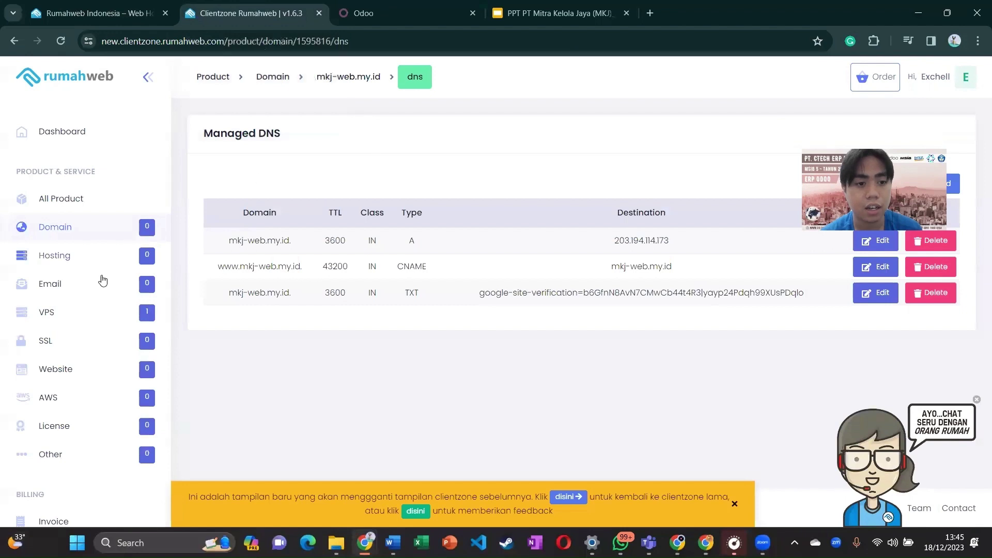
Step: Open the VPS Rumahweb S server's detail page from the VPS list
{"action": "left_click", "coordinate": [89, 320]}
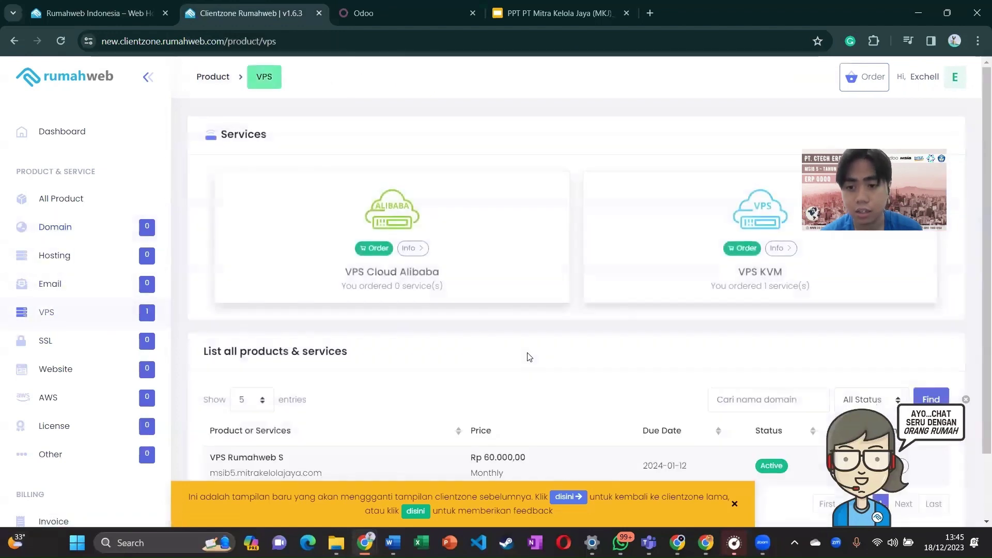
{"action": "scroll", "coordinate": [484, 393], "scroll_direction": "down", "scroll_amount": 2}
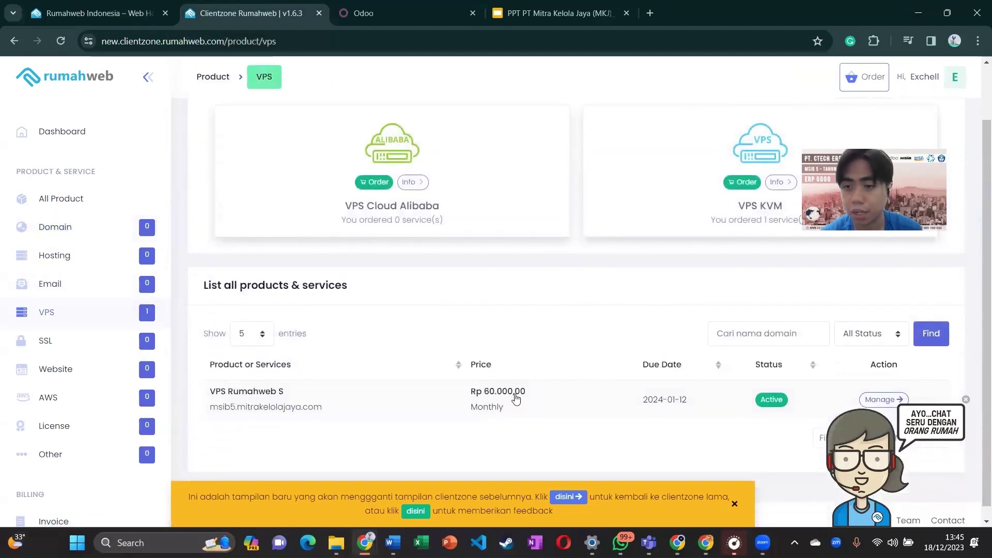
{"action": "scroll", "coordinate": [516, 398], "scroll_direction": "down", "scroll_amount": 1}
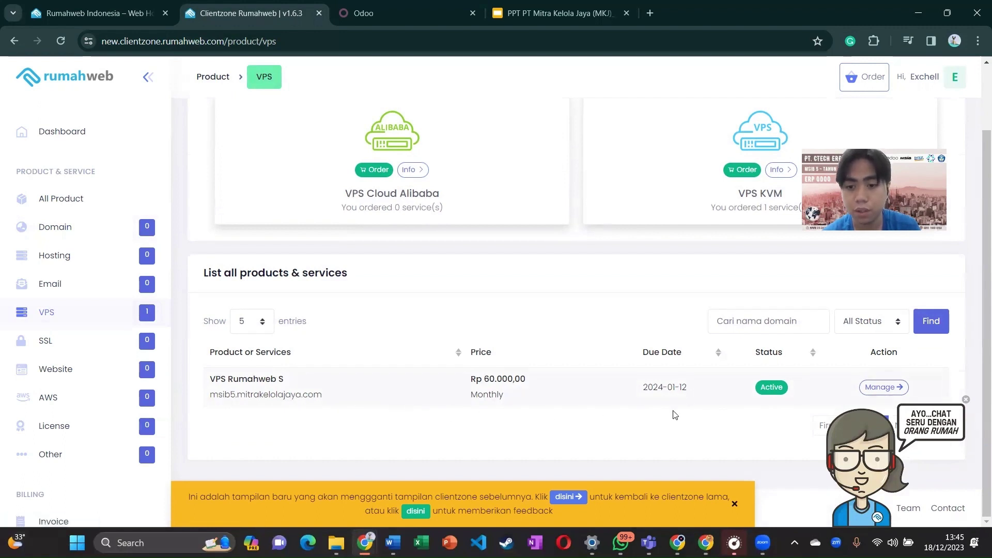
{"action": "left_click", "coordinate": [874, 389]}
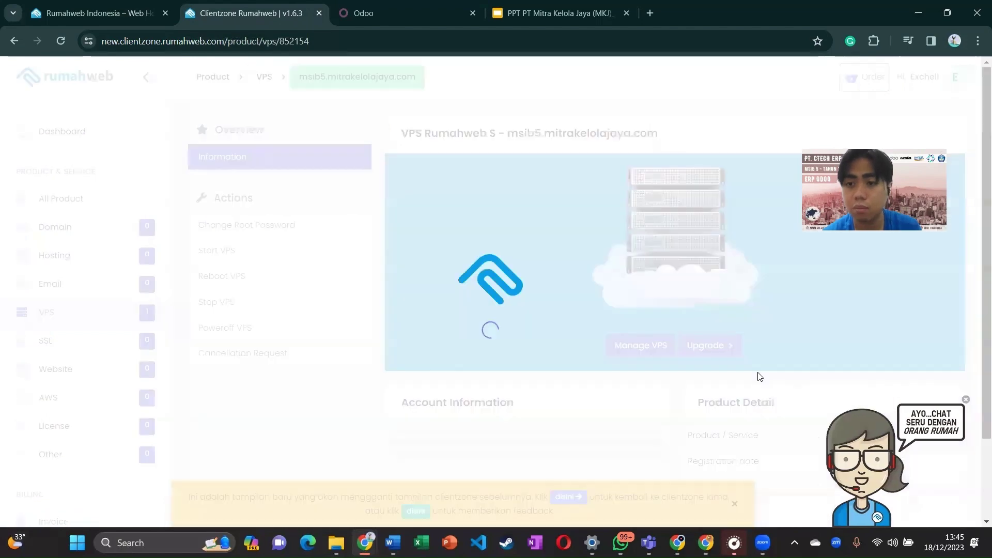
{"action": "scroll", "coordinate": [621, 372], "scroll_direction": "down", "scroll_amount": 1}
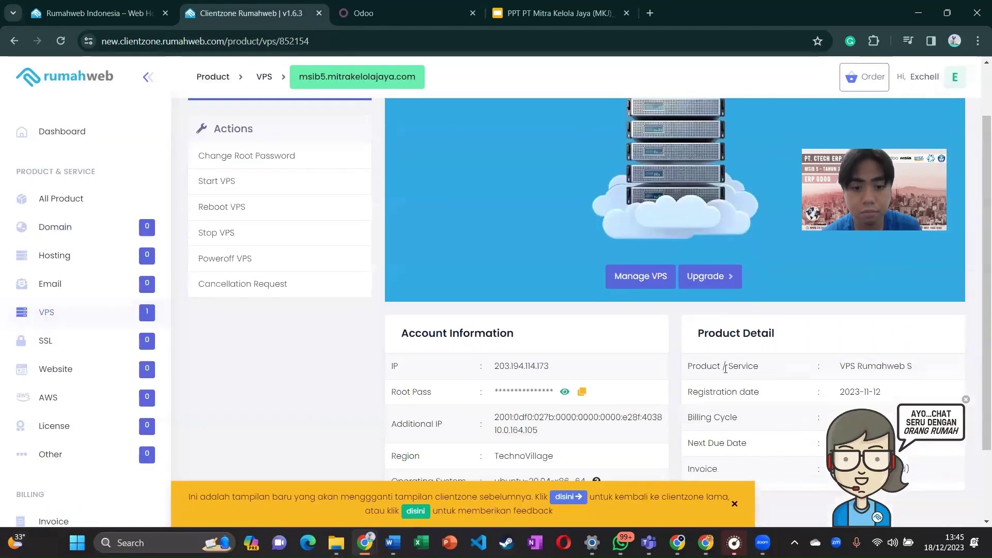
Step: Check the server's IP 203.194.114.173 and its ubuntu-20.04-x86_64 operating system
{"action": "double_click", "coordinate": [514, 360]}
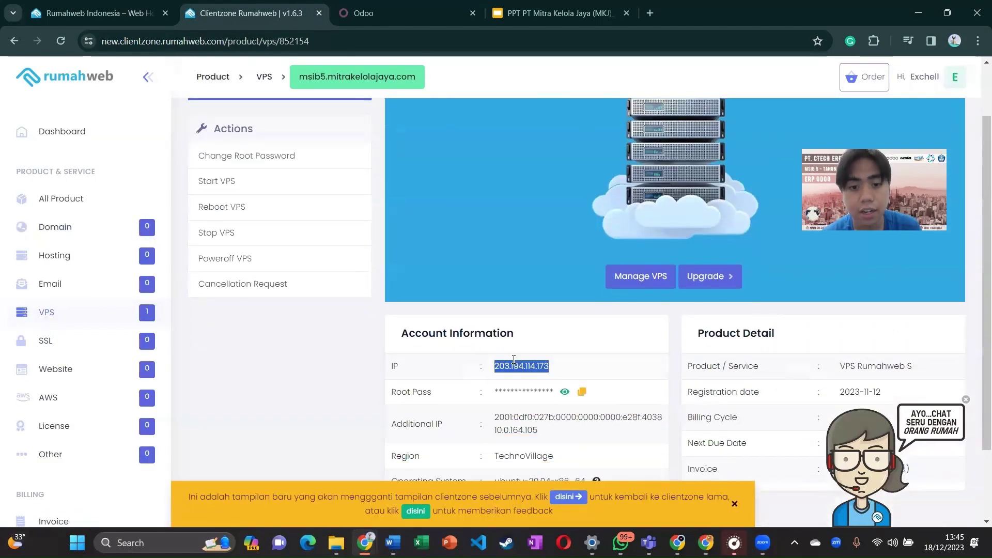
{"action": "scroll", "coordinate": [419, 299], "scroll_direction": "up", "scroll_amount": 1}
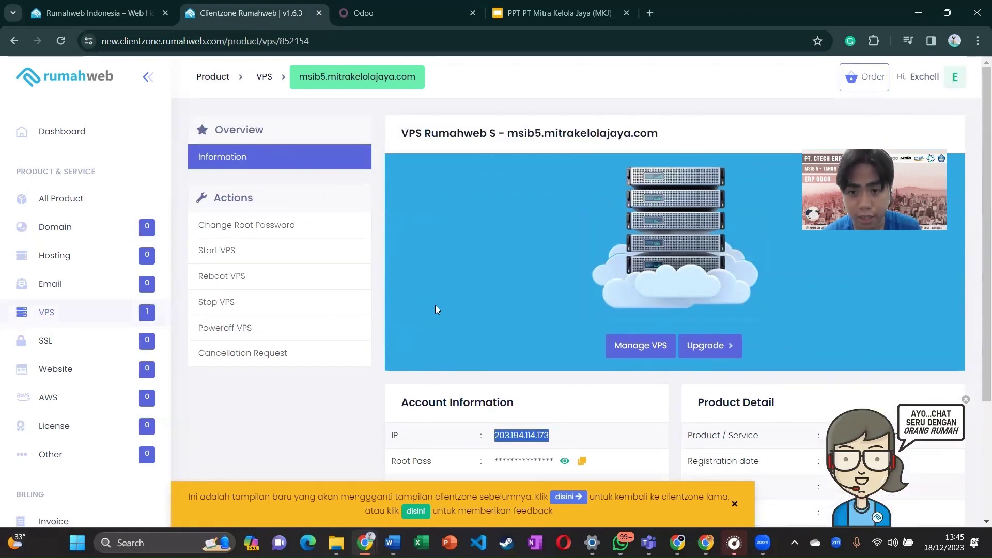
{"action": "scroll", "coordinate": [435, 305], "scroll_direction": "down", "scroll_amount": 1}
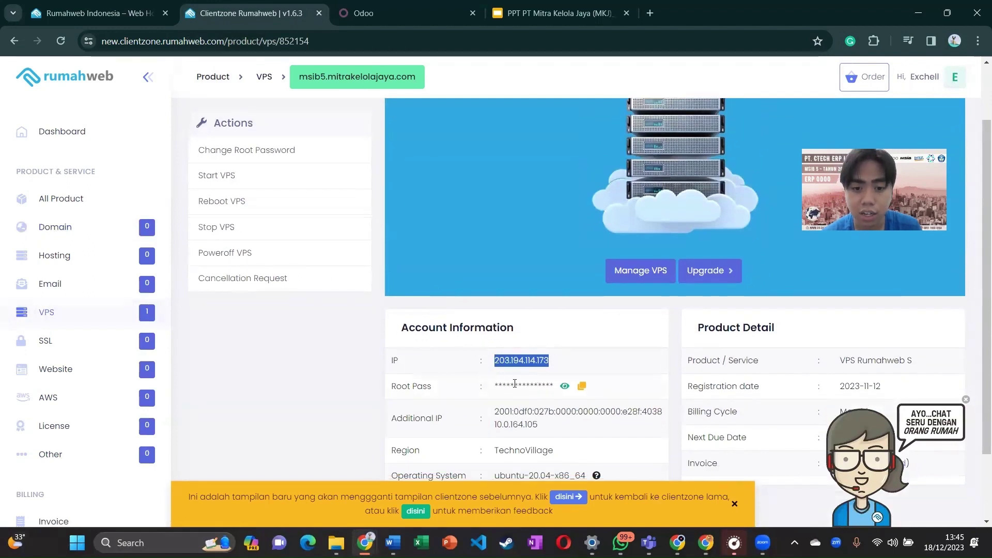
{"action": "left_click", "coordinate": [517, 384]}
{"action": "scroll", "coordinate": [528, 403], "scroll_direction": "down", "scroll_amount": 1}
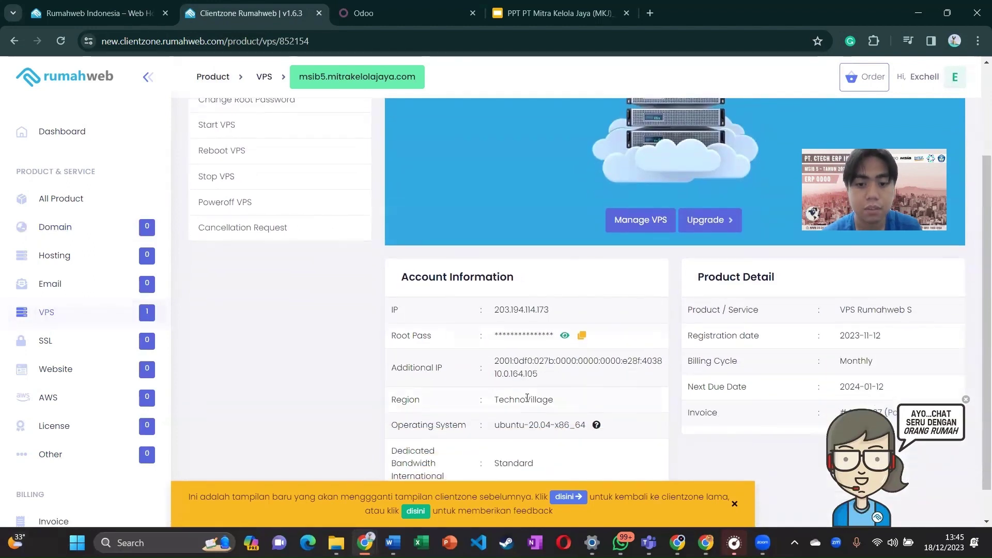
{"action": "scroll", "coordinate": [527, 398], "scroll_direction": "down", "scroll_amount": 1}
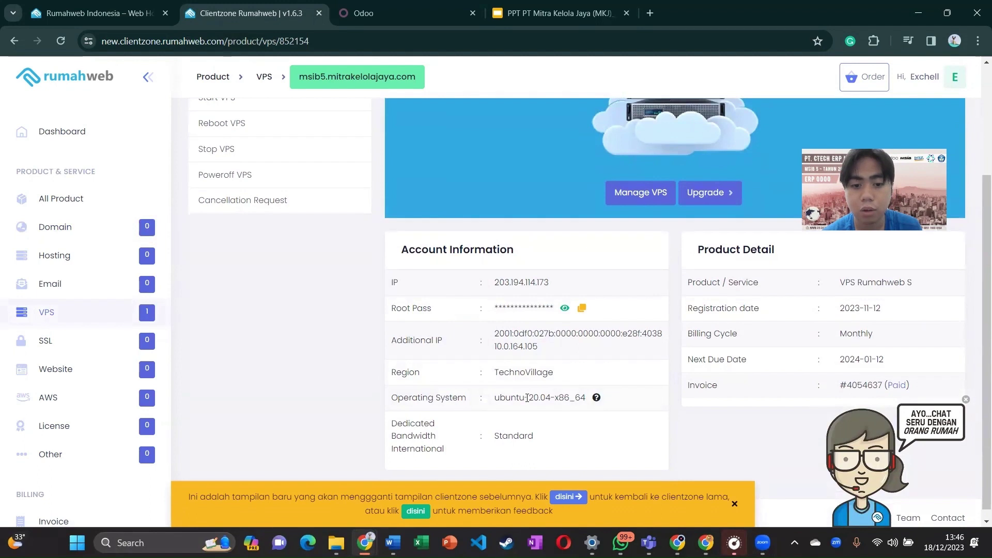
{"action": "left_click_drag", "start_coordinate": [489, 402], "coordinate": [565, 403]}
{"action": "double_click", "coordinate": [564, 403]}
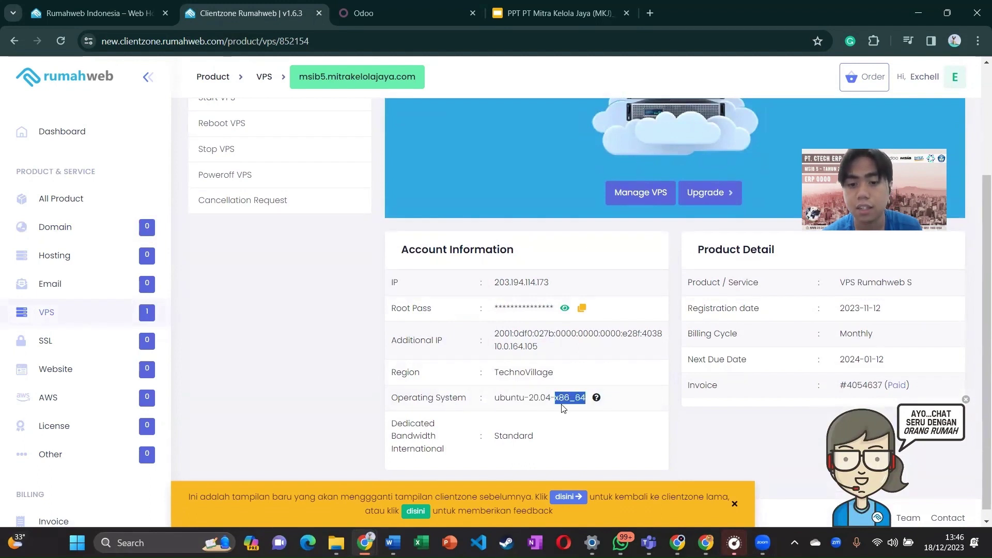
{"action": "left_click", "coordinate": [564, 408]}
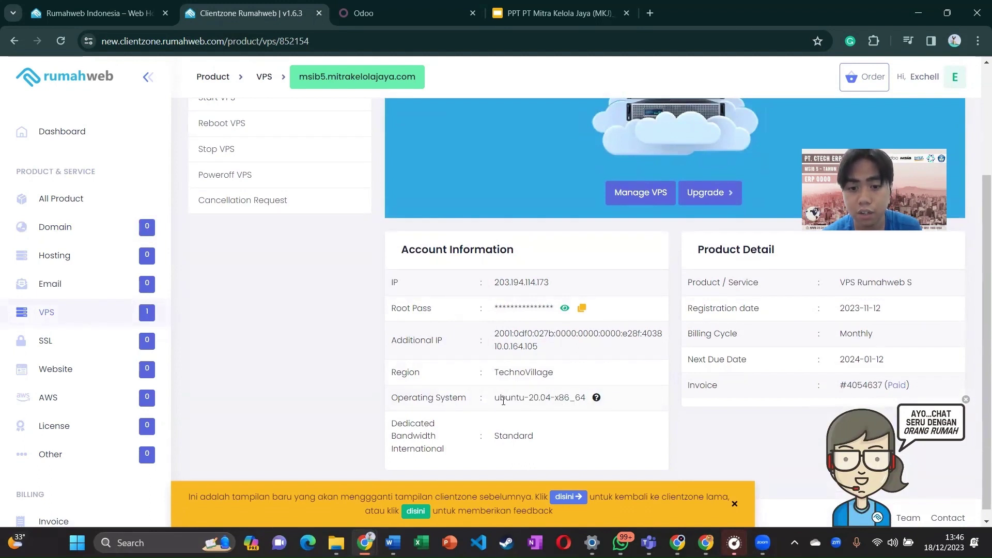
{"action": "double_click", "coordinate": [504, 401]}
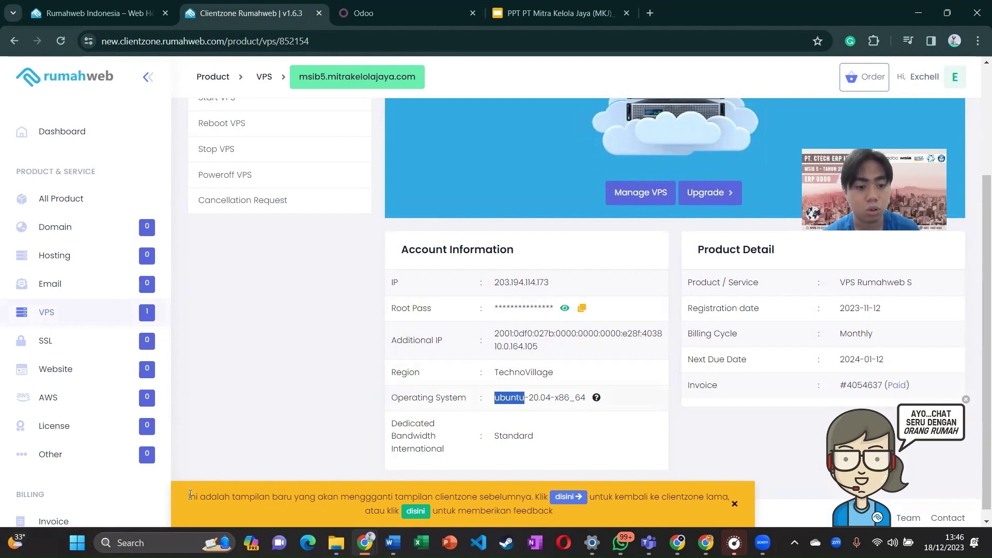
{"action": "key", "text": "super+s"}
{"action": "type", "text": "cmd"}
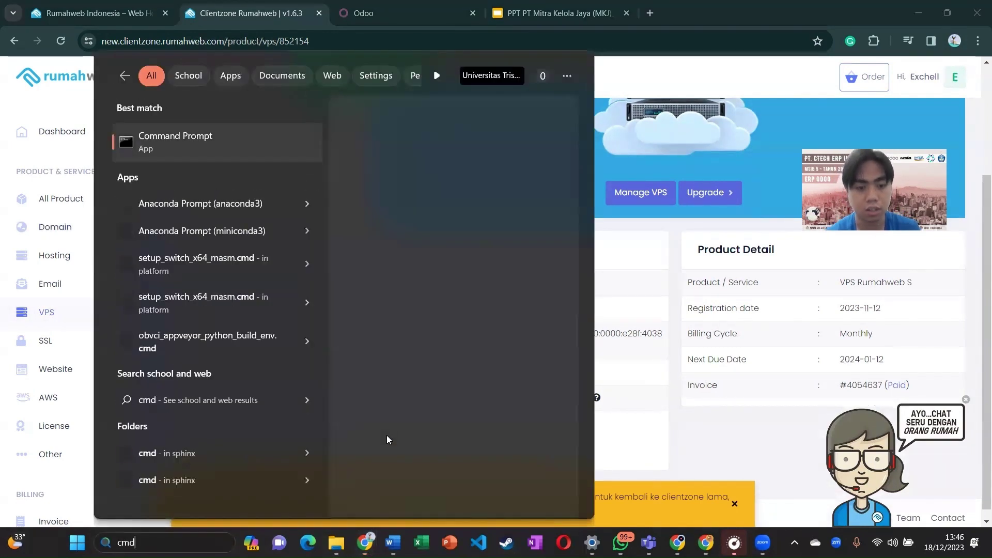
{"action": "key", "text": "Return"}
{"action": "type", "text": "s"}
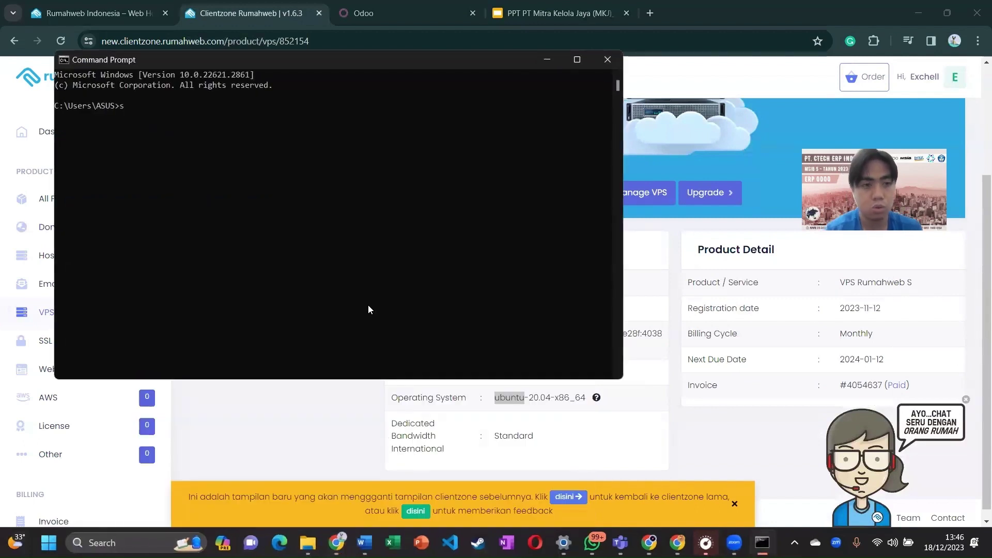
{"action": "type", "text": "sh"}
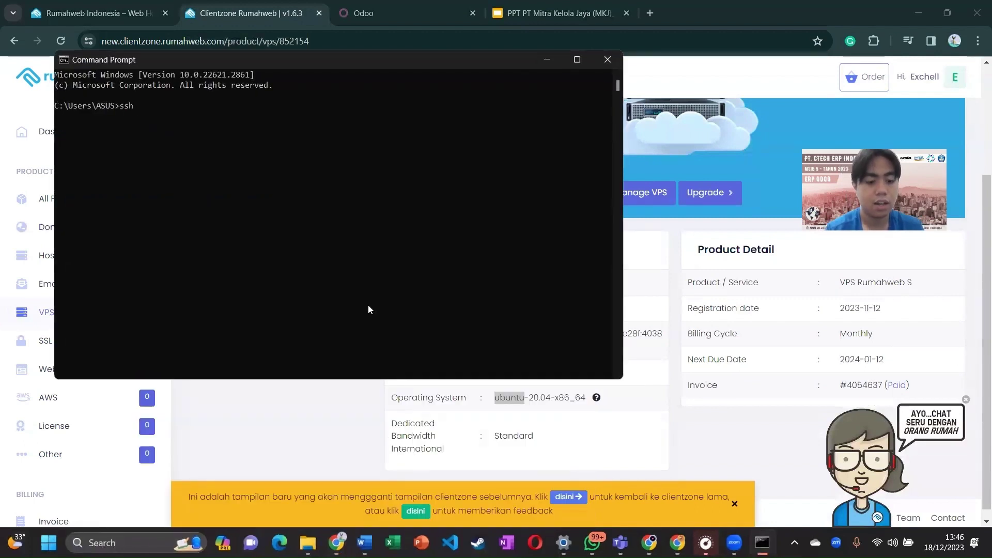
{"action": "type", "text": " root@"}
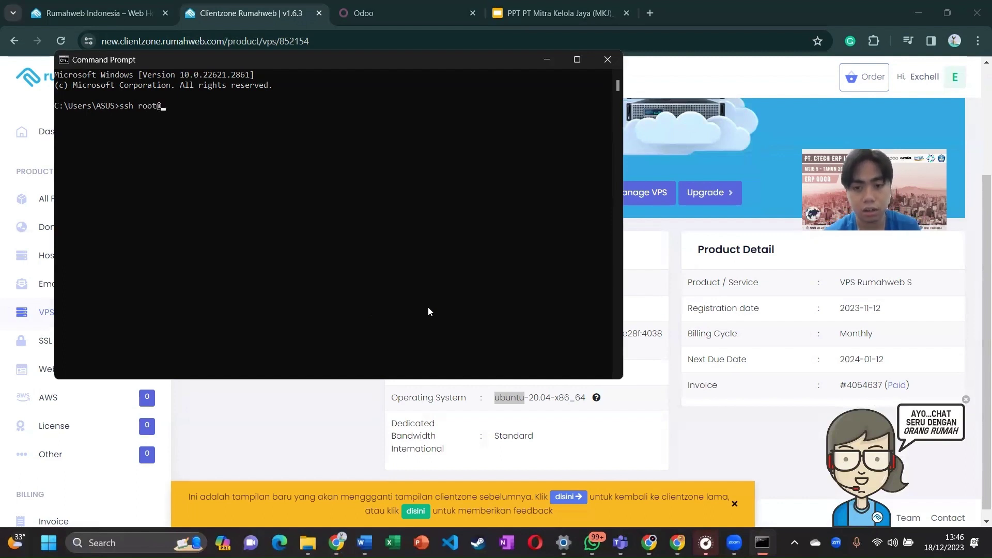
{"action": "left_click", "coordinate": [672, 409]}
{"action": "double_click", "coordinate": [534, 279]}
{"action": "key", "text": "ctrl+c"}
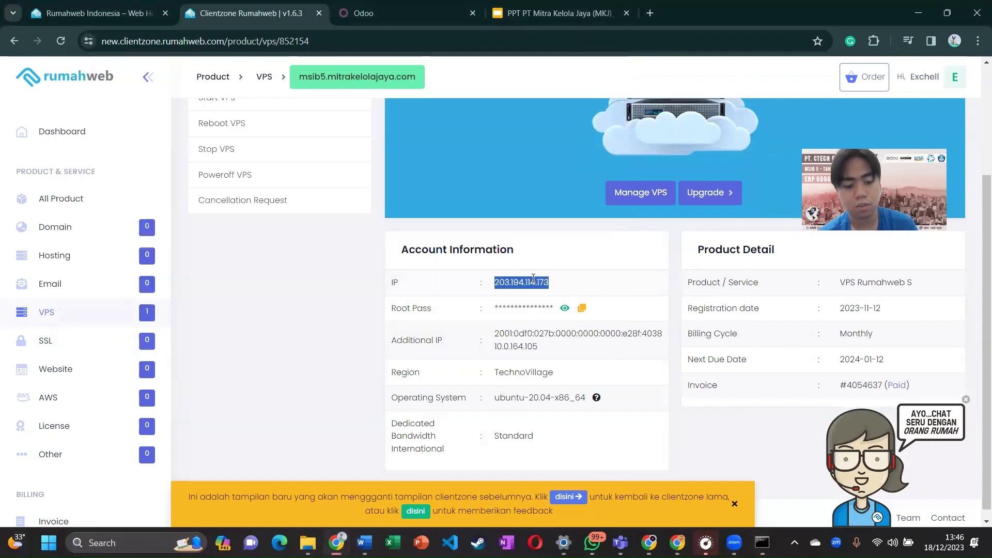
{"action": "key", "text": "alt+Tab"}
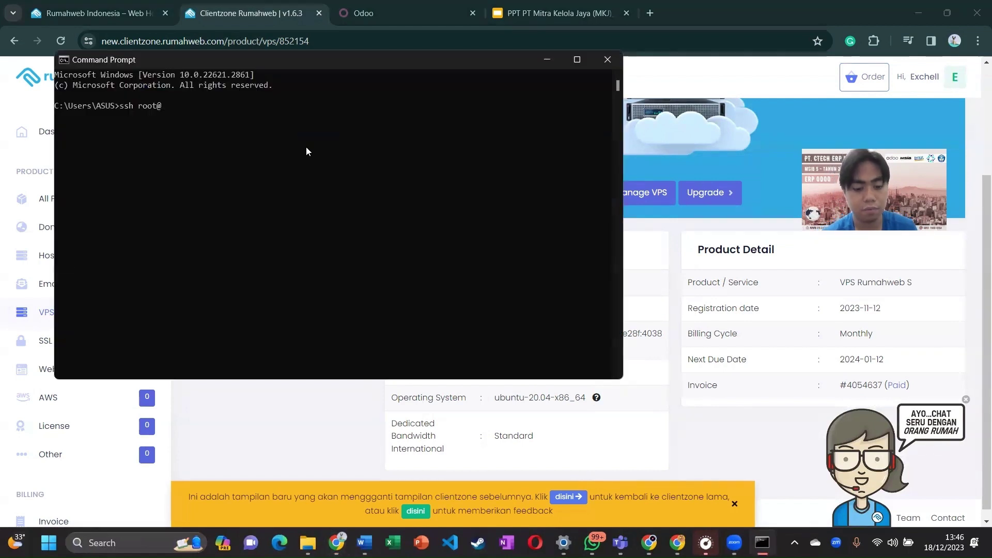
{"action": "key", "text": "ctrl+v"}
{"action": "key", "text": "Return"}
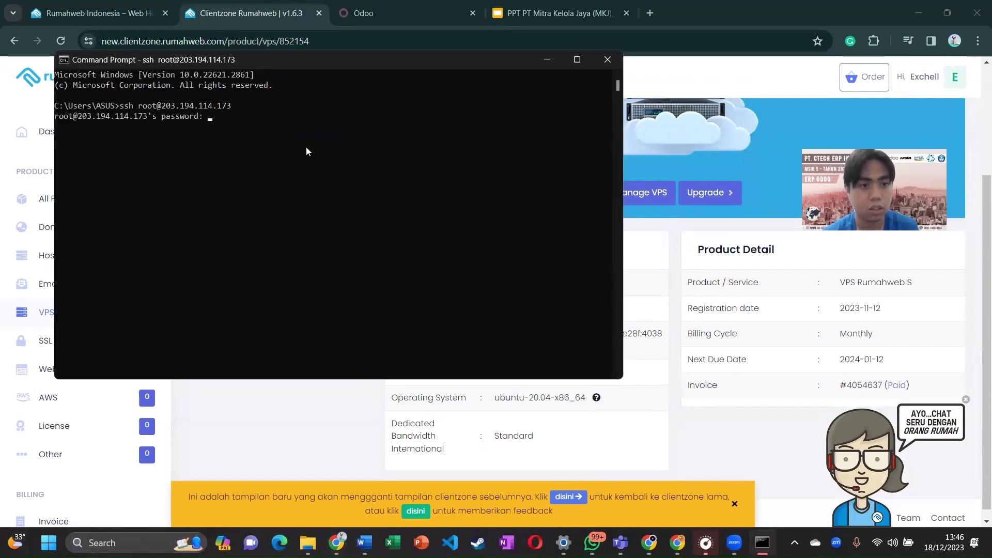
Step: Log in with the root password copied from the VPS details page
{"action": "key", "text": "alt+Tab"}
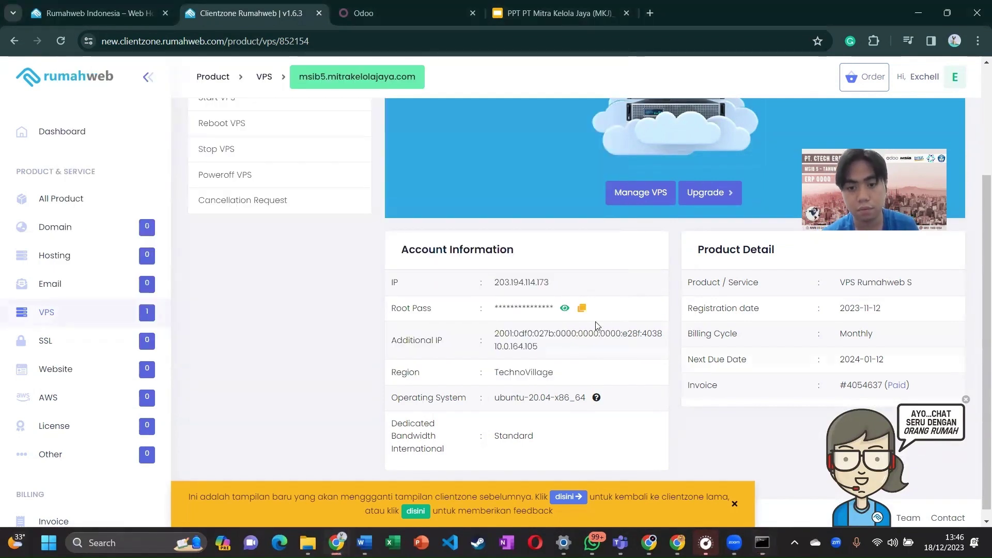
{"action": "left_click", "coordinate": [579, 309]}
{"action": "key", "text": "alt+Tab"}
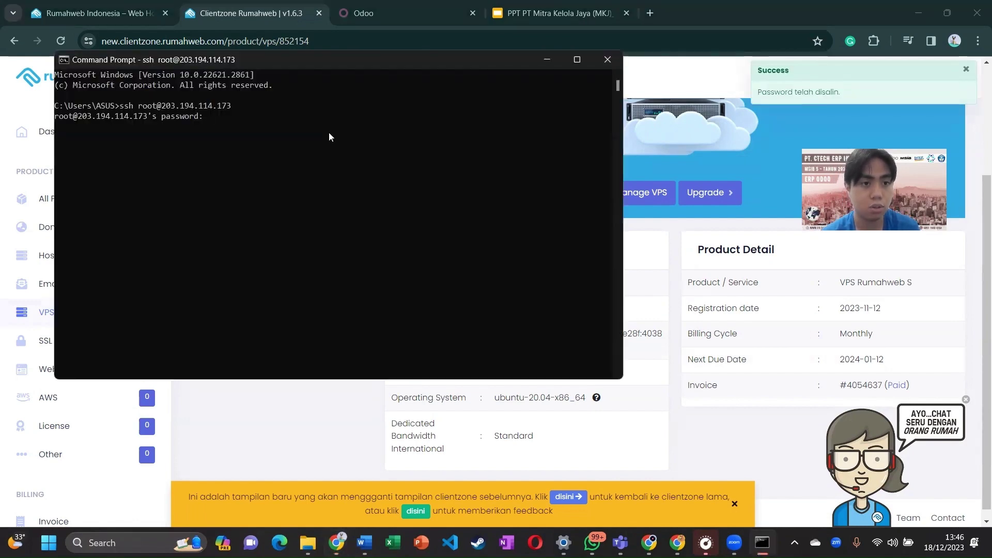
{"action": "key", "text": "ctrl+v"}
{"action": "key", "text": "Return"}
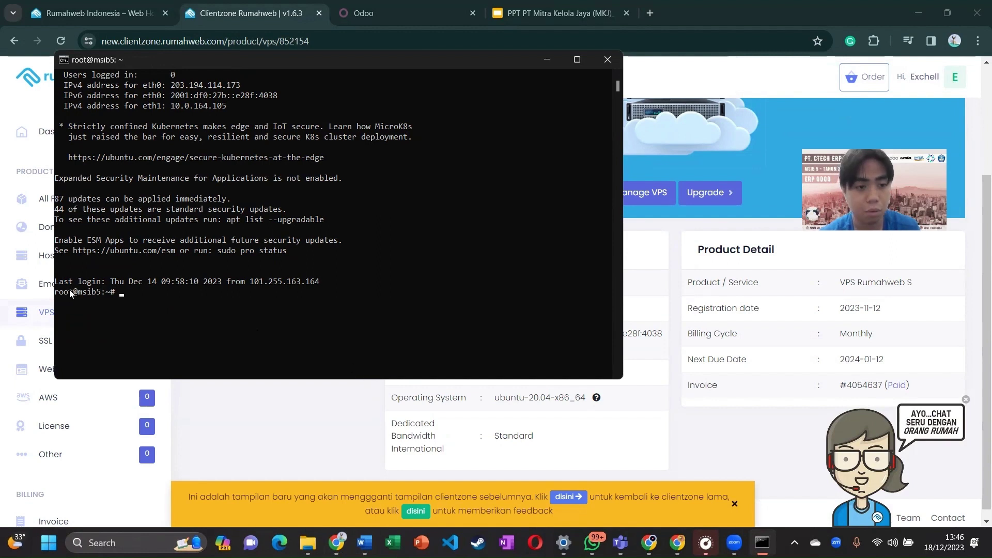
{"action": "scroll", "coordinate": [140, 296], "scroll_direction": "down", "scroll_amount": 1}
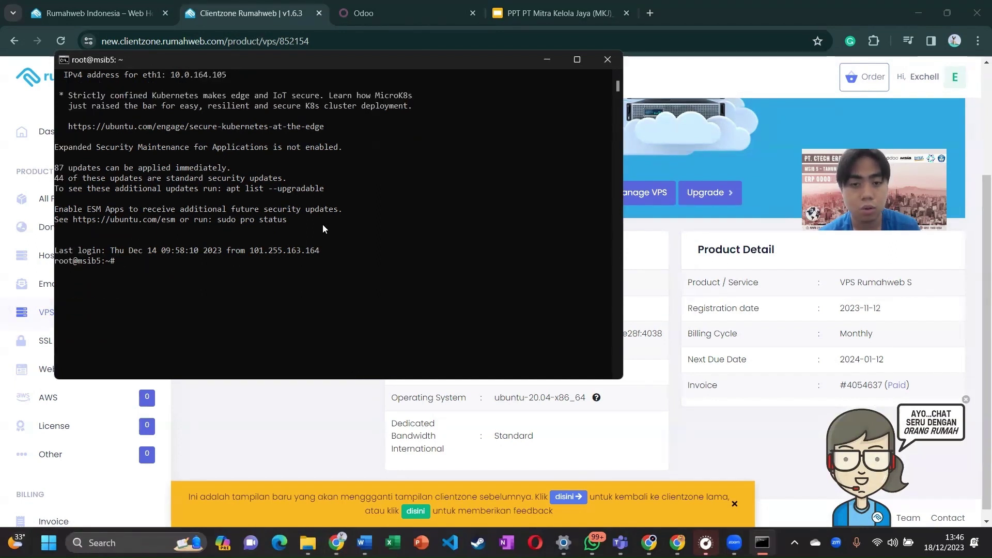
{"action": "left_click", "coordinate": [698, 235]}
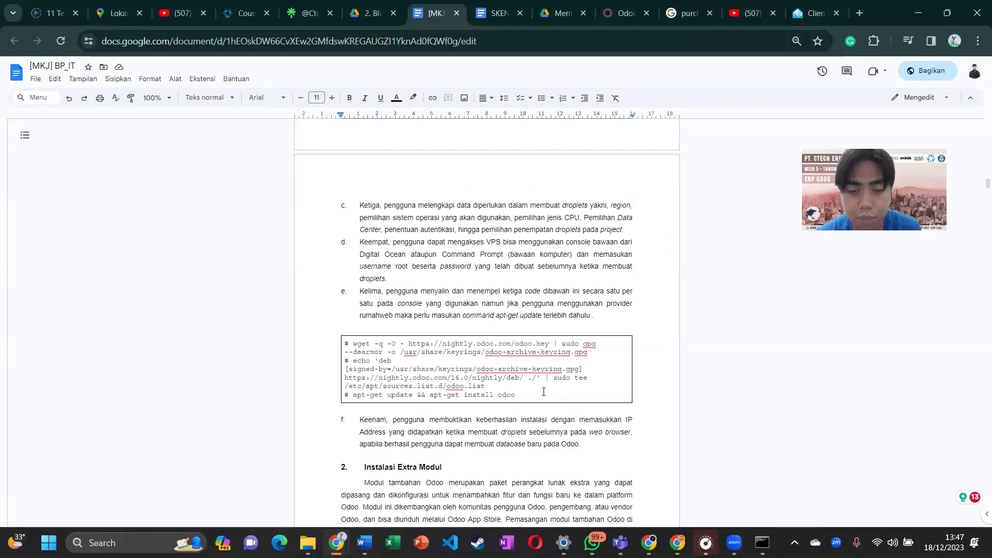
Step: Select the Odoo repository setup commands in the [MKJ] BP_IT guide
{"action": "scroll", "coordinate": [543, 392], "scroll_direction": "up", "scroll_amount": 1}
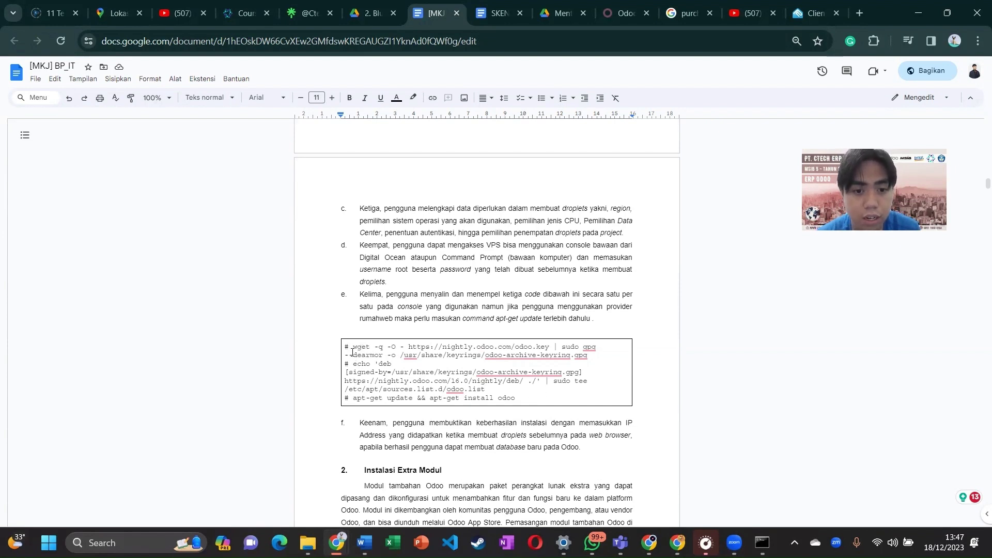
{"action": "left_click_drag", "start_coordinate": [350, 349], "coordinate": [515, 393]}
{"action": "left_click", "coordinate": [515, 393]}
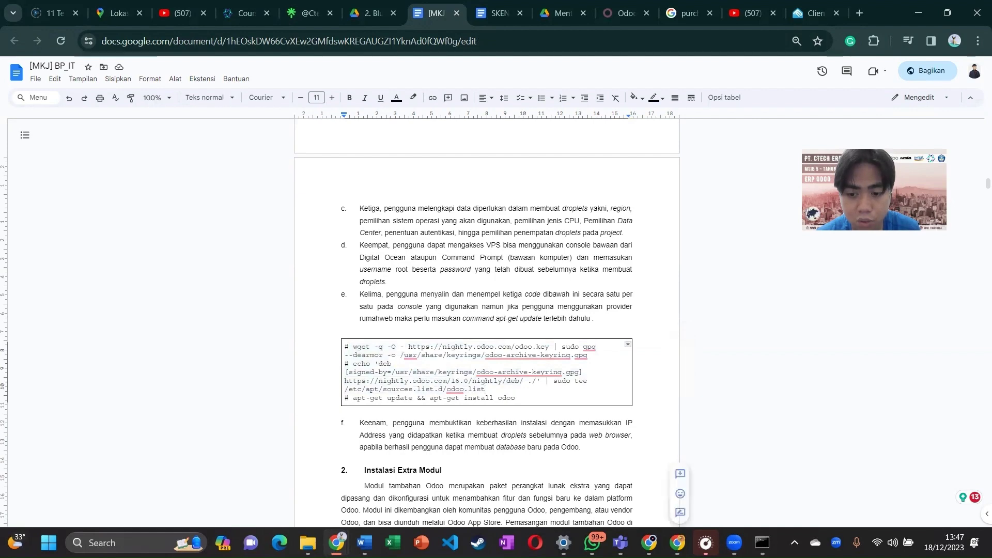
Step: Check the root@msib5 terminal, then switch to the browser showing Rumahweb Clientzone
{"action": "left_click", "coordinate": [763, 543]}
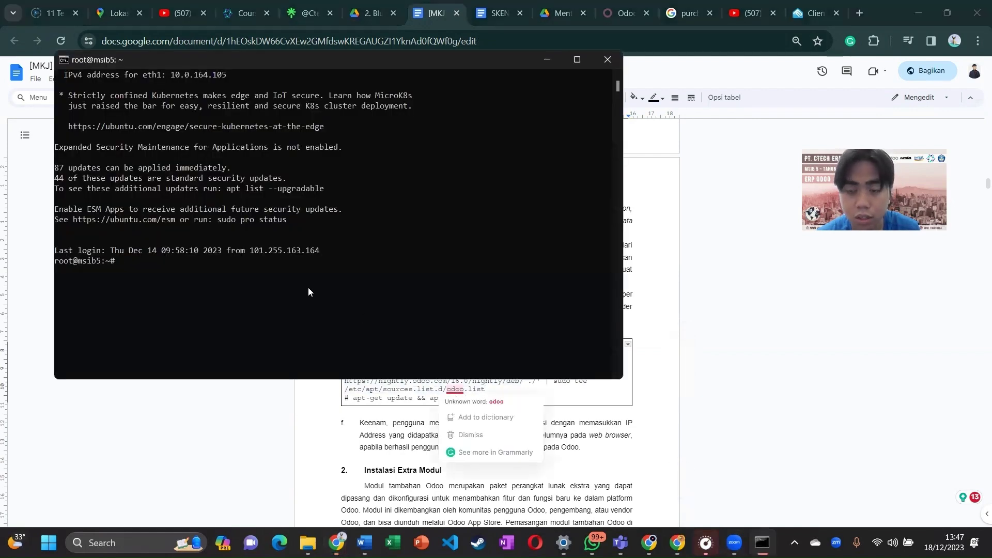
{"action": "scroll", "coordinate": [308, 288], "scroll_direction": "up", "scroll_amount": 2}
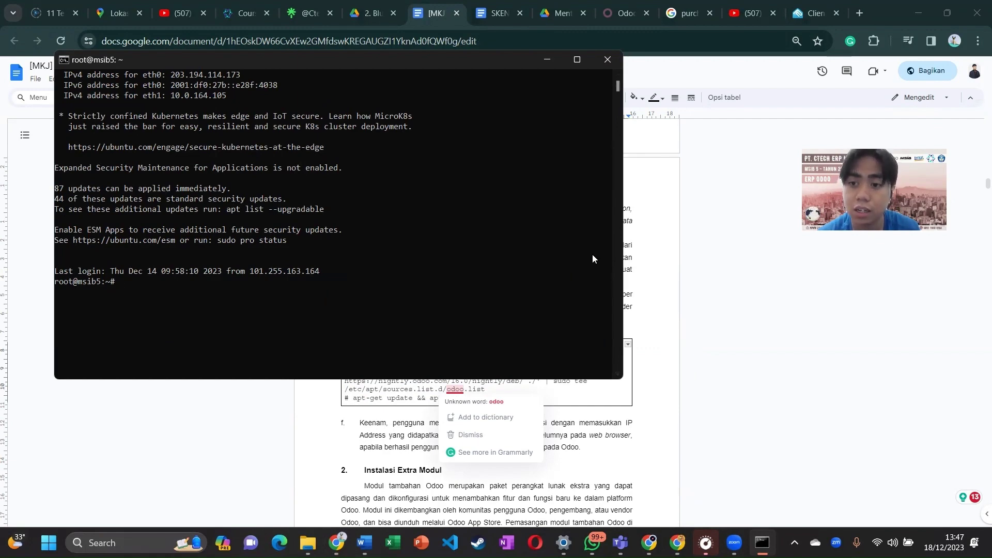
{"action": "left_click", "coordinate": [712, 293]}
{"action": "key", "text": "alt+Tab"}
{"action": "key", "text": "alt+Tab"}
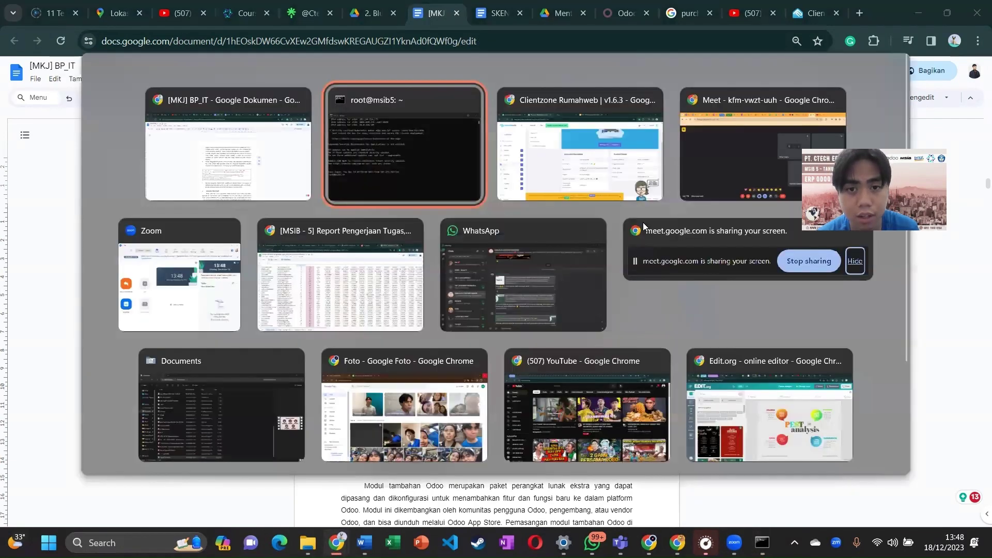
{"action": "left_click", "coordinate": [421, 19]}
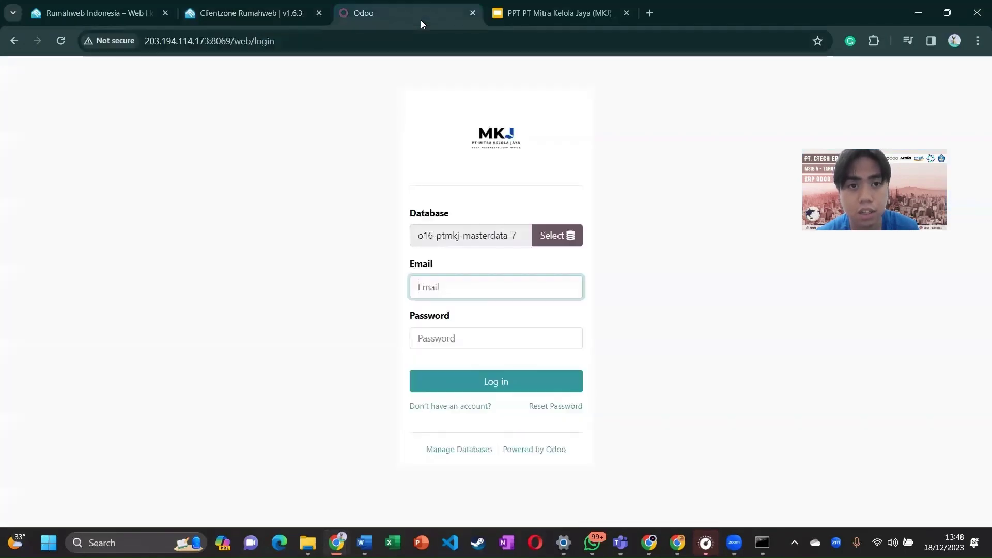
{"action": "double_click", "coordinate": [179, 41]}
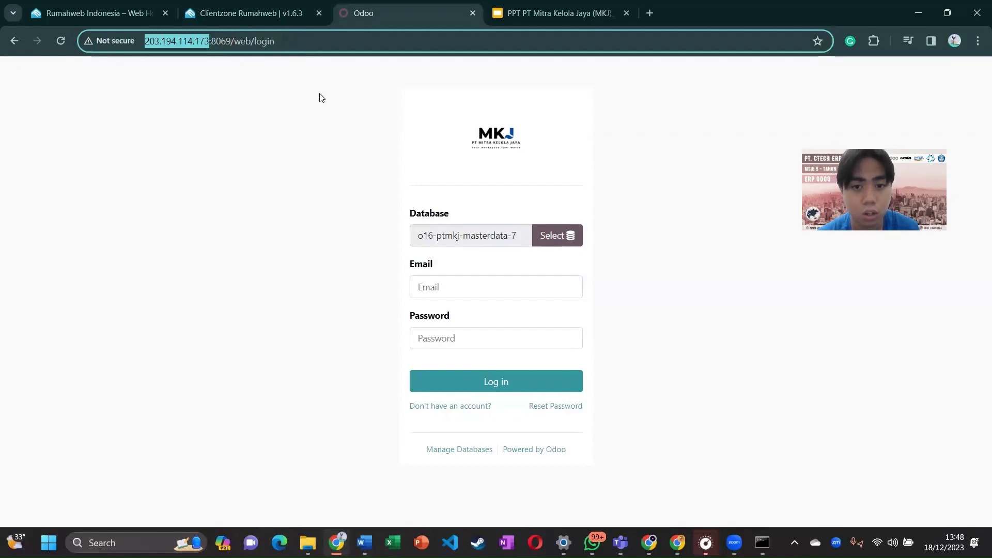
{"action": "left_click", "coordinate": [453, 138]}
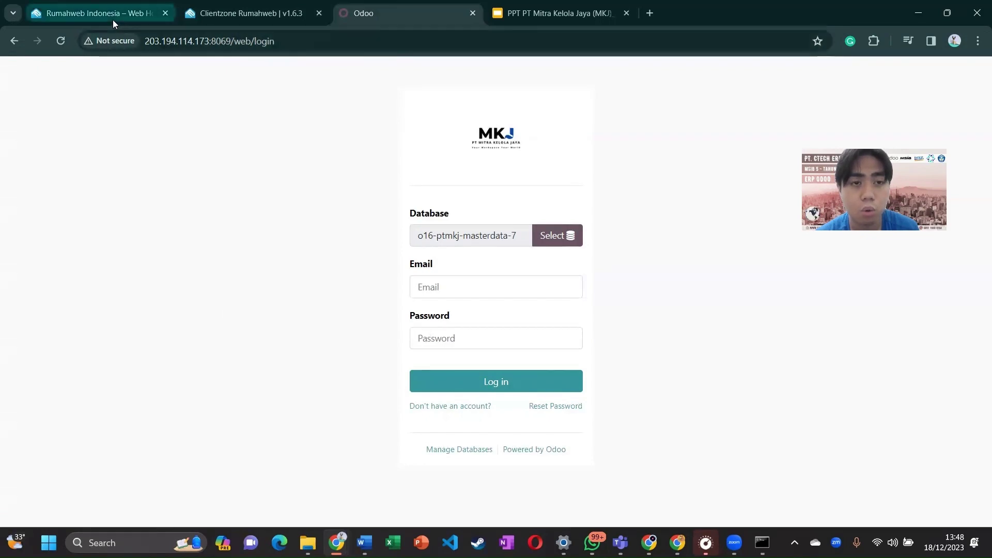
{"action": "left_click", "coordinate": [196, 19]}
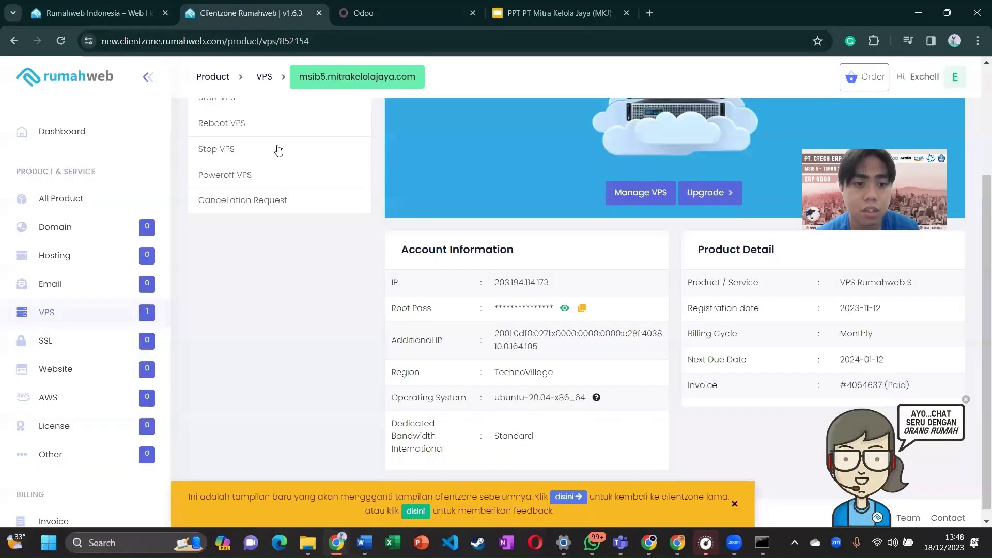
Step: Manage the domain mkj-web.my.id from the Domain list, showing it active until 2024-12-18
{"action": "scroll", "coordinate": [101, 239], "scroll_direction": "up", "scroll_amount": 3}
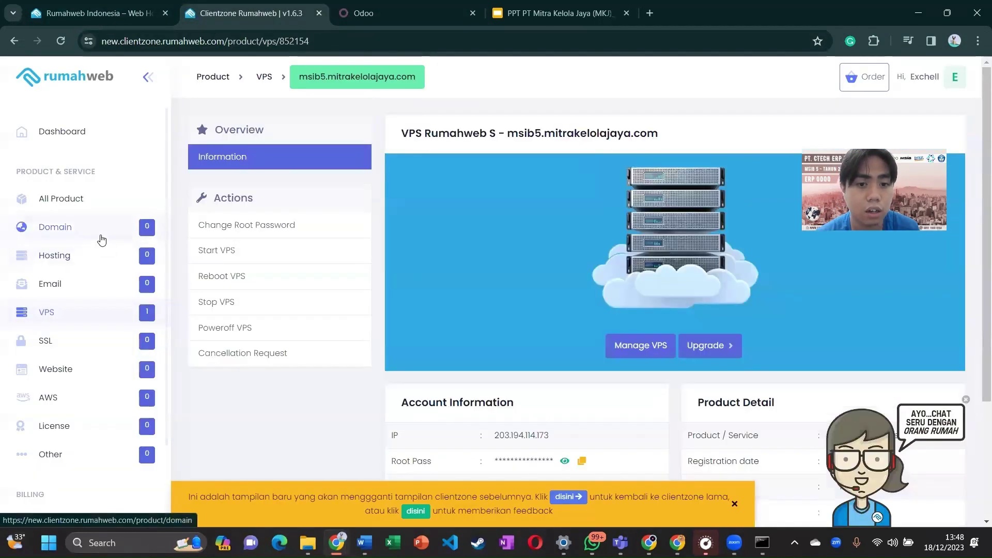
{"action": "left_click", "coordinate": [102, 239]}
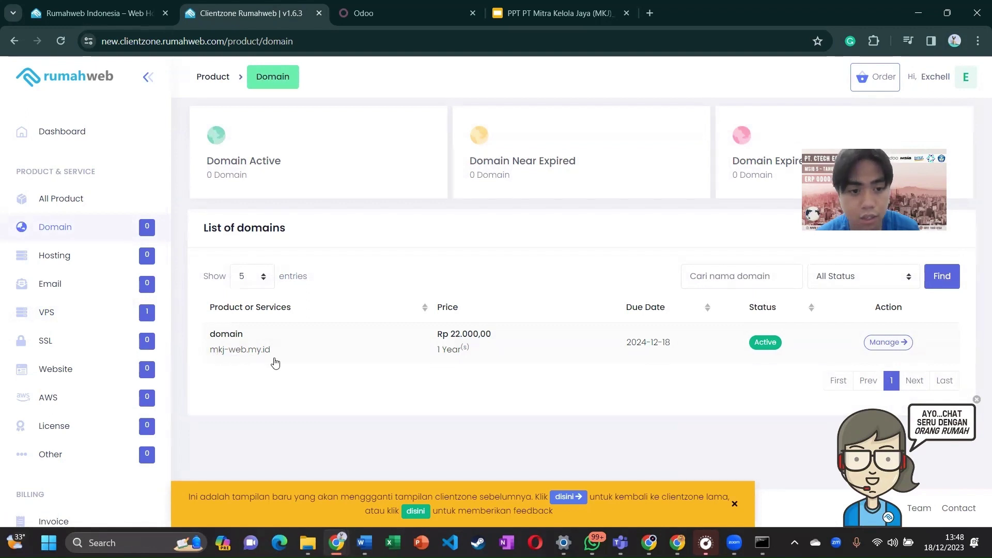
{"action": "left_click", "coordinate": [887, 343]}
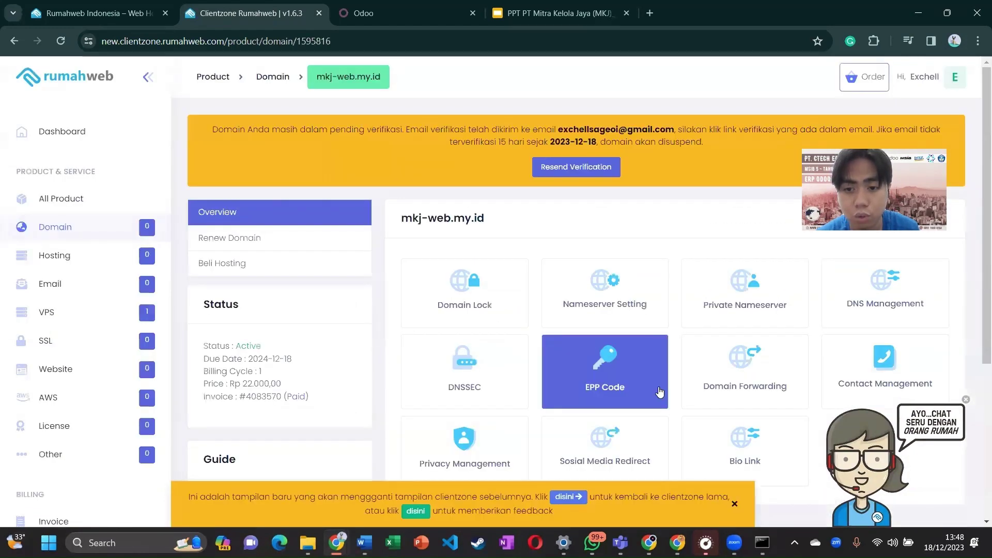
{"action": "scroll", "coordinate": [660, 393], "scroll_direction": "down", "scroll_amount": 2}
{"action": "scroll", "coordinate": [653, 317], "scroll_direction": "up", "scroll_amount": 1}
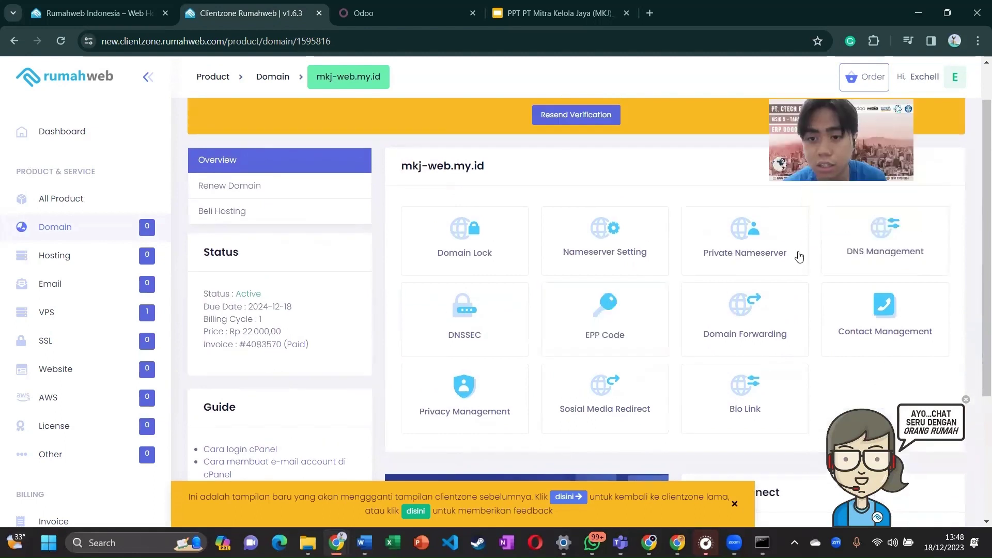
{"action": "scroll", "coordinate": [858, 284], "scroll_direction": "up", "scroll_amount": 1}
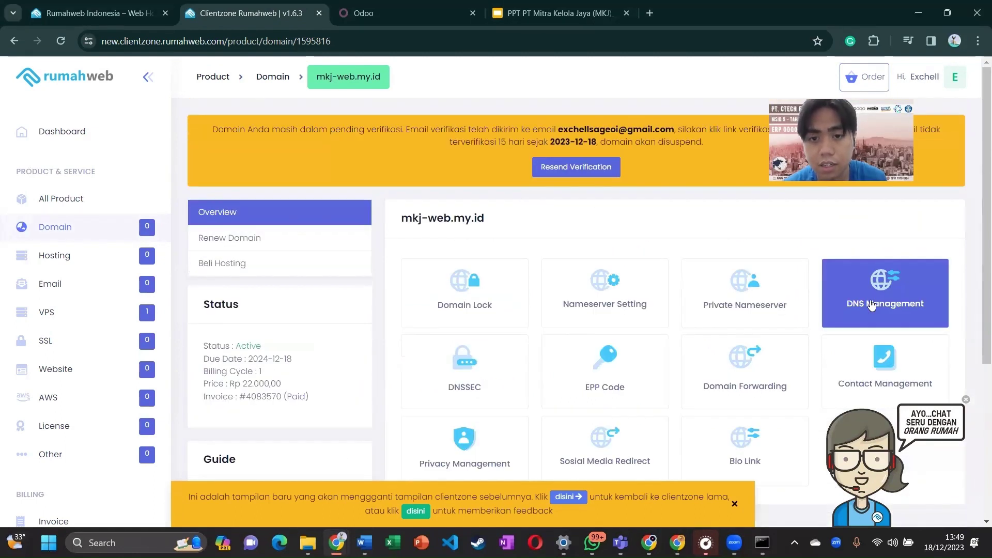
Step: View the domain's DNS records, including the A record pointing to 203.194.114.173
{"action": "left_click", "coordinate": [870, 299]}
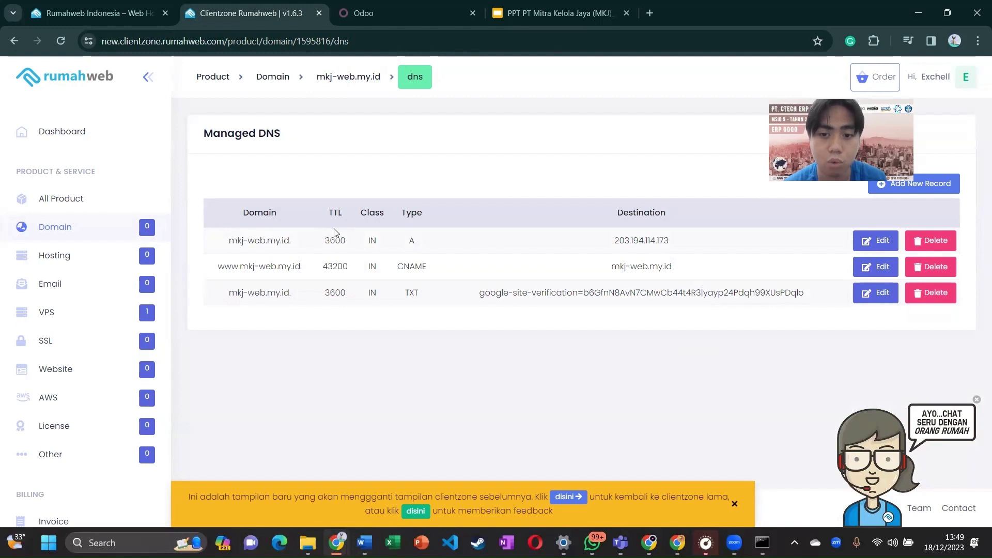
{"action": "double_click", "coordinate": [256, 240]}
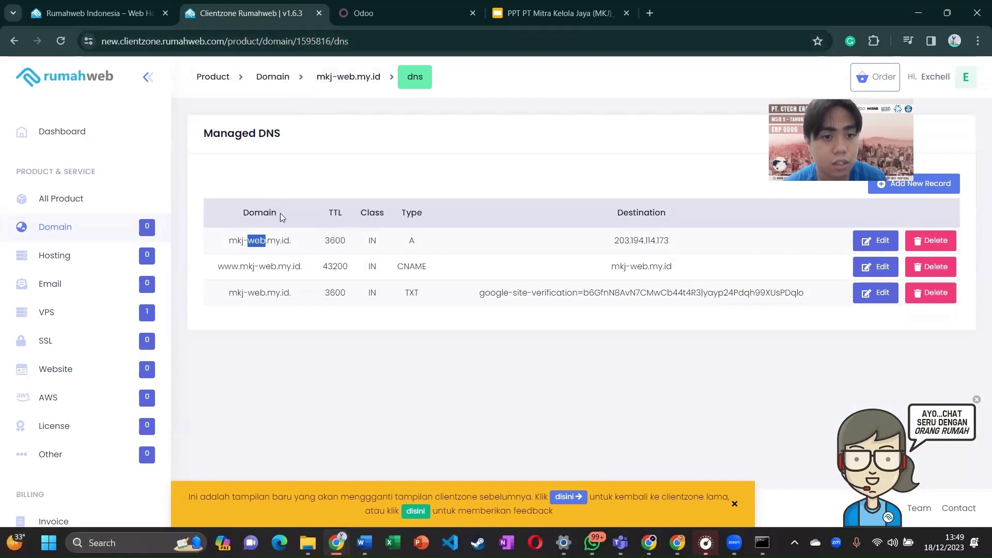
{"action": "left_click", "coordinate": [236, 238]}
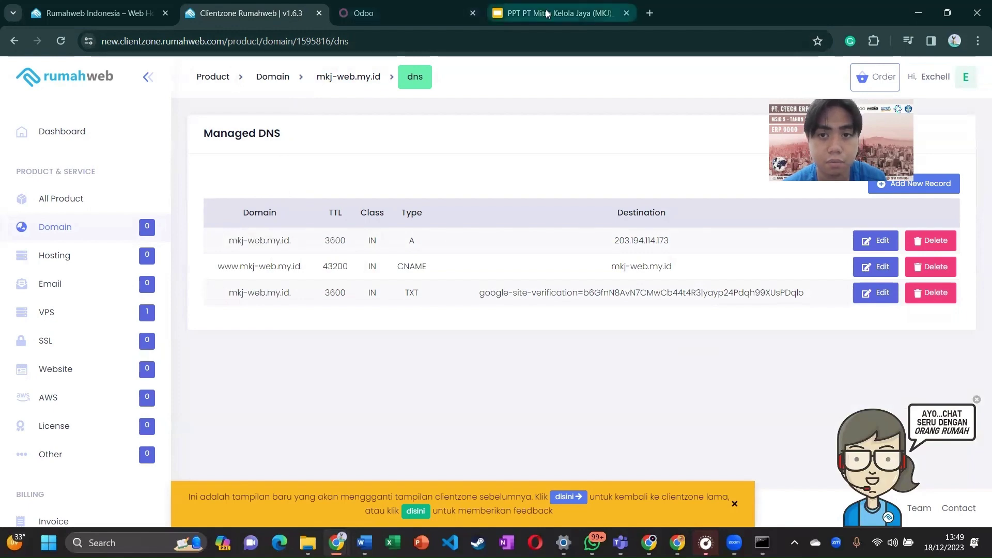
Step: Open a new blank tab and select mkj-web.my.id from the A record
{"action": "left_click", "coordinate": [650, 13]}
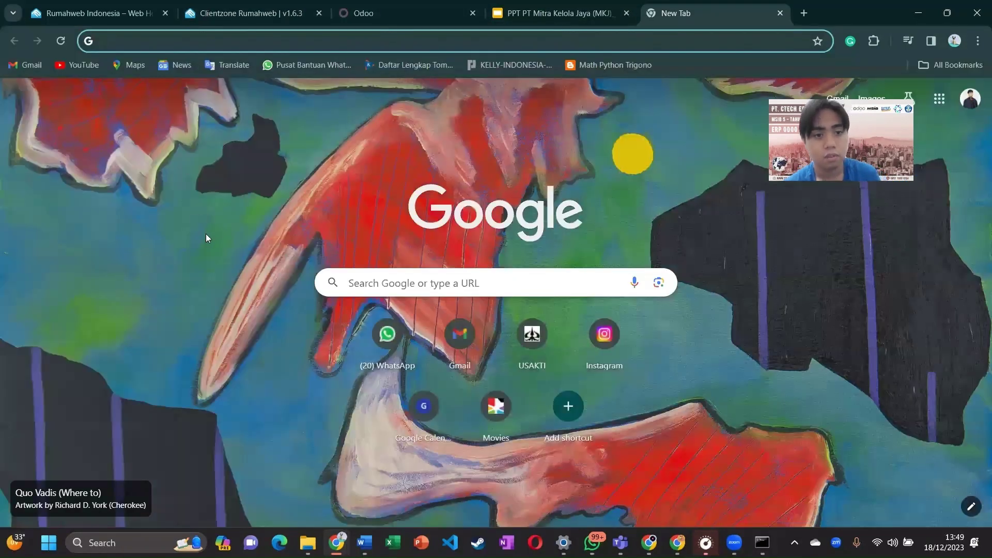
{"action": "key", "text": "ctrl+2"}
{"action": "left_click_drag", "start_coordinate": [229, 241], "coordinate": [293, 249]}
{"action": "key", "text": "ctrl+c"}
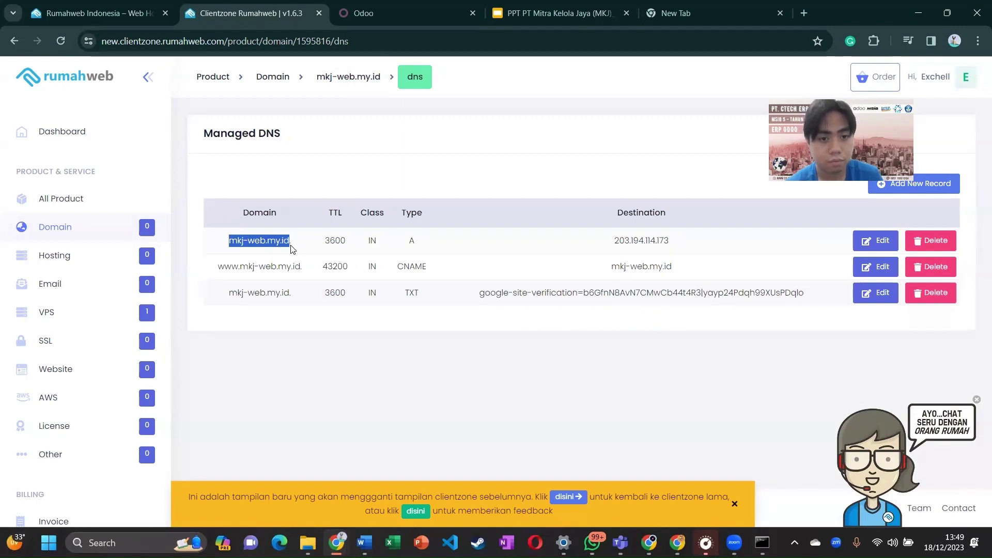
Step: Load mkj-web.my.id:8069/web in the new tab to reach Odoo's database selector
{"action": "left_click", "coordinate": [704, 7]}
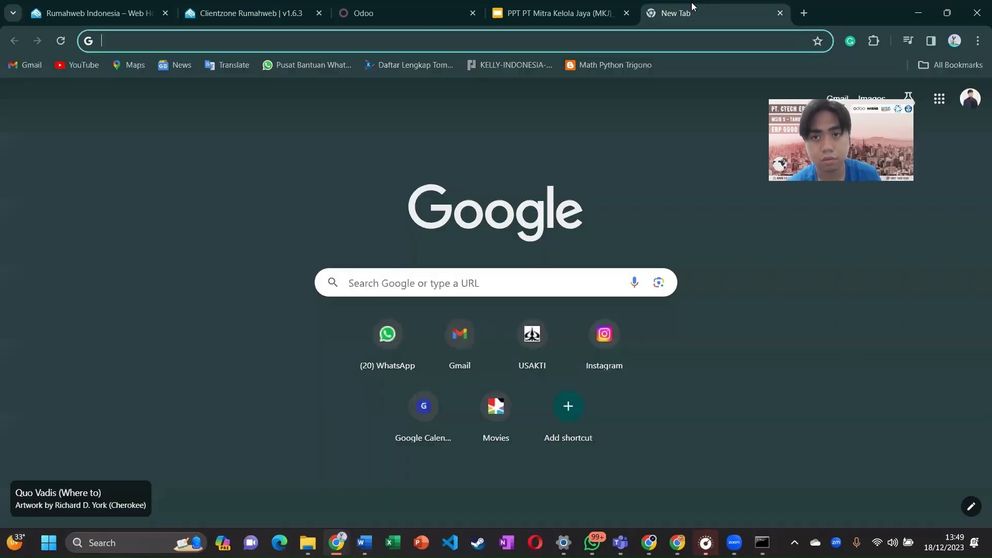
{"action": "key", "text": "ctrl+v"}
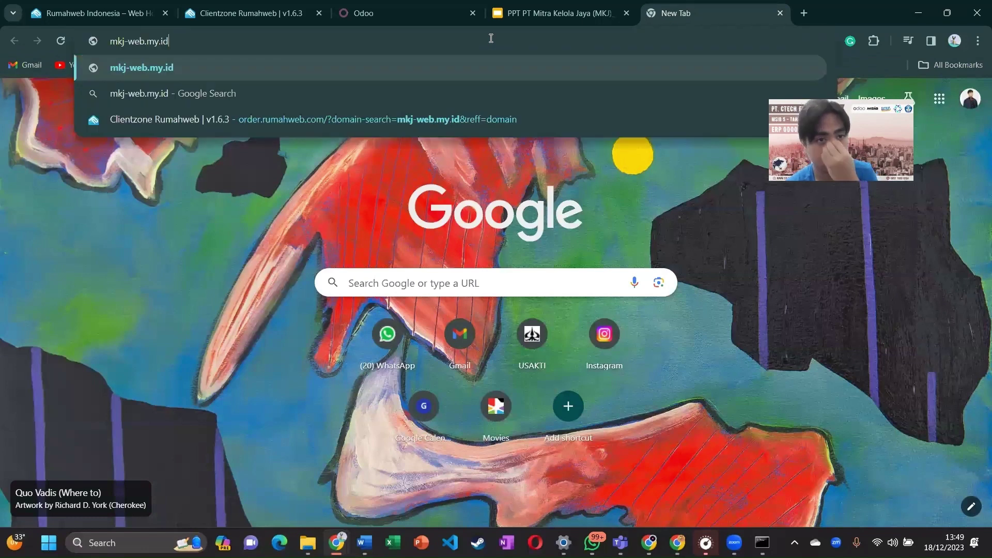
{"action": "type", "text": ":"}
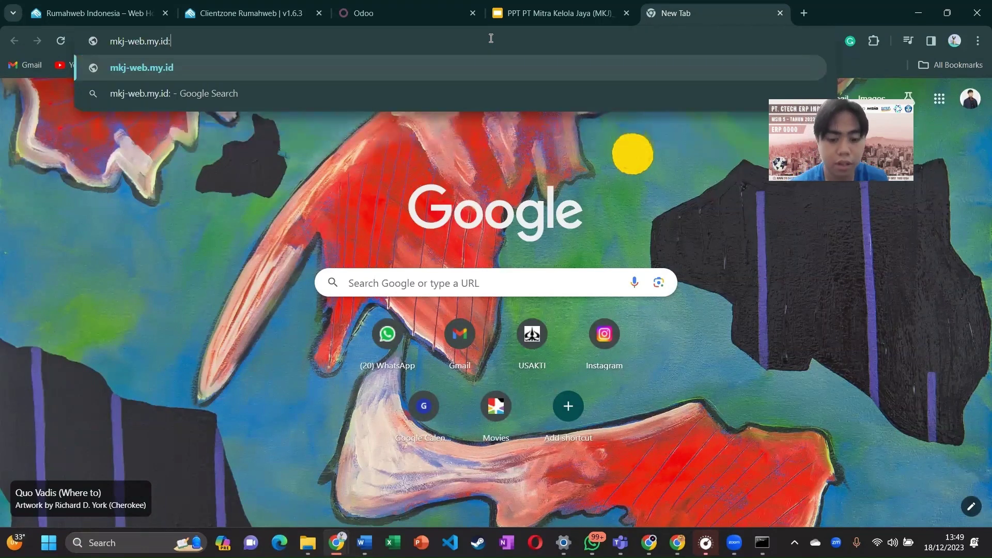
{"action": "type", "text": "80"}
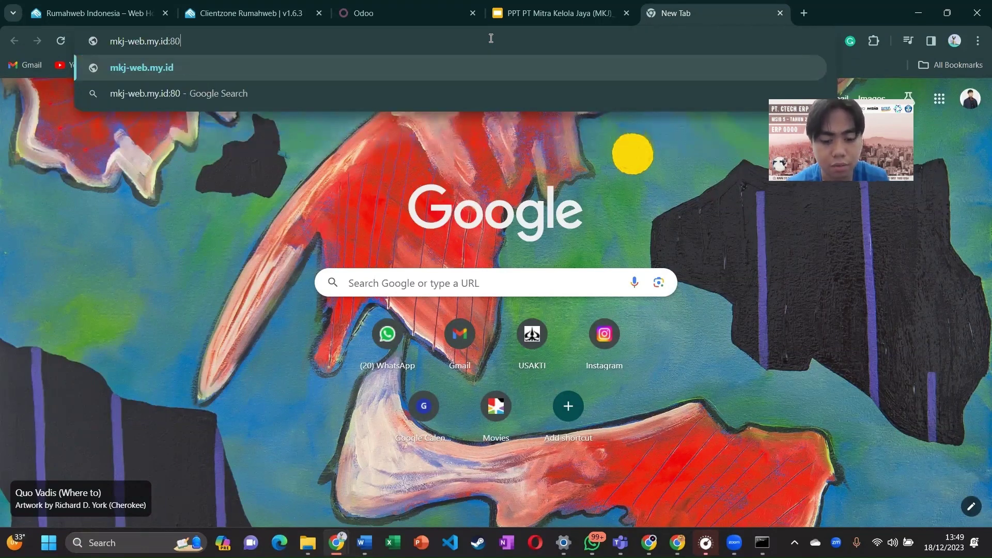
{"action": "type", "text": "69/web"}
{"action": "key", "text": "Return"}
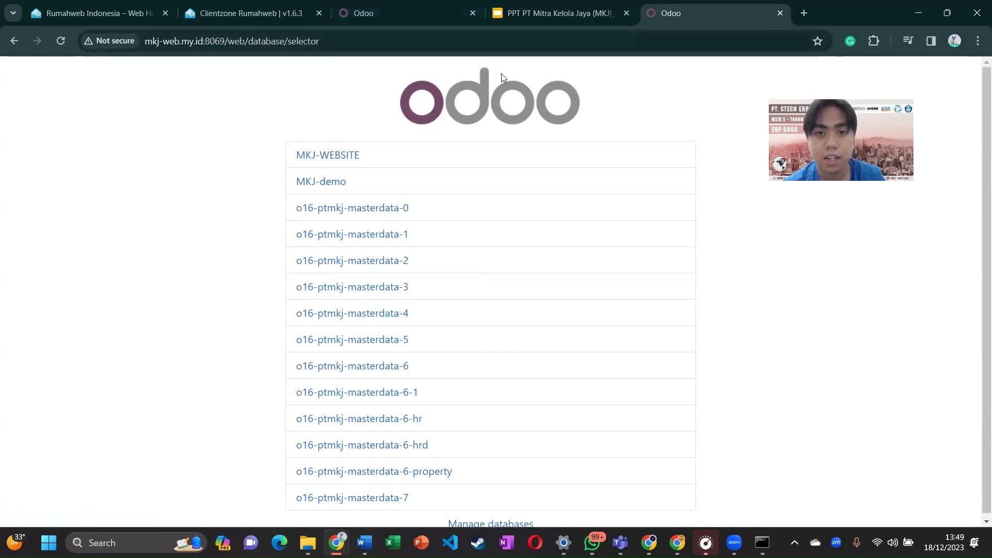
Step: Choose the o16-ptmkj-masterdata-7 database and sign in with the saved admin login and password
{"action": "scroll", "coordinate": [283, 425], "scroll_direction": "down", "scroll_amount": 1}
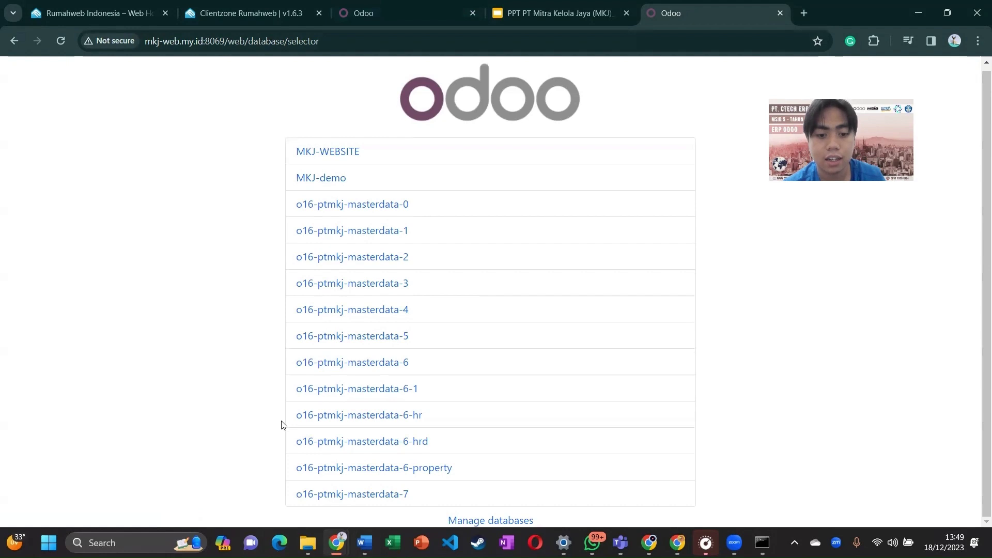
{"action": "left_click", "coordinate": [322, 495]}
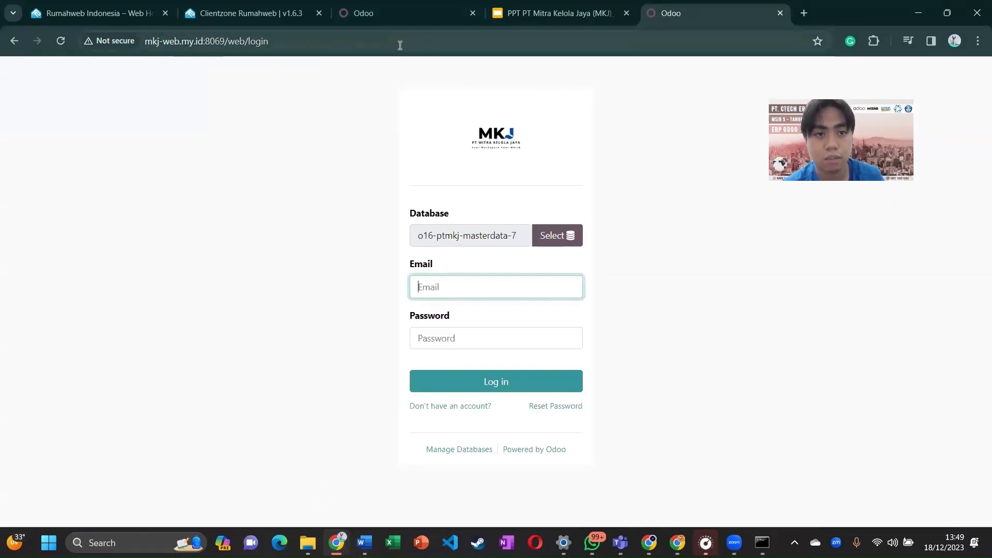
{"action": "left_click", "coordinate": [487, 293]}
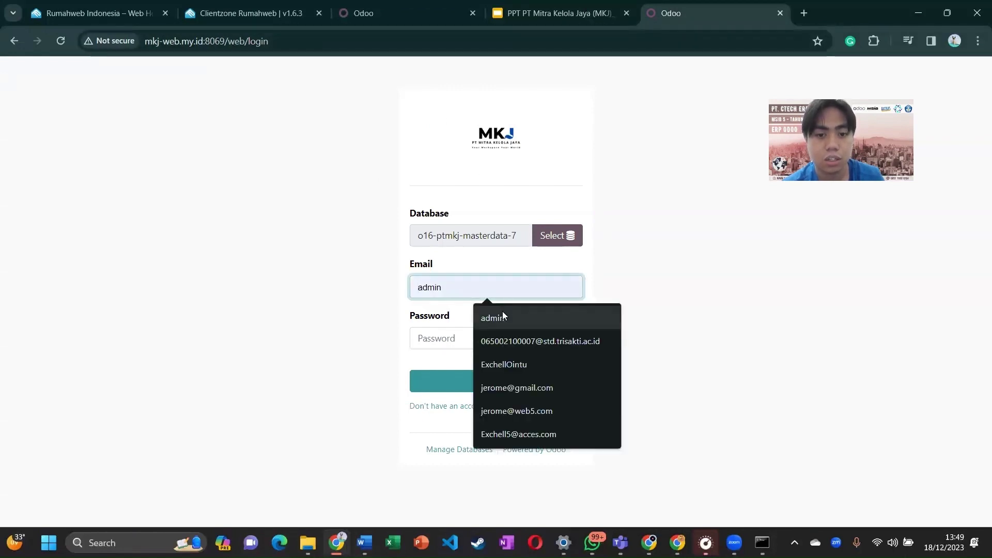
{"action": "left_click", "coordinate": [483, 323]}
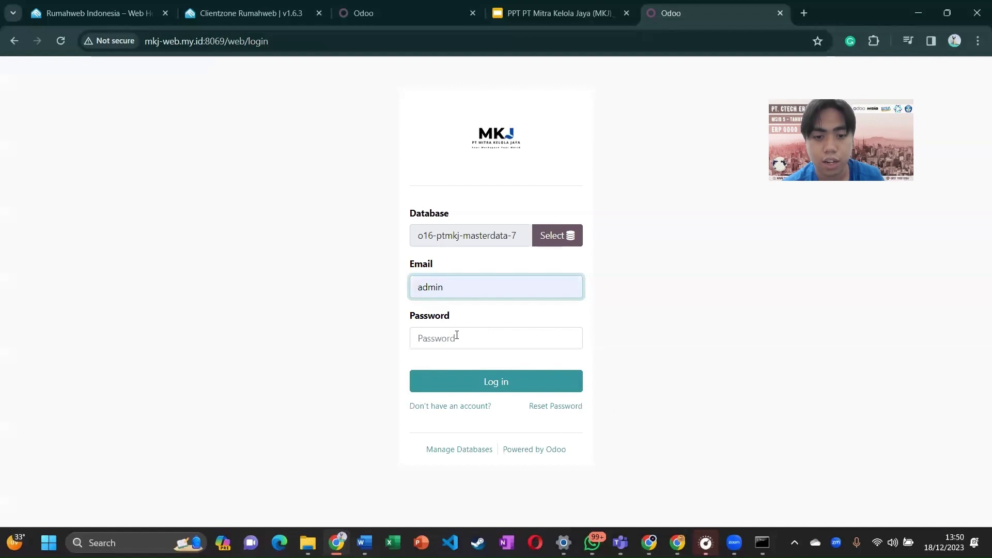
{"action": "left_click", "coordinate": [457, 336]}
{"action": "type", "text": "admin"}
{"action": "key", "text": "Return"}
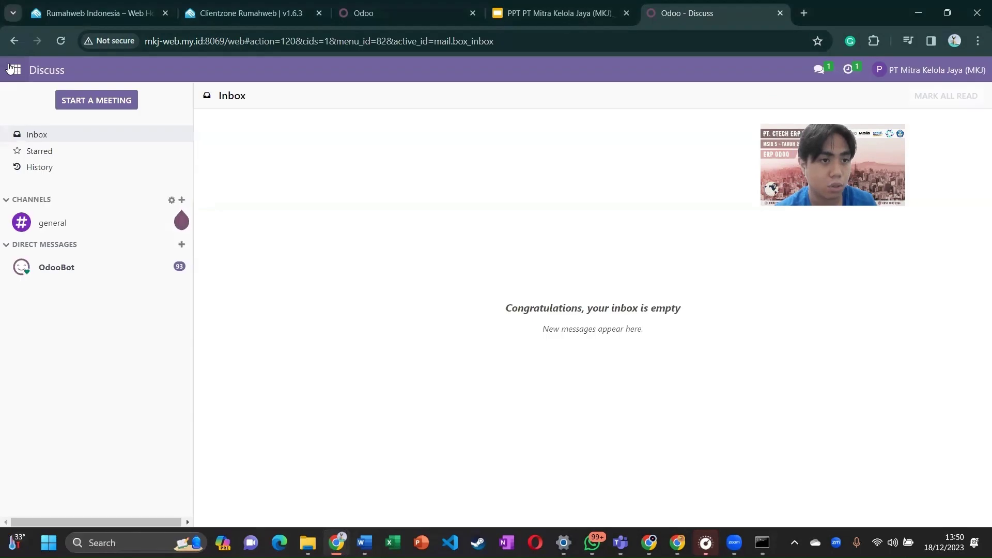
Step: Browse the Odoo apps menu and close it, returning to the Discuss Inbox
{"action": "left_click", "coordinate": [16, 70]}
{"action": "scroll", "coordinate": [64, 226], "scroll_direction": "down", "scroll_amount": 2}
{"action": "scroll", "coordinate": [65, 226], "scroll_direction": "up", "scroll_amount": 2}
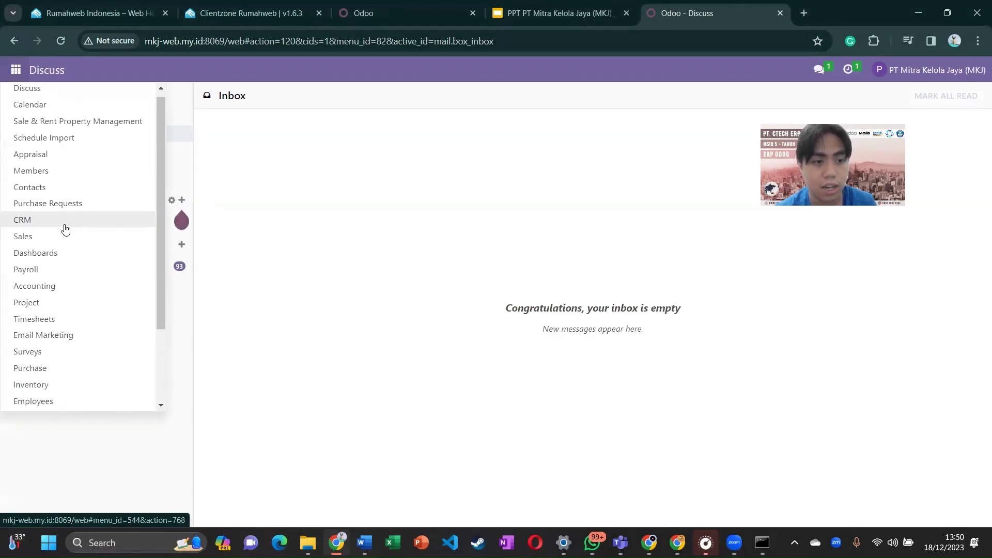
{"action": "left_click", "coordinate": [423, 236]}
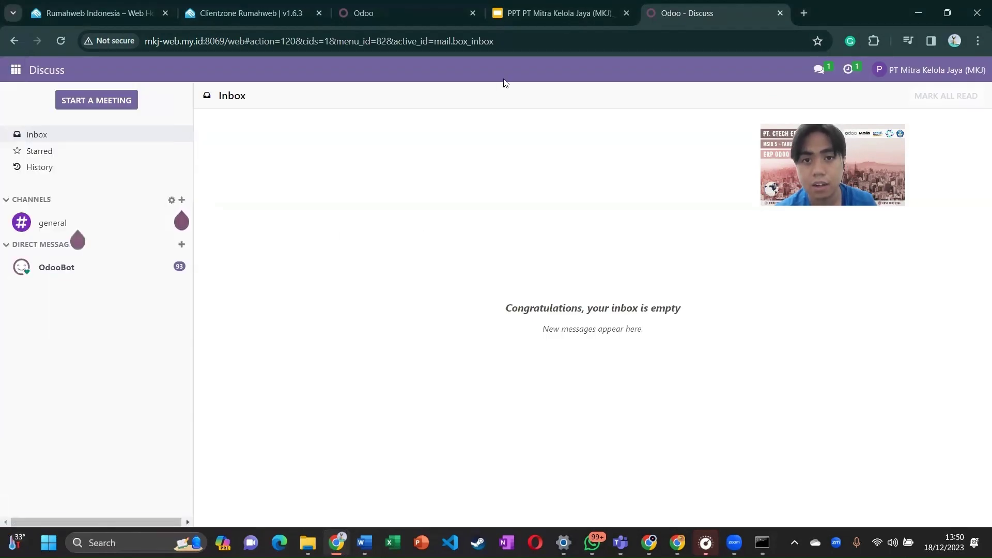
Step: Switch to the PPT PT Mitra Kelola Jaya deck showing slide 12, Skenario IT
{"action": "left_click", "coordinate": [511, 7]}
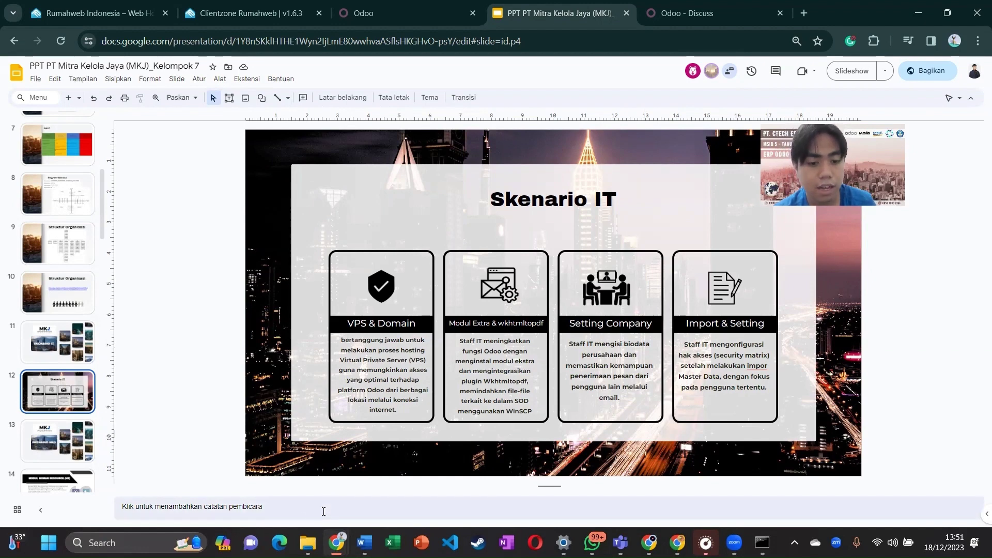
{"action": "left_click", "coordinate": [104, 542]}
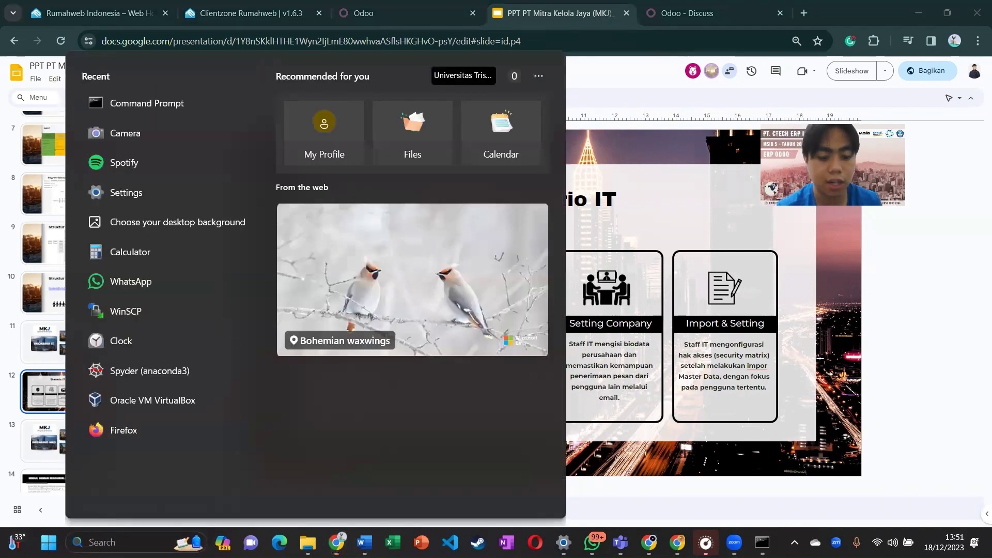
{"action": "type", "text": "wins"}
{"action": "key", "text": "Return"}
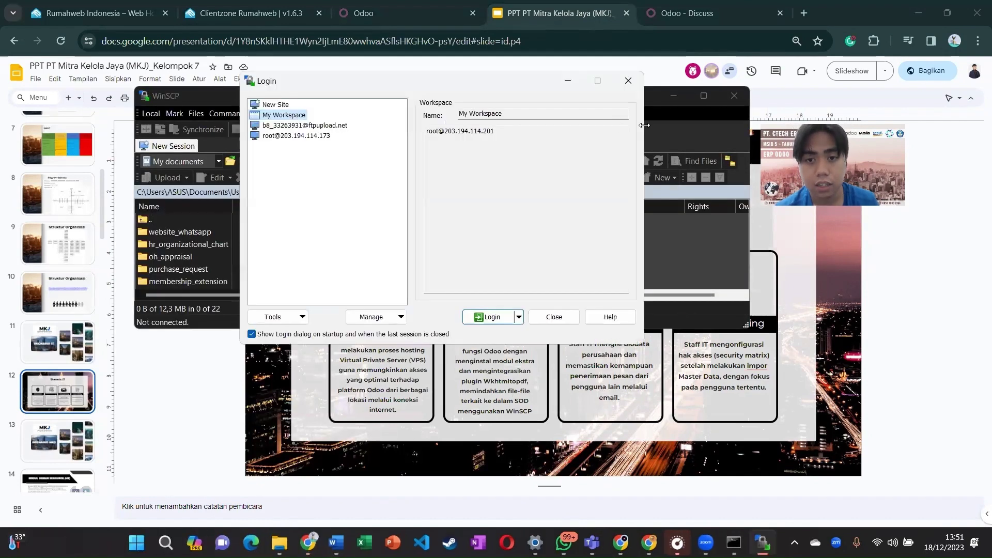
{"action": "left_click", "coordinate": [329, 136]}
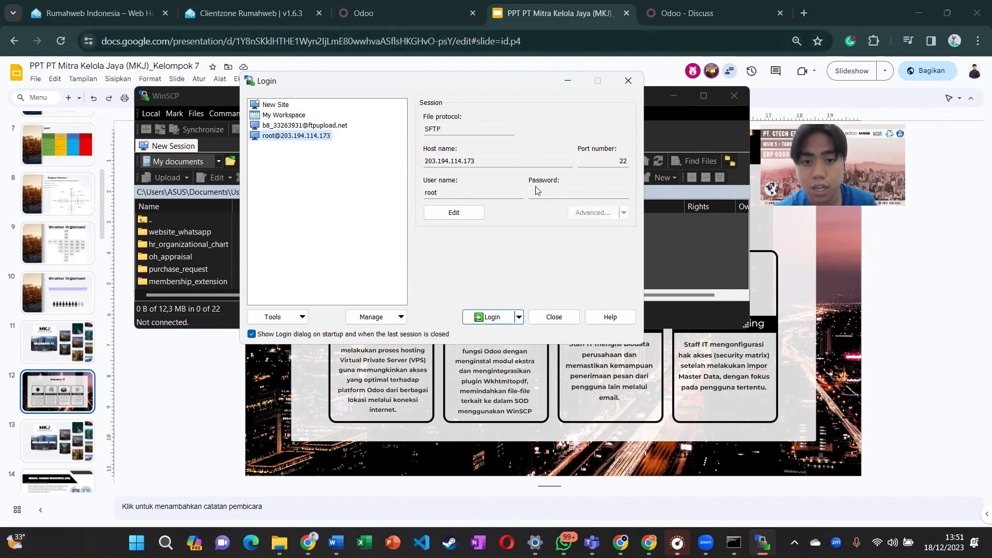
{"action": "left_click", "coordinate": [556, 192]}
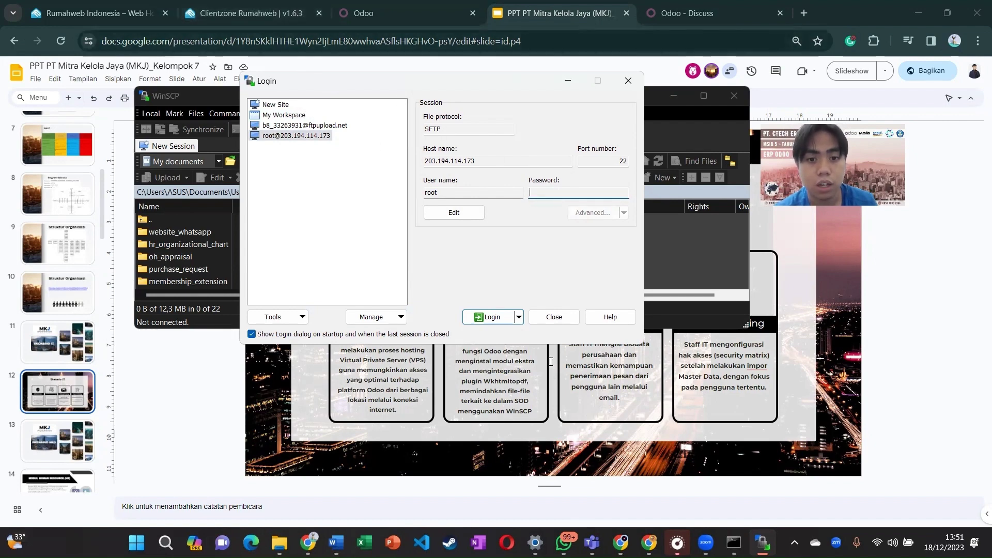
{"action": "left_click", "coordinate": [489, 316]}
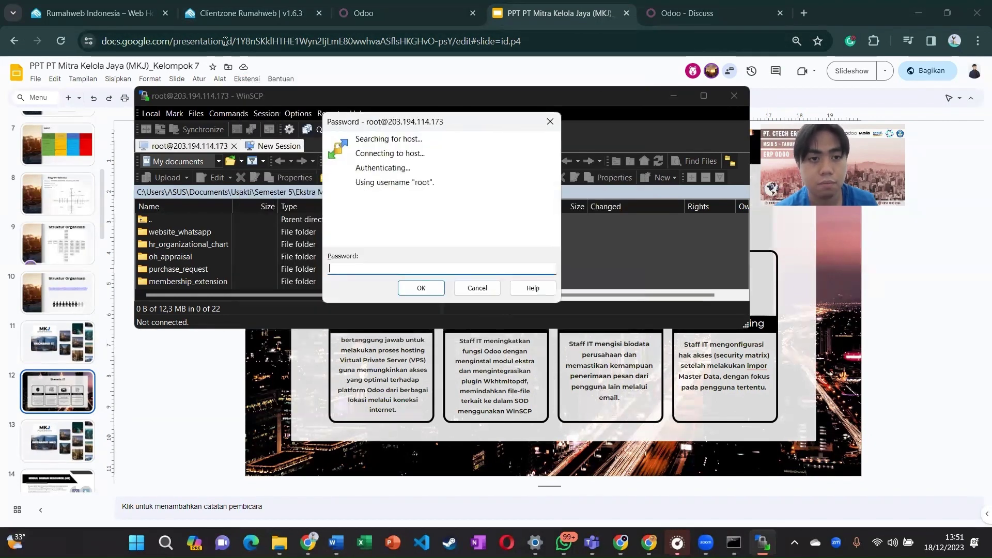
Step: Copy the VPS root password from Clientzone and submit it at WinSCP's password prompt
{"action": "left_click", "coordinate": [234, 12]}
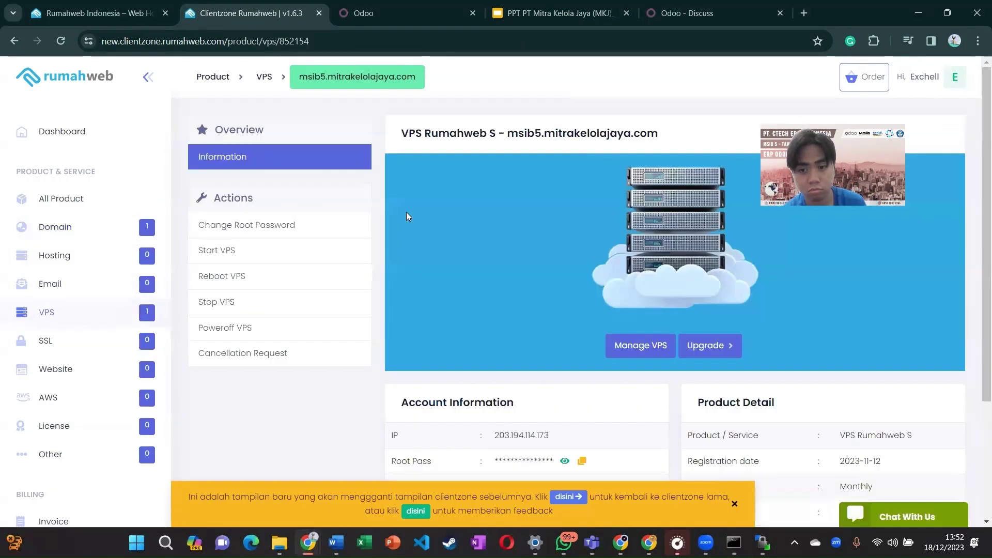
{"action": "scroll", "coordinate": [442, 241], "scroll_direction": "down", "scroll_amount": 2}
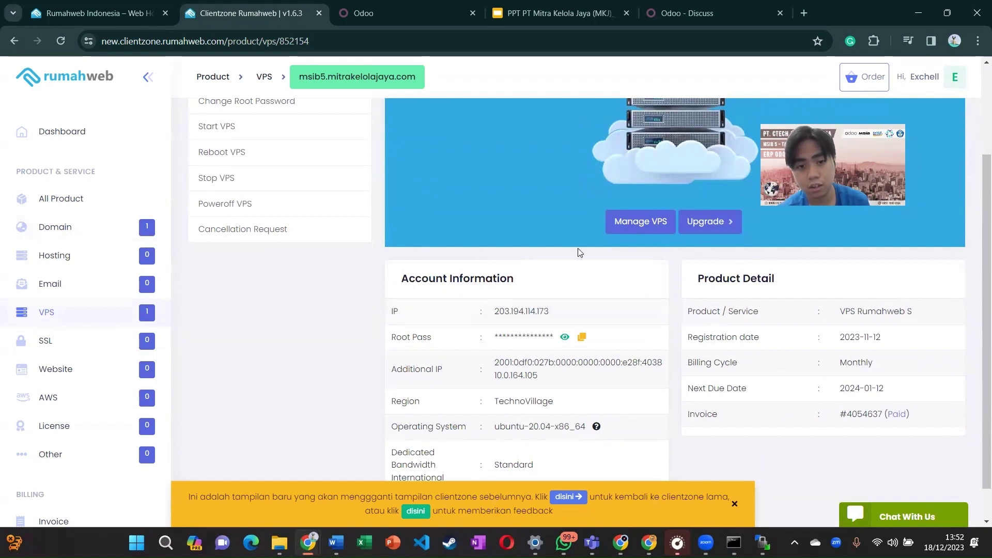
{"action": "left_click", "coordinate": [580, 337]}
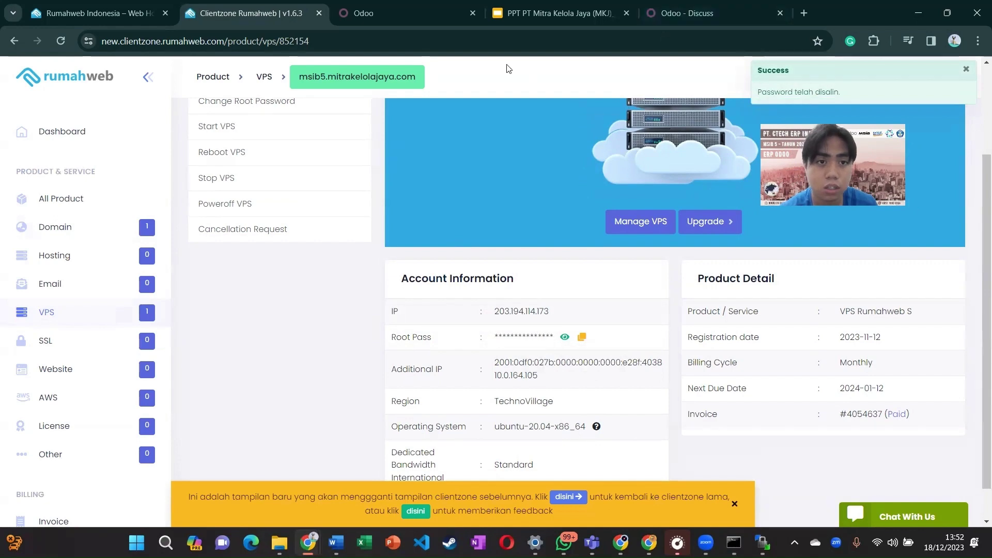
{"action": "key", "text": "alt+Tab"}
{"action": "left_click", "coordinate": [381, 83]}
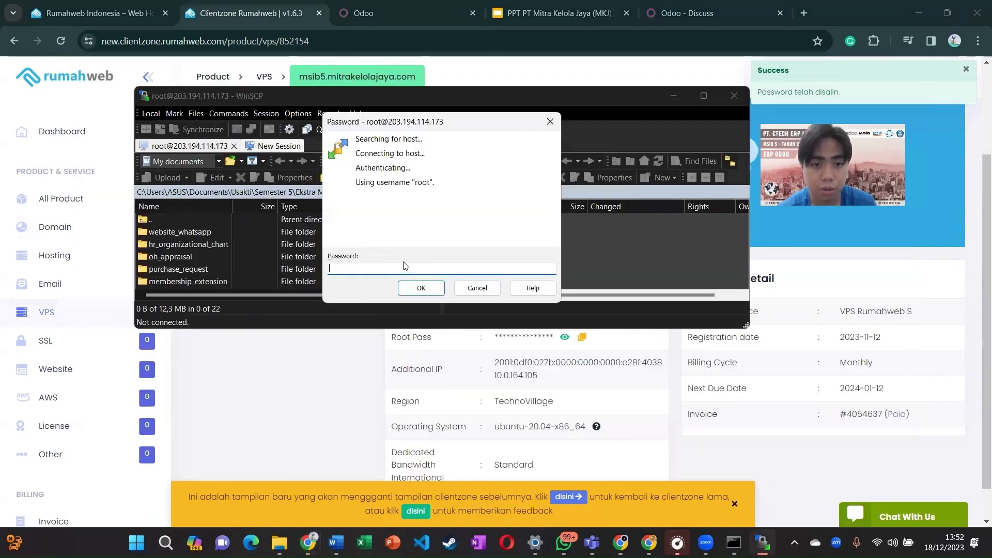
{"action": "key", "text": "ctrl+v"}
{"action": "key", "text": "Return"}
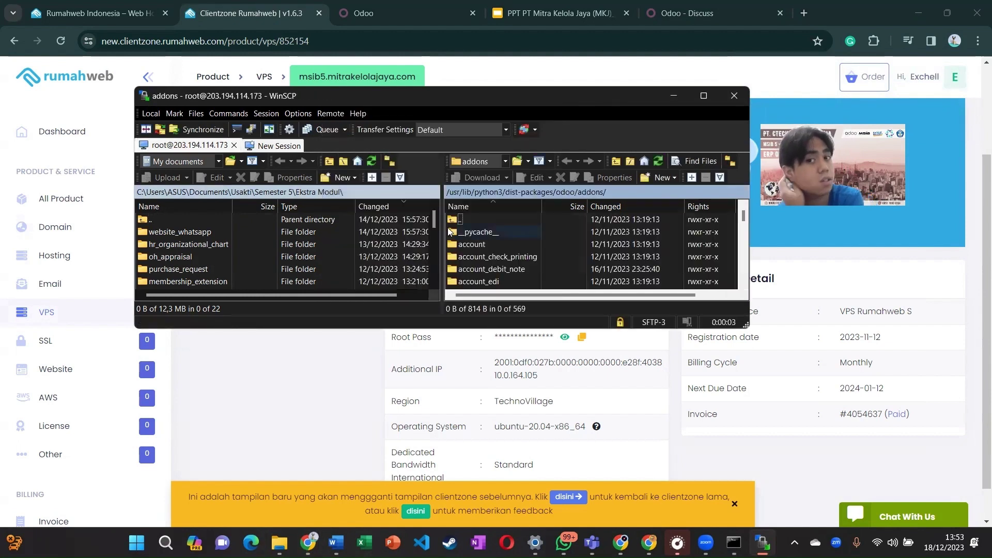
Step: Maximize the WinSCP session window and scroll through the server's 569-item Odoo addons list
{"action": "left_click", "coordinate": [702, 97]}
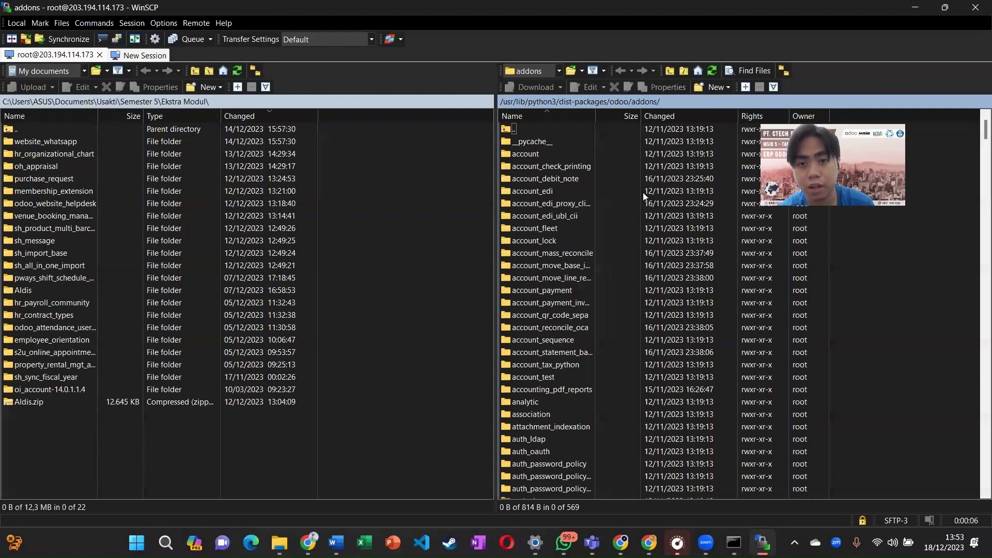
{"action": "scroll", "coordinate": [603, 388], "scroll_direction": "down", "scroll_amount": 3}
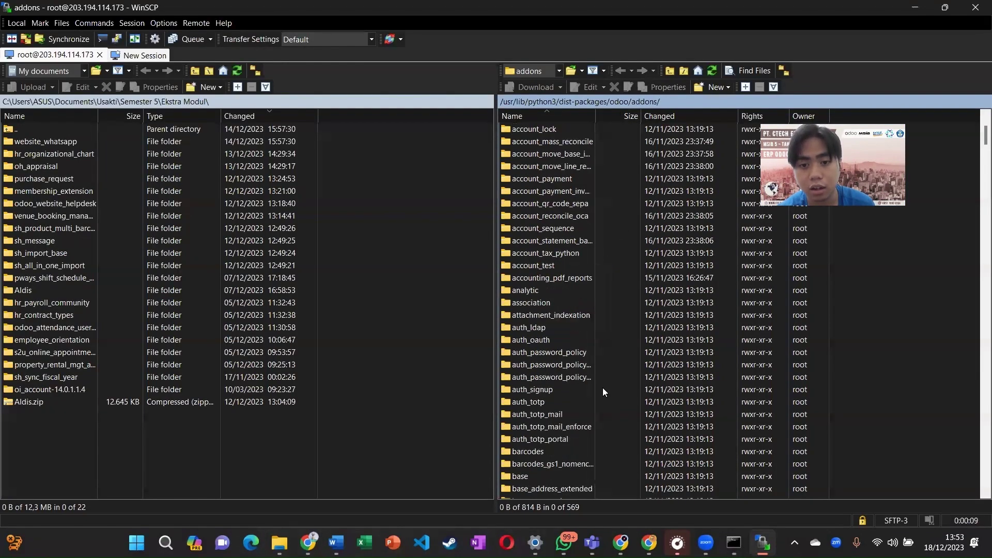
{"action": "scroll", "coordinate": [603, 387], "scroll_direction": "up", "scroll_amount": 3}
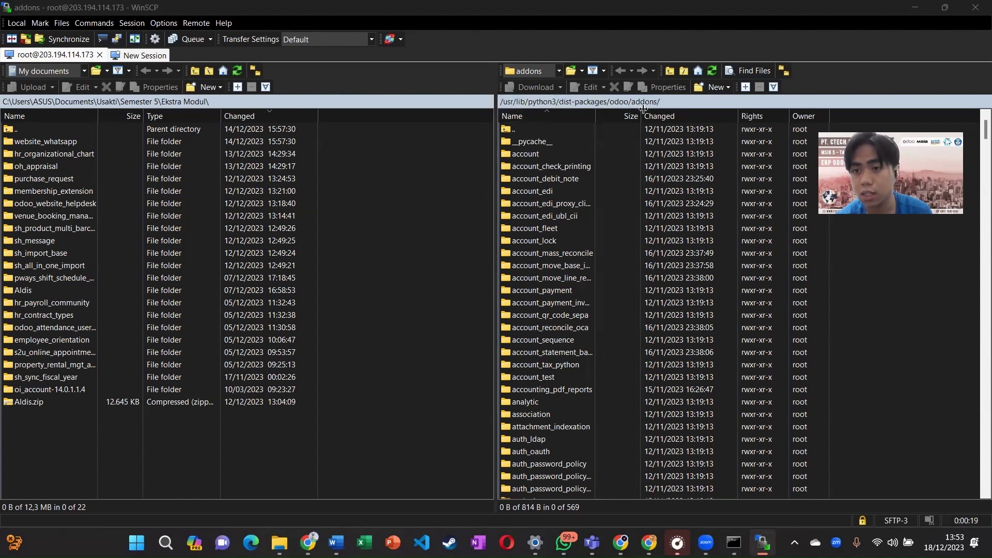
{"action": "scroll", "coordinate": [614, 212], "scroll_direction": "down", "scroll_amount": 7}
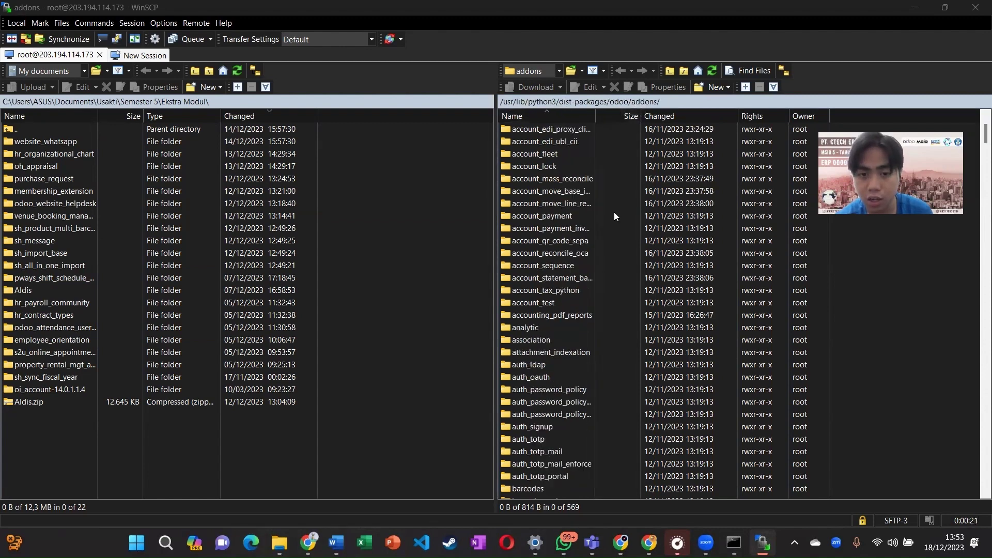
{"action": "scroll", "coordinate": [614, 212], "scroll_direction": "down", "scroll_amount": 8}
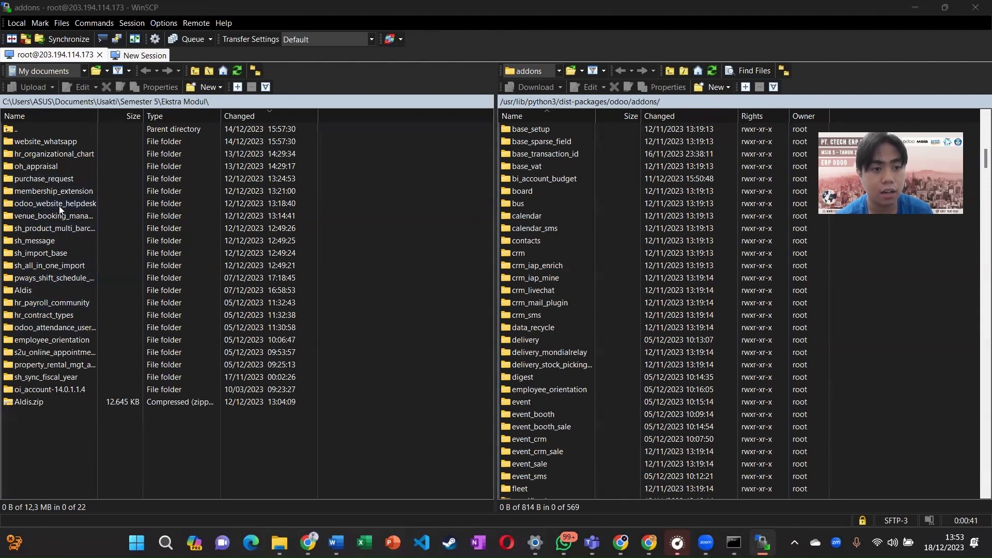
{"action": "left_click_drag", "start_coordinate": [291, 137], "coordinate": [66, 365]}
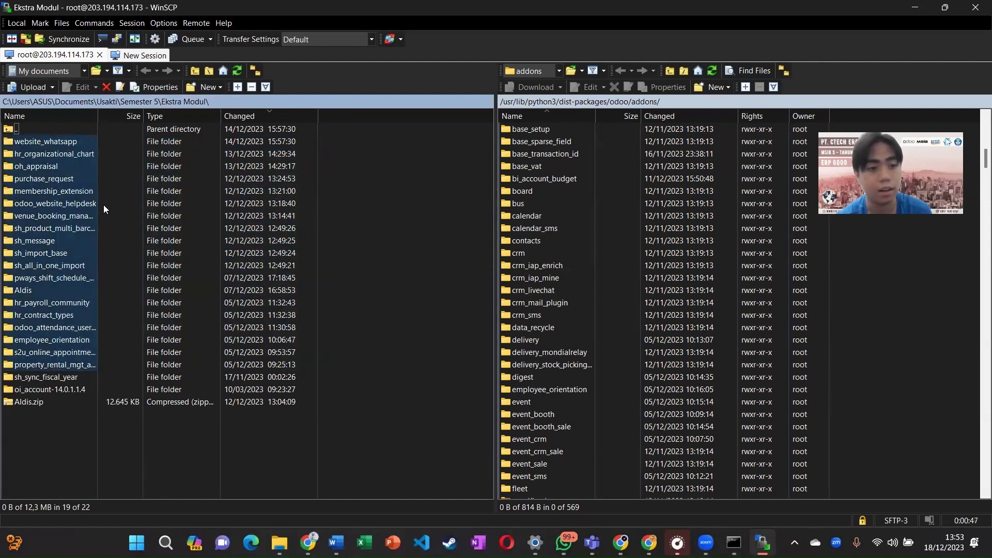
{"action": "left_click", "coordinate": [445, 191]}
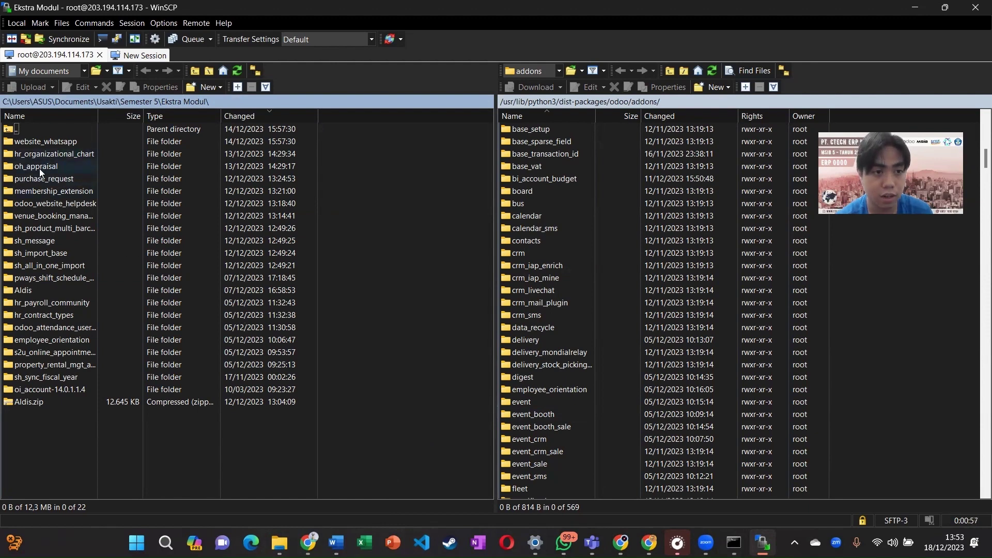
{"action": "left_click_drag", "start_coordinate": [104, 137], "coordinate": [39, 378]}
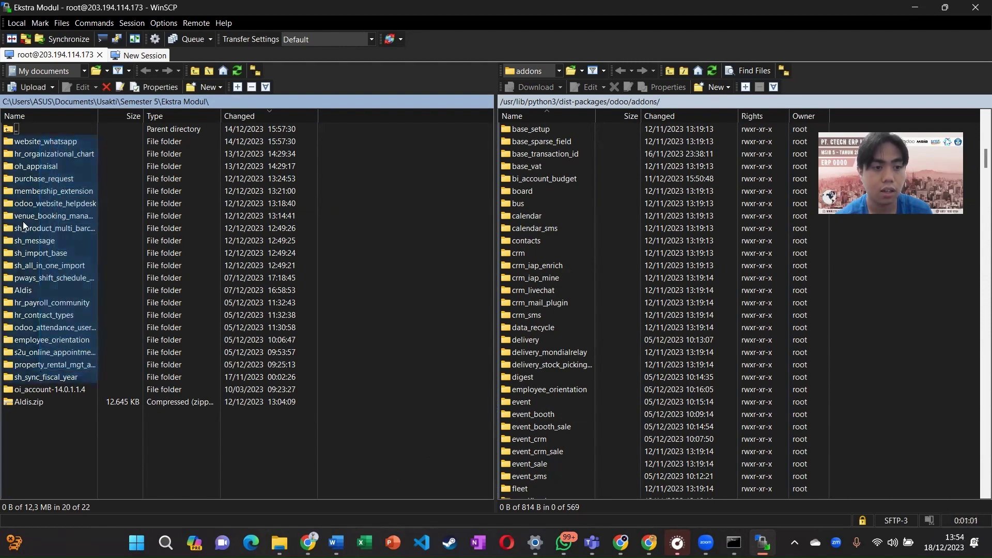
{"action": "left_click_drag", "start_coordinate": [23, 222], "coordinate": [106, 216]}
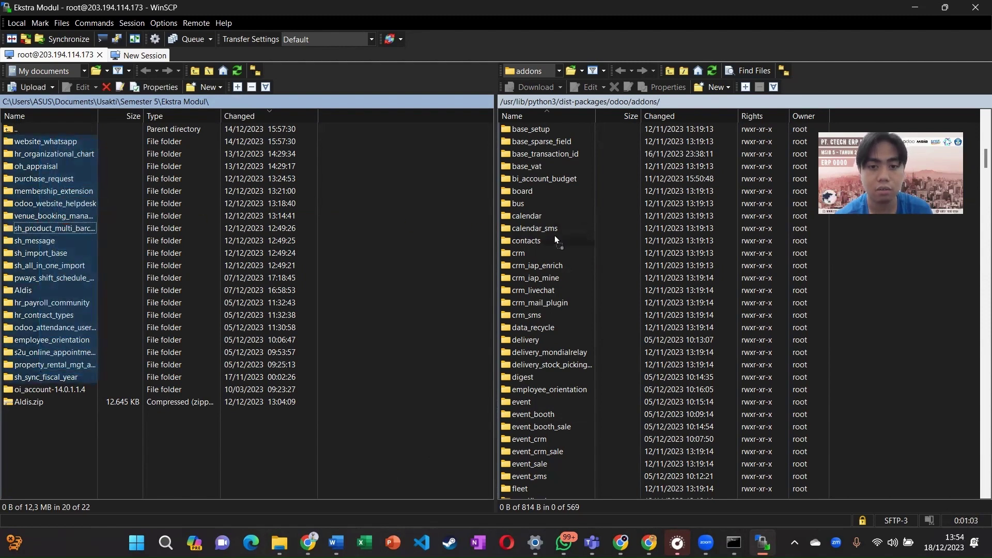
{"action": "left_click_drag", "start_coordinate": [557, 236], "coordinate": [661, 138]}
{"action": "left_click_drag", "start_coordinate": [438, 205], "coordinate": [125, 207]}
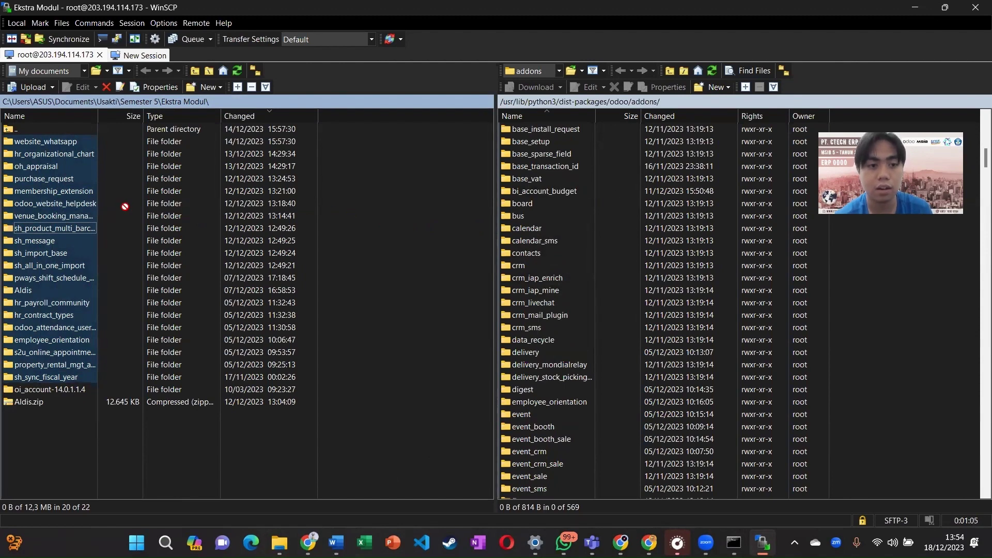
{"action": "left_click", "coordinate": [385, 353]}
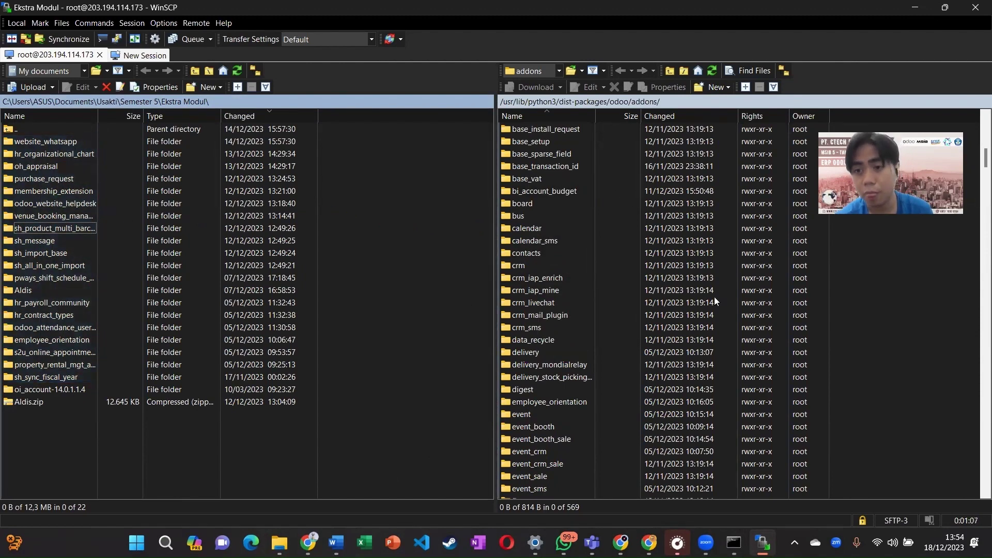
{"action": "scroll", "coordinate": [714, 297], "scroll_direction": "up", "scroll_amount": 8}
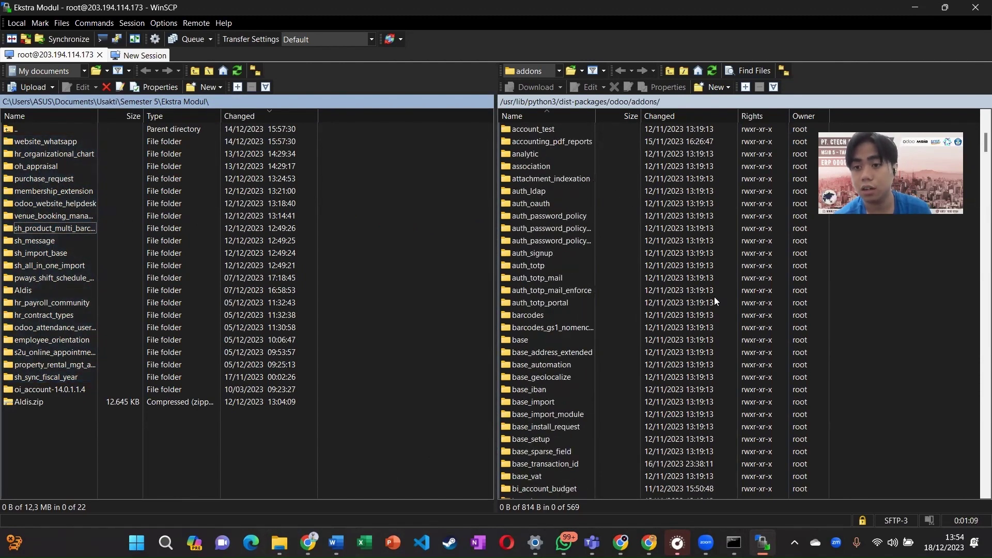
{"action": "scroll", "coordinate": [774, 275], "scroll_direction": "up", "scroll_amount": 5}
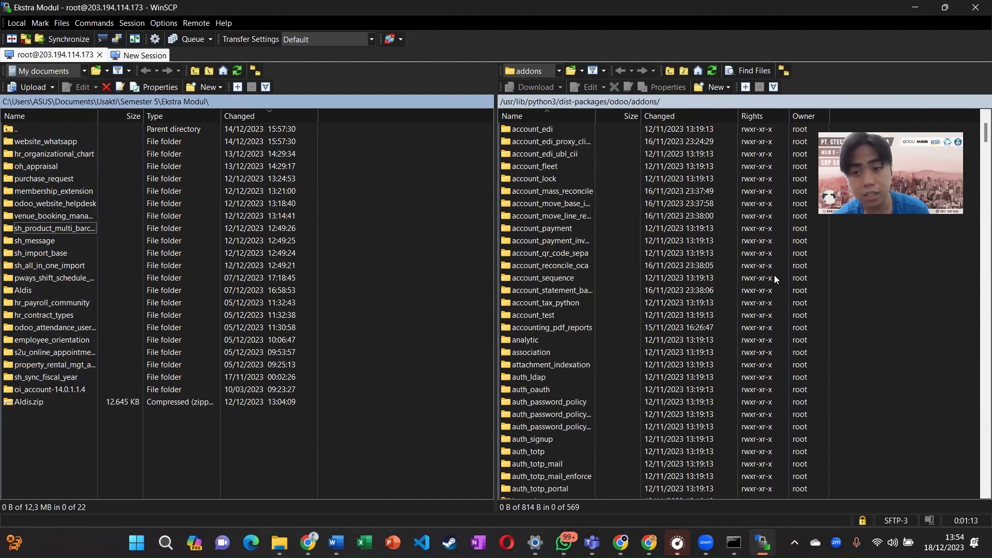
{"action": "scroll", "coordinate": [775, 279], "scroll_direction": "up", "scroll_amount": 2}
{"action": "scroll", "coordinate": [593, 353], "scroll_direction": "down", "scroll_amount": 16}
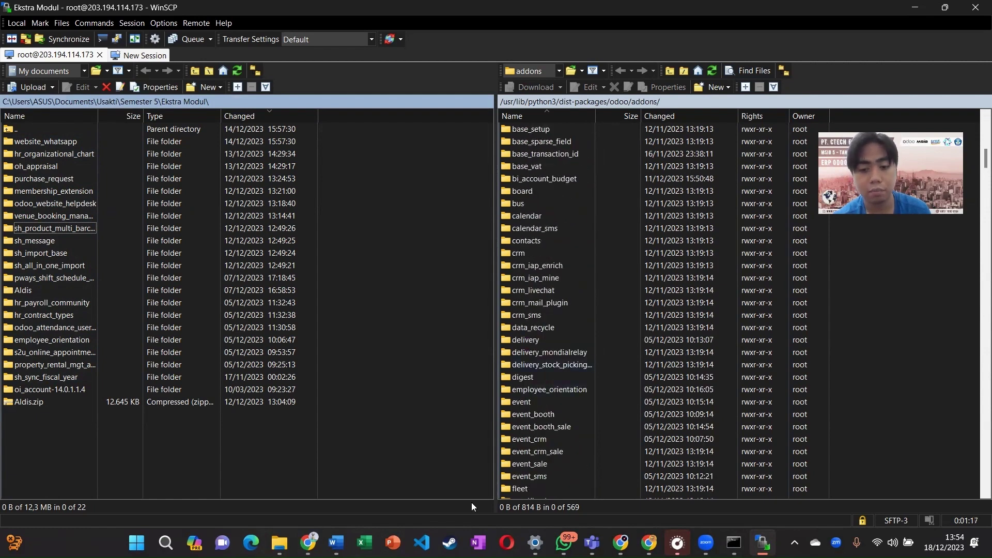
{"action": "left_click", "coordinate": [734, 543]}
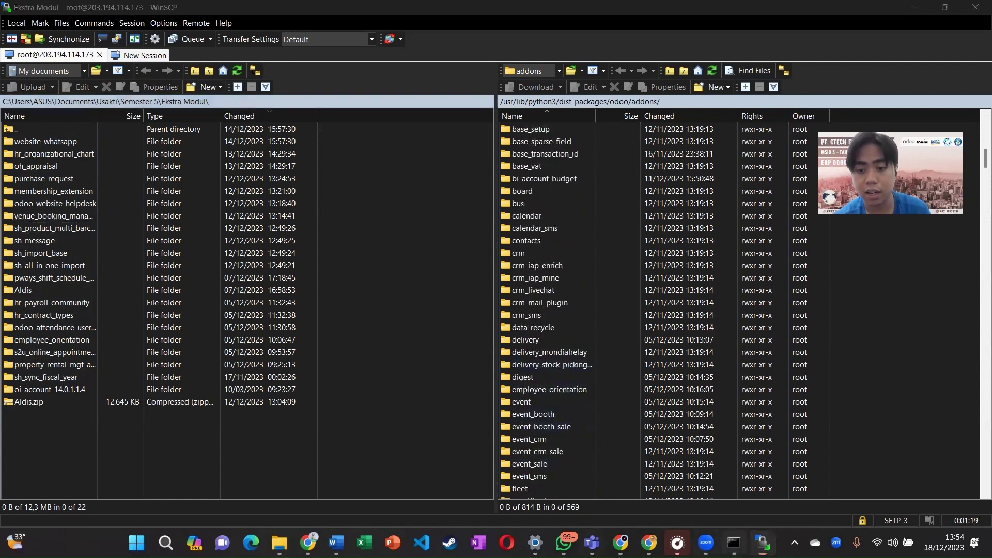
Step: Bring the server terminal forward and recall 'sudo service odoo status' at the root@msib5 prompt
{"action": "key", "text": "Up"}
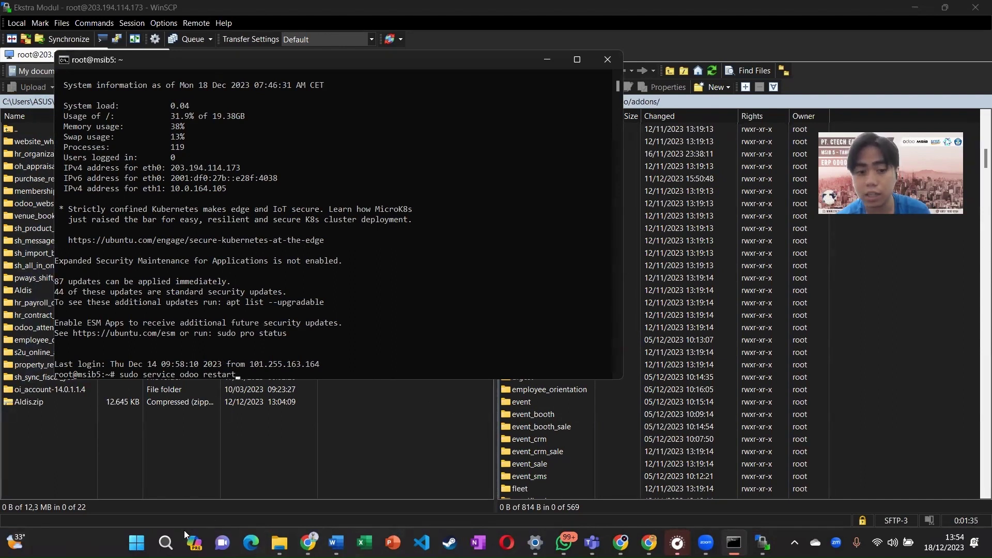
{"action": "left_click", "coordinate": [165, 543]}
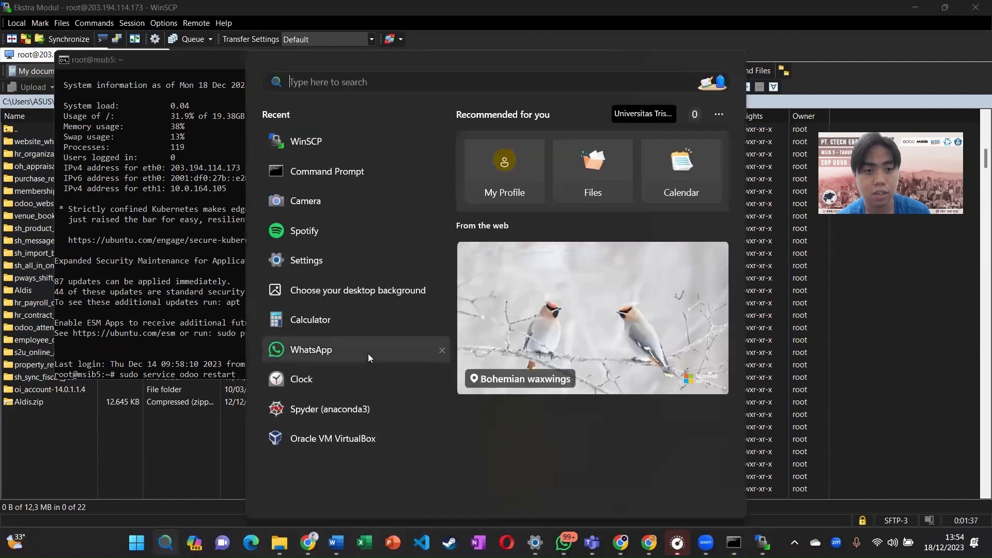
{"action": "type", "text": "ser"}
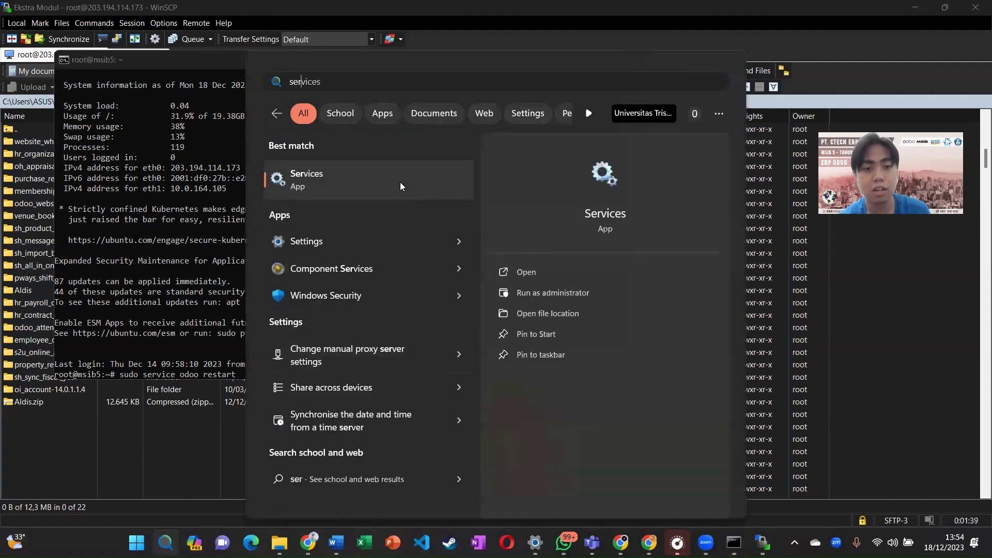
{"action": "left_click", "coordinate": [760, 338]}
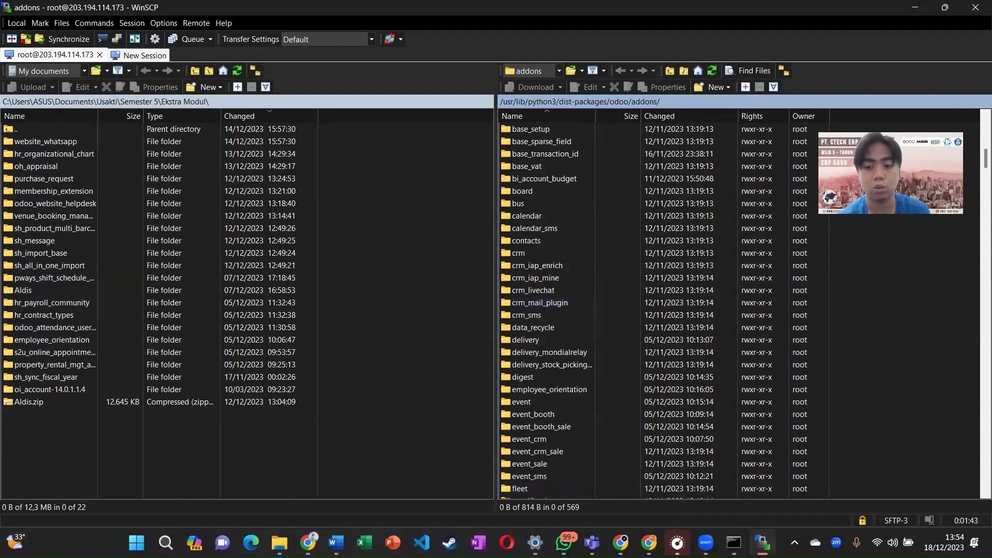
{"action": "left_click", "coordinate": [734, 543]}
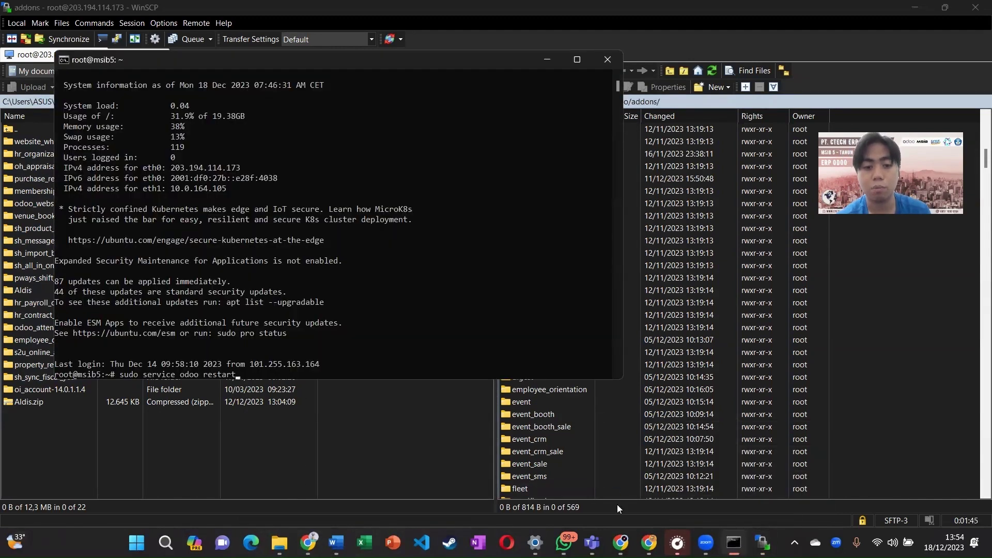
{"action": "scroll", "coordinate": [292, 320], "scroll_direction": "down", "scroll_amount": 3}
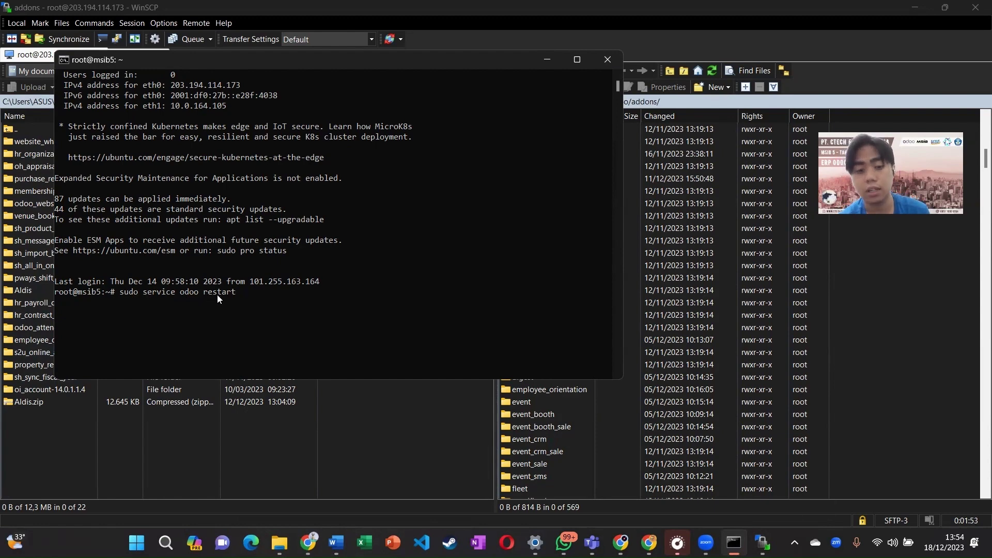
{"action": "key", "text": "Up"}
{"action": "scroll", "coordinate": [213, 303], "scroll_direction": "down", "scroll_amount": 4}
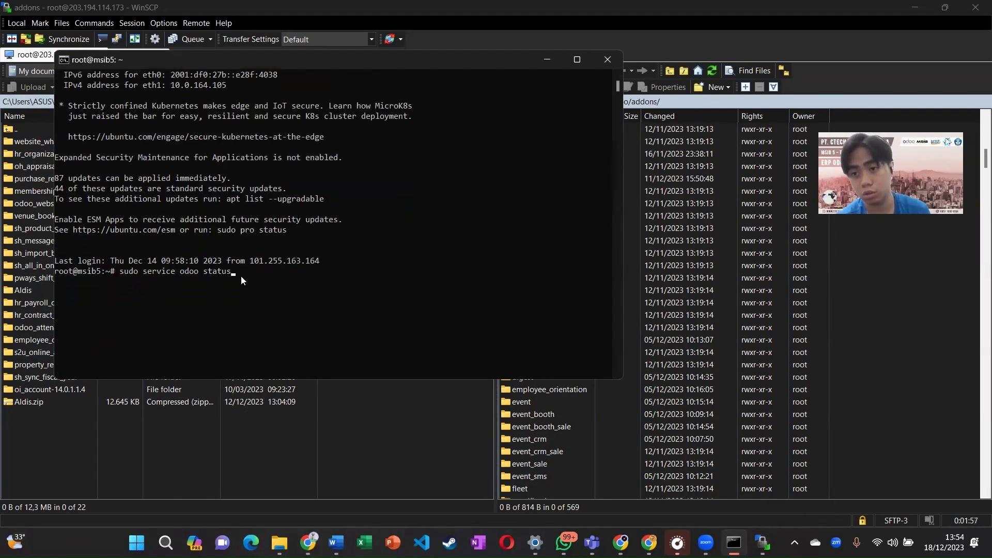
Step: Minimize the terminal and switch to Chrome's Odoo Discuss tab
{"action": "left_click", "coordinate": [553, 67]}
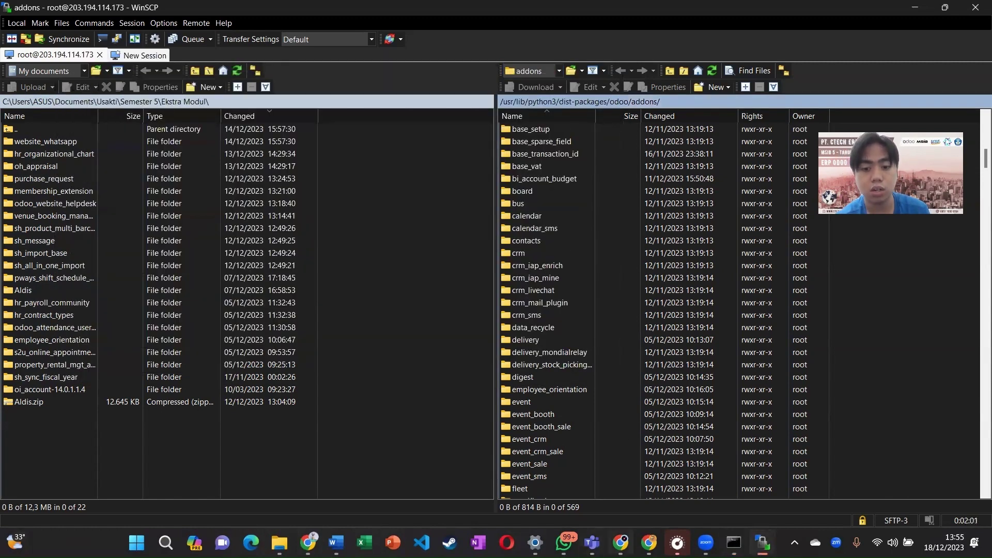
{"action": "key", "text": "alt+Tab"}
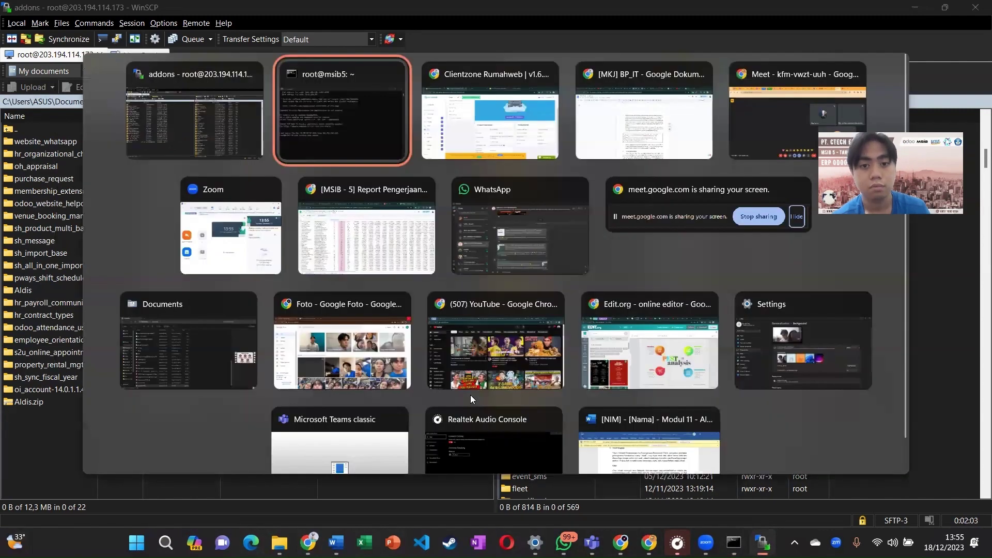
{"action": "key", "text": "alt+Tab"}
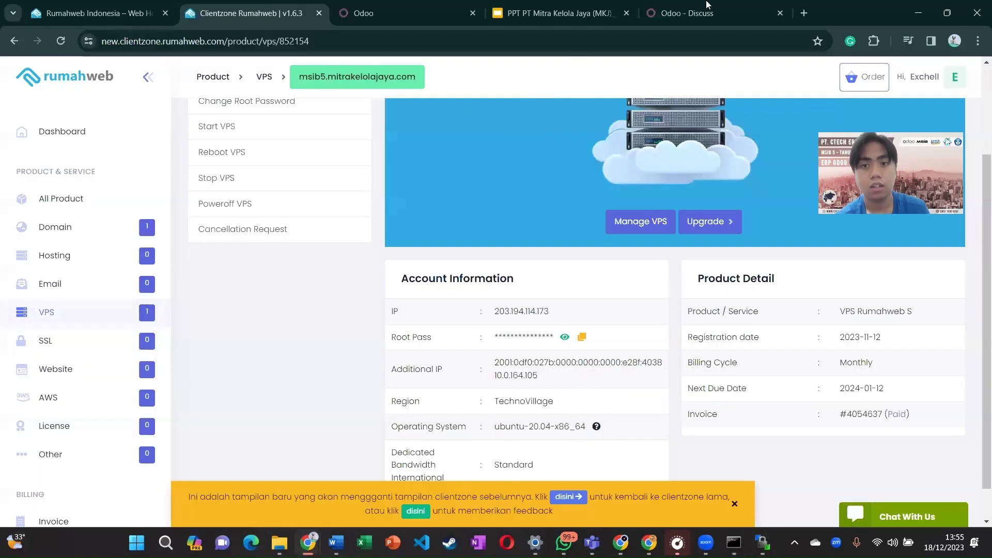
{"action": "left_click", "coordinate": [708, 6]}
Step: Activate developer mode with assets from Odoo's general Settings
{"action": "left_click", "coordinate": [15, 70]}
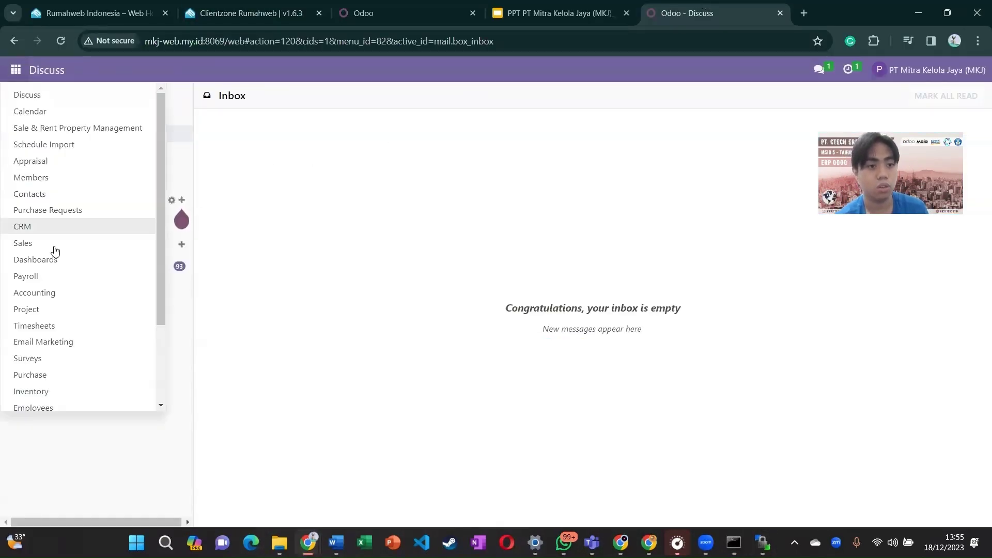
{"action": "scroll", "coordinate": [49, 362], "scroll_direction": "down", "scroll_amount": 3}
{"action": "left_click", "coordinate": [52, 400]}
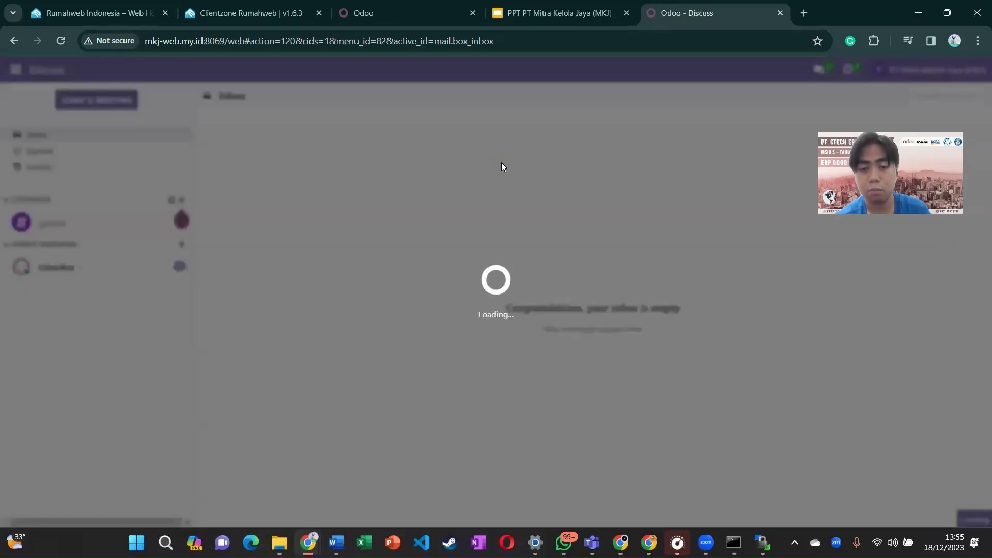
{"action": "scroll", "coordinate": [502, 166], "scroll_direction": "down", "scroll_amount": 10}
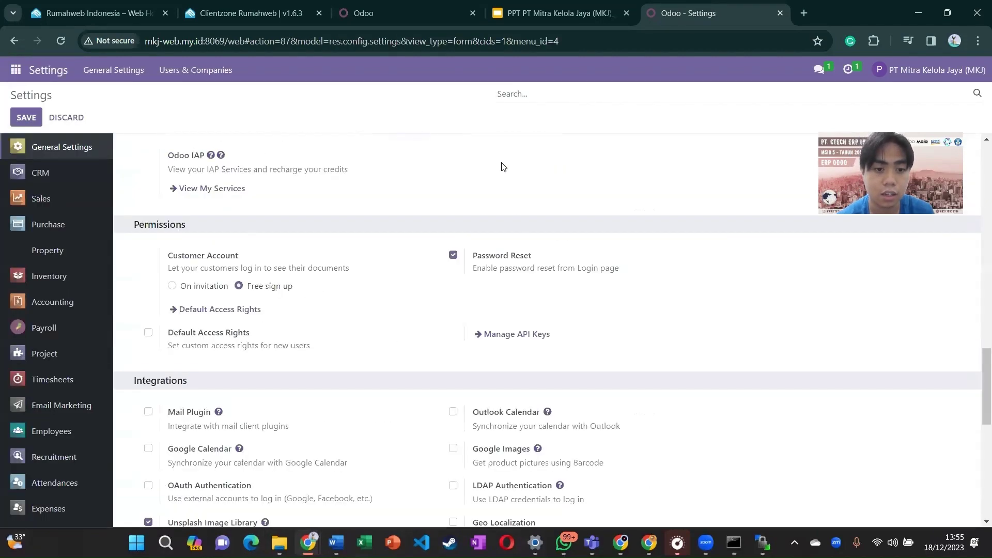
{"action": "scroll", "coordinate": [501, 167], "scroll_direction": "down", "scroll_amount": 5}
{"action": "left_click", "coordinate": [292, 362]}
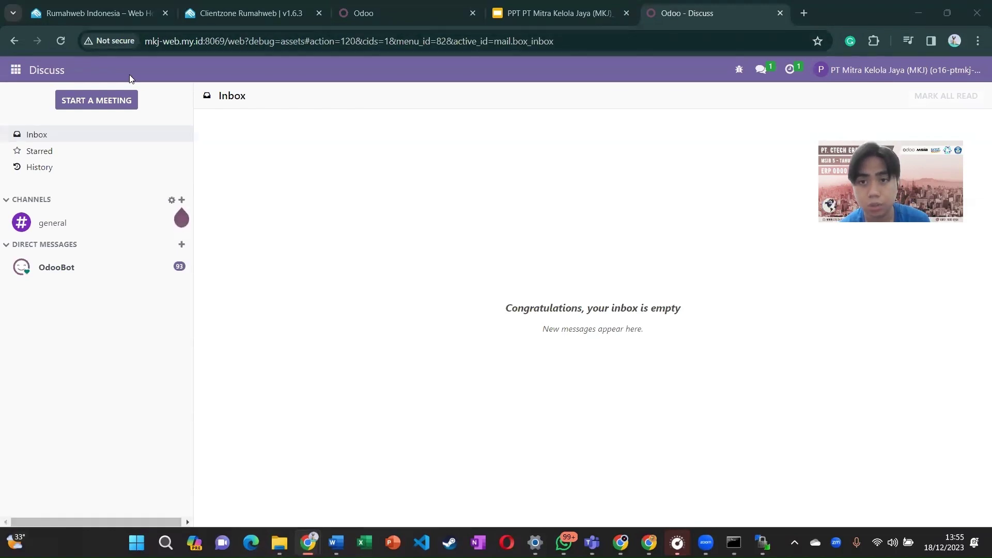
Step: In the Apps module, update the apps list and remove the Apps filter
{"action": "left_click", "coordinate": [14, 72]}
{"action": "scroll", "coordinate": [62, 258], "scroll_direction": "down", "scroll_amount": 3}
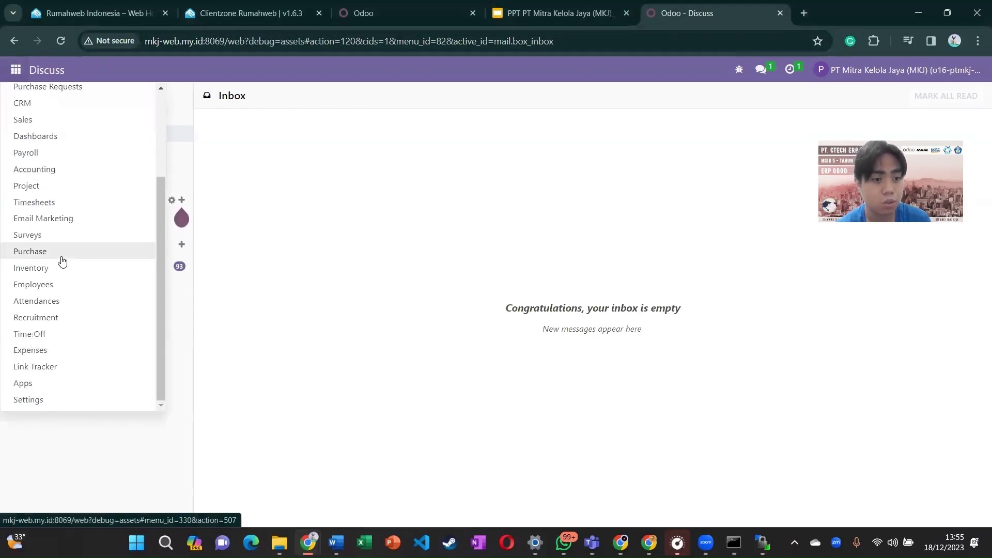
{"action": "left_click", "coordinate": [39, 383]}
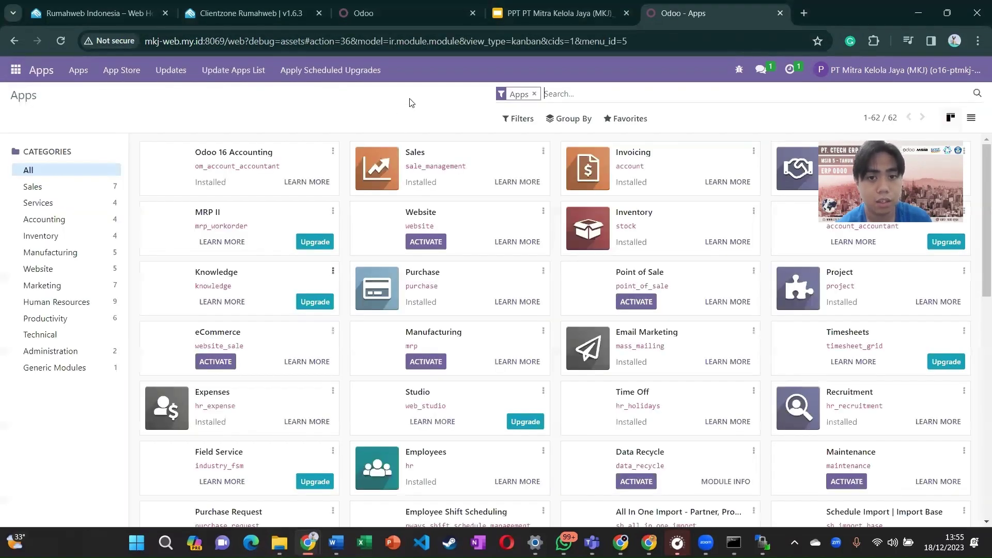
{"action": "left_click", "coordinate": [236, 72]}
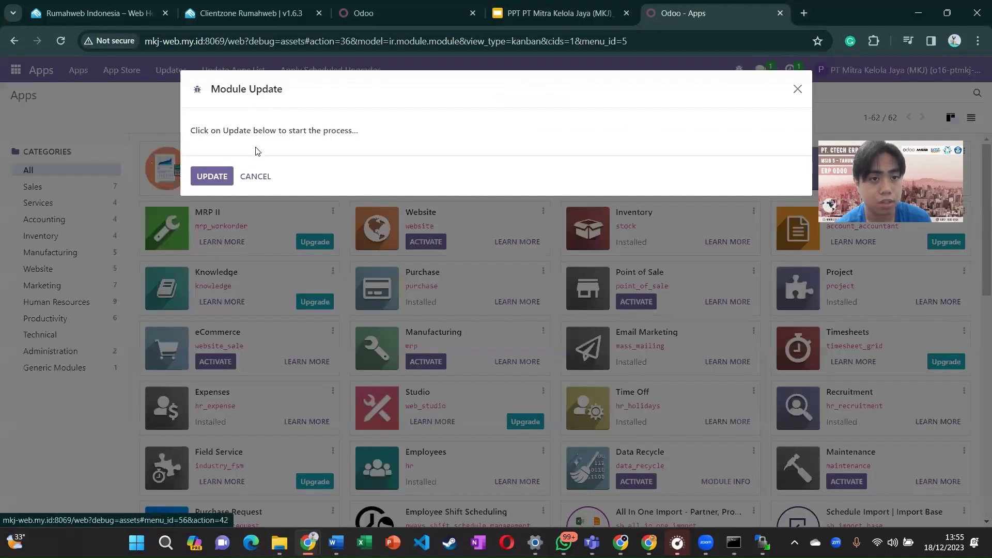
{"action": "left_click", "coordinate": [221, 179]}
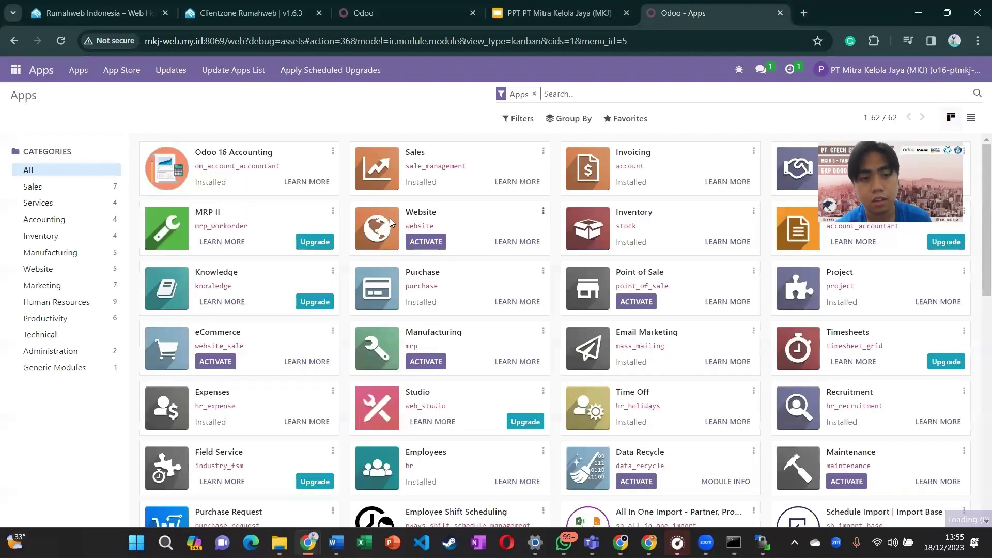
{"action": "left_click", "coordinate": [534, 94]}
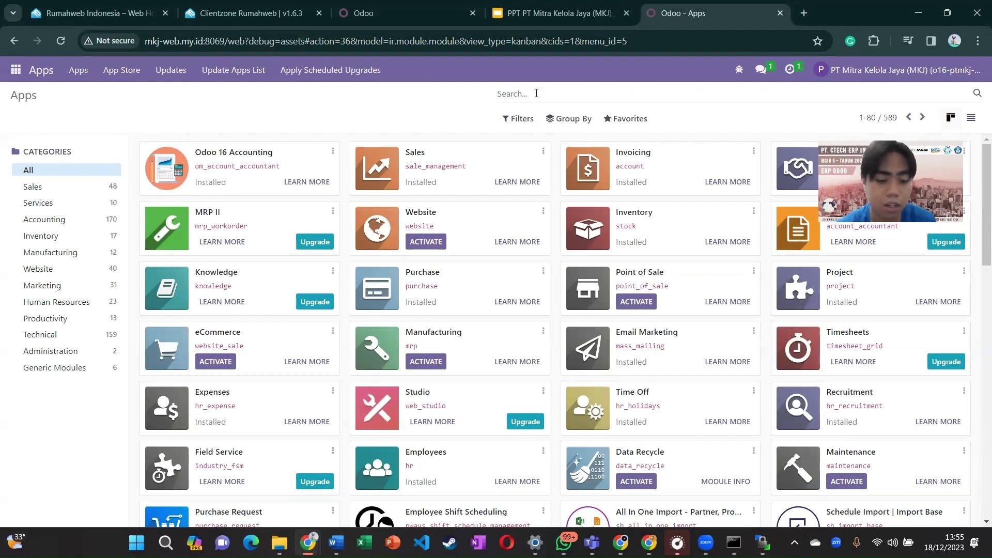
Step: Search modules for venue_booking, then clear the search to list all 589 modules
{"action": "key", "text": "alt+Tab"}
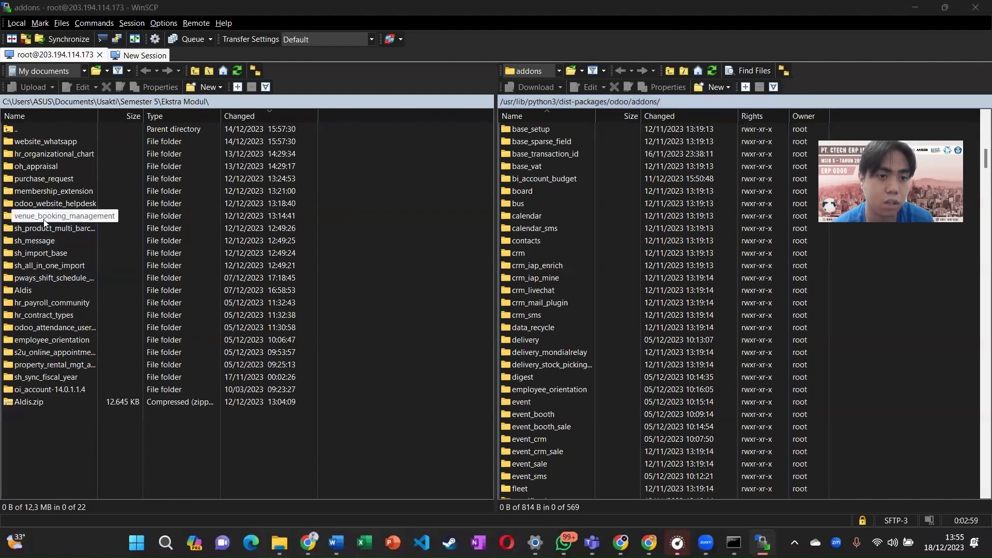
{"action": "key", "text": "alt+Tab"}
{"action": "type", "text": "ven"}
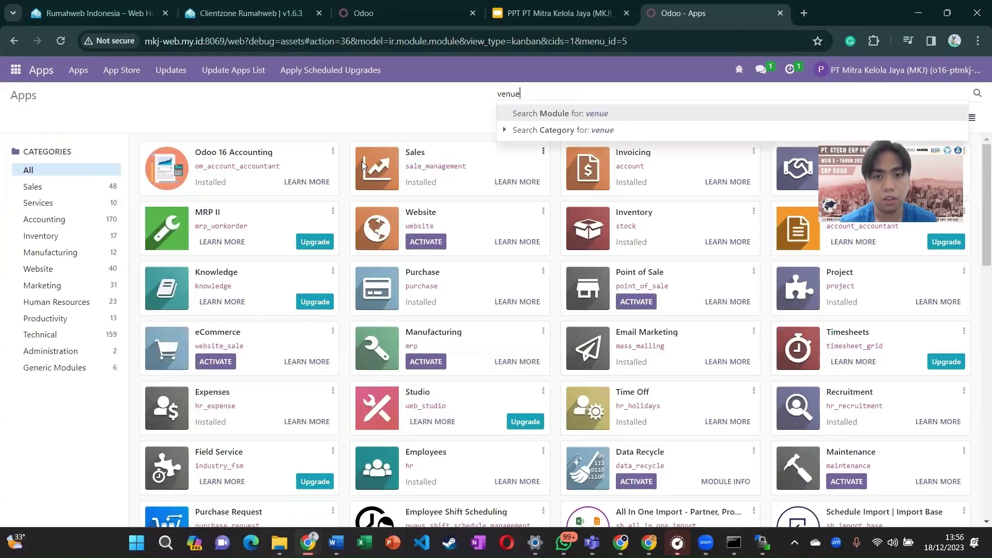
{"action": "type", "text": "ue_booking"}
{"action": "key", "text": "Return"}
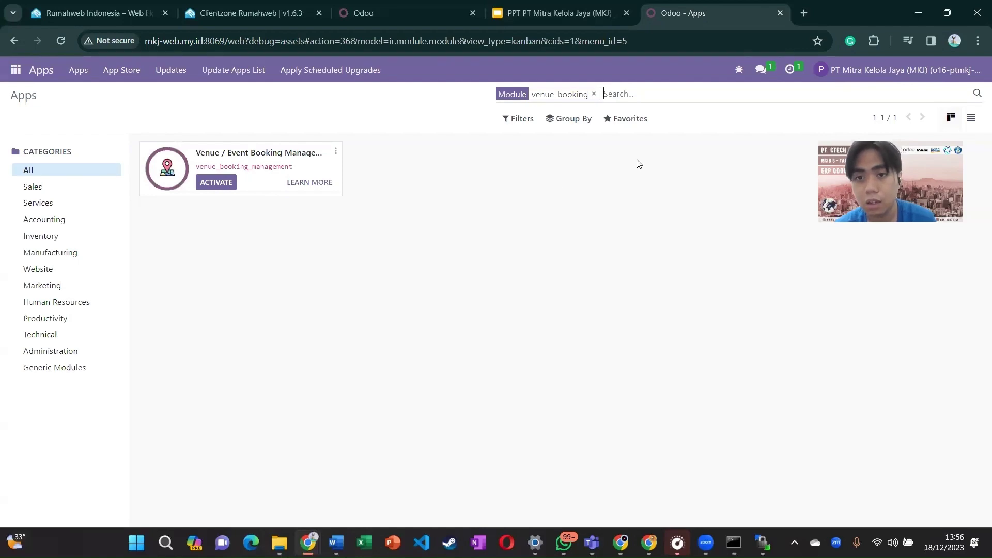
{"action": "left_click", "coordinate": [594, 94]}
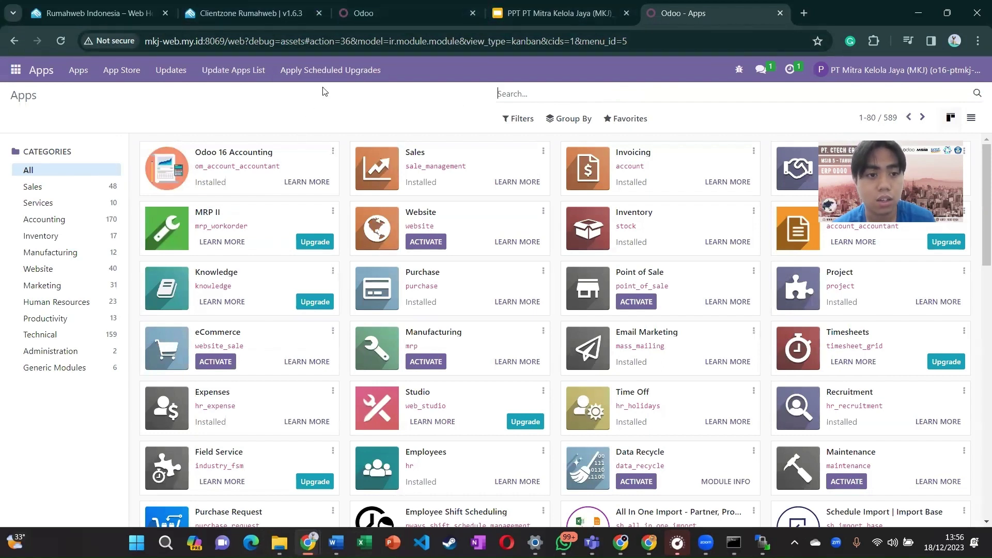
Step: Return to the Odoo tab and open Purchase, listing quotations P00001 and P00002
{"action": "left_click", "coordinate": [558, 13]}
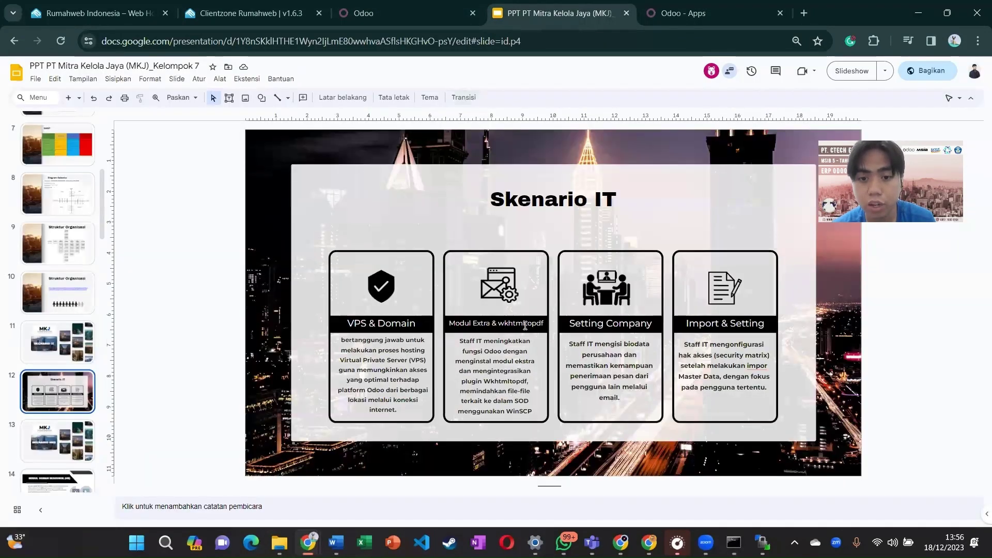
{"action": "left_click", "coordinate": [688, 6]}
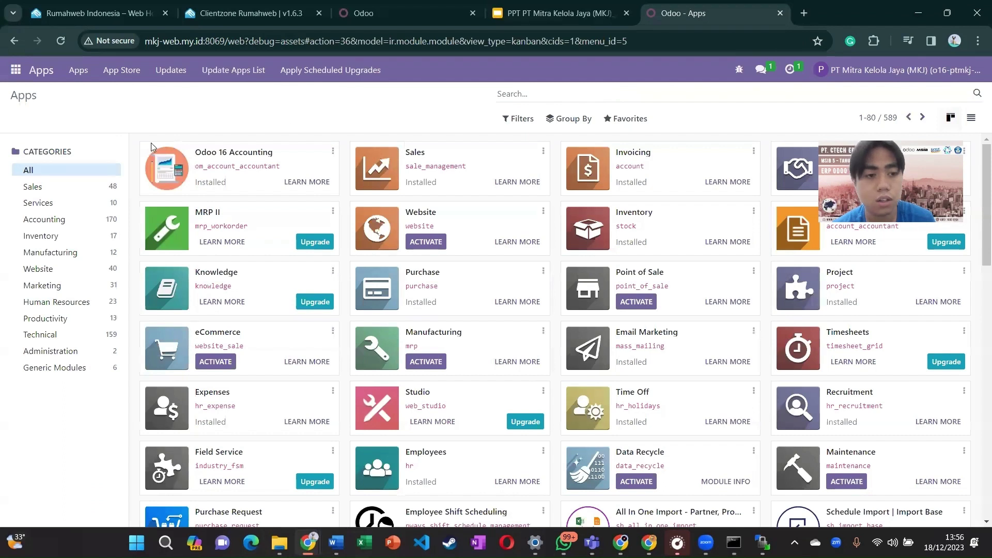
{"action": "left_click", "coordinate": [16, 70]}
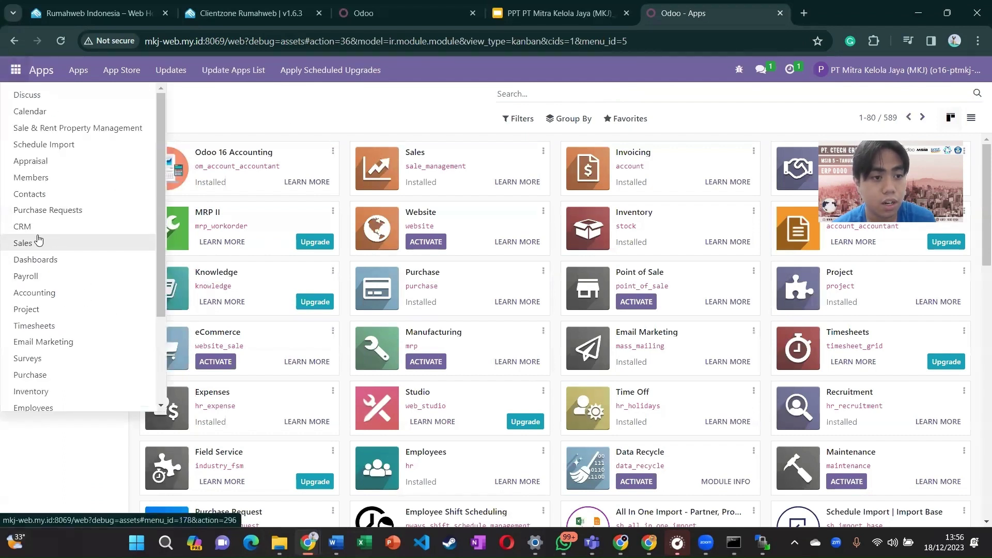
{"action": "scroll", "coordinate": [86, 299], "scroll_direction": "down", "scroll_amount": 2}
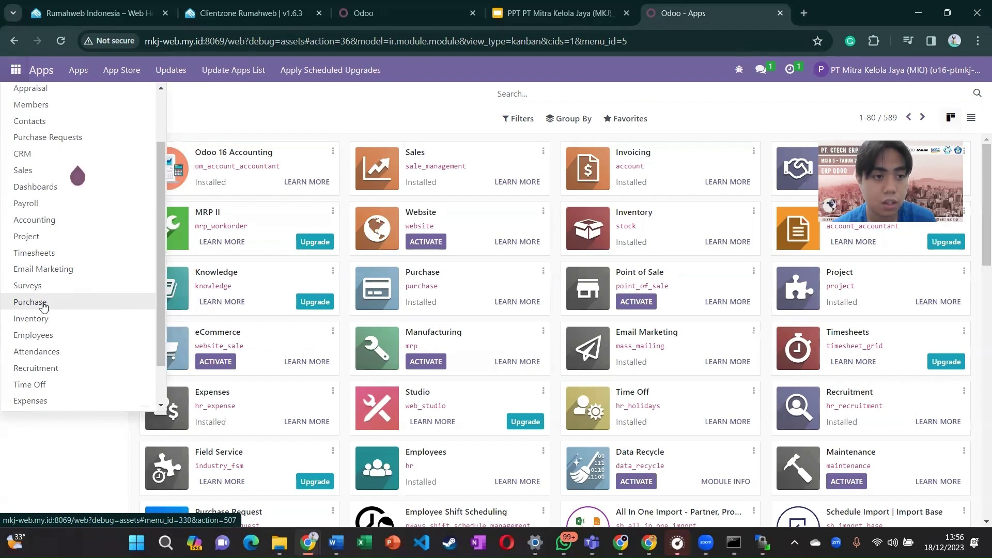
{"action": "left_click", "coordinate": [35, 183]}
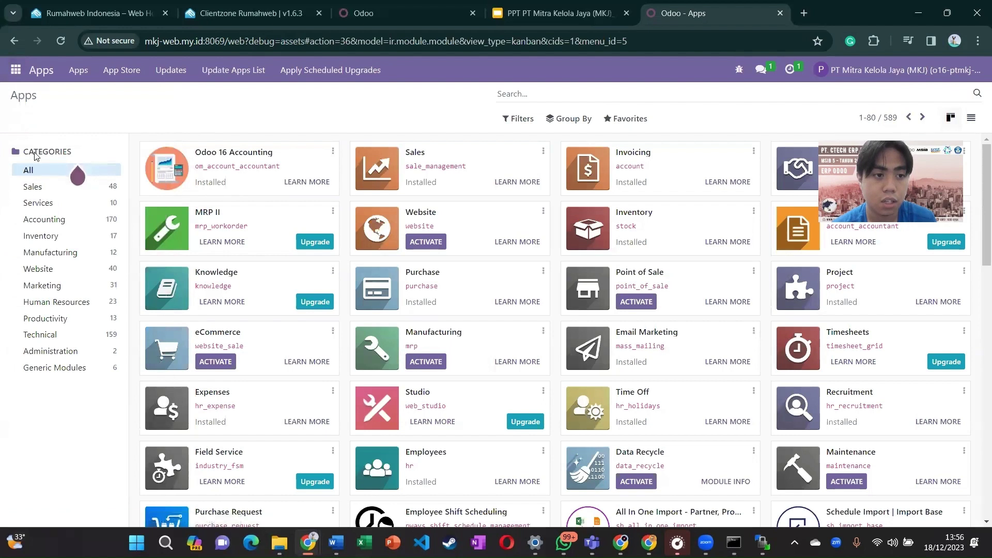
{"action": "left_click", "coordinate": [15, 73]}
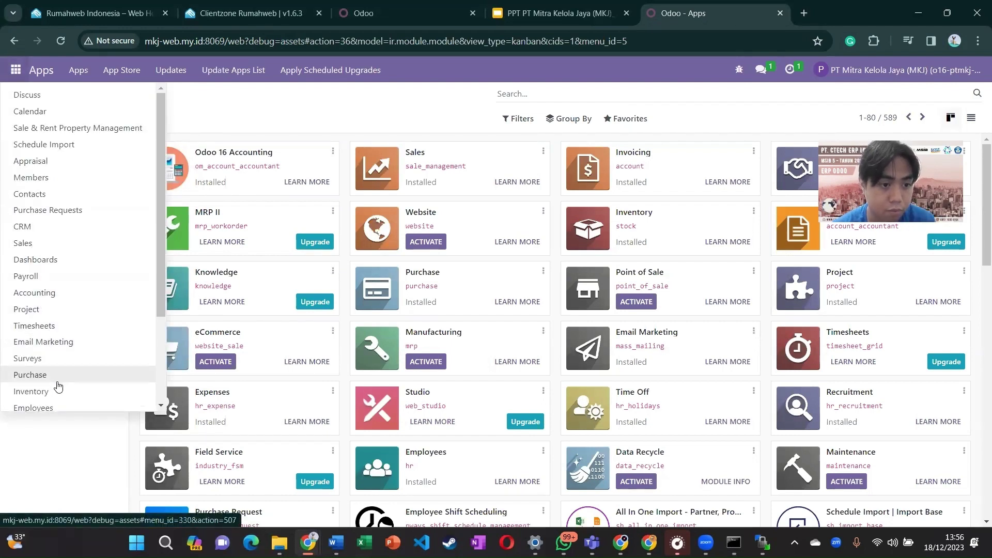
{"action": "left_click", "coordinate": [57, 380]}
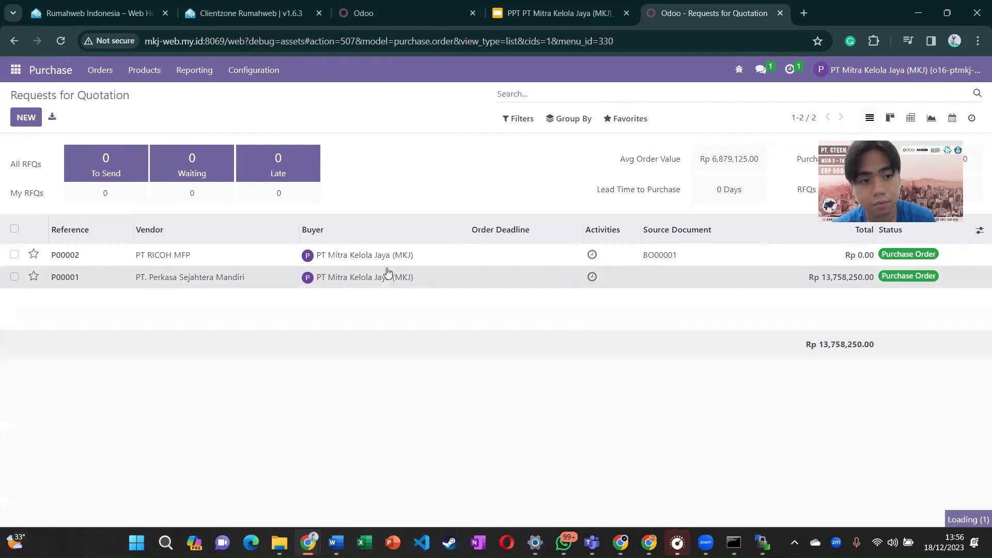
Step: Print purchase order P00001 as a Purchase Order PDF saved to Downloads
{"action": "left_click", "coordinate": [320, 278]}
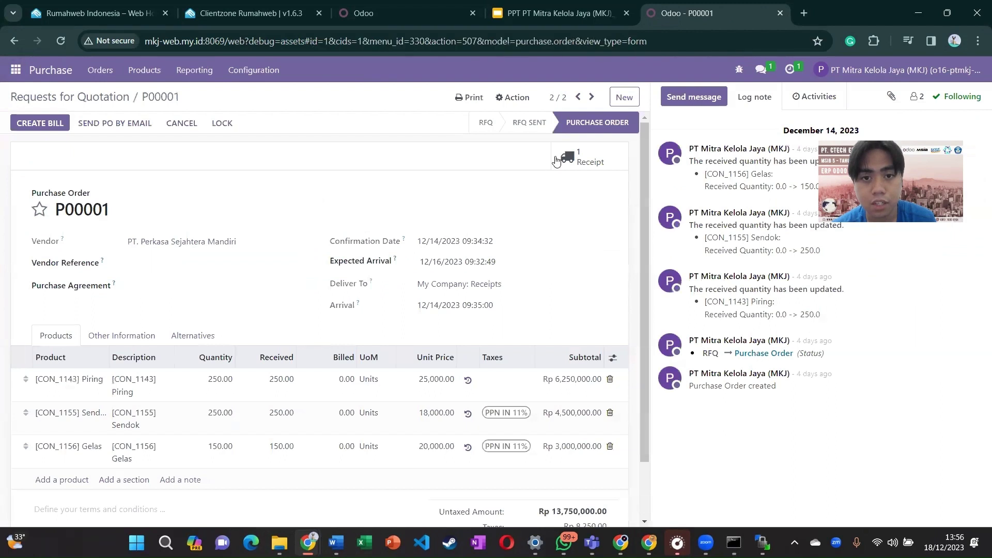
{"action": "left_click", "coordinate": [478, 98]}
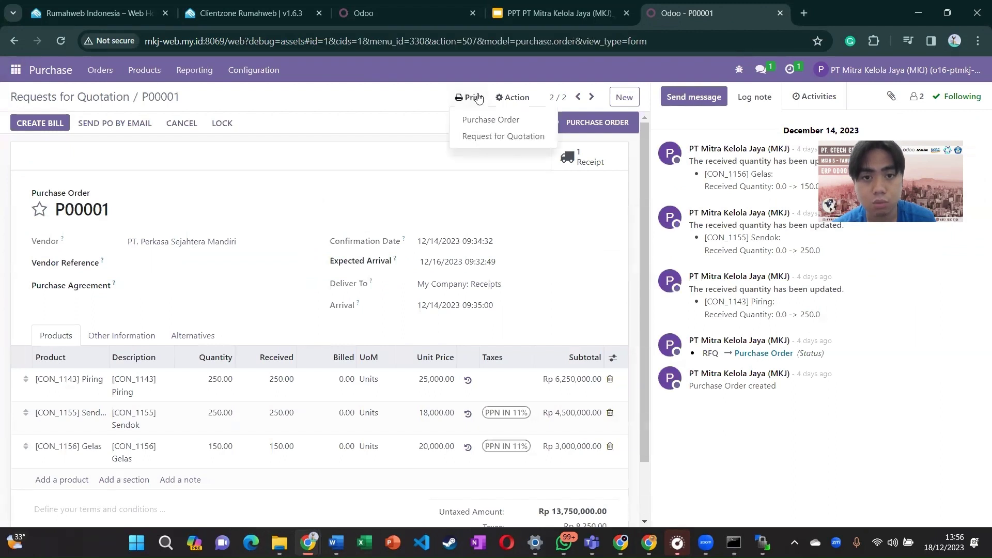
{"action": "left_click", "coordinate": [486, 121]}
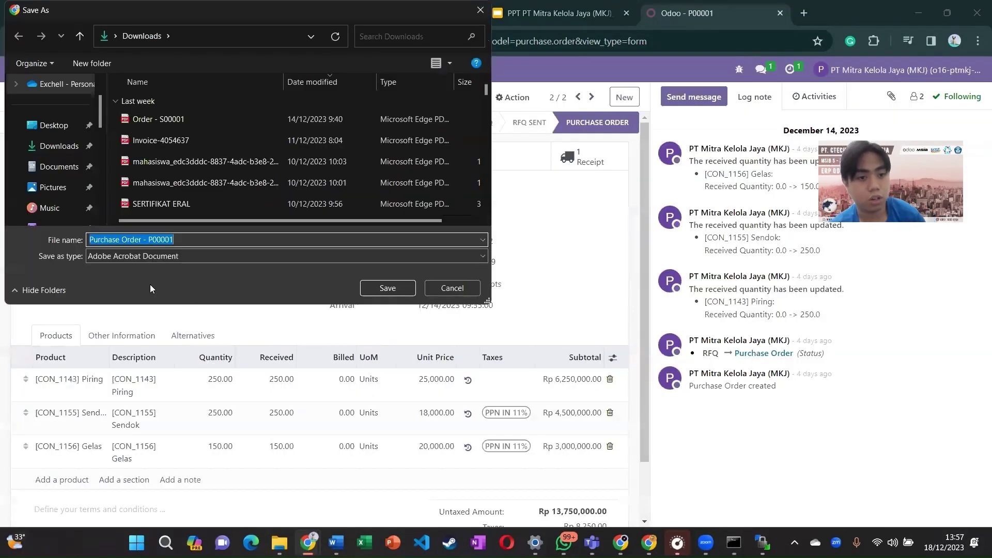
{"action": "left_click", "coordinate": [64, 150]}
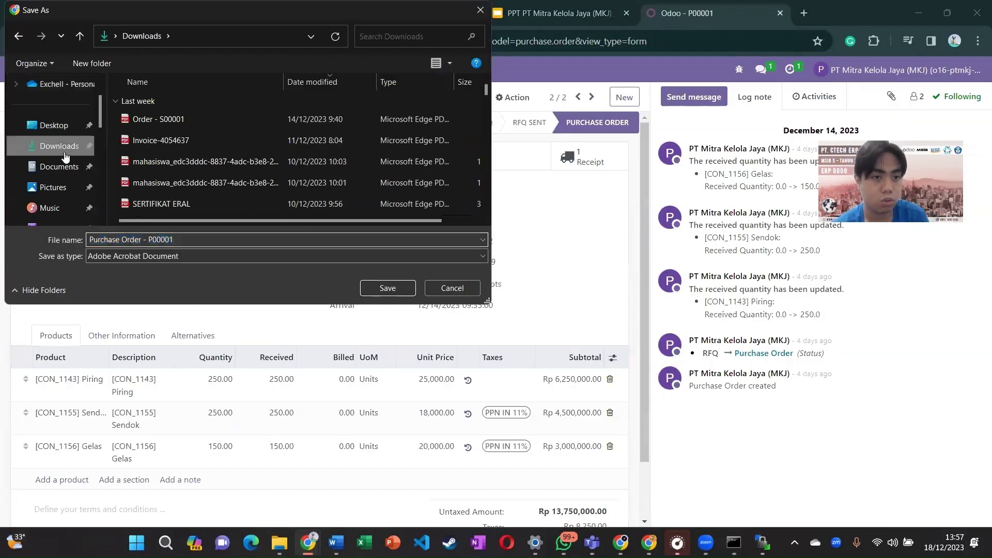
{"action": "left_click", "coordinate": [387, 288]}
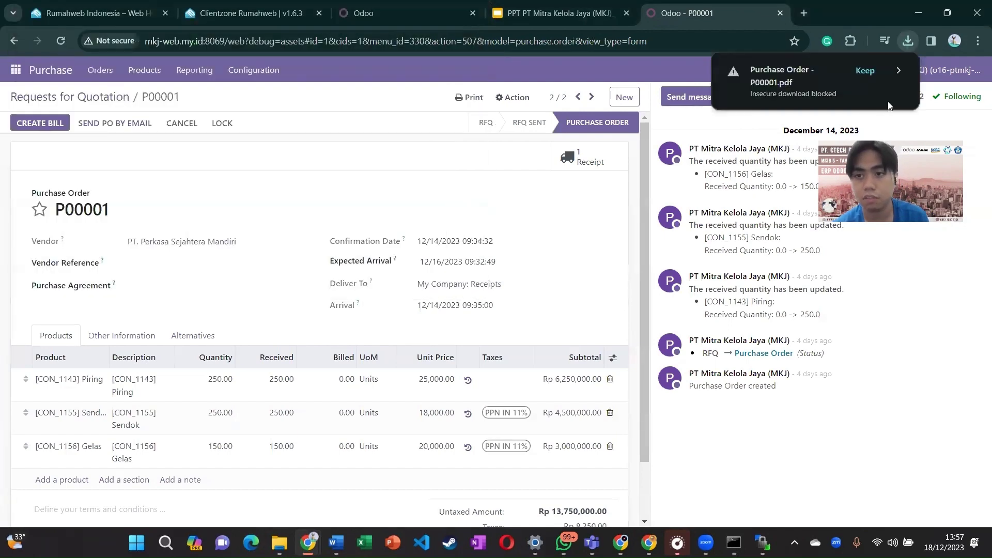
Step: Keep the download, review the Rp 13,758,250.00 PDF, then return to the Skenario IT slide
{"action": "left_click", "coordinate": [902, 42]}
{"action": "left_click", "coordinate": [861, 97]}
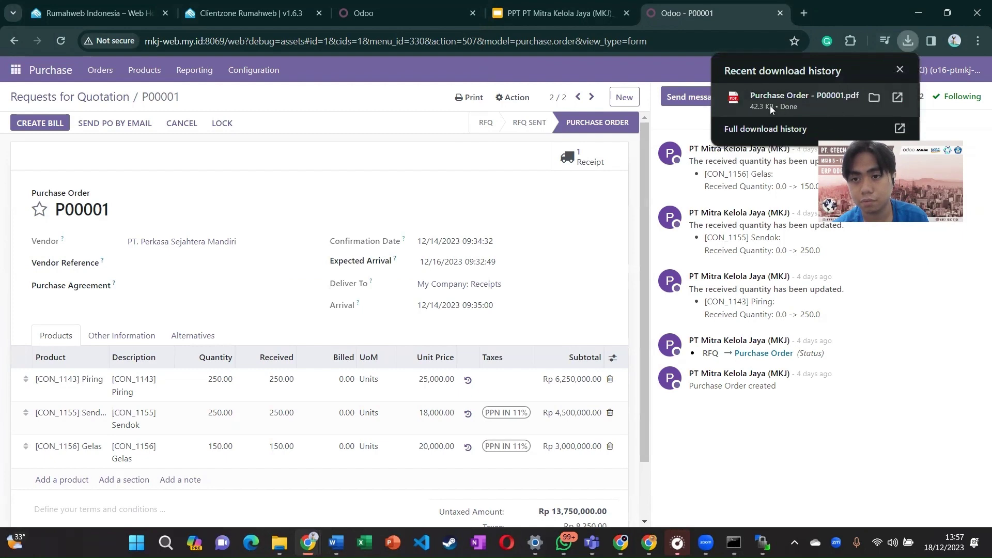
{"action": "left_click", "coordinate": [758, 98]}
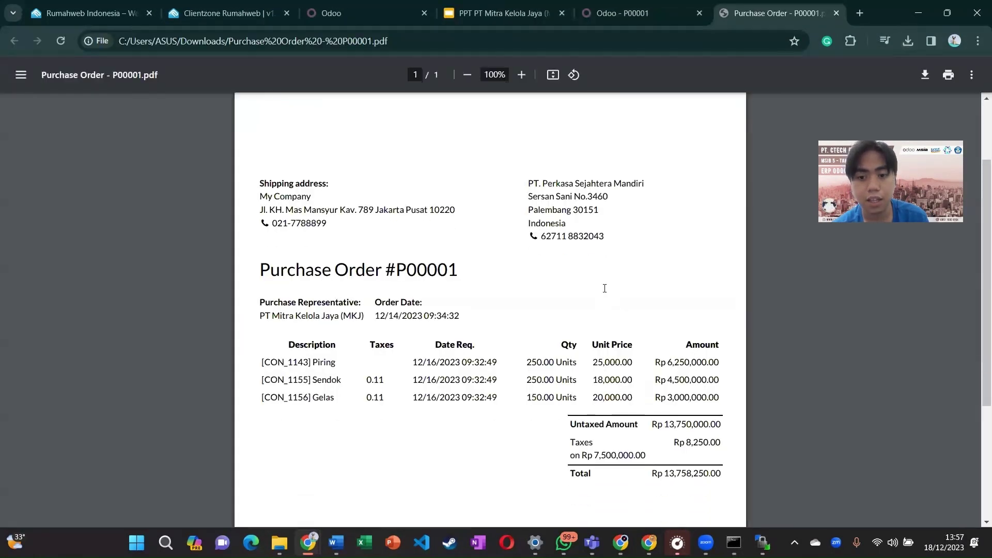
{"action": "scroll", "coordinate": [605, 288], "scroll_direction": "down", "scroll_amount": 2}
{"action": "scroll", "coordinate": [602, 288], "scroll_direction": "up", "scroll_amount": 3}
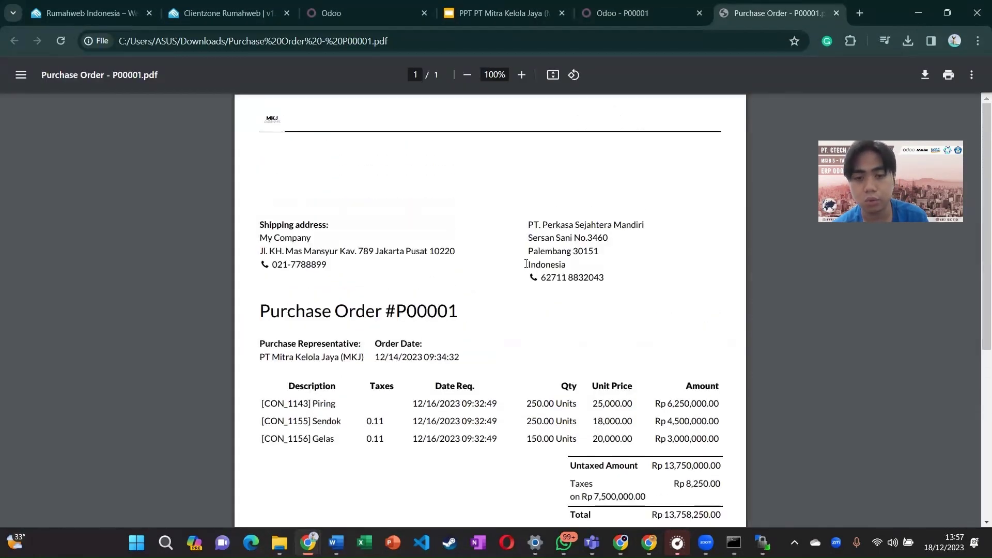
{"action": "scroll", "coordinate": [526, 264], "scroll_direction": "down", "scroll_amount": 1}
{"action": "scroll", "coordinate": [526, 264], "scroll_direction": "up", "scroll_amount": 1}
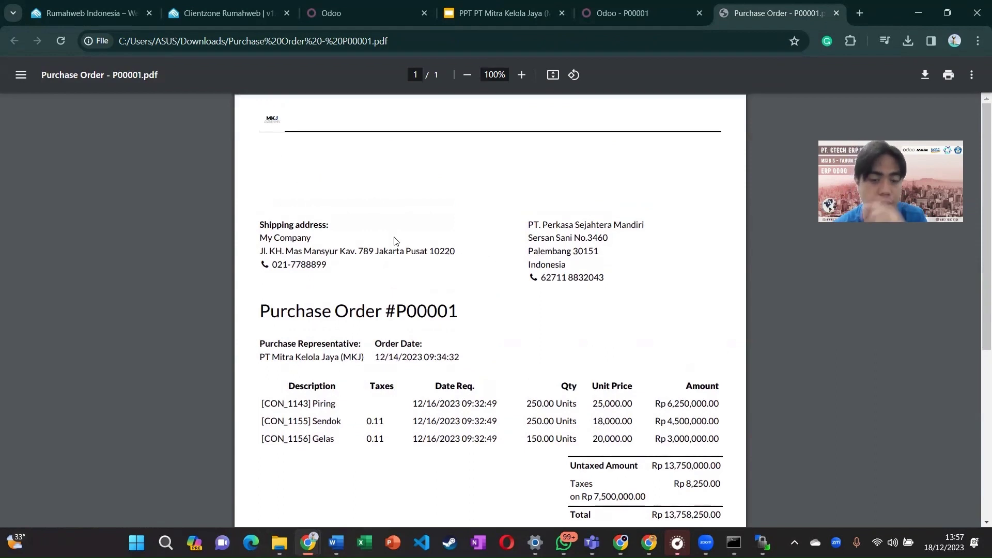
{"action": "scroll", "coordinate": [440, 352], "scroll_direction": "down", "scroll_amount": 1}
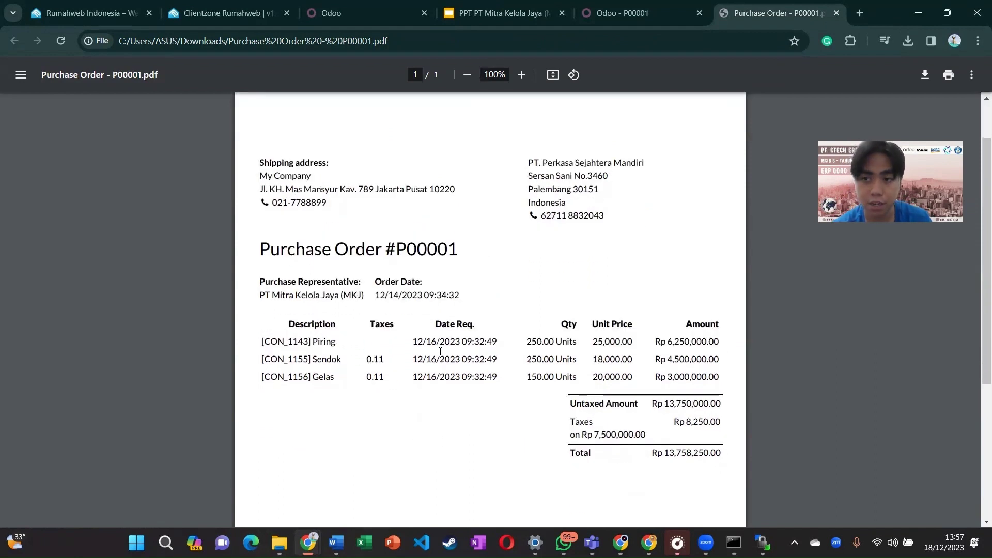
{"action": "left_click", "coordinate": [501, 22]}
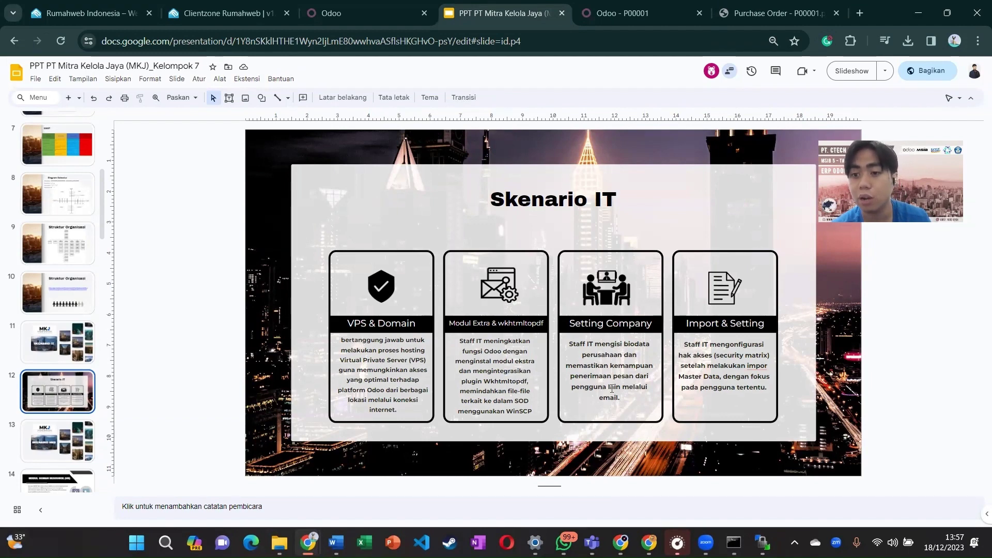
Step: Go to Settings > Technical > Incoming Mail Servers, showing the one confirmed POP server
{"action": "left_click", "coordinate": [645, 11]}
{"action": "left_click", "coordinate": [14, 71]}
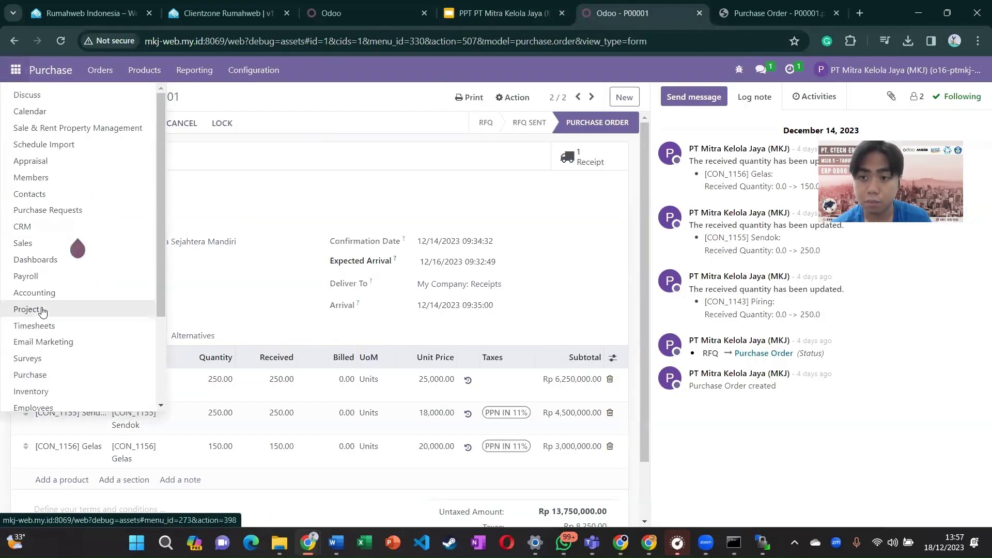
{"action": "scroll", "coordinate": [43, 310], "scroll_direction": "down", "scroll_amount": 3}
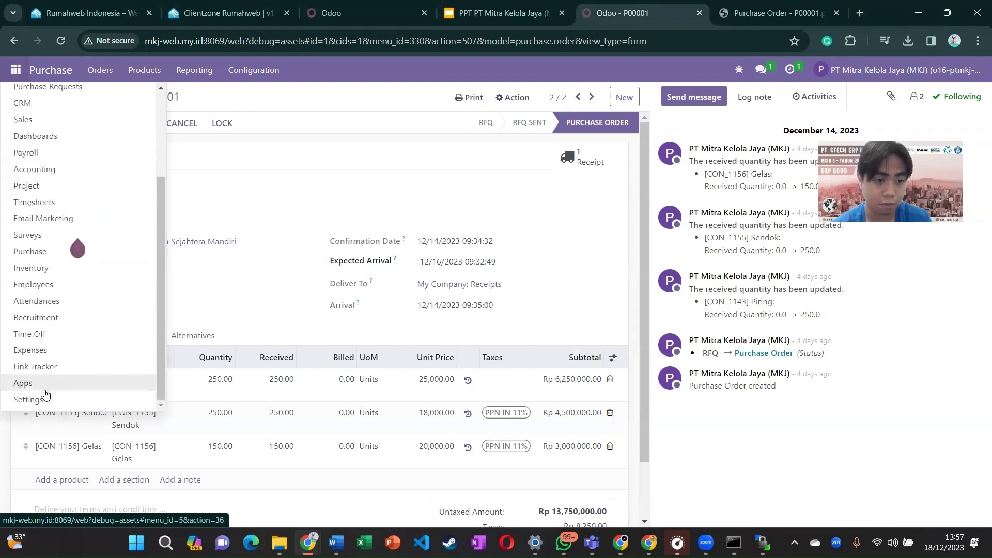
{"action": "left_click", "coordinate": [46, 400]}
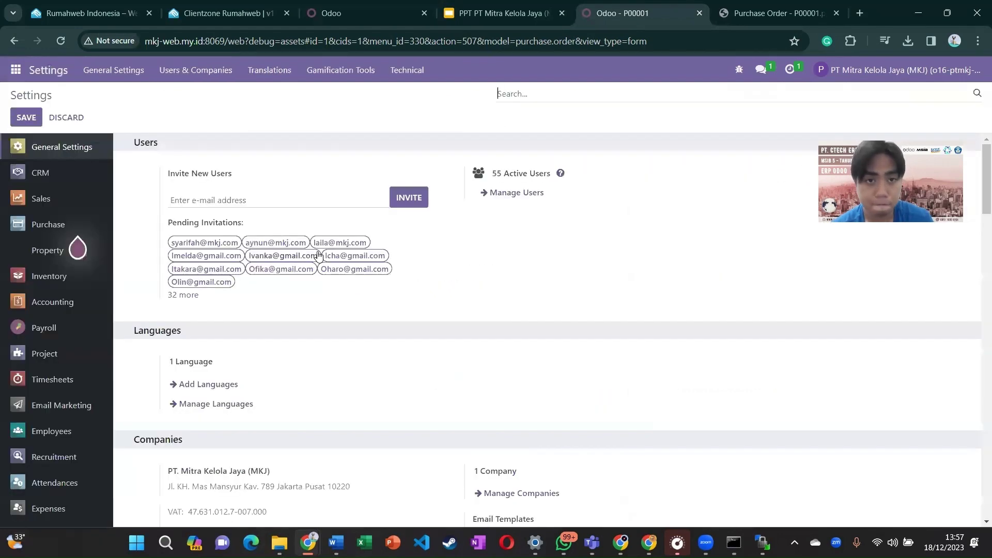
{"action": "left_click", "coordinate": [410, 70]}
{"action": "scroll", "coordinate": [440, 308], "scroll_direction": "down", "scroll_amount": 3}
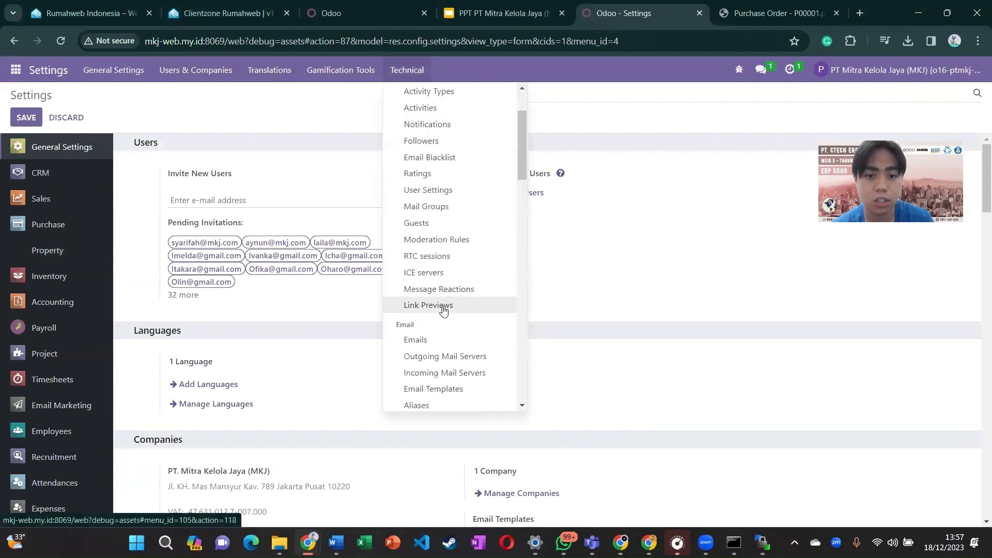
{"action": "left_click", "coordinate": [476, 313]}
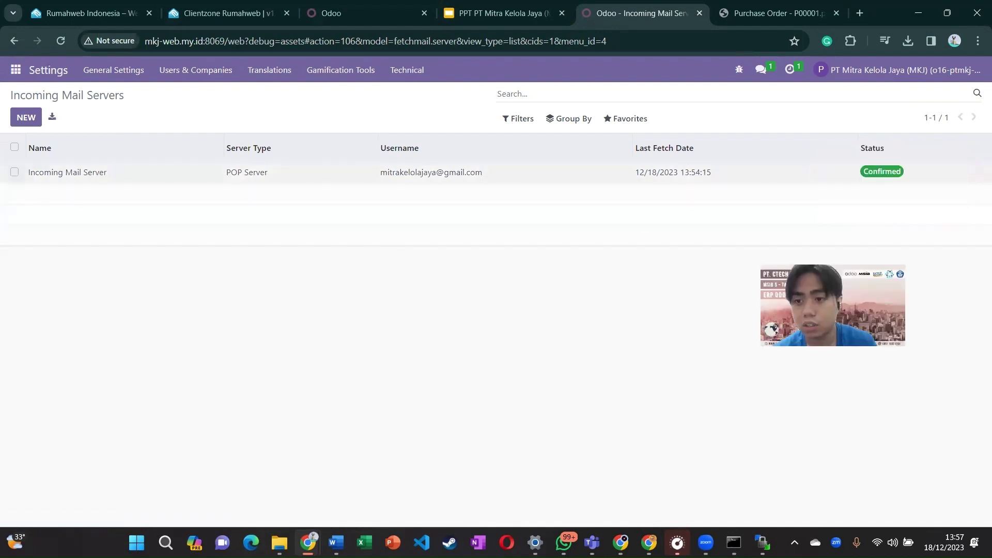
Step: View the incoming server record, then list outgoing servers showing smtp.googlemail.com with SSL/TLS
{"action": "left_click", "coordinate": [528, 182]}
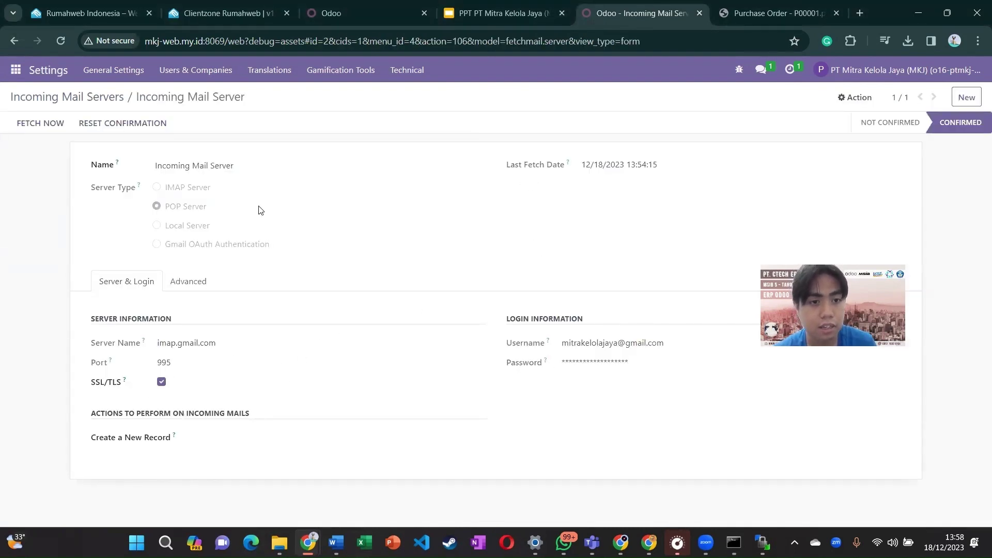
{"action": "left_click", "coordinate": [409, 70]}
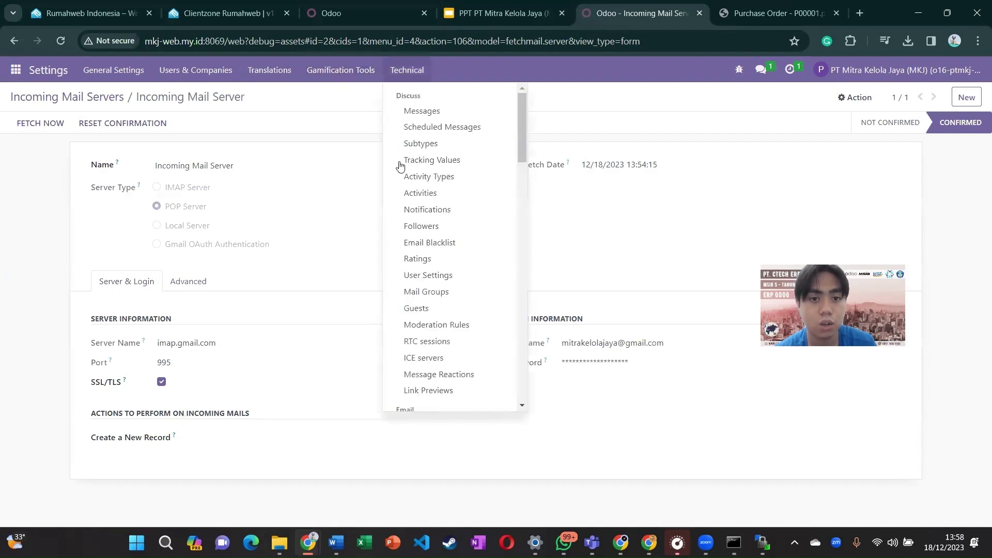
{"action": "scroll", "coordinate": [428, 288], "scroll_direction": "down", "scroll_amount": 1}
{"action": "scroll", "coordinate": [428, 288], "scroll_direction": "down", "scroll_amount": 2}
{"action": "left_click", "coordinate": [433, 294]}
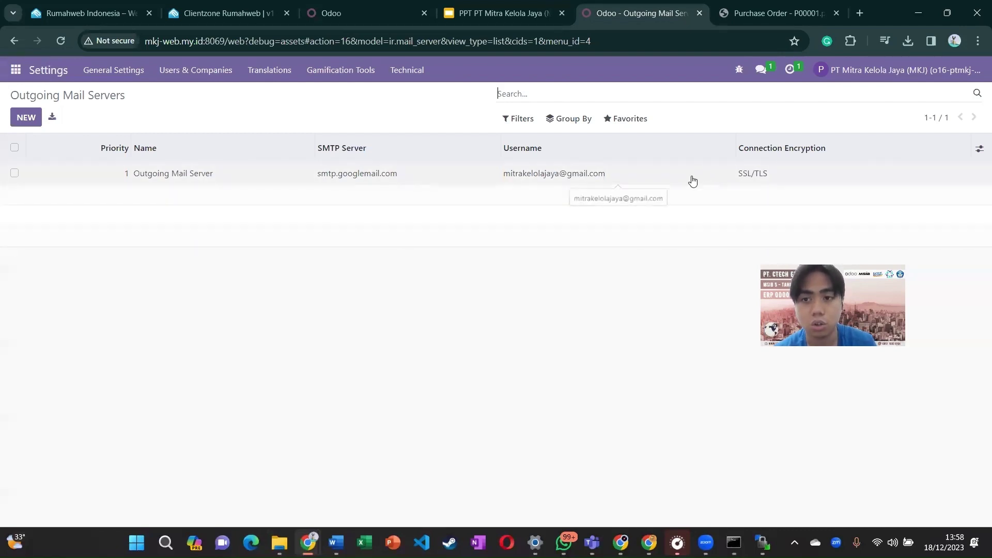
{"action": "left_click", "coordinate": [850, 70]}
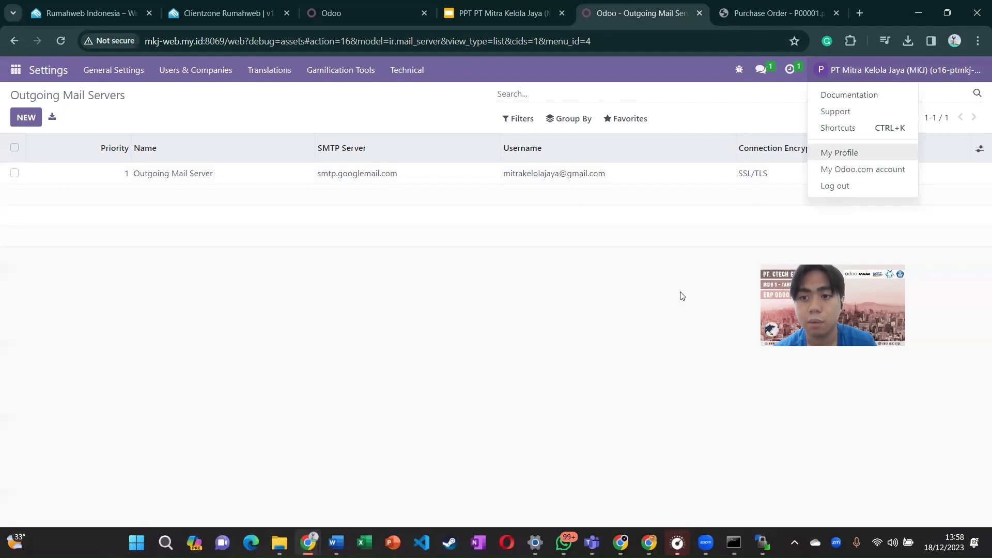
{"action": "left_click", "coordinate": [581, 214]}
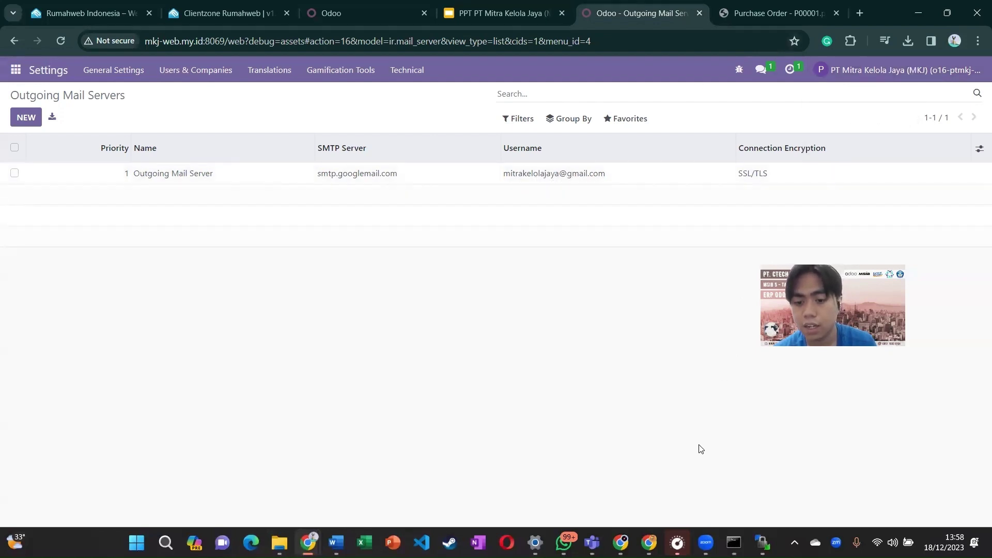
{"action": "left_click", "coordinate": [955, 41]}
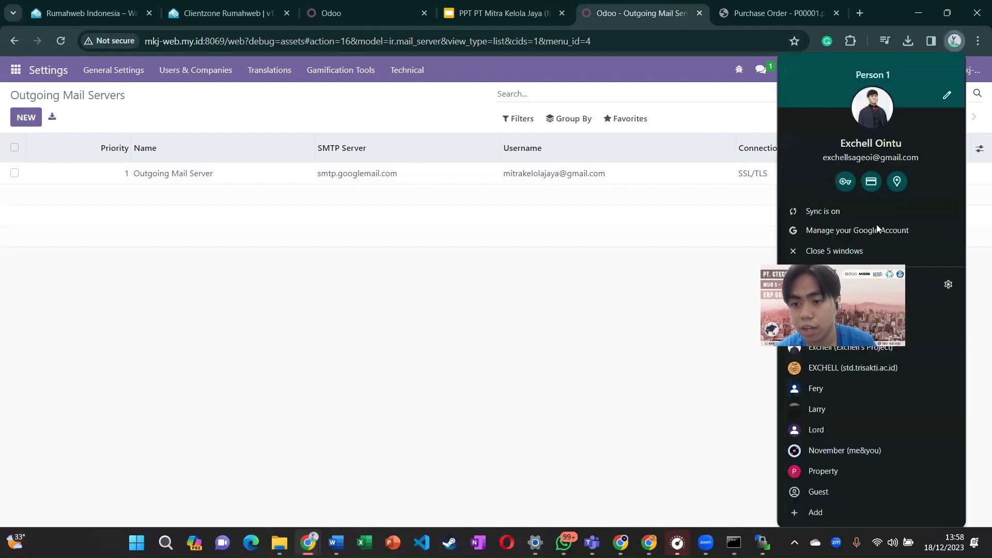
{"action": "left_click_drag", "start_coordinate": [844, 328], "coordinate": [653, 312]}
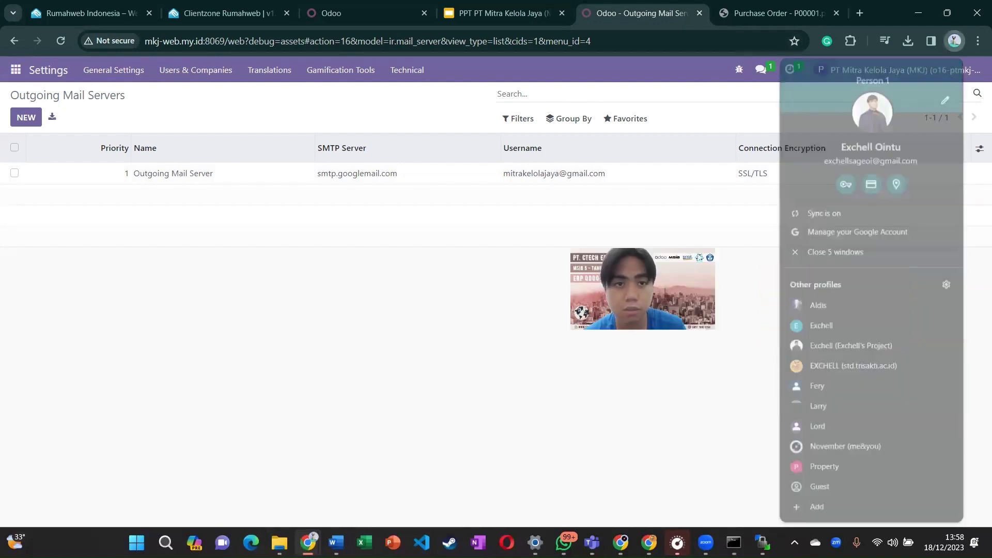
Step: Return to the Odoo tab and open the Sales app
{"action": "left_click", "coordinate": [356, 21]}
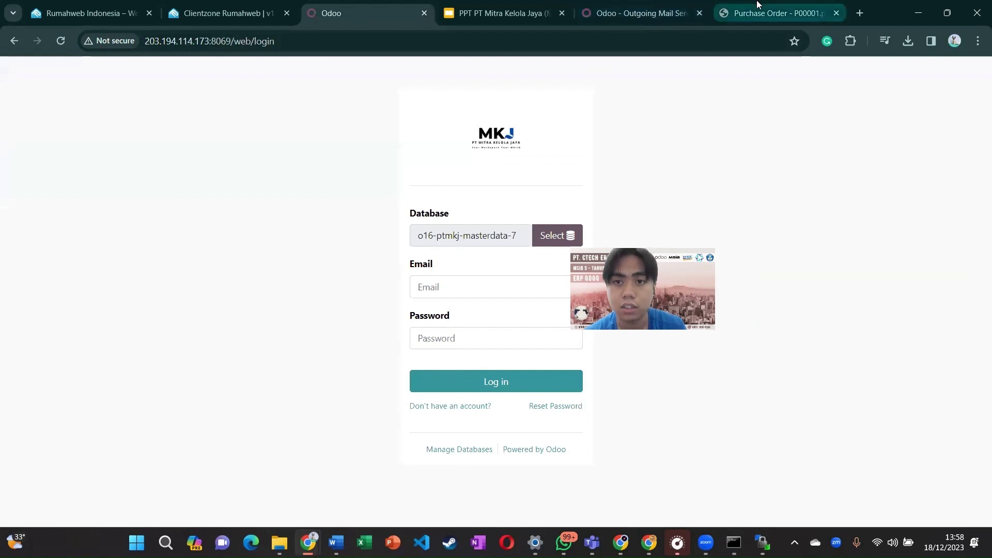
{"action": "left_click", "coordinate": [623, 8]}
{"action": "left_click", "coordinate": [16, 70]}
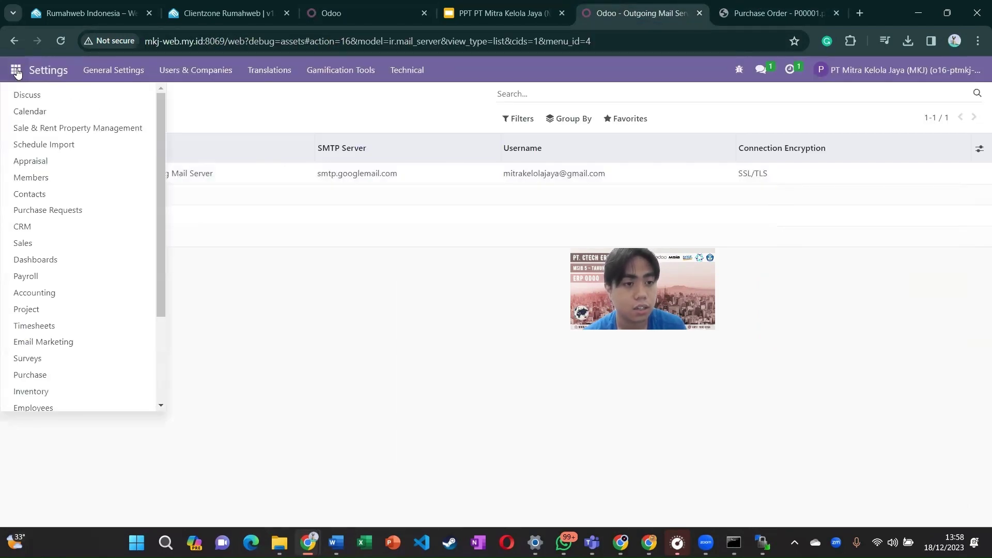
{"action": "left_click", "coordinate": [23, 246]}
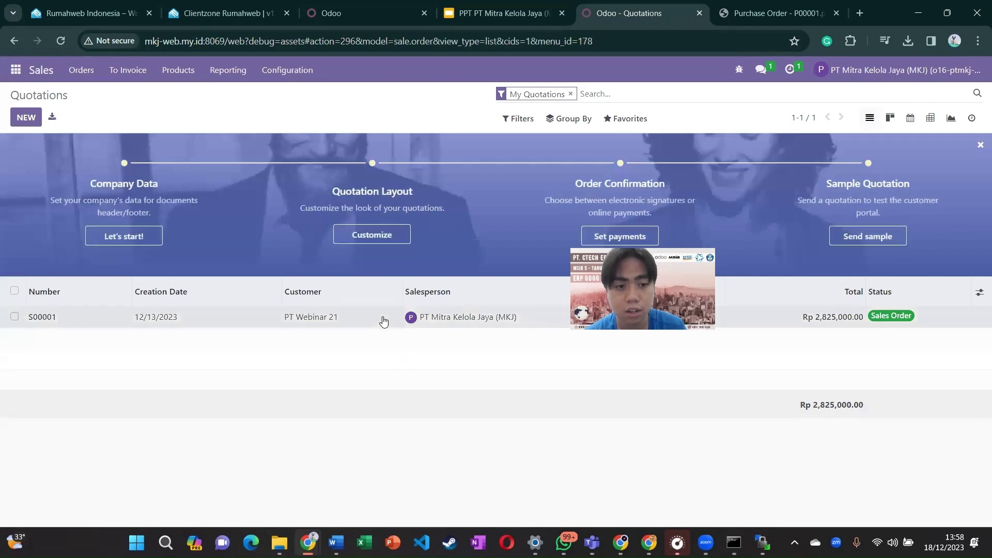
Step: Email sales order S00001's confirmation with S00001.pdf attached to the customer
{"action": "left_click", "coordinate": [440, 324]}
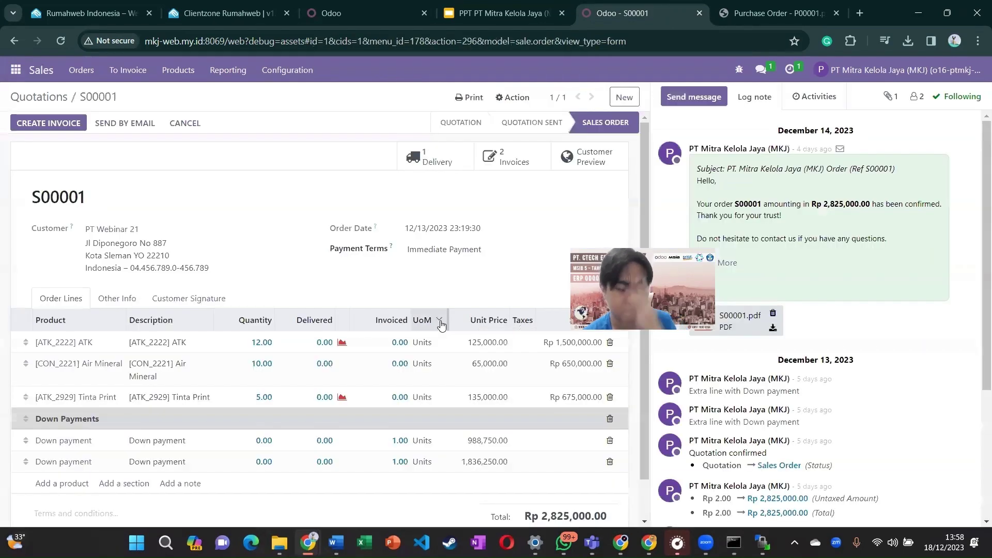
{"action": "left_click", "coordinate": [119, 124]}
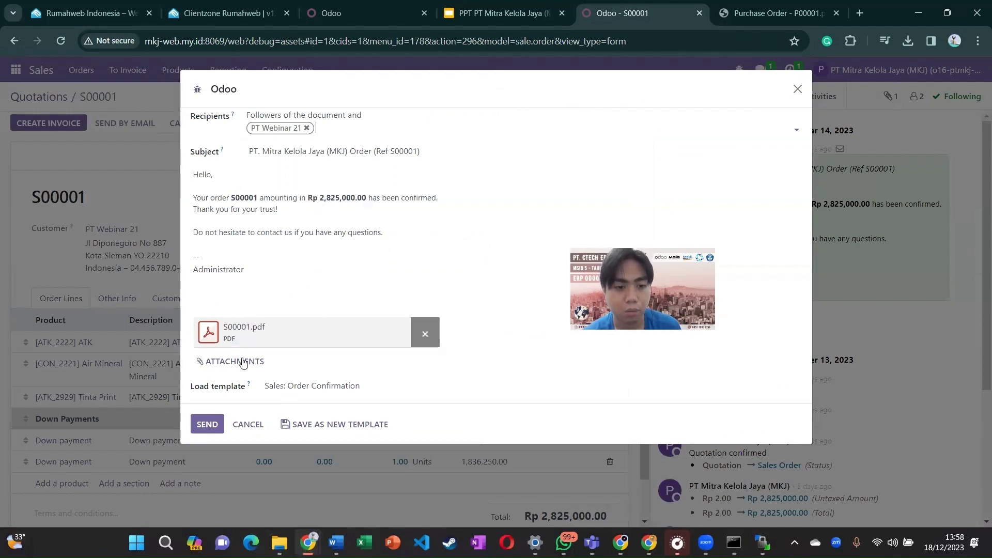
{"action": "left_click", "coordinate": [217, 426]}
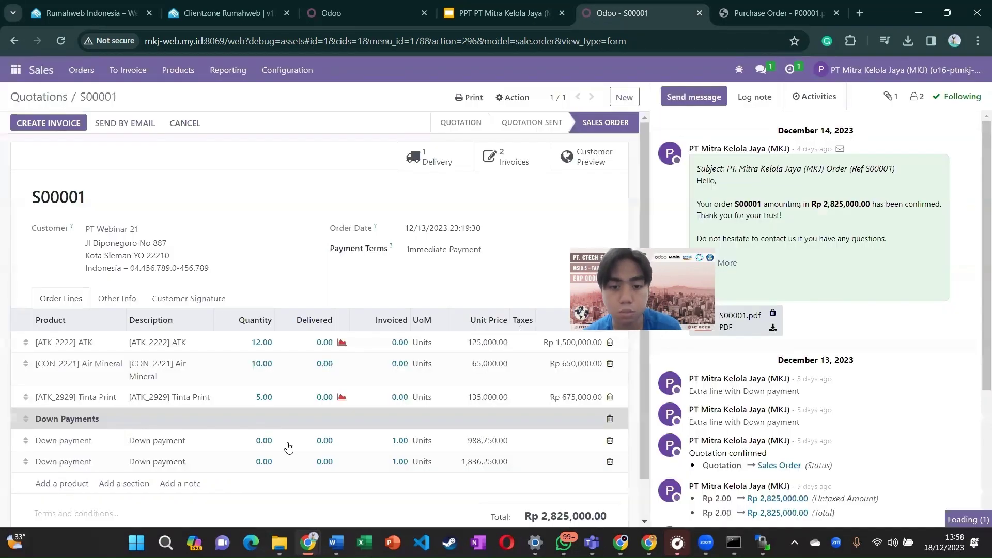
{"action": "scroll", "coordinate": [794, 436], "scroll_direction": "down", "scroll_amount": 5}
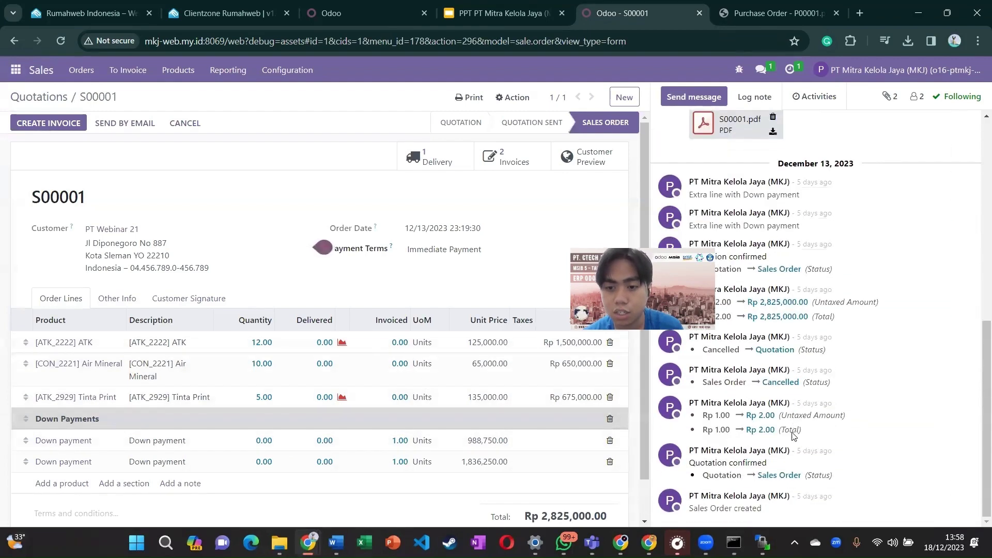
{"action": "scroll", "coordinate": [765, 362], "scroll_direction": "up", "scroll_amount": 10}
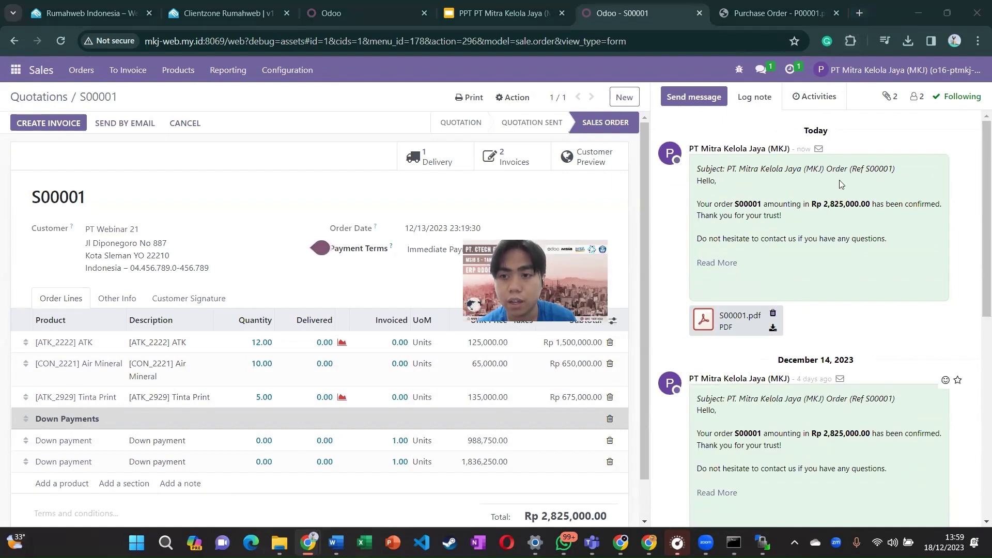
Step: Open a Chrome window for the Property profile and go to Gmail
{"action": "left_click", "coordinate": [954, 41]}
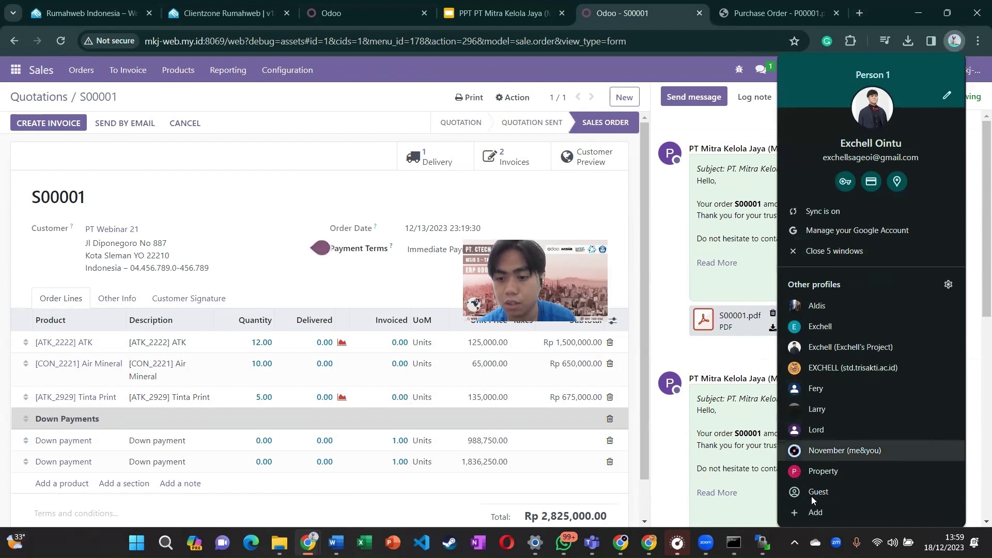
{"action": "left_click", "coordinate": [815, 471]}
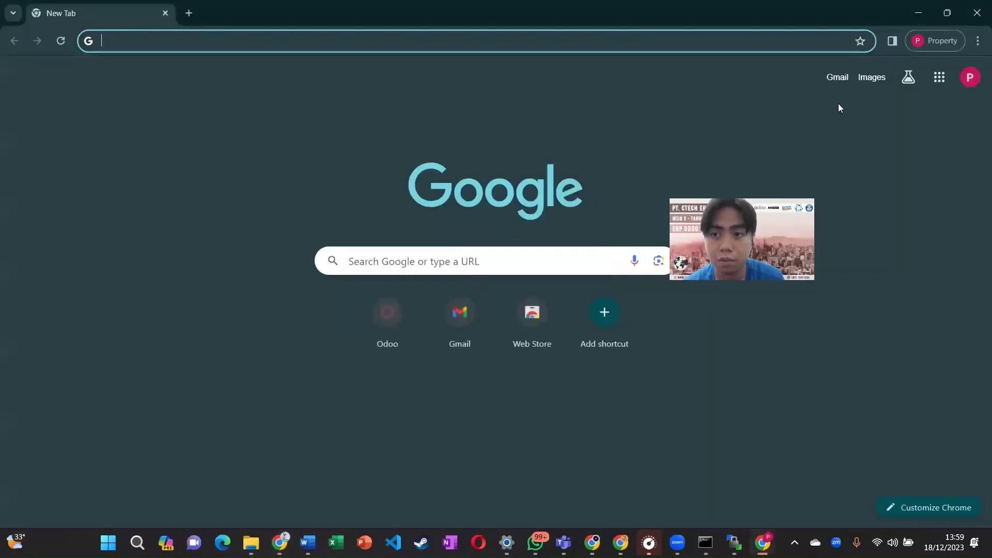
{"action": "left_click", "coordinate": [833, 80]}
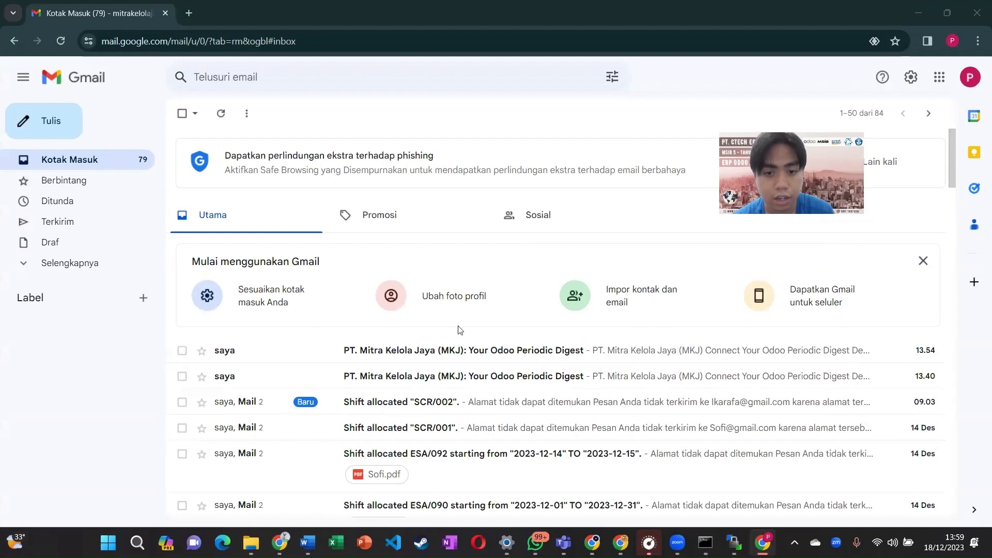
{"action": "scroll", "coordinate": [459, 330], "scroll_direction": "down", "scroll_amount": 1}
{"action": "scroll", "coordinate": [361, 337], "scroll_direction": "up", "scroll_amount": 1}
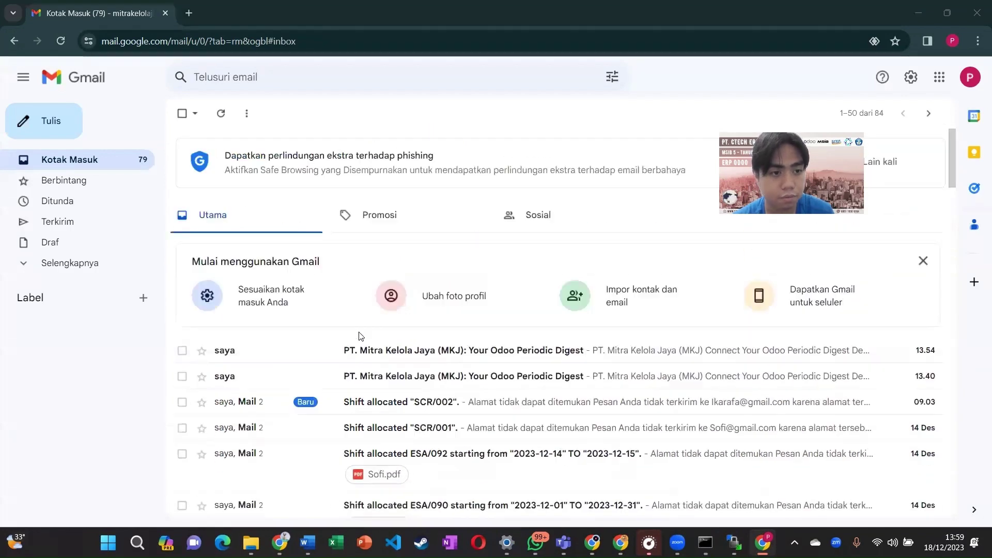
Step: Open the sent S00001 order email and open the downloaded S00001.pdf in a new tab
{"action": "left_click", "coordinate": [106, 220]}
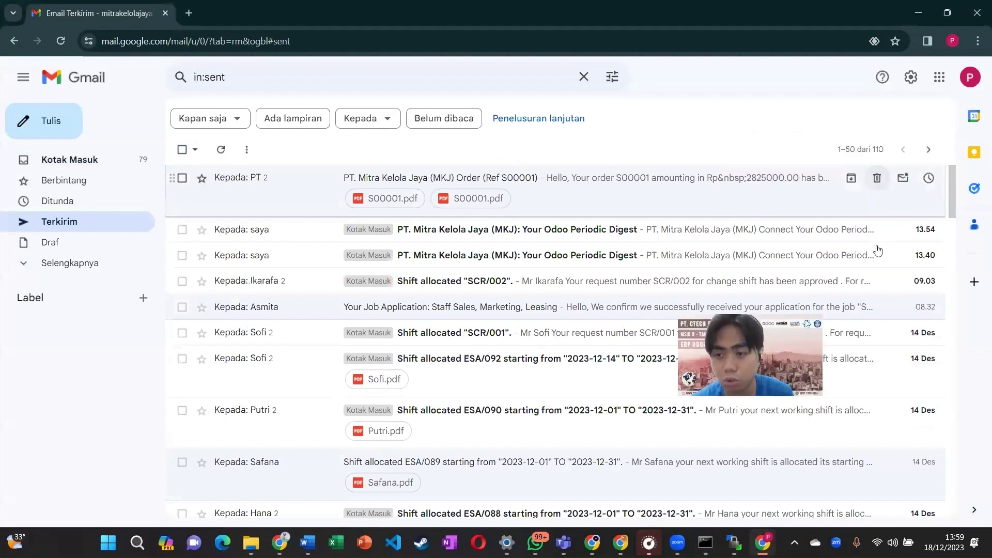
{"action": "left_click", "coordinate": [503, 180]}
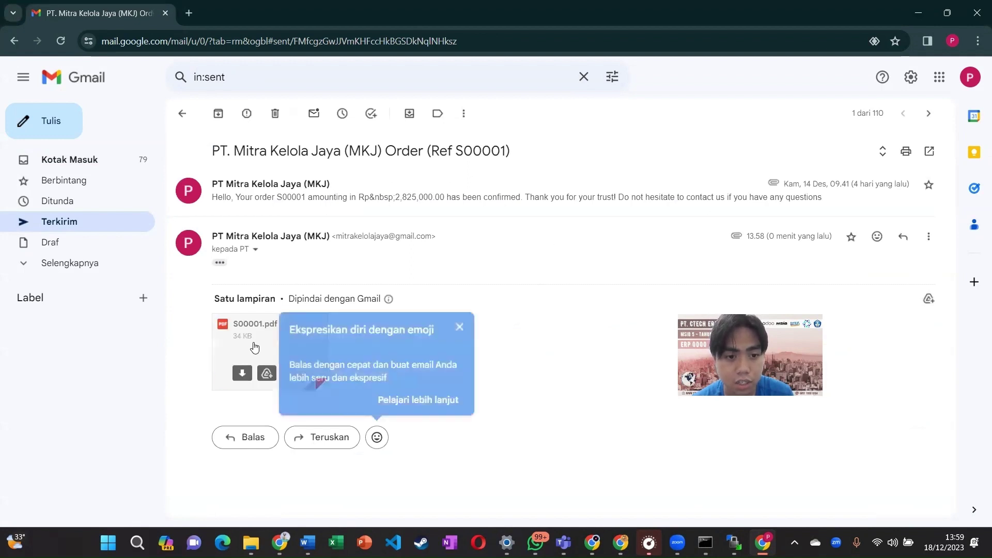
{"action": "left_click", "coordinate": [460, 328]}
{"action": "mouse_move", "coordinate": [277, 358]}
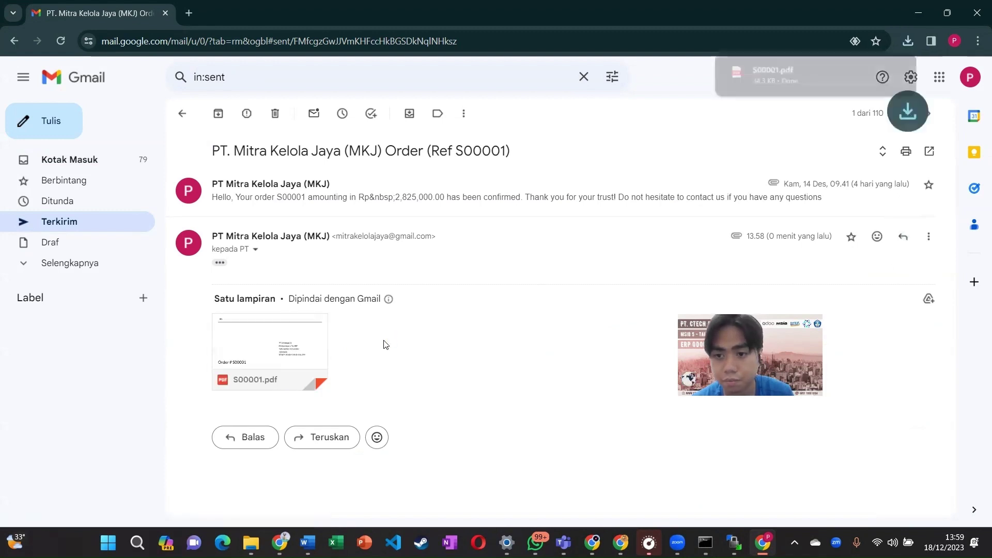
{"action": "left_click", "coordinate": [767, 84]}
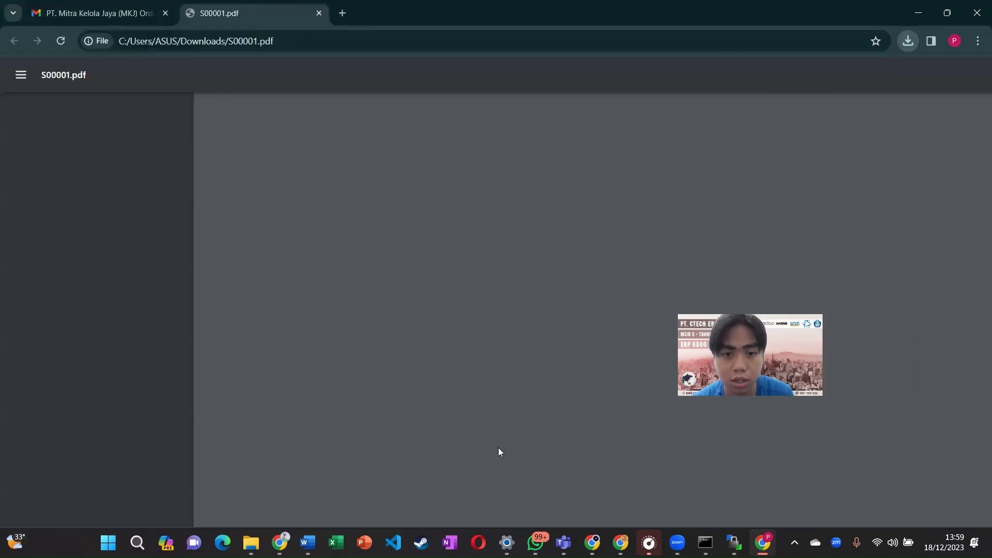
Step: Scroll through the S00001 order PDF totalling Rp 2,825,000.00, then switch back to Odoo
{"action": "scroll", "coordinate": [498, 448], "scroll_direction": "down", "scroll_amount": 3}
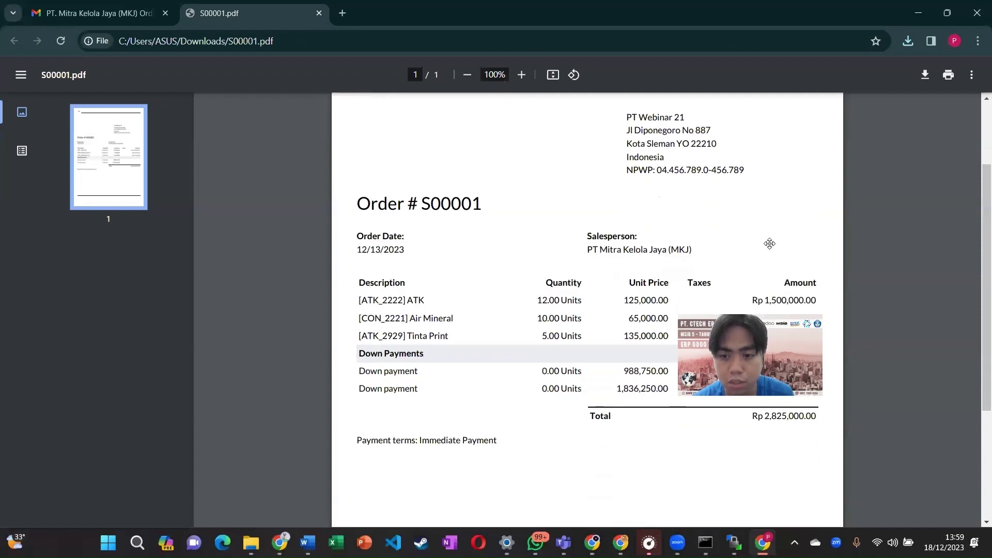
{"action": "left_click_drag", "start_coordinate": [769, 243], "coordinate": [858, 305]}
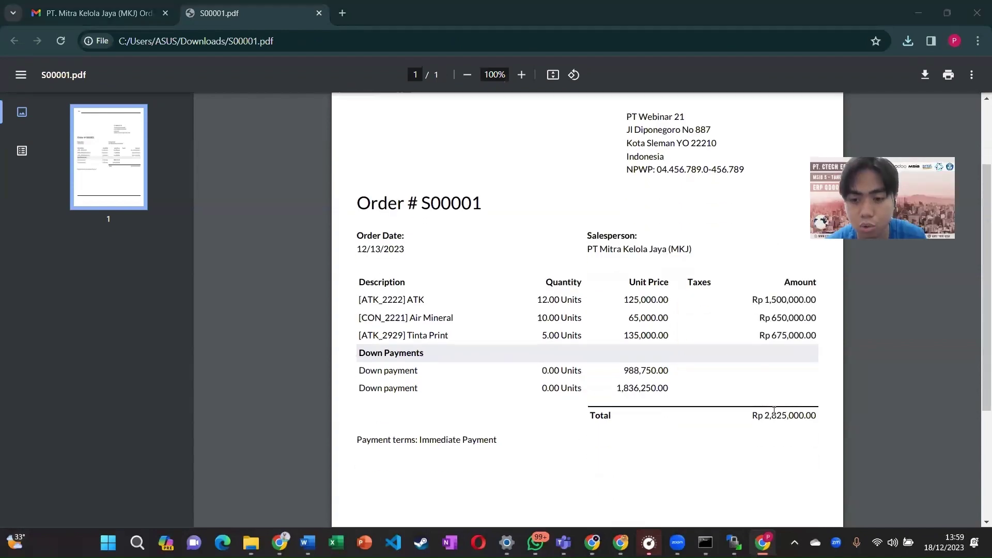
{"action": "key", "text": "alt+Tab"}
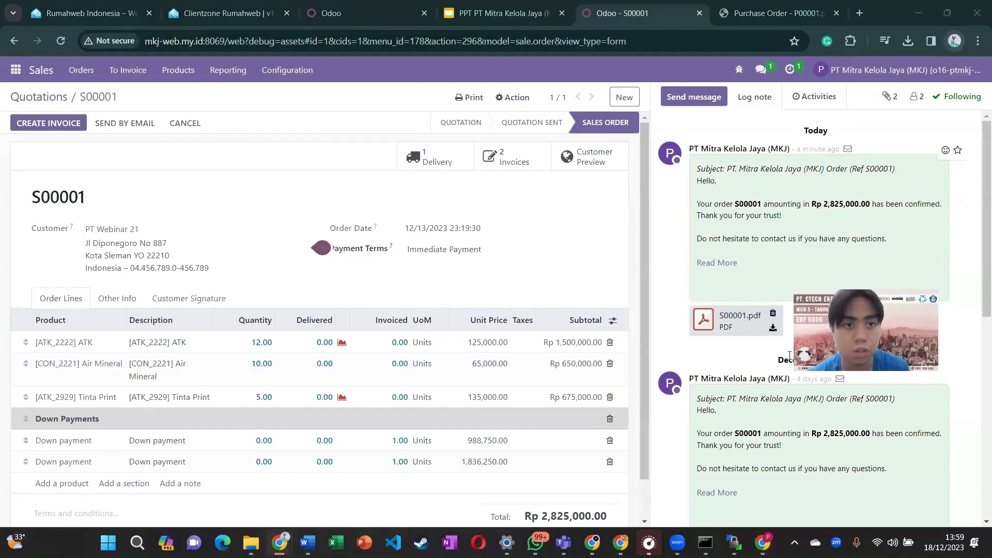
Step: Glance at the slides, then return to order S00001 and browse the Odoo apps menu
{"action": "left_click", "coordinate": [501, 17]}
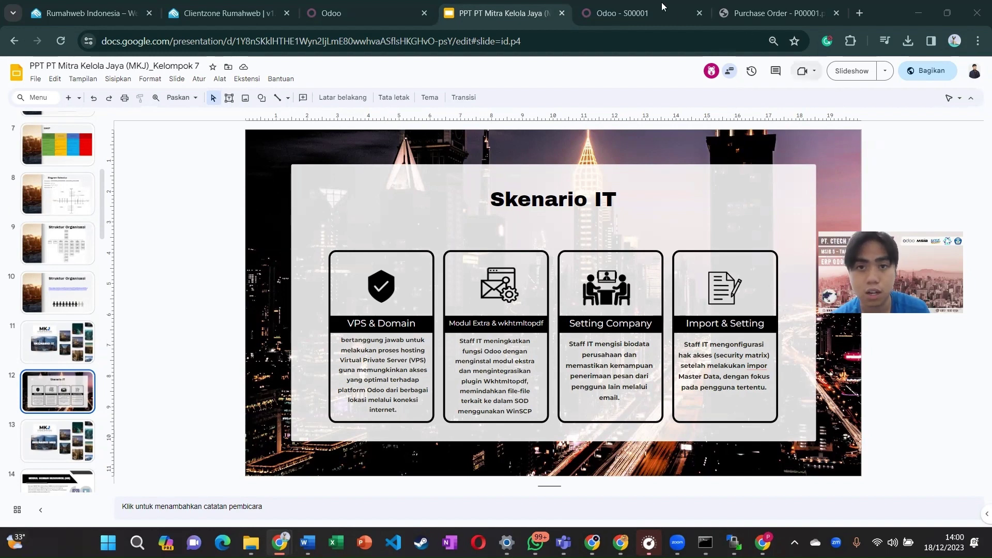
{"action": "left_click", "coordinate": [628, 6]}
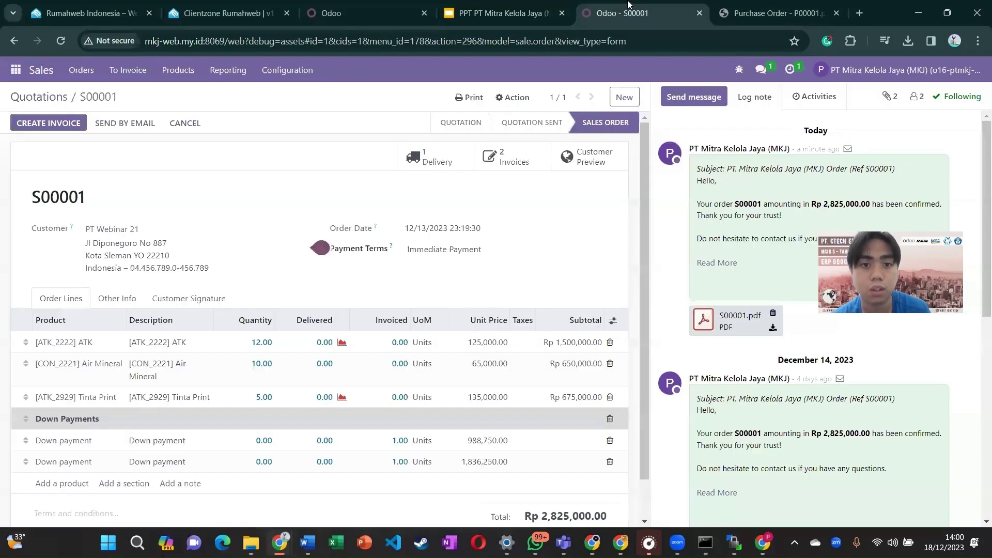
{"action": "left_click", "coordinate": [16, 70]}
{"action": "scroll", "coordinate": [54, 362], "scroll_direction": "down", "scroll_amount": 2}
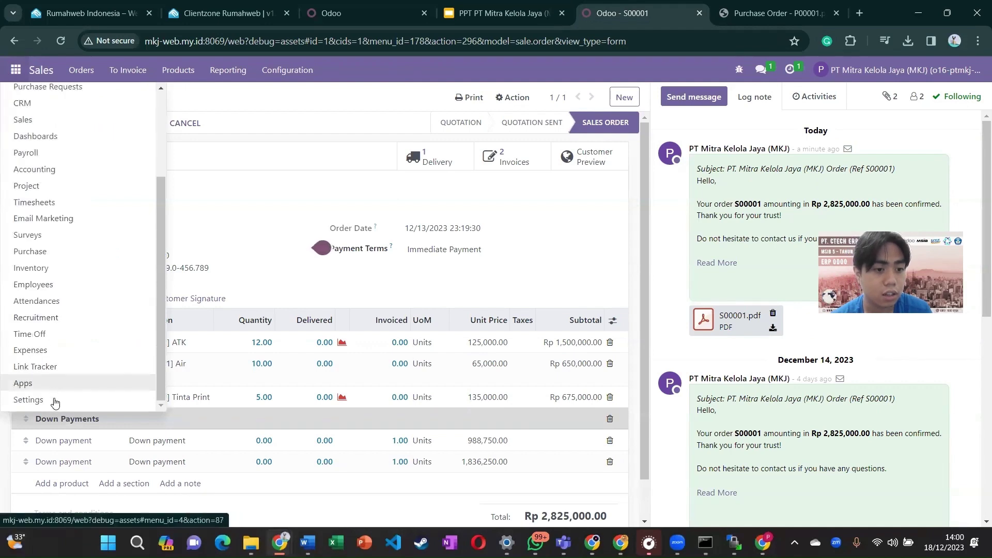
Step: Open the Settings Users list and remove the Internal Users filter to show all users
{"action": "left_click", "coordinate": [30, 400]}
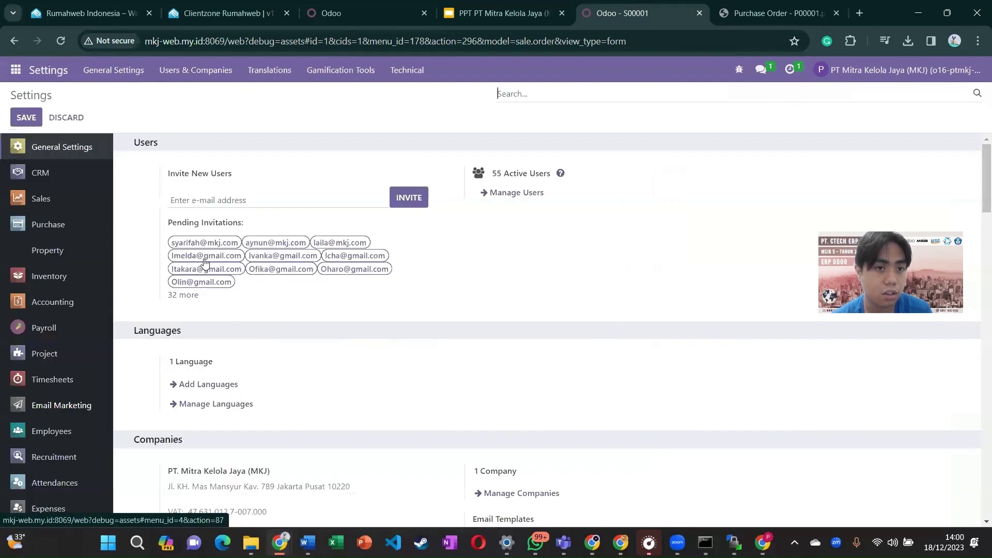
{"action": "left_click", "coordinate": [187, 75]}
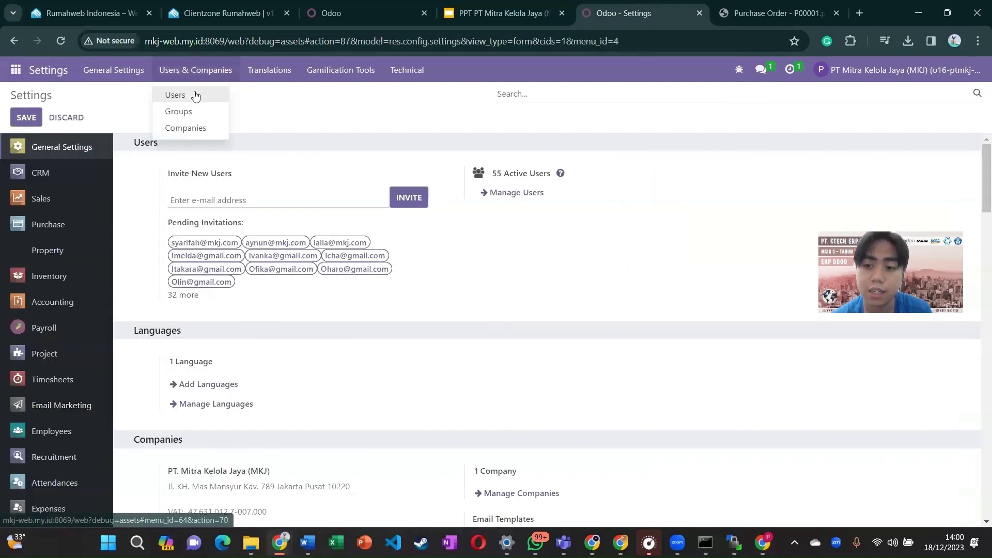
{"action": "left_click", "coordinate": [194, 93]}
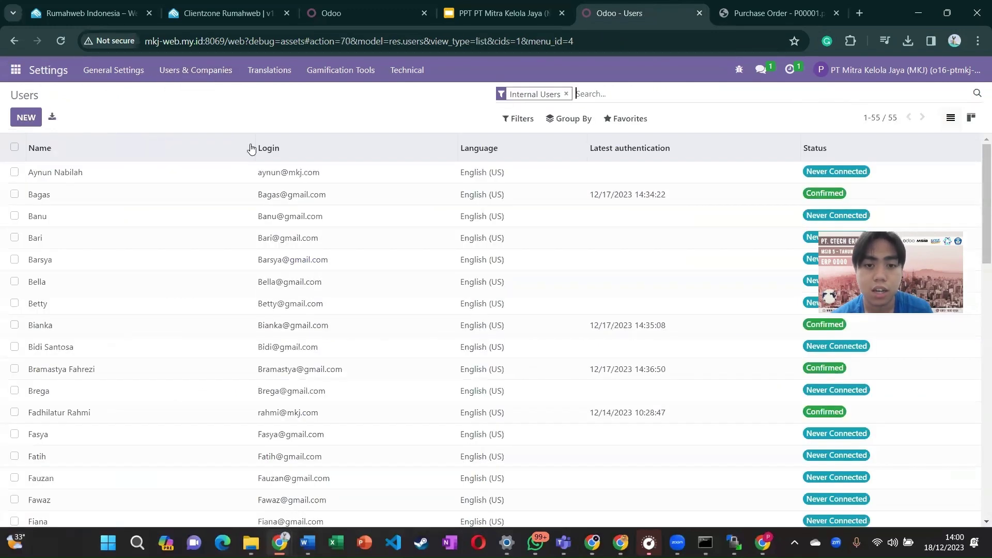
{"action": "left_click", "coordinate": [567, 94]}
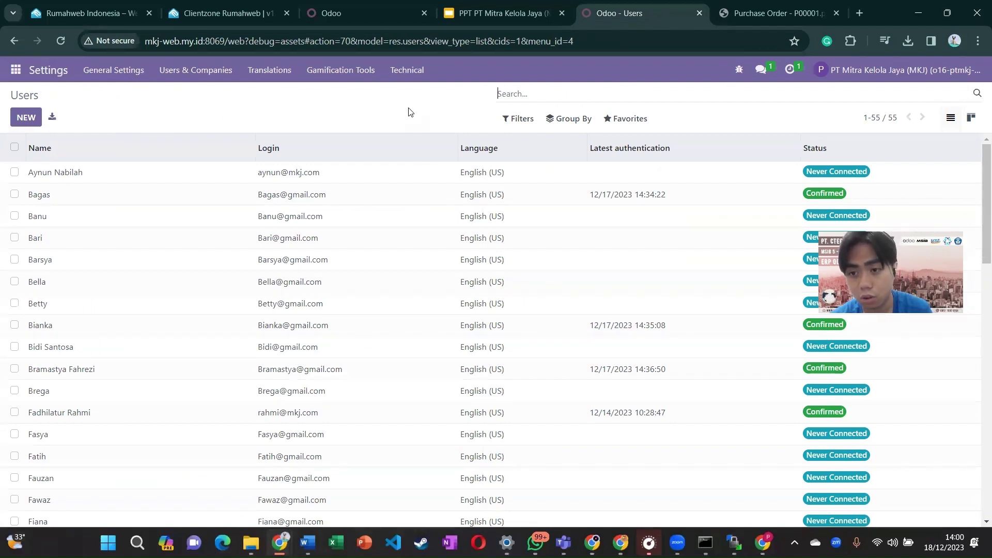
{"action": "type", "text": "a"}
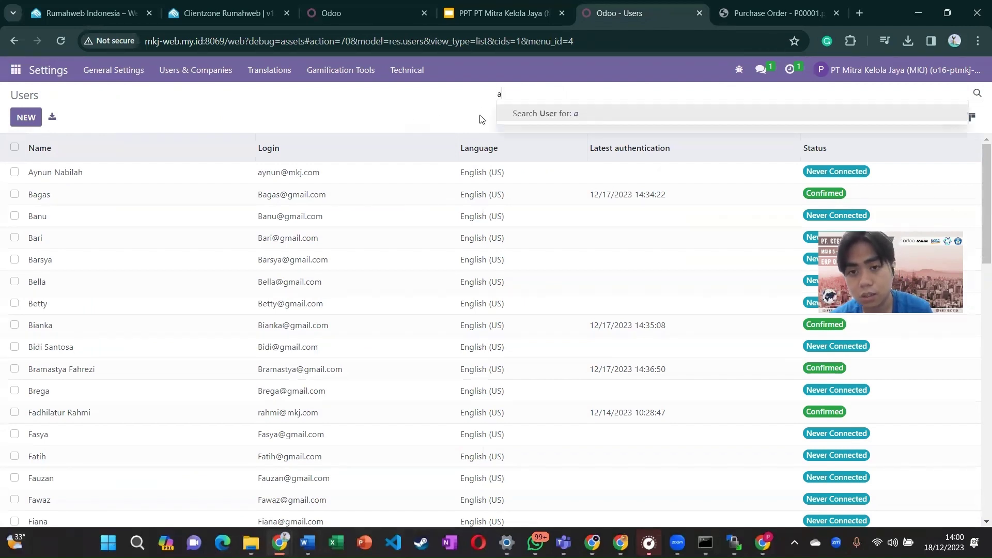
{"action": "key", "text": "BackSpace"}
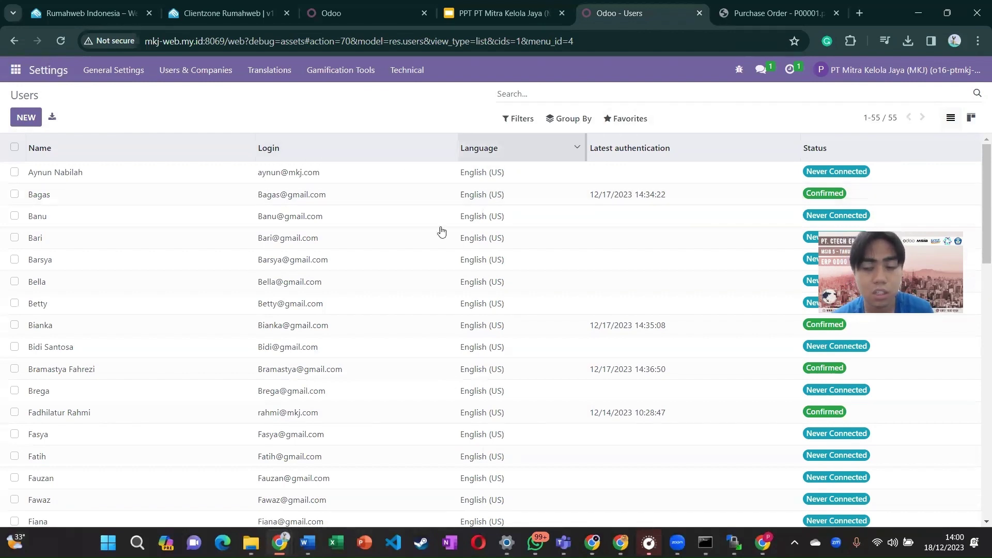
Step: Choose Import records from the Favorites menu to open the users import page
{"action": "left_click", "coordinate": [624, 120]}
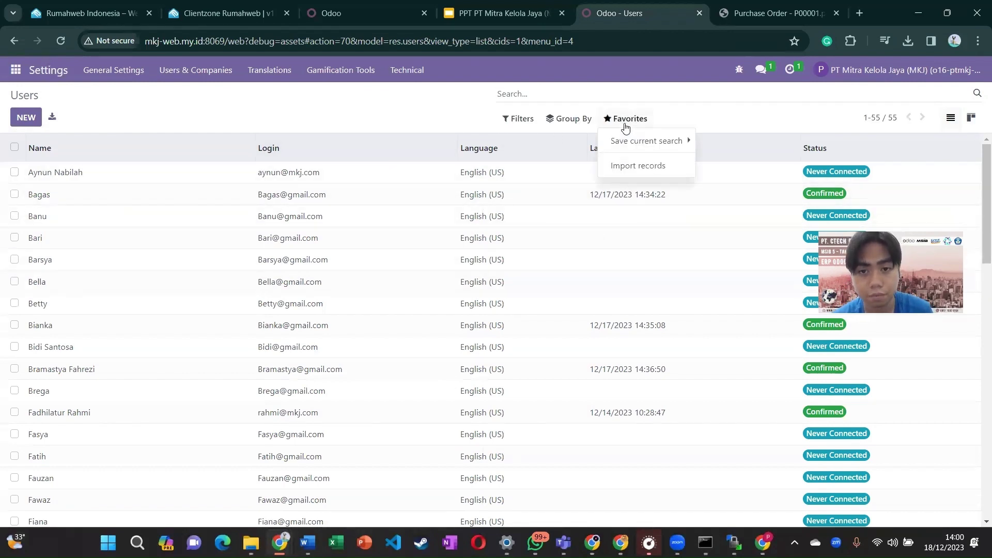
{"action": "left_click", "coordinate": [512, 117]}
{"action": "left_click", "coordinate": [625, 118]}
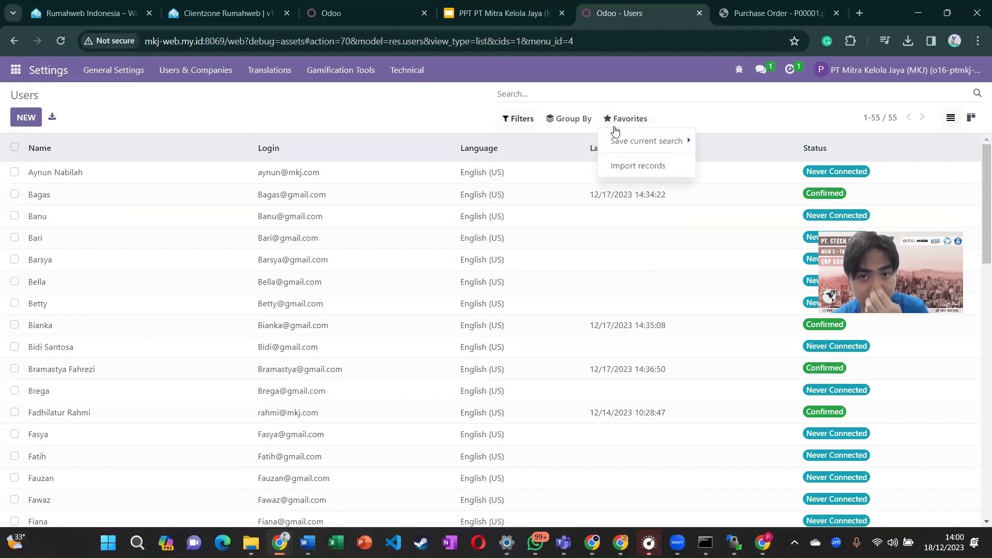
{"action": "left_click", "coordinate": [634, 167]}
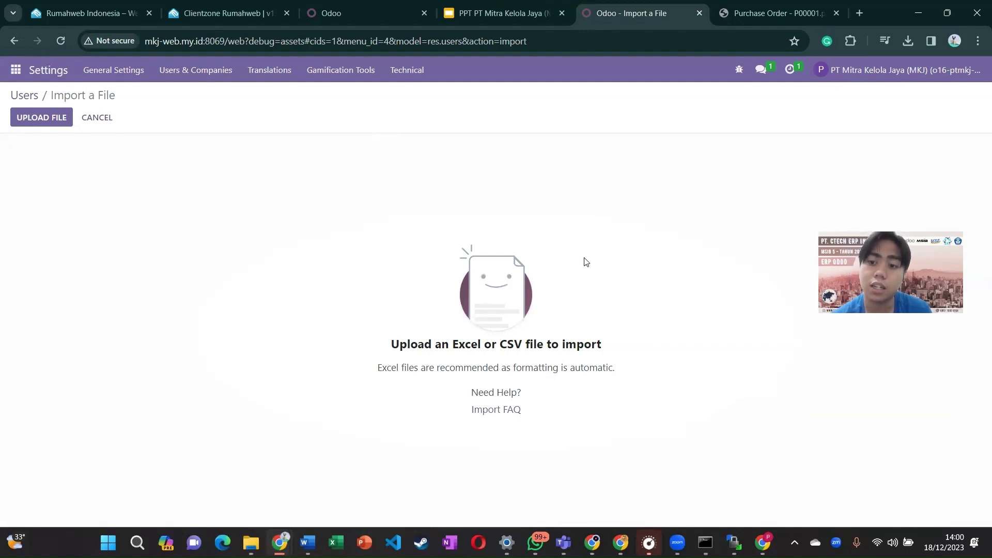
Step: Load the User (Mentee) LMS Ctech - MSIB B5 CSV from Documents, review the failed mapping, and cancel
{"action": "left_click", "coordinate": [67, 118]}
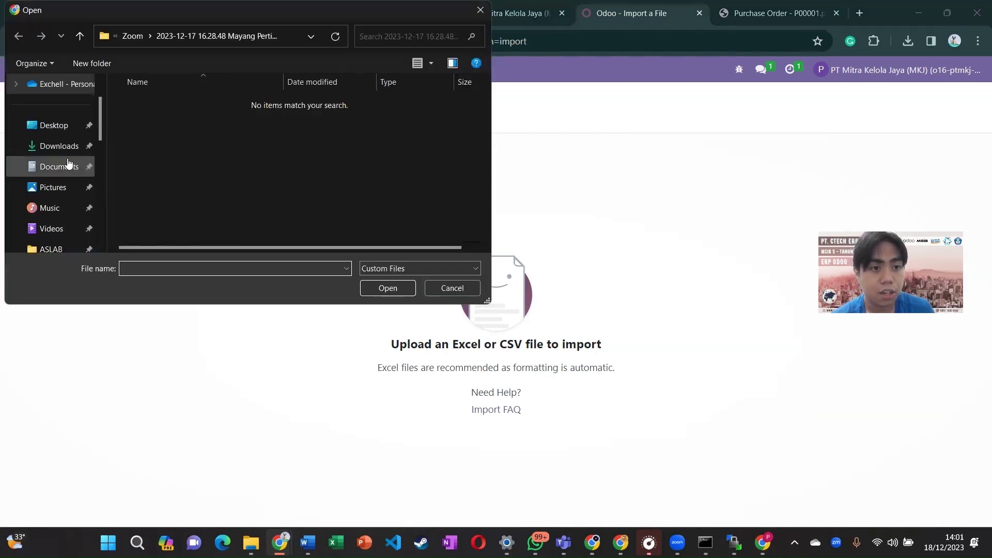
{"action": "left_click", "coordinate": [69, 165]}
{"action": "scroll", "coordinate": [245, 209], "scroll_direction": "down", "scroll_amount": 2}
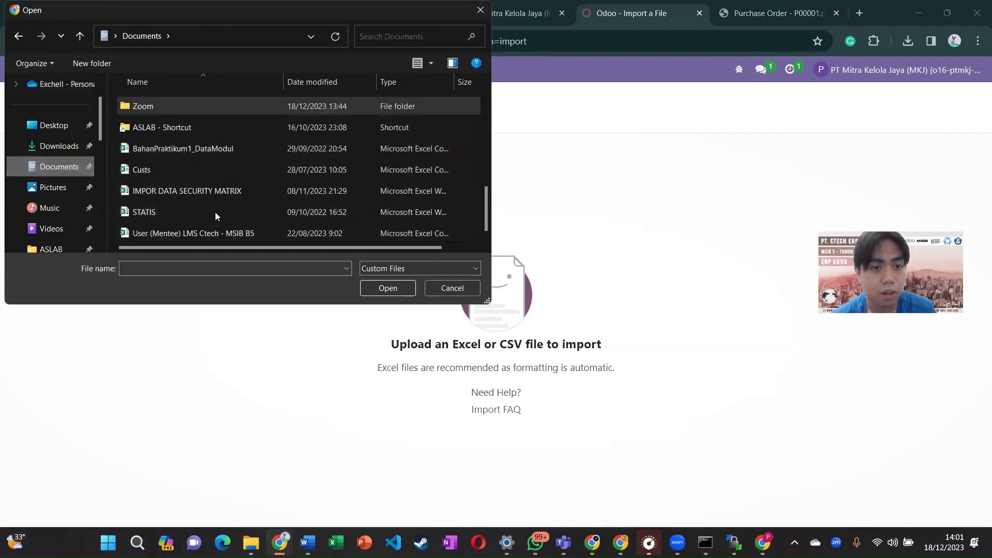
{"action": "double_click", "coordinate": [254, 236]}
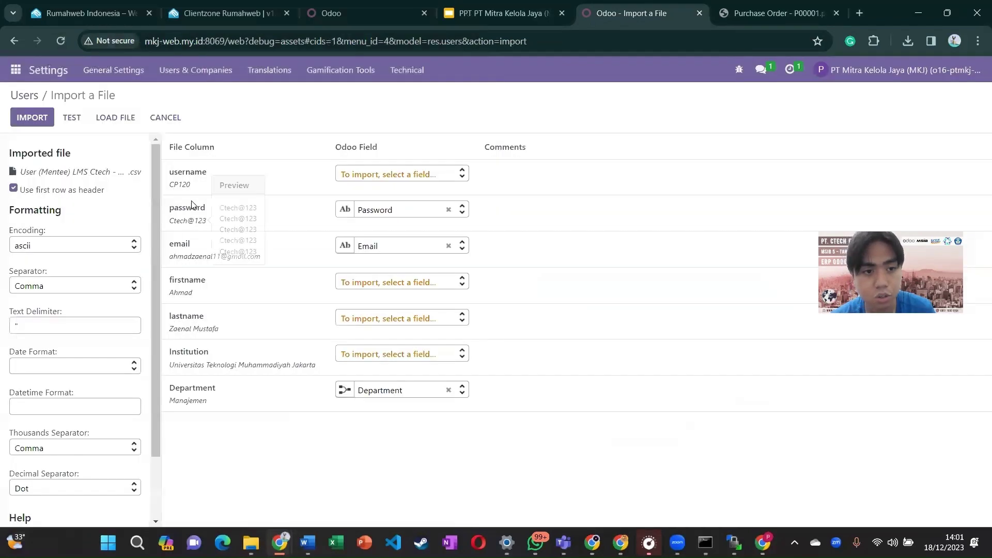
{"action": "mouse_move", "coordinate": [182, 186]}
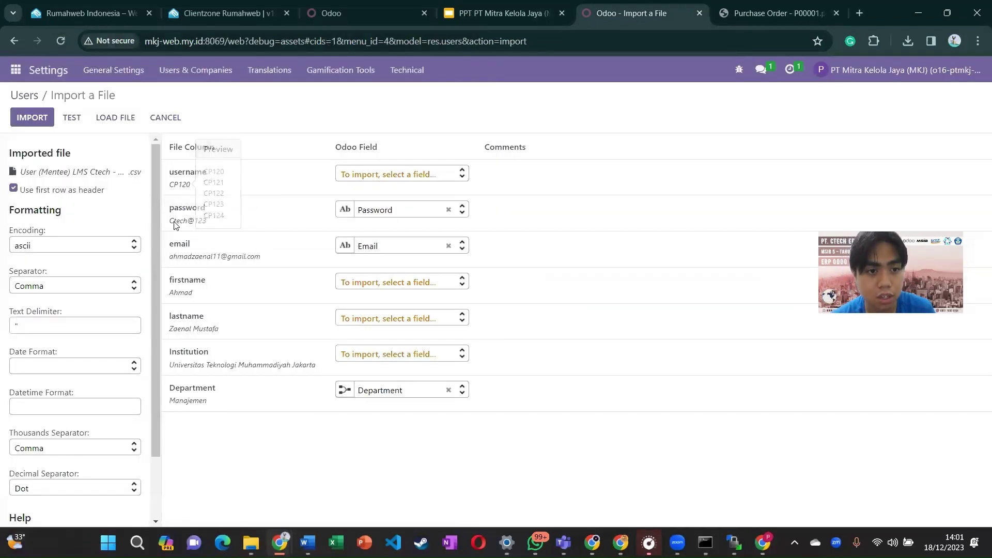
{"action": "mouse_move", "coordinate": [184, 260]}
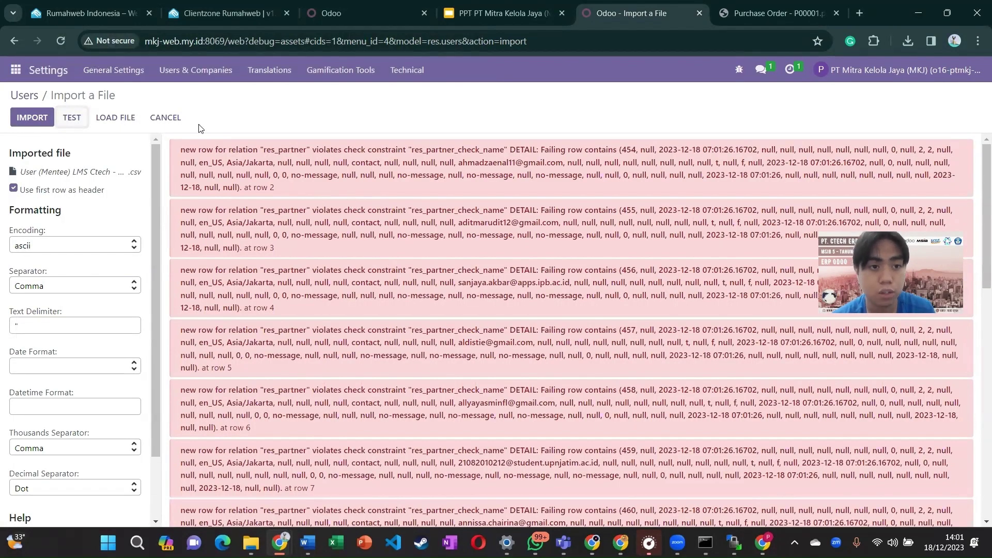
{"action": "left_click", "coordinate": [175, 118]}
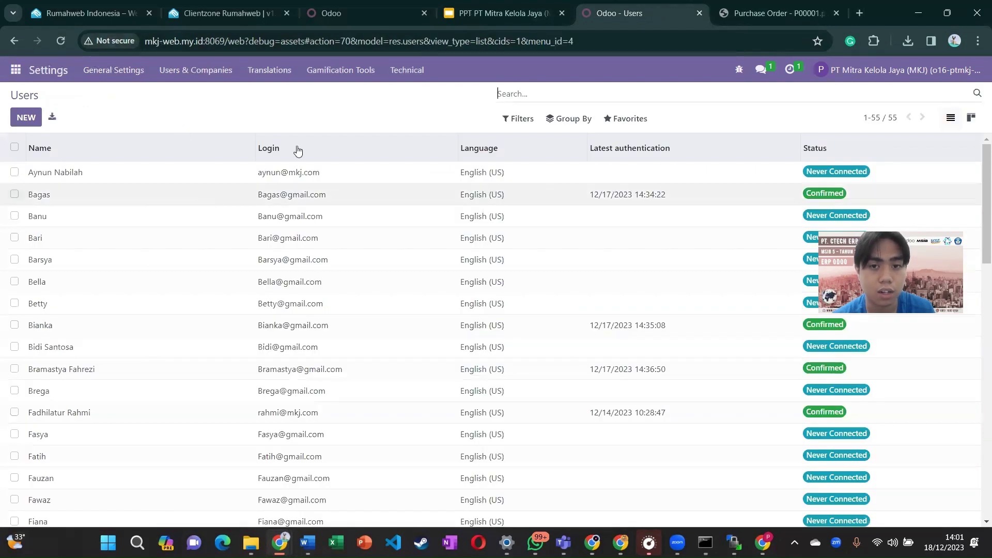
Step: Search the Users list for 'mkj' to show the 9 matching accounts
{"action": "left_click", "coordinate": [534, 96]}
{"action": "type", "text": "mkj"}
{"action": "key", "text": "Return"}
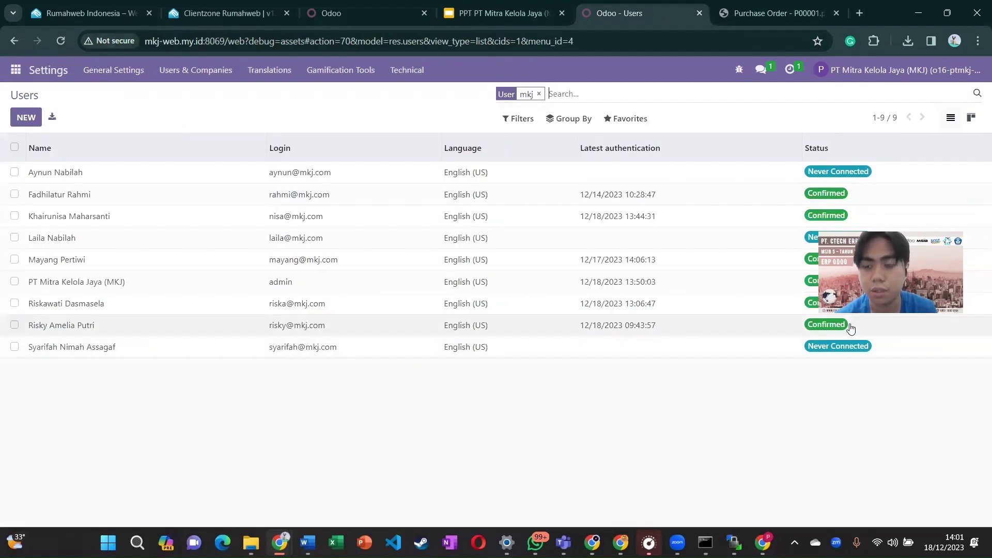
{"action": "left_click_drag", "start_coordinate": [902, 284], "coordinate": [902, 450]}
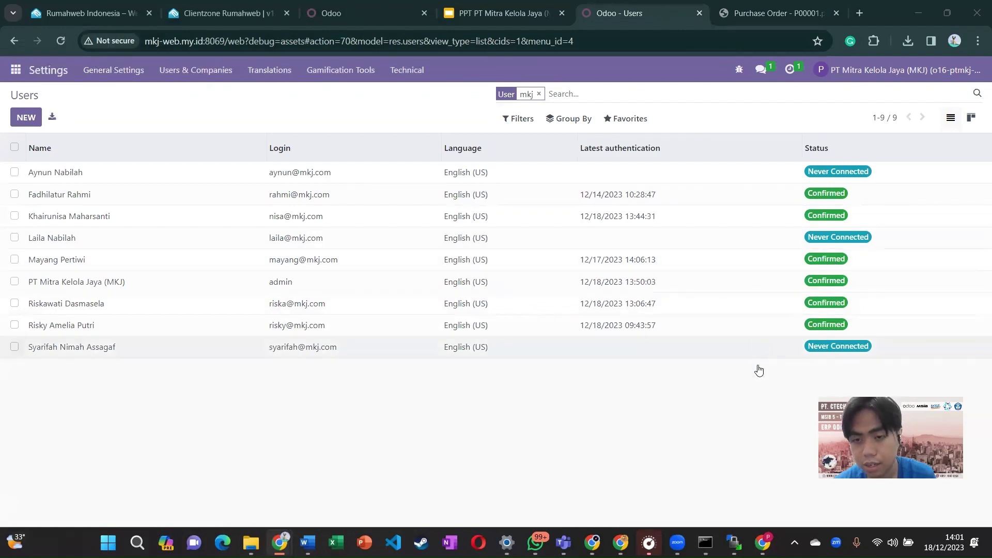
Step: Present slide 12 'Skenario IT' of the MKJ Kelompok 7 deck as a full-screen slideshow
{"action": "left_click", "coordinate": [519, 19]}
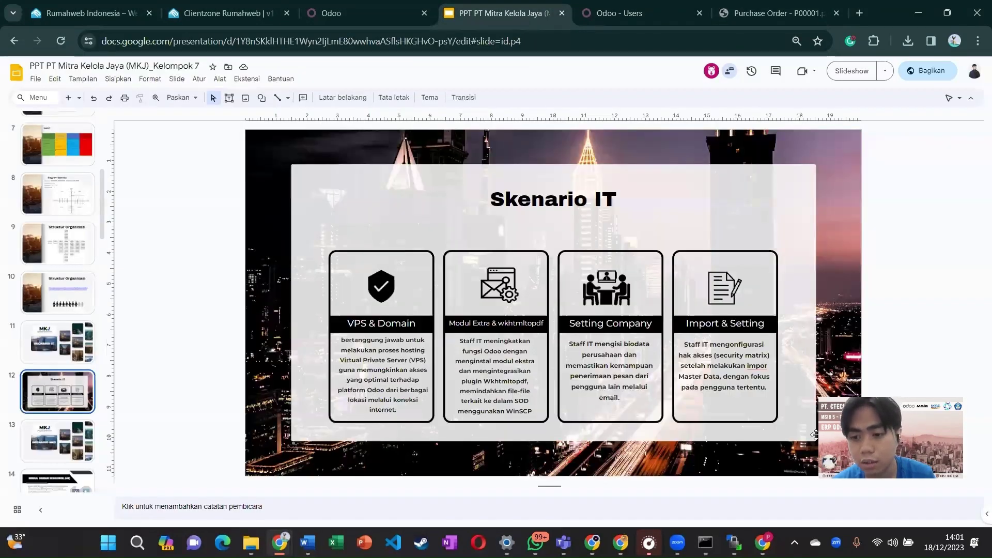
{"action": "key", "text": "alt+Tab"}
{"action": "left_click_drag", "start_coordinate": [891, 446], "coordinate": [900, 306]}
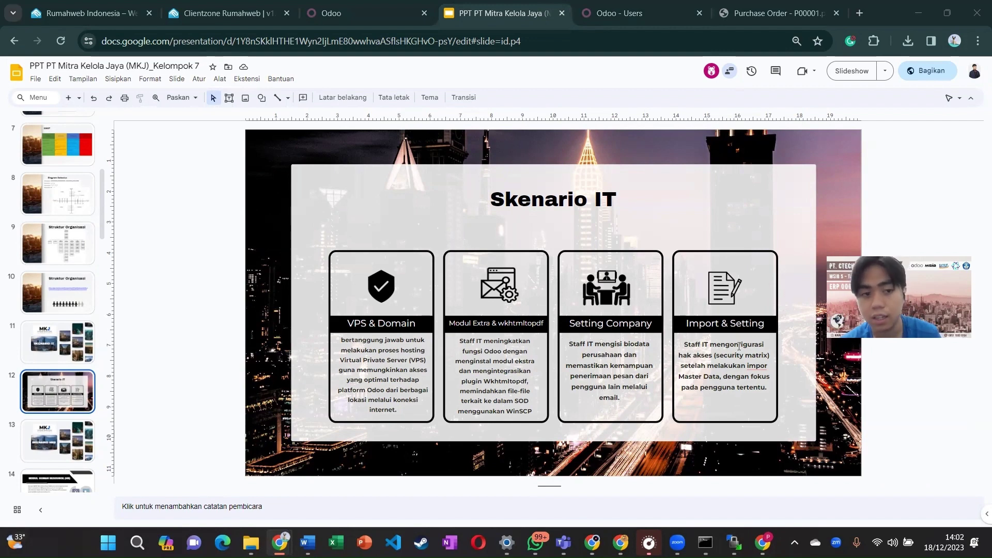
{"action": "left_click", "coordinate": [851, 71]}
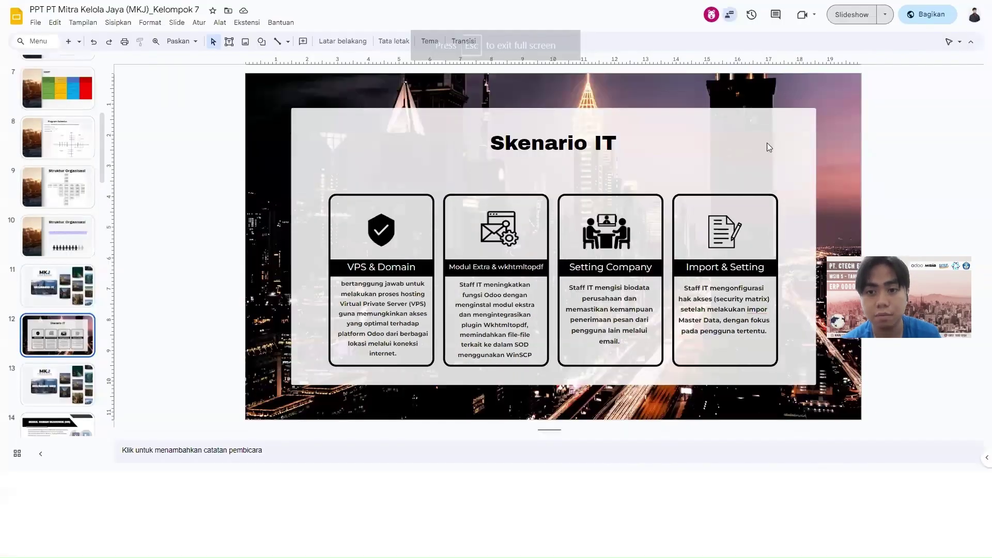
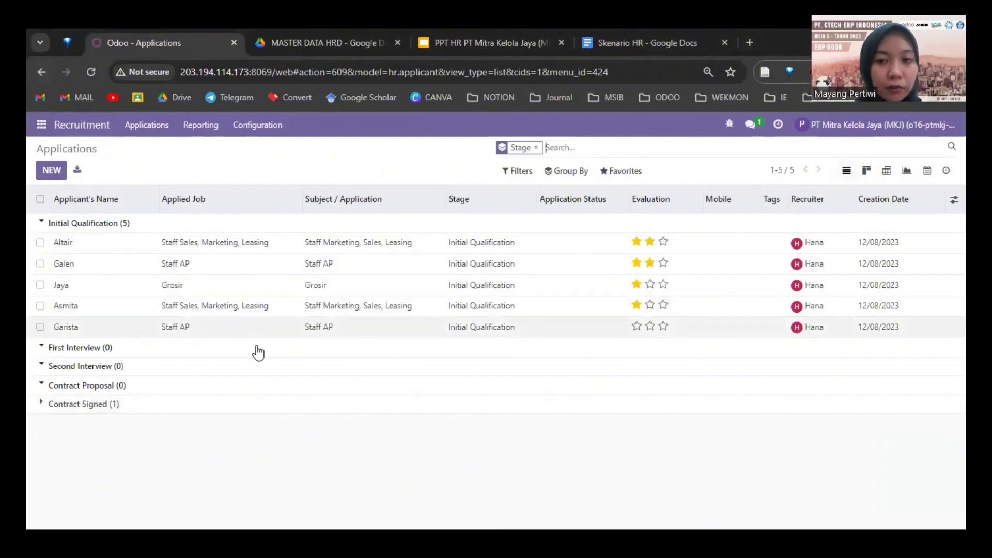
Step: Show applications by stage, move one applicant to First Interview and give them two stars
{"action": "left_click", "coordinate": [867, 171]}
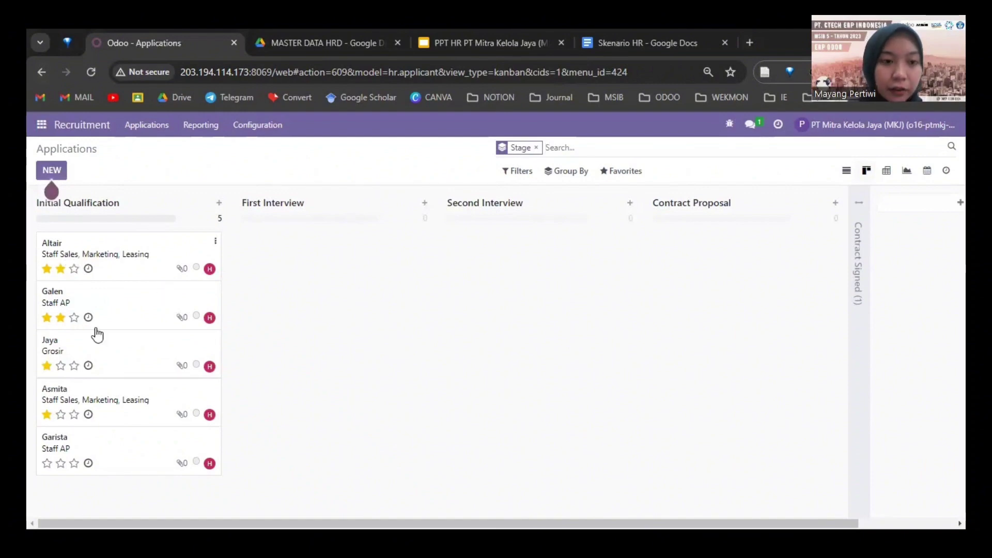
{"action": "left_click_drag", "start_coordinate": [283, 356], "coordinate": [303, 251]}
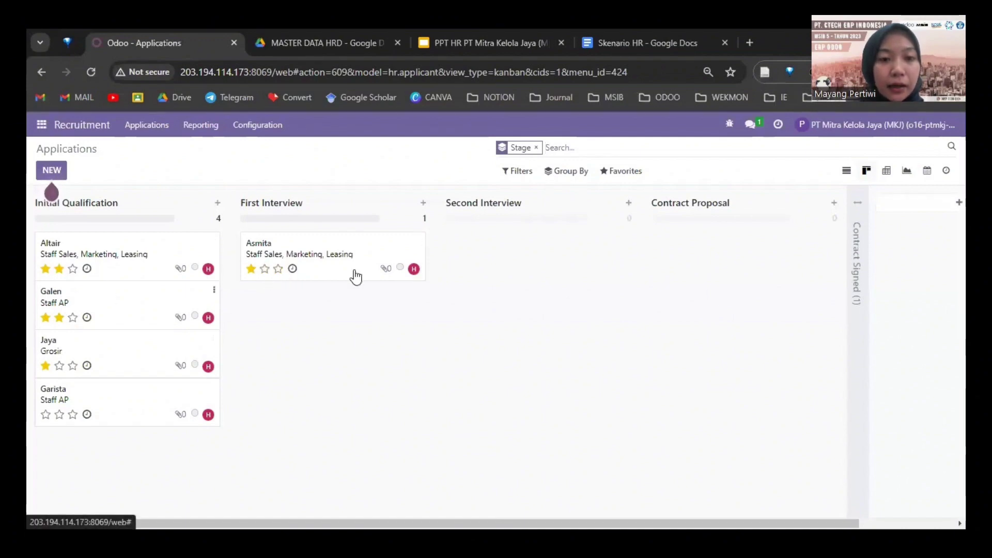
{"action": "left_click", "coordinate": [265, 268]}
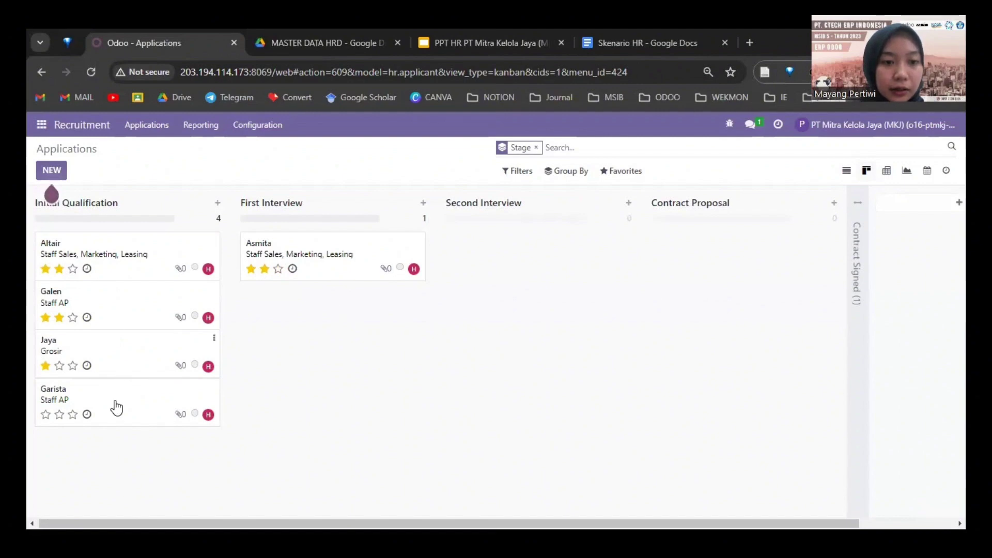
Step: Move two more applicants to Second Interview and Contract Proposal, and unfold Contract Signed
{"action": "left_click_drag", "start_coordinate": [87, 279], "coordinate": [472, 259]}
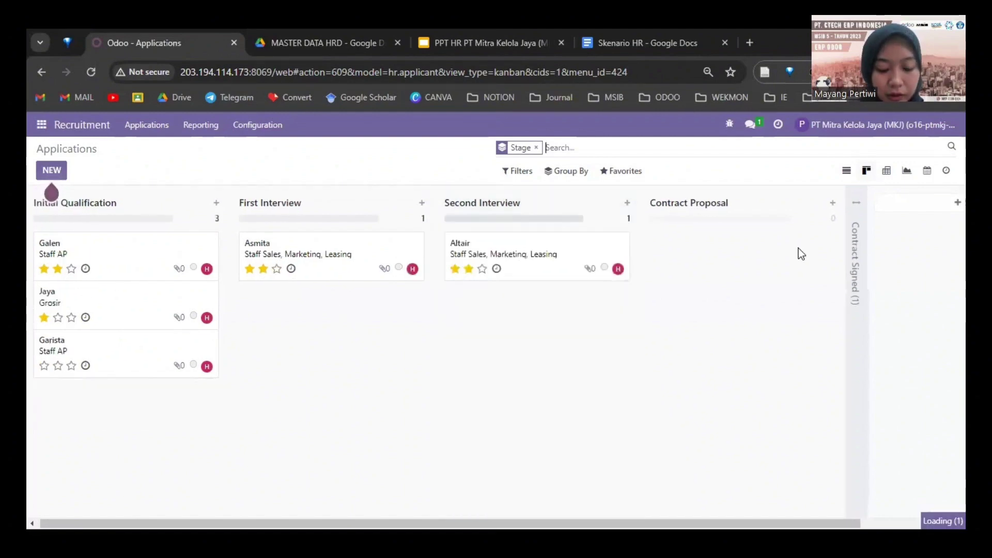
{"action": "left_click_drag", "start_coordinate": [104, 263], "coordinate": [722, 250]}
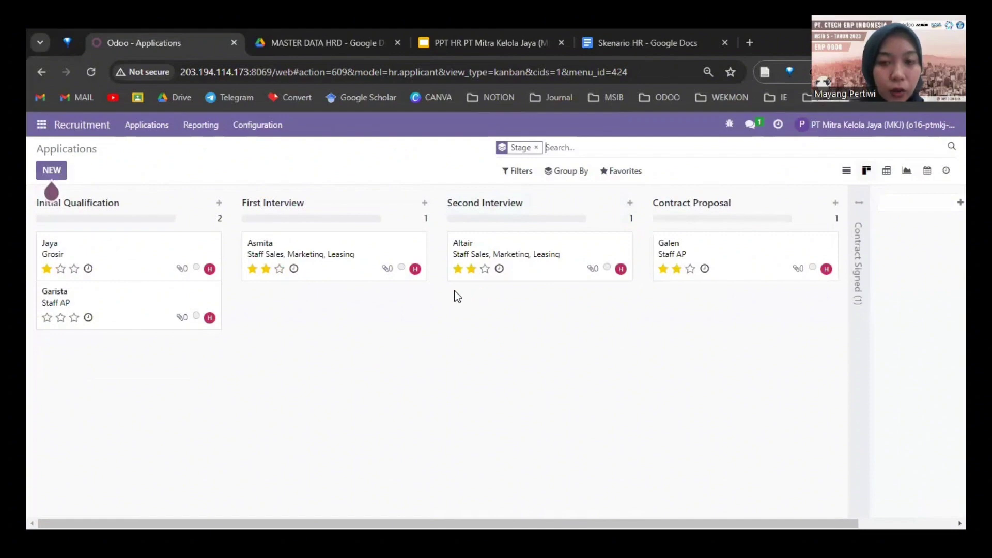
{"action": "left_click", "coordinate": [861, 262]}
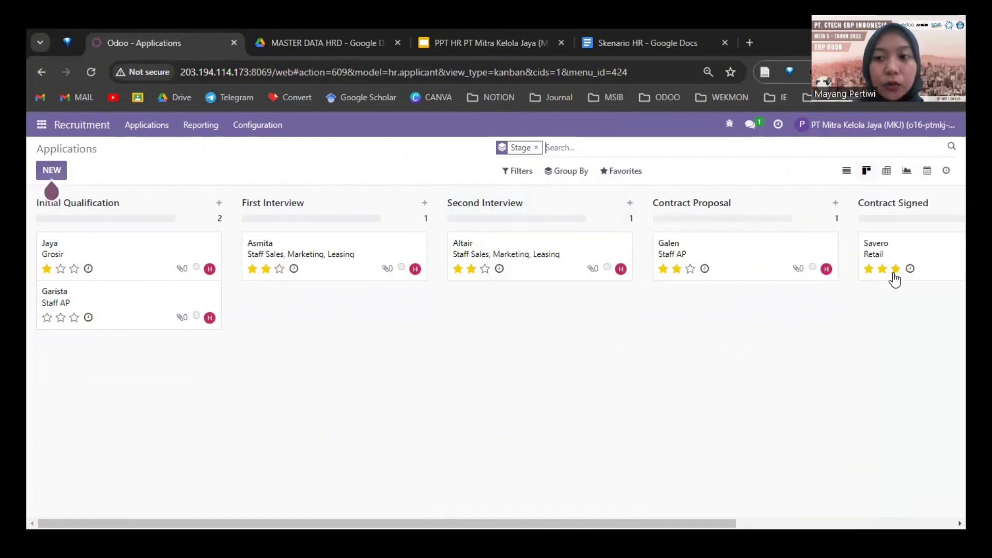
{"action": "left_click_drag", "start_coordinate": [858, 289], "coordinate": [900, 311]}
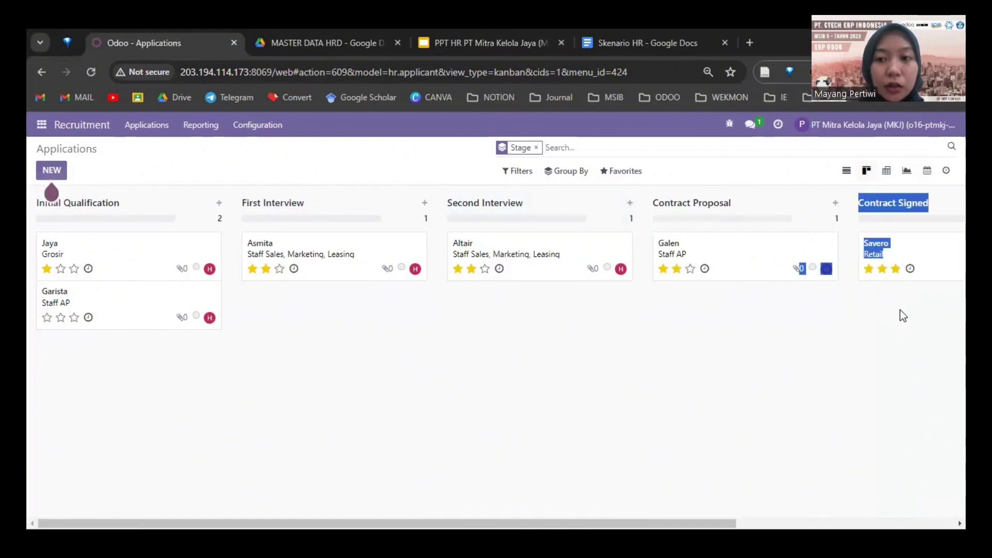
{"action": "left_click", "coordinate": [205, 304]}
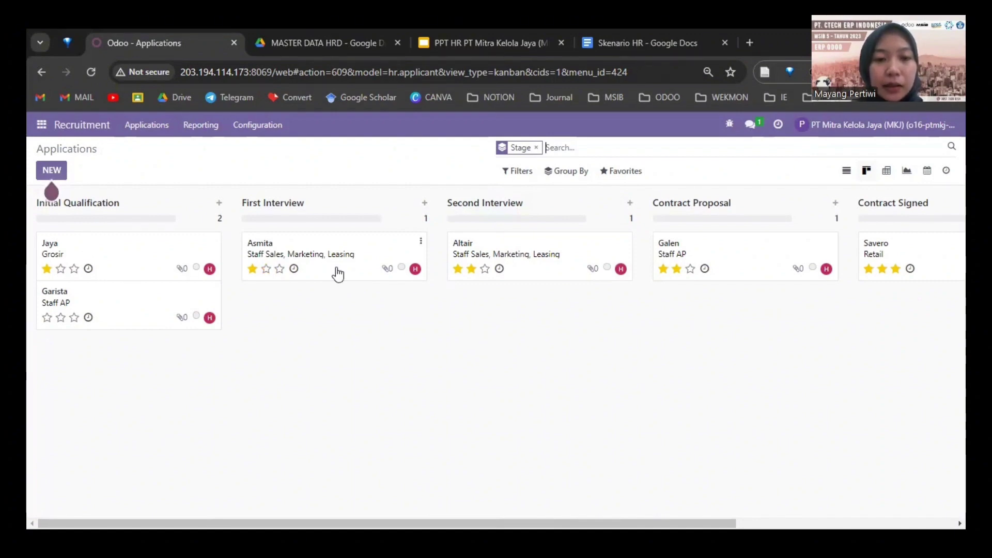
Step: Review the Grosir application's form and return to the applications board
{"action": "left_click", "coordinate": [152, 253]}
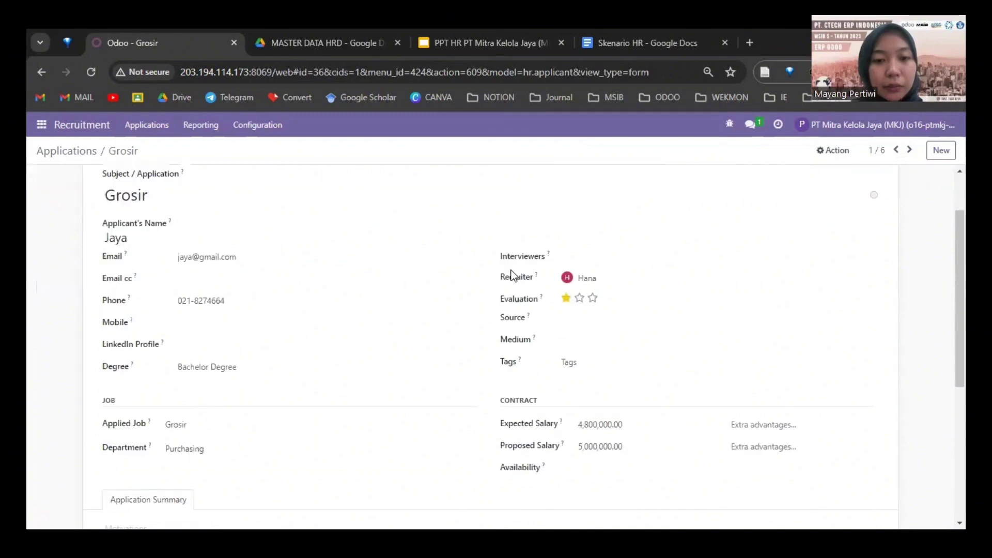
{"action": "scroll", "coordinate": [517, 274], "scroll_direction": "down", "scroll_amount": 4}
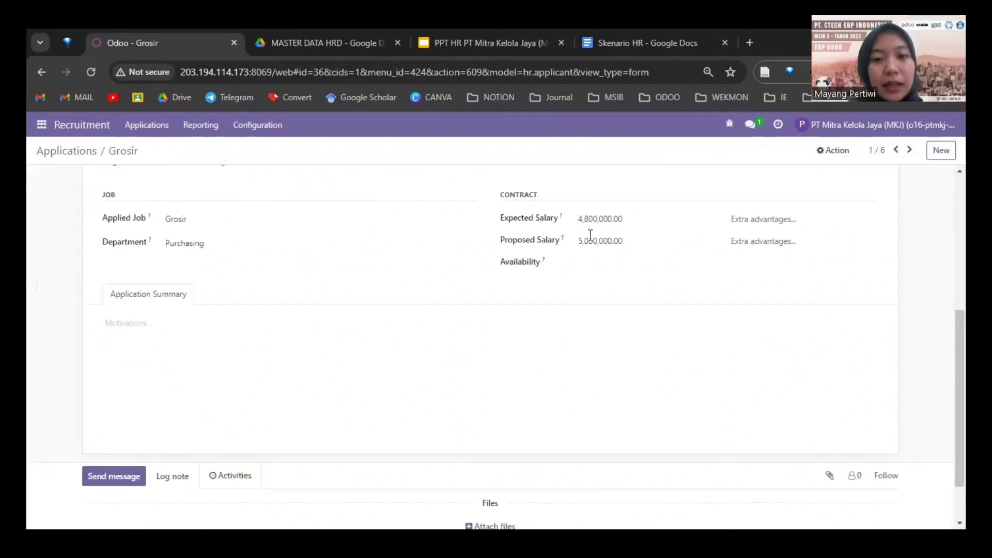
{"action": "scroll", "coordinate": [571, 253], "scroll_direction": "up", "scroll_amount": 4}
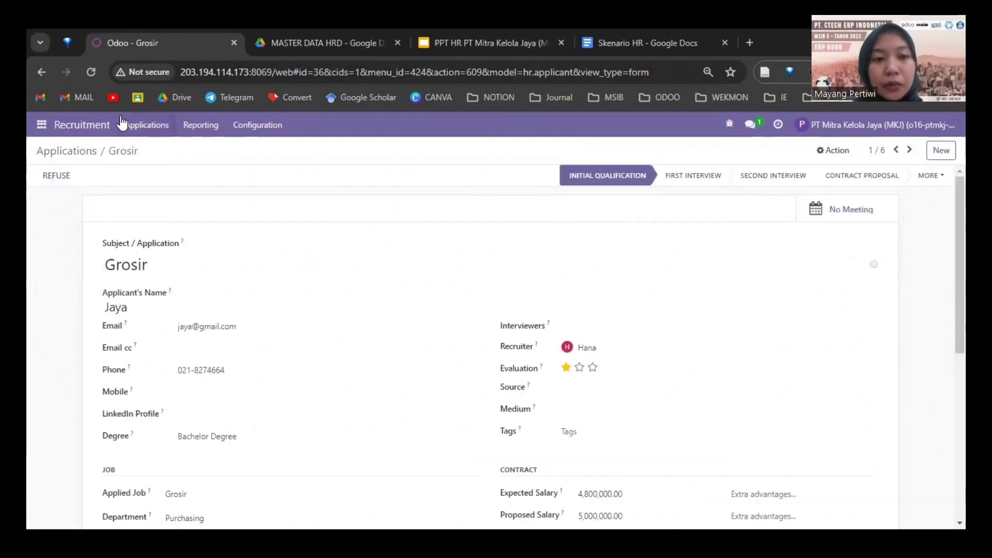
{"action": "left_click", "coordinate": [59, 151]}
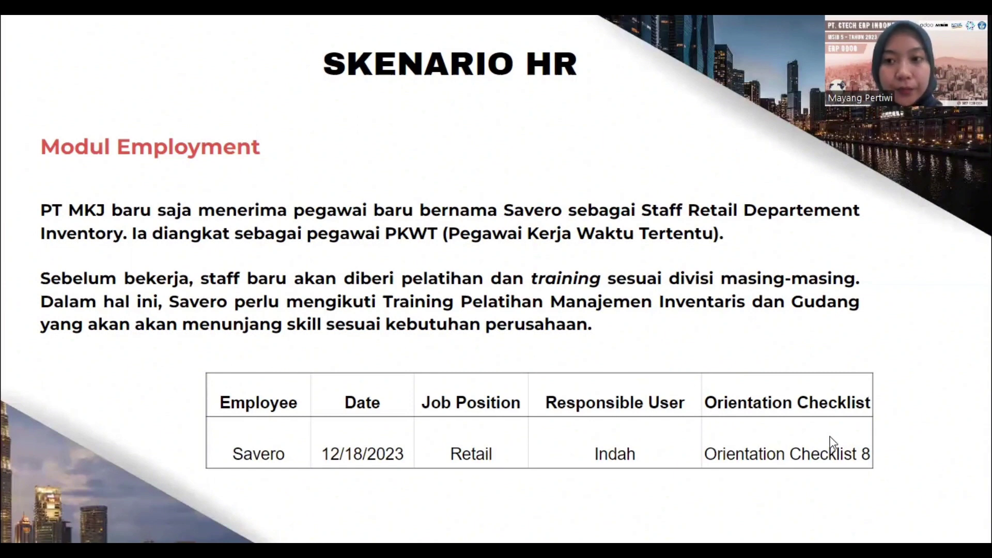
Step: Leave the slideshow and go to Employees > Orientations > Employee Orientation
{"action": "key", "text": "alt+Tab"}
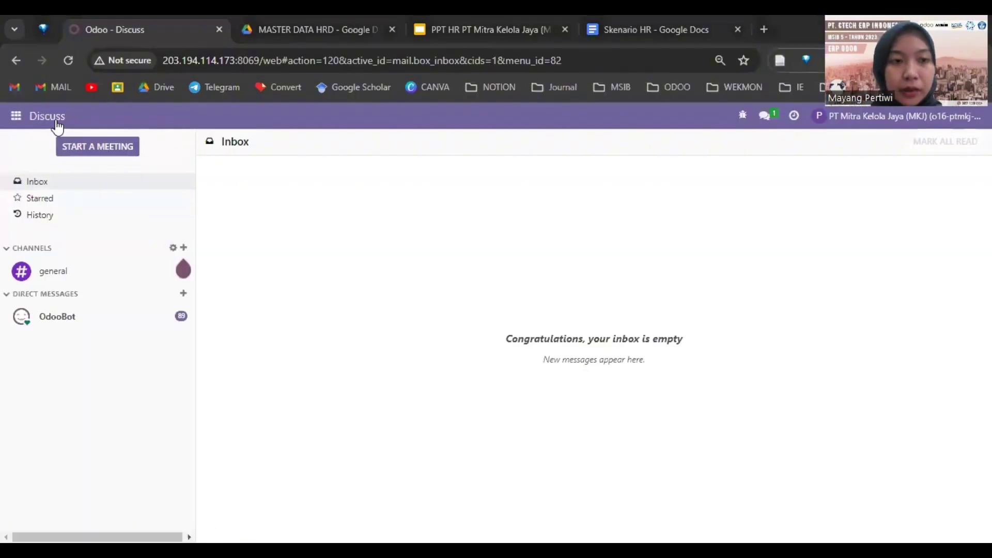
{"action": "left_click", "coordinate": [16, 116]}
{"action": "scroll", "coordinate": [48, 343], "scroll_direction": "down", "scroll_amount": 3}
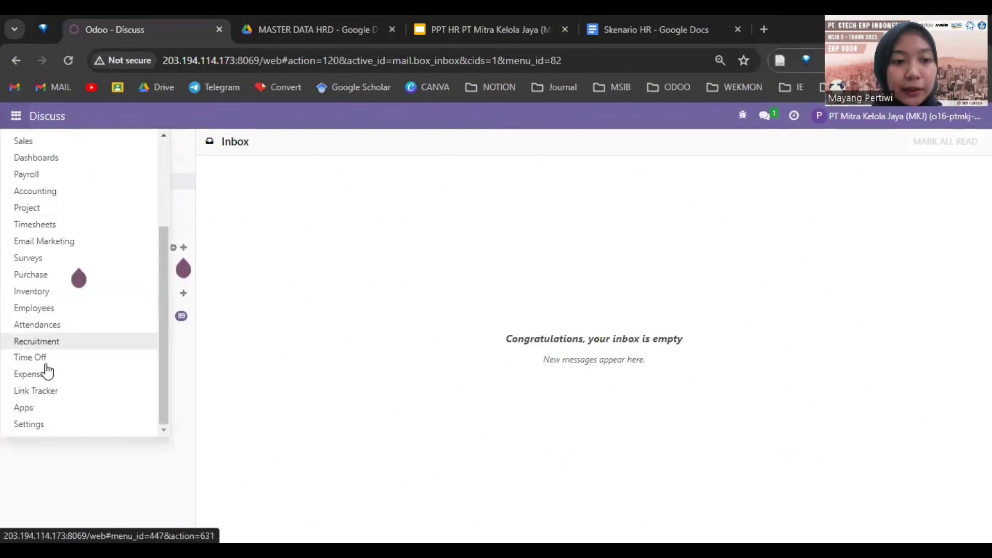
{"action": "left_click", "coordinate": [49, 309]}
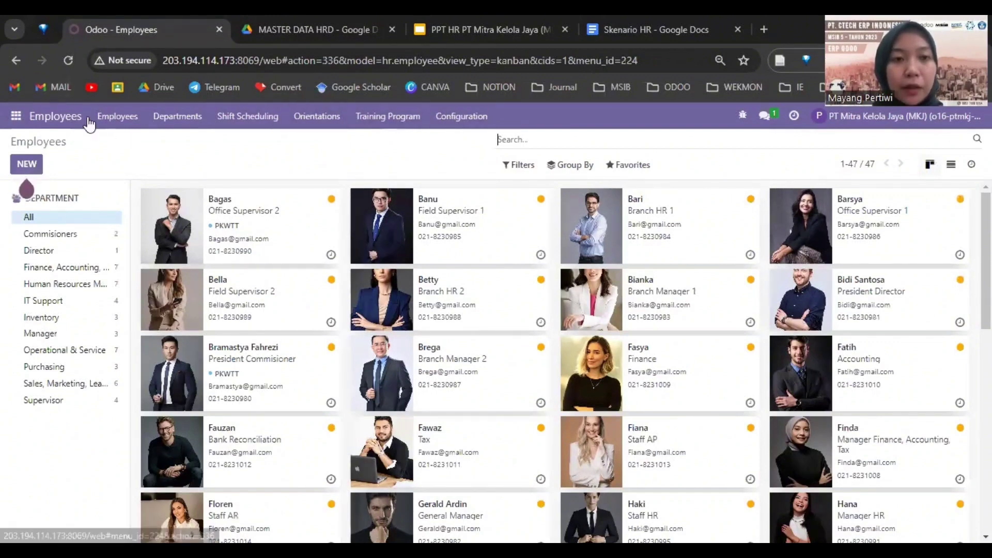
{"action": "left_click", "coordinate": [332, 120]}
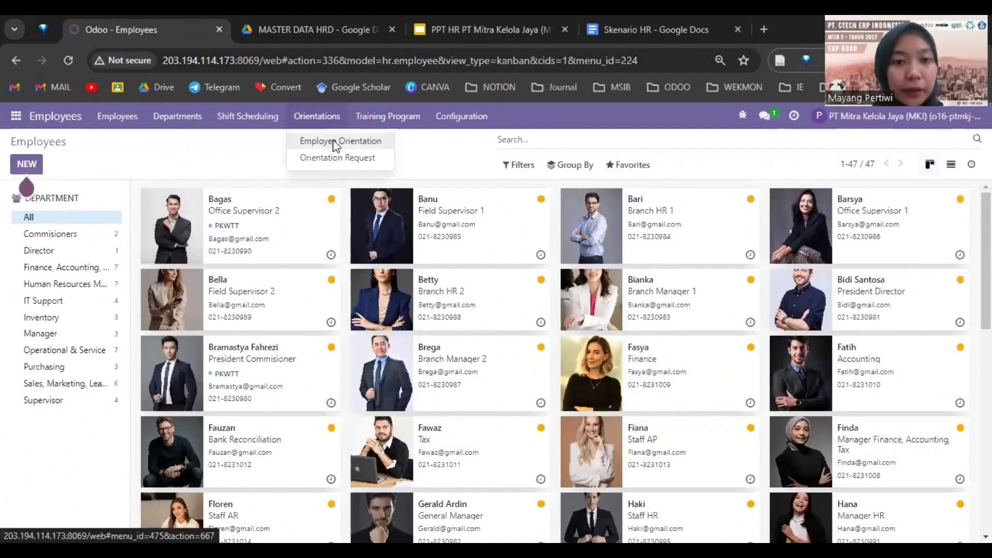
{"action": "left_click", "coordinate": [335, 144]}
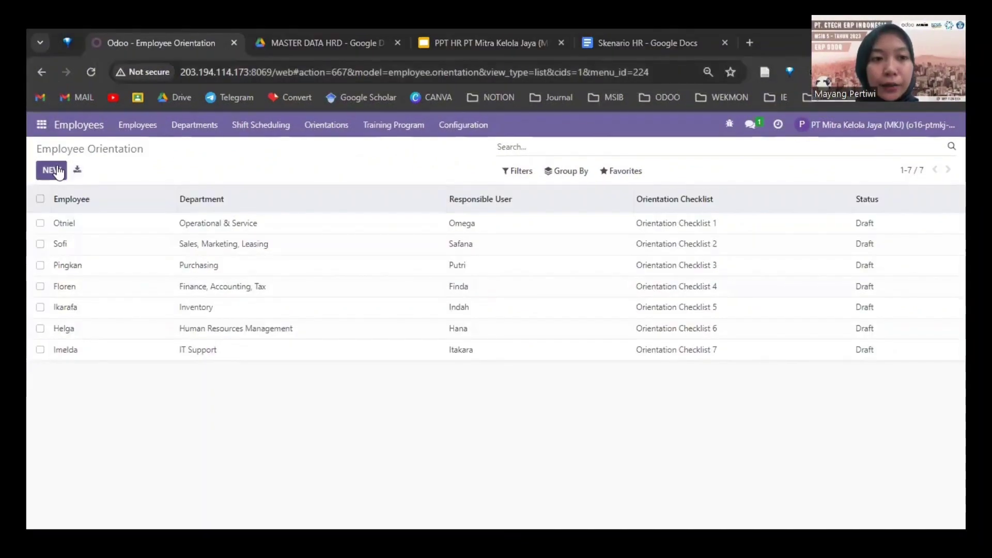
Step: Start a new orientation for the new hire, dated 18 December 2023
{"action": "left_click", "coordinate": [279, 257]}
{"action": "type", "text": "Sav"}
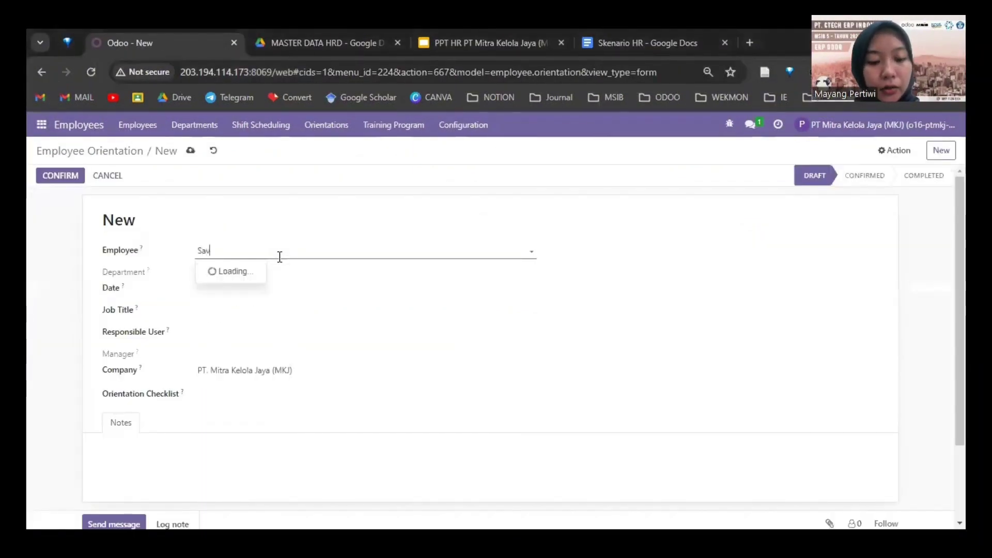
{"action": "type", "text": "e"}
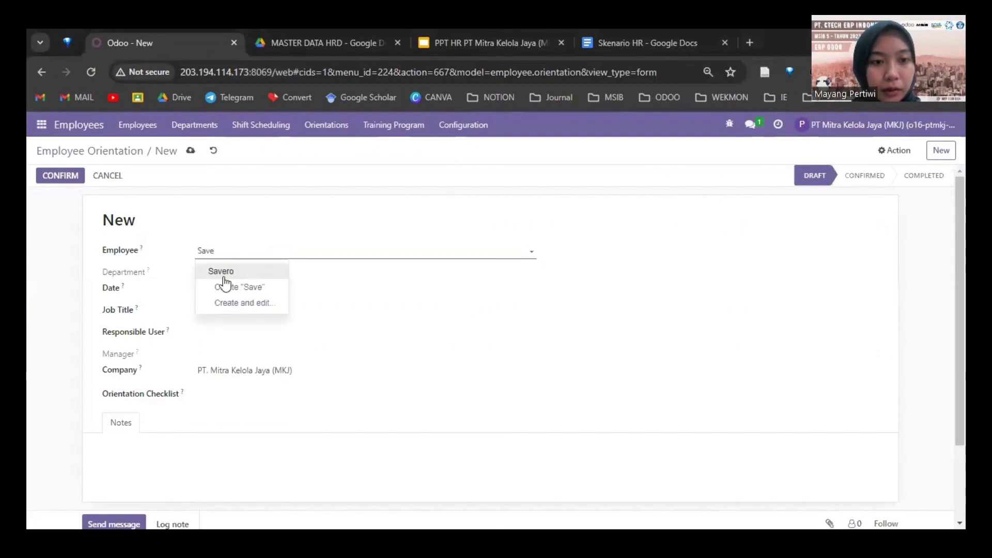
{"action": "left_click", "coordinate": [223, 274]}
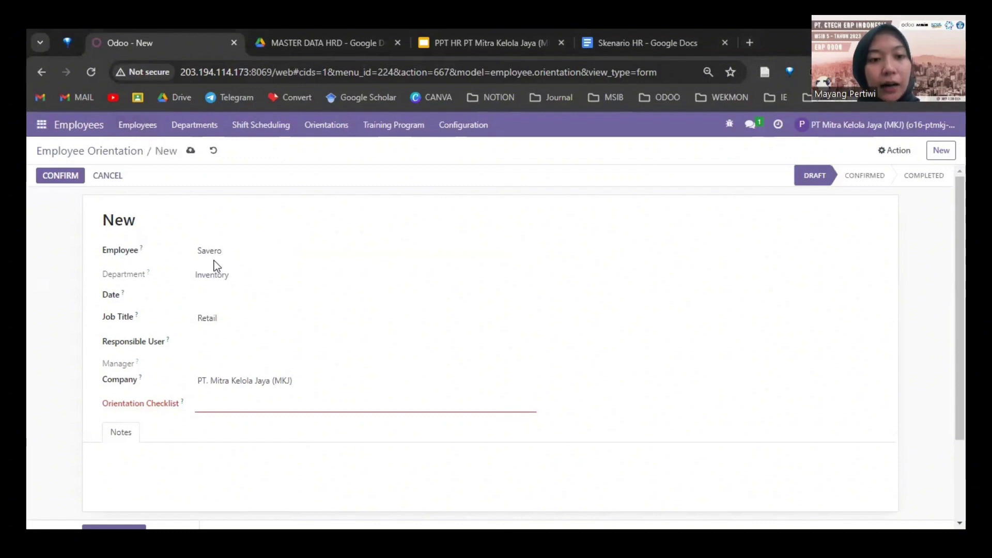
{"action": "left_click", "coordinate": [206, 299]}
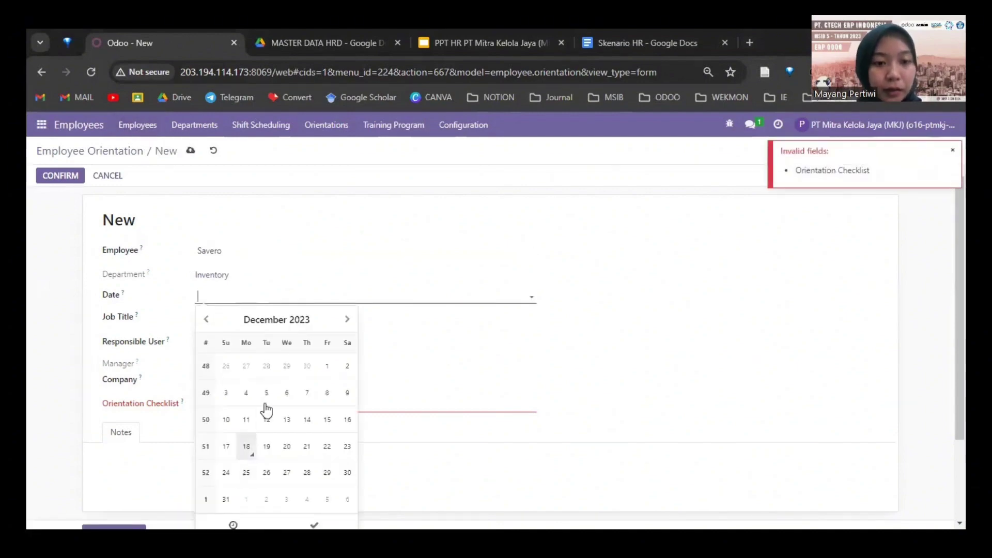
{"action": "left_click", "coordinate": [246, 446]}
{"action": "left_click", "coordinate": [435, 318]}
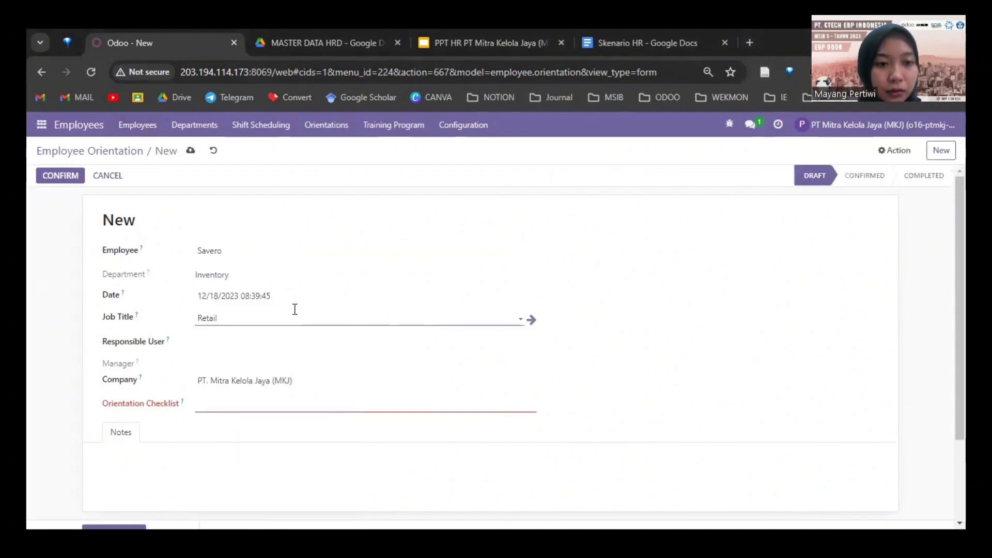
Step: Set the orientation's Responsible User, correcting a mistyped entry
{"action": "left_click", "coordinate": [237, 342]}
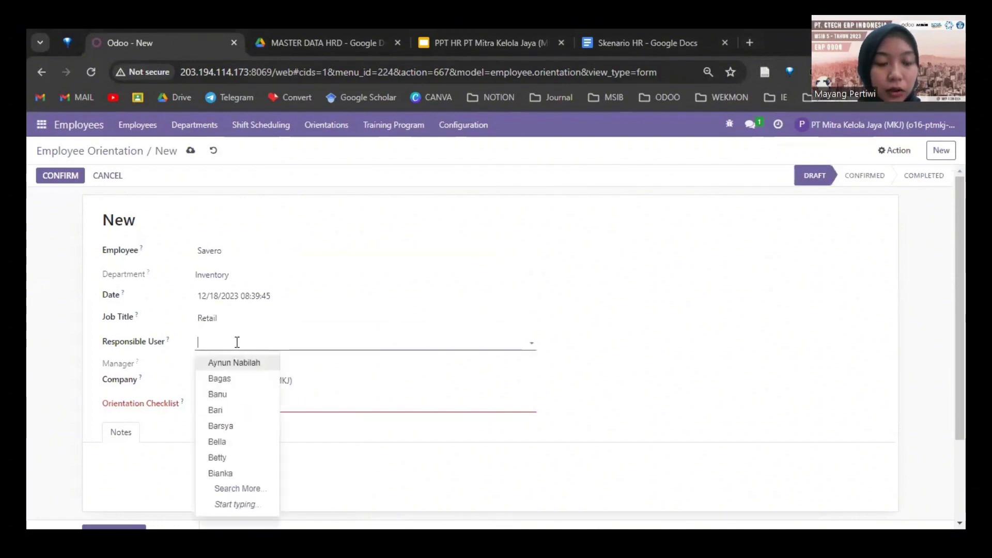
{"action": "type", "text": "Inve"}
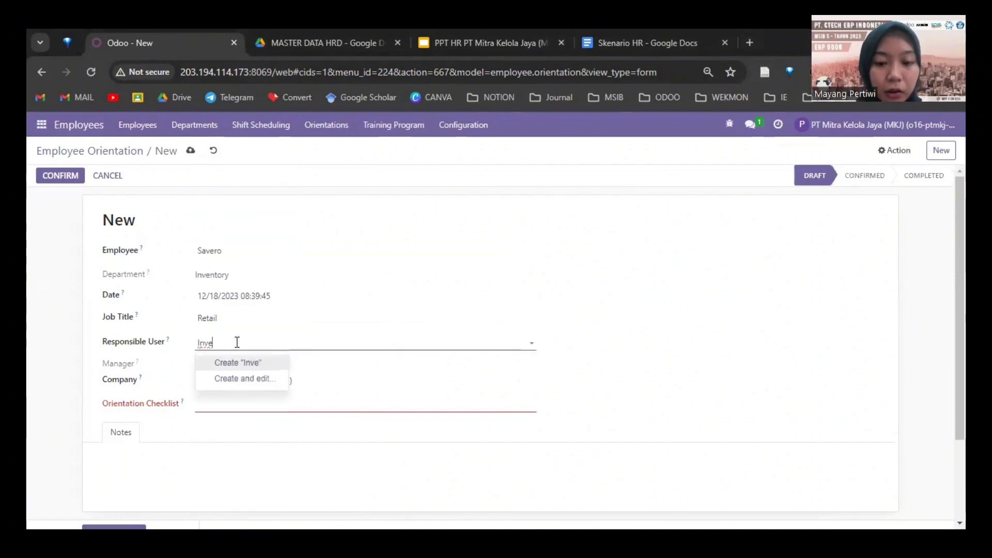
{"action": "key", "text": "BackSpace"}
{"action": "key", "text": "BackSpace"}
{"action": "key", "text": "BackSpace"}
{"action": "key", "text": "BackSpace"}
{"action": "type", "text": "Indah"}
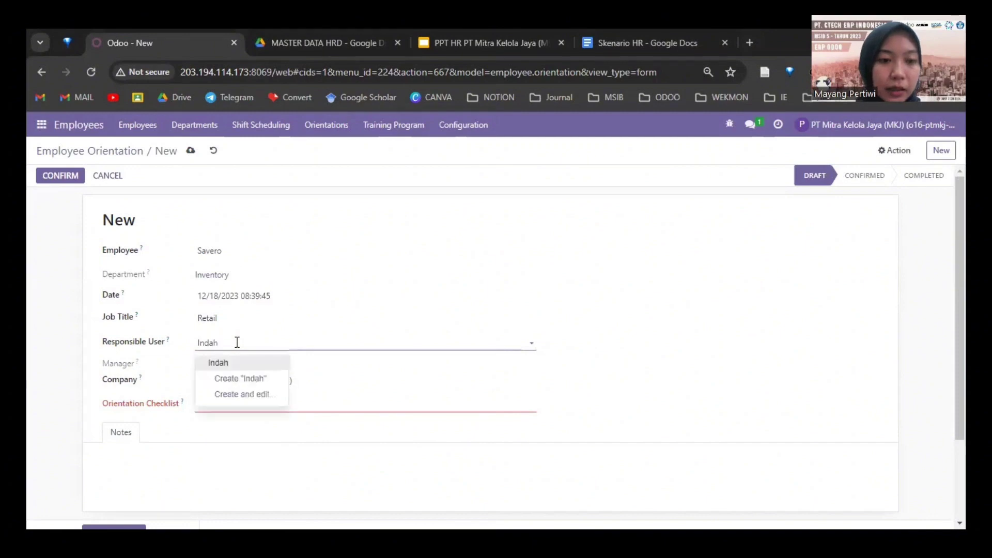
{"action": "left_click", "coordinate": [255, 365]}
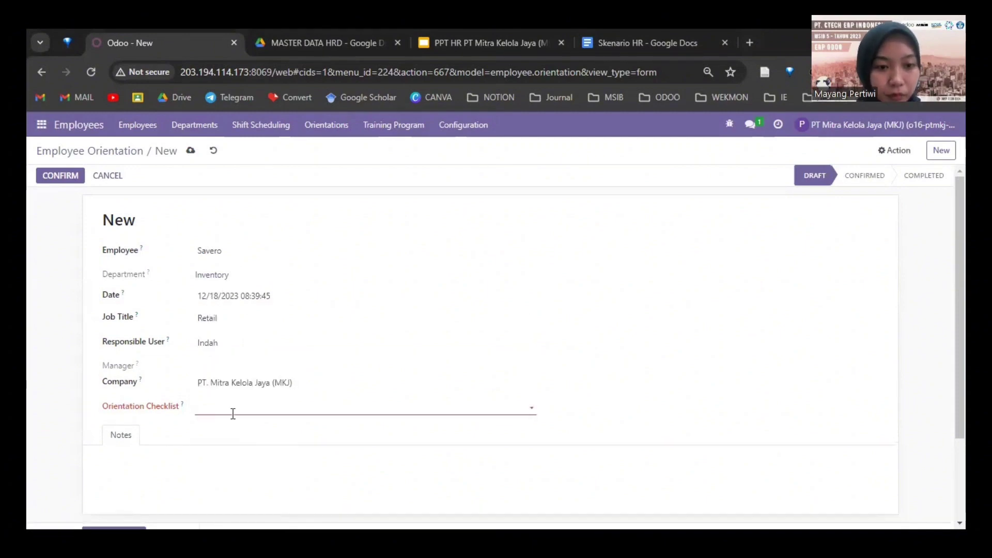
Step: Create a new orientation checklist named after the new hire, for the Inventory department
{"action": "left_click", "coordinate": [233, 414]}
{"action": "type", "text": "Orientation Checklist"}
{"action": "left_click", "coordinate": [245, 428]}
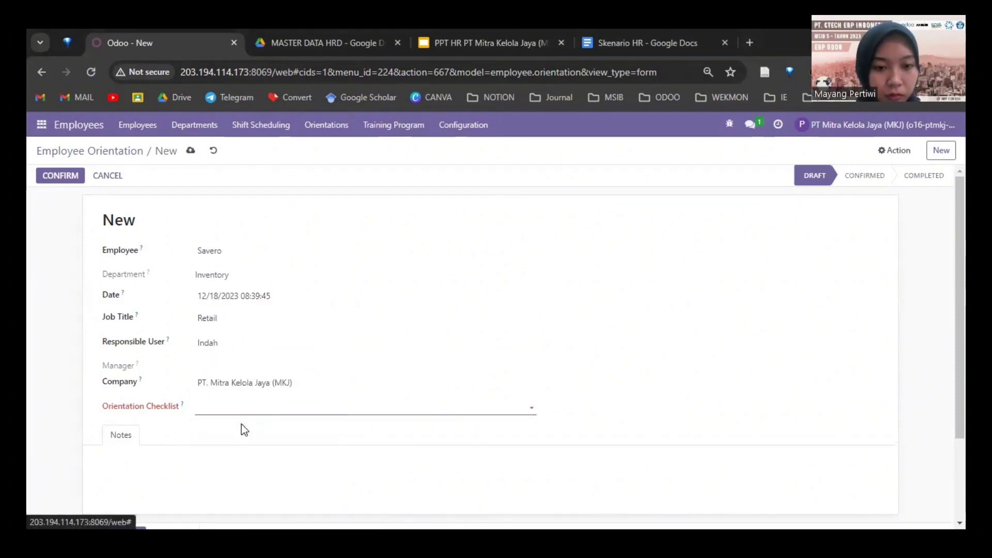
{"action": "type", "text": "Savero"}
{"action": "left_click", "coordinate": [337, 205]}
{"action": "type", "text": "Inventory"}
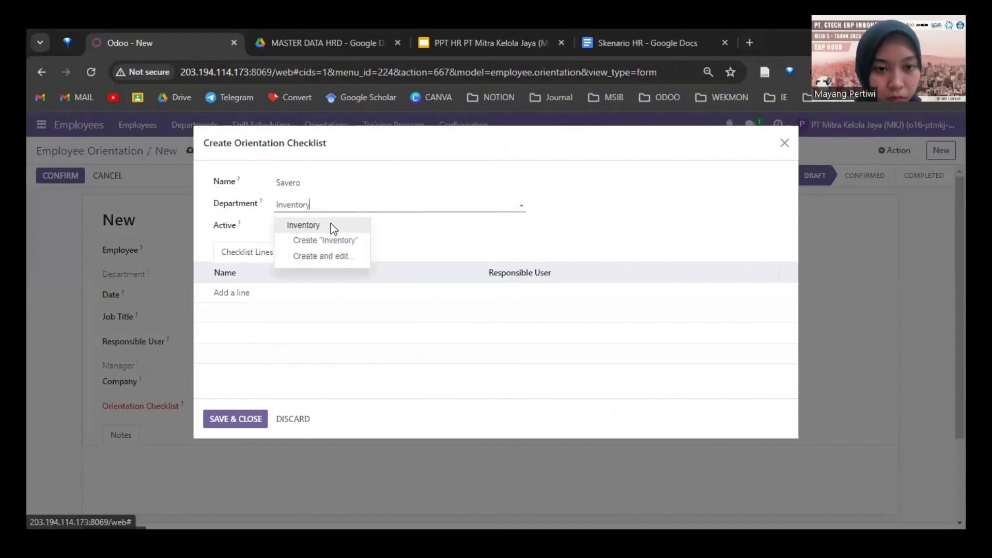
{"action": "left_click", "coordinate": [331, 226]}
{"action": "left_click", "coordinate": [227, 422]}
Step: Save orientation record OR038, confirm it, and mark it done
{"action": "left_click", "coordinate": [192, 151]}
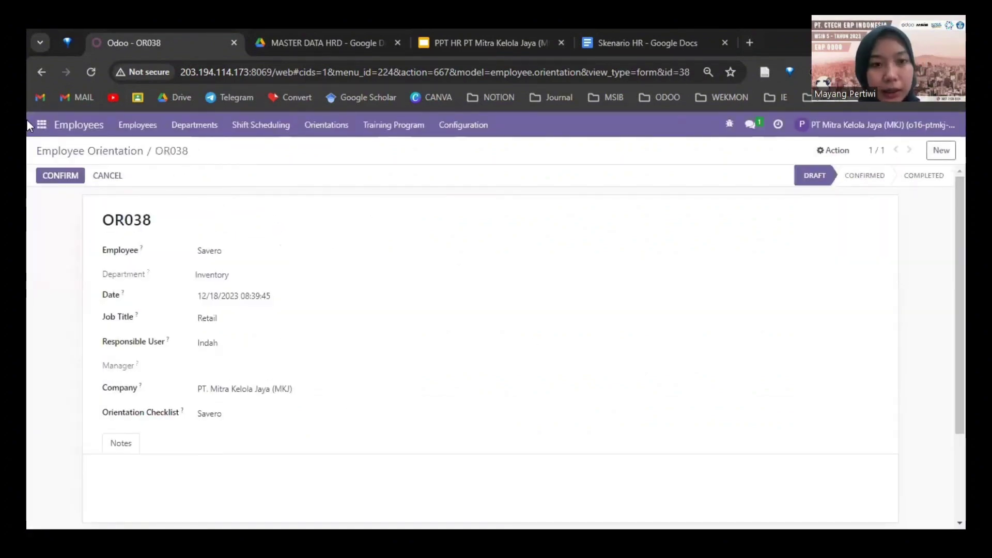
{"action": "left_click", "coordinate": [61, 179]}
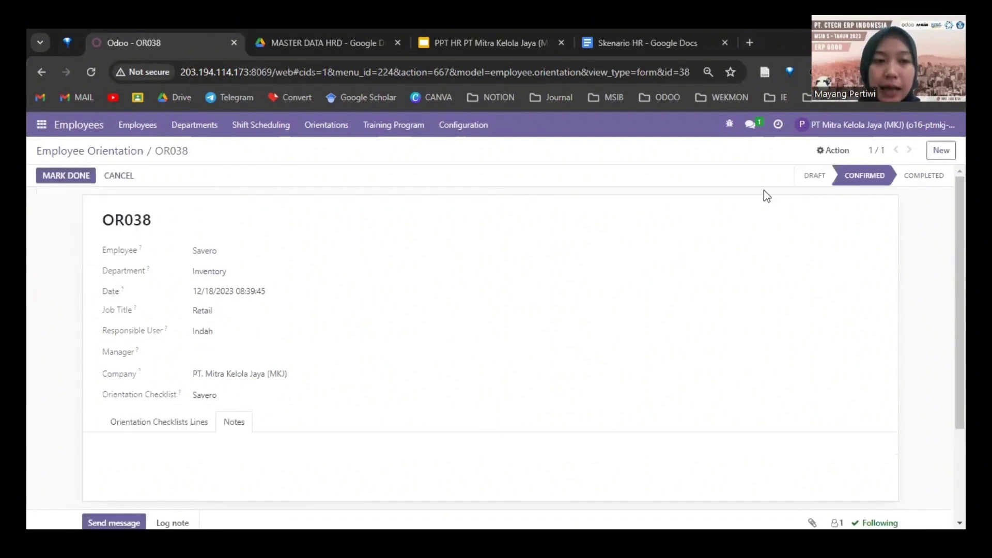
{"action": "left_click", "coordinate": [65, 176]}
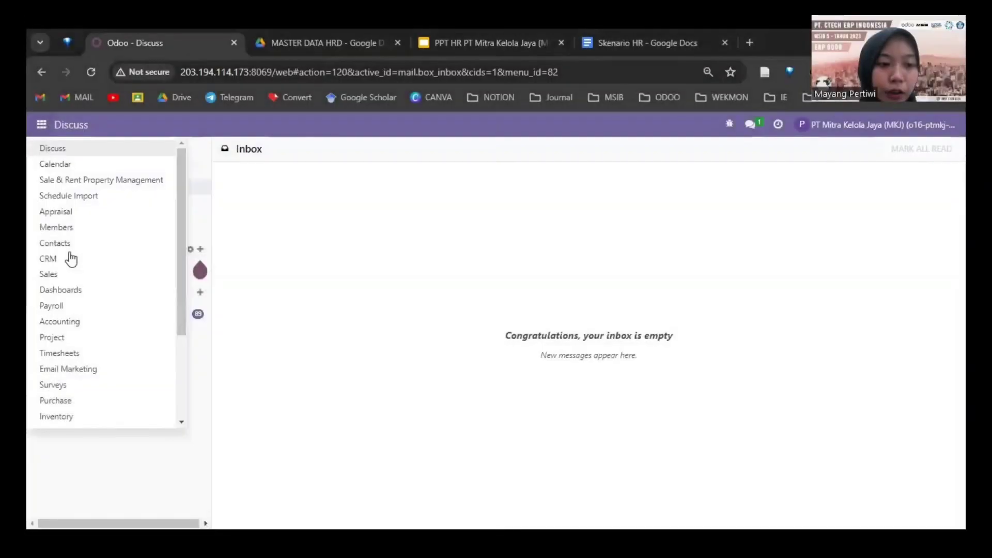
Step: In the Attendances list, save the employee's 16 December 2023 attendance as 07:47–16:47
{"action": "scroll", "coordinate": [66, 322], "scroll_direction": "down", "scroll_amount": 3}
{"action": "left_click", "coordinate": [67, 323]}
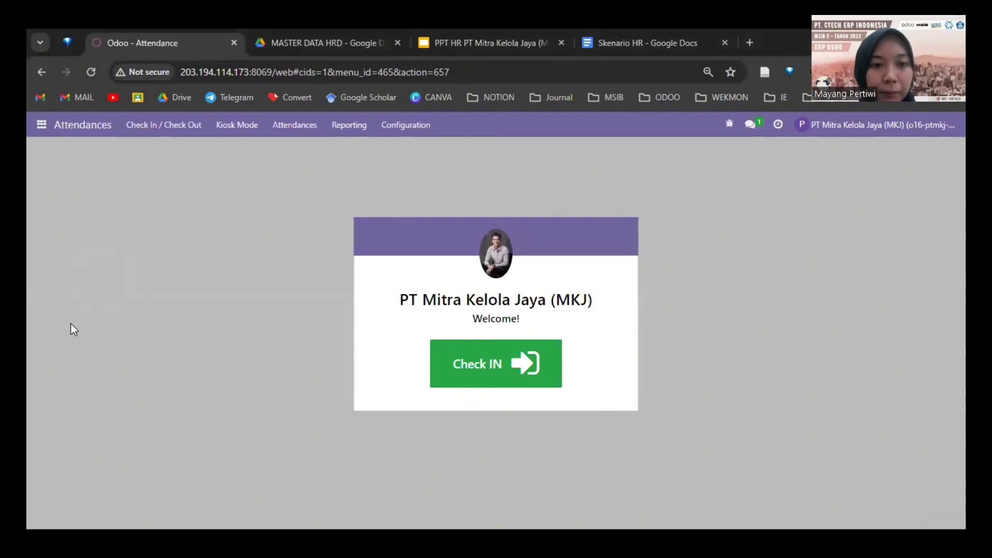
{"action": "left_click", "coordinate": [283, 131]}
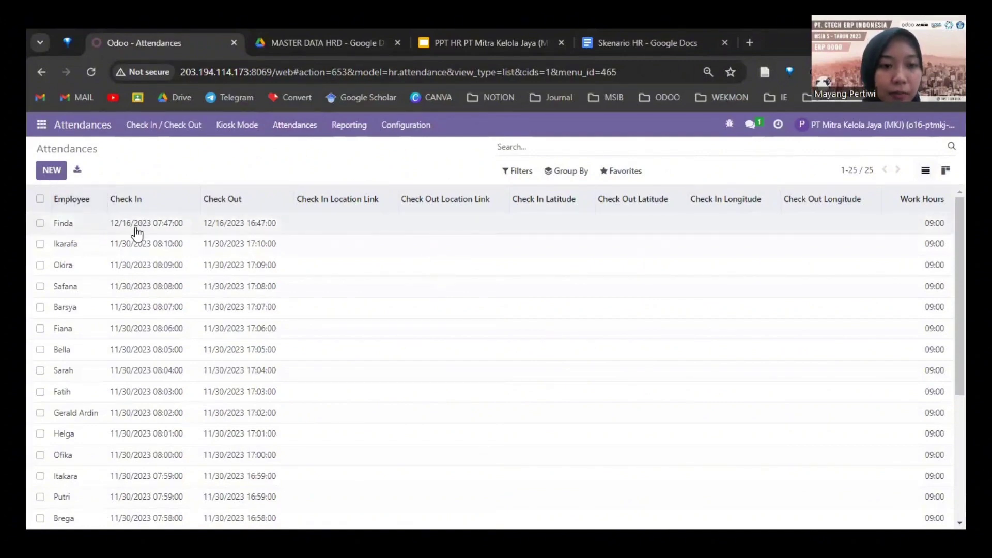
{"action": "left_click", "coordinate": [151, 227]}
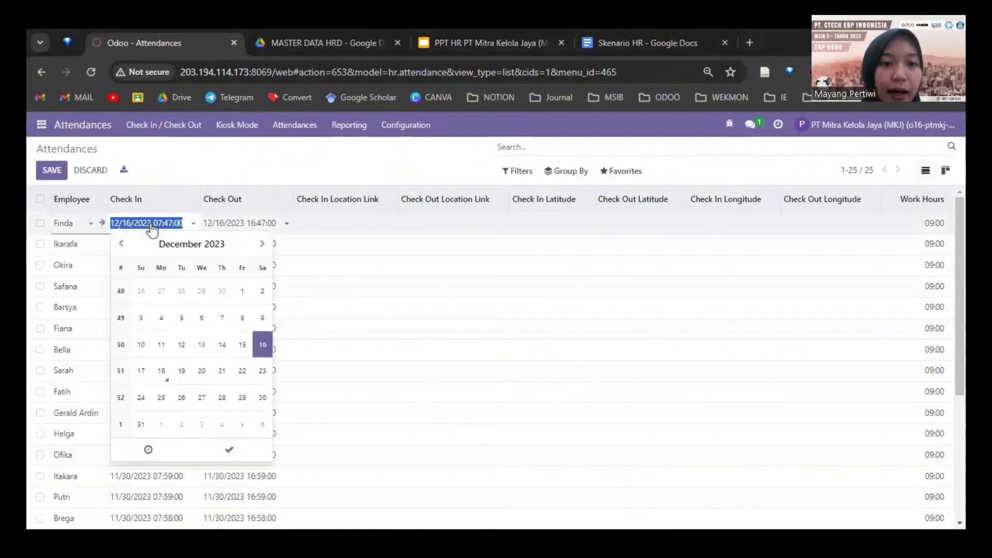
{"action": "left_click", "coordinate": [217, 224]}
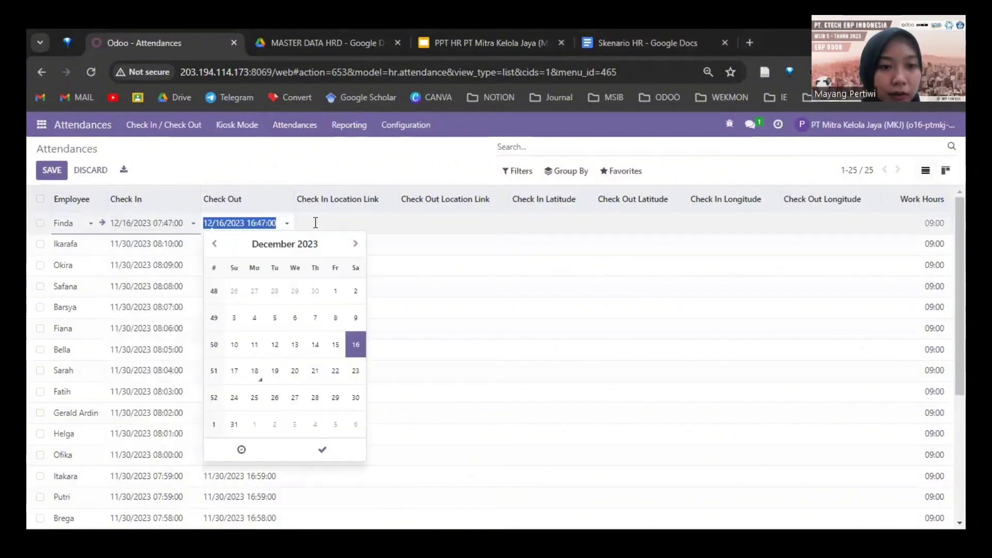
{"action": "left_click", "coordinate": [387, 224]}
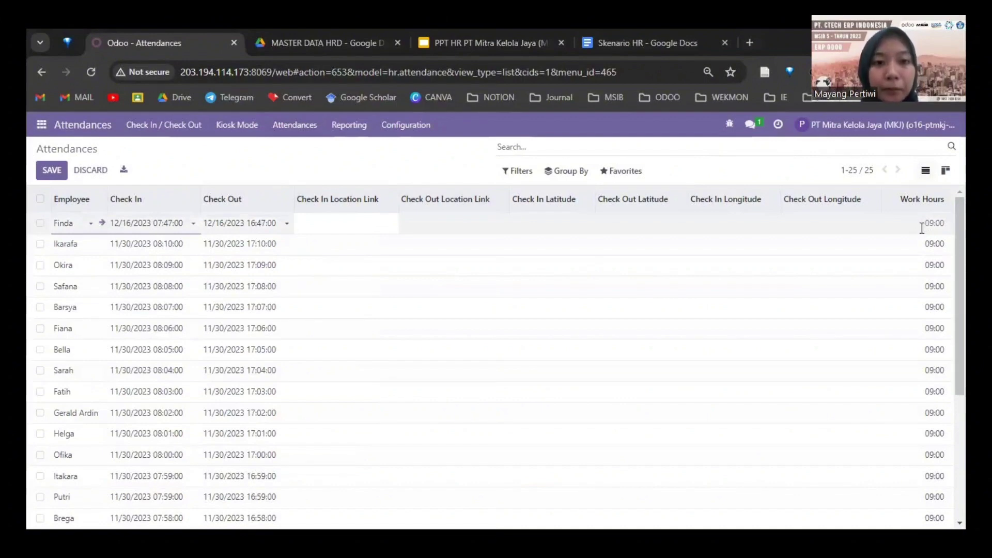
{"action": "left_click", "coordinate": [61, 175]}
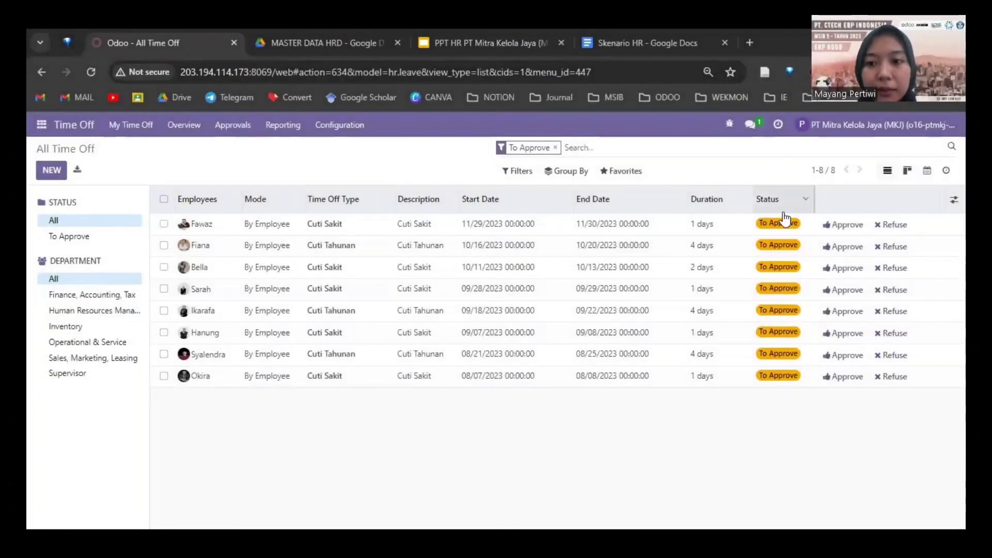
Step: Try approving the employee's sick-leave request, dismissing the insufficient time-off error twice
{"action": "left_click", "coordinate": [845, 227]}
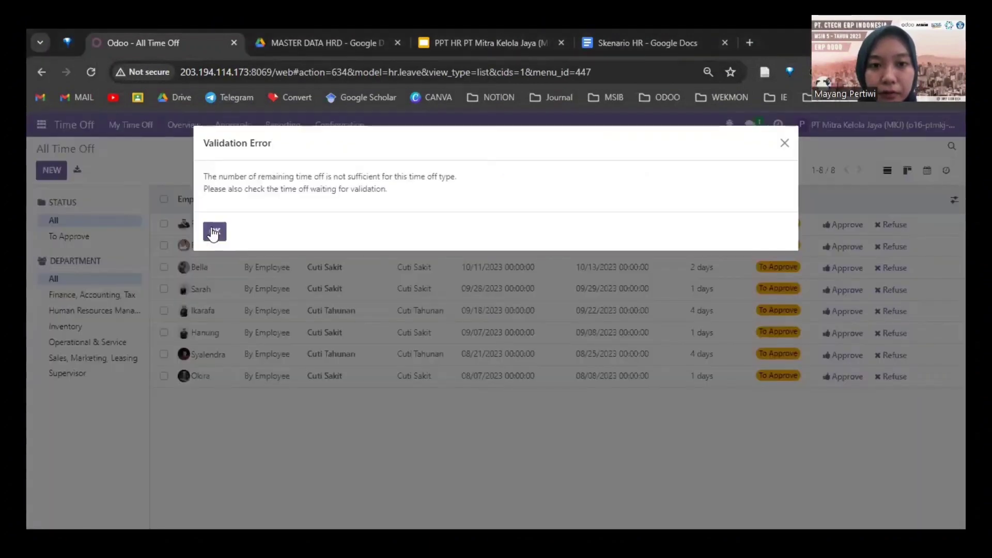
{"action": "left_click", "coordinate": [215, 233]}
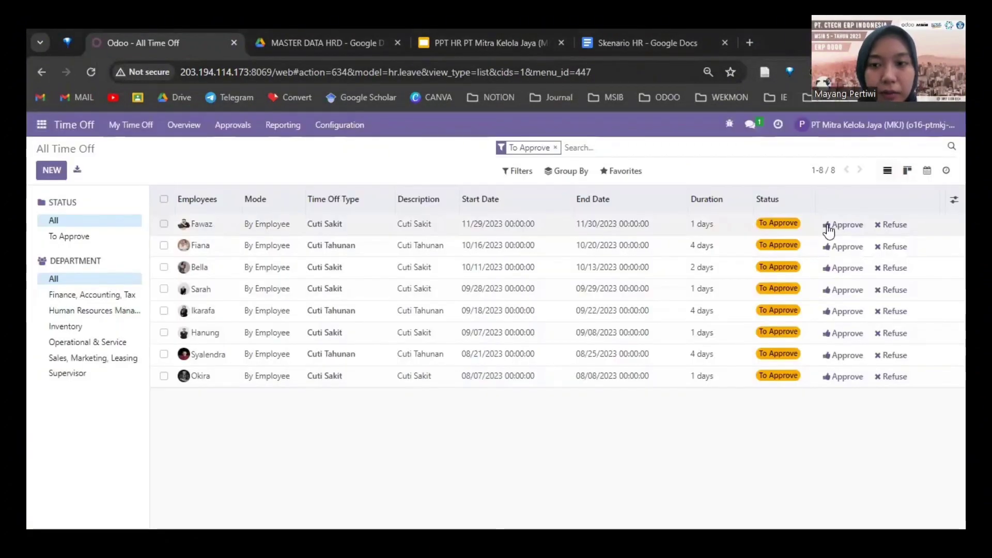
{"action": "left_click", "coordinate": [829, 227]}
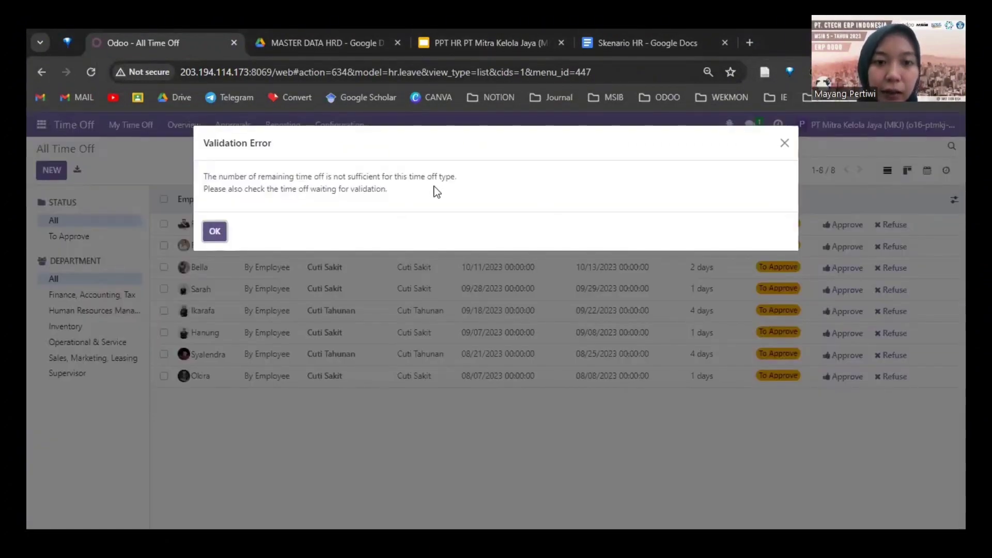
{"action": "left_click", "coordinate": [784, 146]}
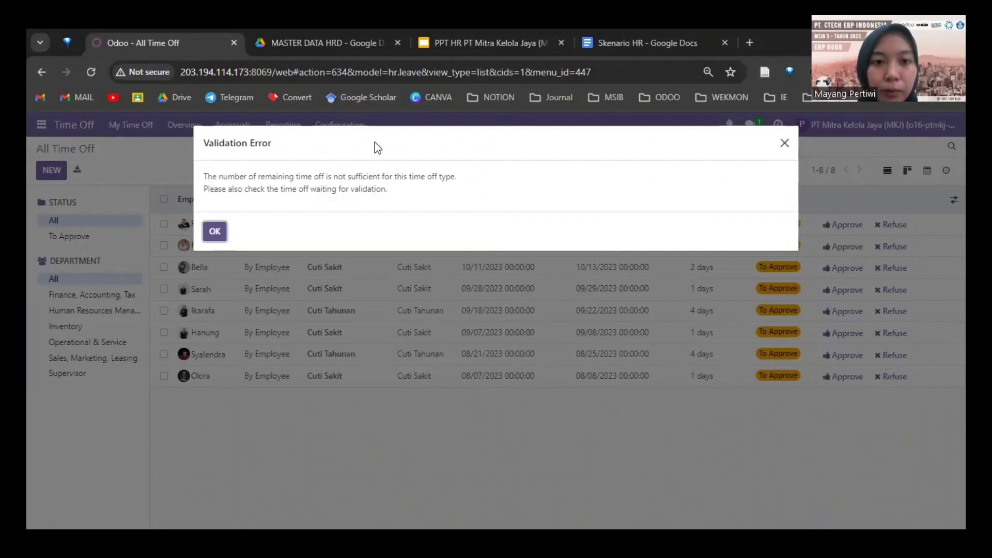
Step: Check the Time Off Types and validate the request as Cuti Tidak Berbayar
{"action": "left_click", "coordinate": [357, 128]}
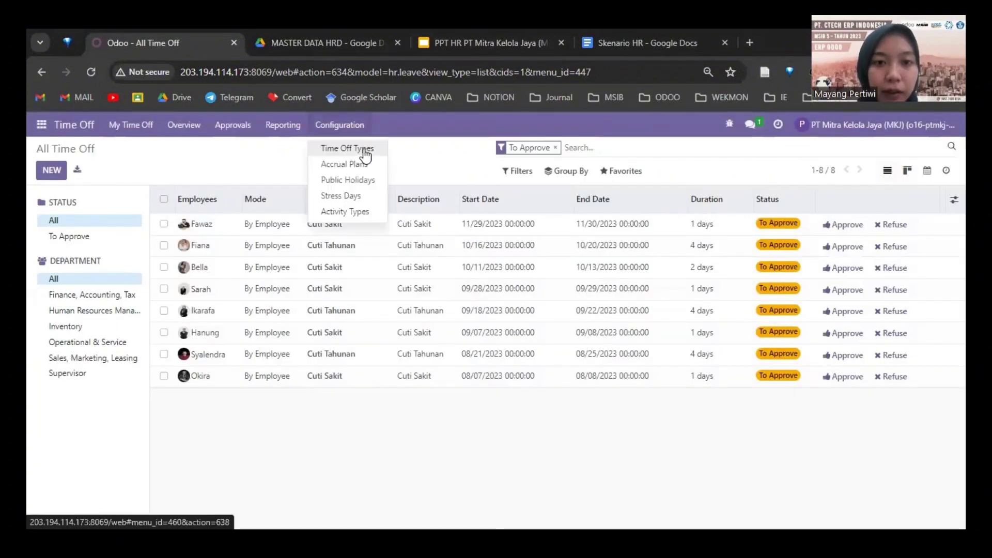
{"action": "left_click", "coordinate": [362, 149]}
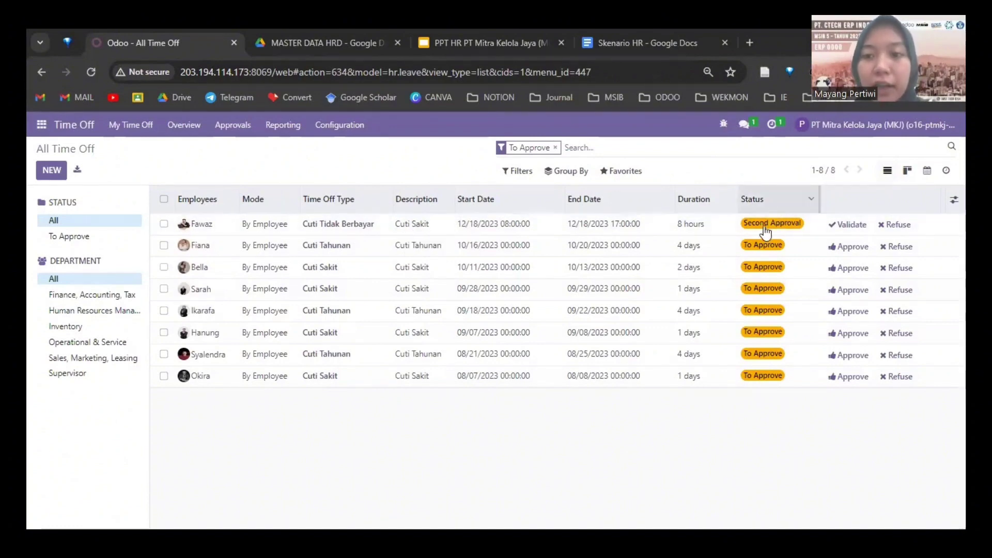
{"action": "left_click", "coordinate": [846, 227]}
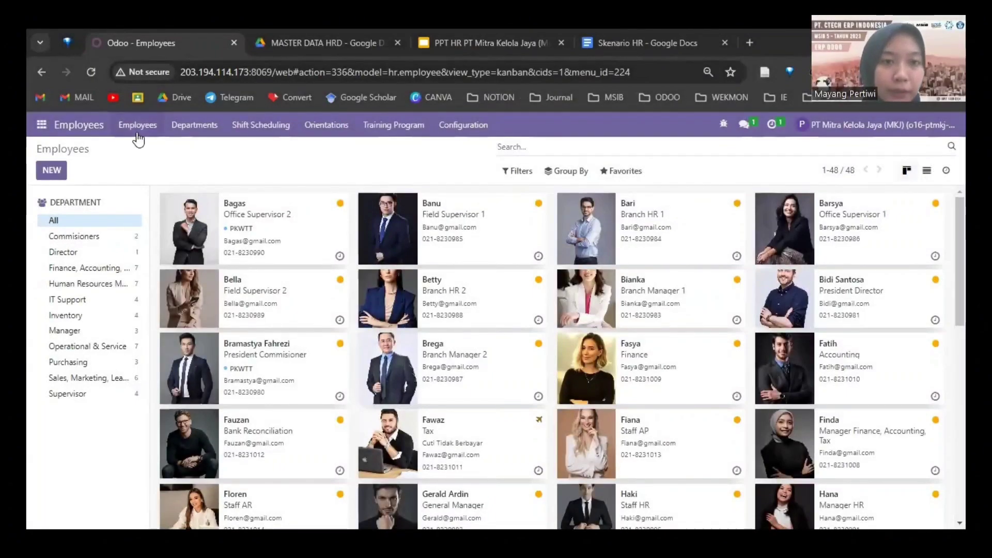
Step: View the Employee Shift Allocations list, then the Shift Change Request list
{"action": "left_click", "coordinate": [284, 128]}
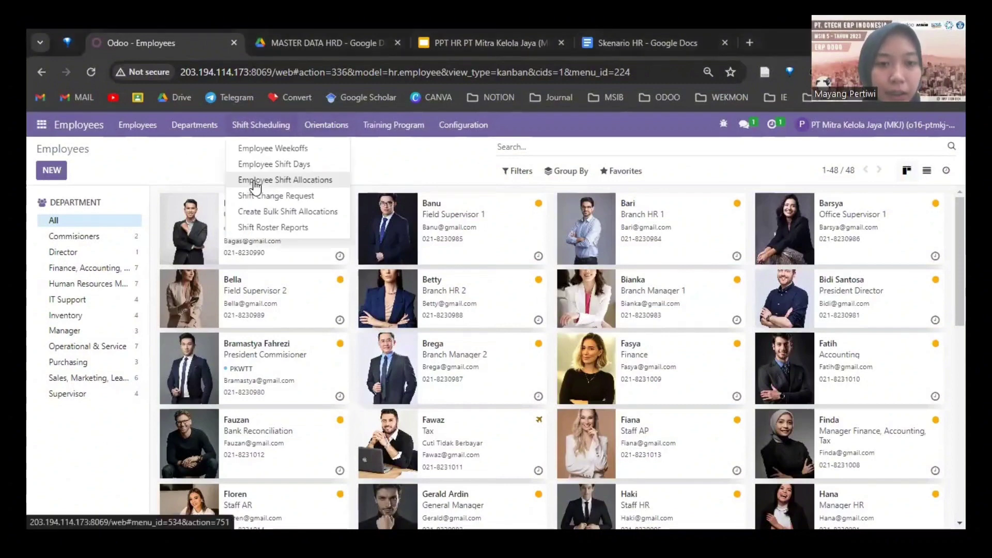
{"action": "left_click", "coordinate": [278, 180]}
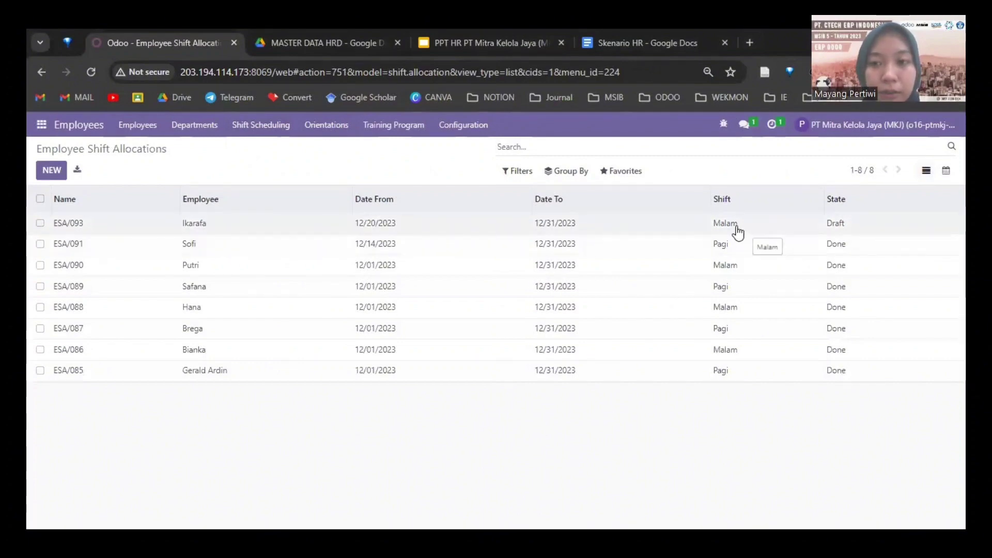
{"action": "left_click", "coordinate": [279, 126]}
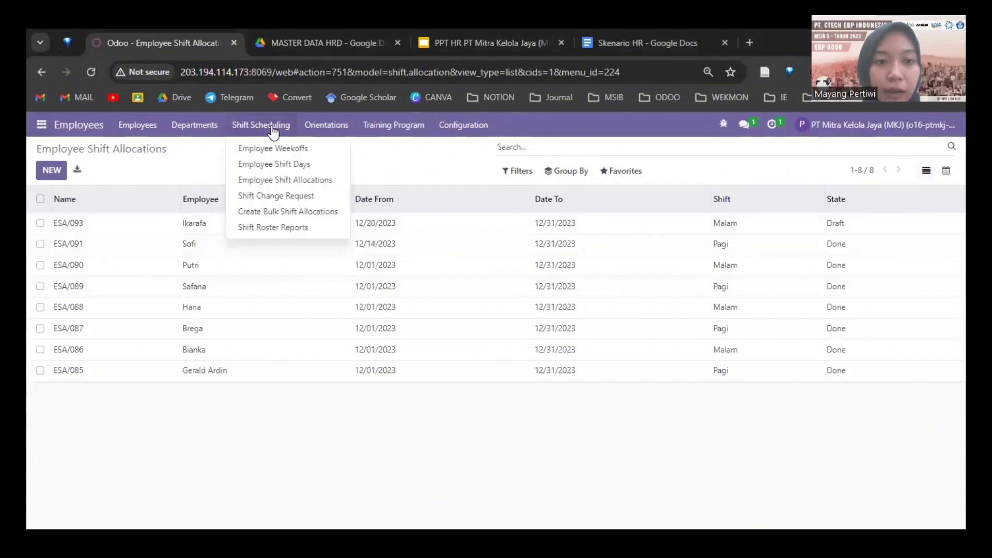
{"action": "left_click", "coordinate": [266, 202]}
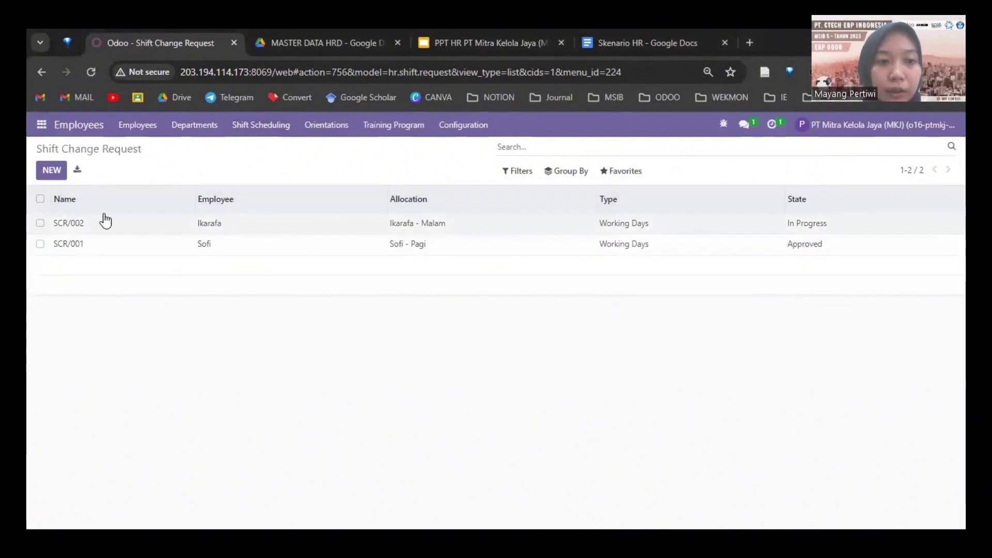
Step: Change SCR/002's responsible person, save the request, and approve it
{"action": "left_click", "coordinate": [212, 228]}
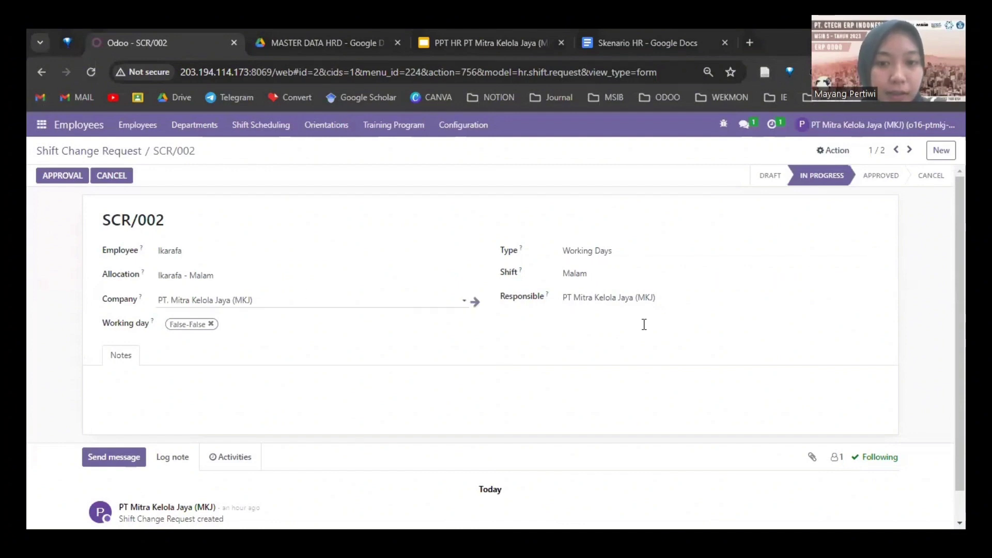
{"action": "left_click", "coordinate": [518, 299]}
{"action": "key", "text": "BackSpace"}
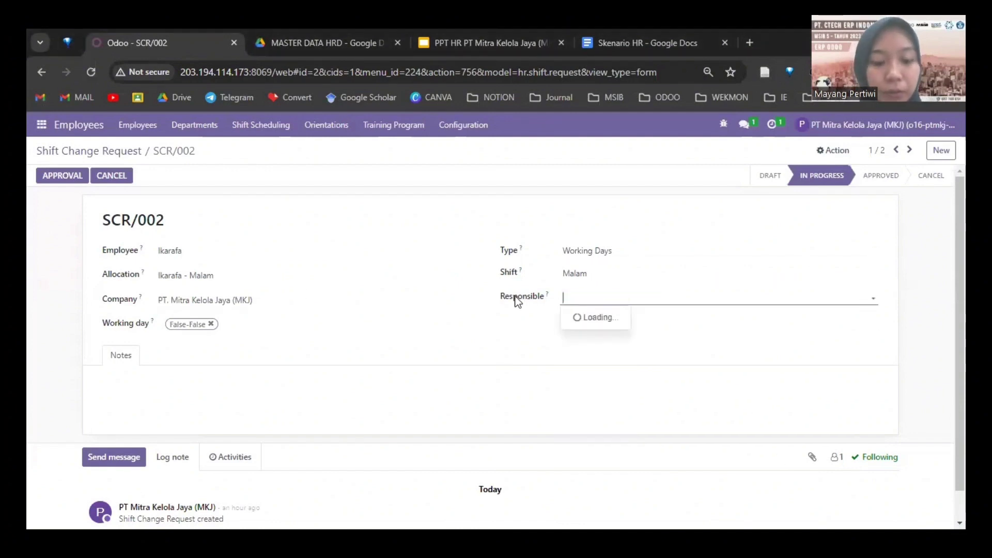
{"action": "type", "text": "Hana"}
{"action": "key", "text": "Return"}
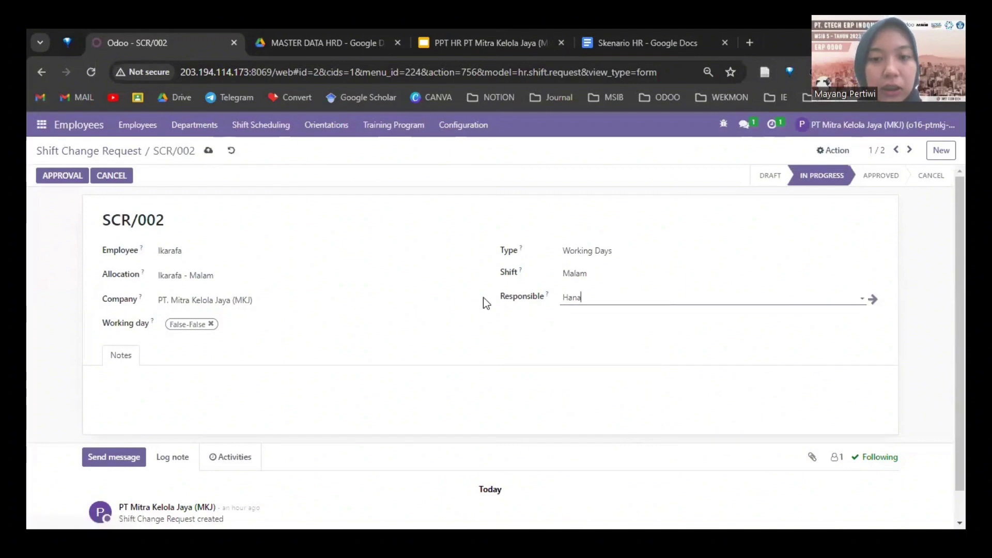
{"action": "left_click", "coordinate": [207, 151]}
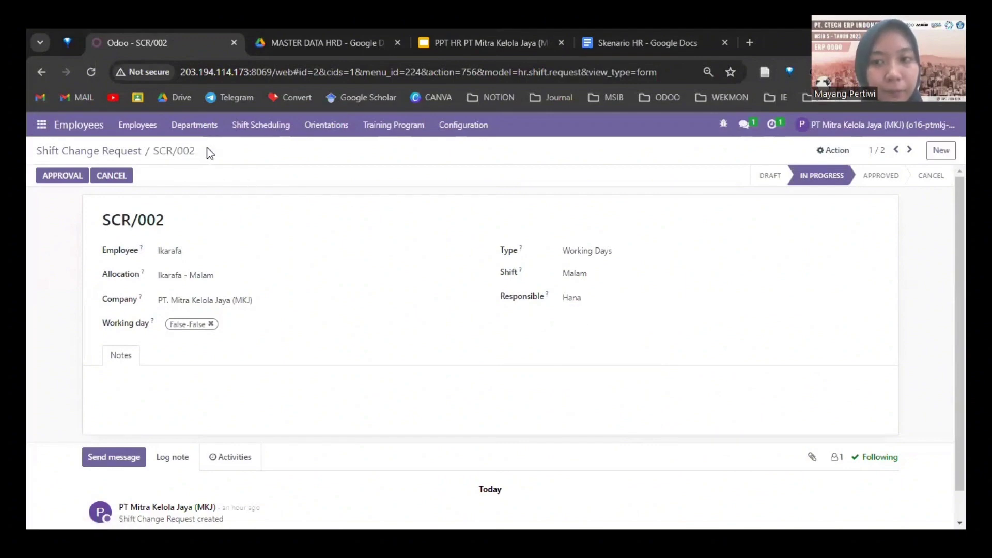
{"action": "mouse_move", "coordinate": [828, 175]}
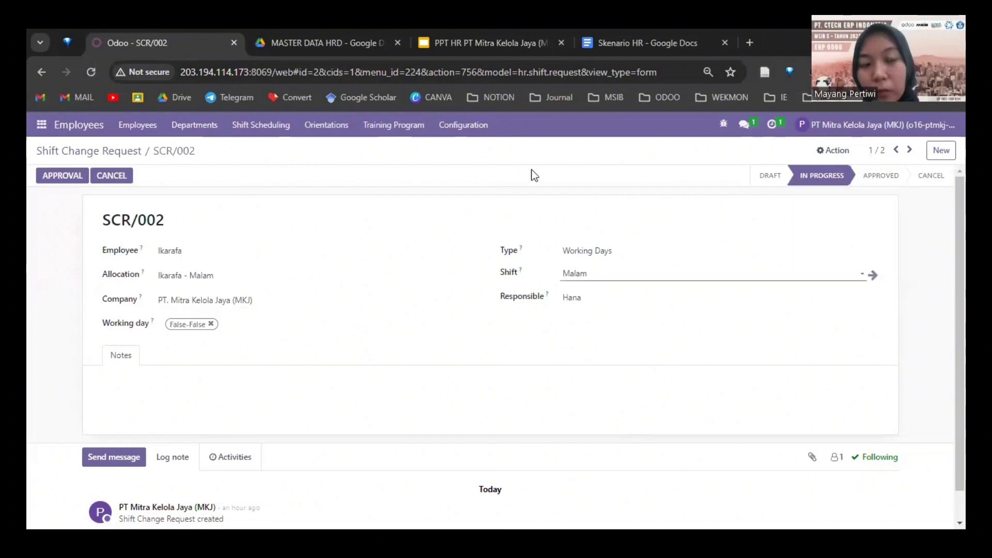
{"action": "left_click", "coordinate": [68, 178]}
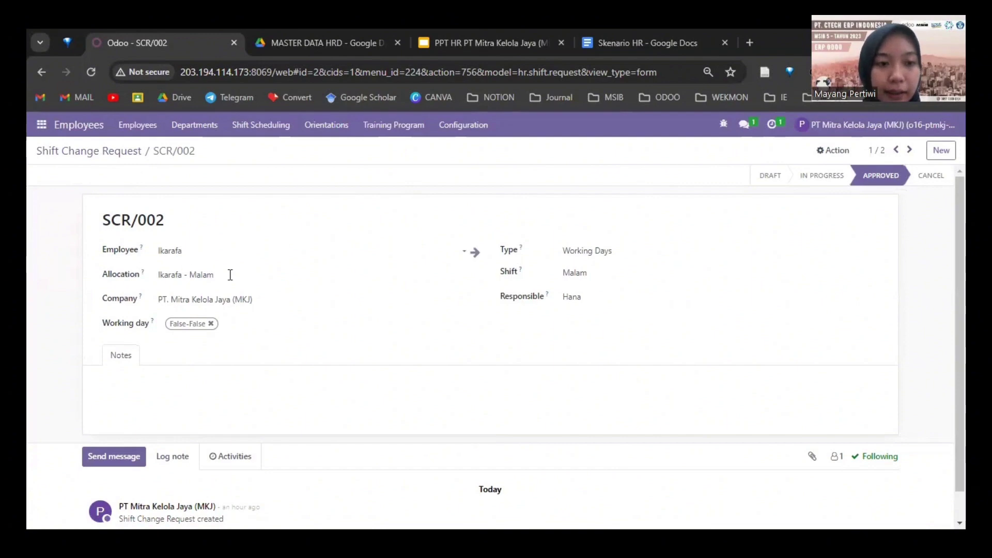
Step: Create a new shift allocation: Malam shift, Night type, from 12/20/2023 to 12/20/2023
{"action": "left_click", "coordinate": [277, 128]}
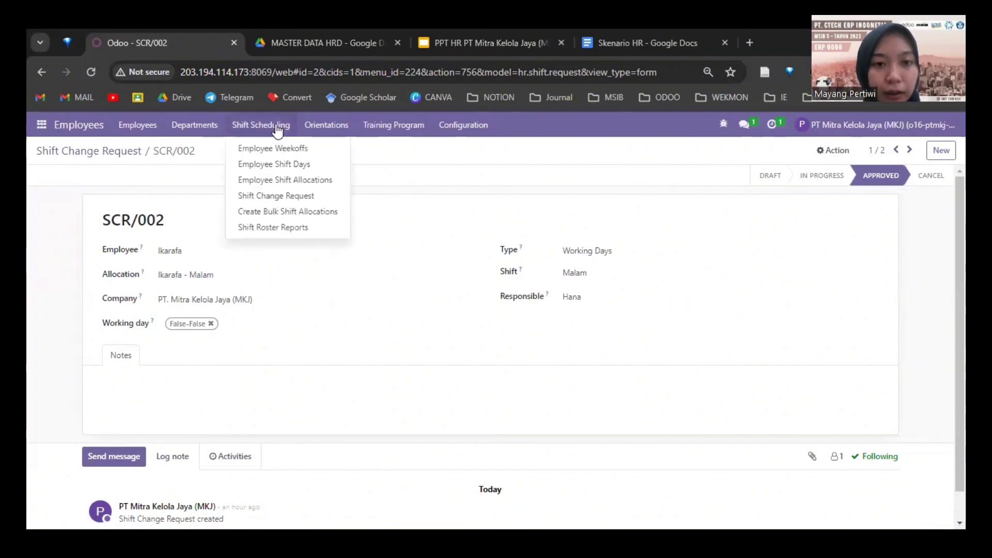
{"action": "left_click", "coordinate": [276, 178]}
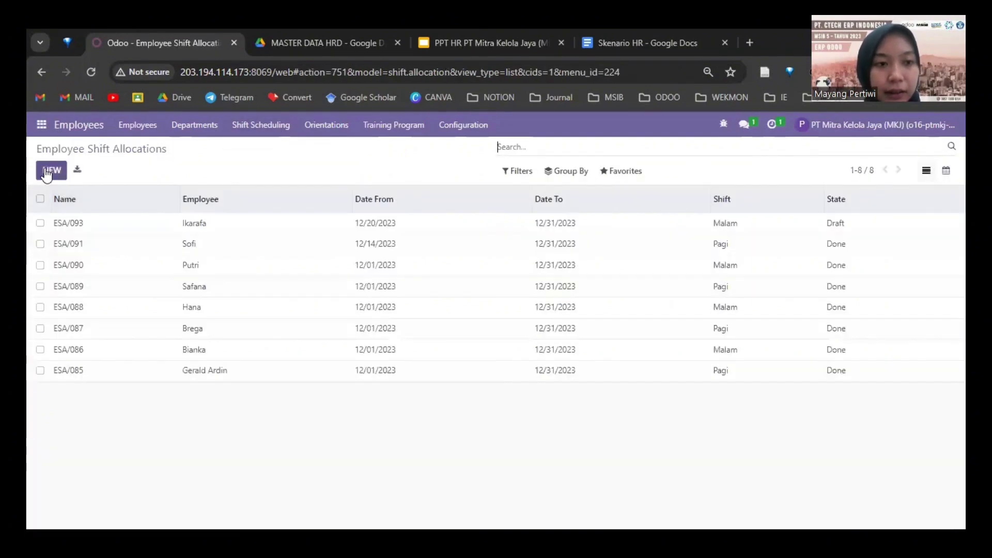
{"action": "left_click", "coordinate": [48, 171]}
{"action": "left_click", "coordinate": [179, 251]}
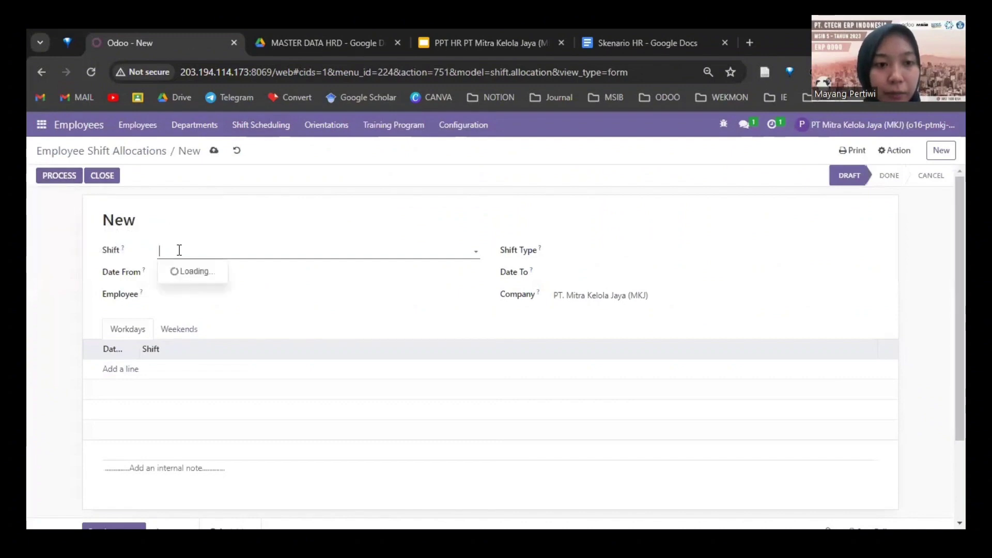
{"action": "left_click", "coordinate": [188, 287]}
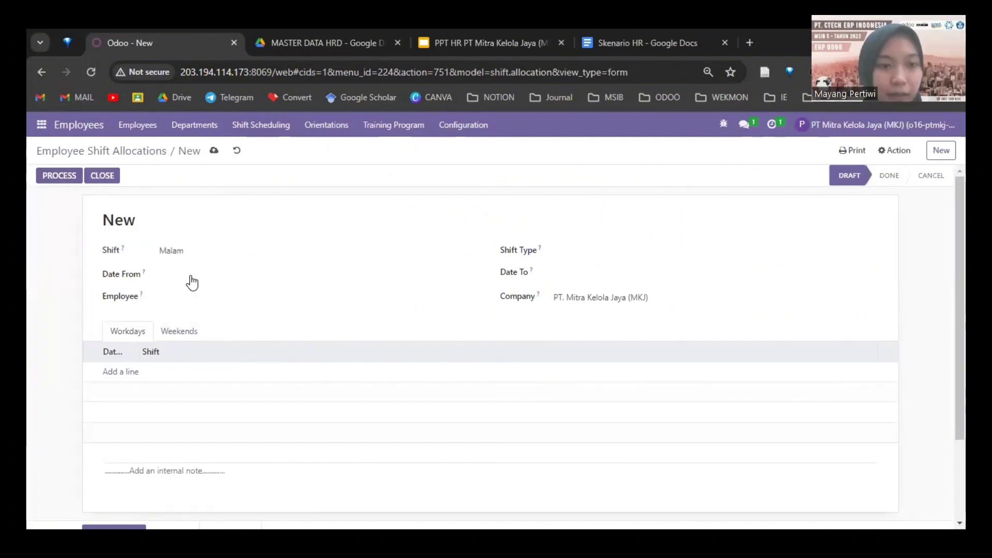
{"action": "left_click", "coordinate": [190, 279]}
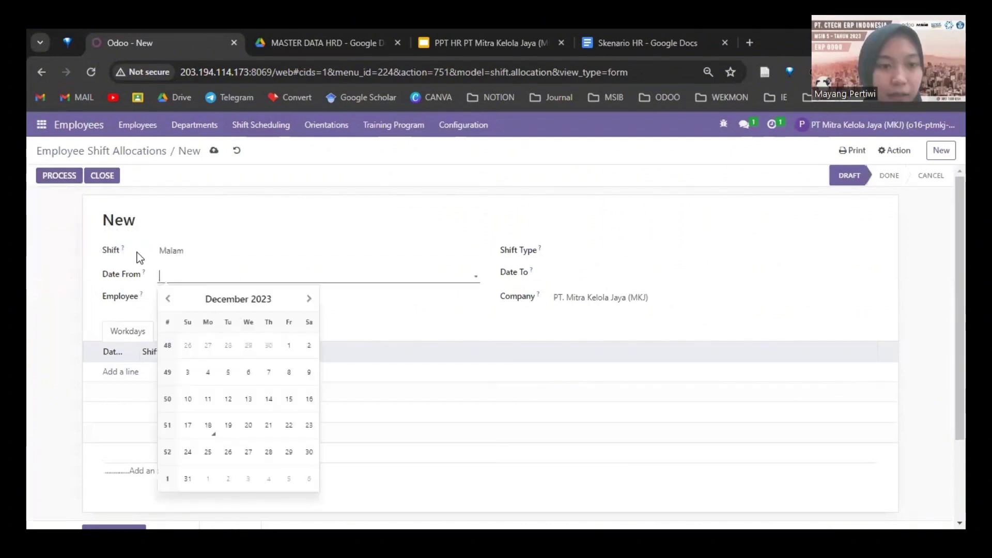
{"action": "left_click", "coordinate": [248, 425]}
{"action": "left_click", "coordinate": [574, 250]}
{"action": "left_click", "coordinate": [579, 286]}
{"action": "left_click", "coordinate": [576, 275]}
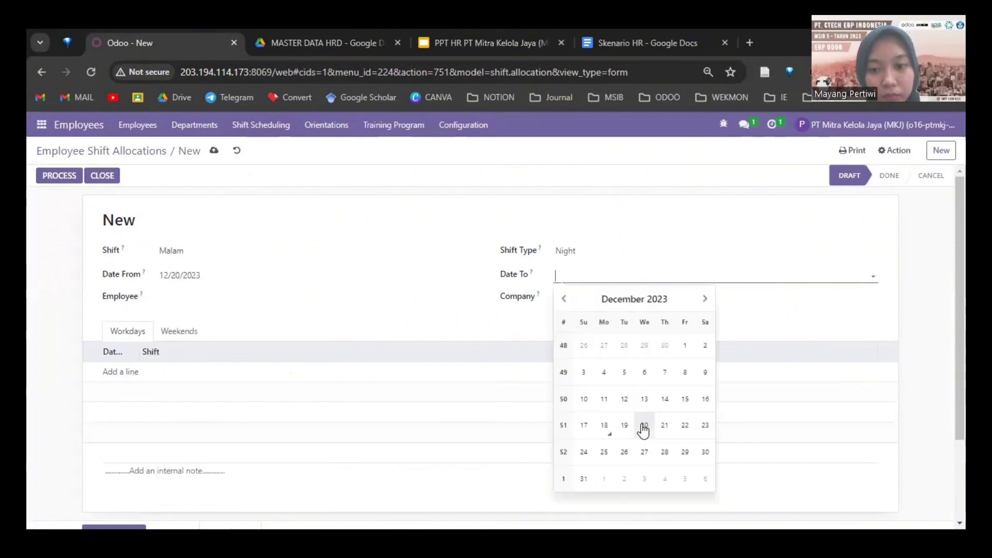
{"action": "left_click", "coordinate": [642, 428]}
Step: Assign the employee, process the allocation to Done, and return to the allocations list
{"action": "left_click", "coordinate": [188, 298]}
{"action": "type", "text": "Saver"}
{"action": "left_click", "coordinate": [181, 319]}
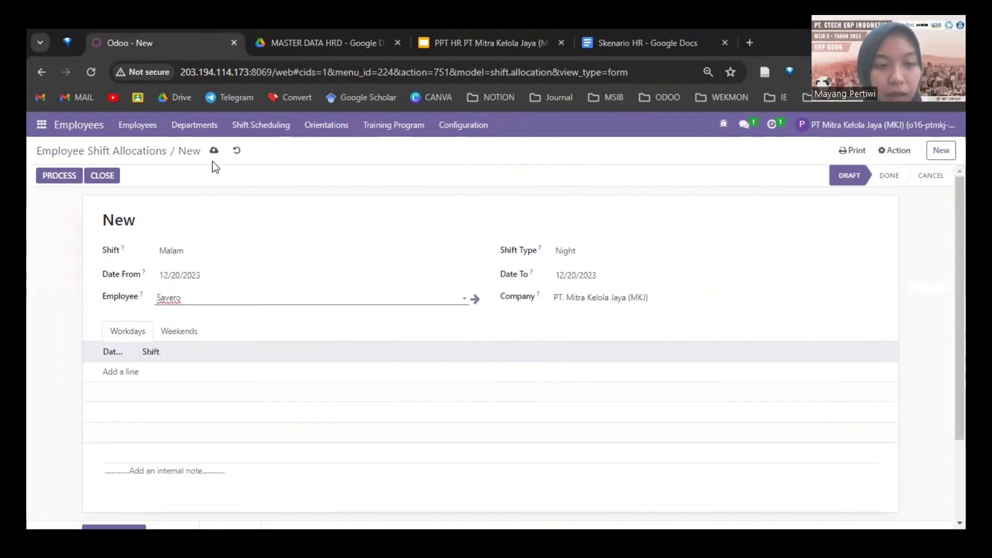
{"action": "left_click", "coordinate": [57, 174]}
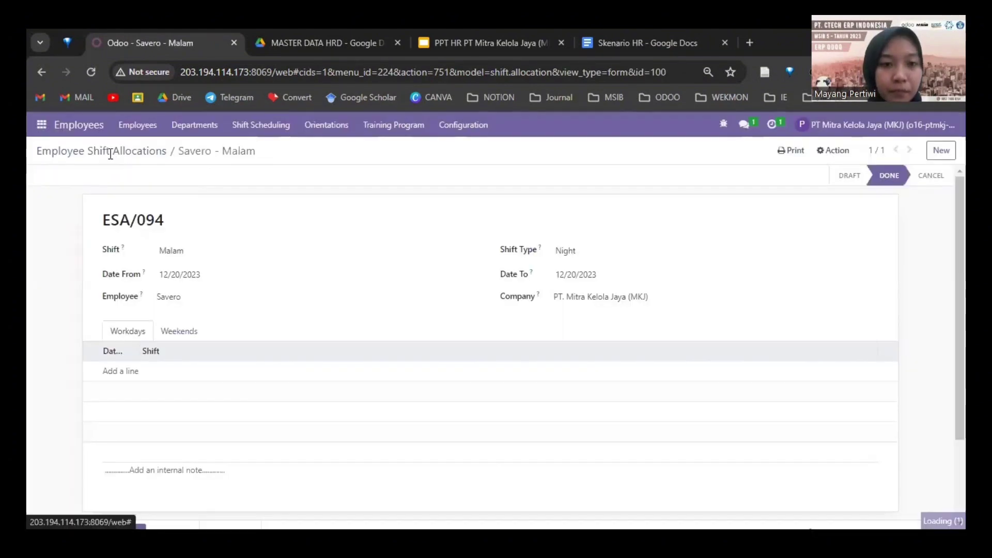
{"action": "left_click", "coordinate": [107, 151]}
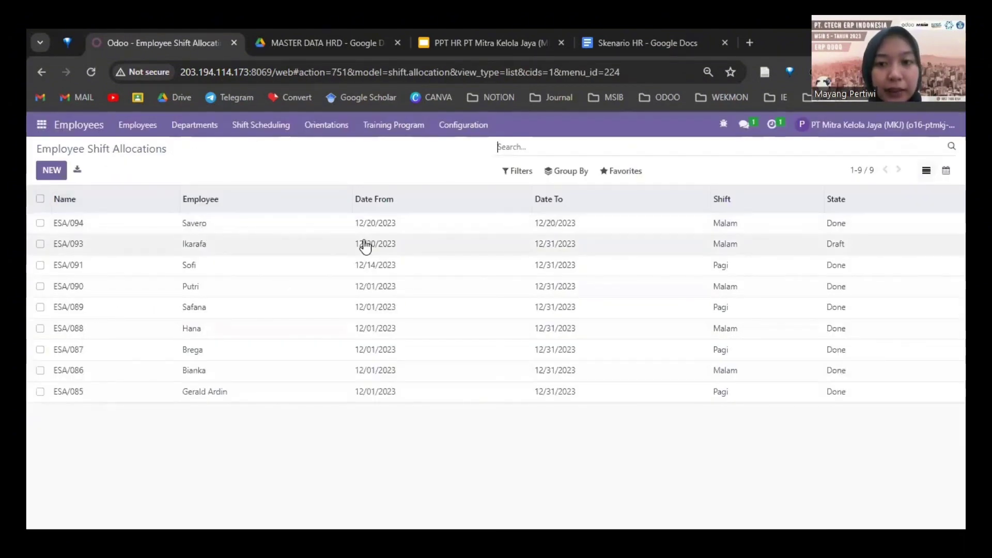
Step: Show December 2023 allocations on a calendar filtered to only the new allocation's employee
{"action": "left_click", "coordinate": [945, 172]}
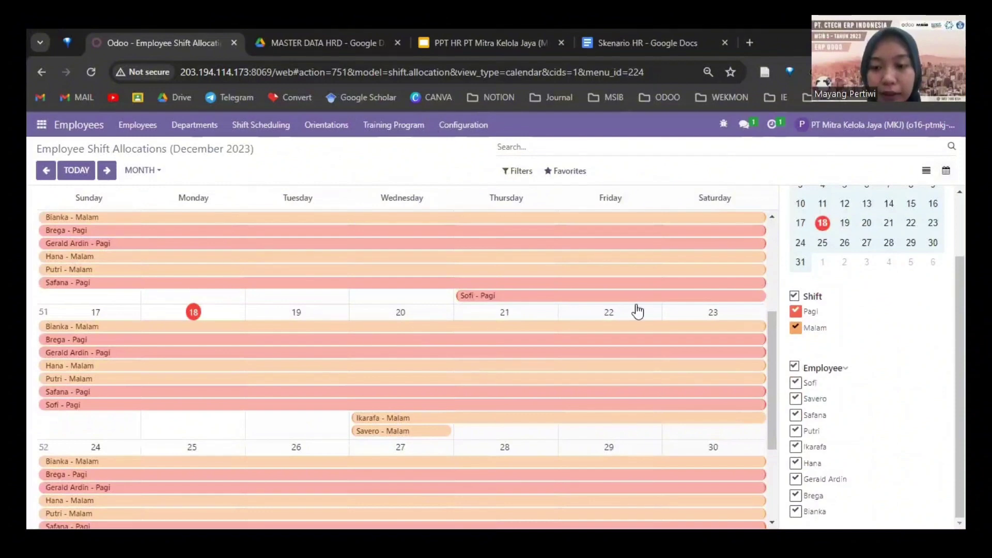
{"action": "left_click", "coordinate": [795, 367]}
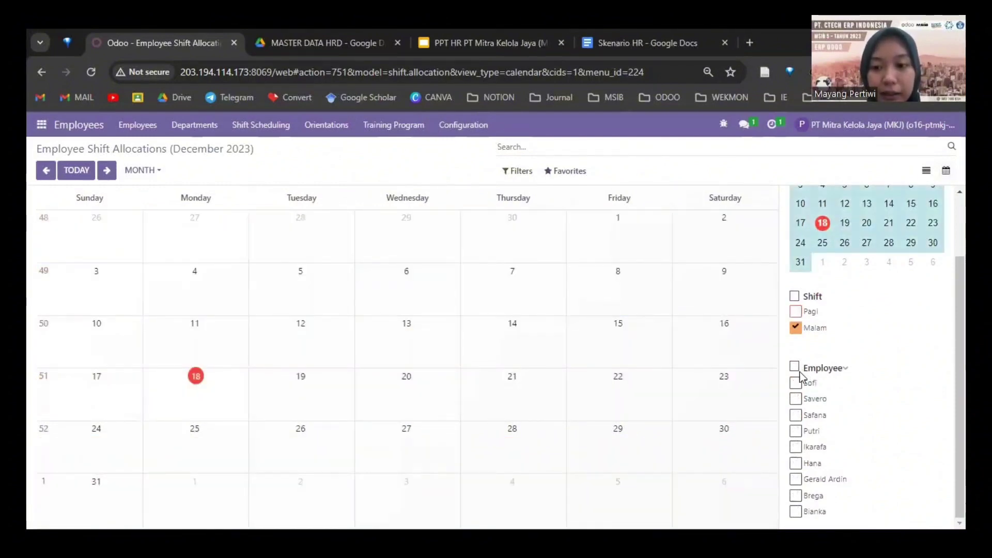
{"action": "left_click", "coordinate": [796, 399]}
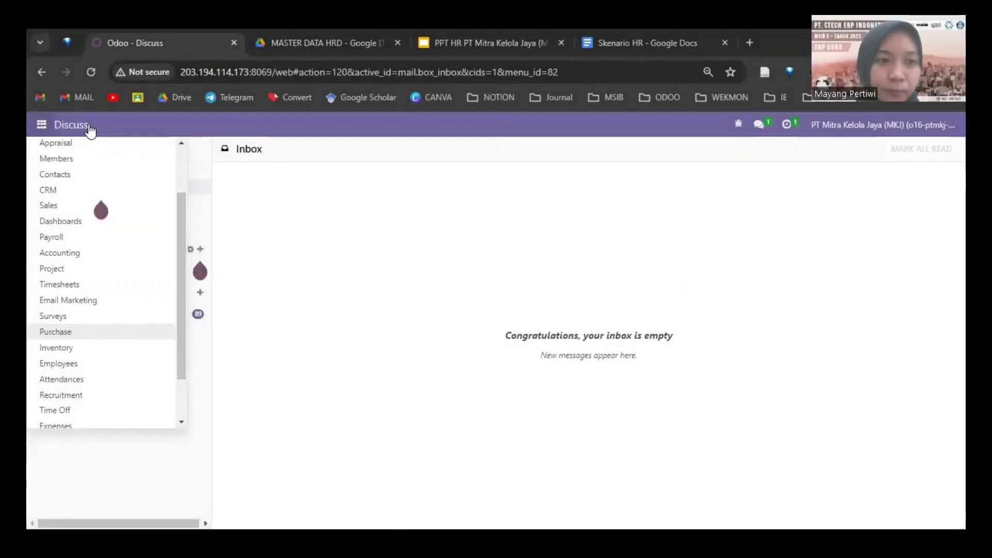
Step: From the Expenses app, open the Expenses Analysis chart and click its light blue bar to list that one expense
{"action": "scroll", "coordinate": [52, 421], "scroll_direction": "down", "scroll_amount": 1}
{"action": "left_click", "coordinate": [52, 420]}
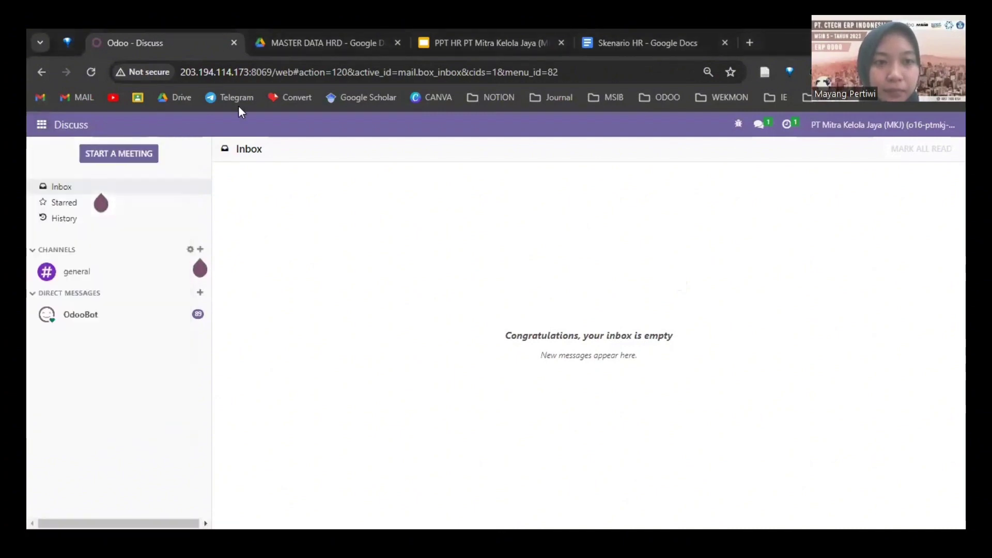
{"action": "left_click", "coordinate": [257, 128]}
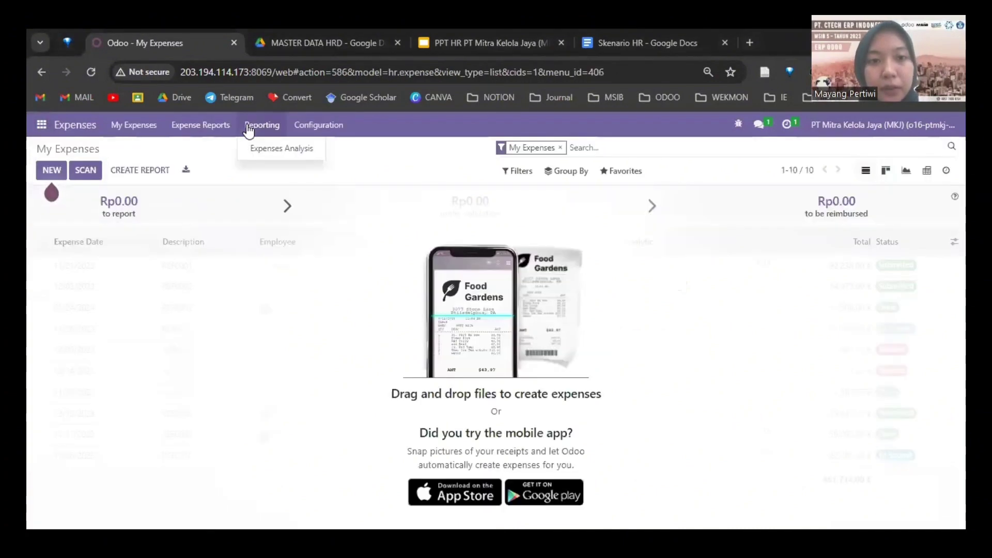
{"action": "left_click", "coordinate": [273, 151]}
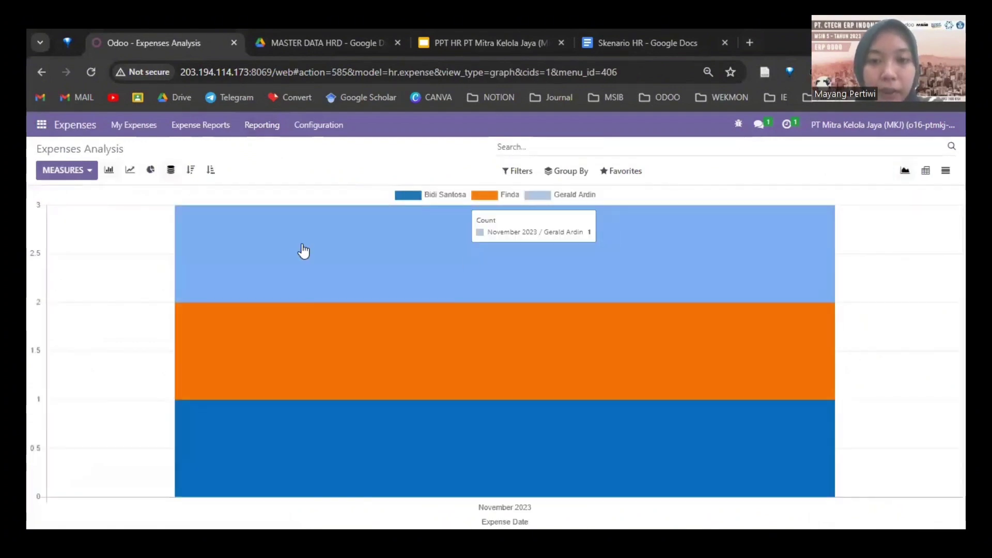
{"action": "left_click", "coordinate": [621, 236]}
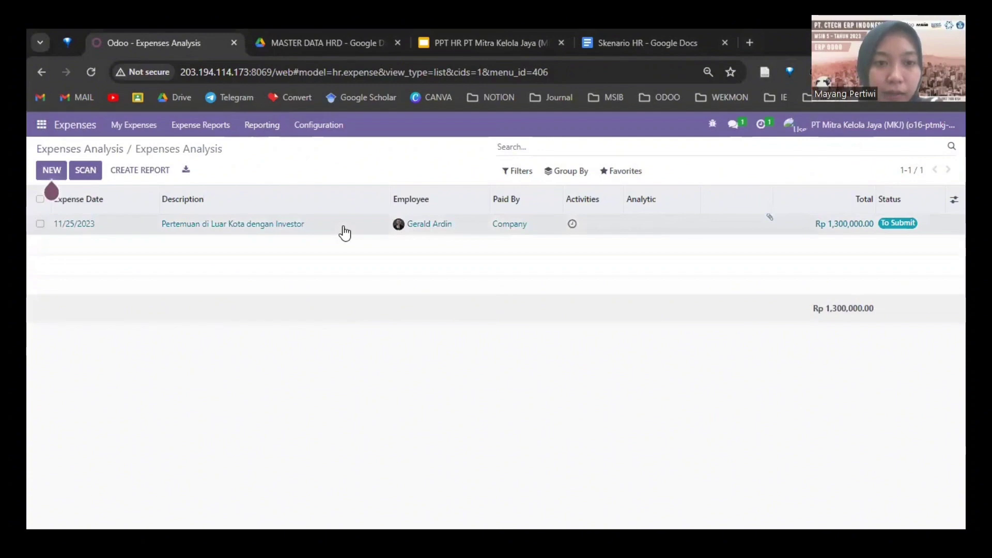
Step: Open the investor meeting expense and keep its Travel & Accommodation category
{"action": "left_click", "coordinate": [367, 218]}
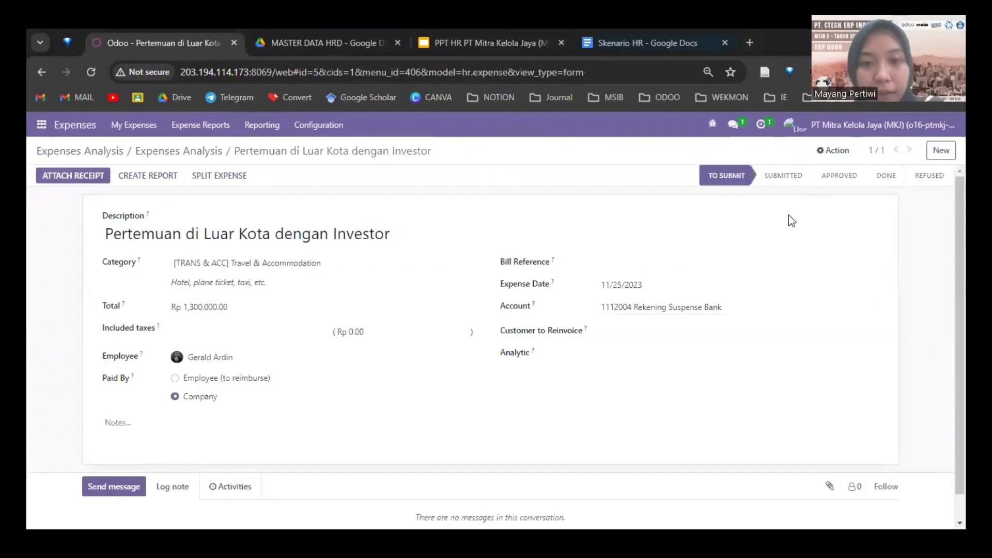
{"action": "scroll", "coordinate": [295, 261], "scroll_direction": "down", "scroll_amount": 1}
{"action": "scroll", "coordinate": [124, 233], "scroll_direction": "up", "scroll_amount": 1}
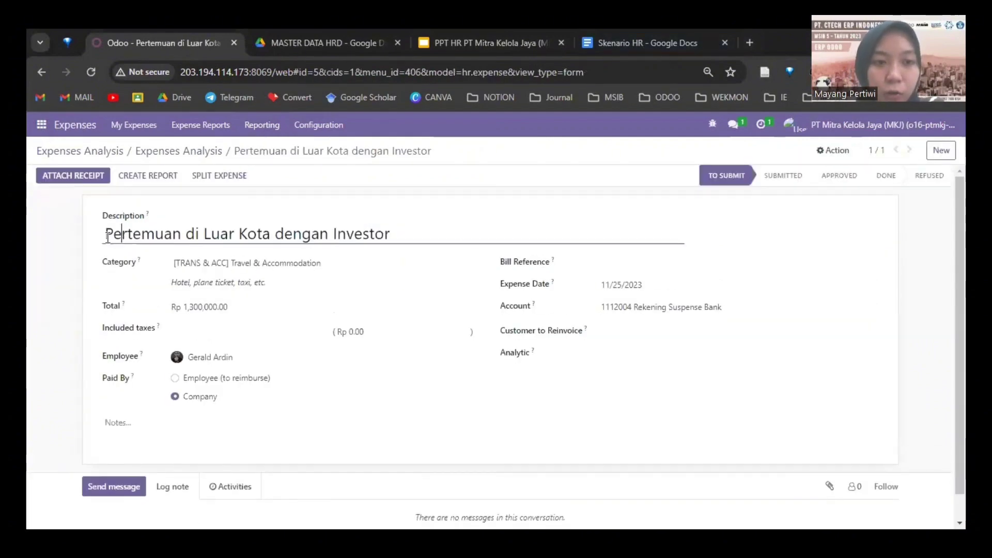
{"action": "left_click_drag", "start_coordinate": [105, 234], "coordinate": [392, 236]}
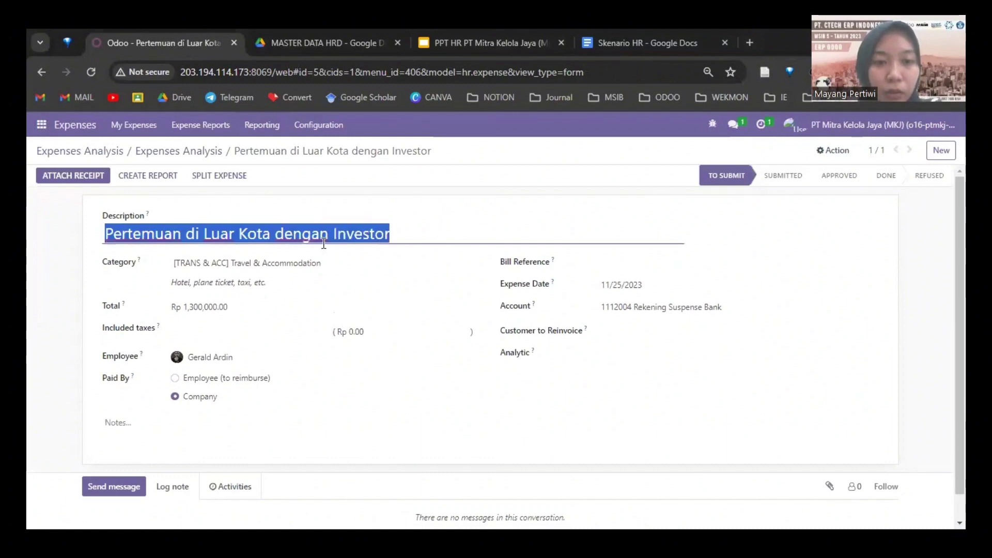
{"action": "left_click", "coordinate": [329, 269]}
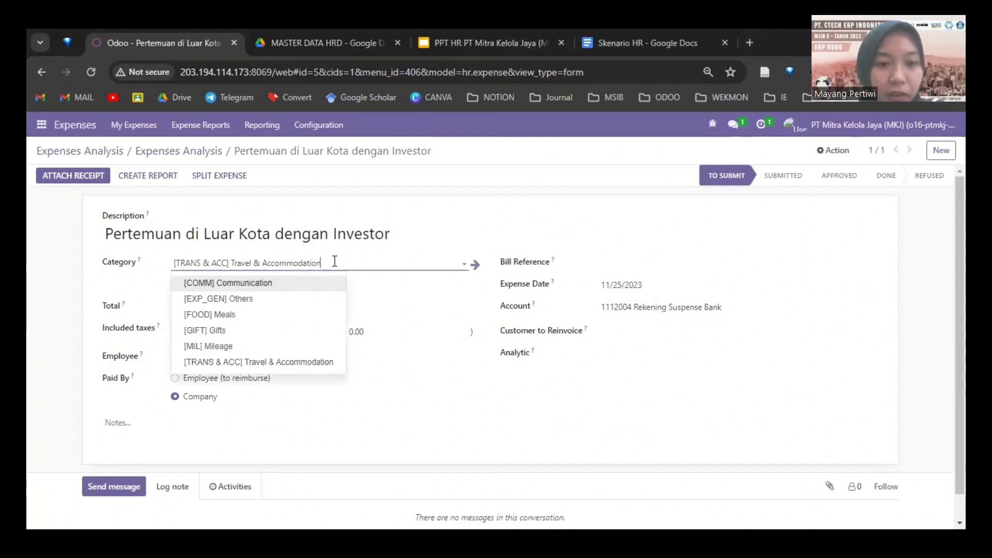
{"action": "left_click", "coordinate": [335, 262]}
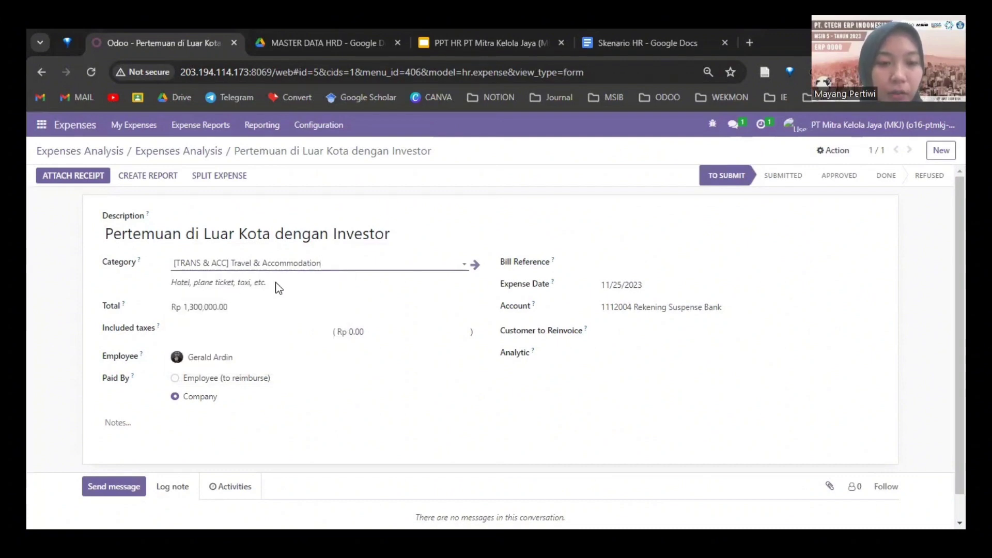
{"action": "left_click", "coordinate": [273, 314]}
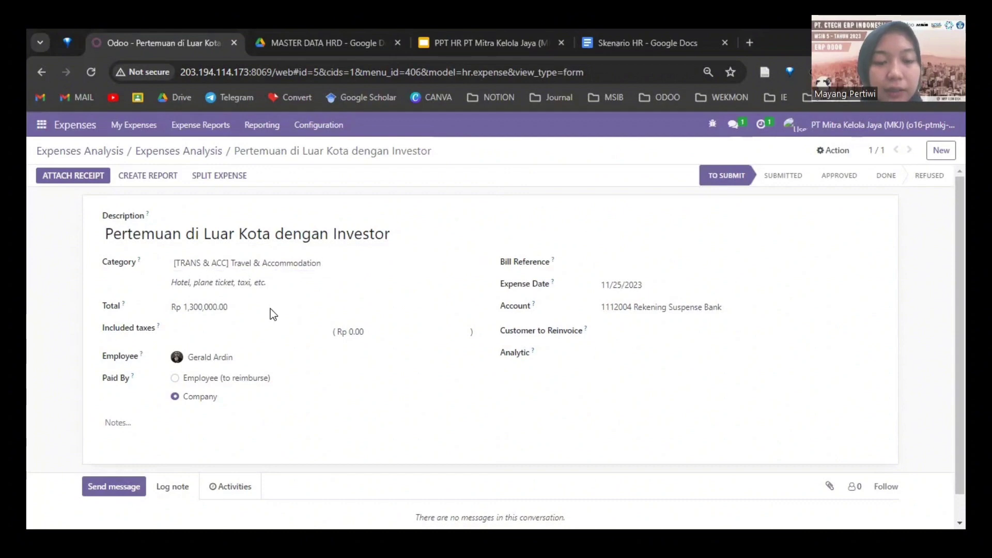
Step: Check the expense's employee and account, then attach the receipt file
{"action": "left_click", "coordinate": [238, 358]}
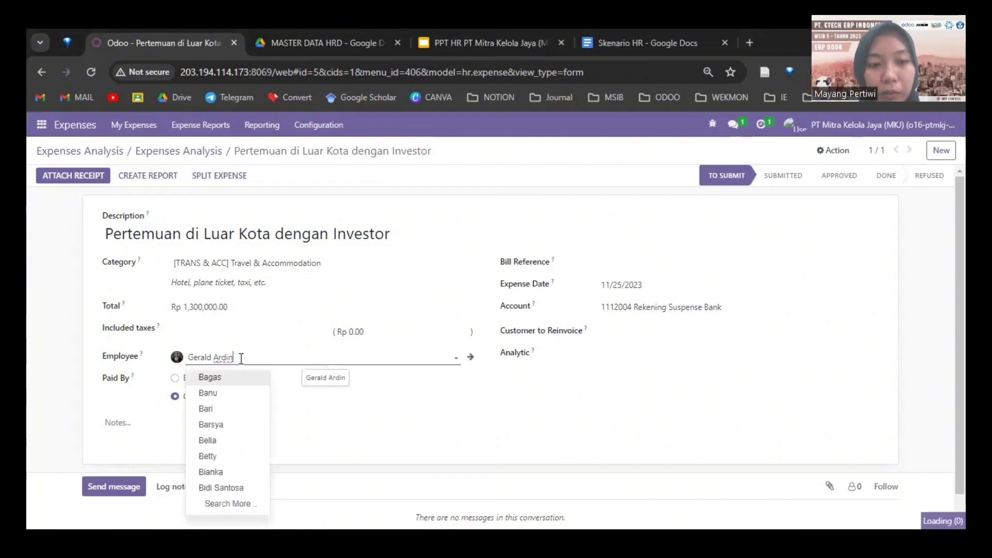
{"action": "left_click", "coordinate": [239, 358]}
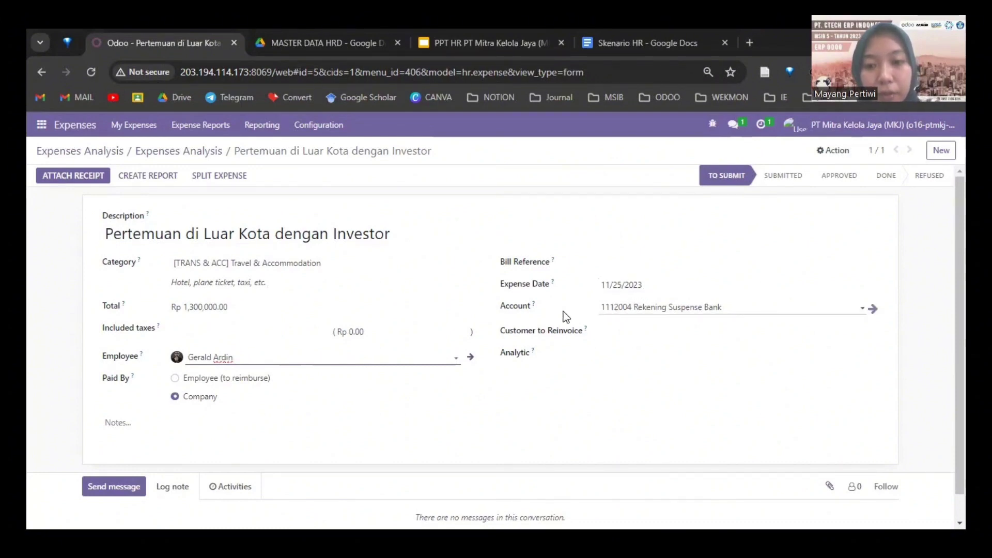
{"action": "left_click", "coordinate": [624, 308]}
{"action": "left_click", "coordinate": [728, 309]}
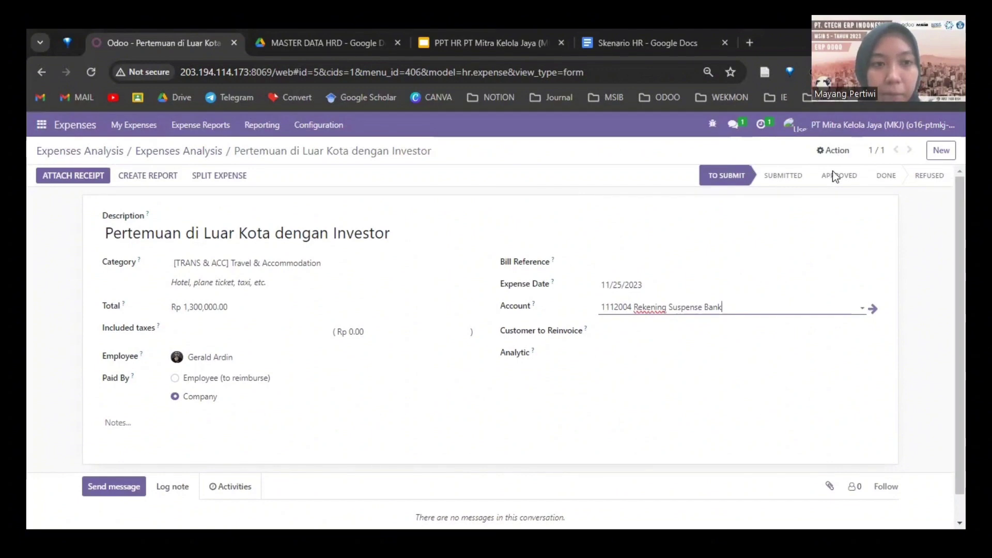
{"action": "left_click", "coordinate": [79, 177]}
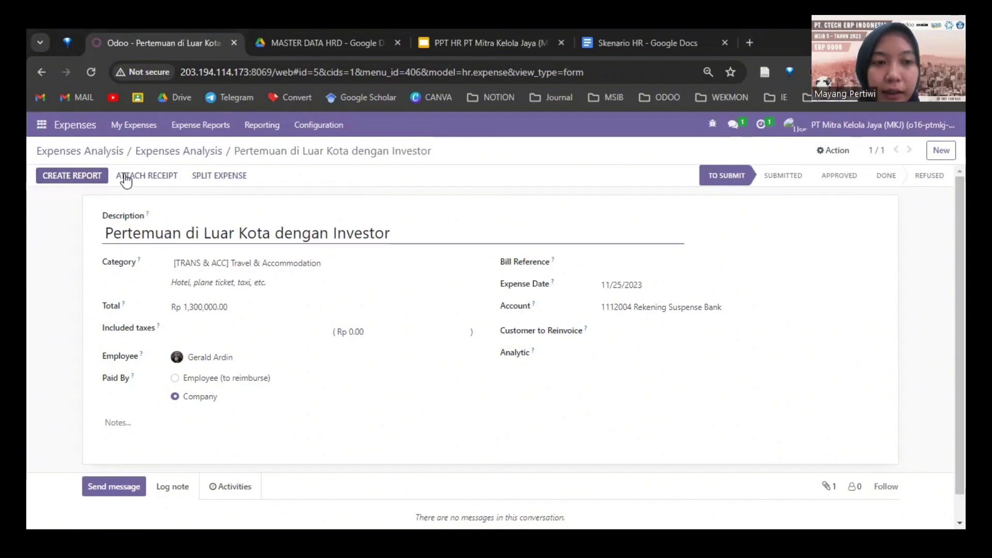
Step: Create an expense report, submit it to the manager, approve it and post its journal entries
{"action": "left_click", "coordinate": [77, 177]}
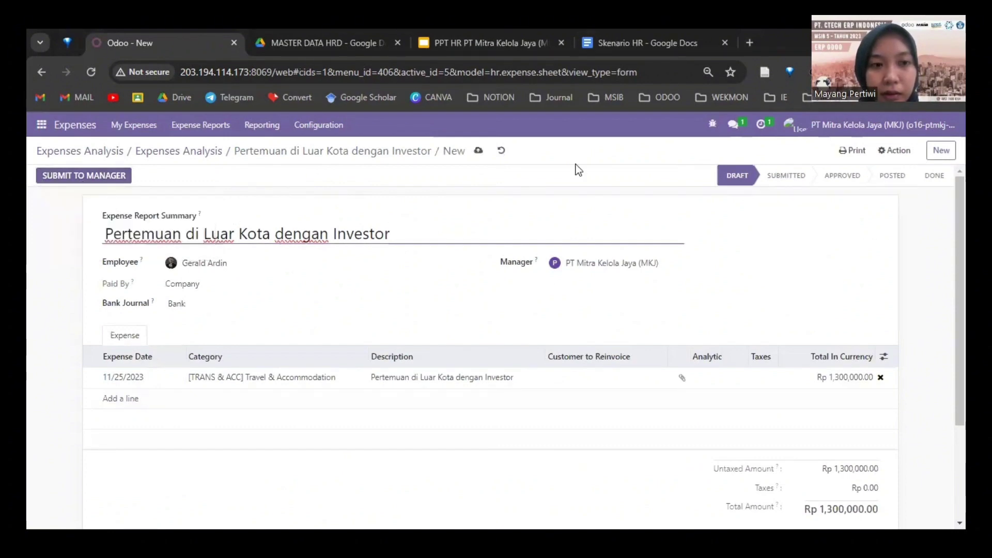
{"action": "left_click", "coordinate": [107, 176]}
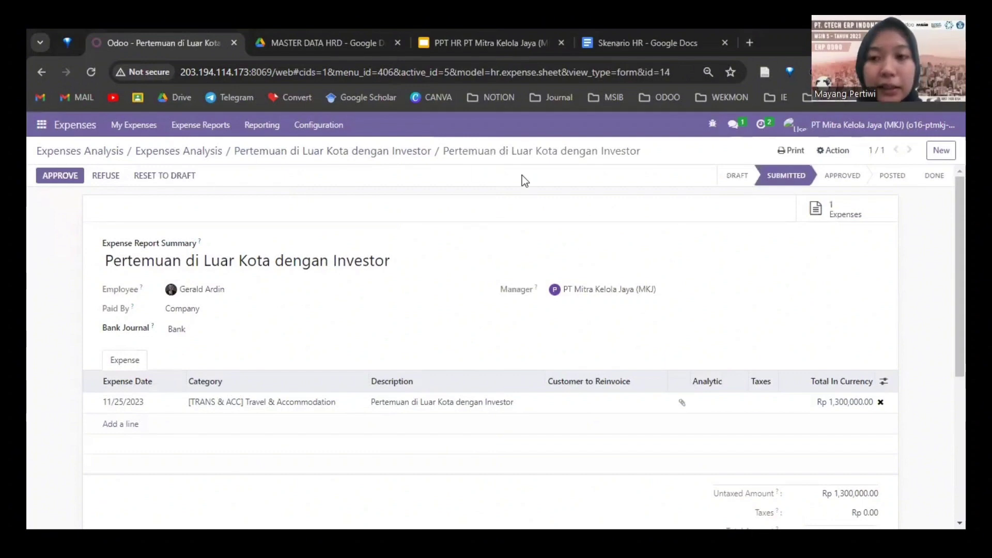
{"action": "left_click", "coordinate": [60, 175]}
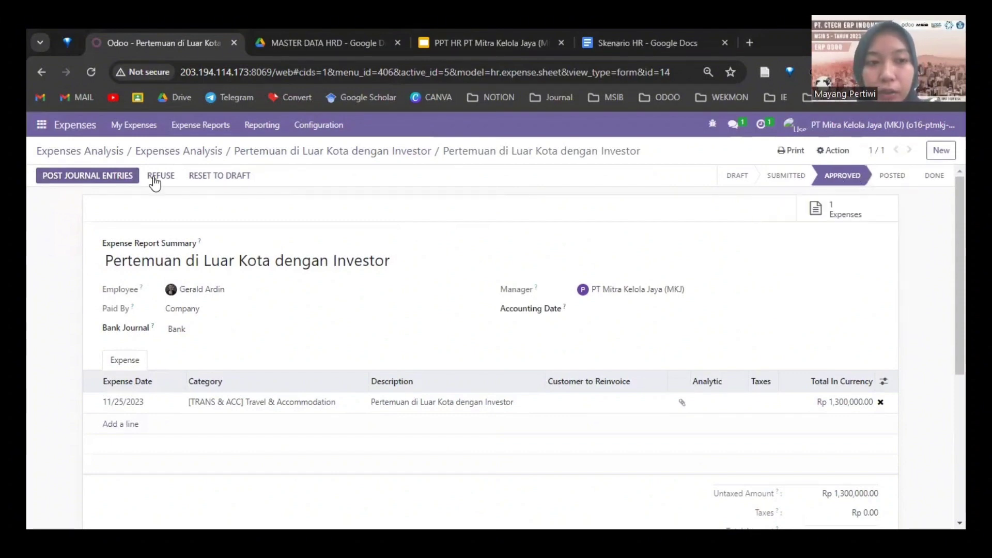
{"action": "left_click", "coordinate": [118, 176]}
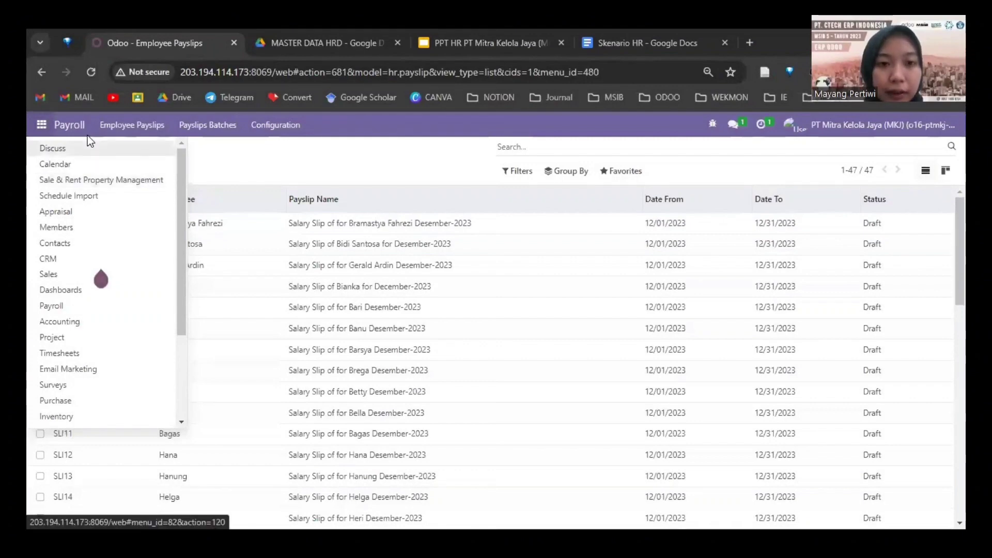
Step: Dismiss the app menu to reveal the 47 Draft December 2023 payslips
{"action": "left_click", "coordinate": [42, 125]}
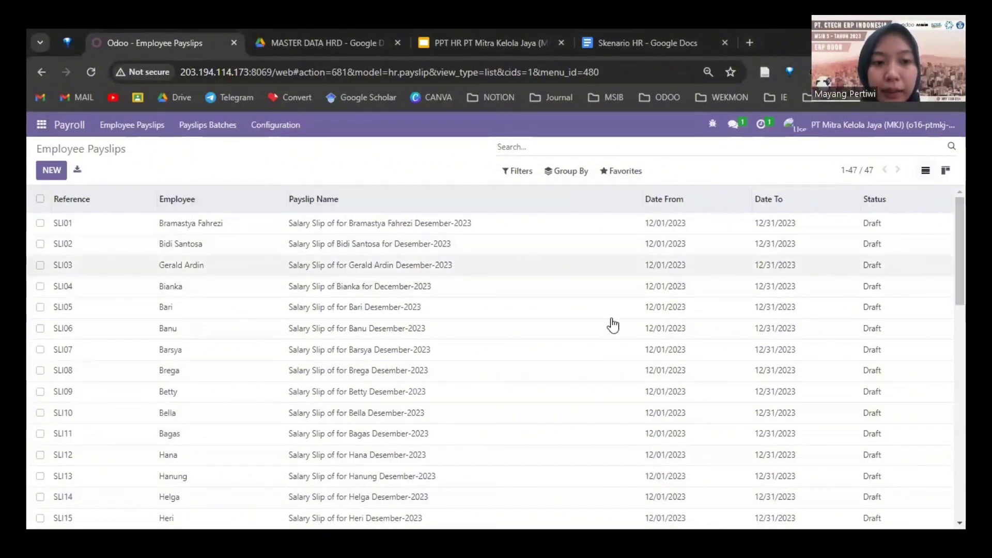
Step: Open payslip SLI04 and review its Salary Computation, Salary Rule Category and Accounting Information tabs
{"action": "left_click", "coordinate": [178, 294]}
{"action": "scroll", "coordinate": [444, 274], "scroll_direction": "down", "scroll_amount": 3}
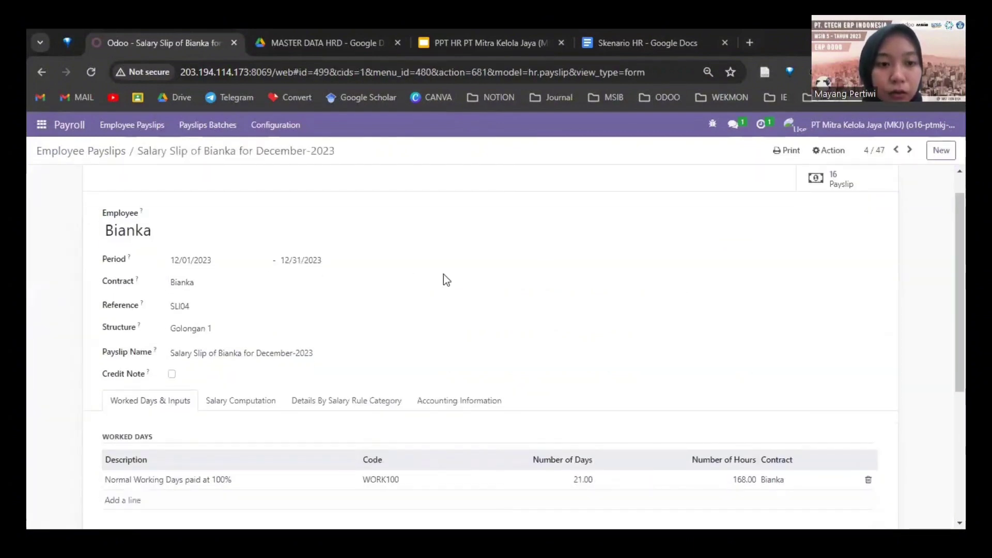
{"action": "scroll", "coordinate": [284, 256], "scroll_direction": "up", "scroll_amount": 1}
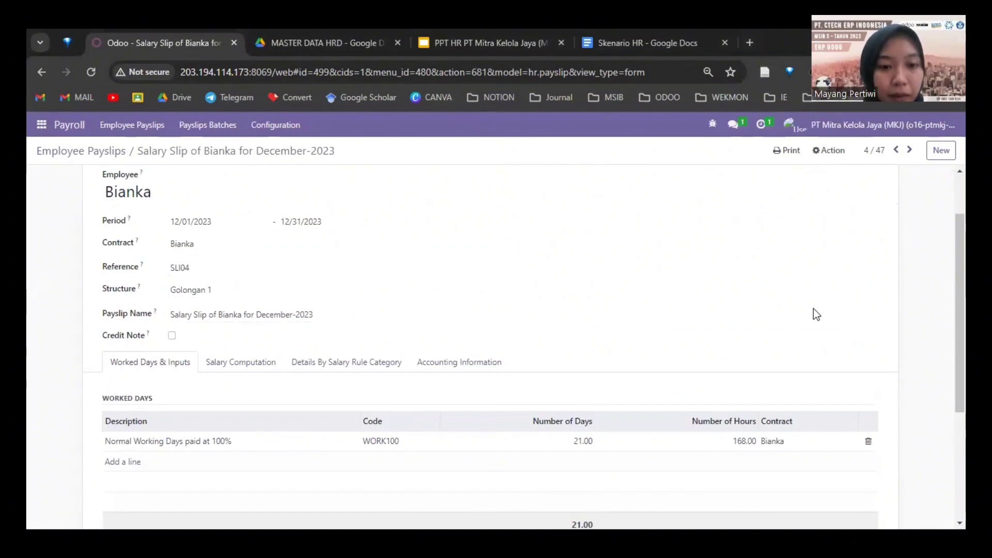
{"action": "scroll", "coordinate": [163, 359], "scroll_direction": "down", "scroll_amount": 2}
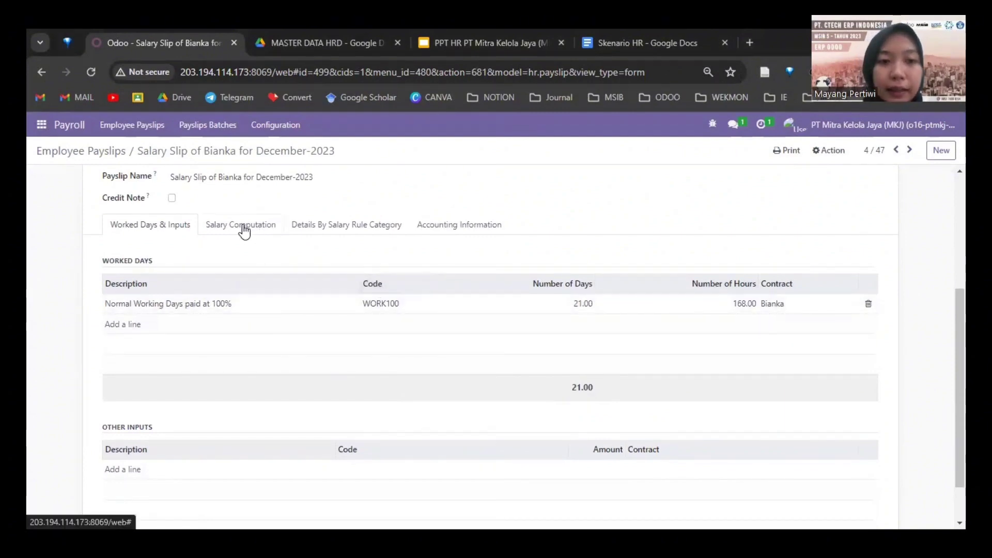
{"action": "left_click", "coordinate": [241, 233]}
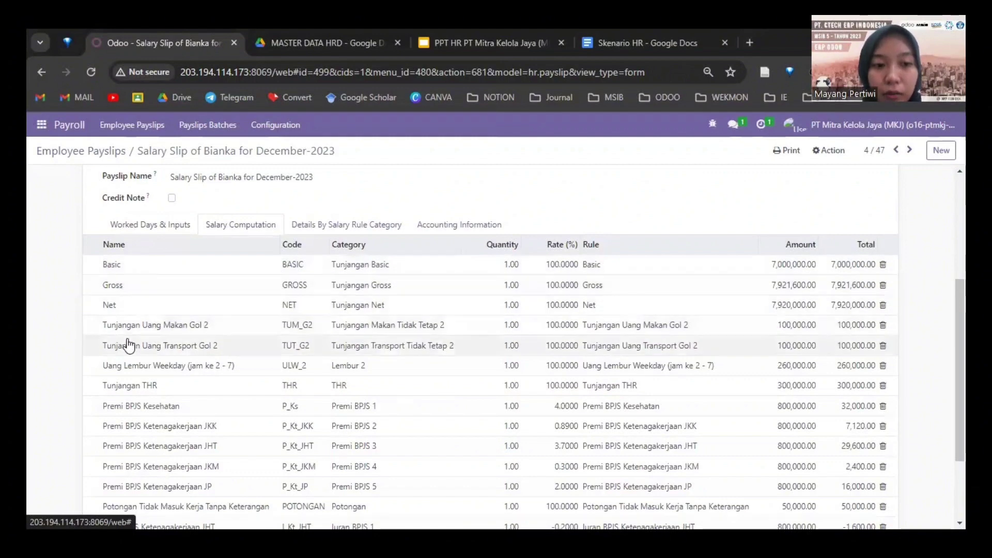
{"action": "scroll", "coordinate": [132, 362], "scroll_direction": "down", "scroll_amount": 2}
{"action": "scroll", "coordinate": [541, 328], "scroll_direction": "up", "scroll_amount": 6}
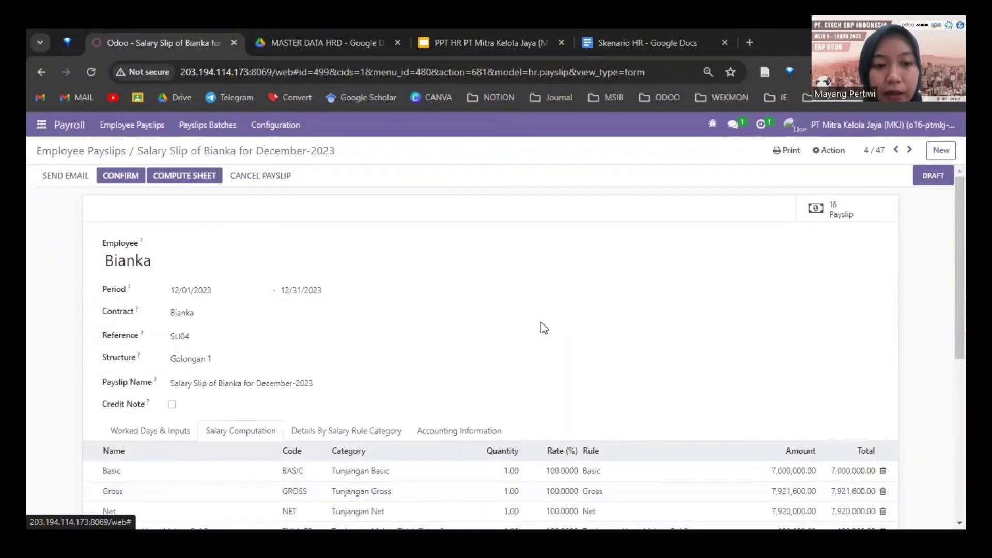
{"action": "left_click", "coordinate": [353, 432]}
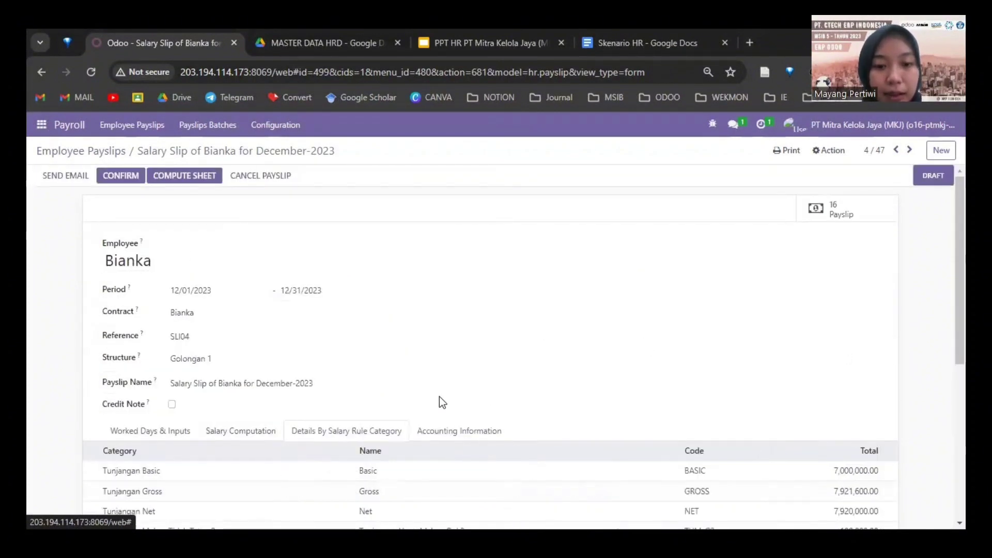
{"action": "scroll", "coordinate": [438, 401], "scroll_direction": "down", "scroll_amount": 3}
{"action": "left_click", "coordinate": [457, 290]}
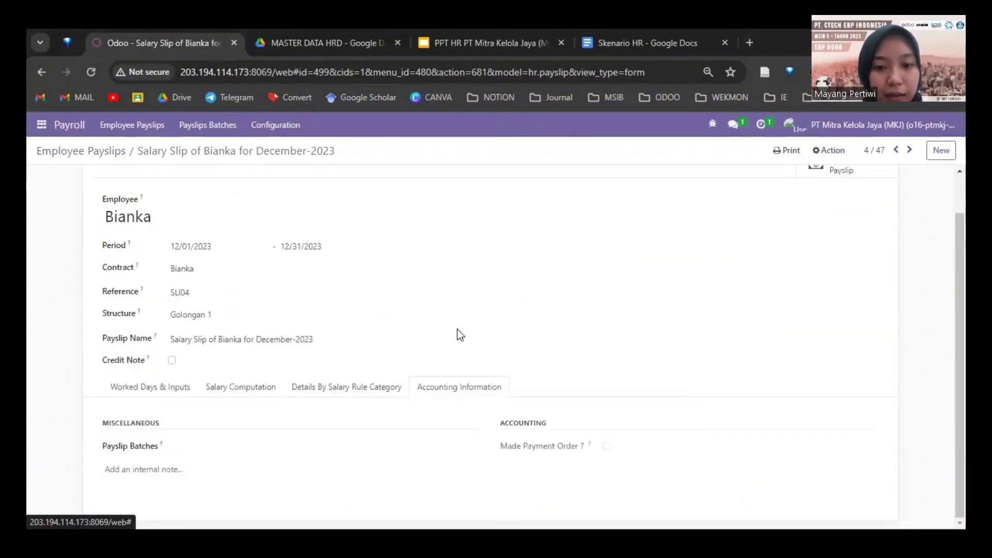
{"action": "left_click", "coordinate": [142, 387]}
{"action": "scroll", "coordinate": [372, 173], "scroll_direction": "up", "scroll_amount": 2}
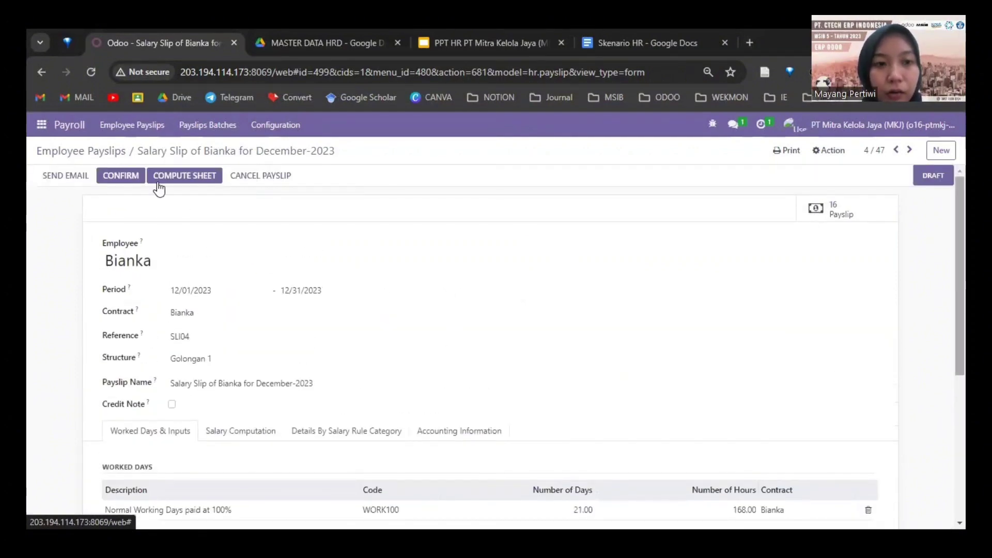
Step: Try confirming SLI04 and dismiss the salary rule ULW_1 error
{"action": "left_click", "coordinate": [132, 178]}
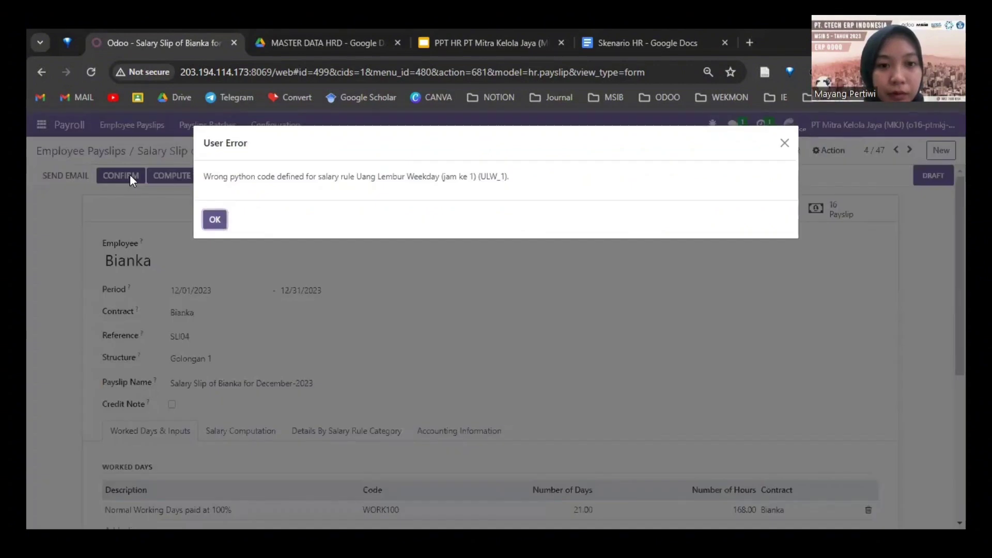
{"action": "left_click", "coordinate": [214, 220]}
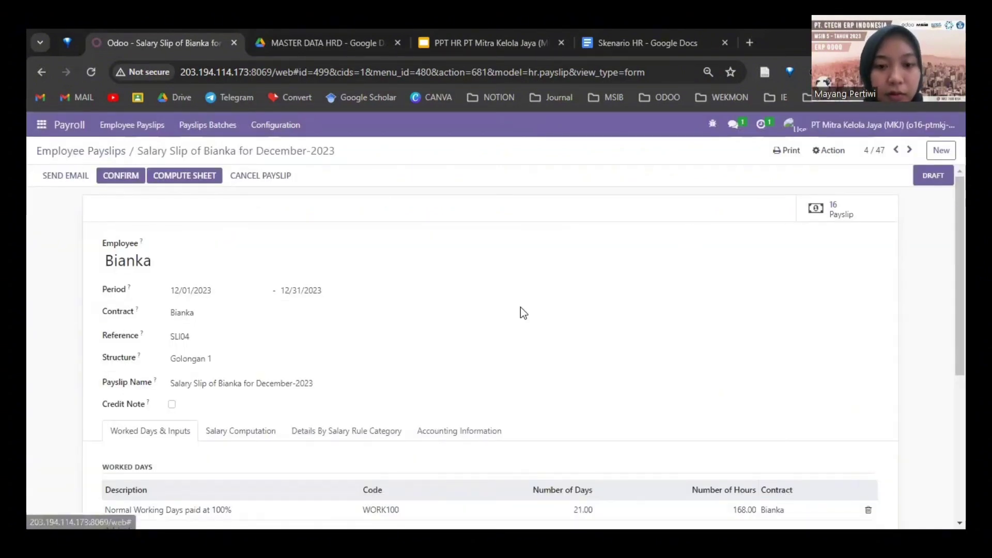
{"action": "scroll", "coordinate": [538, 193], "scroll_direction": "down", "scroll_amount": 3}
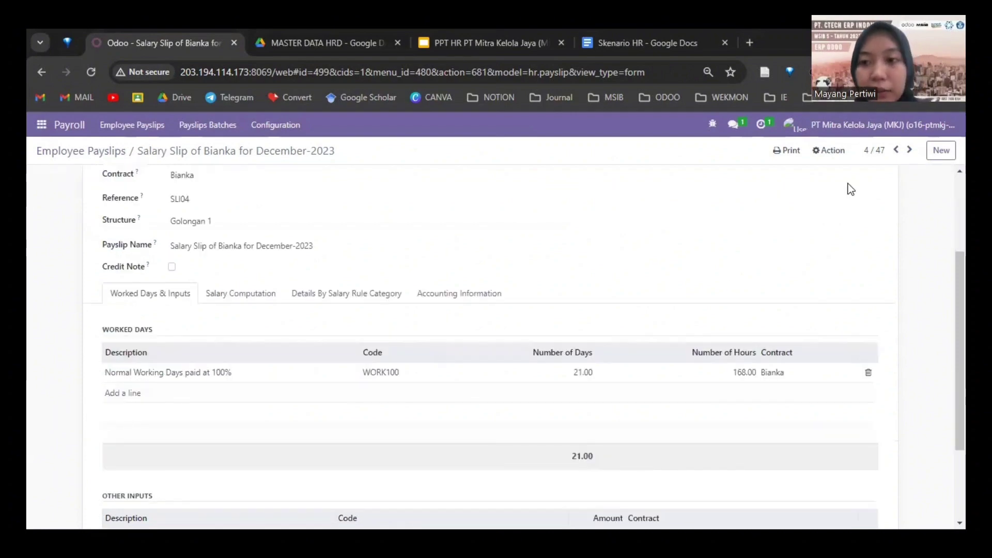
{"action": "scroll", "coordinate": [516, 248], "scroll_direction": "up", "scroll_amount": 3}
Step: Print the SLI04 payslip to PDF and review it, then show the presentation's PENUTUP slide
{"action": "left_click", "coordinate": [802, 151]}
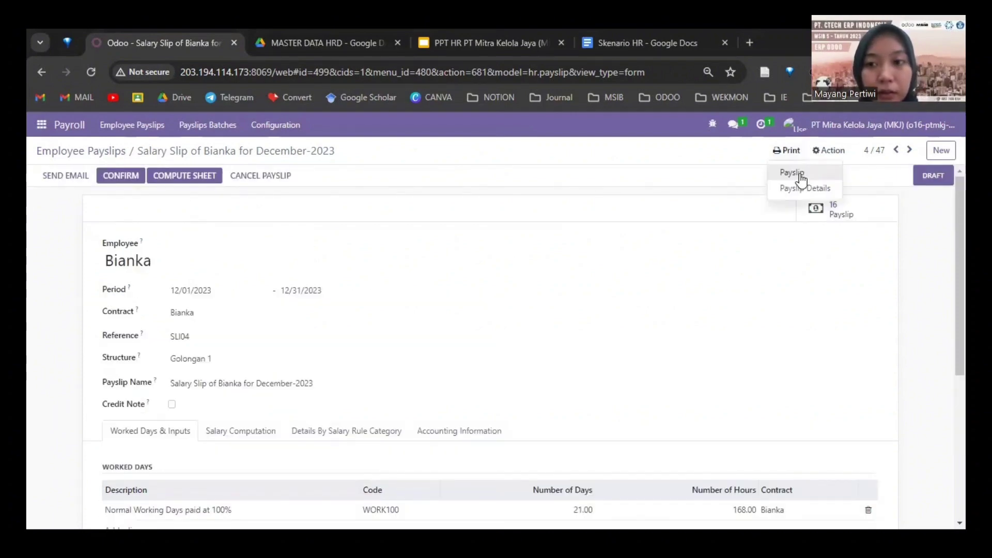
{"action": "left_click", "coordinate": [800, 174]}
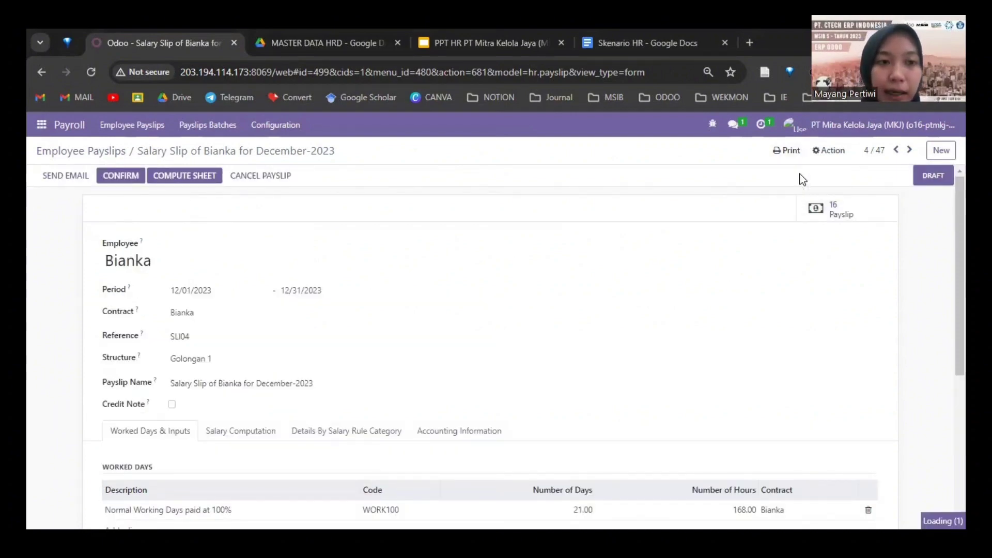
{"action": "left_click", "coordinate": [775, 105]}
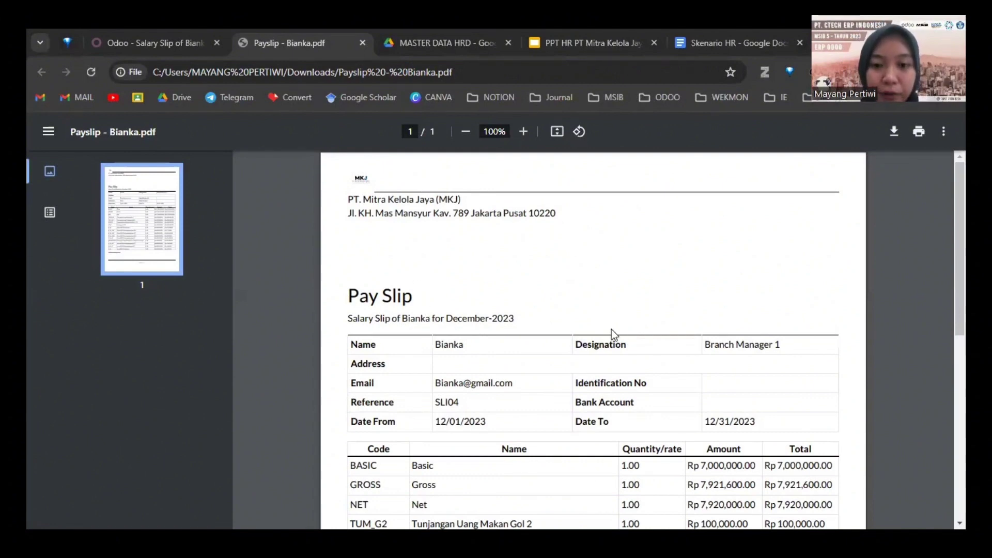
{"action": "scroll", "coordinate": [612, 329], "scroll_direction": "down", "scroll_amount": 5}
{"action": "scroll", "coordinate": [338, 249], "scroll_direction": "up", "scroll_amount": 6}
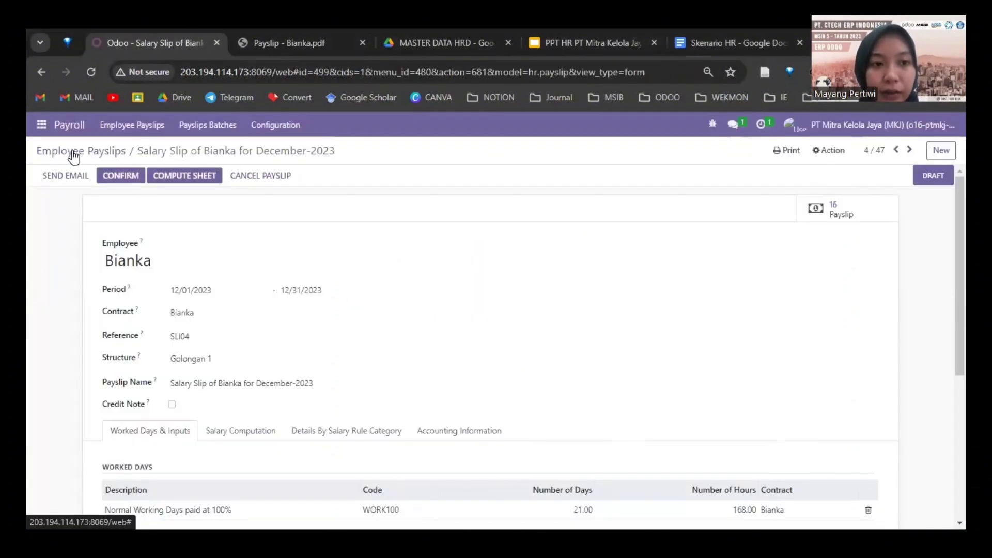
{"action": "left_click", "coordinate": [73, 152]}
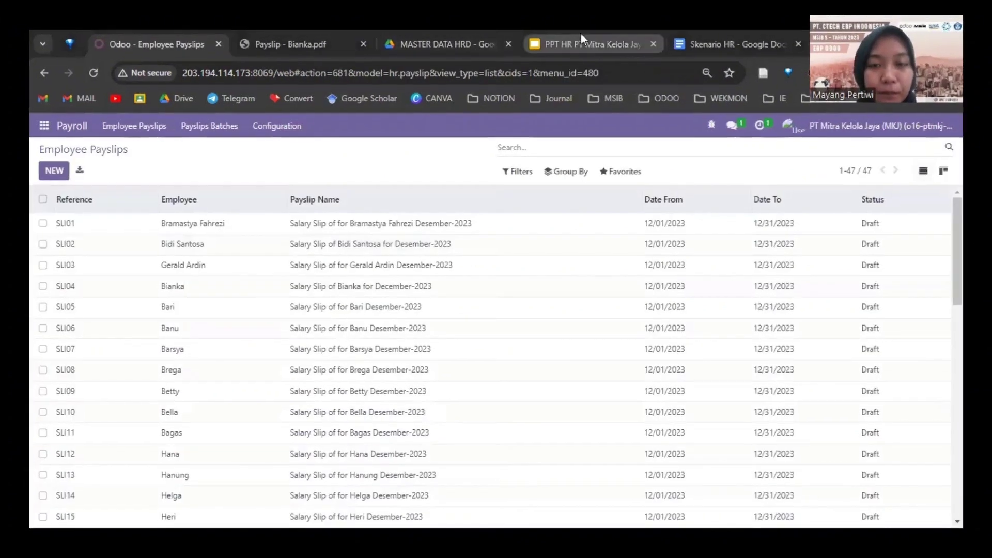
{"action": "left_click", "coordinate": [584, 42]}
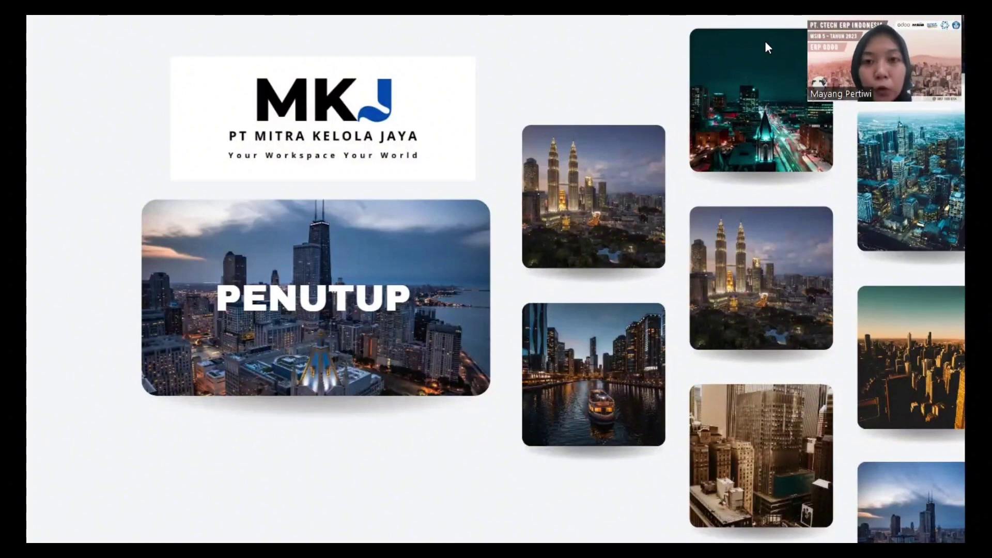
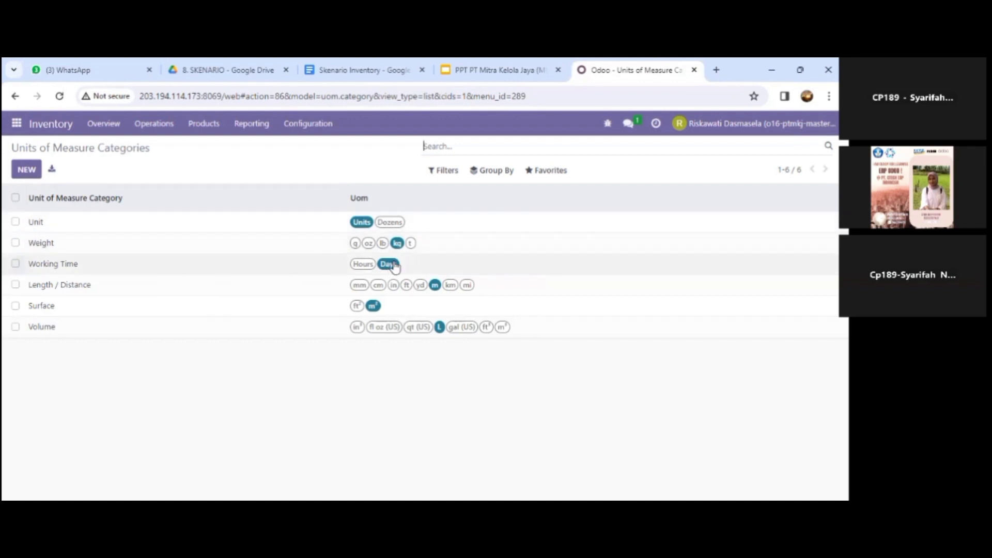
Step: Open Configuration > Product Categories and scroll through the 39 categories, Aksesoris Ruangan to Wifi
{"action": "left_click", "coordinate": [308, 124]}
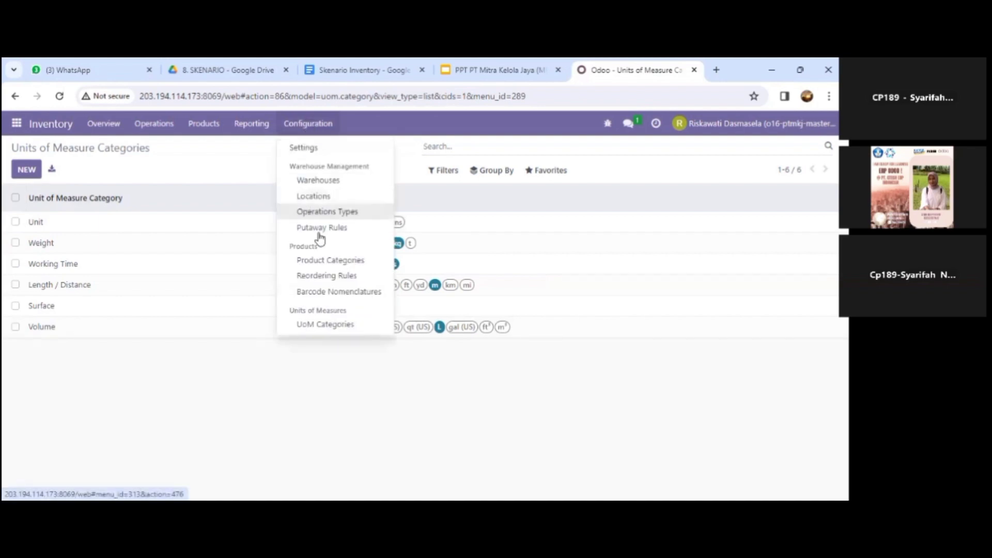
{"action": "left_click", "coordinate": [337, 262]}
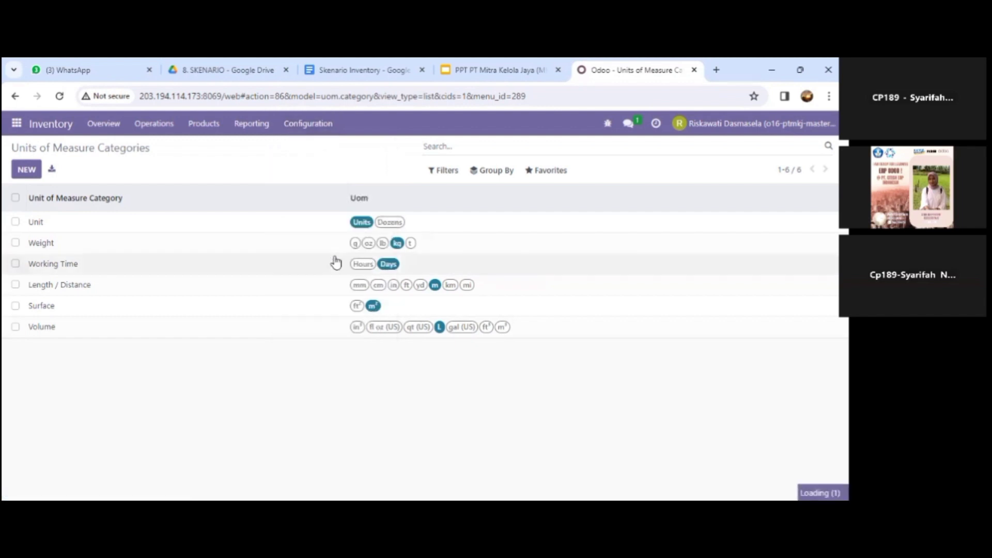
{"action": "scroll", "coordinate": [247, 289], "scroll_direction": "down", "scroll_amount": 3}
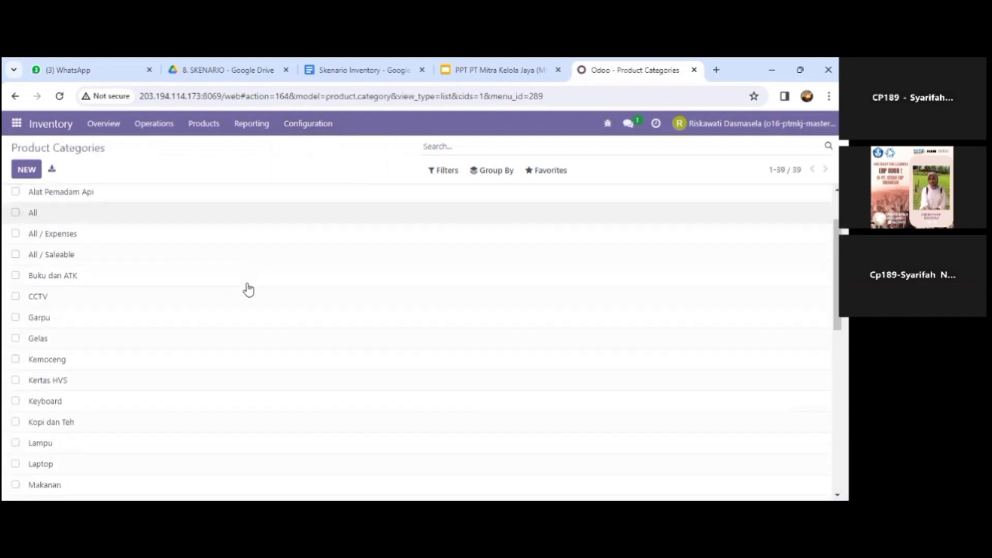
{"action": "scroll", "coordinate": [248, 289], "scroll_direction": "down", "scroll_amount": 5}
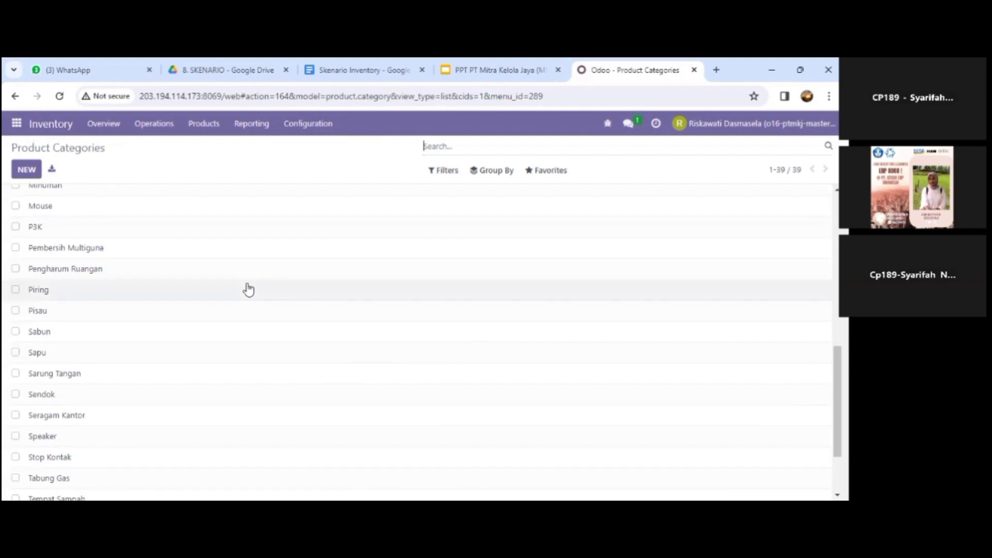
{"action": "scroll", "coordinate": [249, 290], "scroll_direction": "down", "scroll_amount": 2}
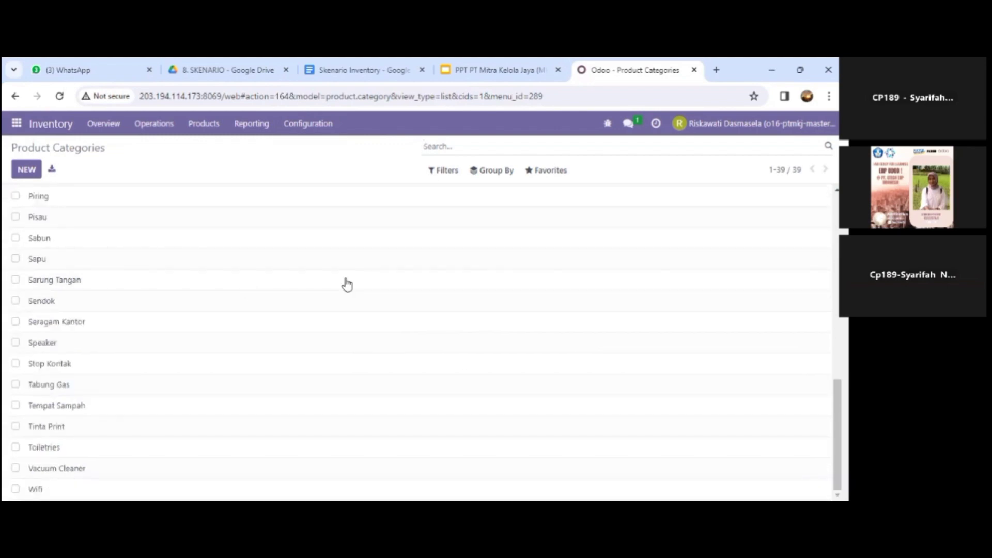
{"action": "scroll", "coordinate": [347, 284], "scroll_direction": "up", "scroll_amount": 10}
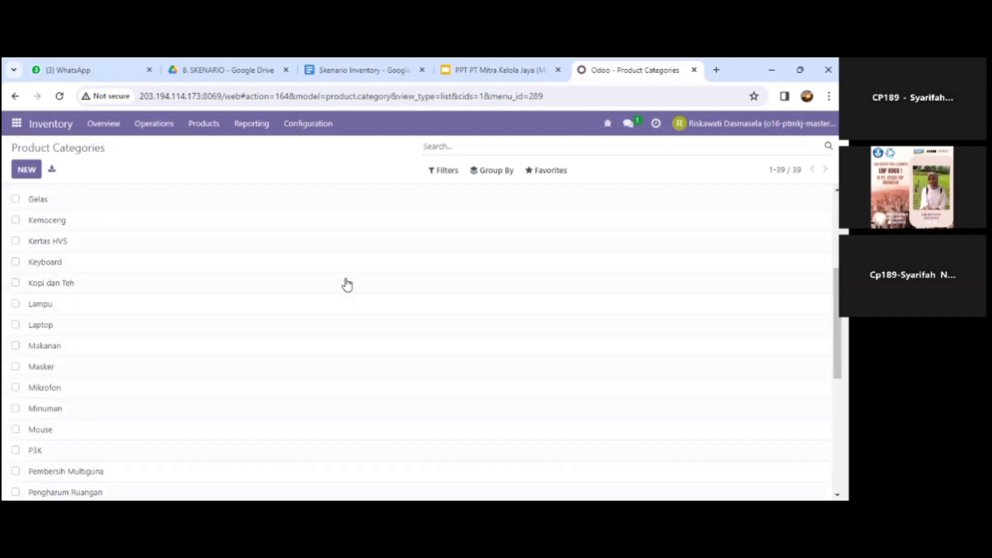
{"action": "scroll", "coordinate": [347, 283], "scroll_direction": "down", "scroll_amount": 2}
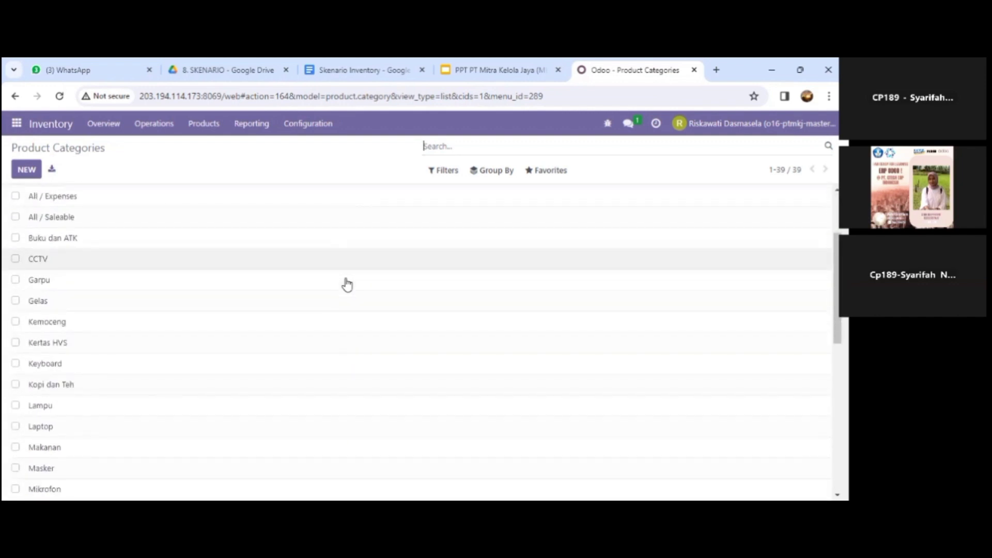
{"action": "scroll", "coordinate": [347, 283], "scroll_direction": "up", "scroll_amount": 2}
{"action": "scroll", "coordinate": [346, 284], "scroll_direction": "down", "scroll_amount": 6}
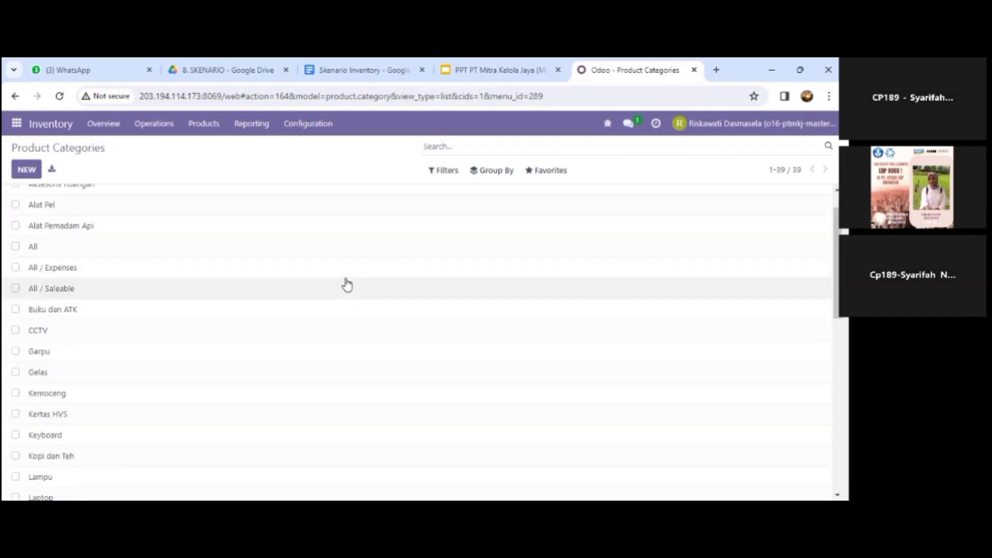
{"action": "scroll", "coordinate": [347, 284], "scroll_direction": "up", "scroll_amount": 6}
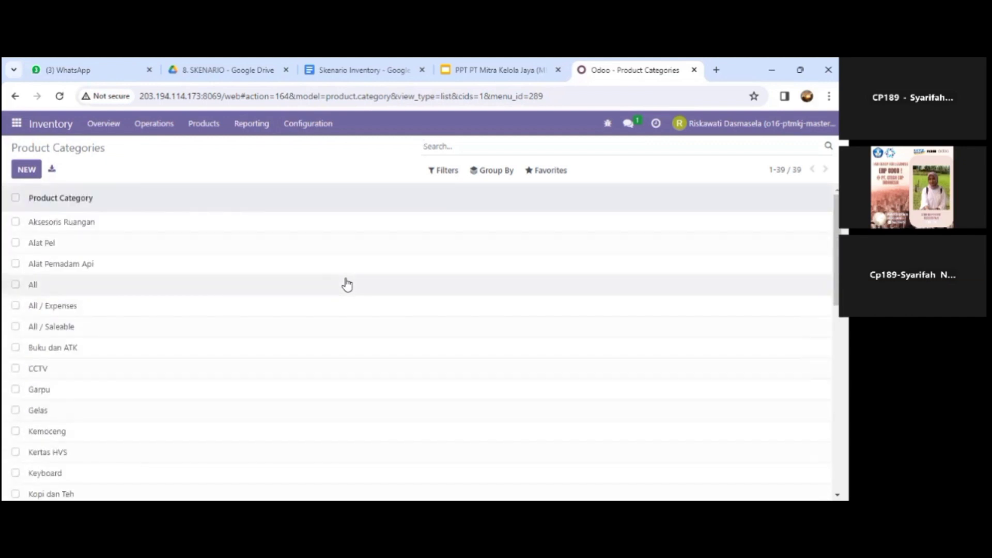
Step: Open the Products catalogue of 110 items
{"action": "left_click", "coordinate": [302, 132]}
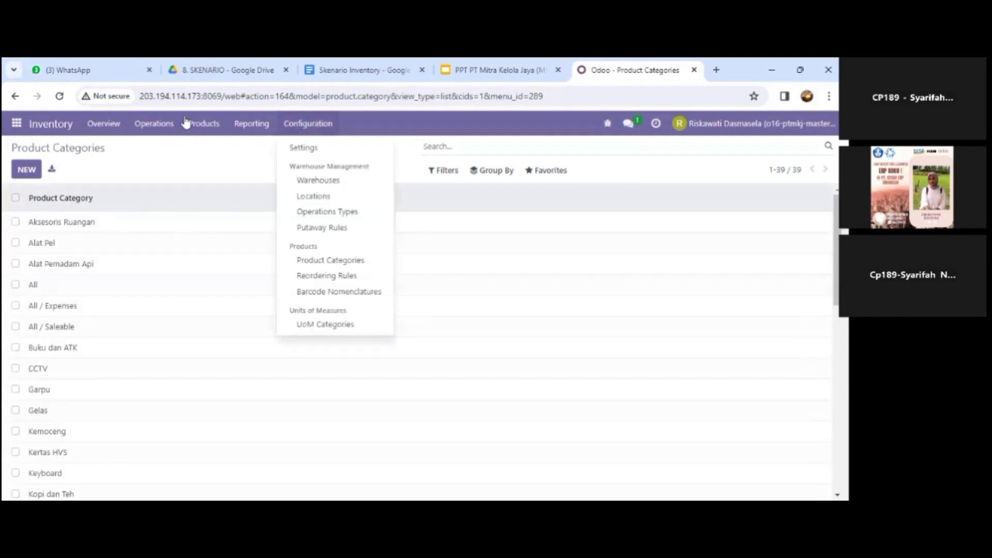
{"action": "mouse_move", "coordinate": [197, 127]}
{"action": "left_click", "coordinate": [206, 147]}
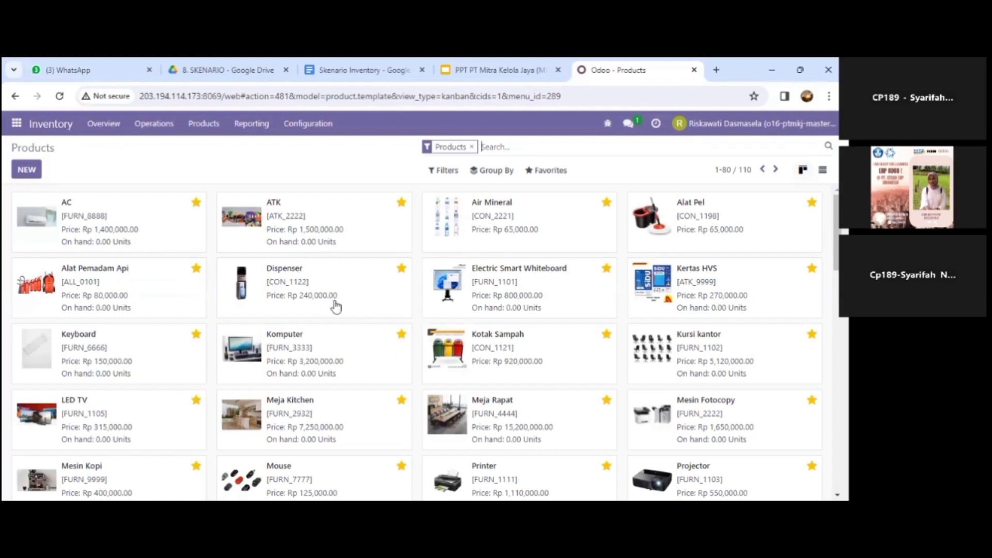
Step: Browse the 110 product cards with prices and 0.00 on hand, then check the Configuration and Operations menus
{"action": "scroll", "coordinate": [336, 308], "scroll_direction": "down", "scroll_amount": 1}
{"action": "scroll", "coordinate": [336, 307], "scroll_direction": "up", "scroll_amount": 1}
{"action": "scroll", "coordinate": [336, 307], "scroll_direction": "down", "scroll_amount": 2}
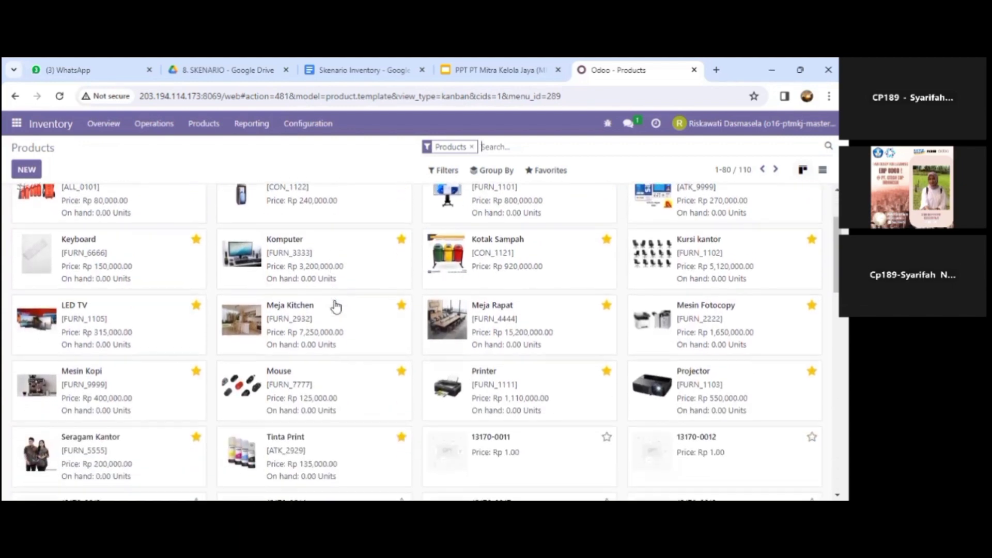
{"action": "scroll", "coordinate": [337, 306], "scroll_direction": "up", "scroll_amount": 2}
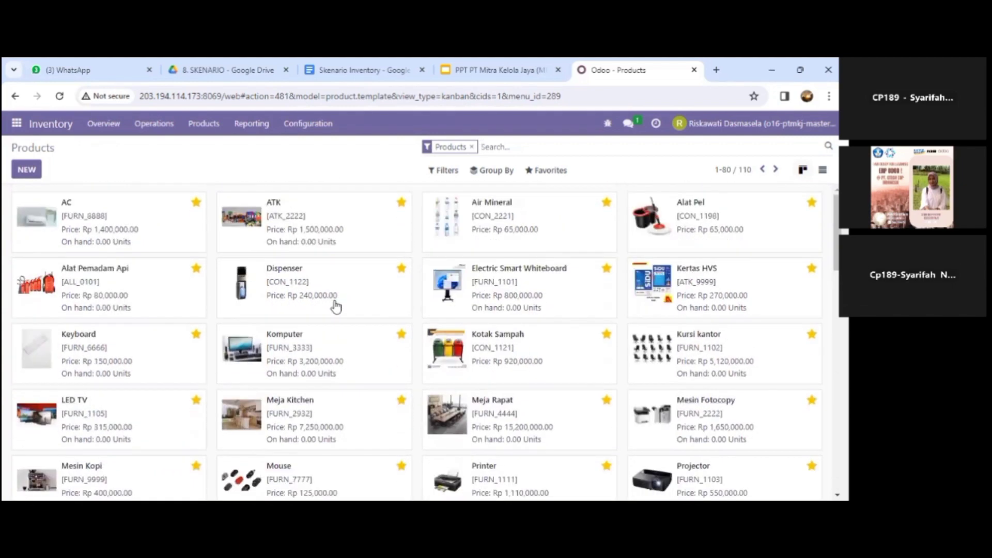
{"action": "left_click", "coordinate": [308, 126]}
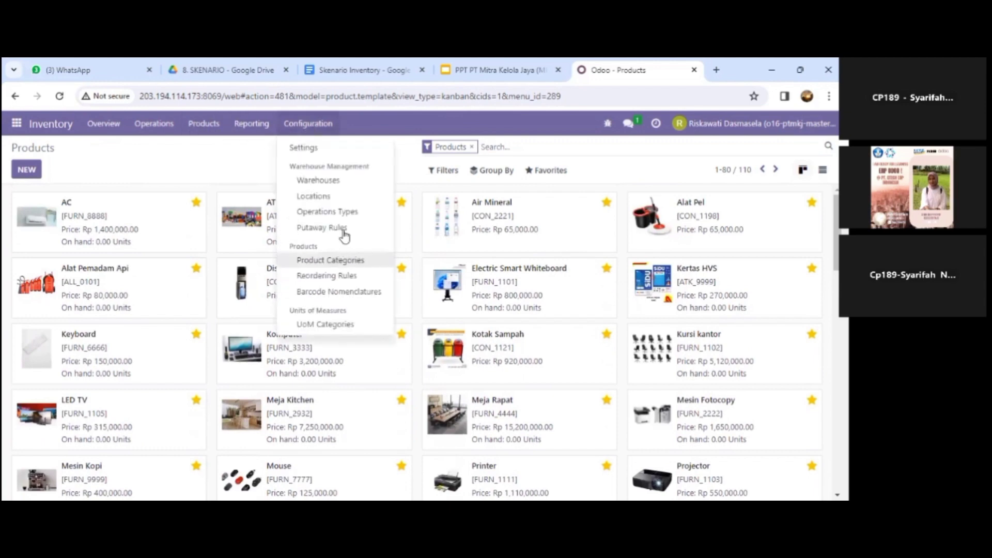
{"action": "left_click", "coordinate": [150, 126]}
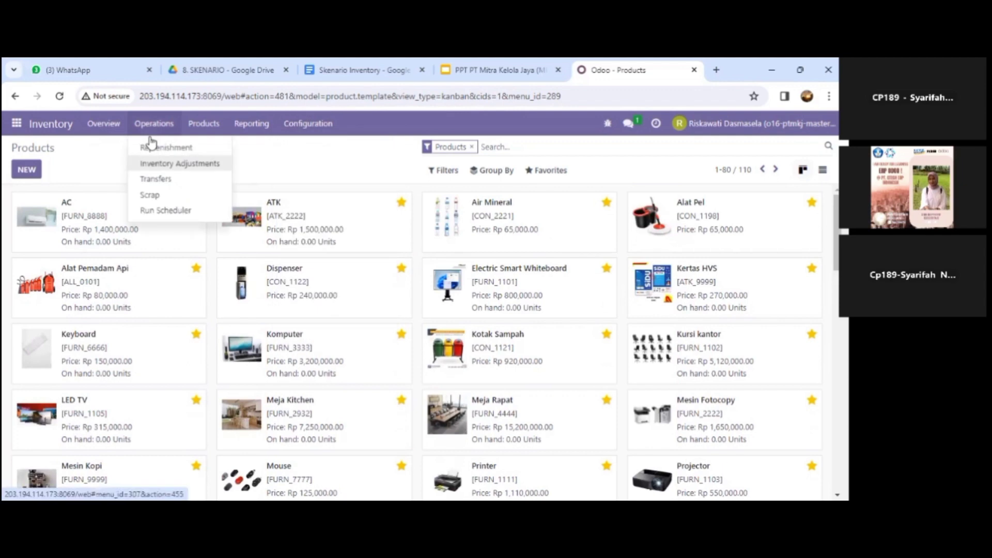
Step: Open Inventory Adjustments and review its 23 WH/Stock lines of counted quantities
{"action": "left_click", "coordinate": [151, 145]}
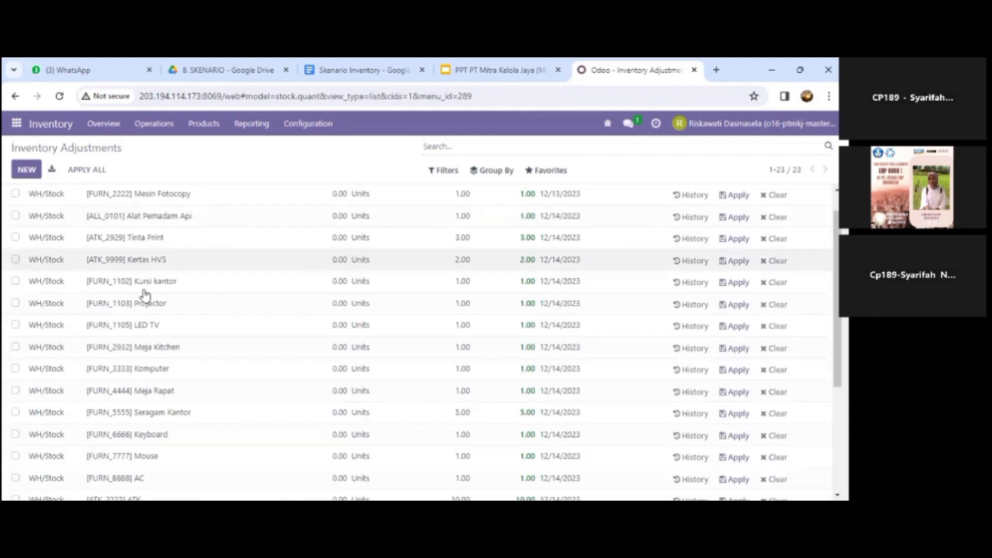
{"action": "scroll", "coordinate": [145, 290], "scroll_direction": "down", "scroll_amount": 5}
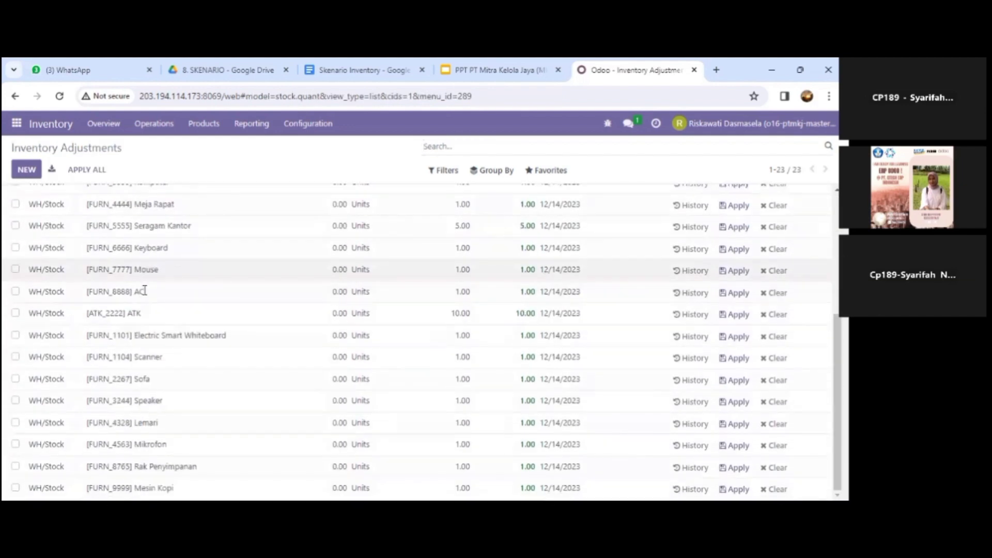
{"action": "scroll", "coordinate": [144, 290], "scroll_direction": "up", "scroll_amount": 5}
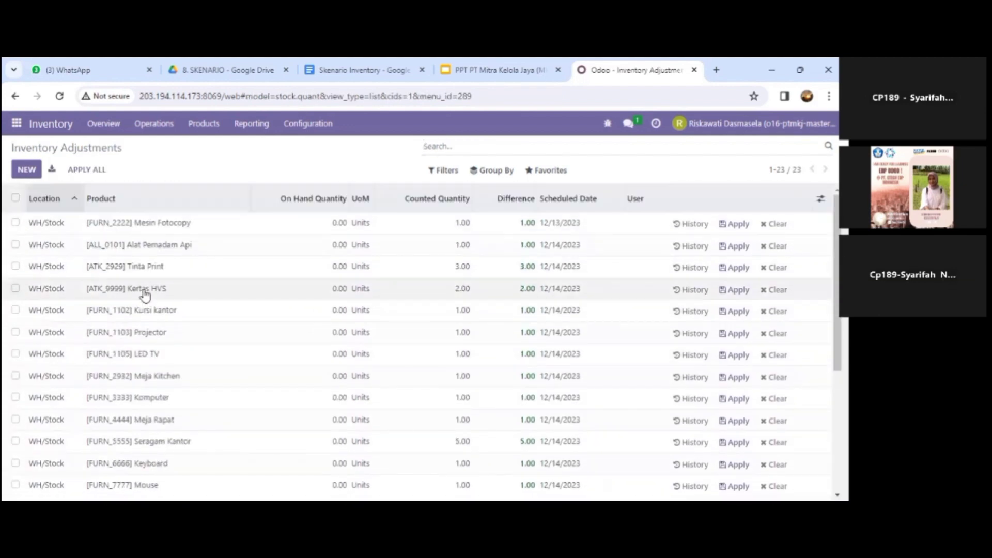
{"action": "scroll", "coordinate": [145, 326], "scroll_direction": "down", "scroll_amount": 2}
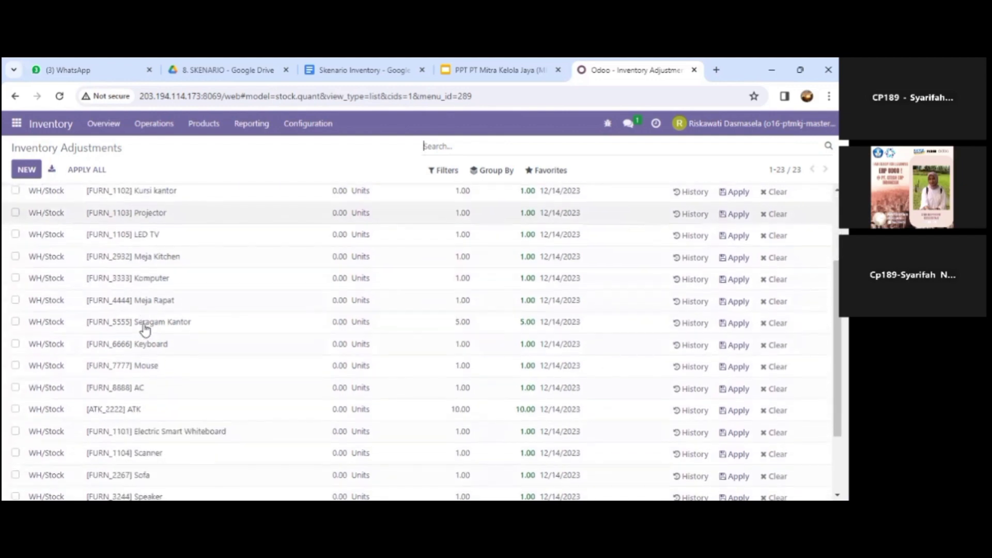
{"action": "scroll", "coordinate": [145, 329], "scroll_direction": "down", "scroll_amount": 2}
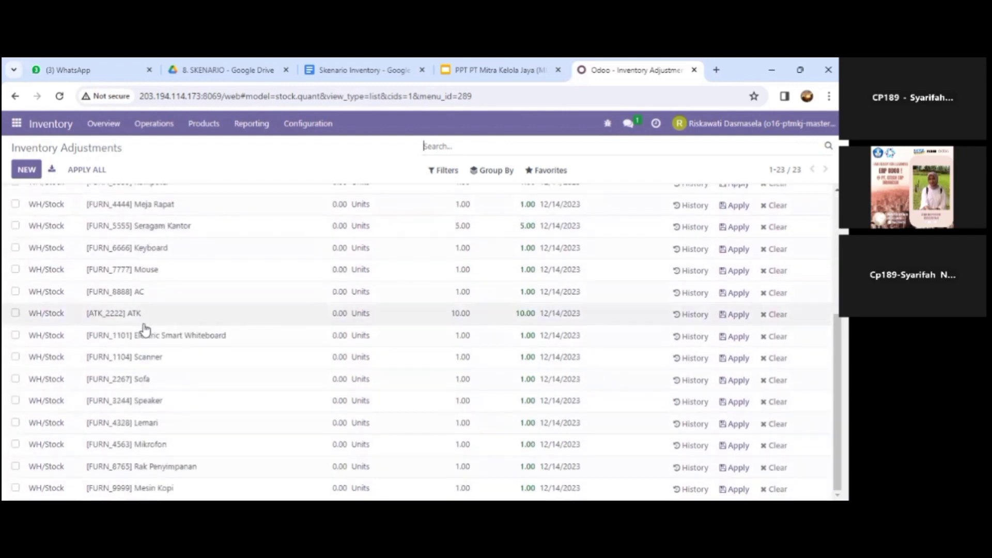
{"action": "scroll", "coordinate": [145, 330], "scroll_direction": "up", "scroll_amount": 5}
{"action": "scroll", "coordinate": [145, 329], "scroll_direction": "down", "scroll_amount": 5}
{"action": "scroll", "coordinate": [144, 330], "scroll_direction": "up", "scroll_amount": 5}
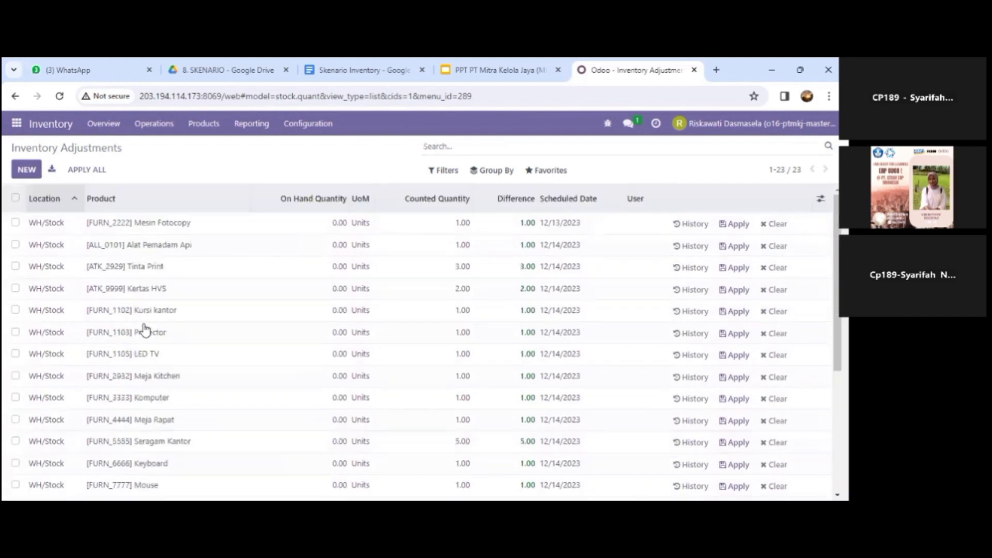
{"action": "left_click", "coordinate": [308, 125]}
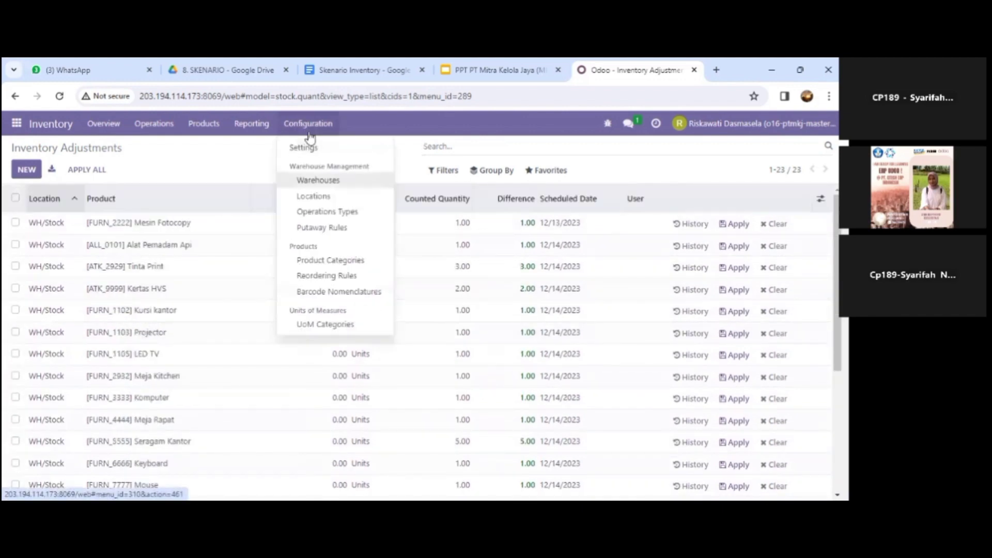
Step: Open the Warehouses list and review the Jakarta Pusat and Jakarta Selatan warehouse records
{"action": "left_click", "coordinate": [309, 137]}
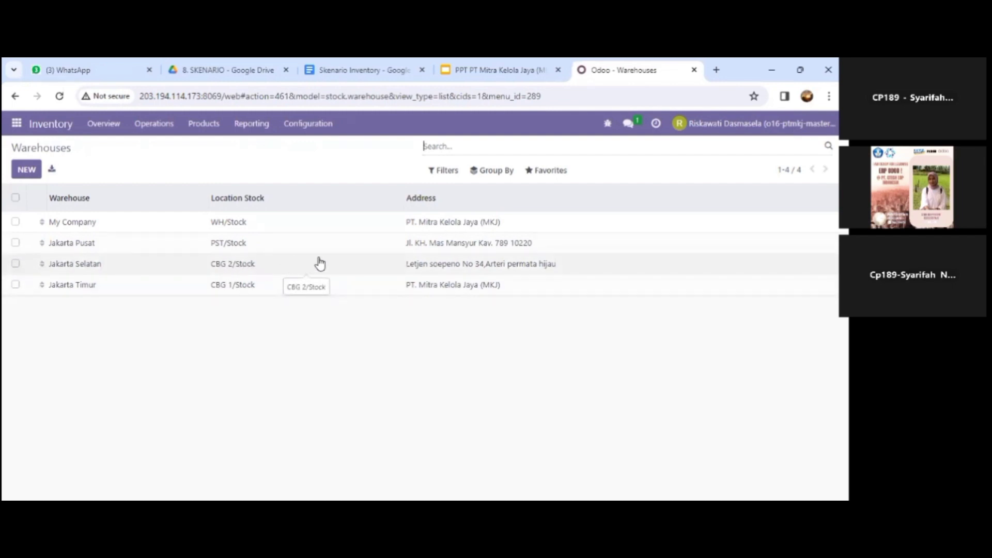
{"action": "left_click", "coordinate": [107, 253]}
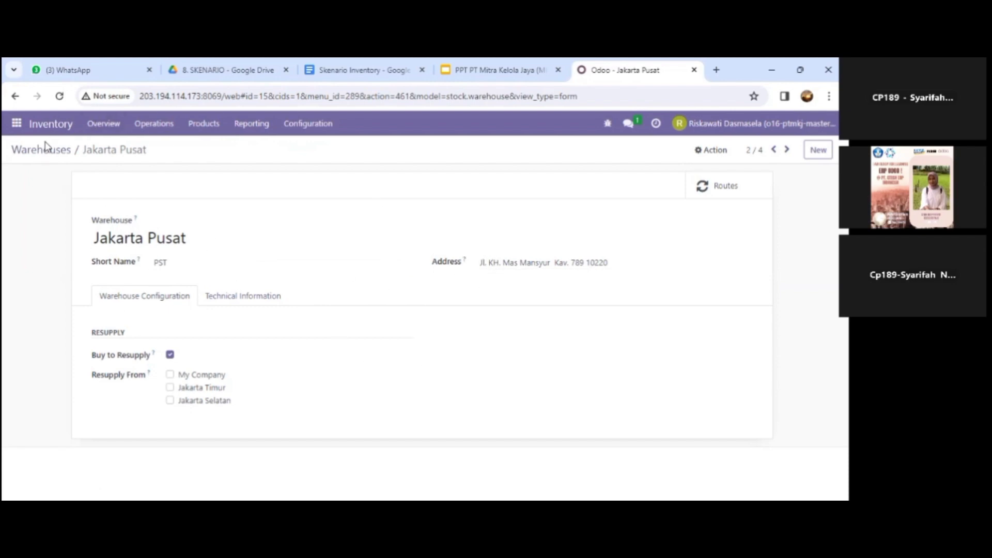
{"action": "left_click", "coordinate": [33, 155]}
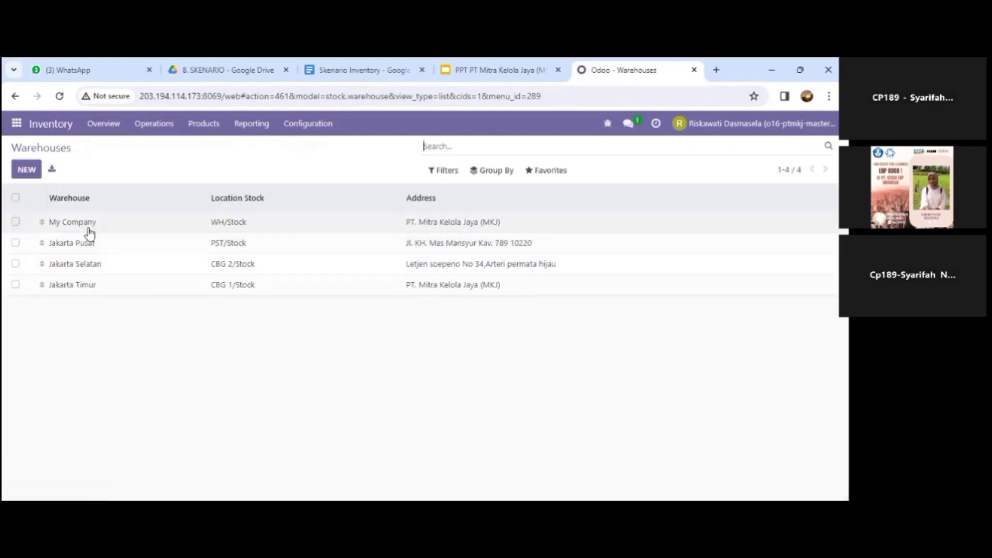
{"action": "left_click", "coordinate": [89, 272]}
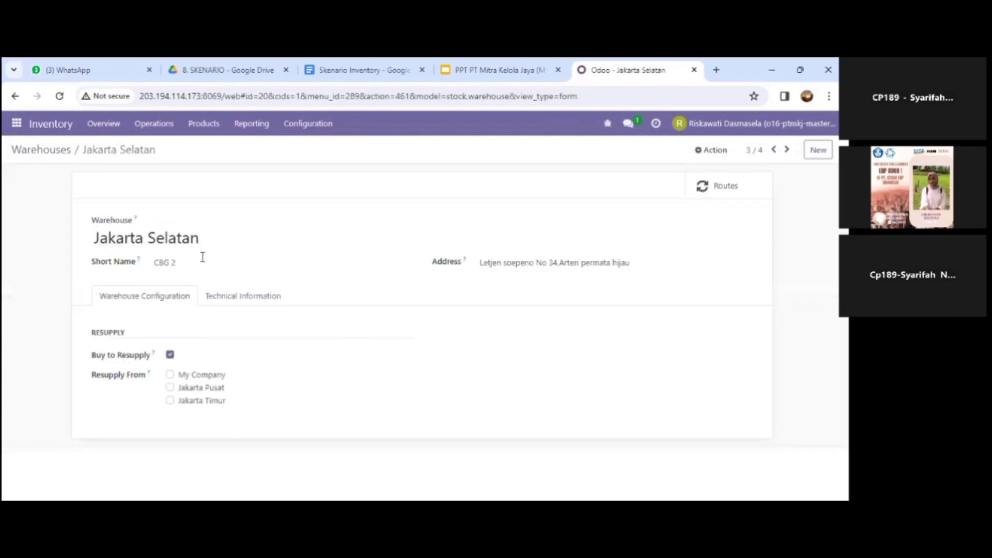
{"action": "left_click", "coordinate": [35, 152]}
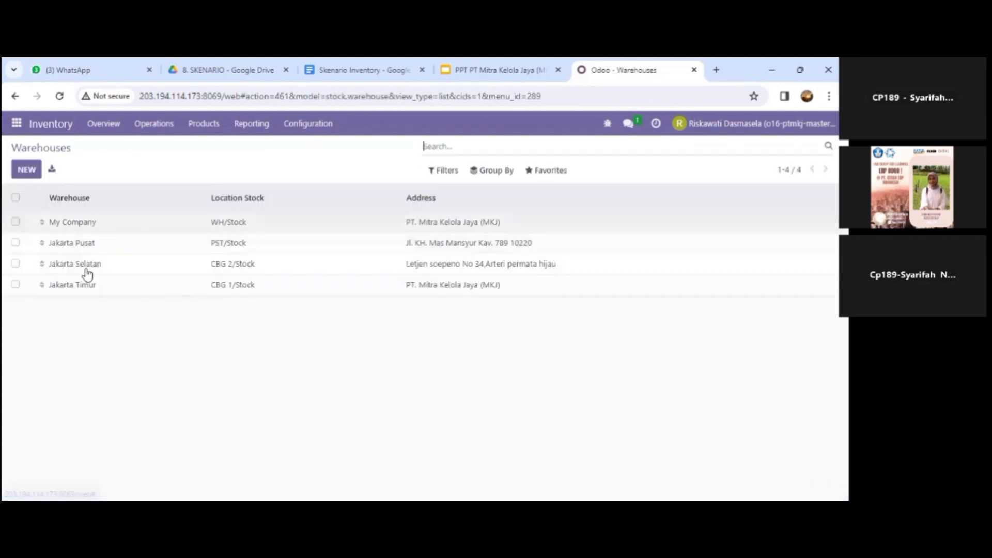
{"action": "left_click", "coordinate": [311, 127]}
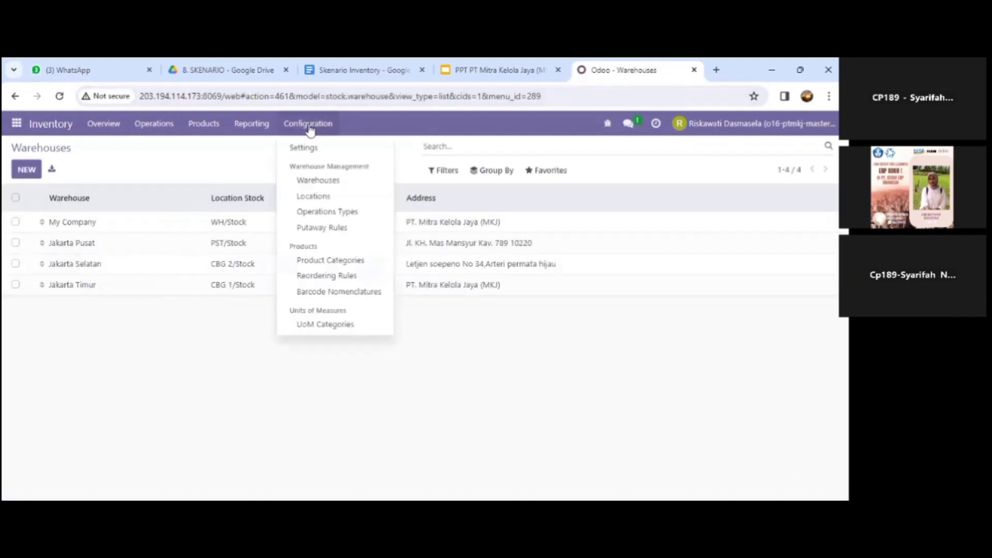
Step: Open the Locations list of six internal locations and show its Group By options
{"action": "left_click", "coordinate": [305, 204]}
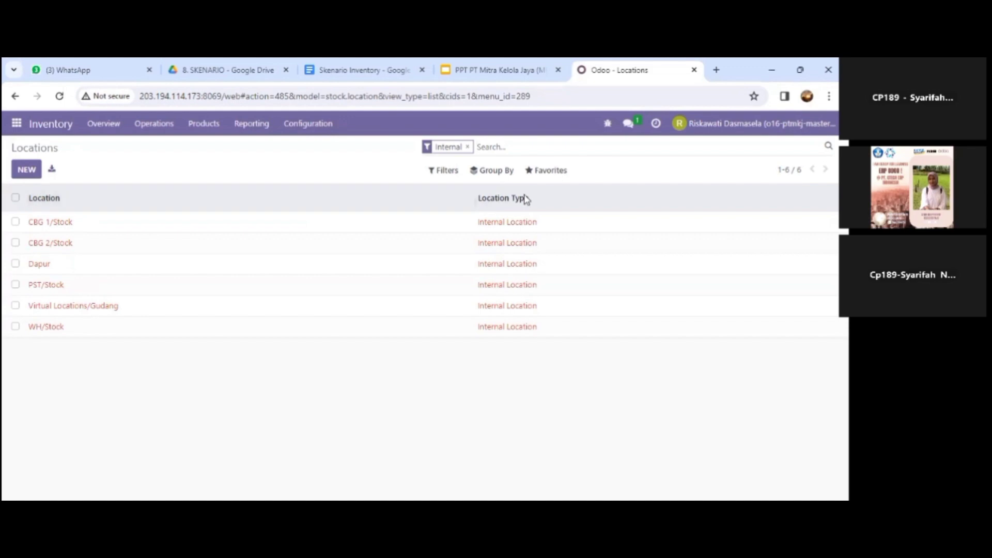
{"action": "left_click", "coordinate": [494, 171]}
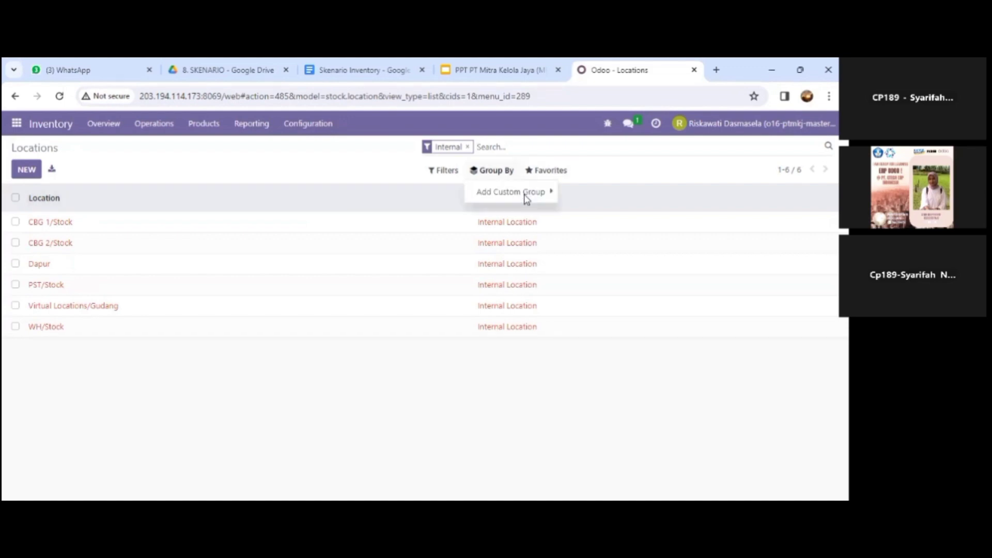
Step: Group the locations list by the custom field Warehouse
{"action": "mouse_move", "coordinate": [527, 199]}
{"action": "left_click", "coordinate": [600, 200]}
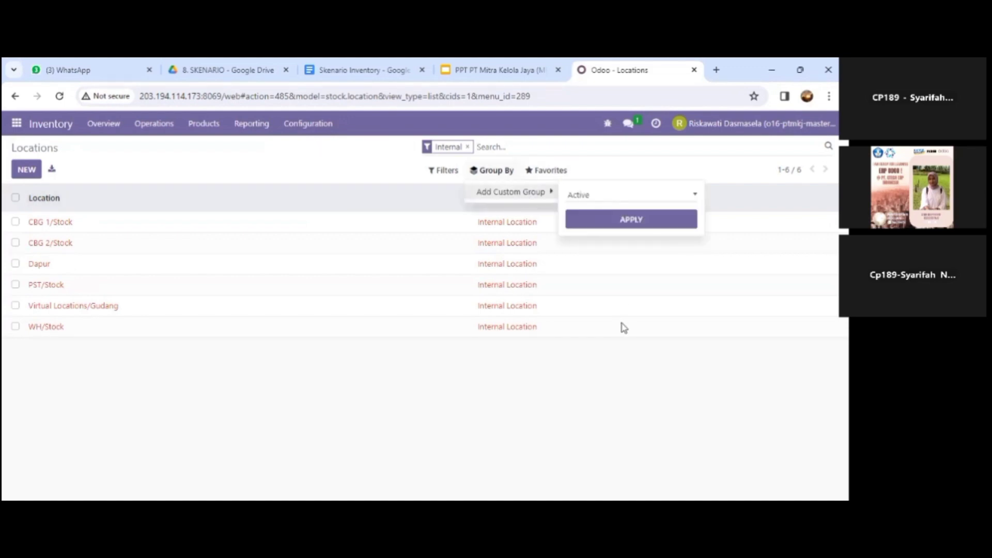
{"action": "scroll", "coordinate": [622, 328], "scroll_direction": "down", "scroll_amount": 4}
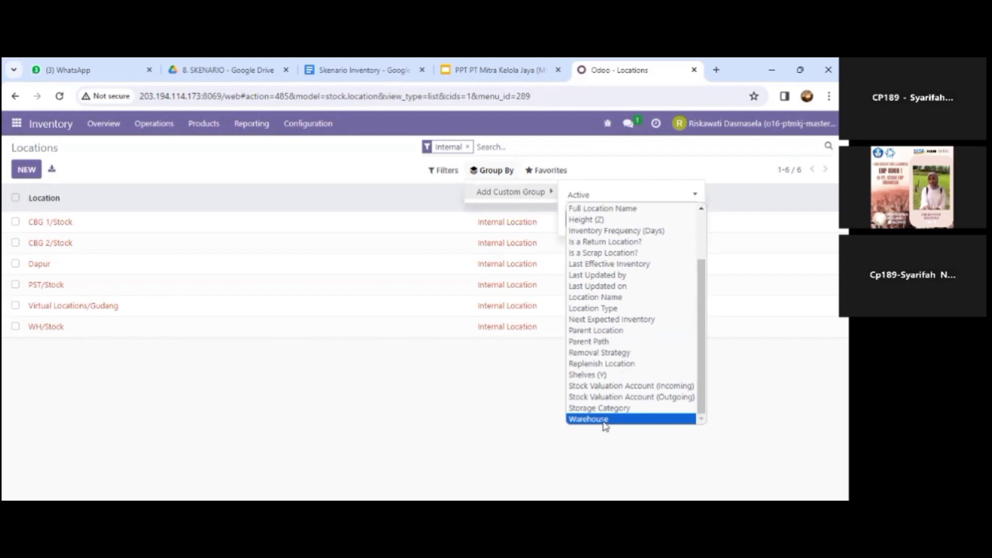
{"action": "left_click", "coordinate": [604, 422]}
{"action": "left_click", "coordinate": [623, 226]}
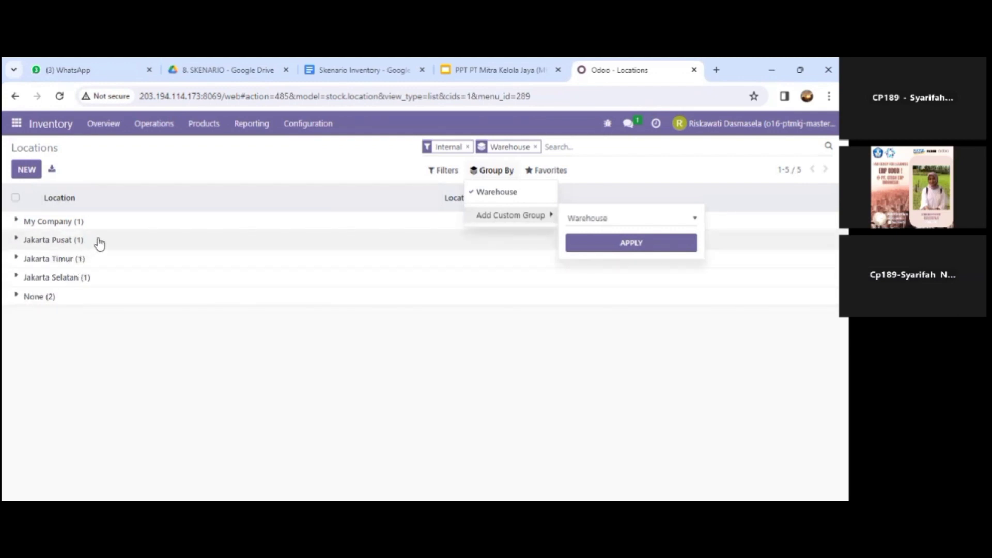
Step: Expand the Jakarta Pusat, Jakarta Timur and Jakarta Selatan groups, then switch to the slides deck
{"action": "left_click", "coordinate": [79, 241]}
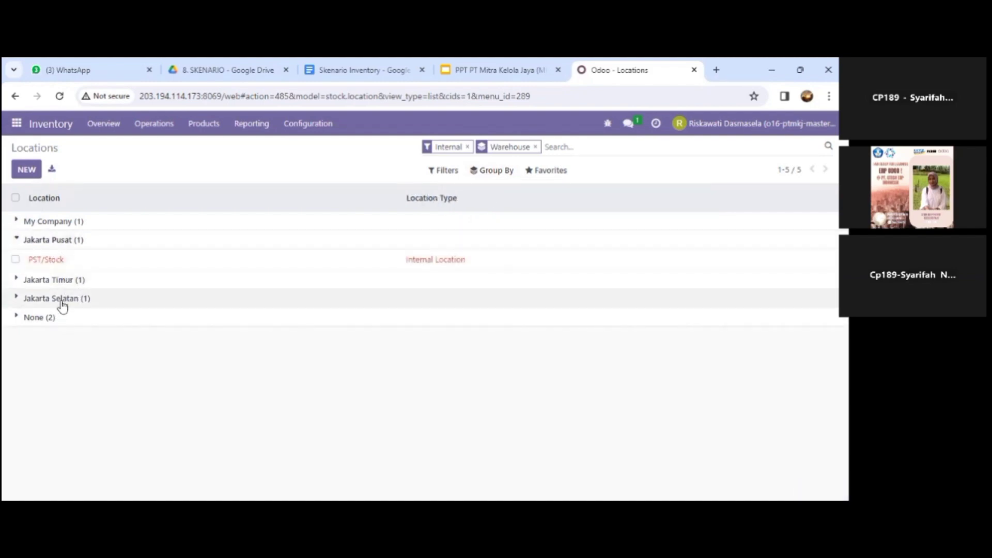
{"action": "left_click", "coordinate": [88, 299]}
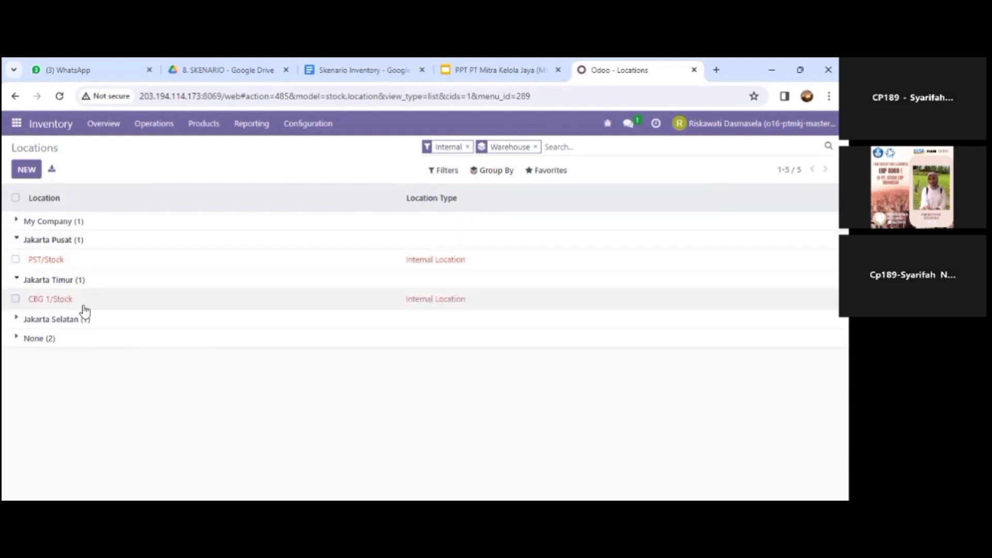
{"action": "left_click", "coordinate": [82, 317]}
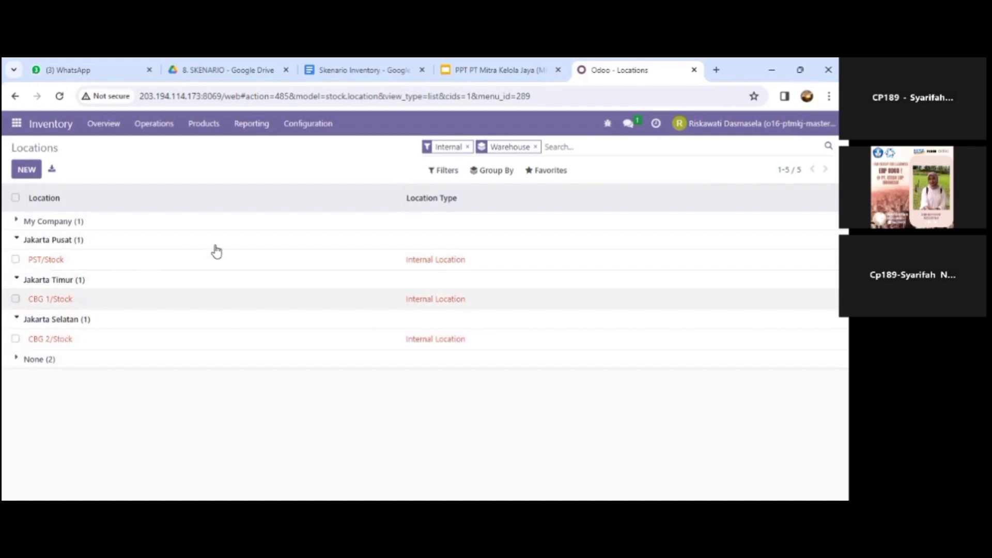
{"action": "left_click", "coordinate": [502, 72]}
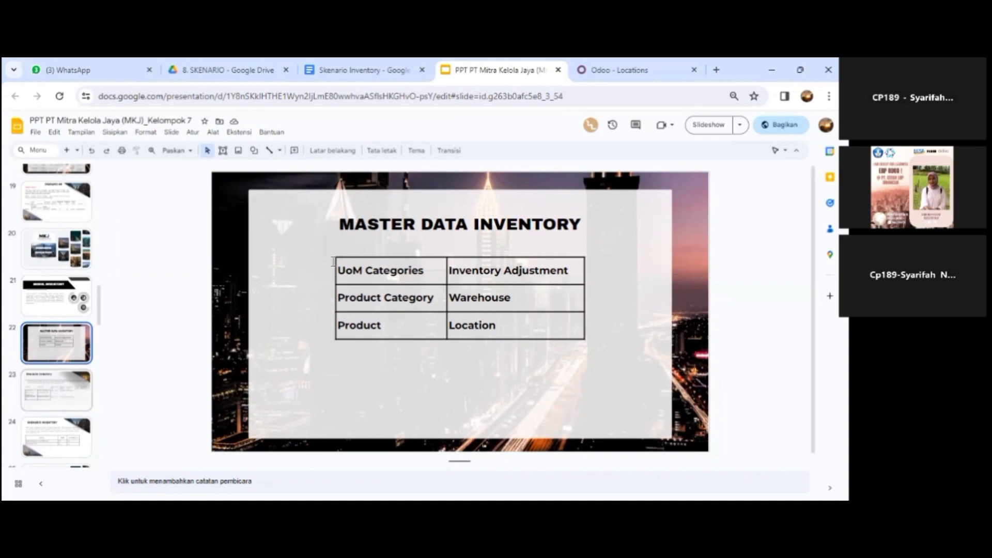
Step: Advance to slide 23, Skenario Inventory, then return to the Odoo locations page
{"action": "key", "text": "Down"}
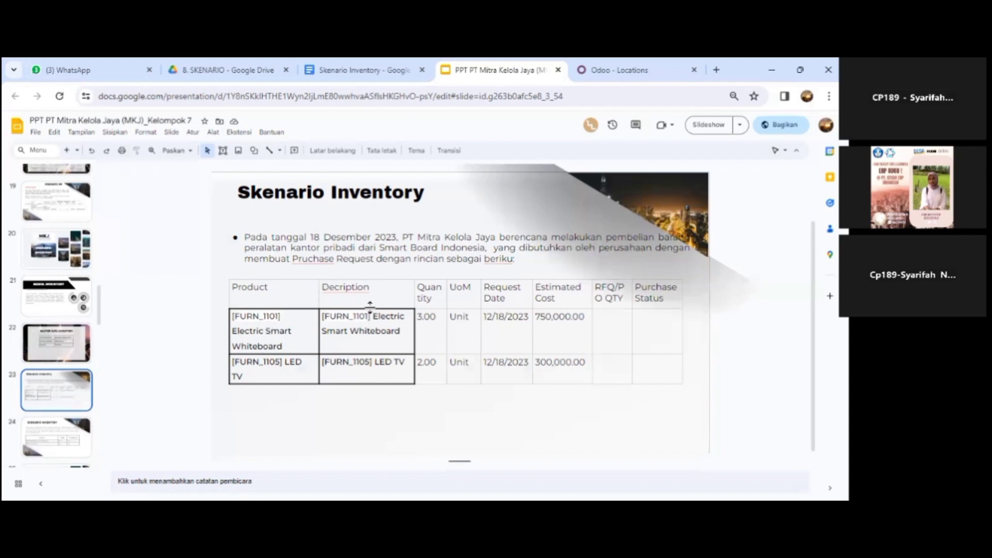
{"action": "left_click", "coordinate": [610, 71]}
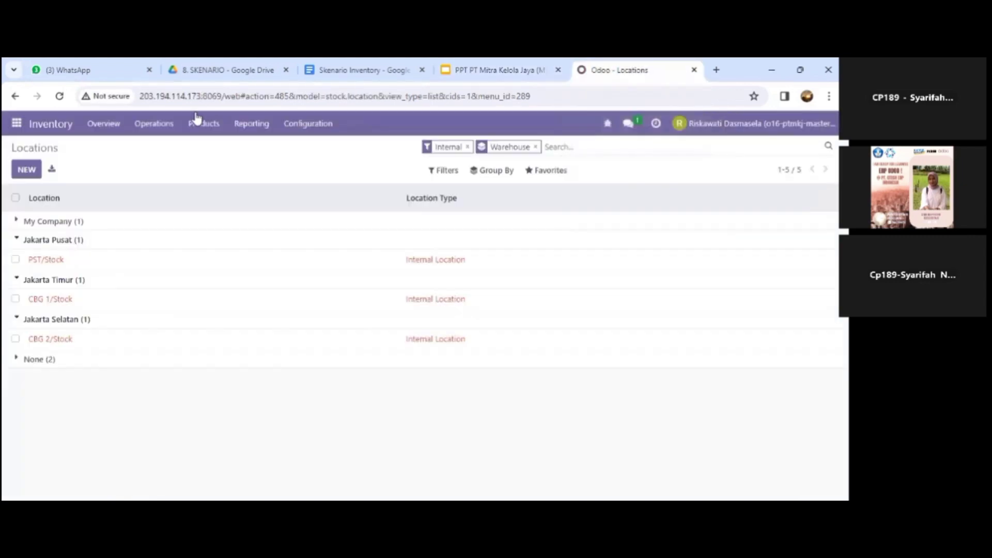
Step: Open the Purchase app's Orders > Purchase Requests list
{"action": "left_click", "coordinate": [17, 126]}
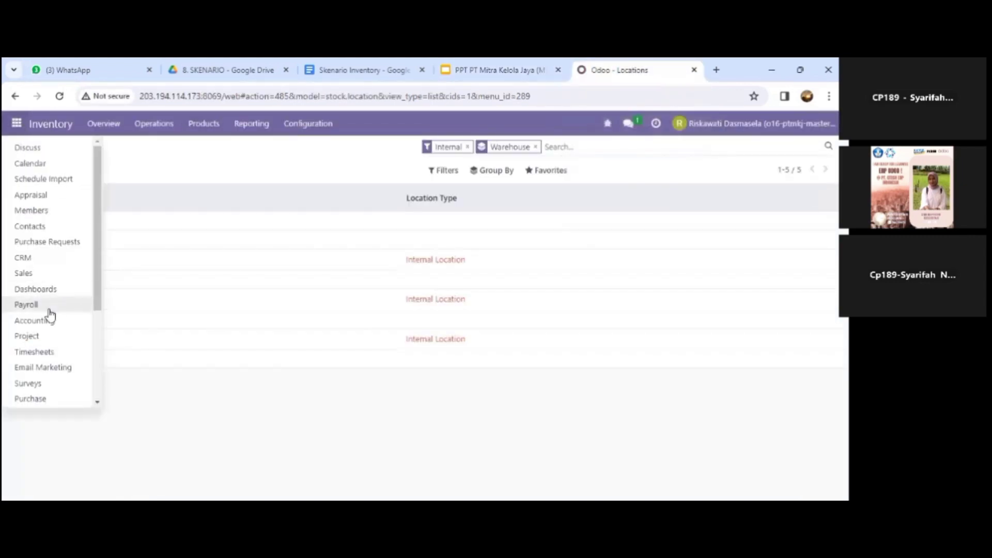
{"action": "scroll", "coordinate": [44, 314], "scroll_direction": "down", "scroll_amount": 2}
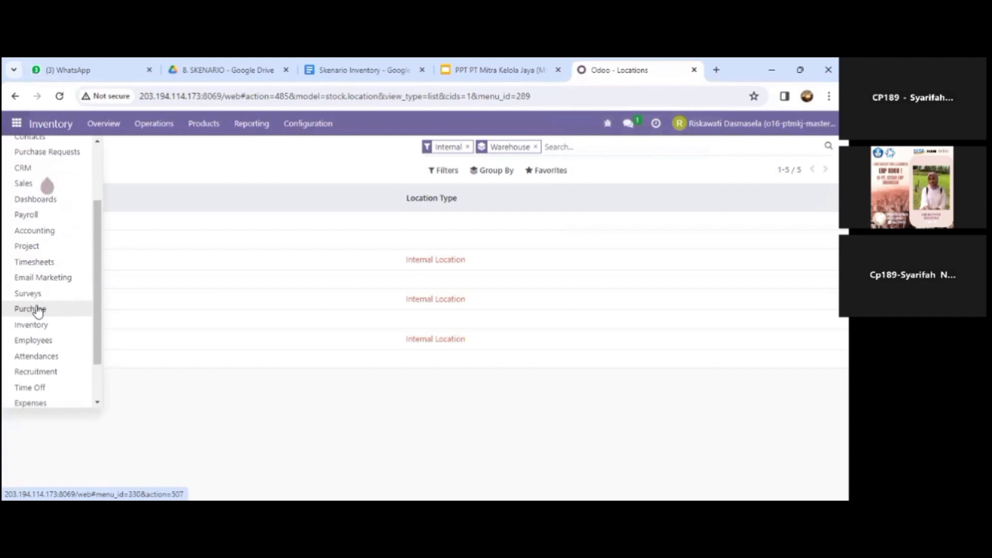
{"action": "left_click", "coordinate": [38, 310]}
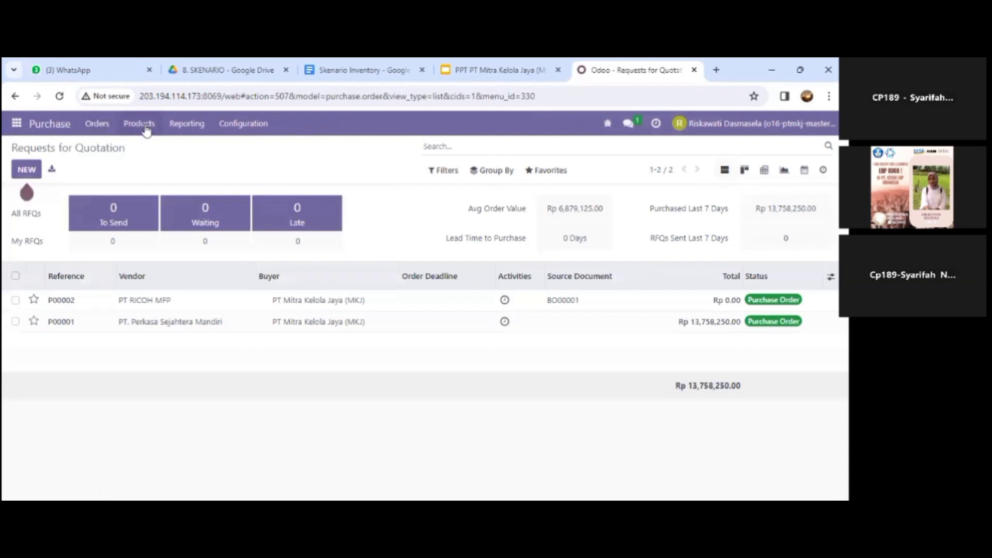
{"action": "left_click", "coordinate": [104, 126]}
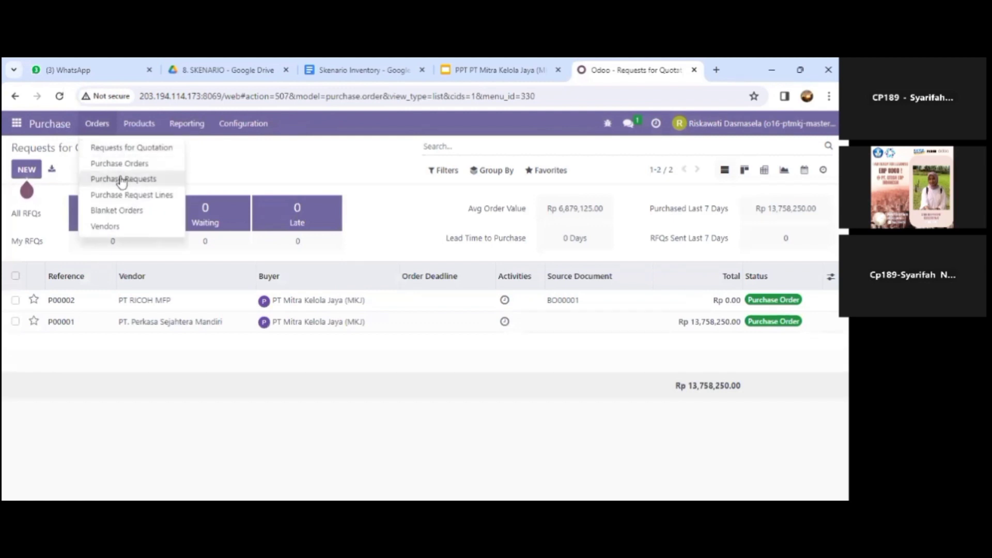
{"action": "left_click", "coordinate": [123, 182]}
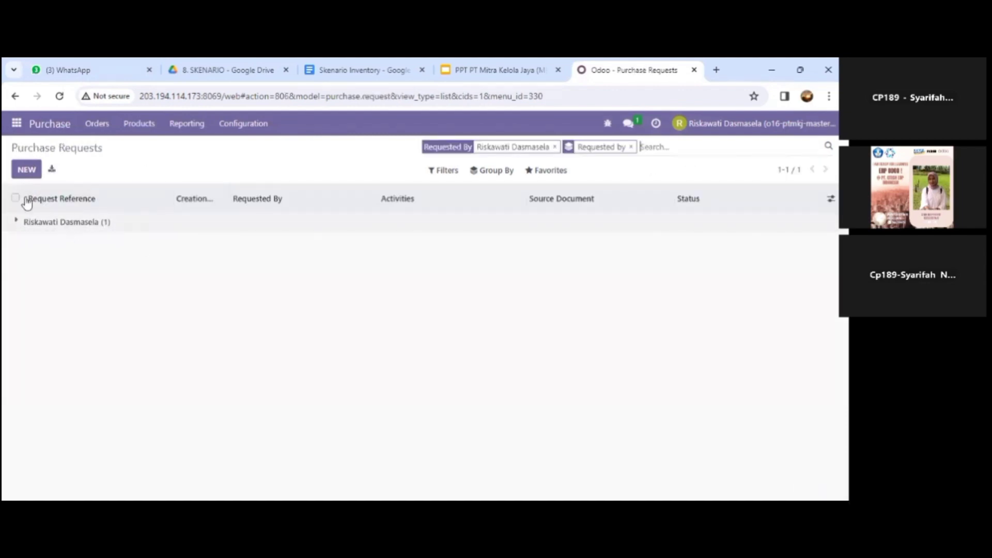
Step: Start a new purchase request with approver PT Mitra Kelola Jaya (MKJ) and one empty product line
{"action": "left_click", "coordinate": [79, 227]}
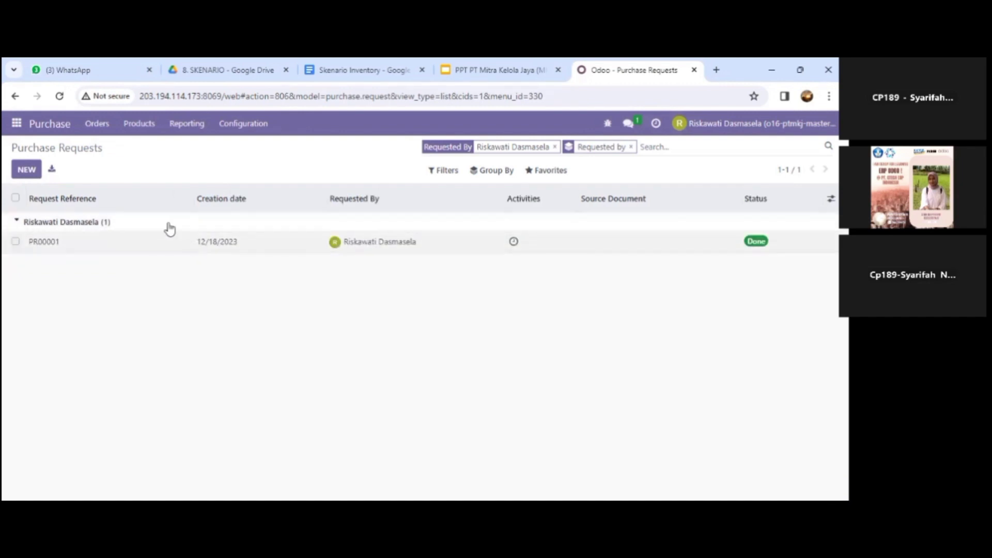
{"action": "left_click", "coordinate": [25, 170]}
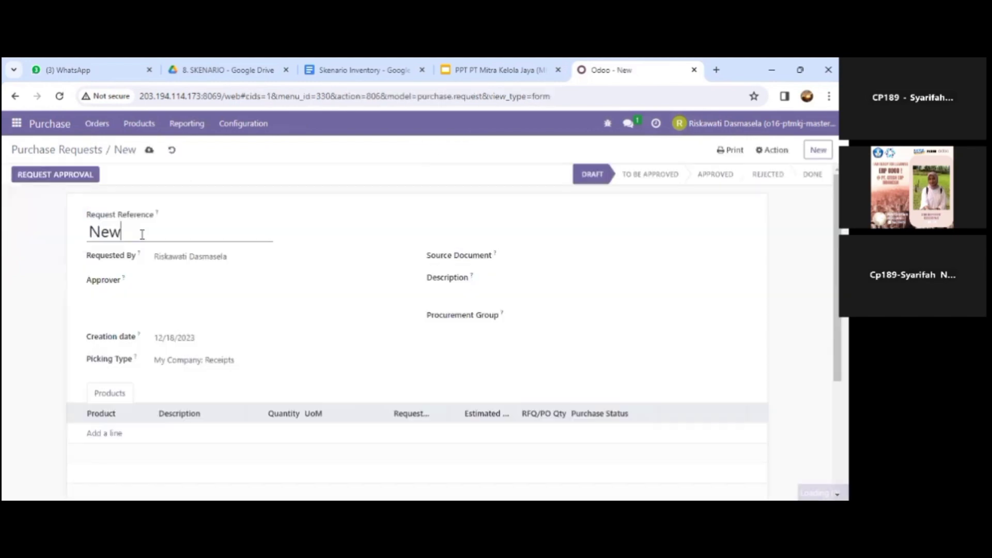
{"action": "left_click", "coordinate": [197, 285]}
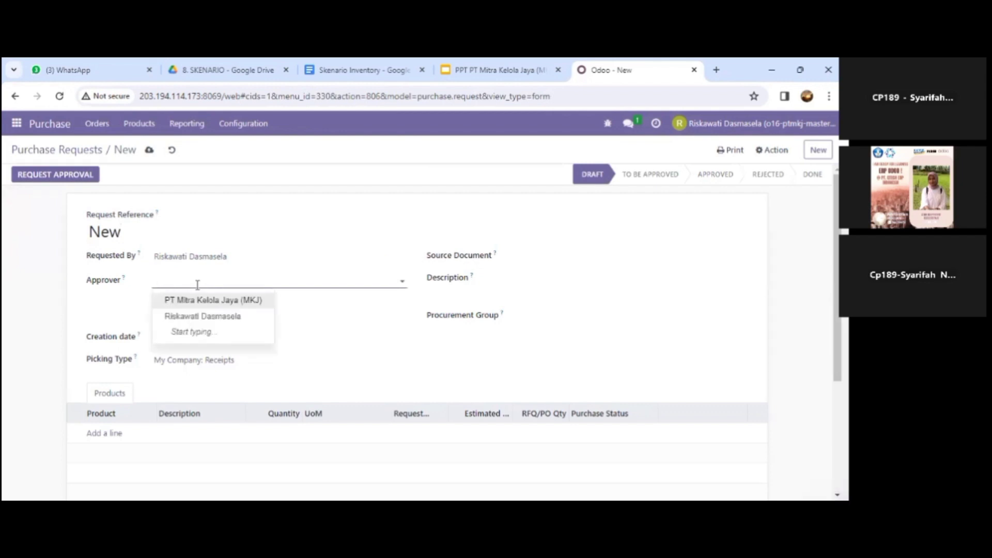
{"action": "left_click", "coordinate": [210, 303]}
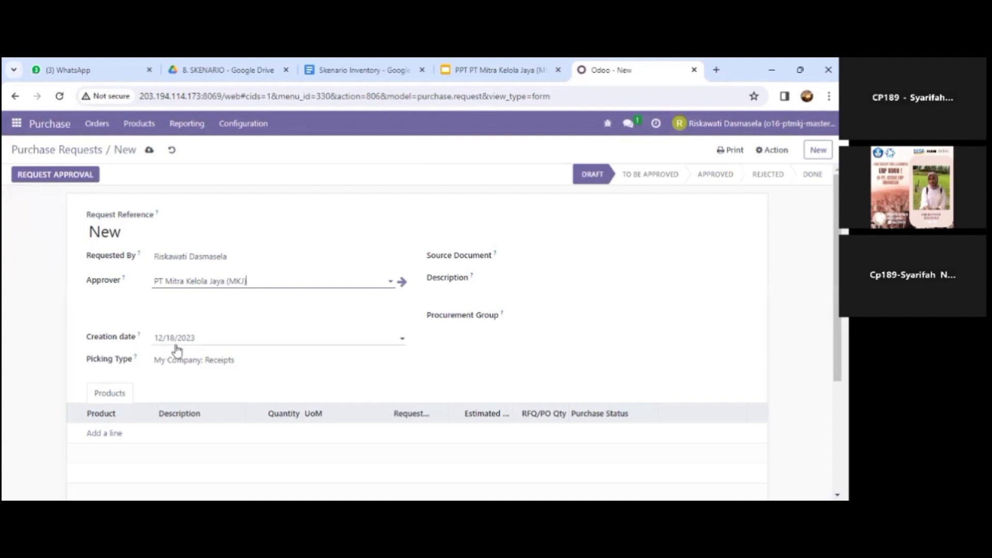
{"action": "left_click", "coordinate": [109, 437]}
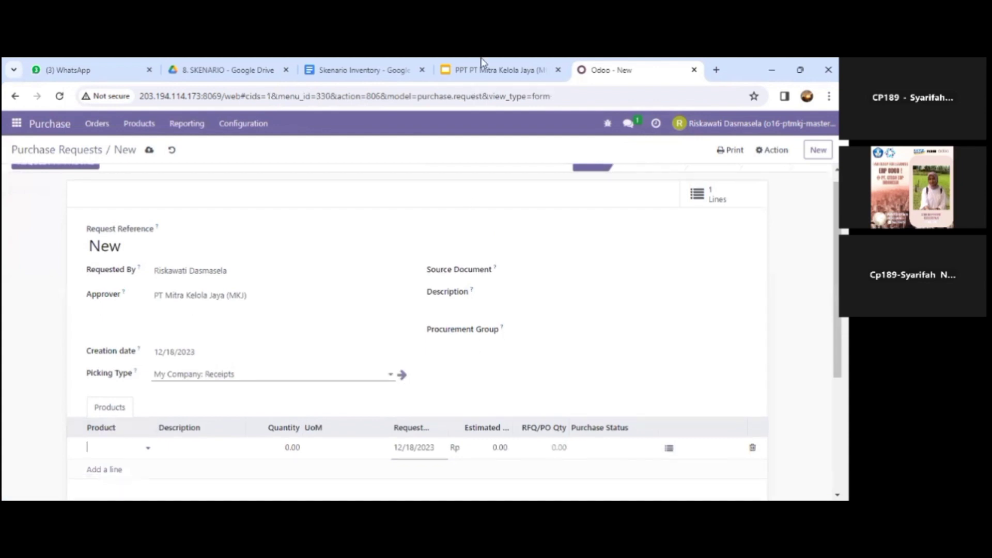
{"action": "scroll", "coordinate": [308, 303], "scroll_direction": "down", "scroll_amount": 2}
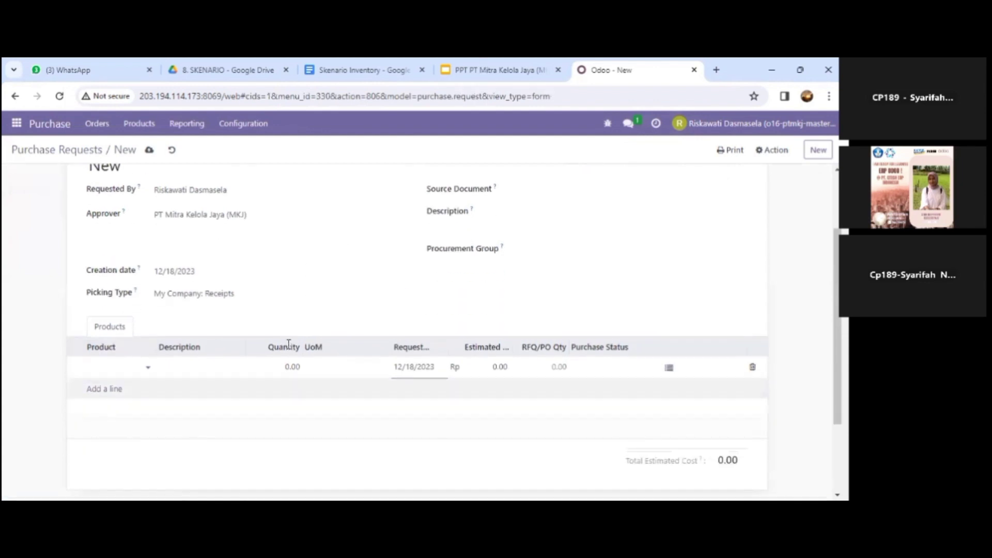
Step: Copy '[FURN_1101] Electric Smart Whiteboard' from the slide's product table into the line's Product field
{"action": "key", "text": "ctrl+shift+Tab"}
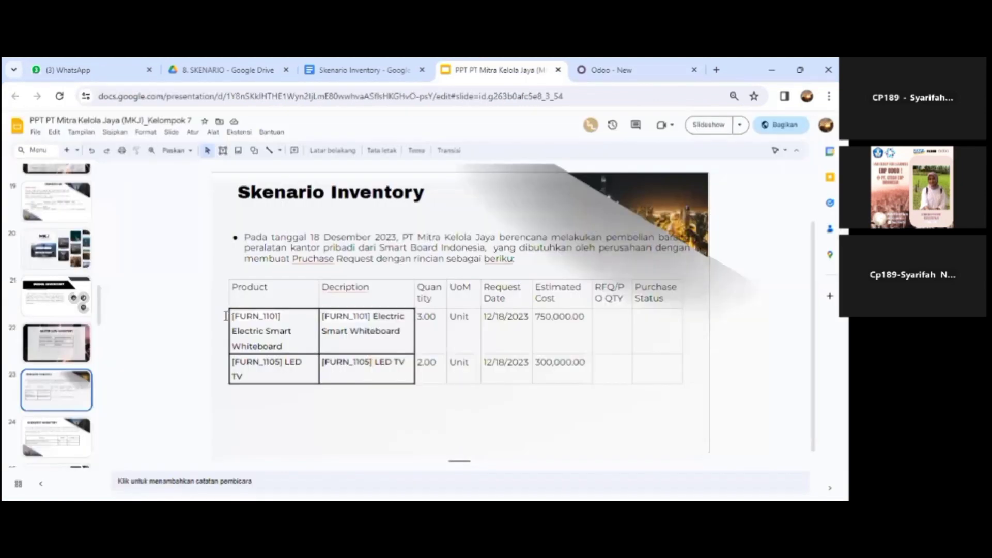
{"action": "triple_click", "coordinate": [226, 316]}
{"action": "key", "text": "ctrl+c"}
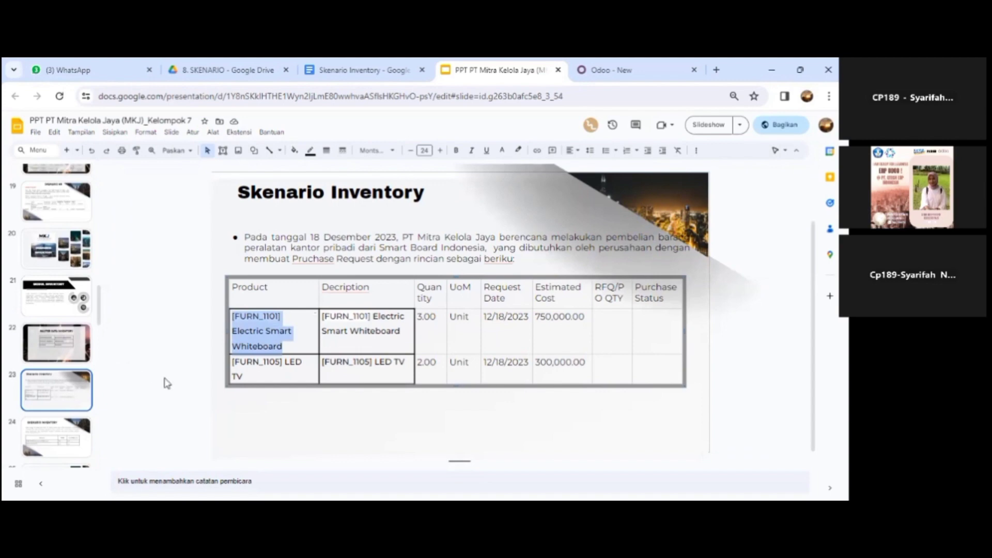
{"action": "key", "text": "ctrl+Tab"}
{"action": "key", "text": "ctrl+v"}
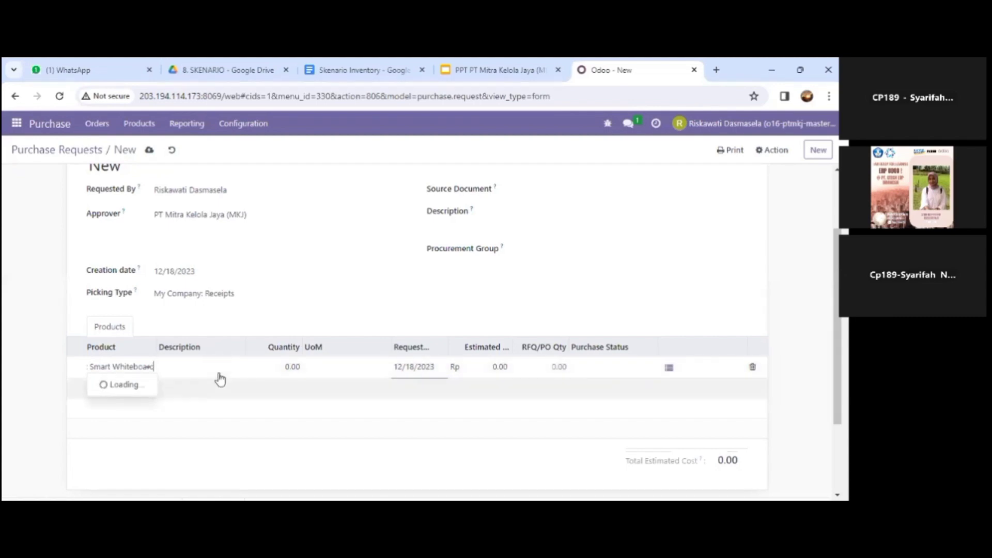
Step: Confirm the whiteboard on the line and look up its estimated cost in the slides
{"action": "left_click", "coordinate": [293, 366]}
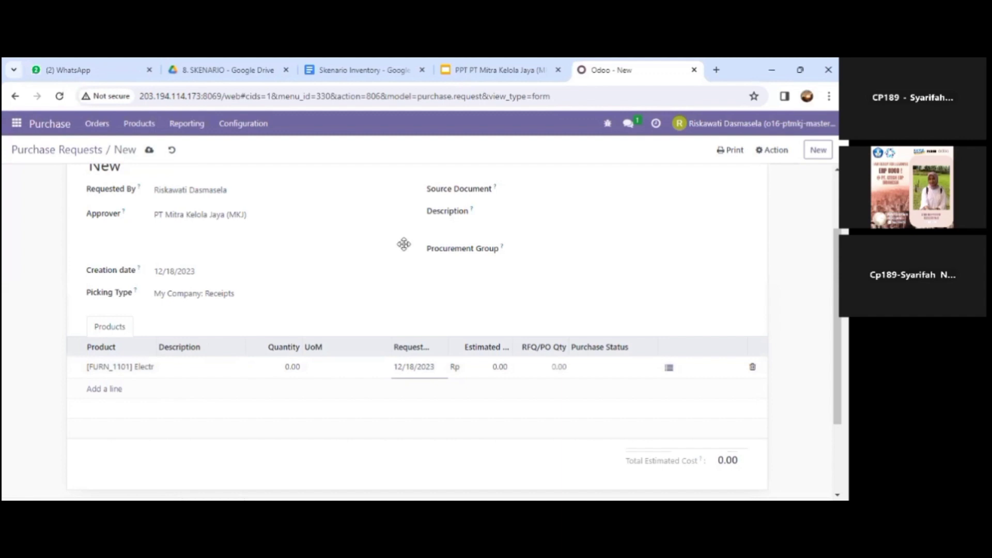
{"action": "key", "text": "ctrl+shift+Tab"}
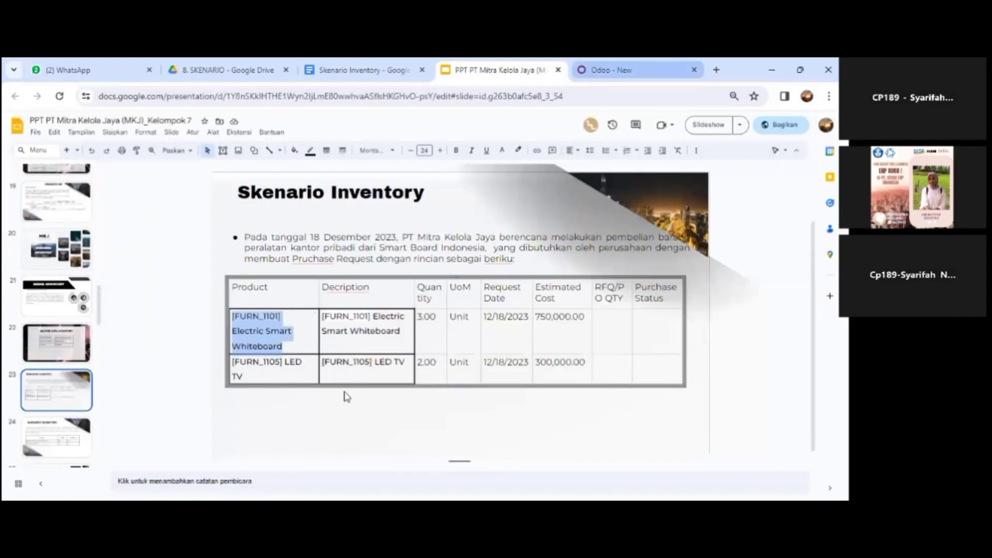
{"action": "key", "text": "ctrl+Tab"}
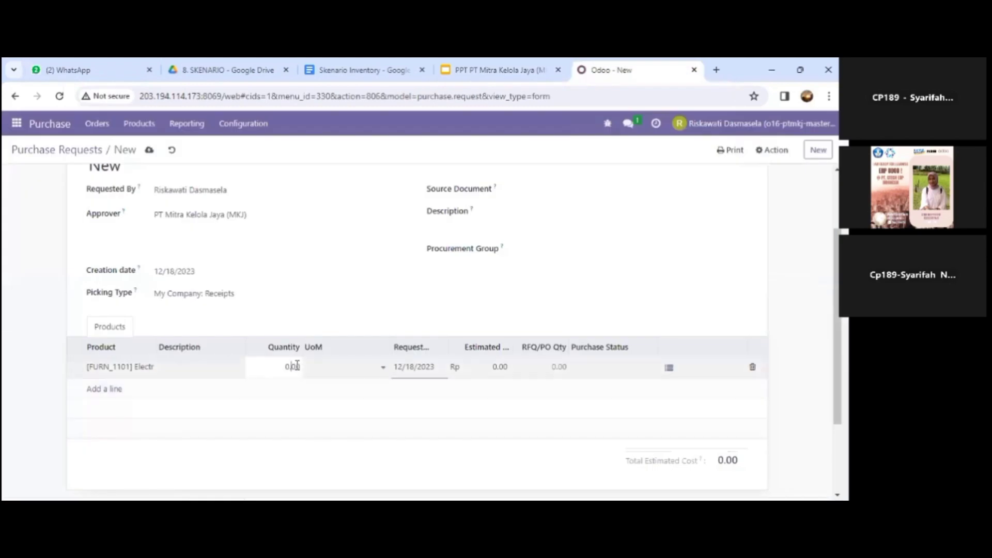
{"action": "key", "text": "Tab"}
{"action": "left_click", "coordinate": [297, 366]}
{"action": "left_click", "coordinate": [445, 368]}
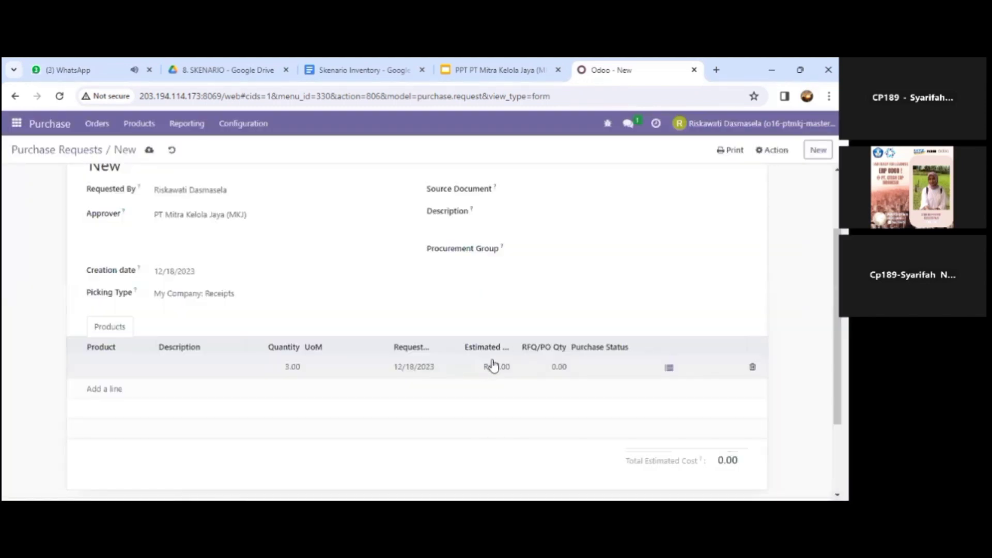
{"action": "left_click", "coordinate": [493, 366]}
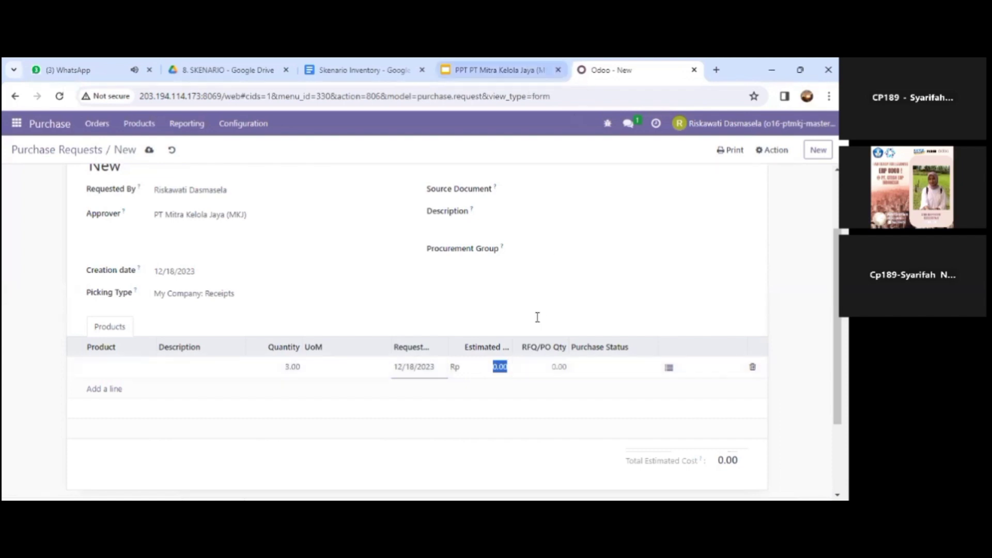
{"action": "left_click", "coordinate": [509, 71]}
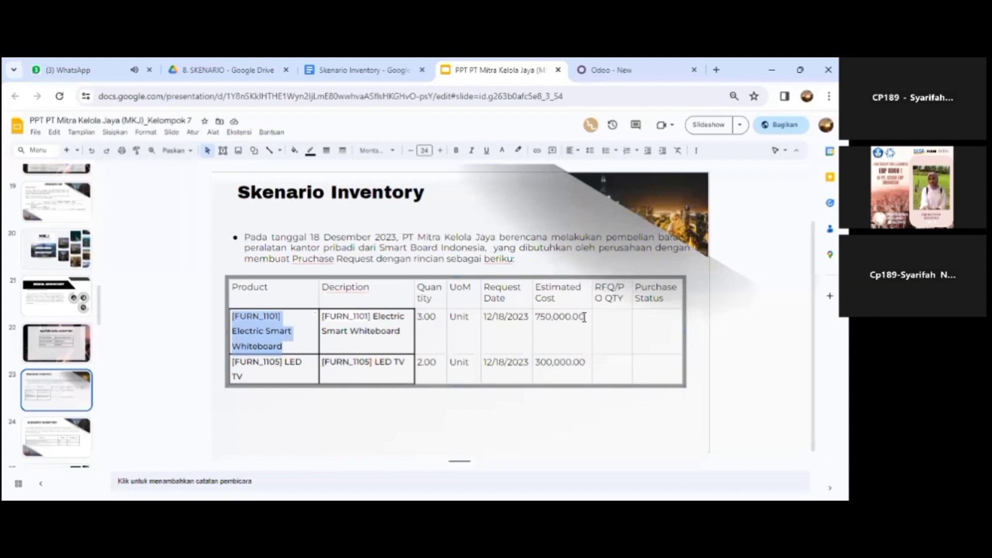
{"action": "double_click", "coordinate": [584, 316]}
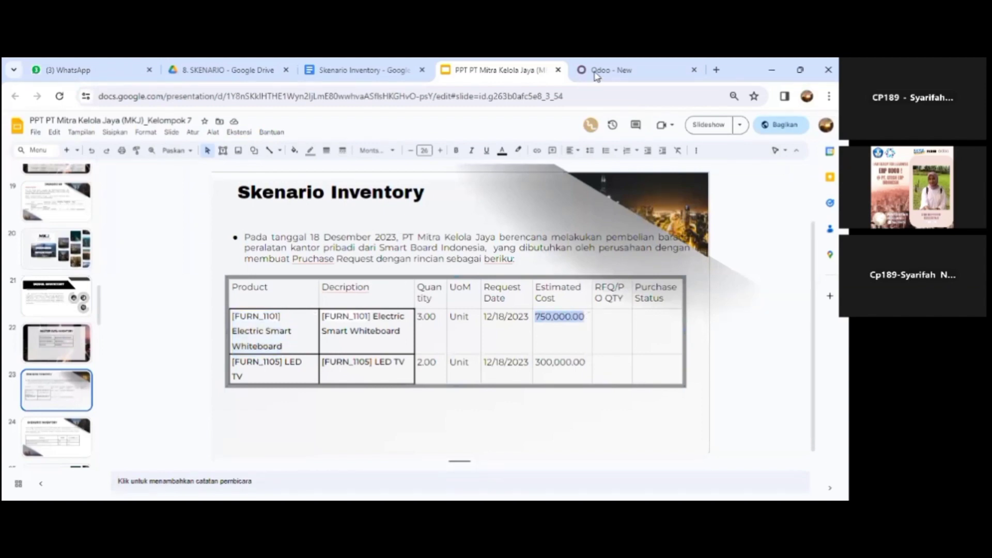
{"action": "key", "text": "ctrl+Tab"}
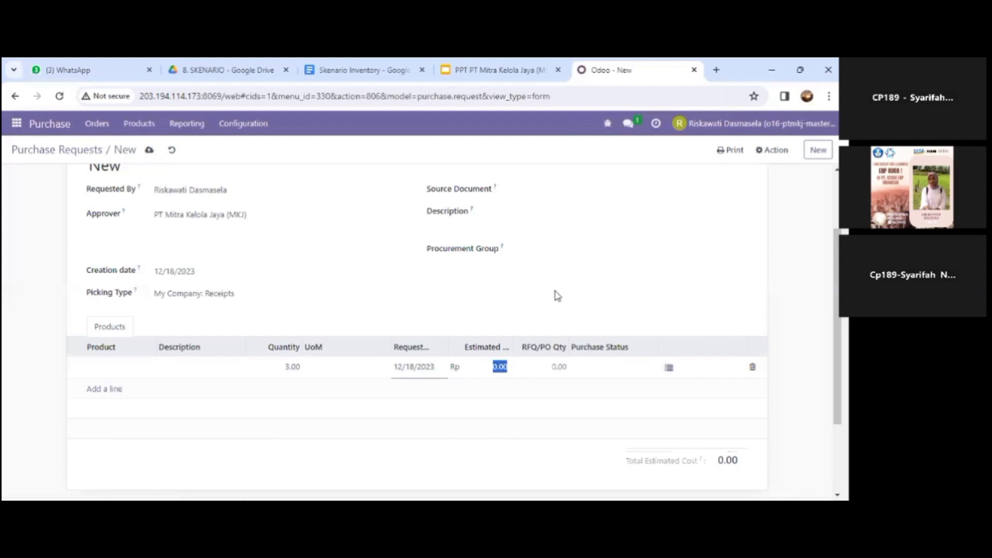
Step: Set the line's estimated cost to 750,000, giving a total of 750,000.00
{"action": "type", "text": "750"}
{"action": "left_click", "coordinate": [554, 306]}
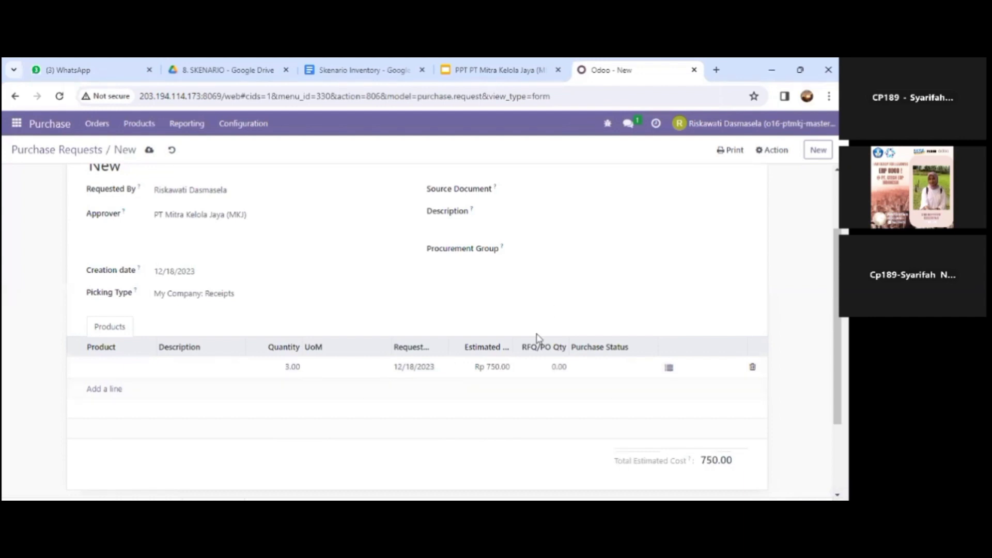
{"action": "left_click", "coordinate": [494, 367]}
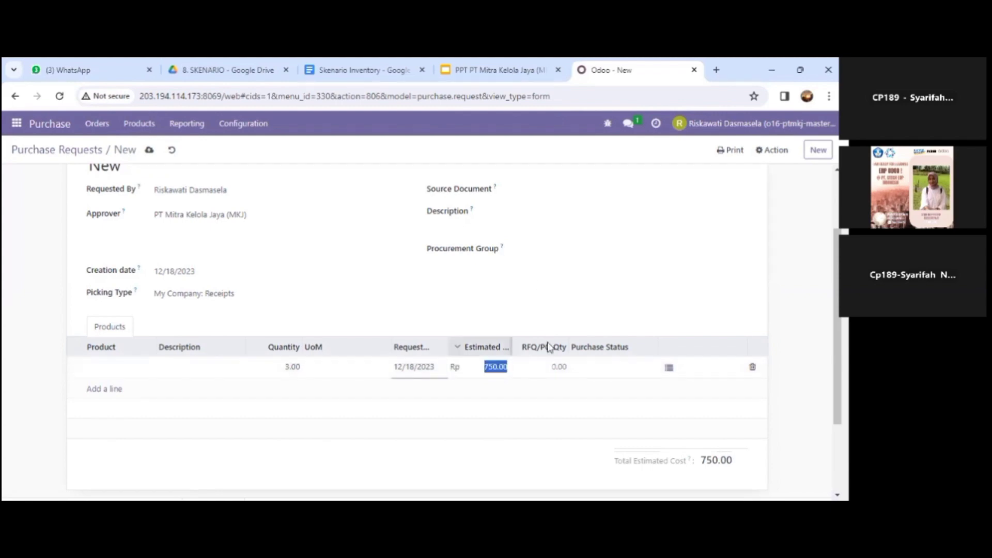
{"action": "key", "text": "ctrl+shift+Tab"}
{"action": "key", "text": "ctrl+w"}
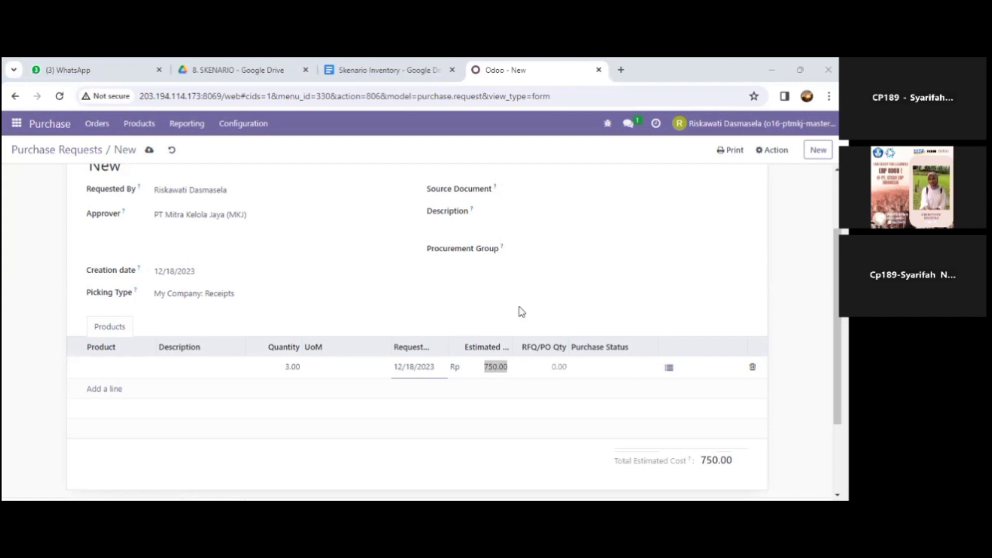
{"action": "left_click", "coordinate": [554, 273]}
{"action": "type", "text": "750000"}
{"action": "left_click", "coordinate": [554, 273]}
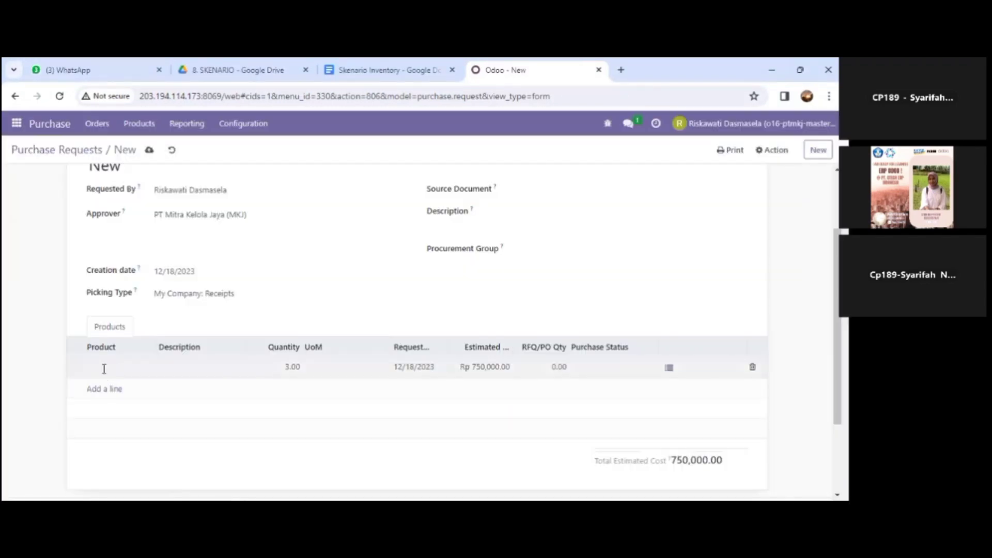
Step: Paste 'Smart Whiteboard' into the line's product and pick [FURN_1101] Electric Smart Whiteboard
{"action": "left_click", "coordinate": [145, 372]}
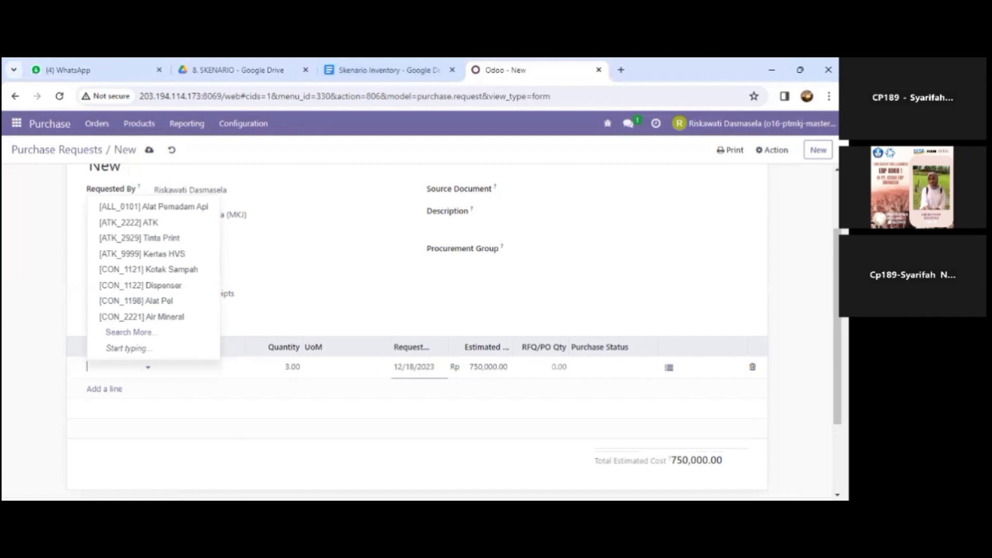
{"action": "key", "text": "alt+Tab"}
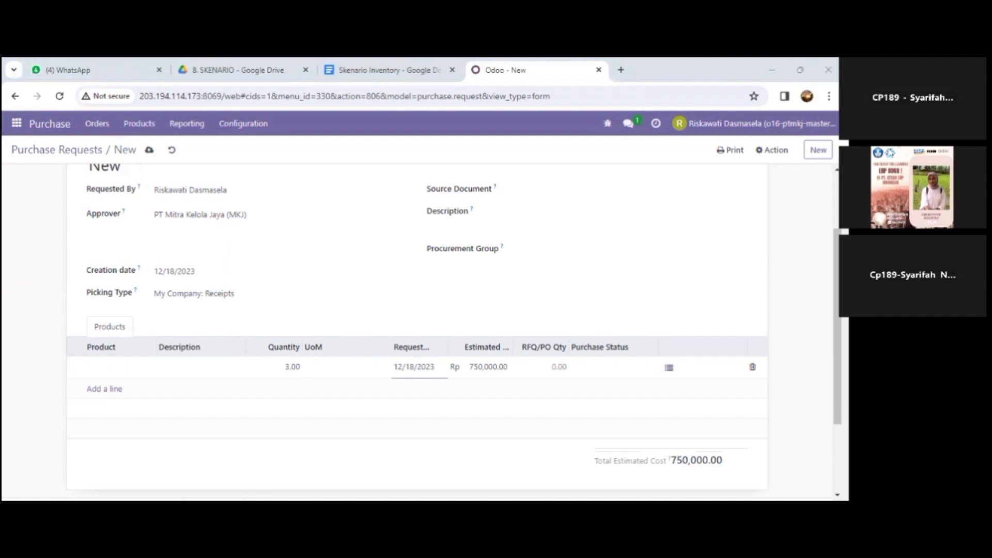
{"action": "left_click", "coordinate": [124, 379]}
{"action": "type", "text": "Smart Whiteboard"}
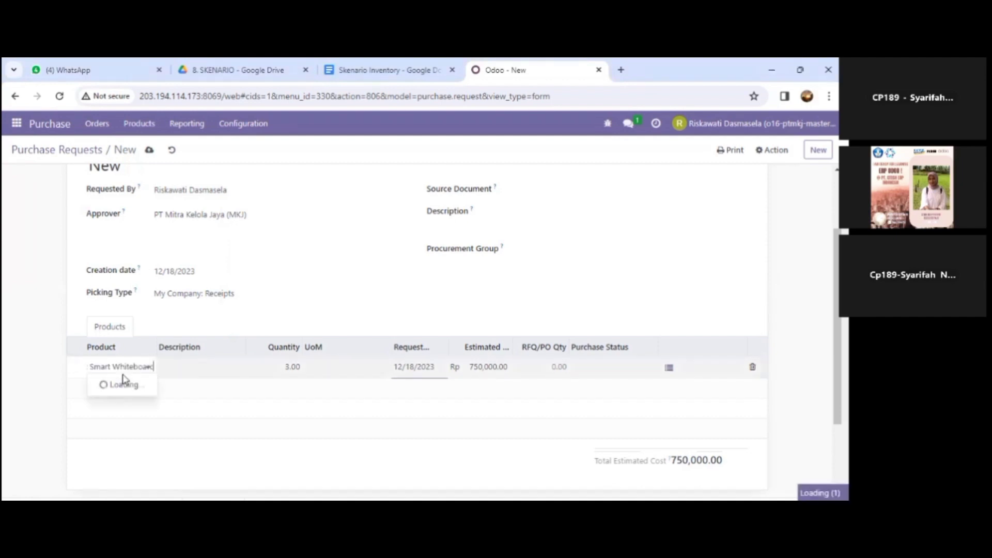
{"action": "left_click", "coordinate": [122, 373]}
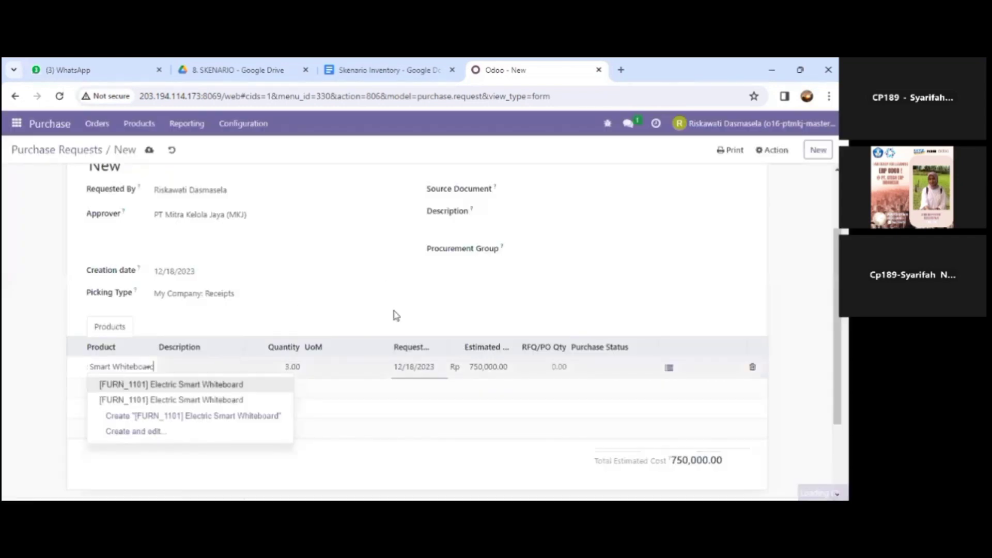
{"action": "left_click", "coordinate": [108, 388]}
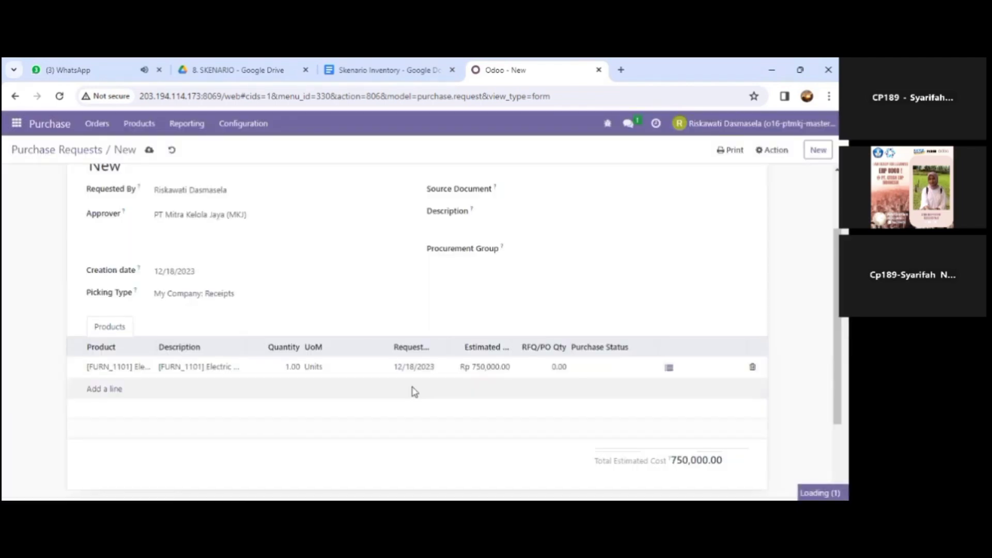
Step: Add a second request line with the product [FURN_1105] LED TV
{"action": "left_click", "coordinate": [118, 393]}
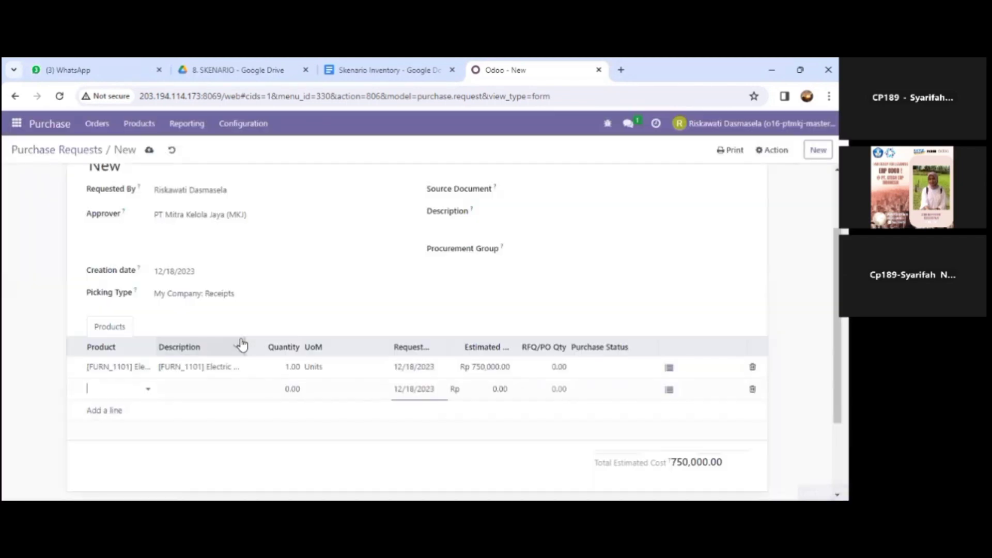
{"action": "left_click", "coordinate": [115, 389]}
{"action": "type", "text": "[FURN_1105] LED TV"}
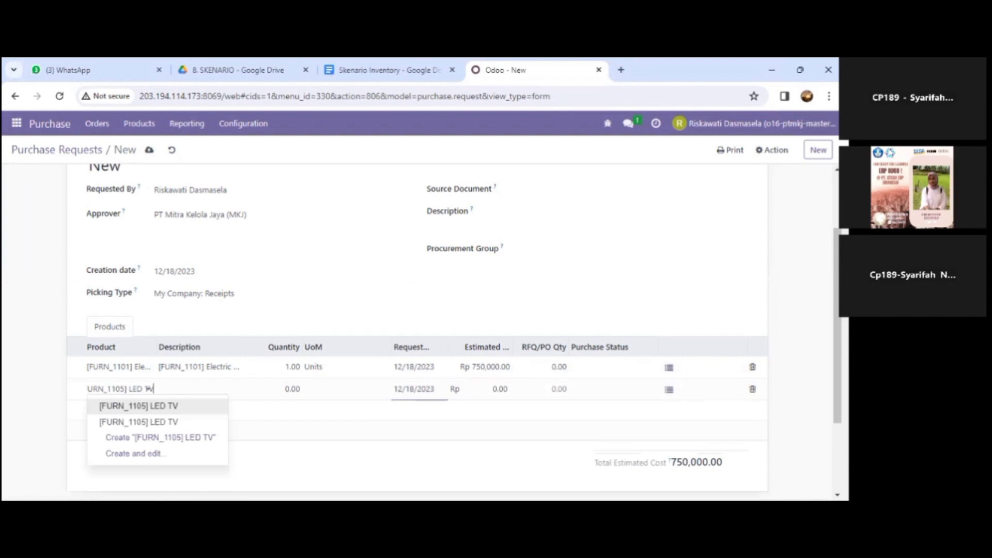
{"action": "key", "text": "Return"}
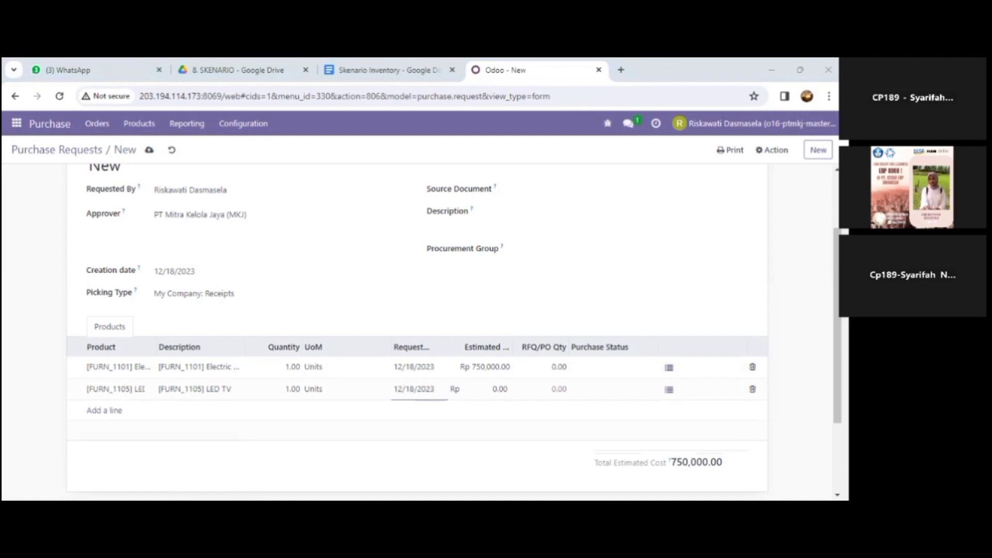
Step: Set the whiteboard line's quantity to 3 and the LED TV line's quantity to 2
{"action": "left_click", "coordinate": [288, 368]}
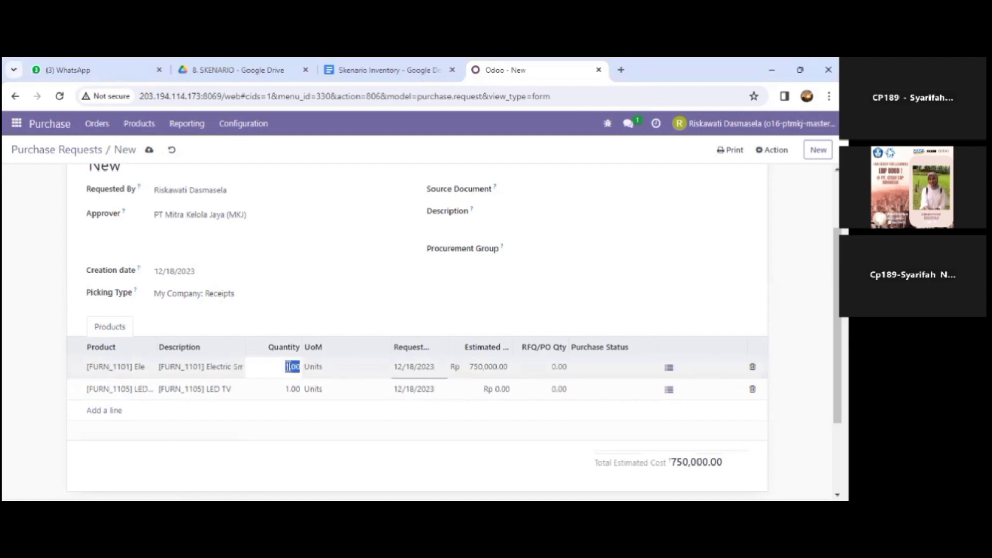
{"action": "type", "text": "3"}
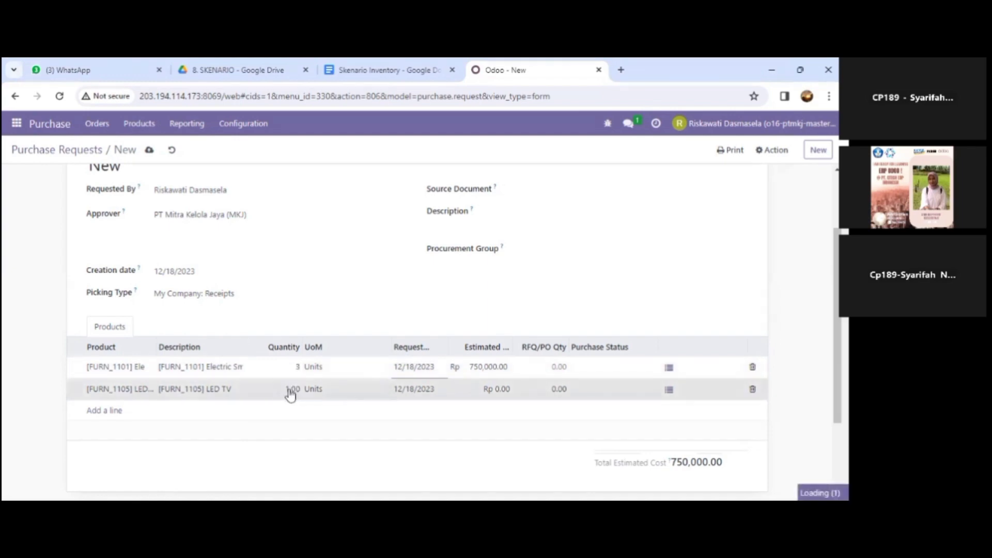
{"action": "double_click", "coordinate": [289, 390]}
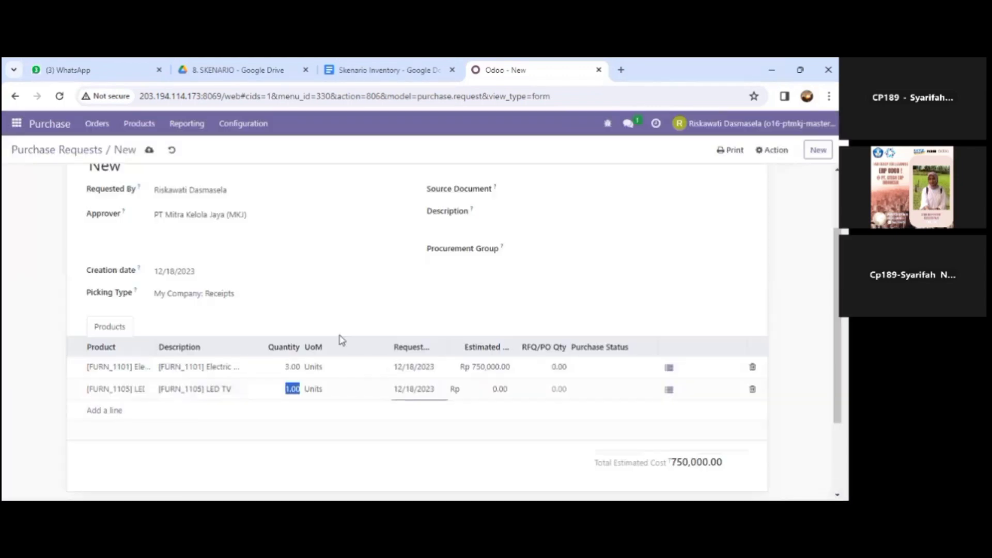
{"action": "type", "text": "2"}
{"action": "left_click", "coordinate": [496, 390]}
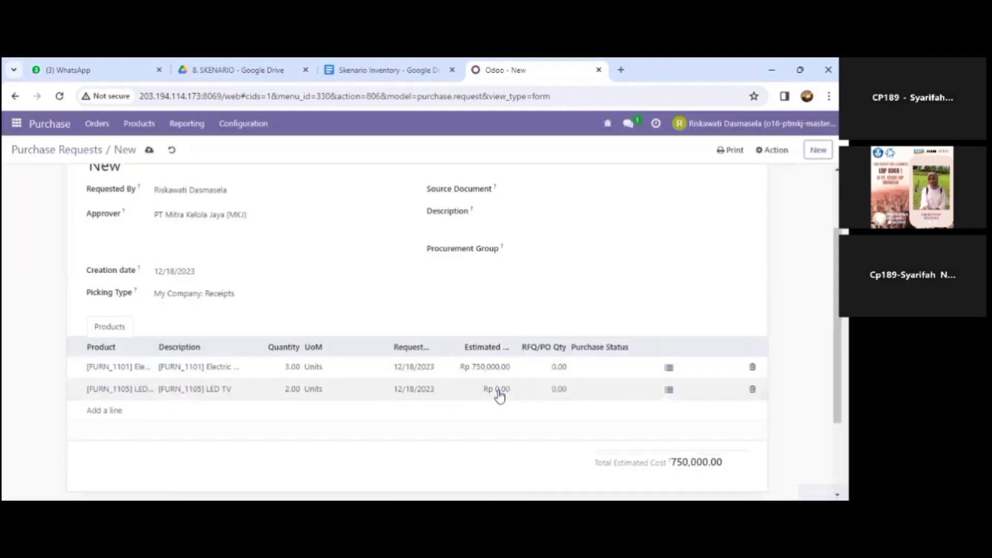
Step: Paste 300000 as the LED TV line's estimated cost
{"action": "left_click", "coordinate": [499, 393]}
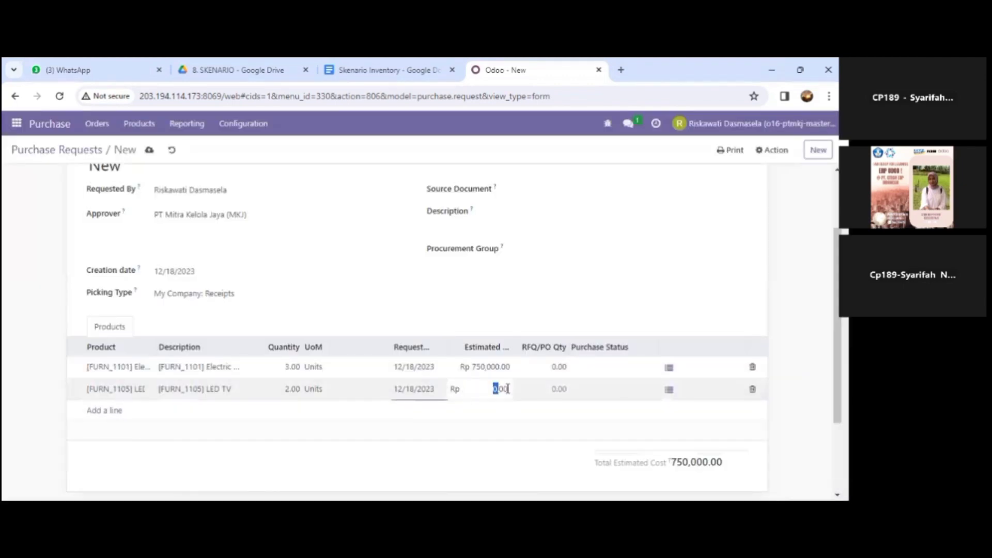
{"action": "double_click", "coordinate": [496, 389]}
{"action": "type", "text": "300,000.00"}
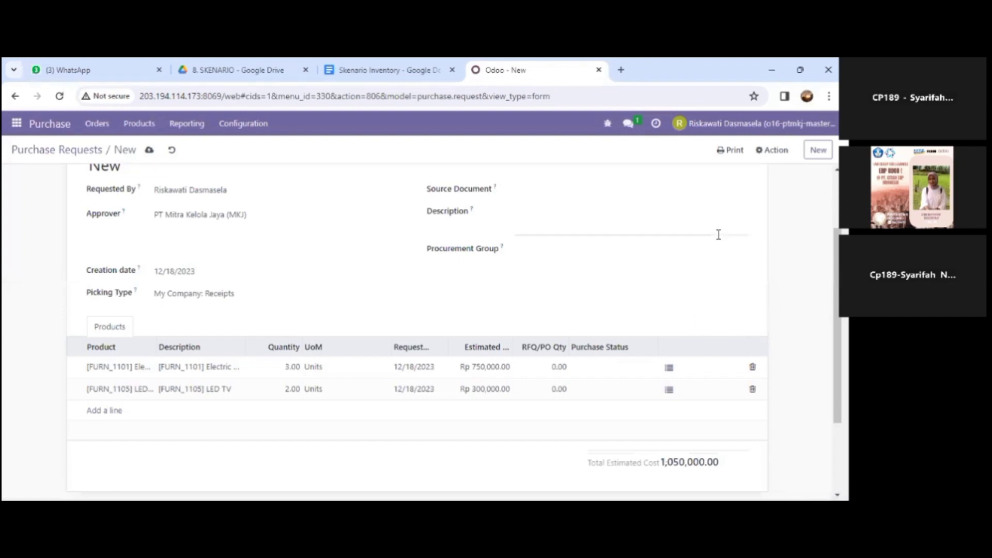
Step: Save the request as PR00002 and submit it for approval
{"action": "scroll", "coordinate": [718, 234], "scroll_direction": "up", "scroll_amount": 2}
{"action": "scroll", "coordinate": [718, 234], "scroll_direction": "down", "scroll_amount": 2}
{"action": "scroll", "coordinate": [718, 234], "scroll_direction": "down", "scroll_amount": 1}
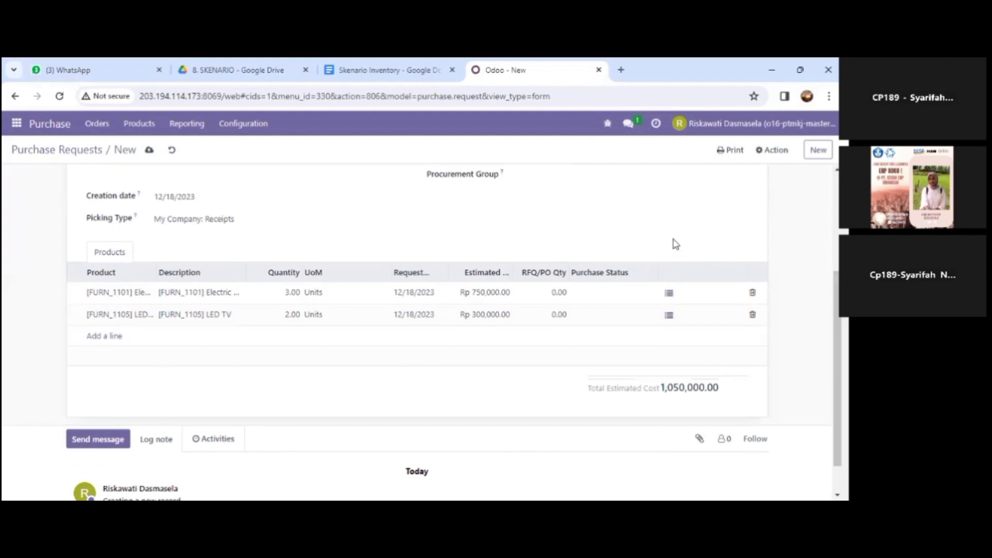
{"action": "scroll", "coordinate": [676, 244], "scroll_direction": "up", "scroll_amount": 4}
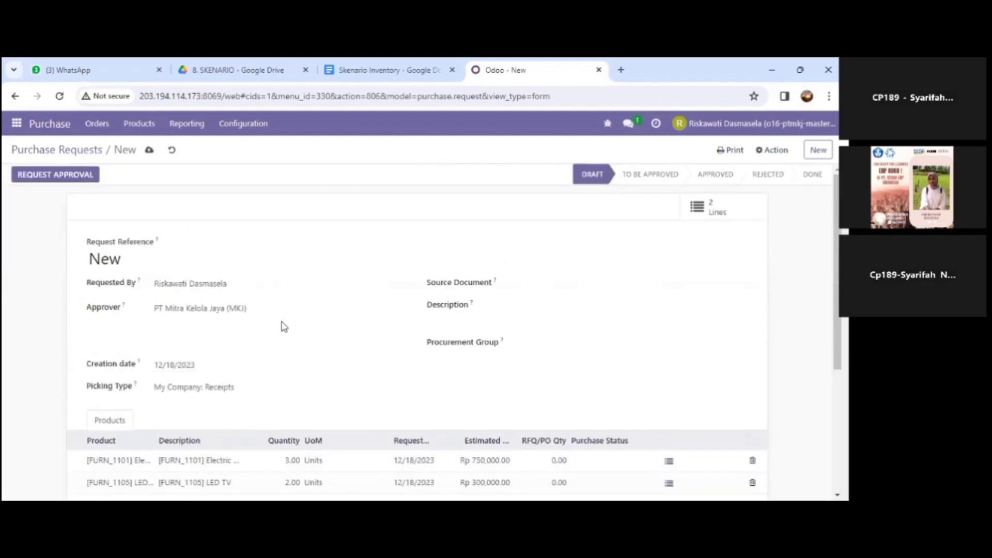
{"action": "scroll", "coordinate": [284, 326], "scroll_direction": "down", "scroll_amount": 1}
{"action": "scroll", "coordinate": [283, 327], "scroll_direction": "up", "scroll_amount": 1}
{"action": "left_click", "coordinate": [151, 141]}
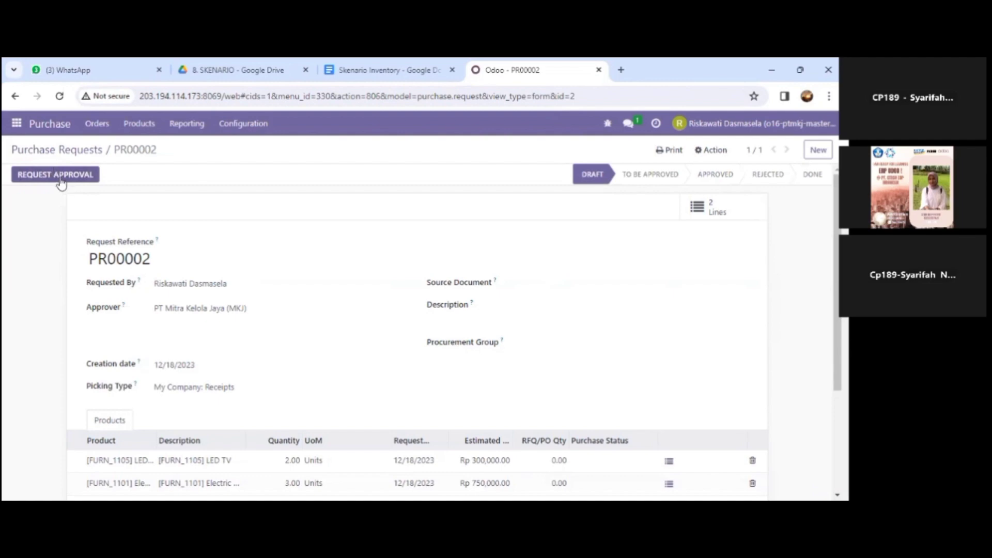
{"action": "left_click", "coordinate": [53, 176]}
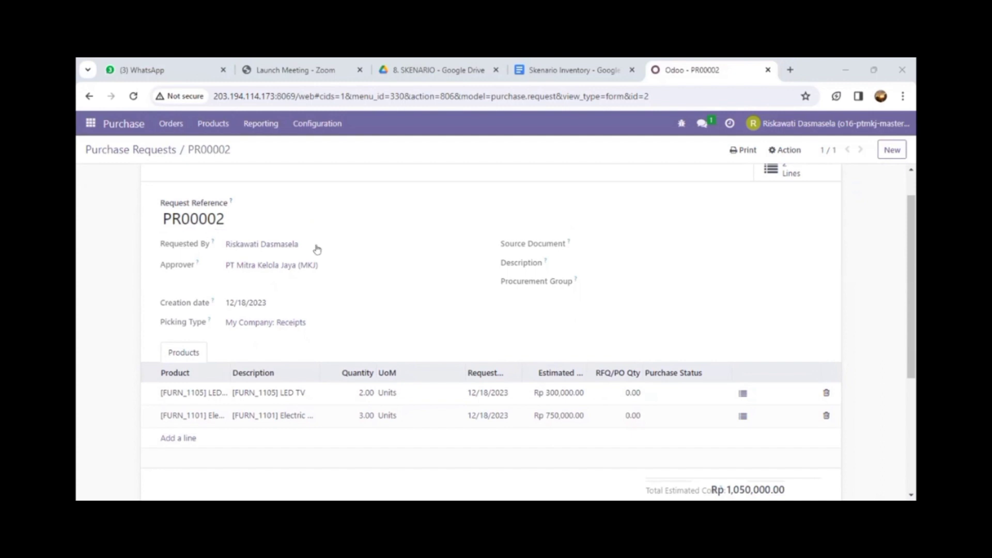
Step: Scroll through PR00002 to review its LED TV and whiteboard lines dated 12/18/2023
{"action": "scroll", "coordinate": [322, 250], "scroll_direction": "down", "scroll_amount": 1}
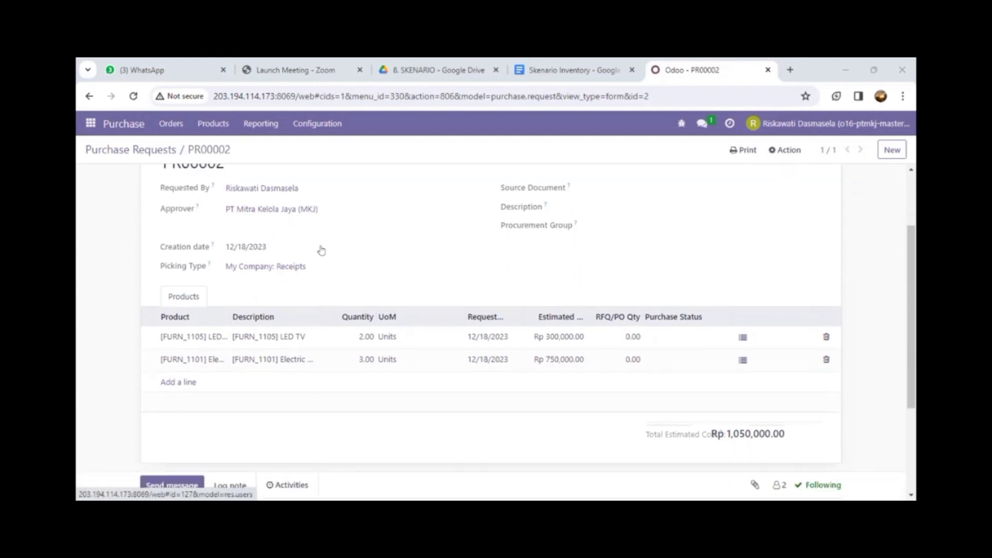
{"action": "scroll", "coordinate": [321, 251], "scroll_direction": "up", "scroll_amount": 1}
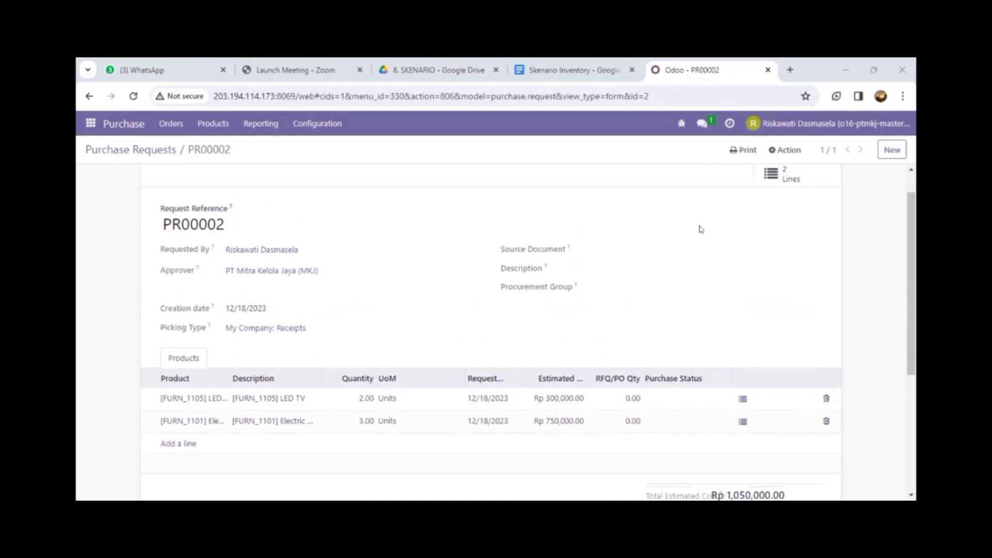
{"action": "scroll", "coordinate": [701, 229], "scroll_direction": "up", "scroll_amount": 1}
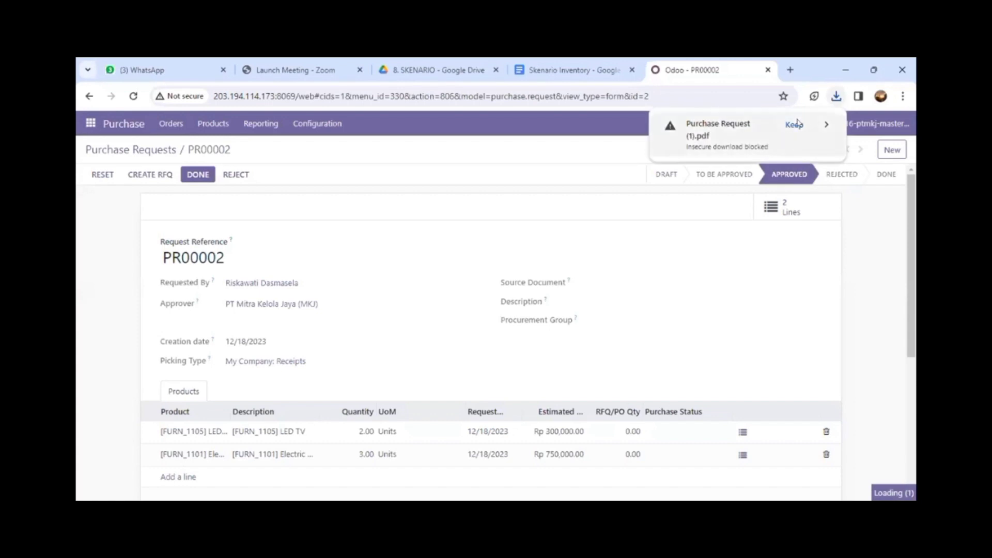
Step: Keep and view the Purchase Request (1).pdf report, then return to the PR00002 form
{"action": "left_click", "coordinate": [787, 126]}
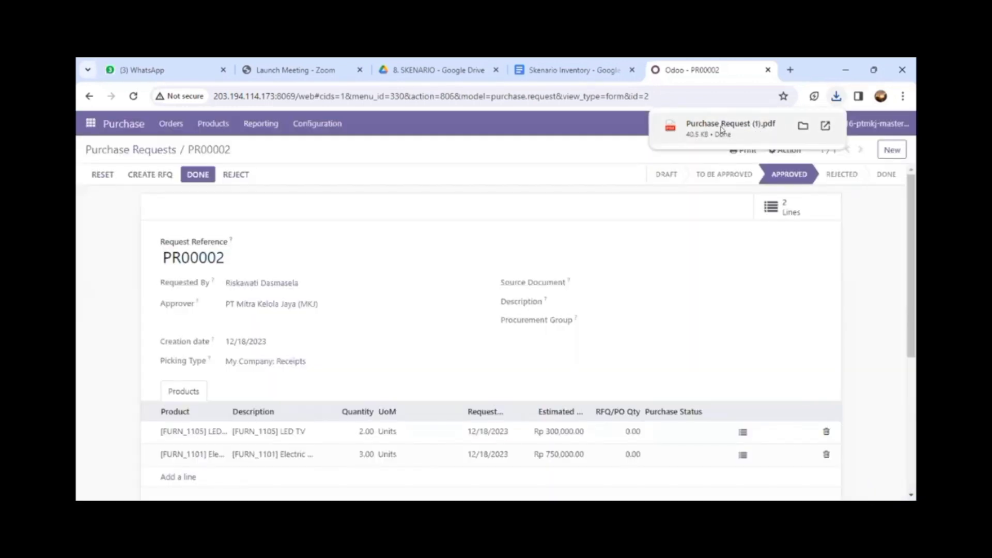
{"action": "left_click", "coordinate": [722, 128]}
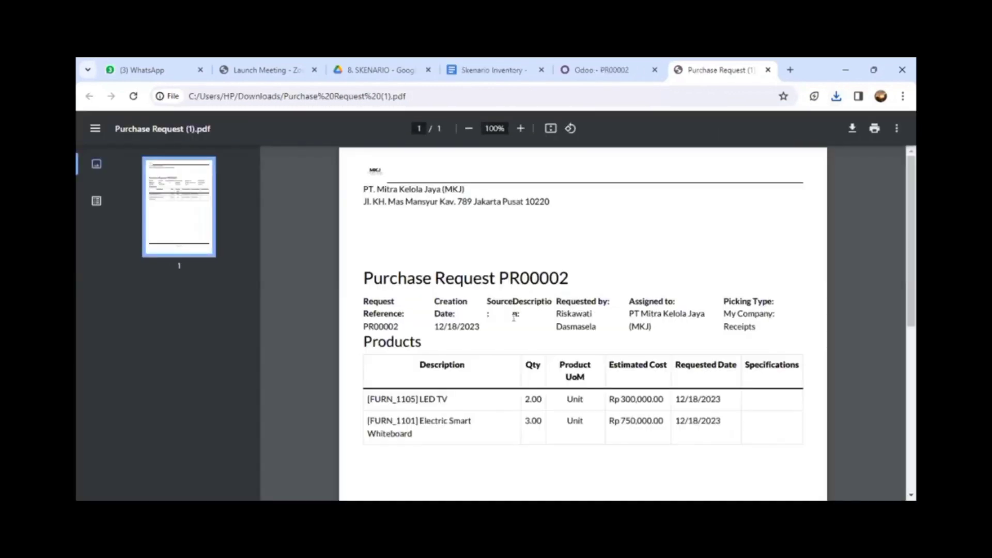
{"action": "scroll", "coordinate": [512, 312], "scroll_direction": "down", "scroll_amount": 1}
{"action": "scroll", "coordinate": [514, 318], "scroll_direction": "up", "scroll_amount": 1}
{"action": "scroll", "coordinate": [514, 318], "scroll_direction": "down", "scroll_amount": 1}
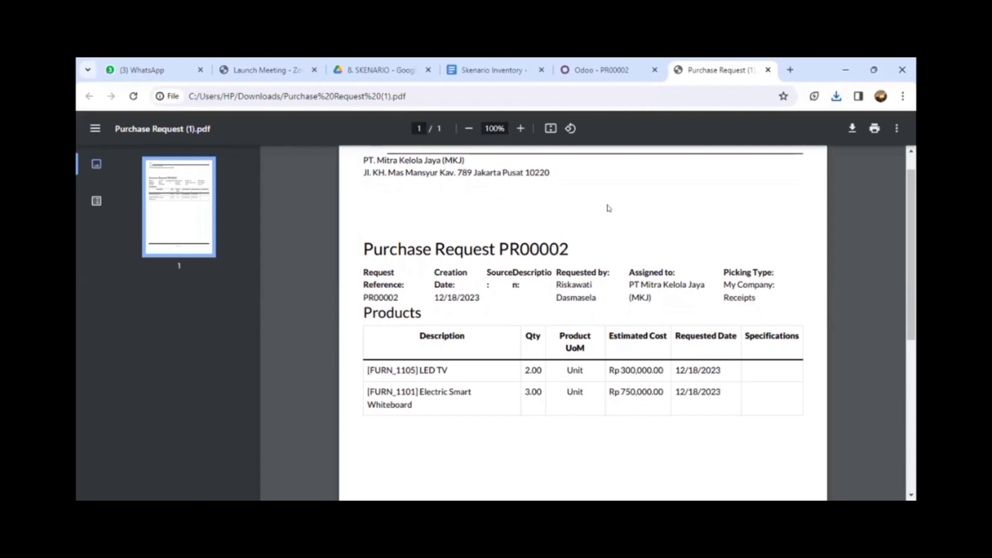
{"action": "left_click", "coordinate": [590, 73]}
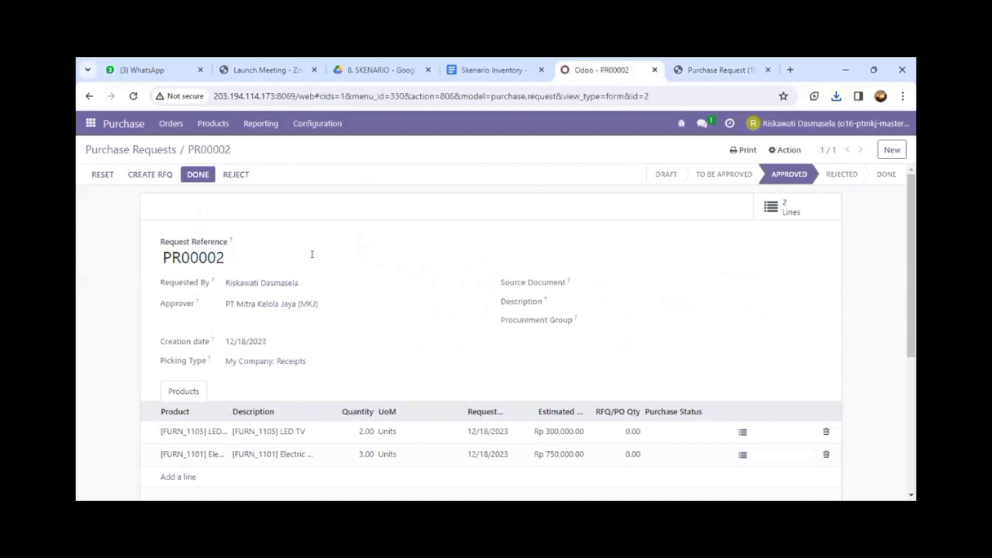
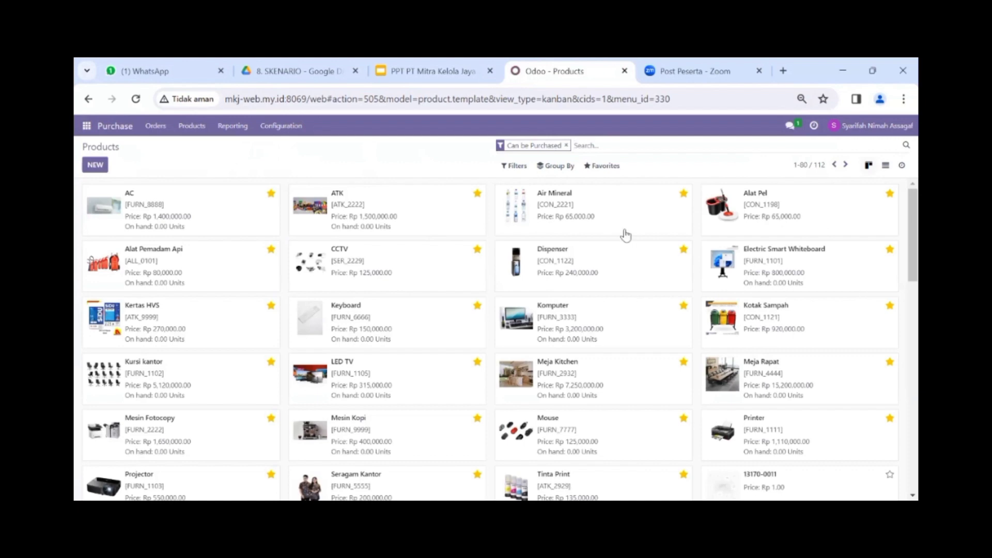
Step: Open the Vendor Pricelists list under Configuration and scroll through it
{"action": "left_click", "coordinate": [282, 127]}
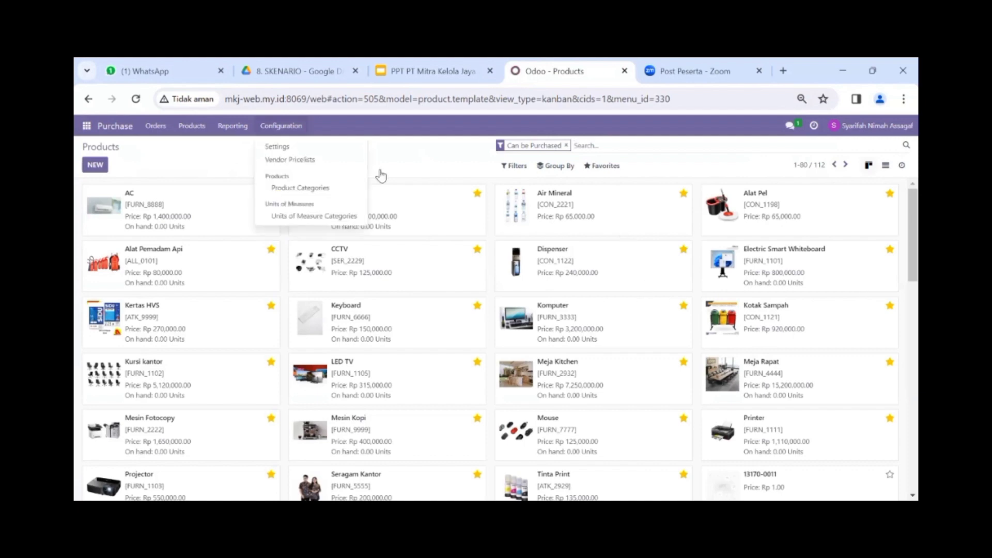
{"action": "left_click", "coordinate": [301, 160]}
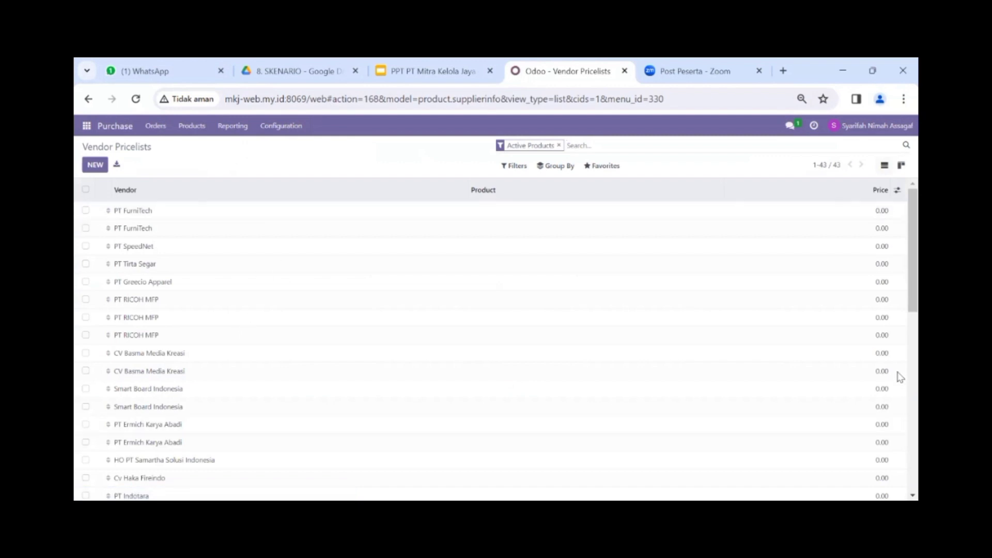
{"action": "mouse_move", "coordinate": [900, 296]}
{"action": "left_mouse_down"}
{"action": "mouse_move", "coordinate": [900, 412]}
{"action": "mouse_move", "coordinate": [899, 288]}
{"action": "left_mouse_up"}
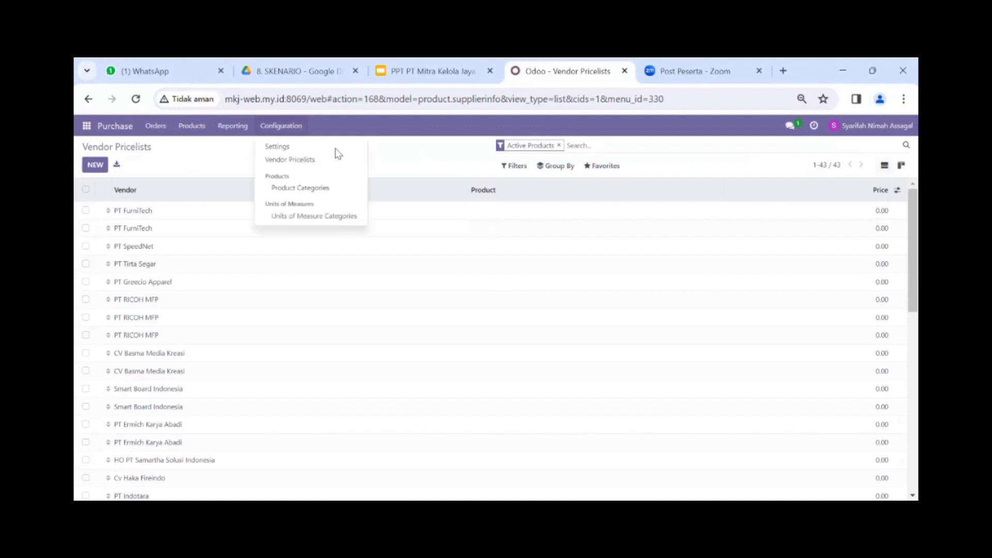
Step: Bring up the Vendors directory from the Orders menu
{"action": "left_click", "coordinate": [160, 129]}
{"action": "left_click", "coordinate": [162, 130]}
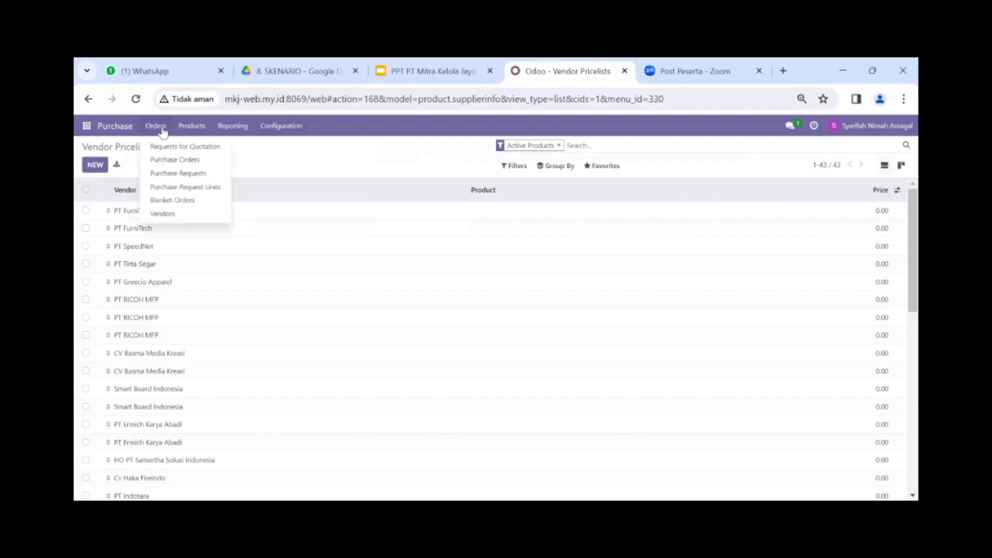
{"action": "left_click", "coordinate": [190, 216]}
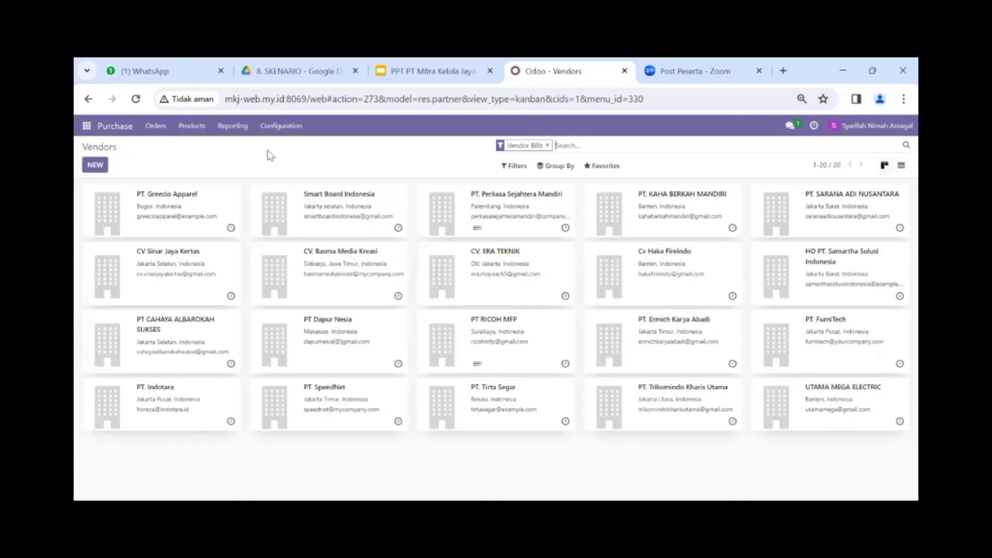
{"action": "left_click", "coordinate": [154, 128]}
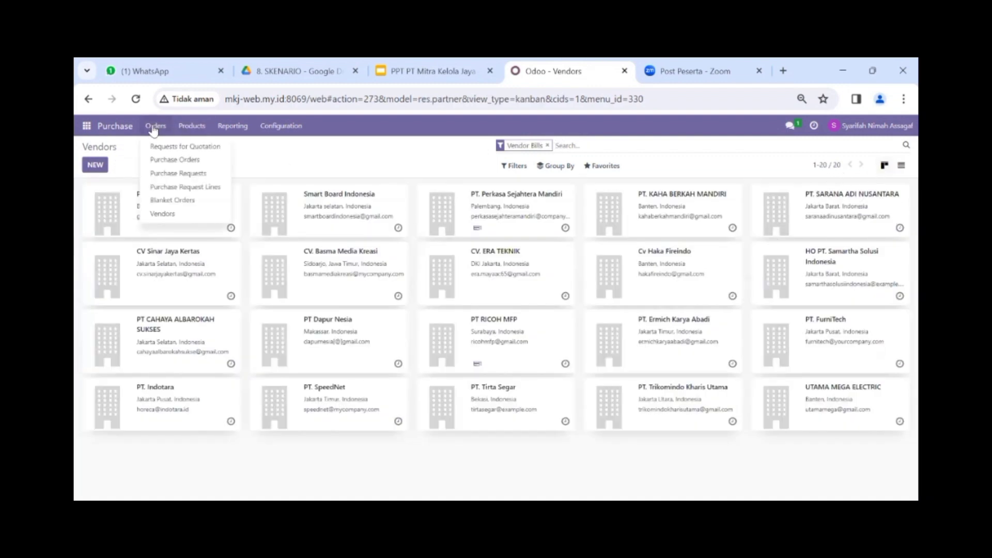
Step: Clear the Purchase Requests search filters and open request PR00002
{"action": "left_click", "coordinate": [199, 175]}
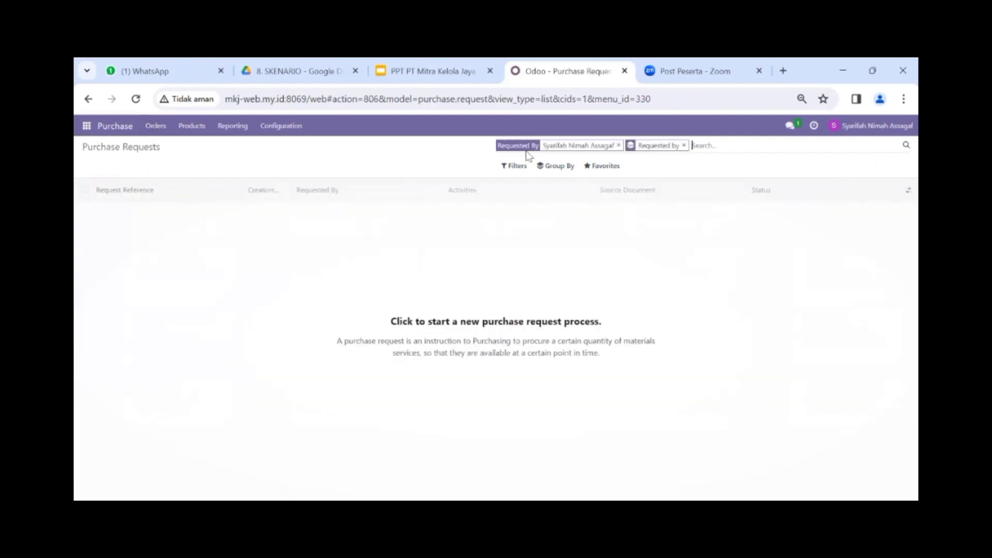
{"action": "key", "text": "BackSpace"}
{"action": "key", "text": "BackSpace"}
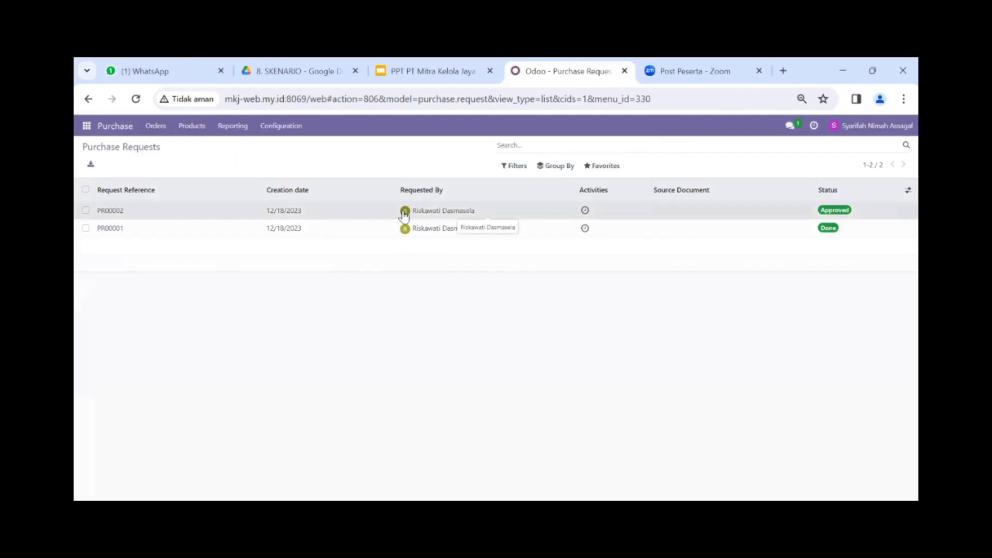
{"action": "left_click", "coordinate": [405, 212]}
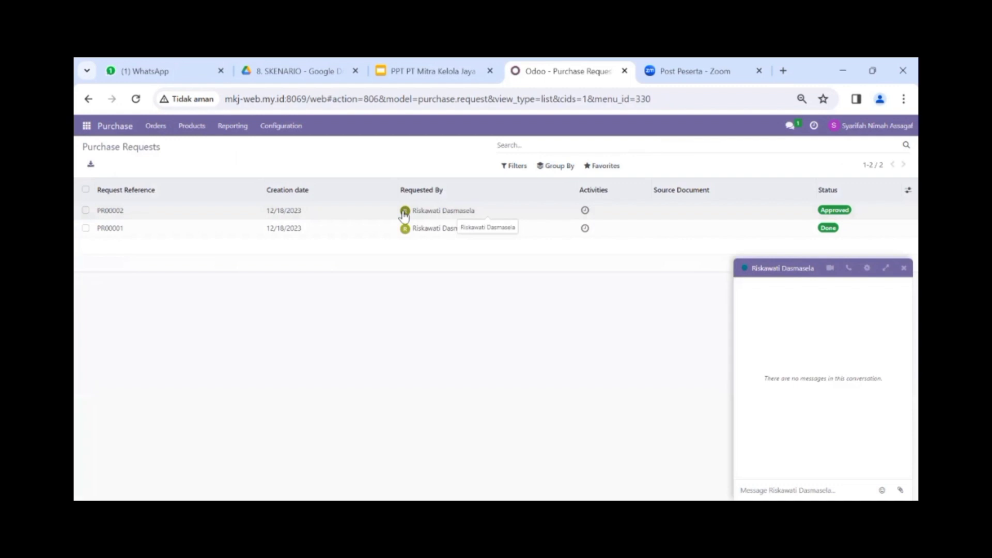
{"action": "double_click", "coordinate": [472, 212]}
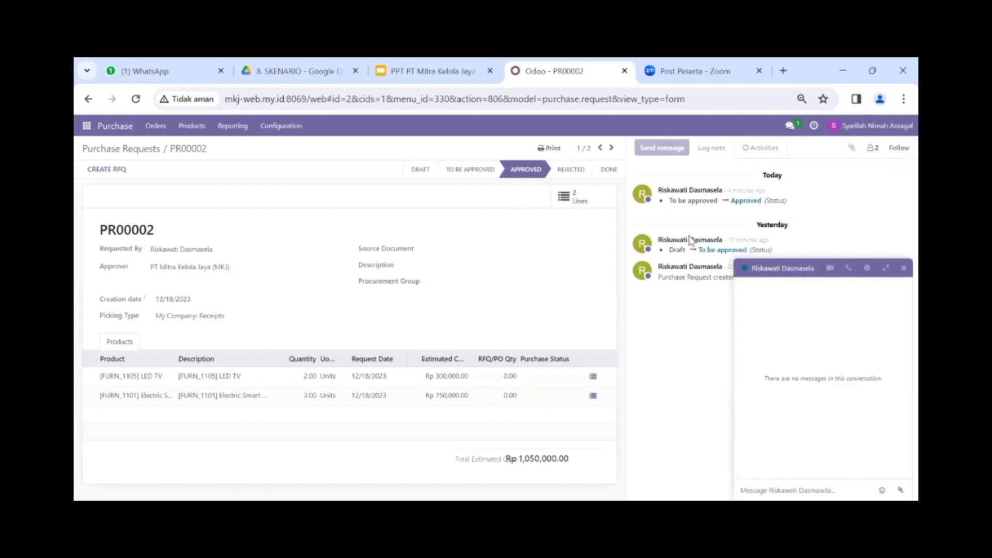
{"action": "left_click", "coordinate": [904, 269]}
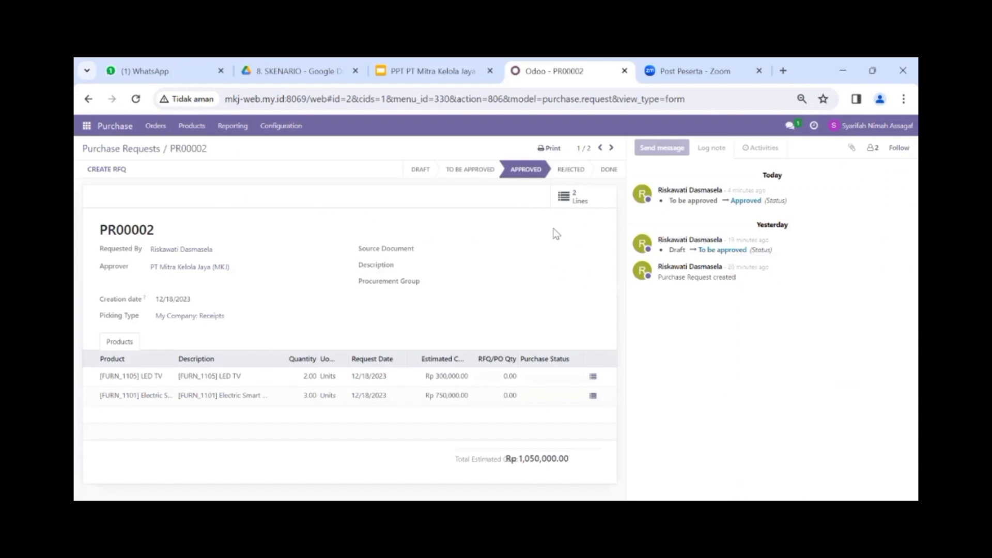
Step: Create a new purchase order named P00003 from PR00002's Create RFQ window
{"action": "left_click", "coordinate": [108, 171]}
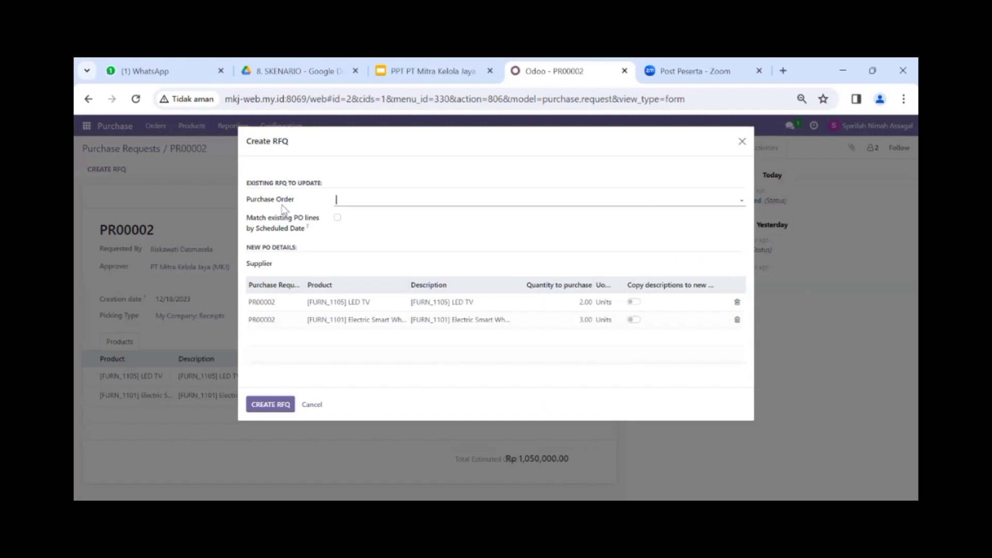
{"action": "left_click", "coordinate": [355, 201]}
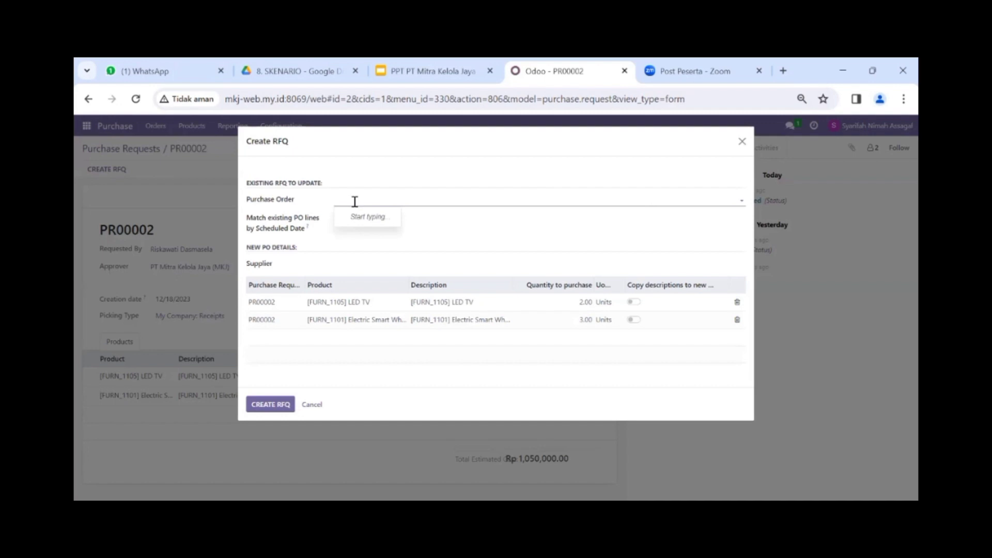
{"action": "type", "text": "P"}
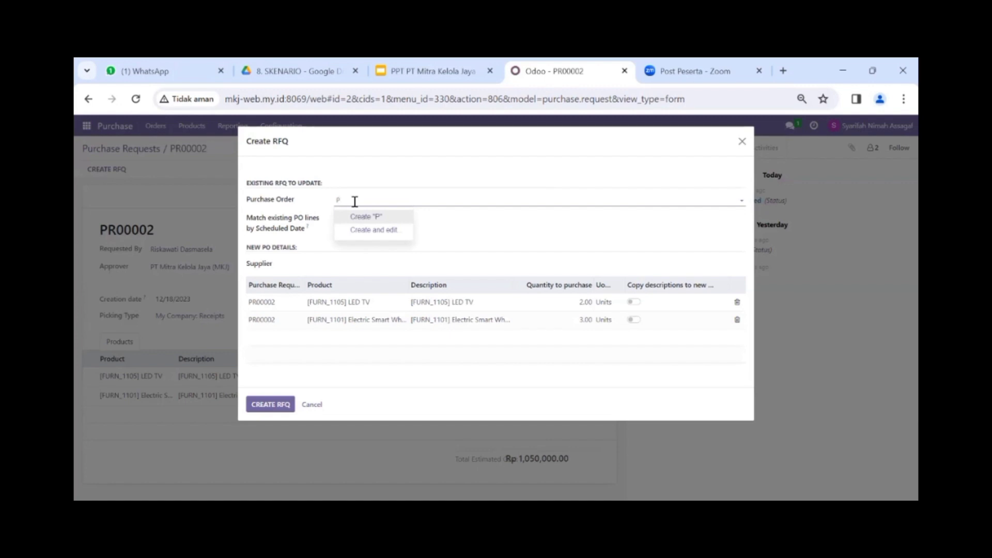
{"action": "type", "text": "00003"}
{"action": "key", "text": "Return"}
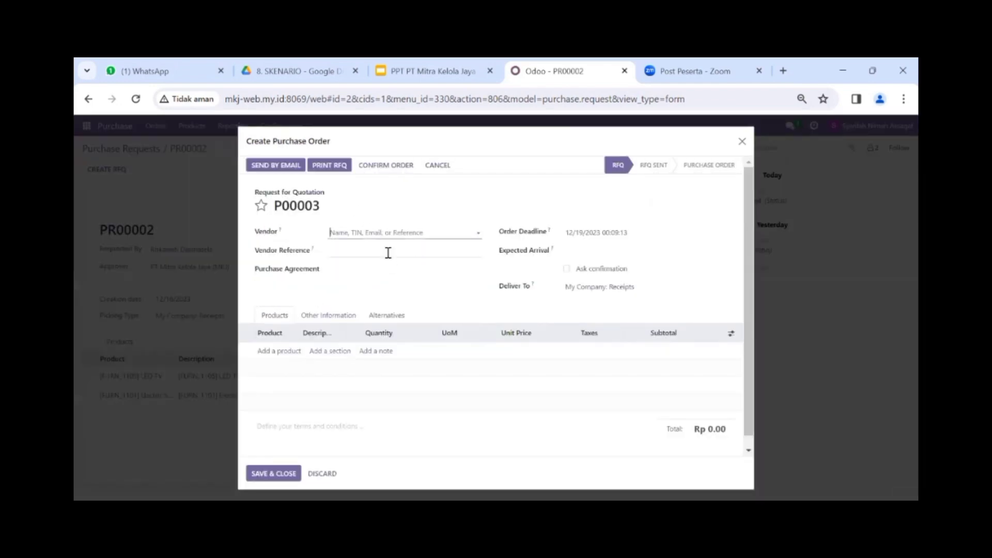
Step: Set vendor Smart Board Indonesia and add LED TV and Electric Smart Whiteboard product lines
{"action": "left_click", "coordinate": [407, 232]}
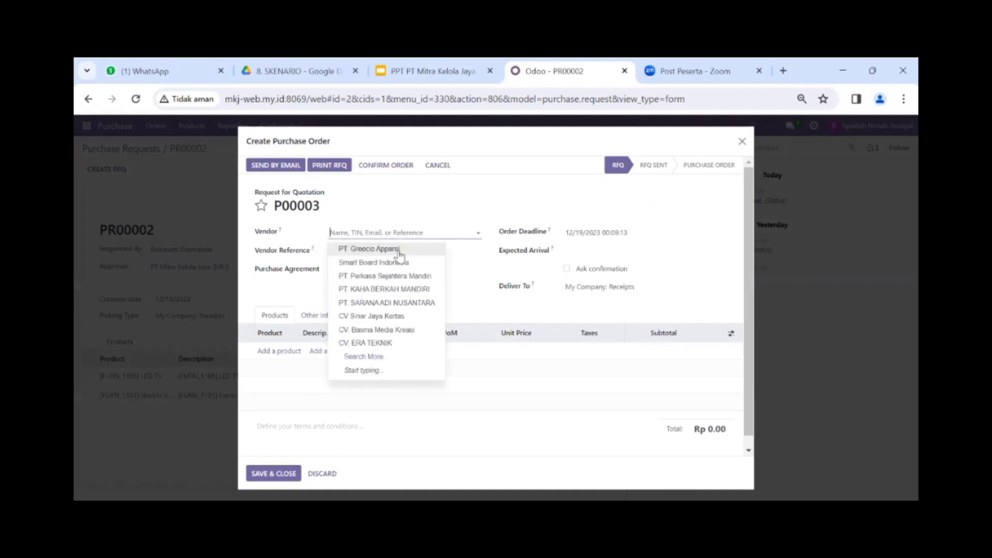
{"action": "left_click", "coordinate": [400, 262]}
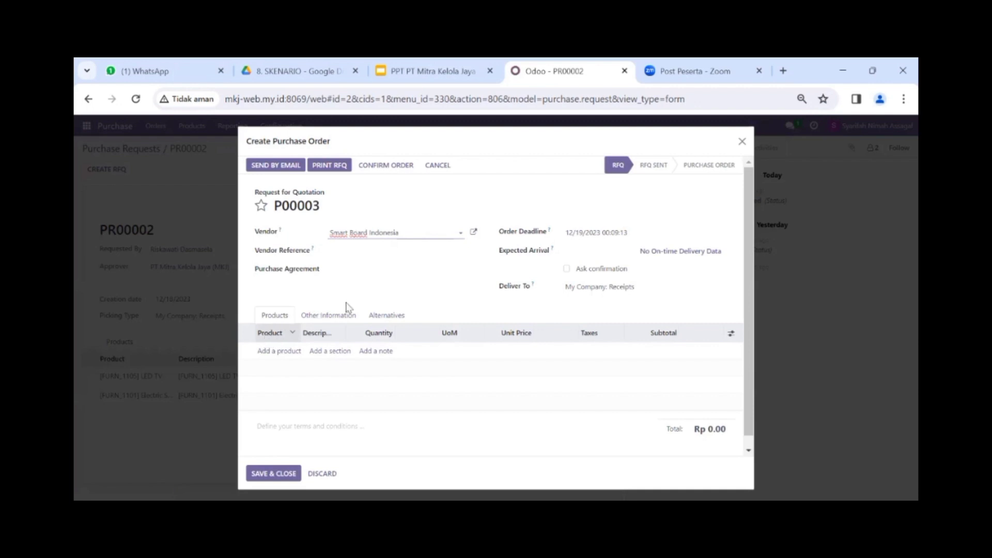
{"action": "left_click", "coordinate": [287, 350]}
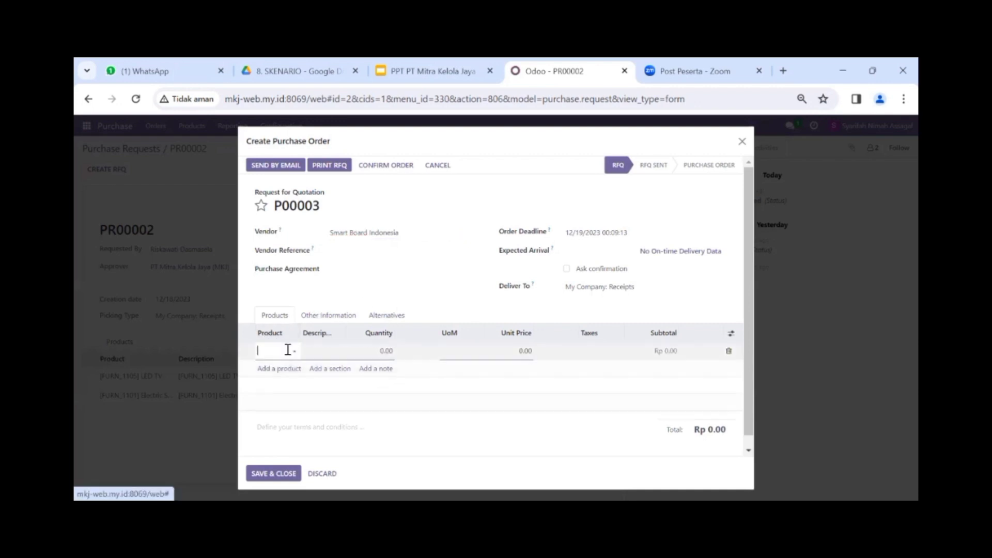
{"action": "left_click", "coordinate": [287, 350]}
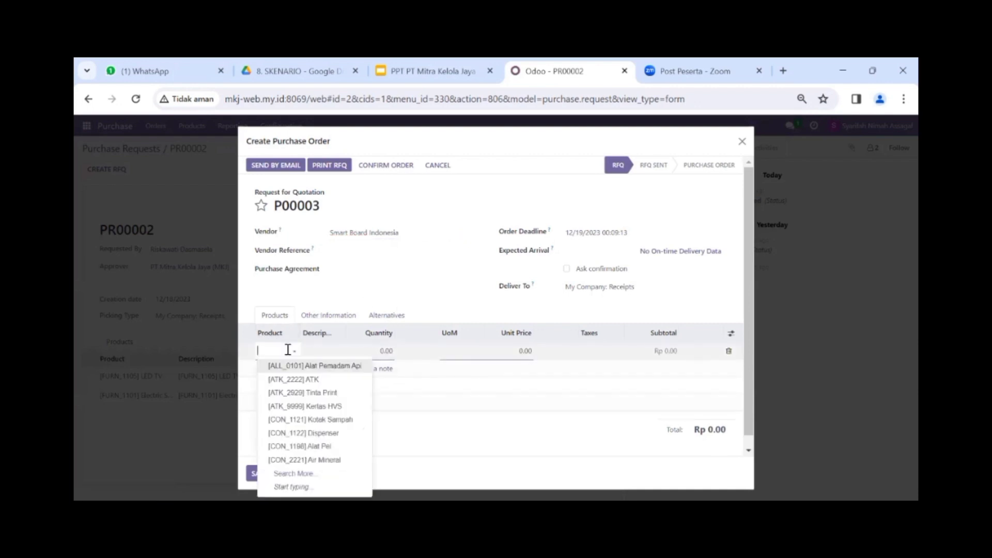
{"action": "type", "text": "L"}
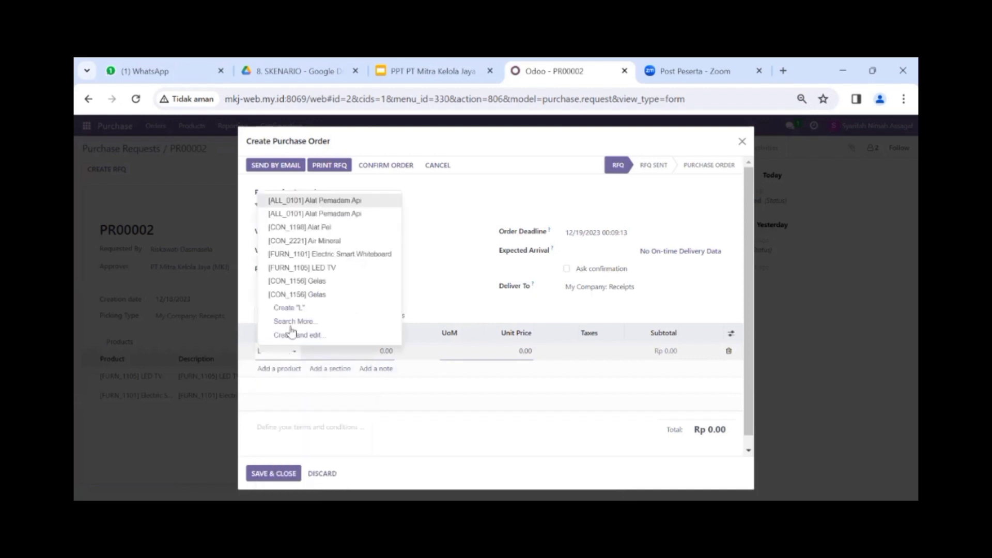
{"action": "left_click", "coordinate": [339, 268]}
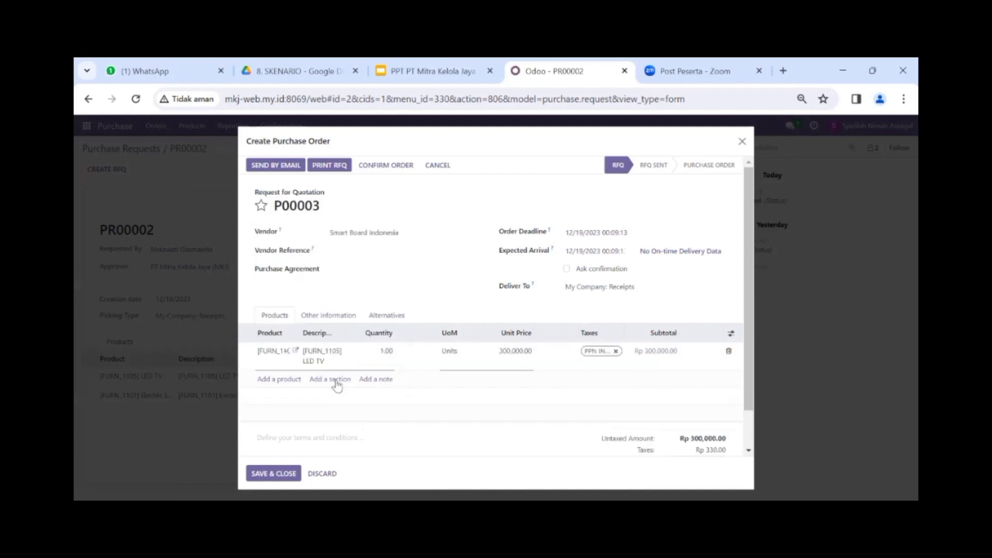
{"action": "left_click", "coordinate": [293, 381]}
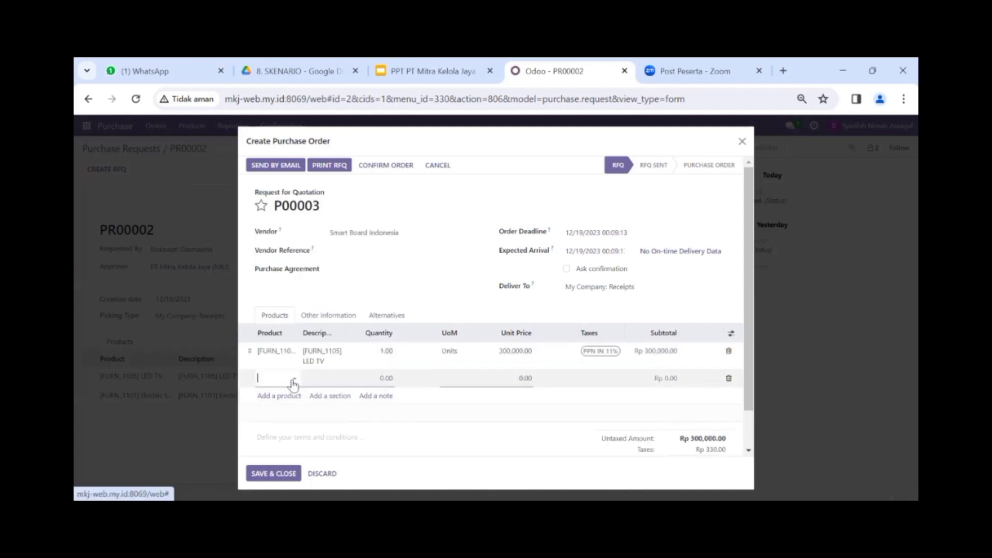
{"action": "type", "text": "E"}
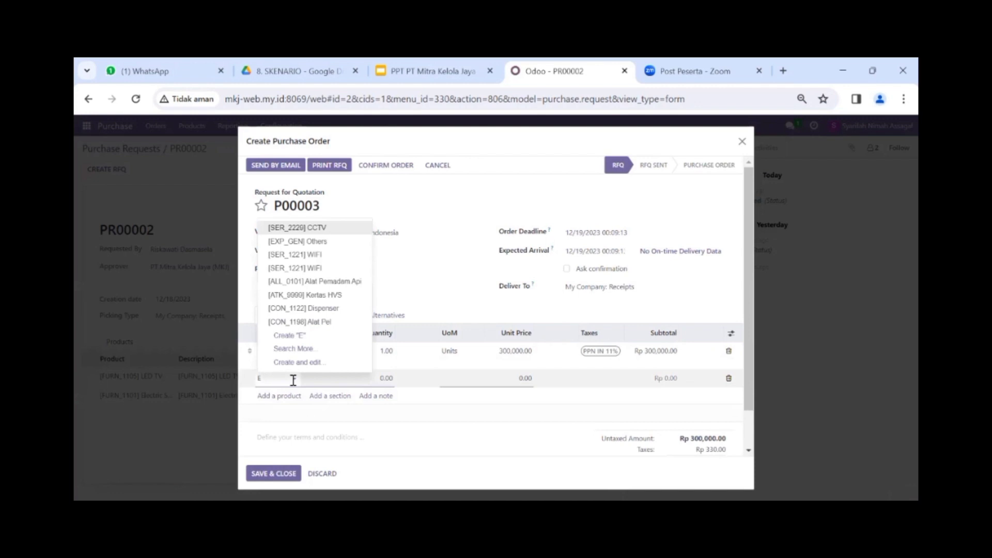
{"action": "type", "text": "lect"}
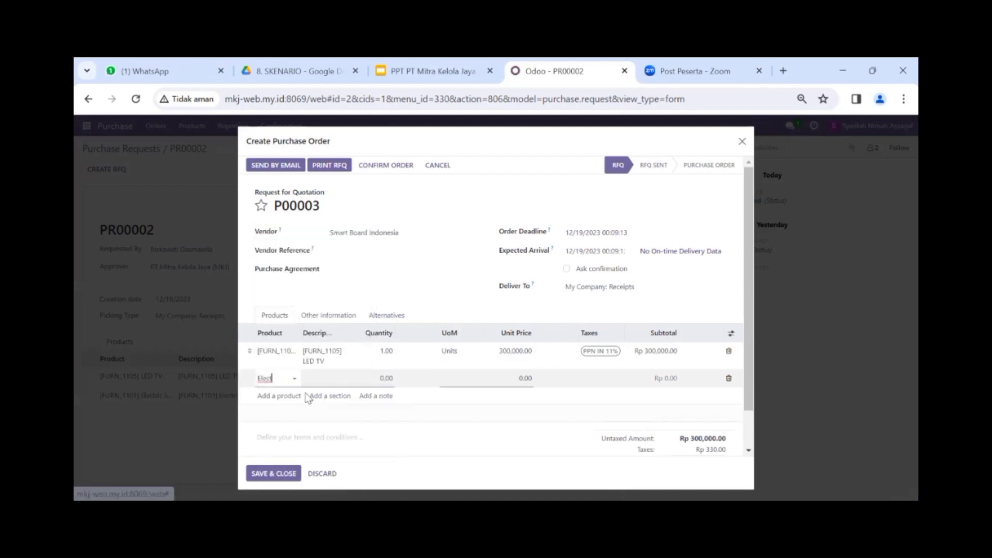
{"action": "left_click", "coordinate": [306, 394]}
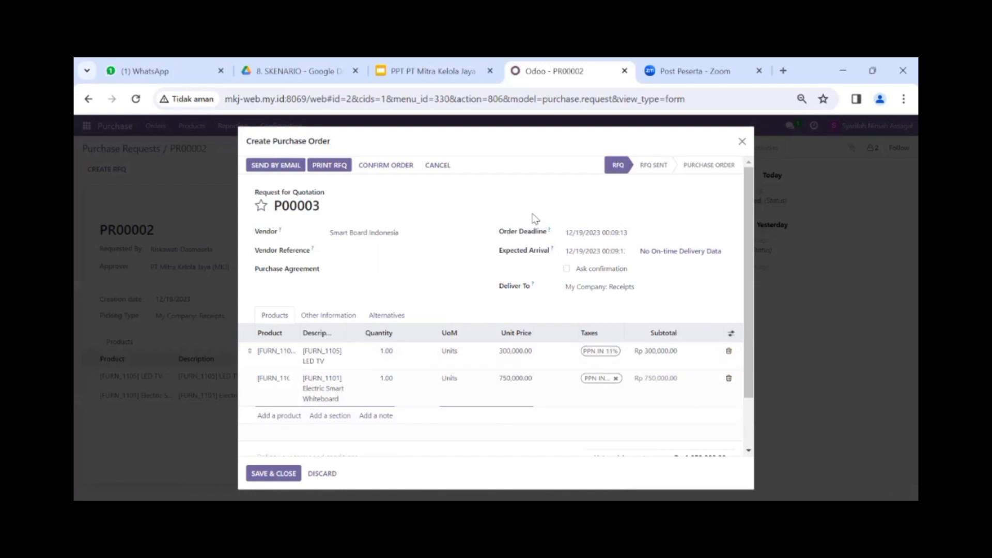
Step: Check the scenario slide for the required LED TV quantity, then return to the order
{"action": "left_click", "coordinate": [384, 351]}
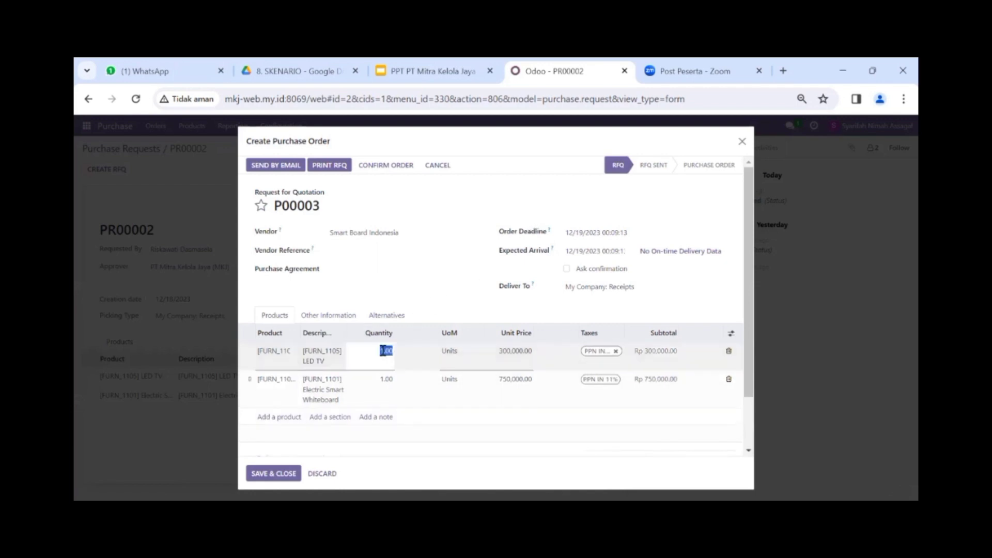
{"action": "left_click", "coordinate": [382, 351]}
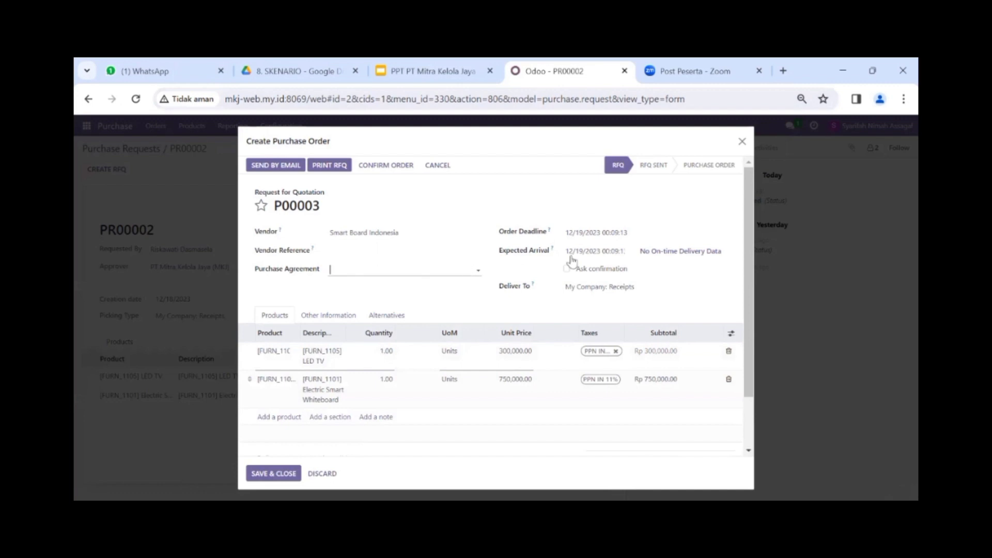
{"action": "left_click", "coordinate": [424, 75]}
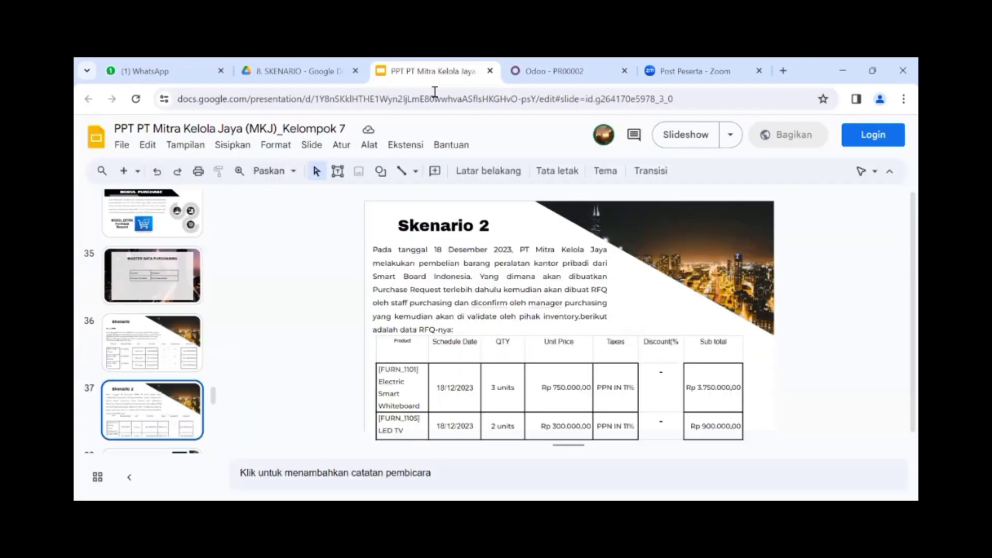
{"action": "left_click", "coordinate": [563, 71]}
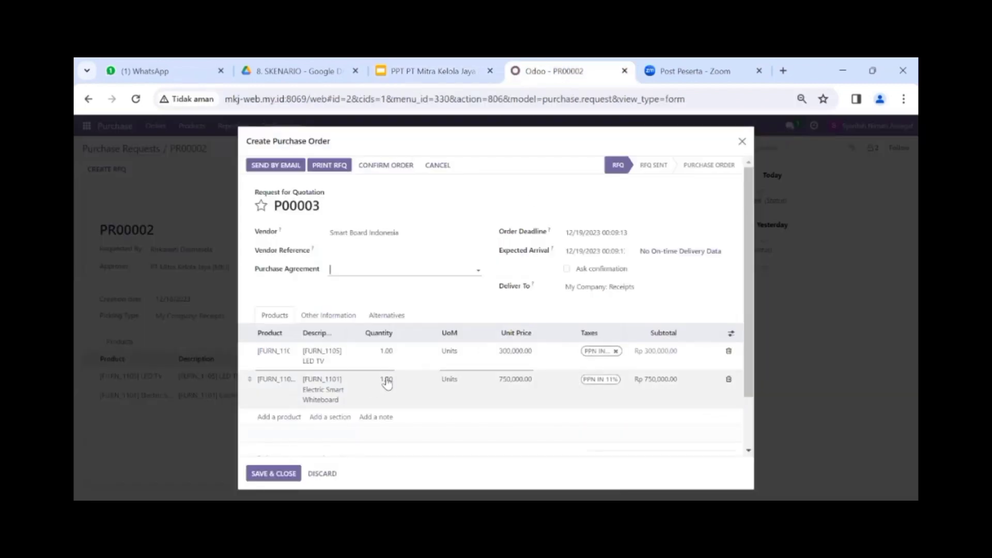
Step: Set quantities to 3 Electric Smart Whiteboards and 2 LED TVs, then save the lines
{"action": "left_click", "coordinate": [387, 379]}
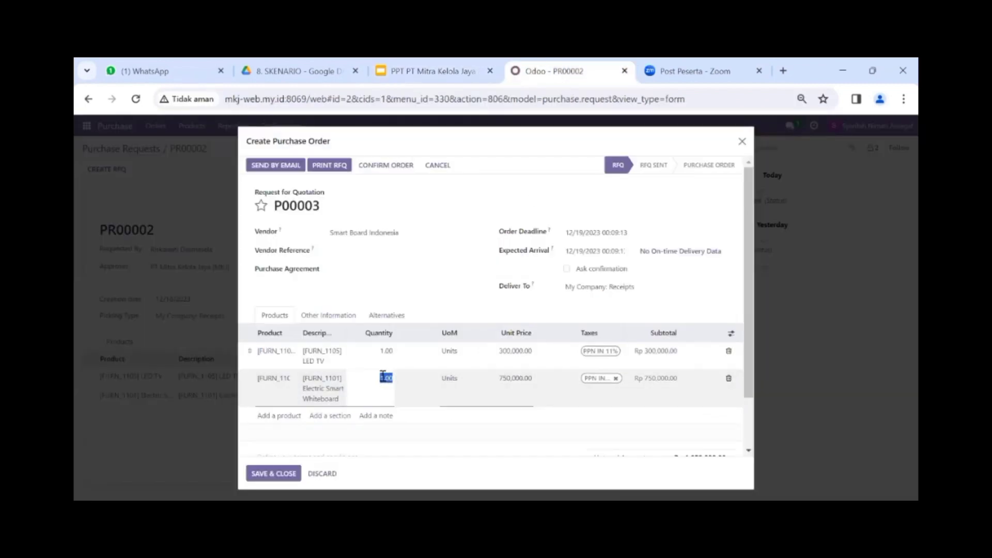
{"action": "left_click", "coordinate": [384, 379]}
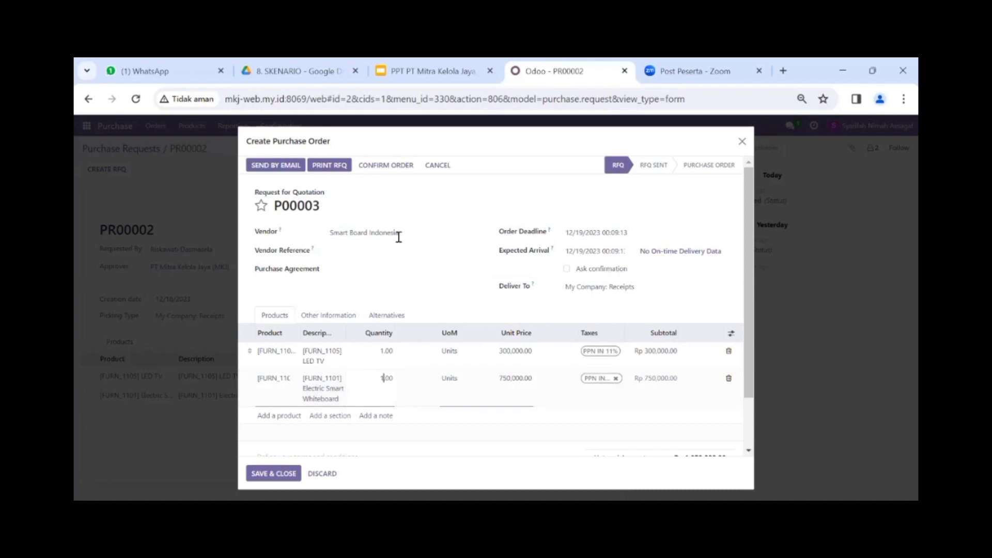
{"action": "left_click", "coordinate": [410, 78]}
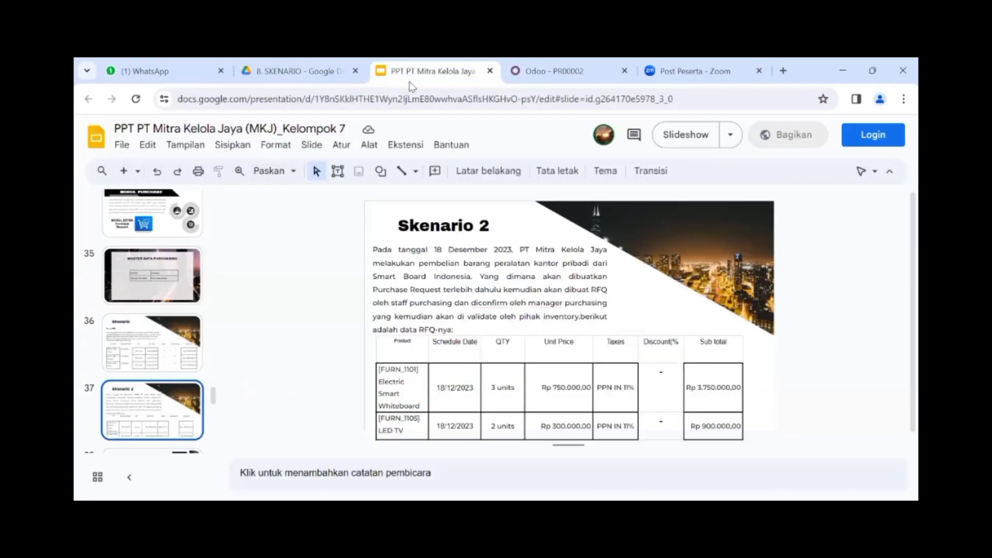
{"action": "left_click", "coordinate": [582, 74]}
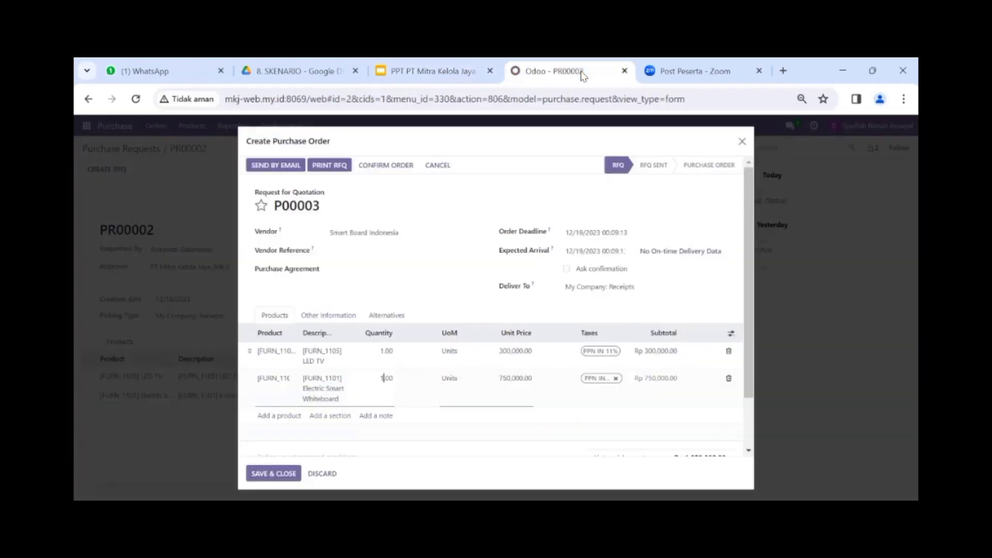
{"action": "key", "text": "BackSpace"}
{"action": "type", "text": "3"}
{"action": "left_click", "coordinate": [384, 351]}
{"action": "left_click", "coordinate": [383, 352]}
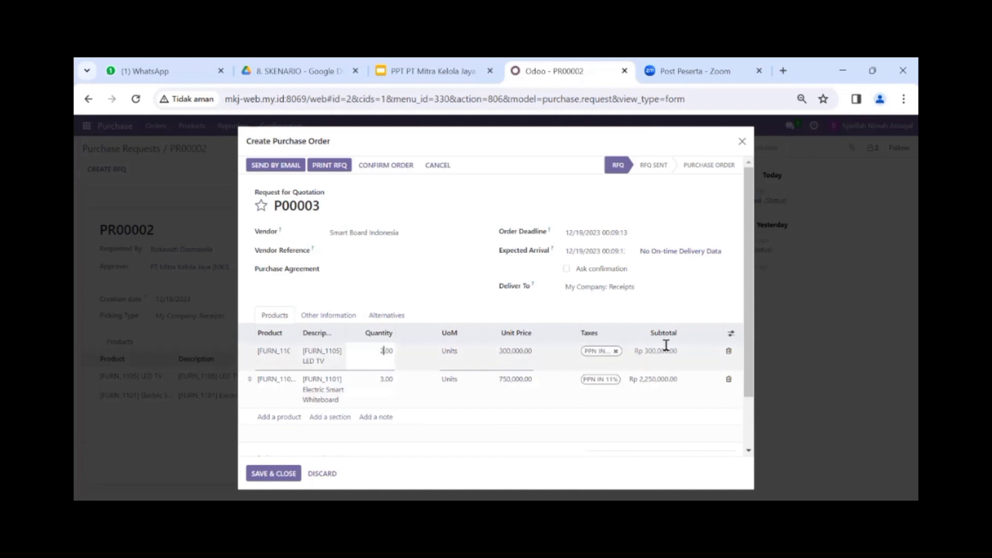
{"action": "left_click_drag", "start_coordinate": [750, 296], "coordinate": [761, 350]}
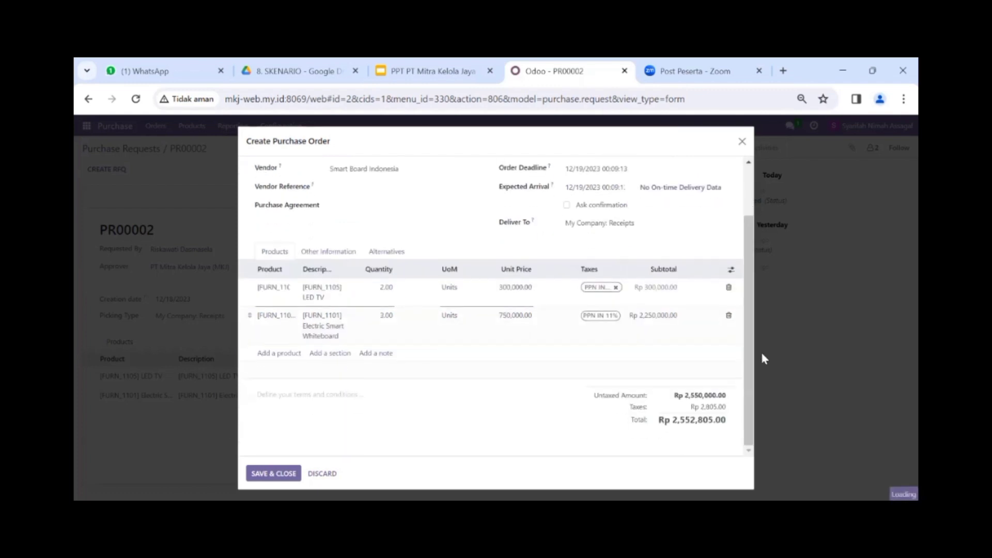
{"action": "left_click", "coordinate": [386, 294]}
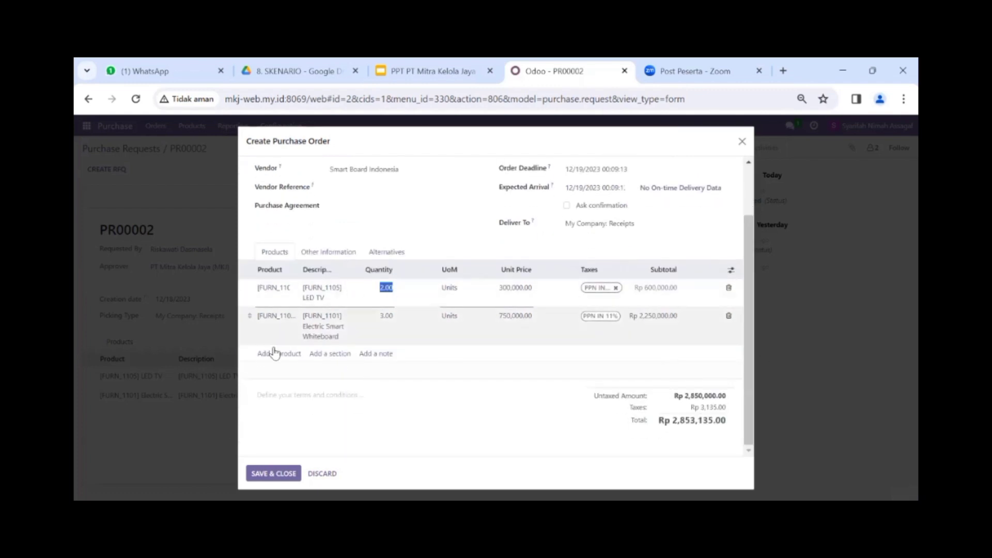
{"action": "left_click", "coordinate": [284, 480]}
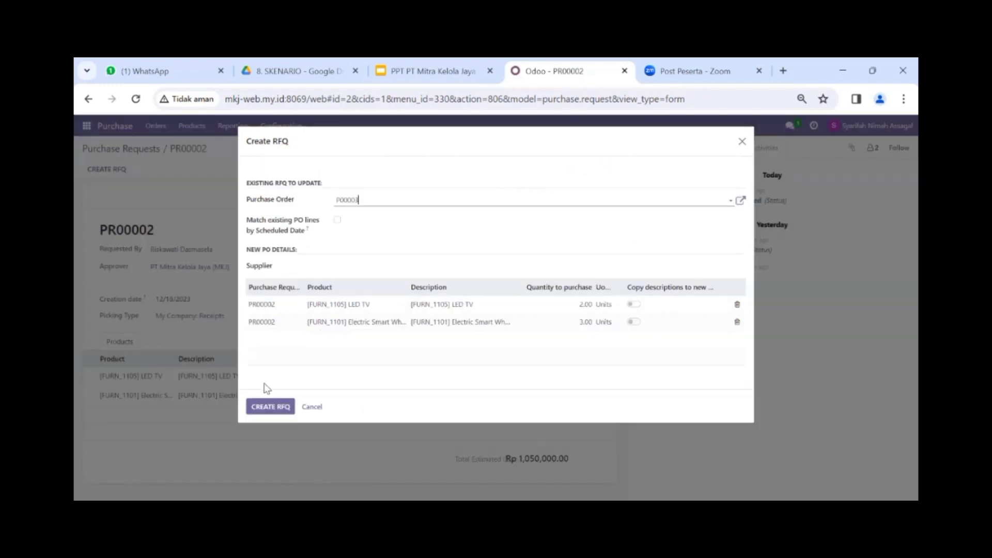
Step: Choose PT Mitra Kelola Jaya (MKJ) as supplier and create the RFQ
{"action": "left_click", "coordinate": [270, 409]}
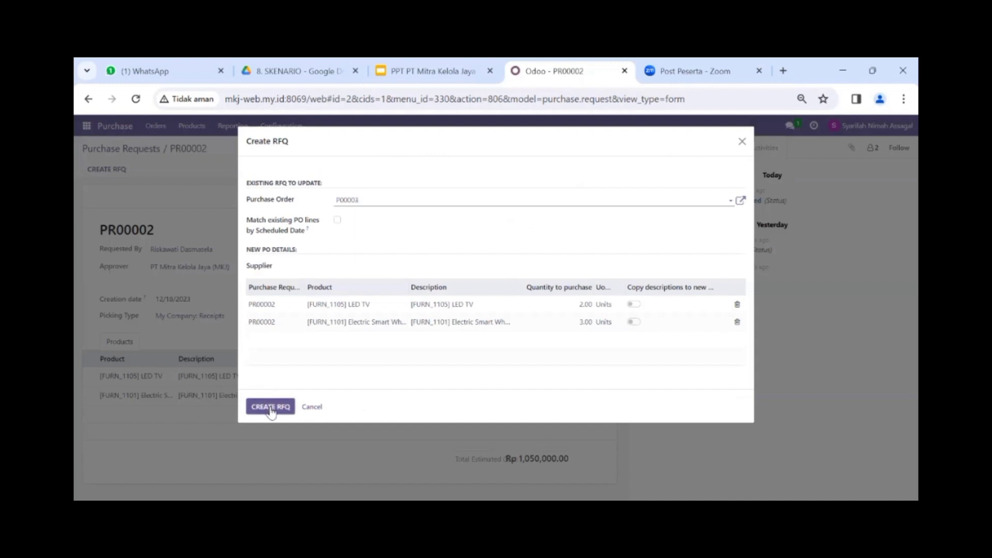
{"action": "left_click", "coordinate": [372, 268]}
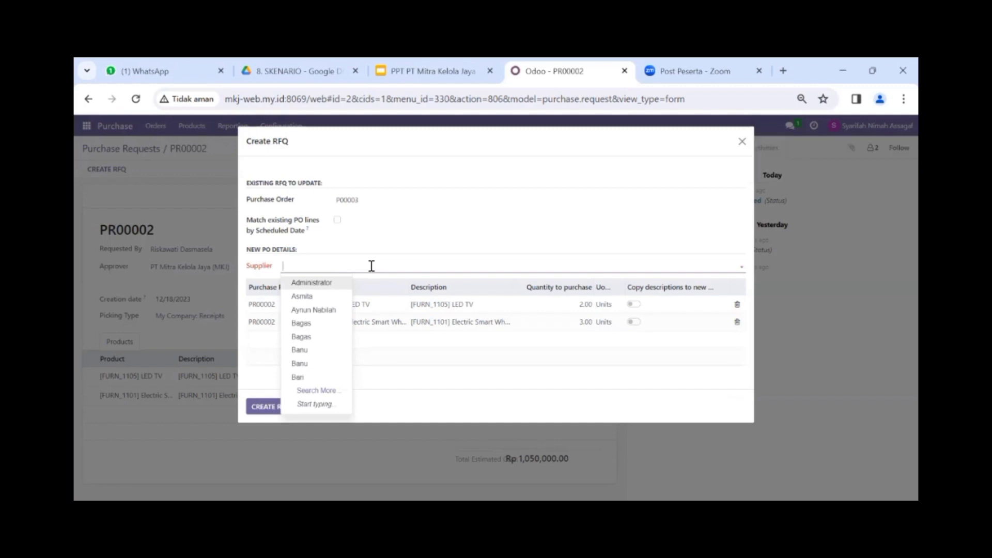
{"action": "type", "text": "m"}
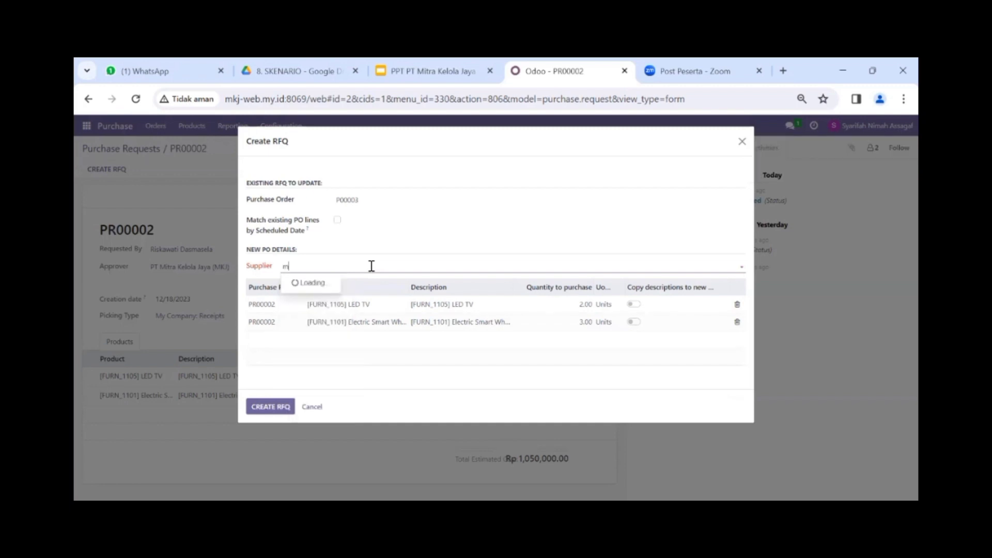
{"action": "key", "text": "BackSpace"}
{"action": "type", "text": "Mi"}
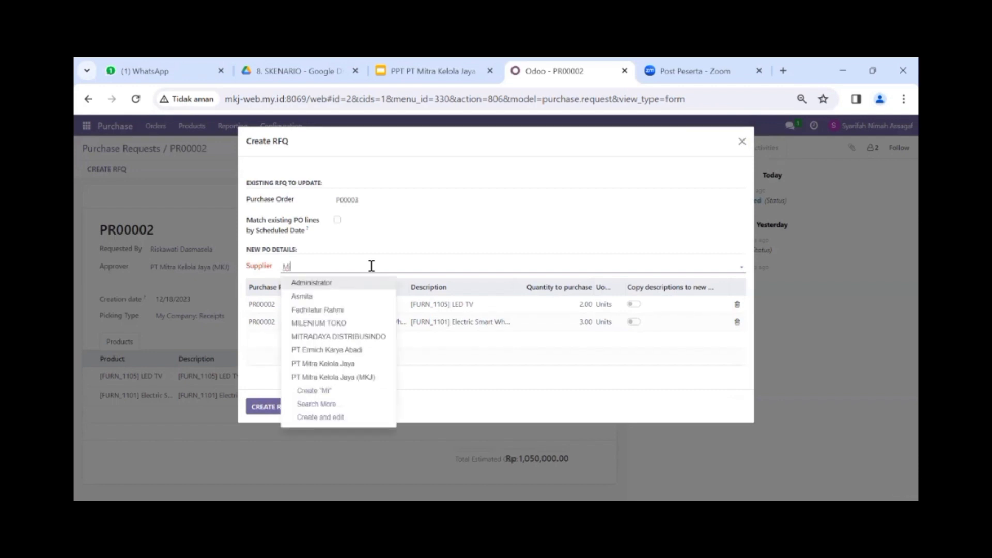
{"action": "left_click", "coordinate": [367, 377]}
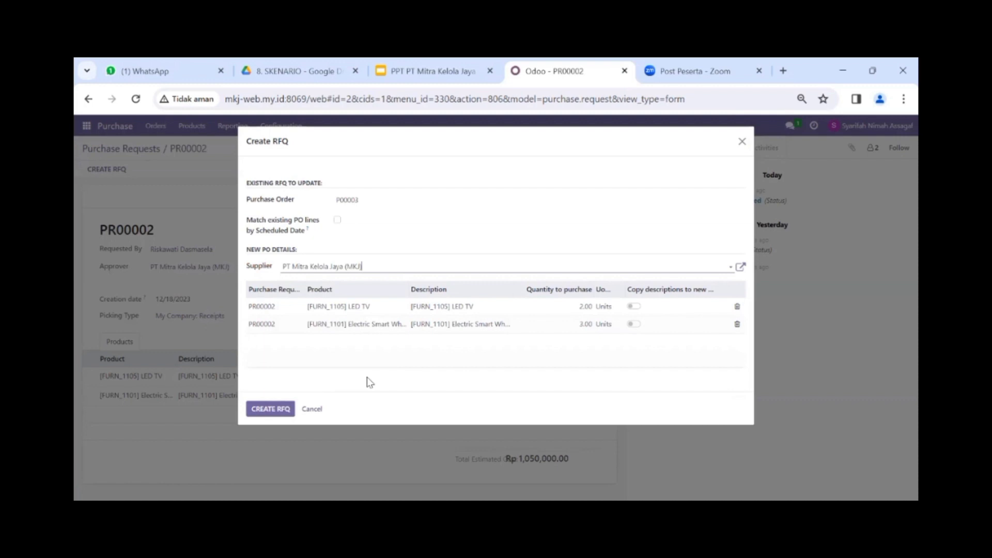
{"action": "left_click", "coordinate": [283, 411]}
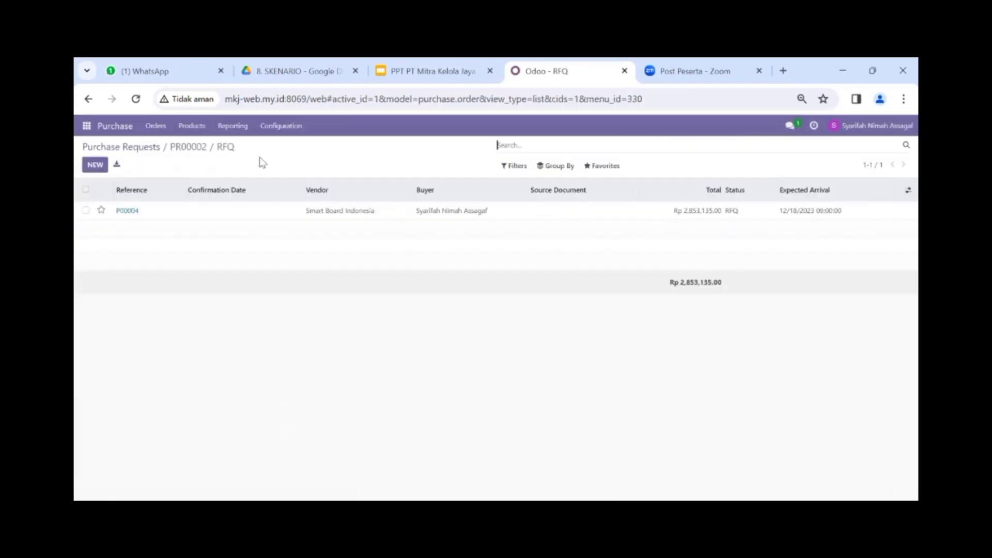
Step: Open RFQ P00004, confirm the order, and open its receipt WH/IN/00003
{"action": "triple_click", "coordinate": [457, 216]}
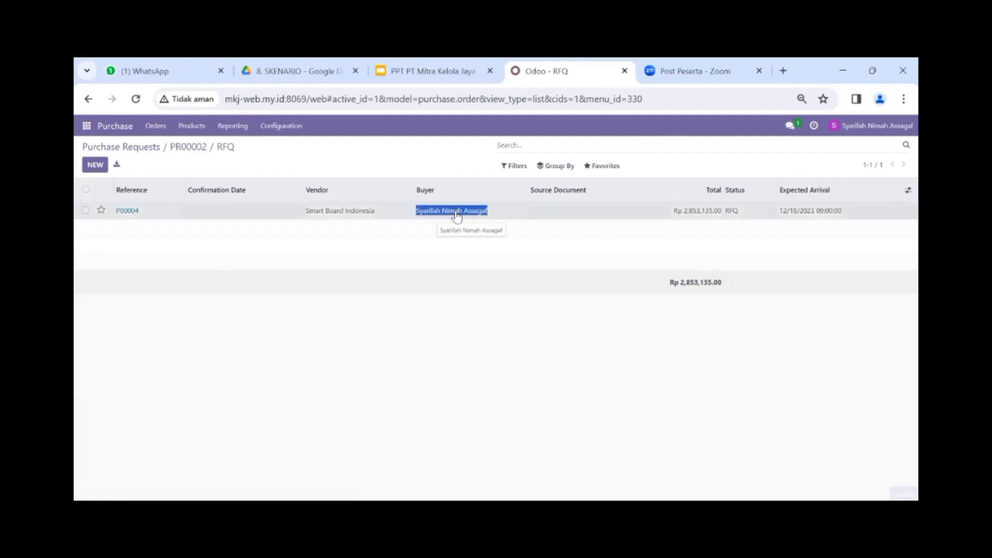
{"action": "left_click", "coordinate": [457, 216]}
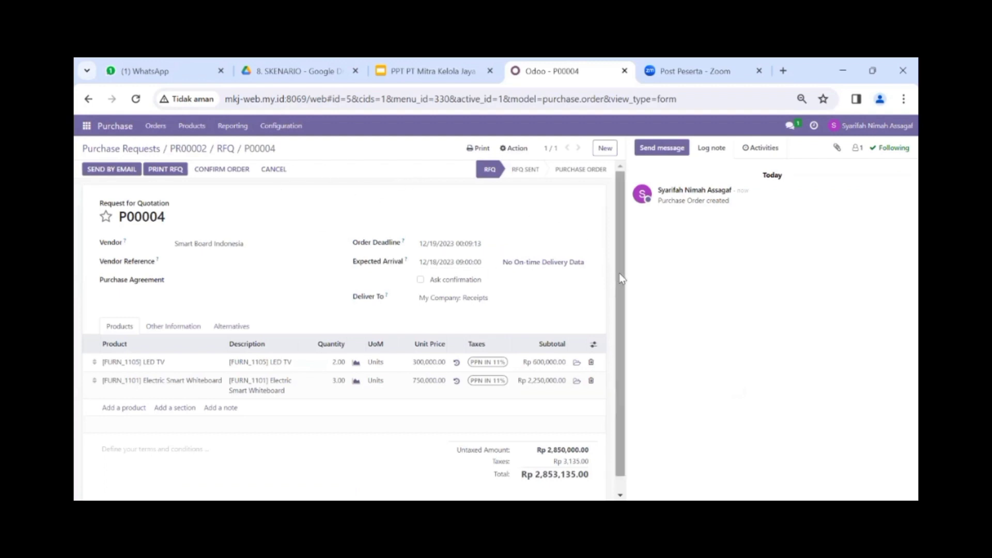
{"action": "left_click_drag", "start_coordinate": [621, 279], "coordinate": [622, 313]}
{"action": "scroll", "coordinate": [615, 323], "scroll_direction": "up", "scroll_amount": 1}
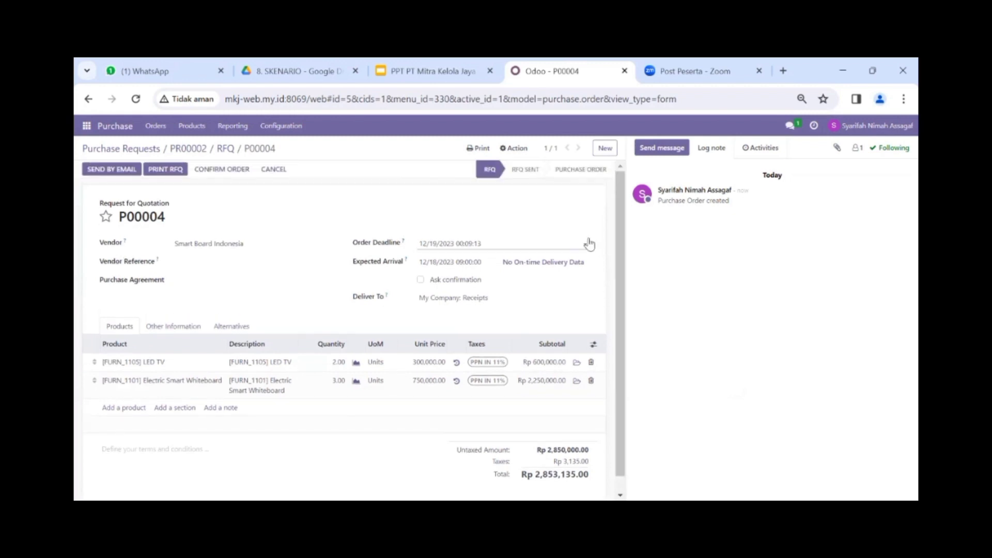
{"action": "left_click", "coordinate": [233, 173]}
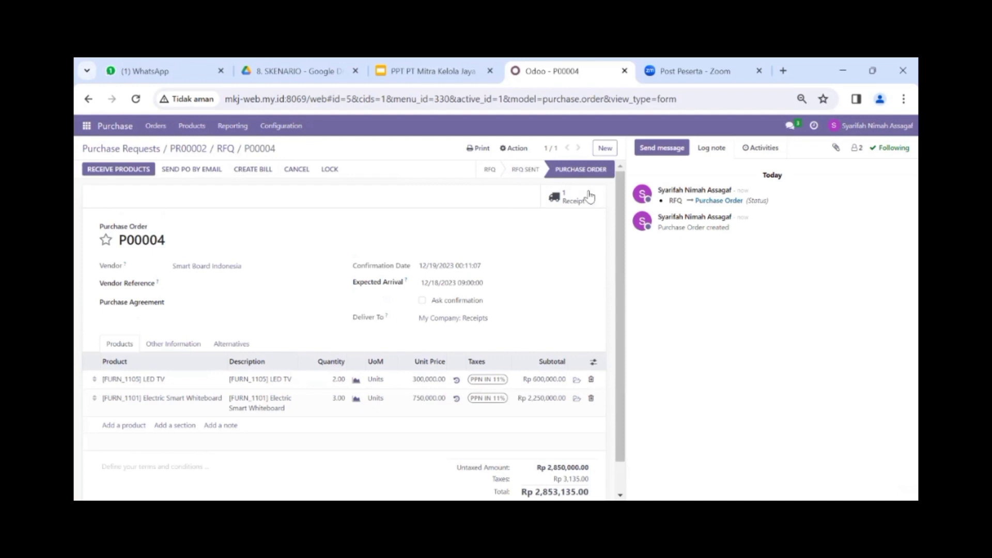
{"action": "left_click", "coordinate": [588, 202]}
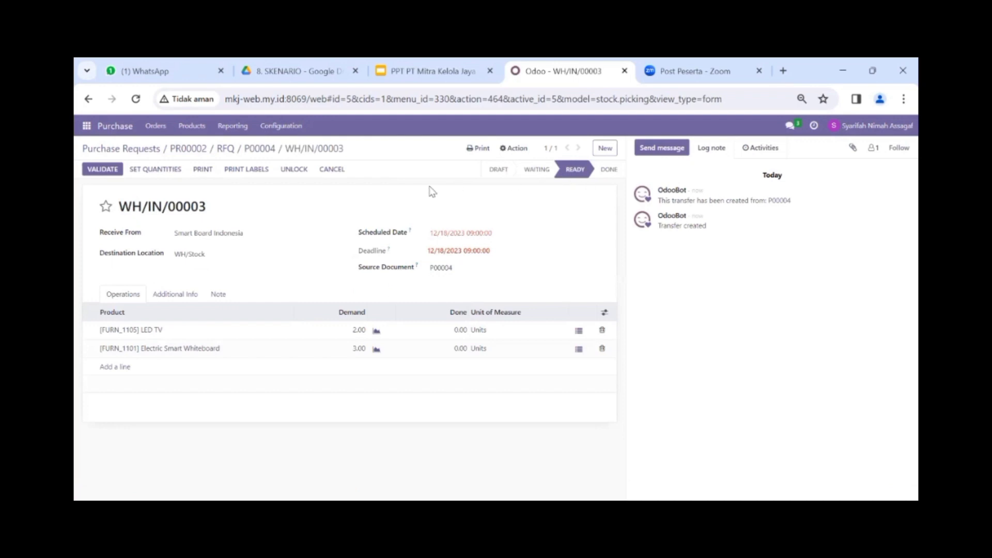
{"action": "left_click", "coordinate": [266, 150]}
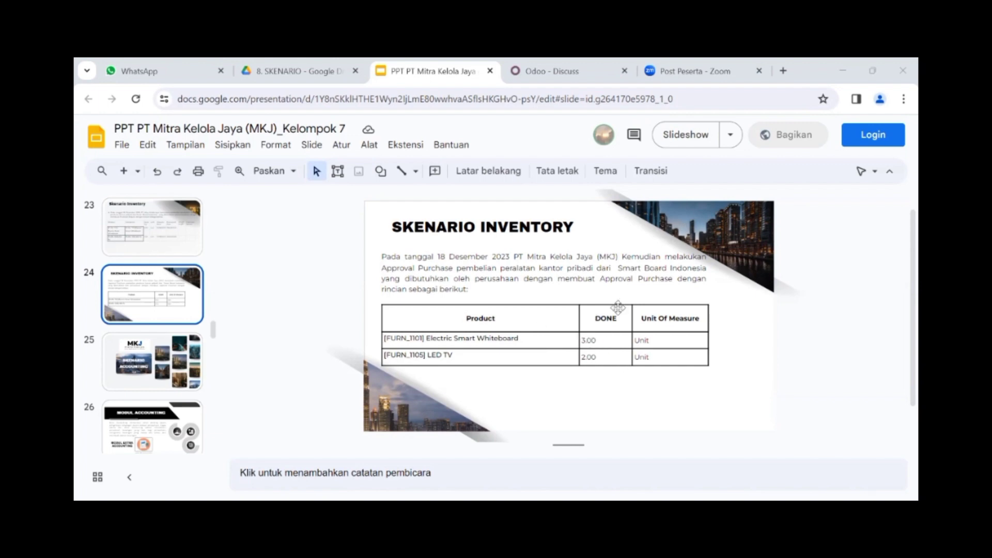
Step: Return to the Odoo tab from the scenario slides
{"action": "left_click", "coordinate": [544, 75]}
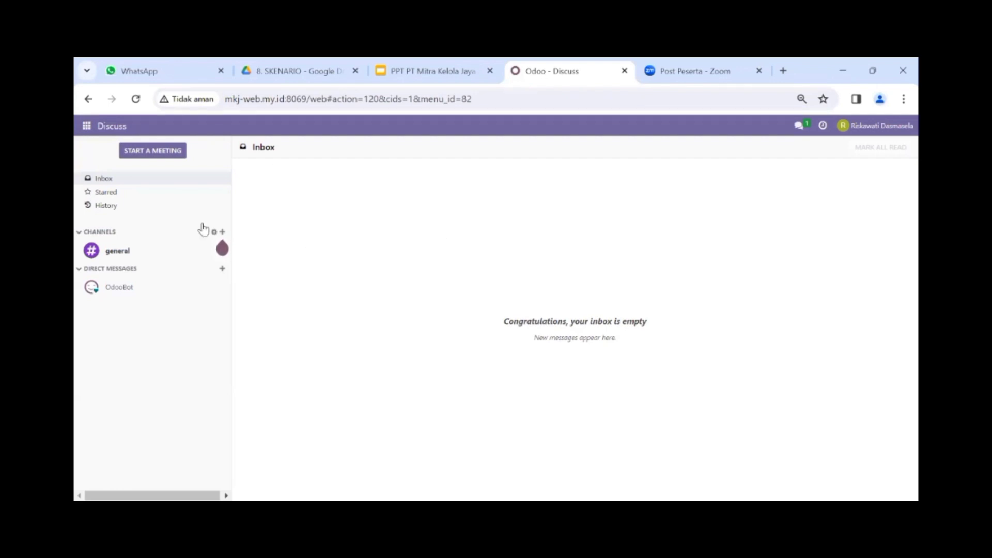
Step: Switch to Inventory, list receipts to process, and open WH/IN/00003
{"action": "left_click", "coordinate": [89, 130]}
{"action": "left_click", "coordinate": [120, 376]}
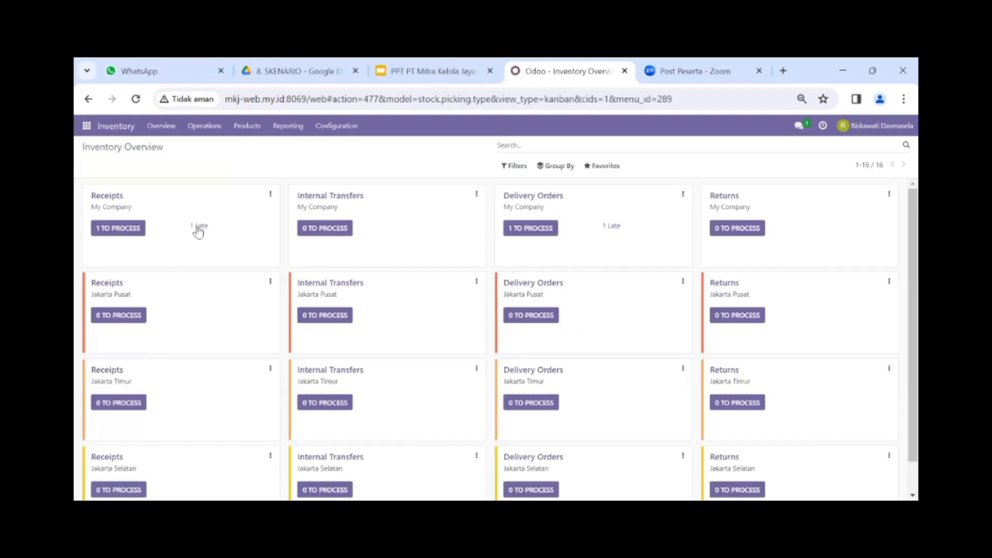
{"action": "left_click", "coordinate": [134, 231]}
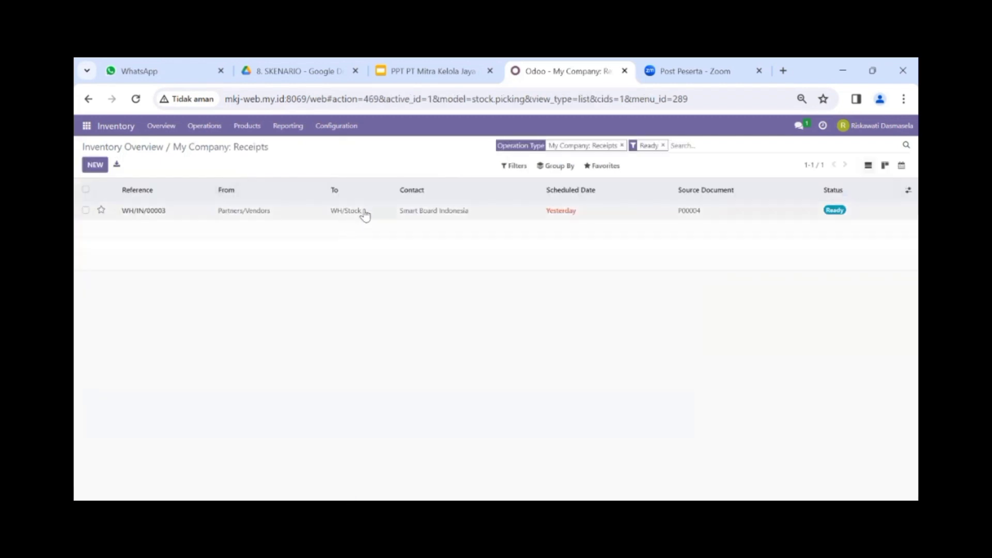
{"action": "left_click", "coordinate": [365, 212]}
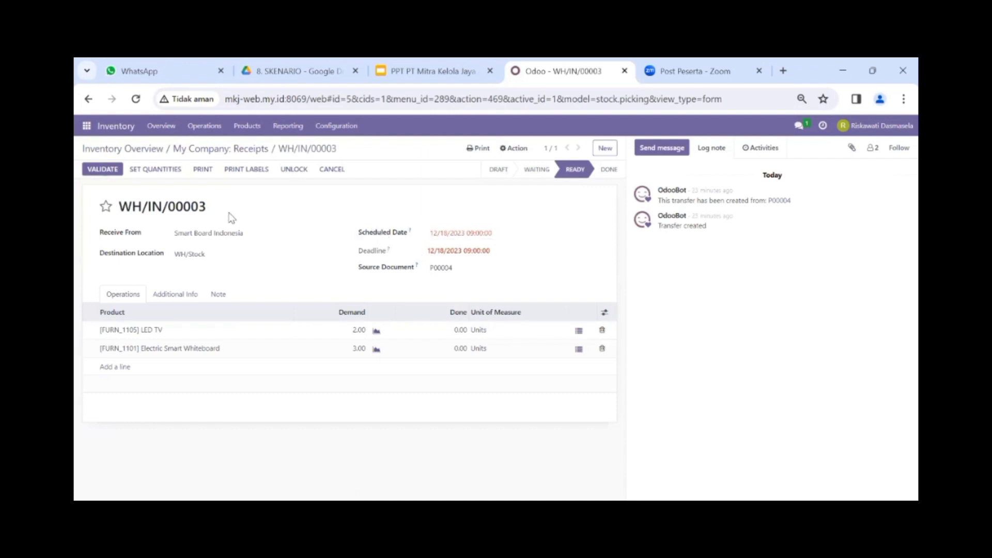
Step: Fill done quantities of 2 LED TVs and 3 whiteboards and validate WH/IN/00003
{"action": "left_click", "coordinate": [171, 176]}
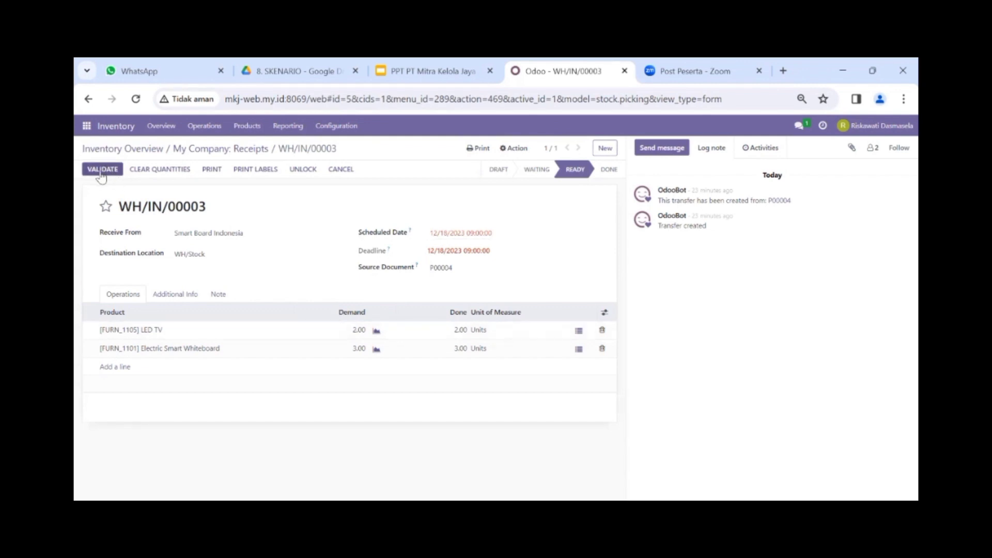
{"action": "left_click", "coordinate": [105, 174]}
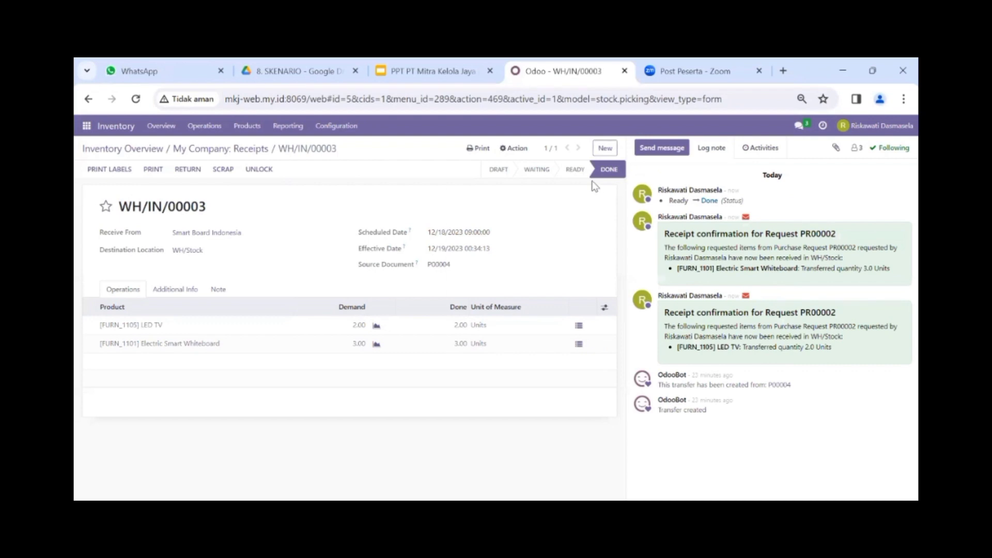
{"action": "left_click", "coordinate": [604, 151]}
Step: Print WH/IN/00003's Picking Operations report, keep the blocked PDF download, and open it from Chrome's downloads
{"action": "left_click", "coordinate": [474, 149]}
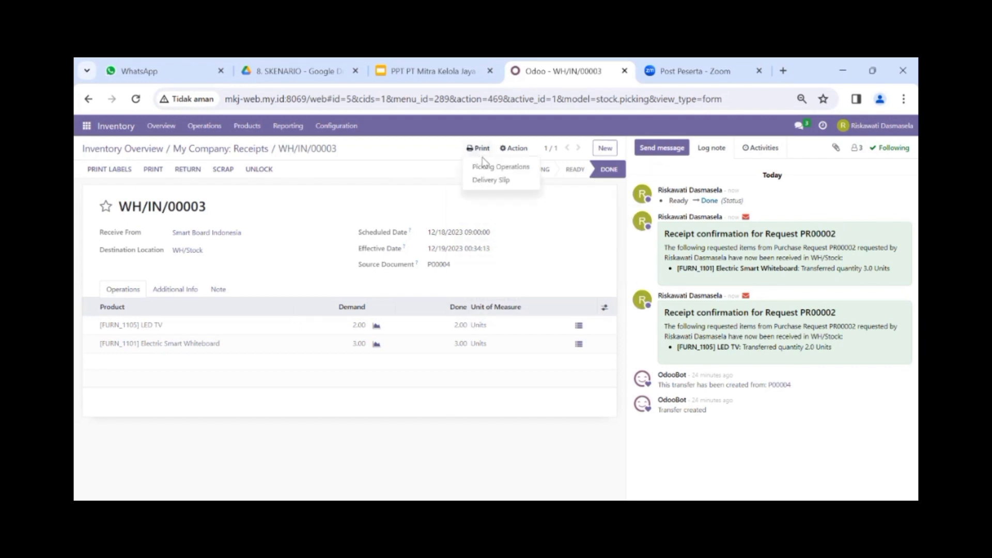
{"action": "left_click", "coordinate": [496, 167]}
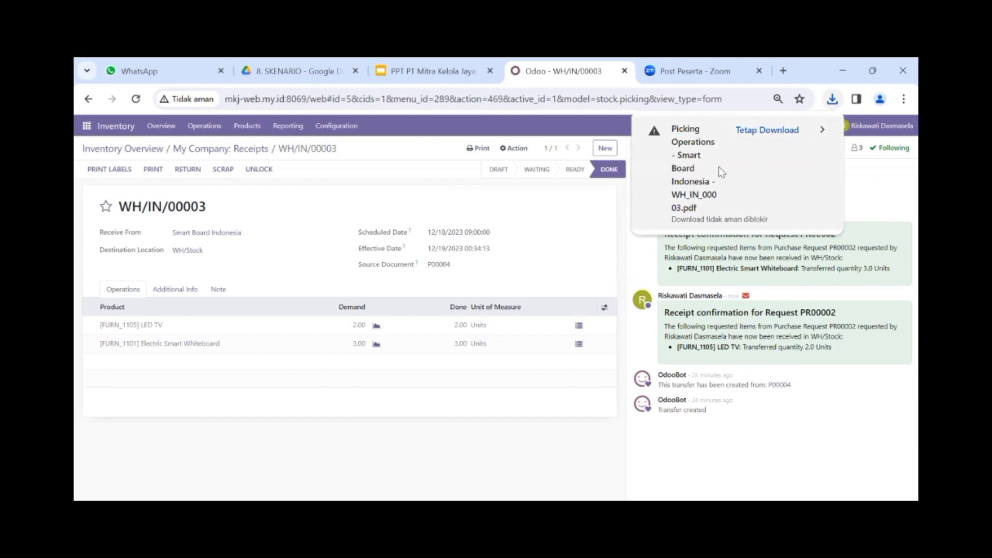
{"action": "left_click", "coordinate": [767, 131]}
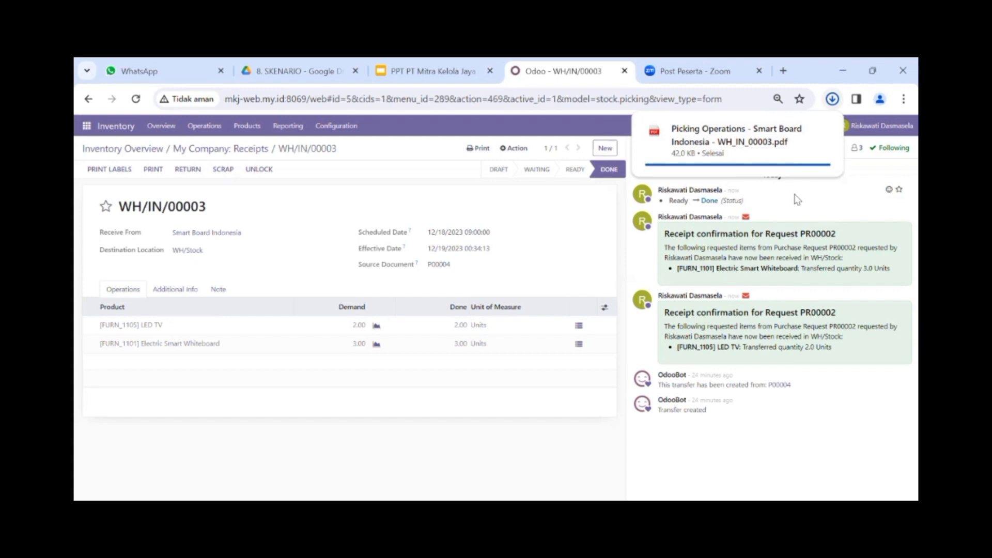
{"action": "left_click", "coordinate": [832, 98]}
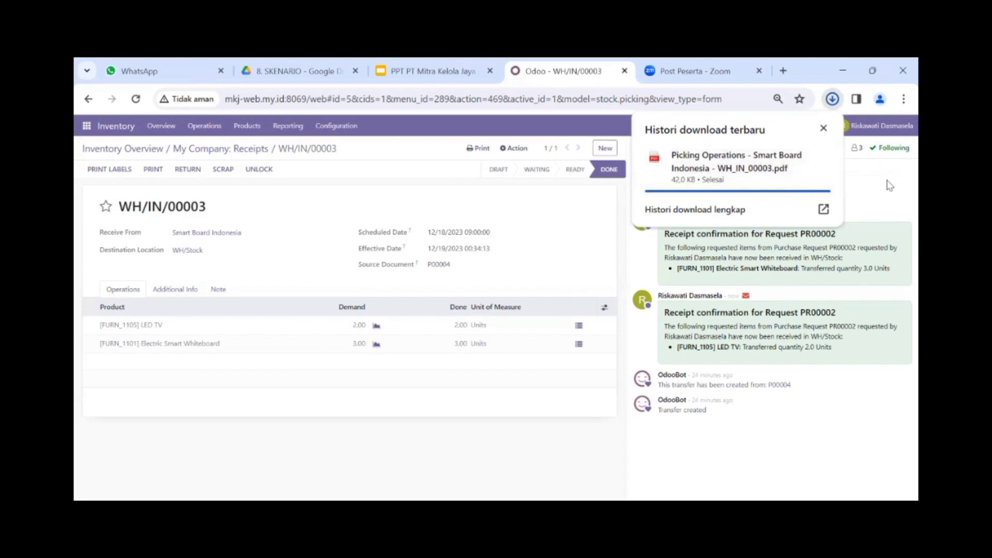
{"action": "left_click", "coordinate": [890, 186]}
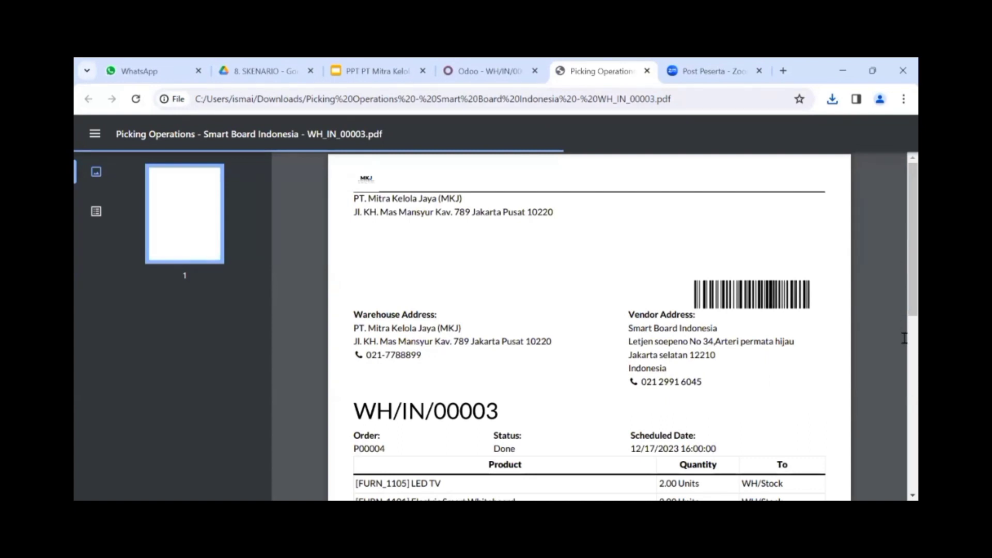
Step: Zoom the PDF viewer out to 80% to show the LED TV and Smart Whiteboard lines
{"action": "left_click", "coordinate": [902, 100]}
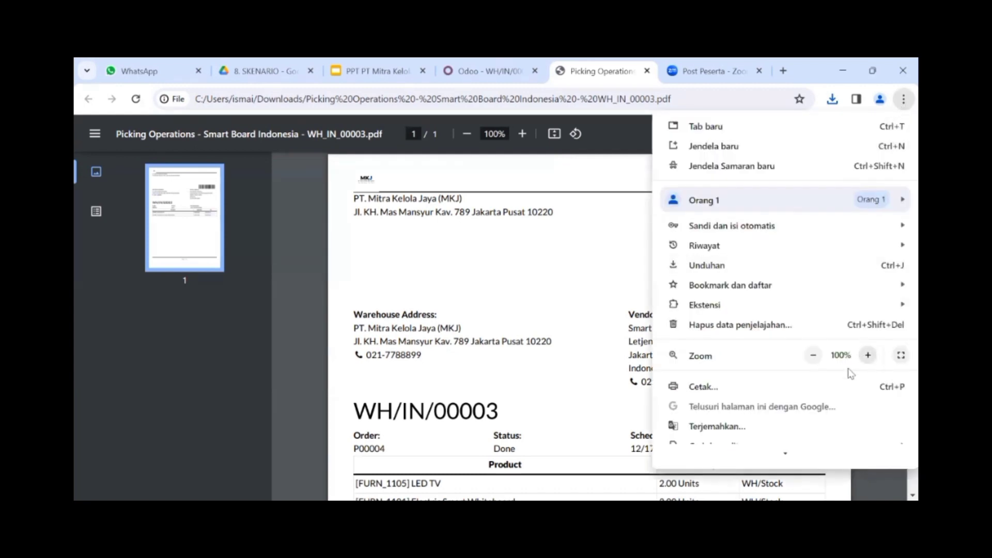
{"action": "left_click", "coordinate": [815, 355]}
{"action": "left_click", "coordinate": [815, 356]}
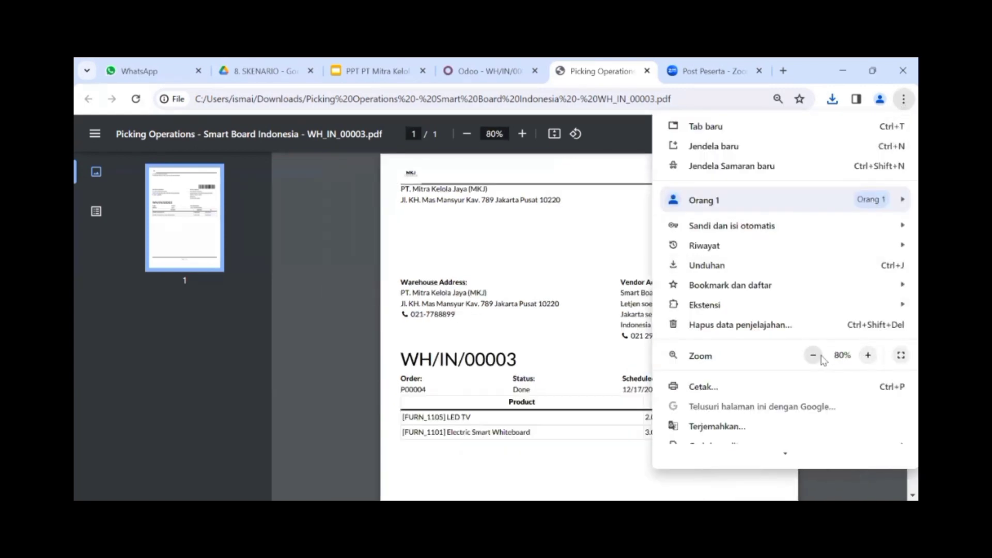
{"action": "left_click", "coordinate": [608, 376]}
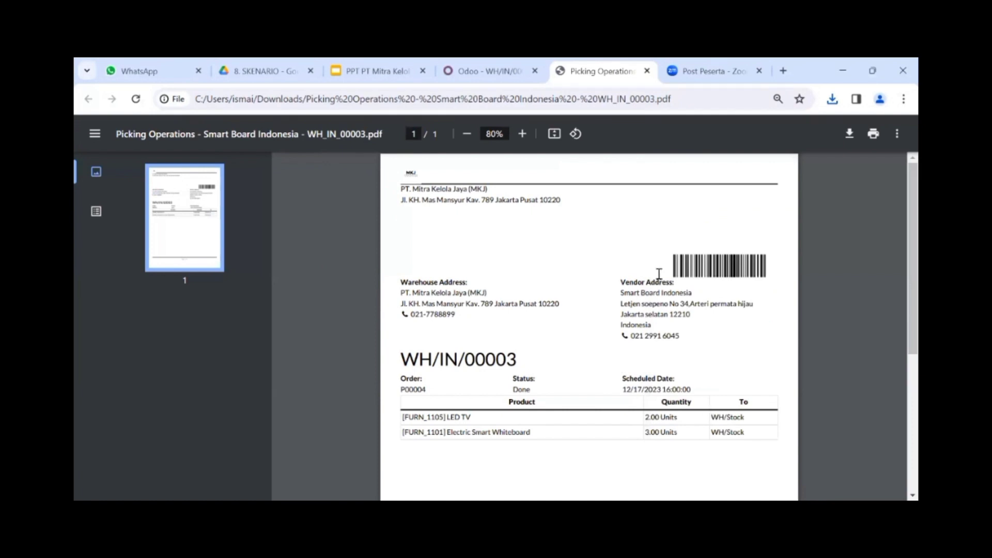
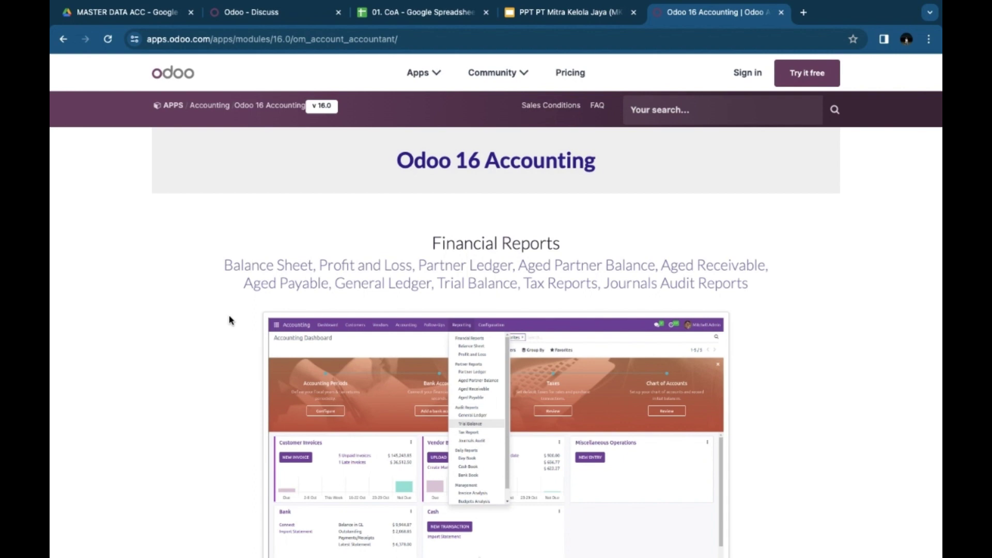
Step: Scroll the Odoo 16 Accounting page to Customer Follow Up, then show the Master Data Accounting slide
{"action": "scroll", "coordinate": [231, 321], "scroll_direction": "down", "scroll_amount": 5}
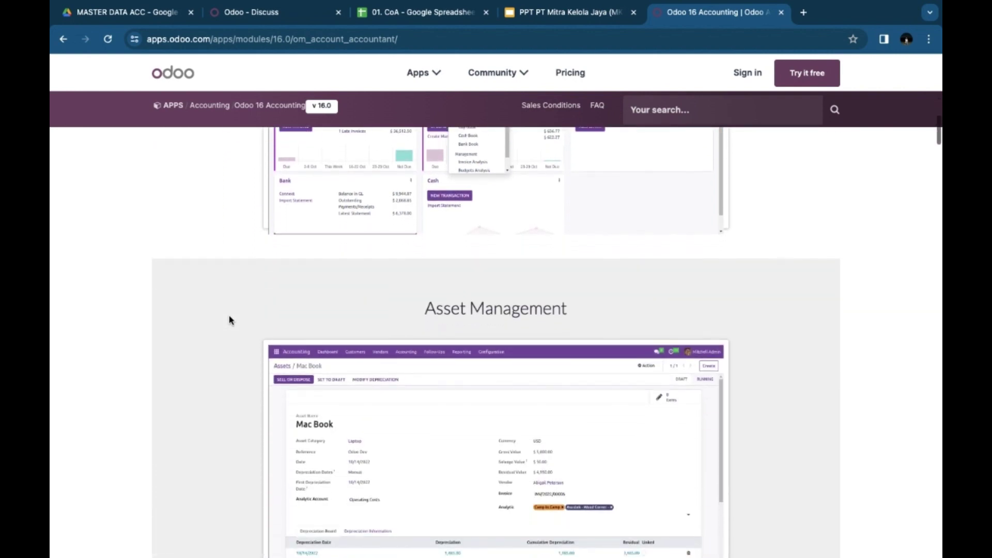
{"action": "scroll", "coordinate": [232, 320], "scroll_direction": "down", "scroll_amount": 4}
{"action": "scroll", "coordinate": [231, 321], "scroll_direction": "down", "scroll_amount": 8}
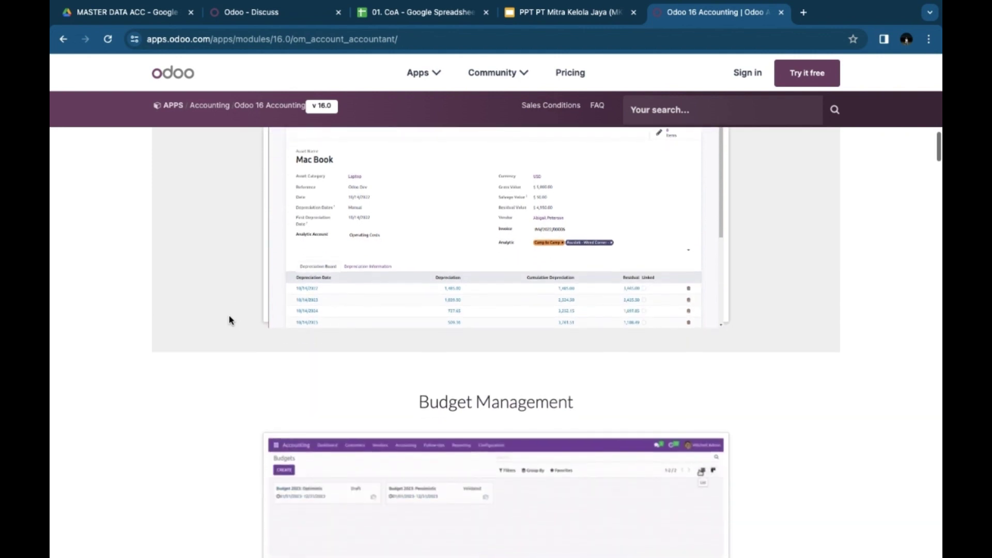
{"action": "scroll", "coordinate": [231, 320], "scroll_direction": "down", "scroll_amount": 6}
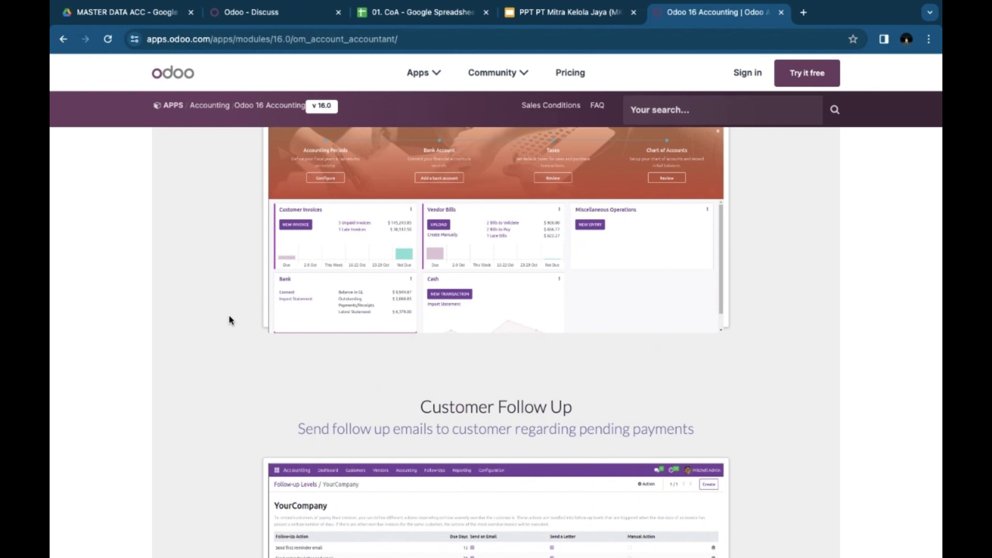
{"action": "key", "text": "ctrl+shift+Tab"}
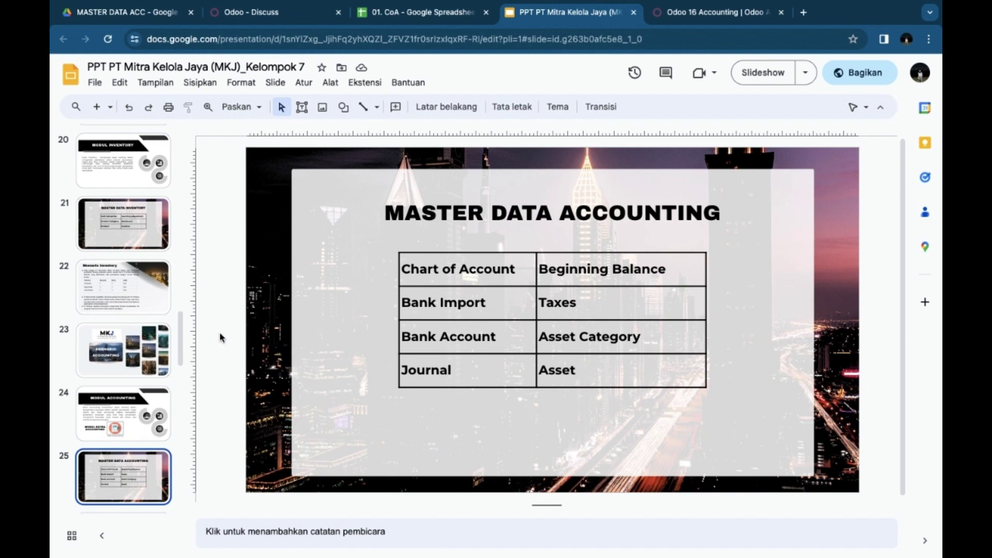
Step: Leave the slides via Odoo Discuss and bring up the MASTER DATA ACC Drive folder
{"action": "left_click", "coordinate": [247, 14]}
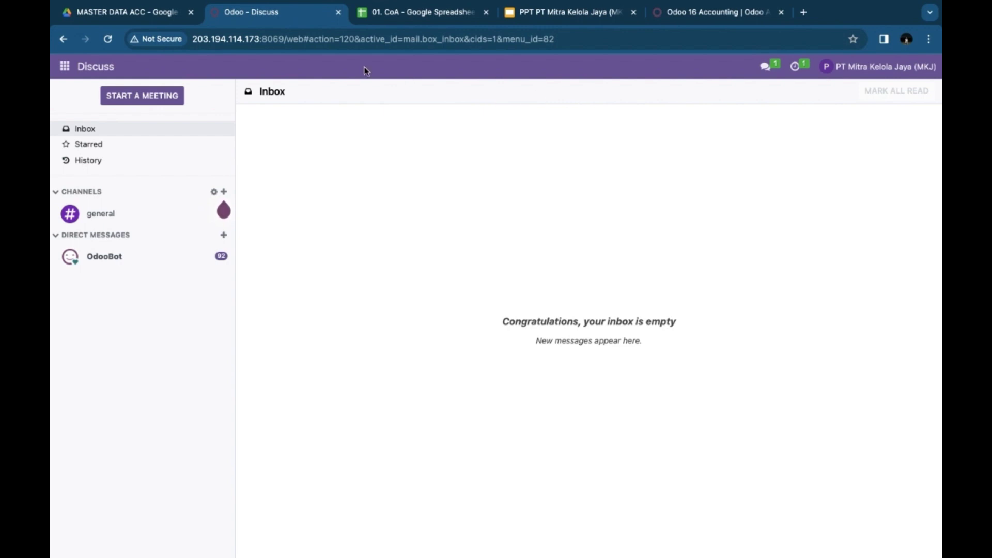
{"action": "left_click", "coordinate": [124, 12]}
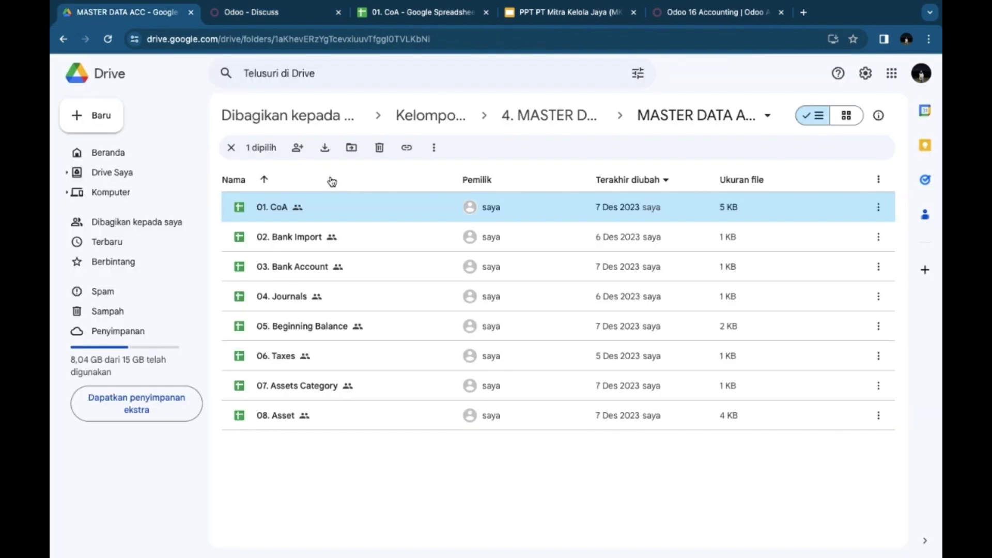
Step: Review the 01. CoA account list's rows in Sheets, then go back to Odoo Discuss
{"action": "left_click", "coordinate": [400, 16]}
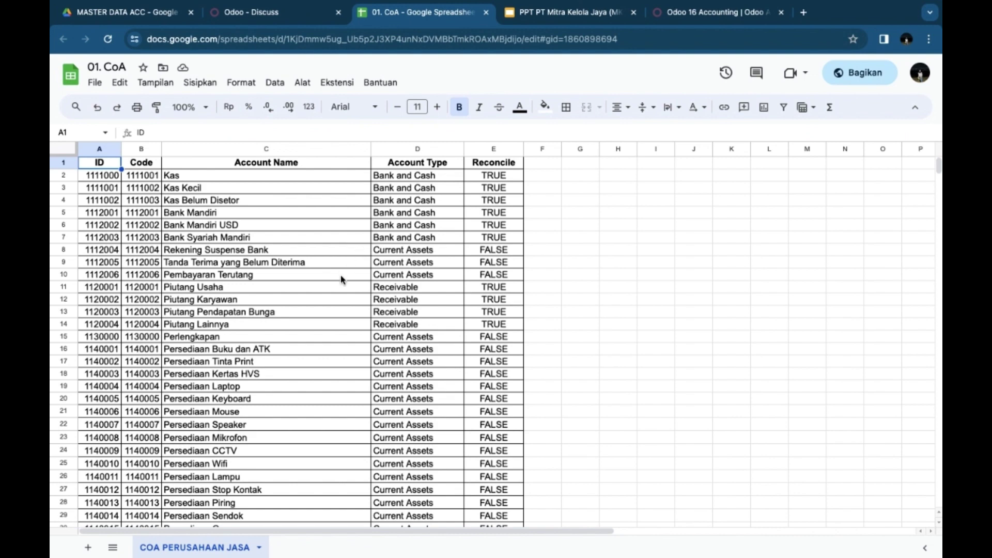
{"action": "scroll", "coordinate": [340, 280], "scroll_direction": "down", "scroll_amount": 7}
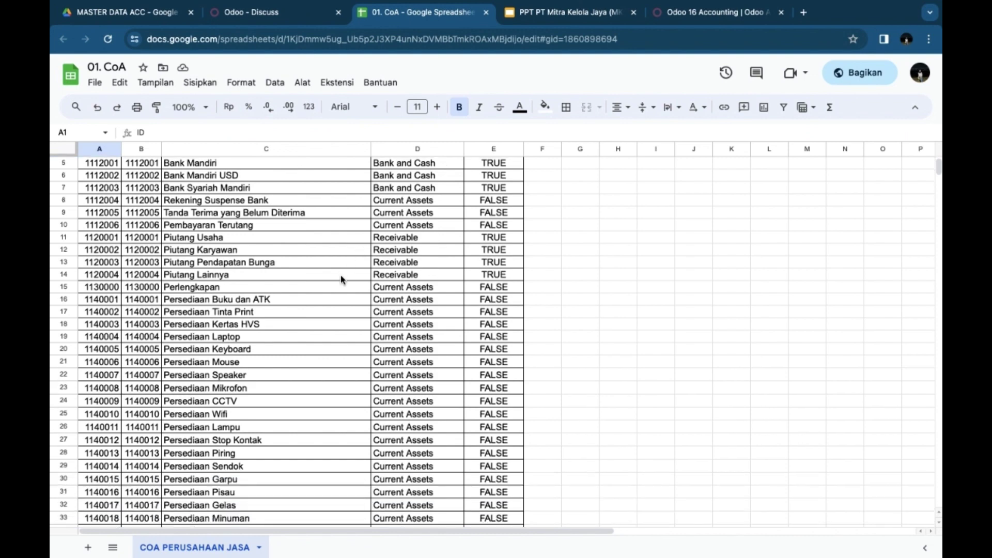
{"action": "scroll", "coordinate": [341, 279], "scroll_direction": "up", "scroll_amount": 7}
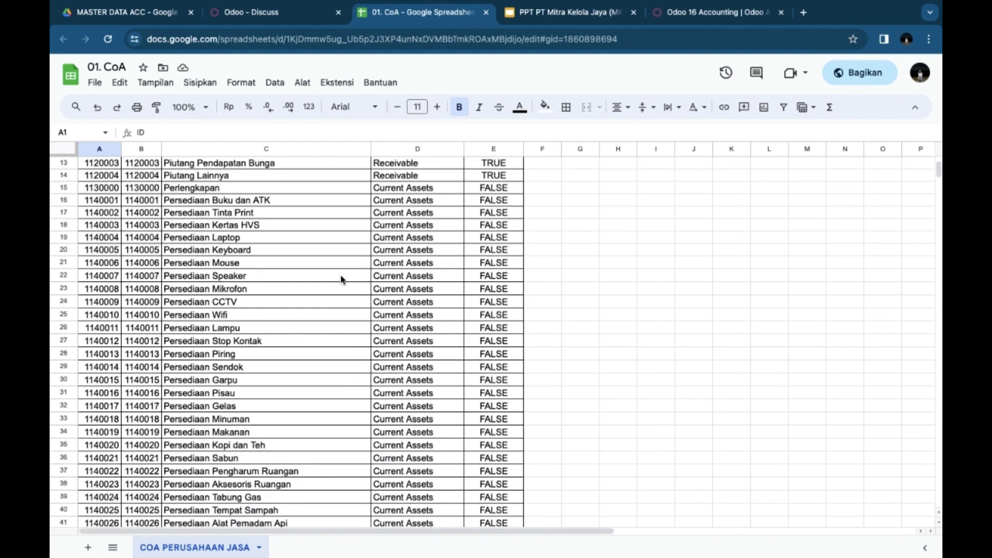
{"action": "left_click", "coordinate": [248, 14]}
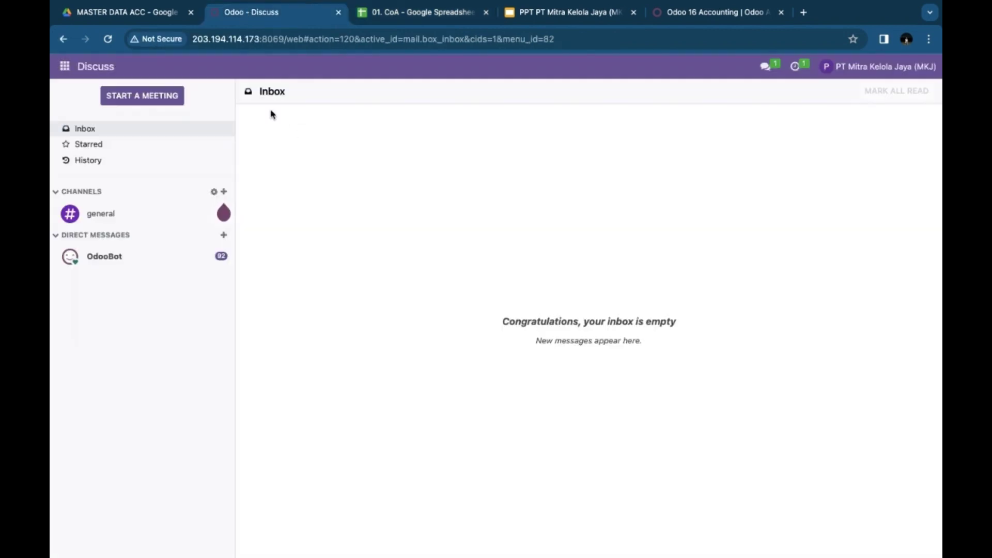
Step: Open Accounting's Chart of Accounts list (233 accounts) and show its Favorites options
{"action": "left_click", "coordinate": [63, 67]}
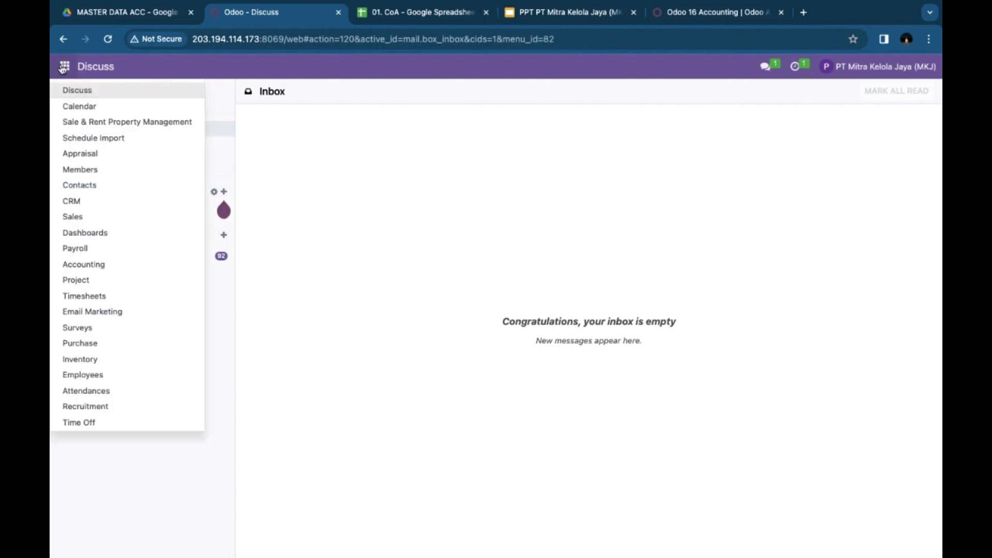
{"action": "left_click", "coordinate": [90, 266]}
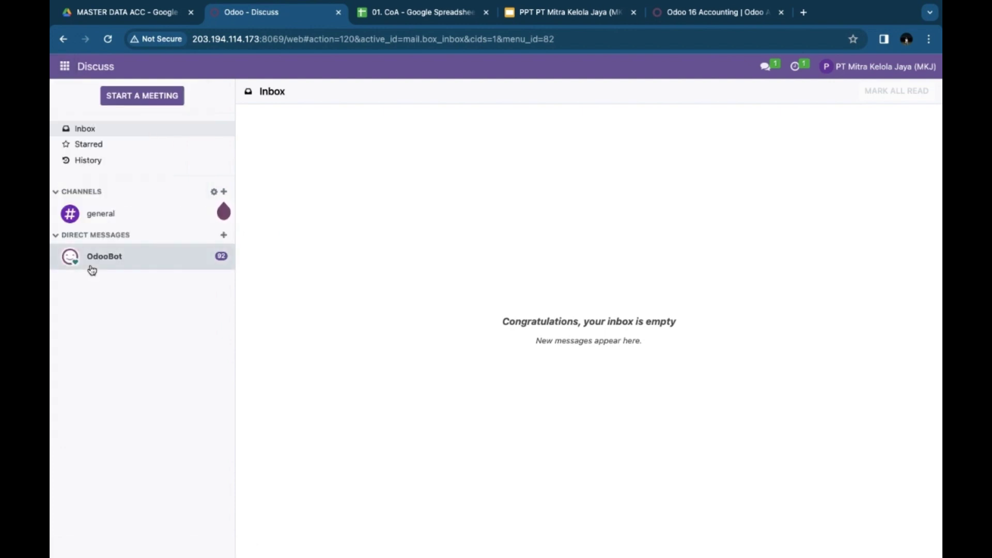
{"action": "left_click", "coordinate": [71, 76]}
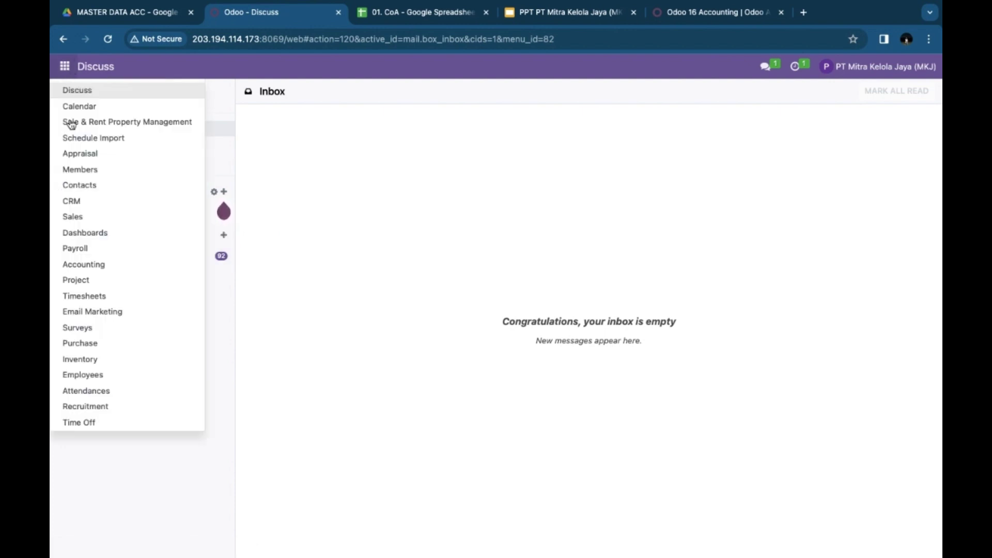
{"action": "left_click", "coordinate": [89, 264]}
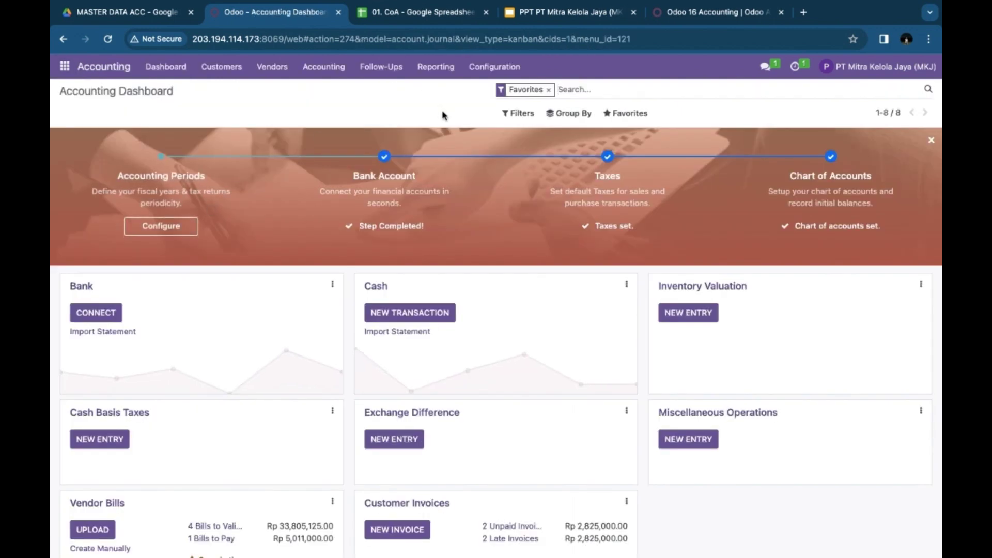
{"action": "left_click", "coordinate": [486, 67]}
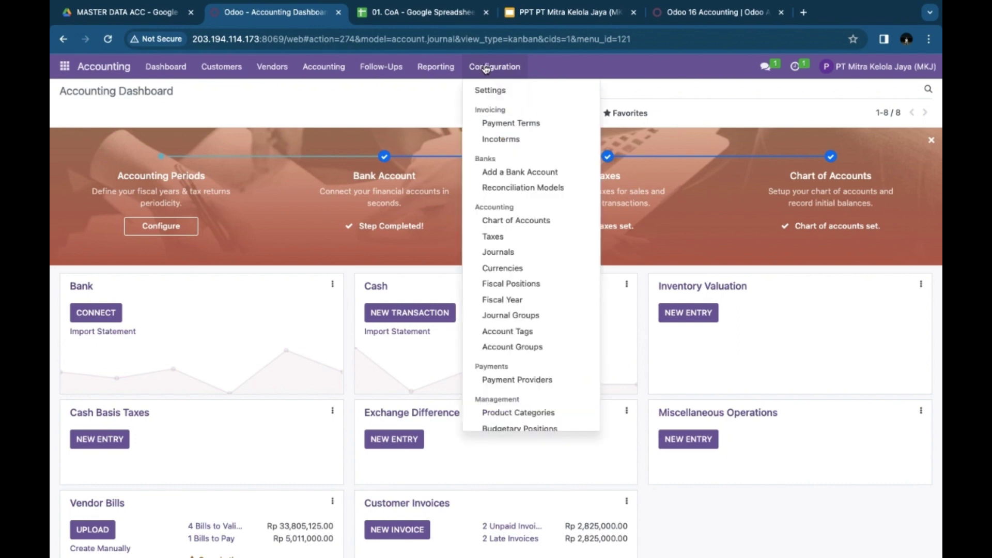
{"action": "left_click", "coordinate": [509, 221]}
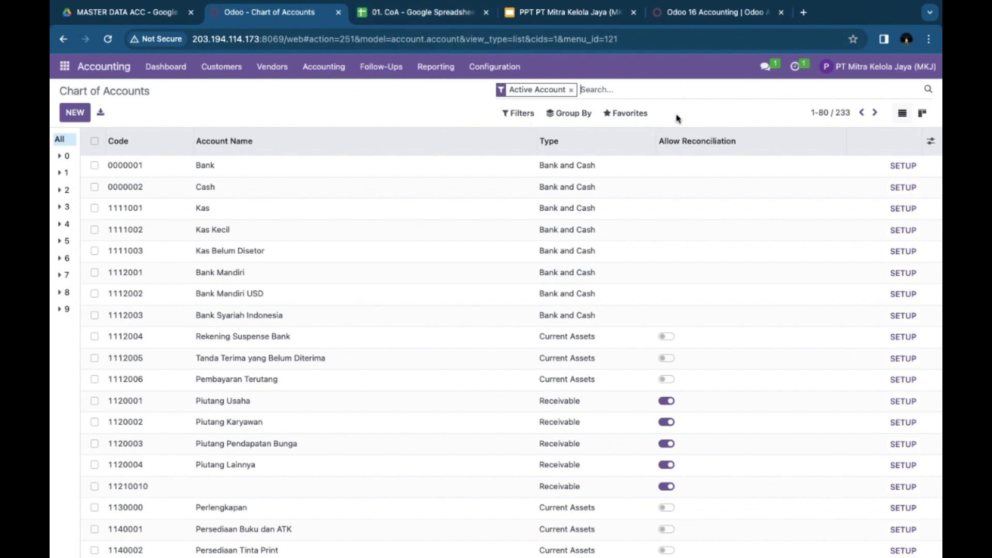
{"action": "left_click", "coordinate": [622, 117]}
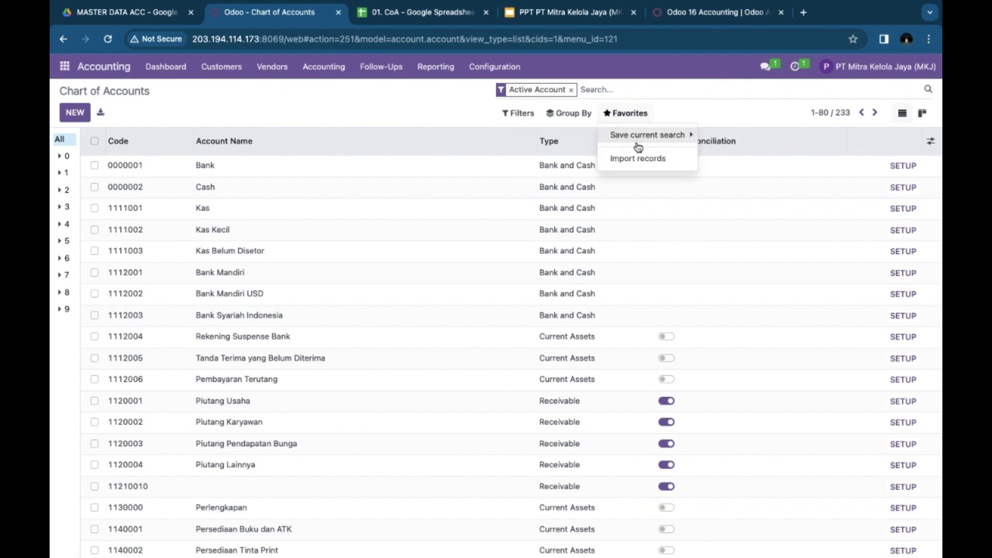
Step: Load 01. CoA.xlsx into the Chart of Accounts importer, review the mapping, and cancel
{"action": "left_click", "coordinate": [630, 162]}
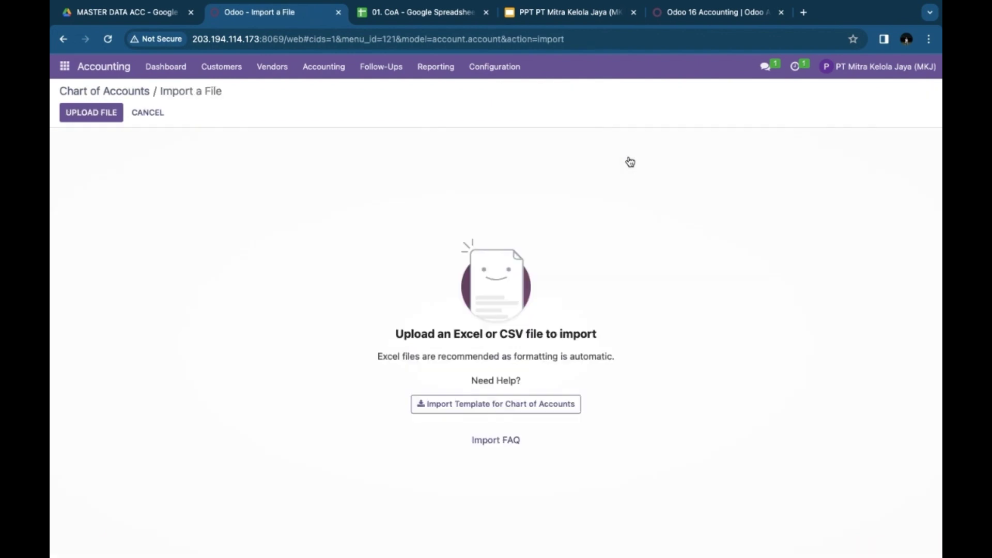
{"action": "left_click", "coordinate": [89, 115]}
{"action": "left_click", "coordinate": [365, 224]}
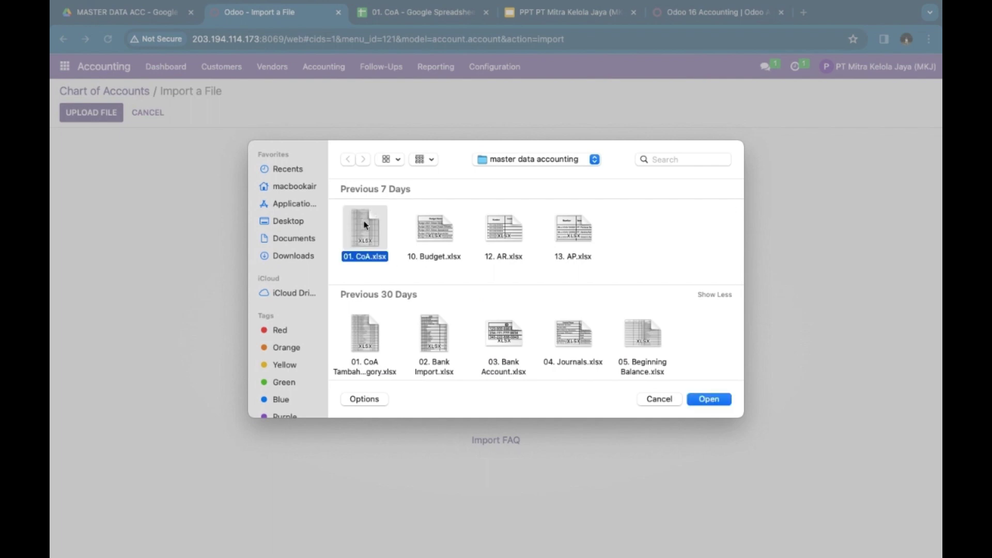
{"action": "key", "text": "Return"}
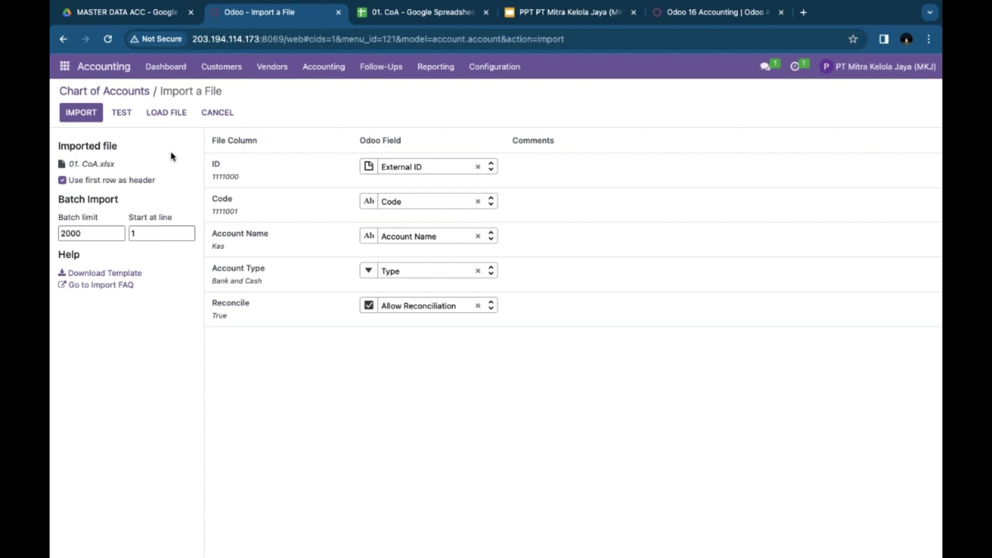
{"action": "left_click", "coordinate": [216, 113]}
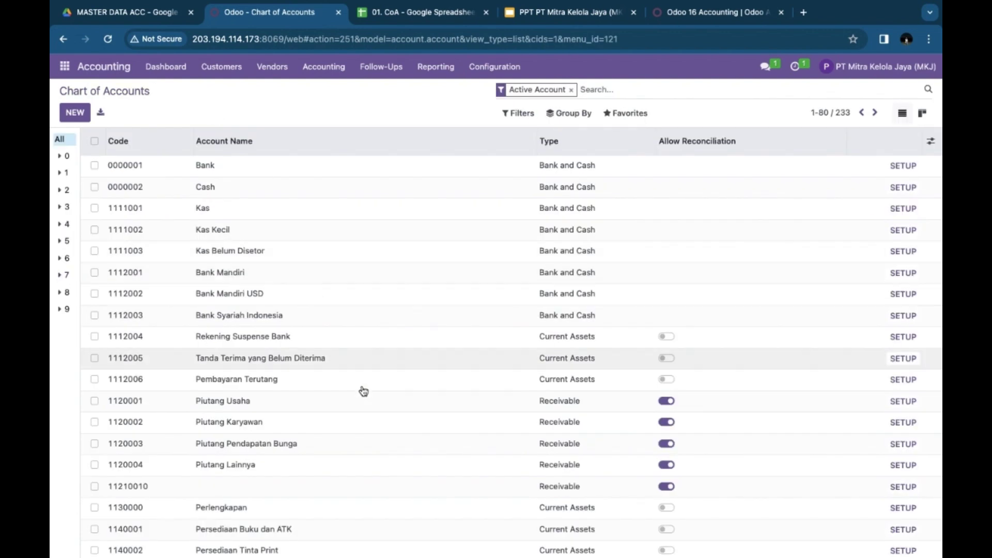
Step: Scroll through the unchanged Chart of Accounts, then return to the MASTER DATA ACC Drive folder
{"action": "scroll", "coordinate": [364, 392], "scroll_direction": "down", "scroll_amount": 2}
{"action": "scroll", "coordinate": [365, 393], "scroll_direction": "down", "scroll_amount": 5}
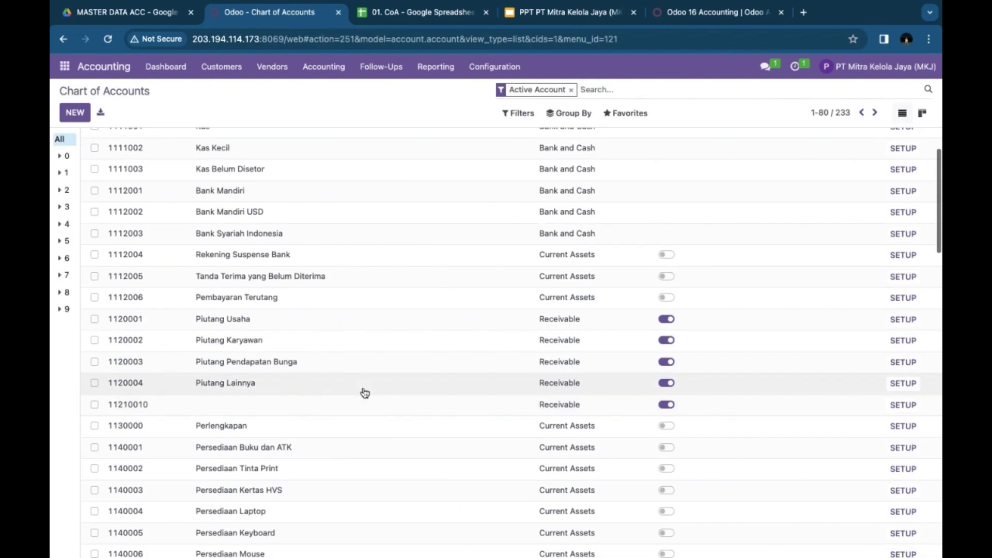
{"action": "scroll", "coordinate": [365, 393], "scroll_direction": "down", "scroll_amount": 15}
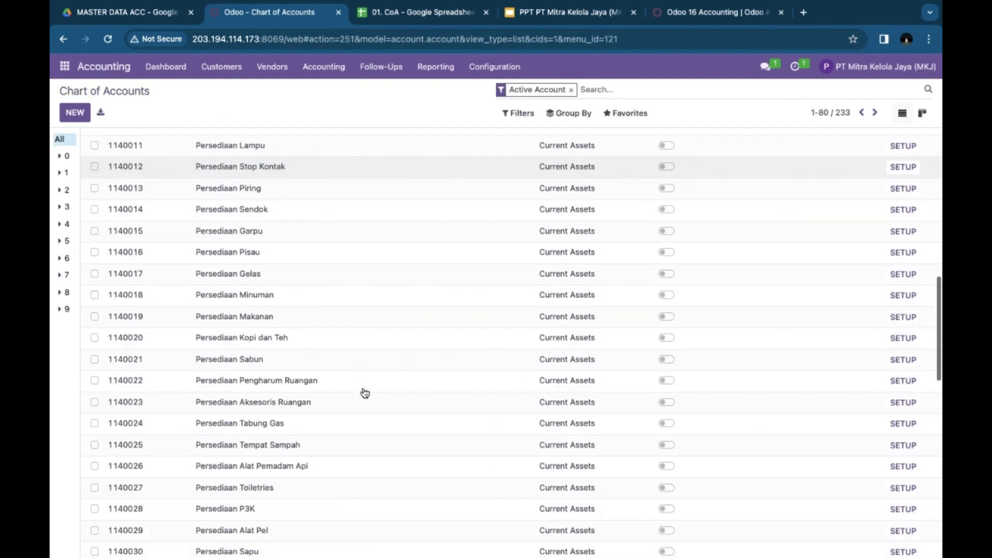
{"action": "scroll", "coordinate": [365, 393], "scroll_direction": "up", "scroll_amount": 20}
{"action": "scroll", "coordinate": [365, 393], "scroll_direction": "up", "scroll_amount": 1}
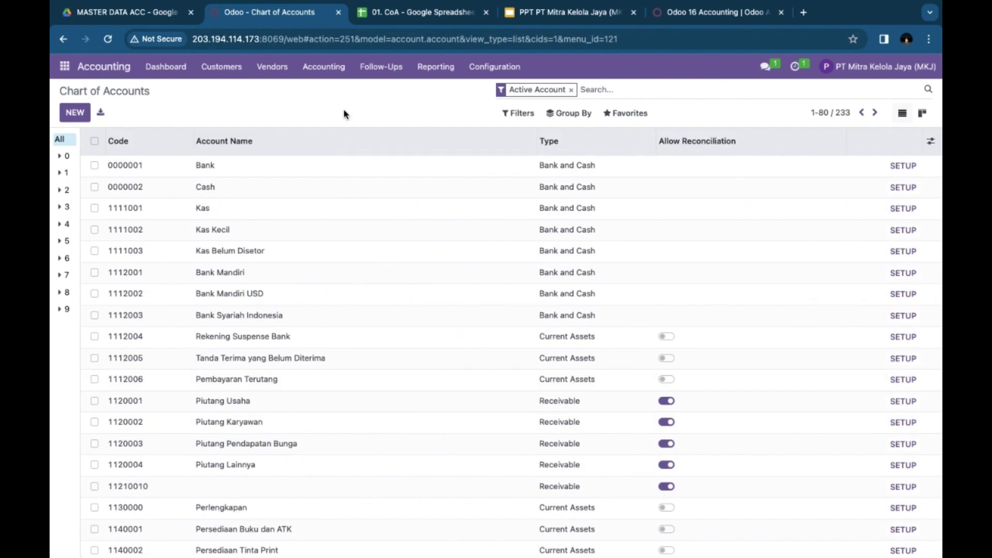
{"action": "left_click", "coordinate": [130, 15]}
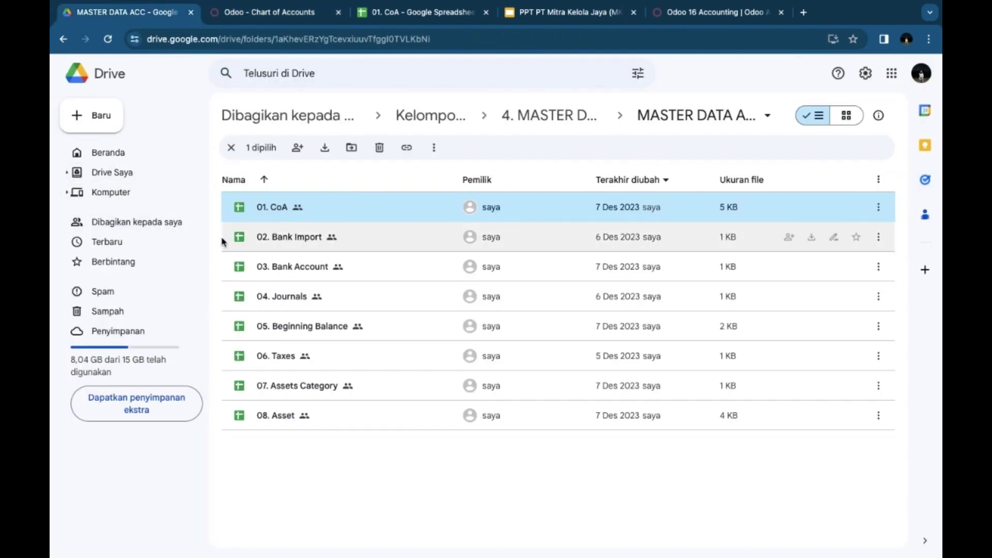
Step: Open 02. Bank Import in Sheets and scroll its bank names and bic codes
{"action": "left_click", "coordinate": [263, 239]}
{"action": "double_click", "coordinate": [263, 238]}
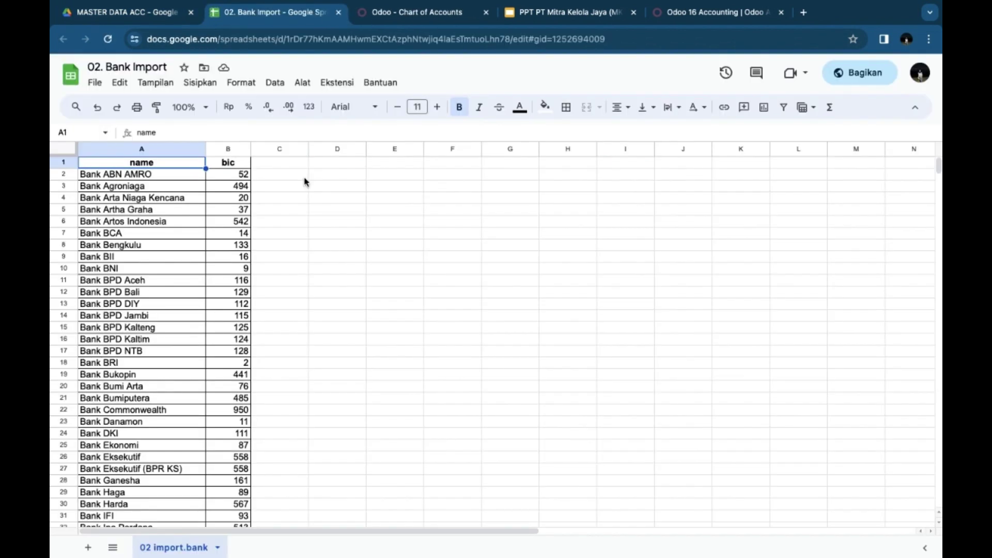
{"action": "scroll", "coordinate": [285, 301], "scroll_direction": "down", "scroll_amount": 5}
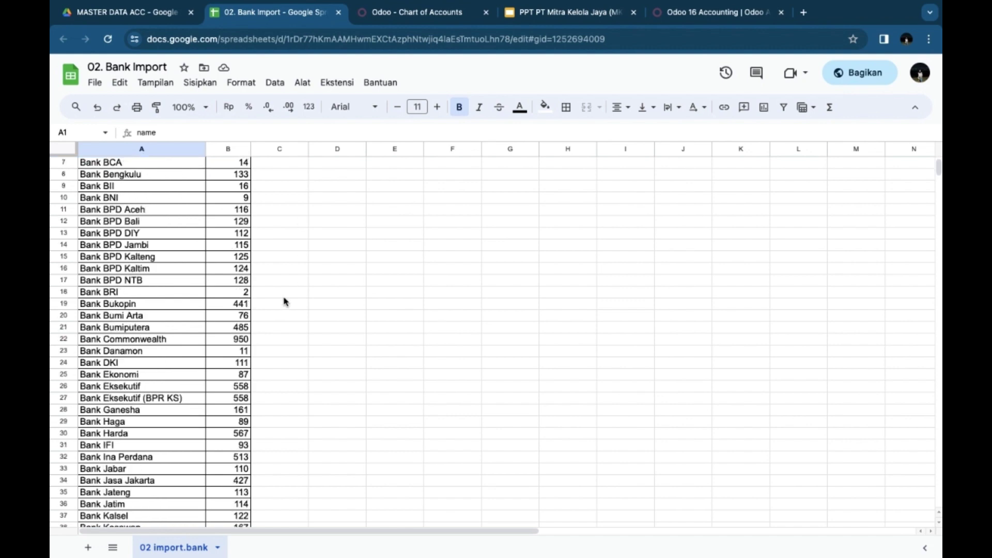
{"action": "scroll", "coordinate": [285, 301], "scroll_direction": "down", "scroll_amount": 8}
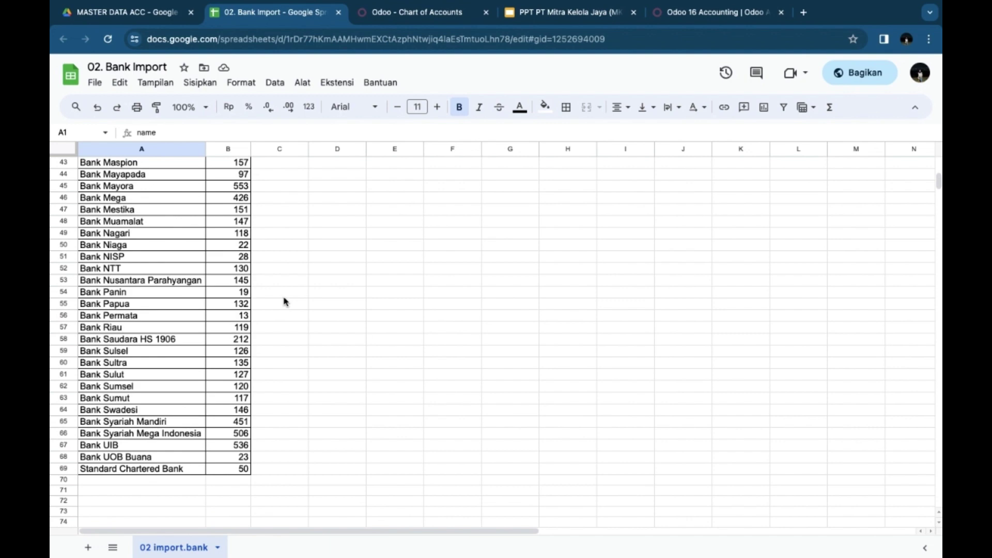
{"action": "scroll", "coordinate": [285, 301], "scroll_direction": "up", "scroll_amount": 13}
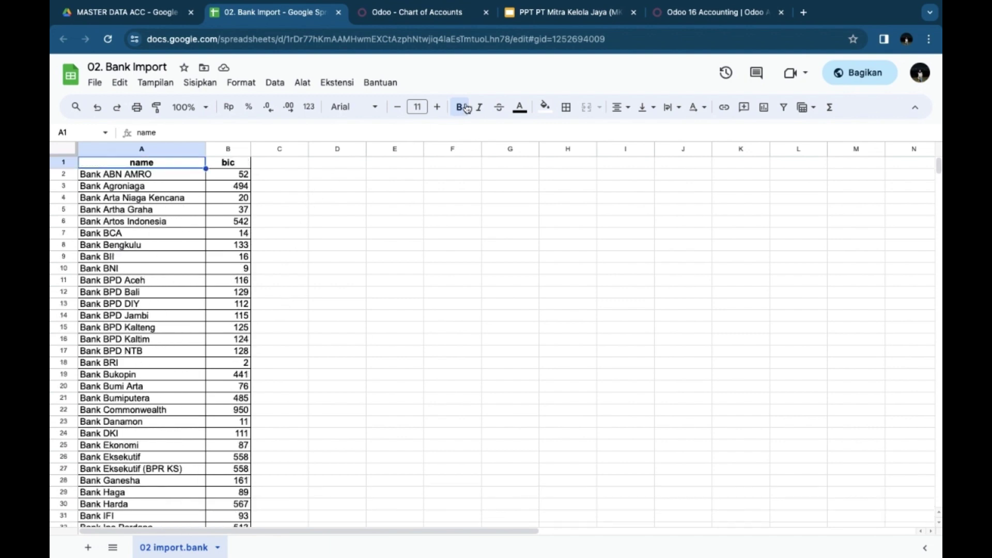
Step: Go to Contacts > Configuration > Banks, listing 71 banks with identifier codes
{"action": "left_click", "coordinate": [423, 14]}
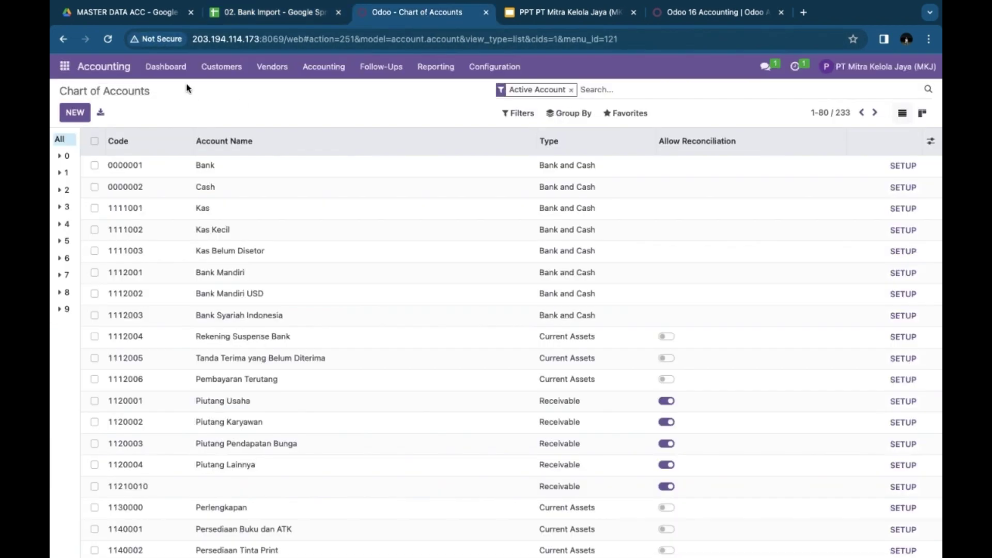
{"action": "left_click", "coordinate": [65, 67]}
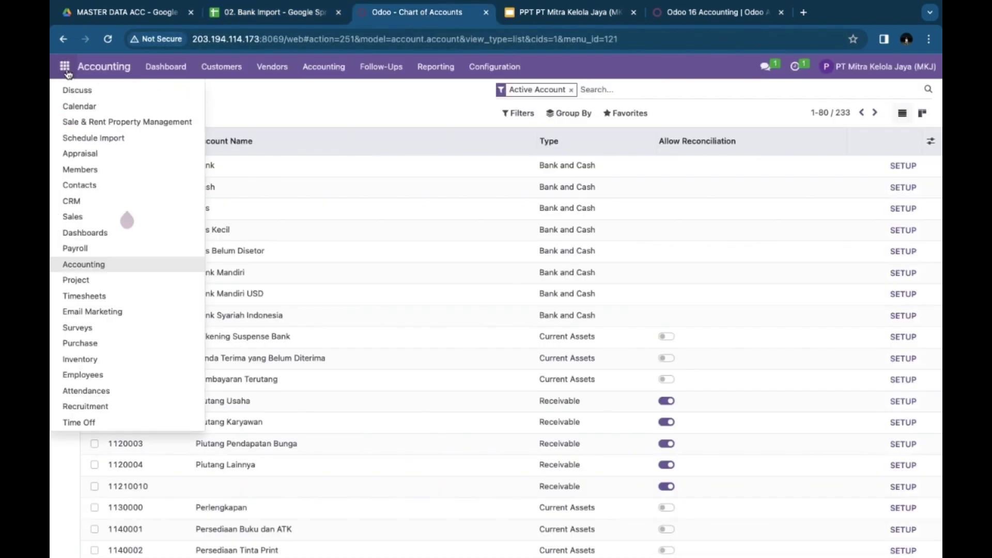
{"action": "left_click", "coordinate": [86, 186]}
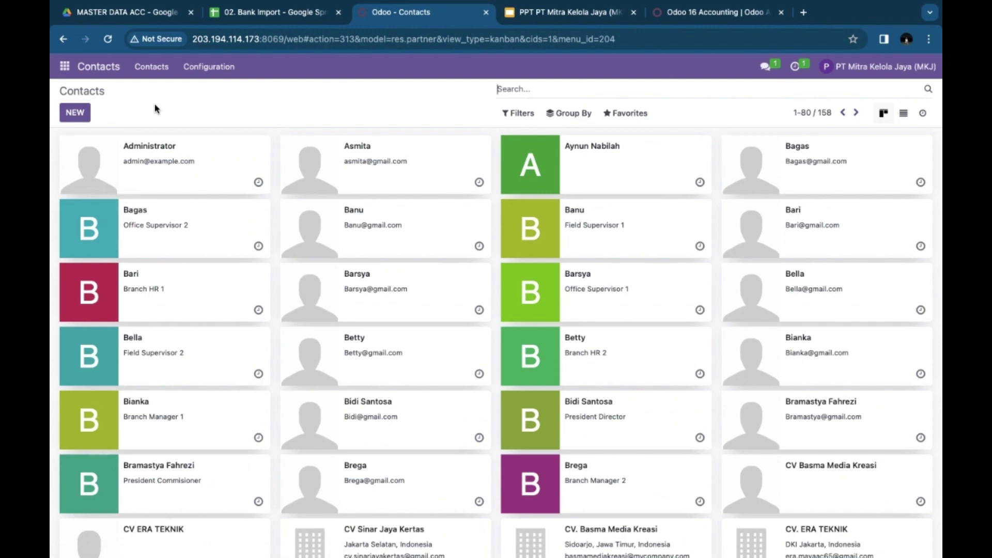
{"action": "left_click", "coordinate": [210, 67]}
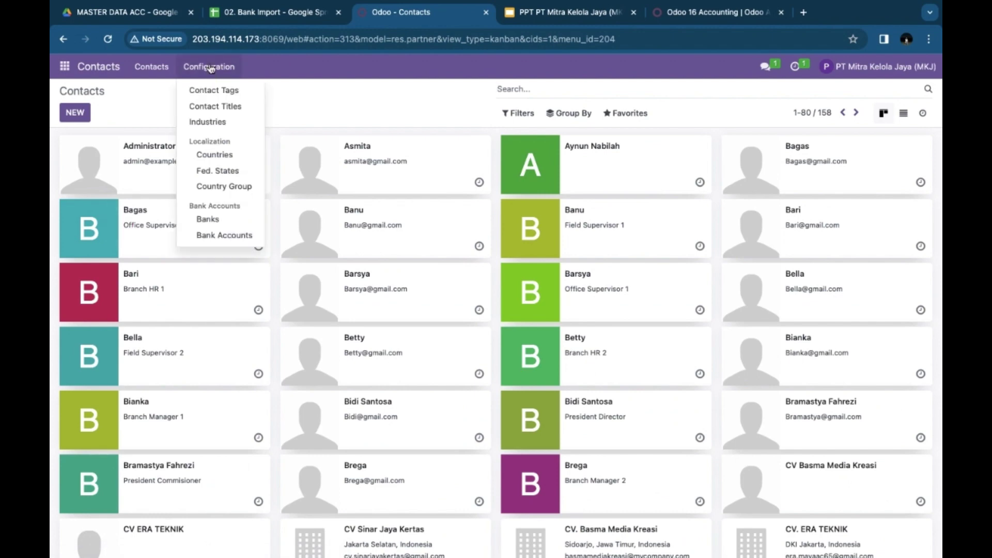
{"action": "left_click", "coordinate": [208, 220]}
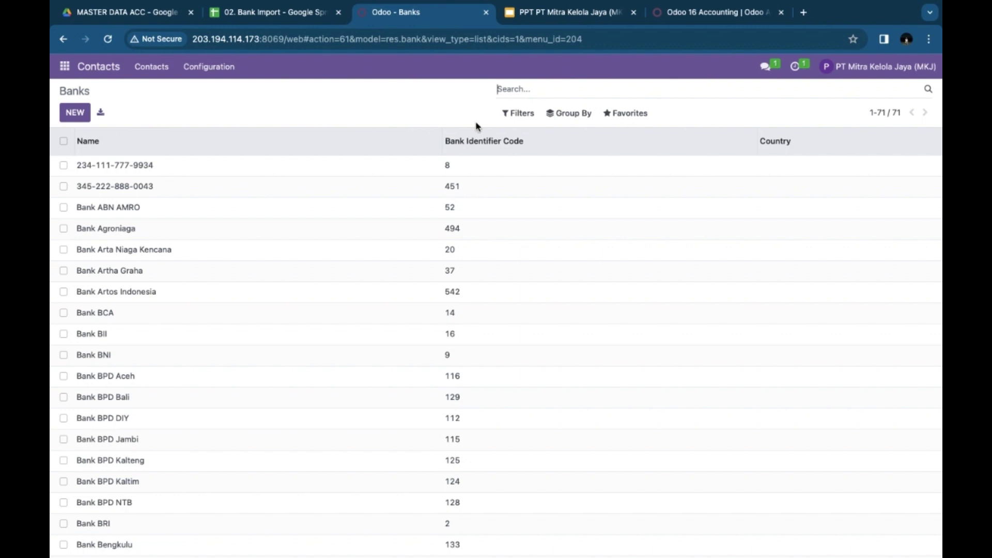
Step: Preview importing 02. Bank Import.xlsx into Banks, then cancel the import
{"action": "left_click", "coordinate": [627, 120]}
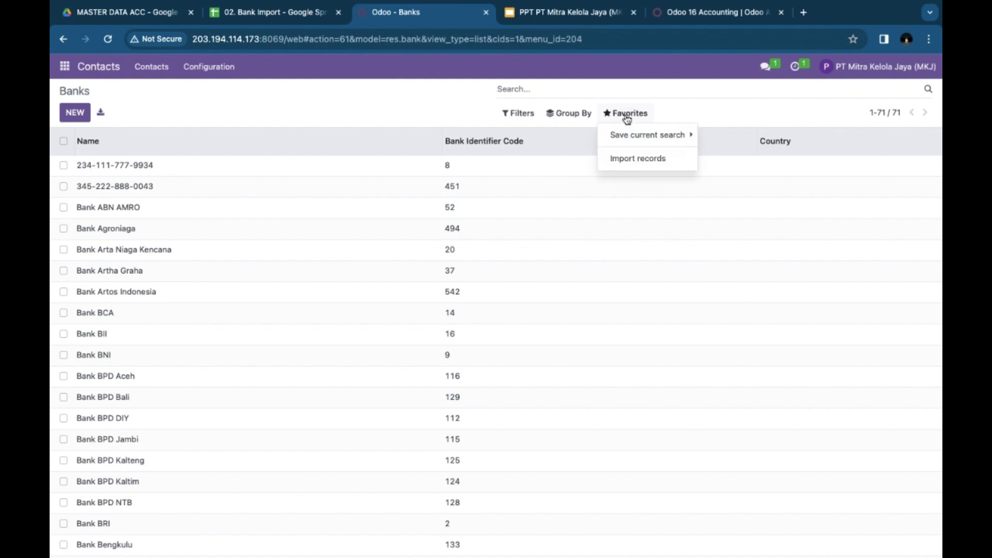
{"action": "left_click", "coordinate": [623, 161]}
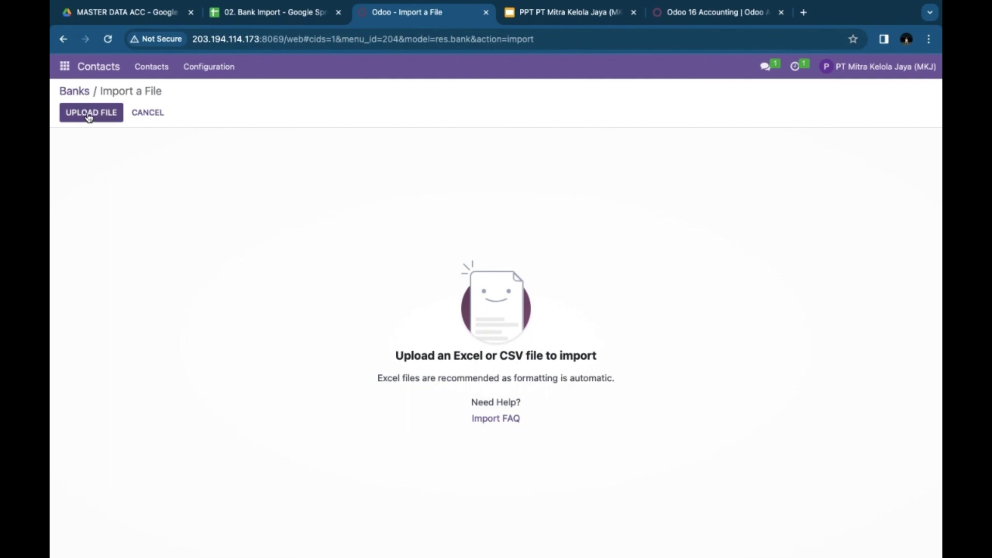
{"action": "left_click", "coordinate": [87, 115]}
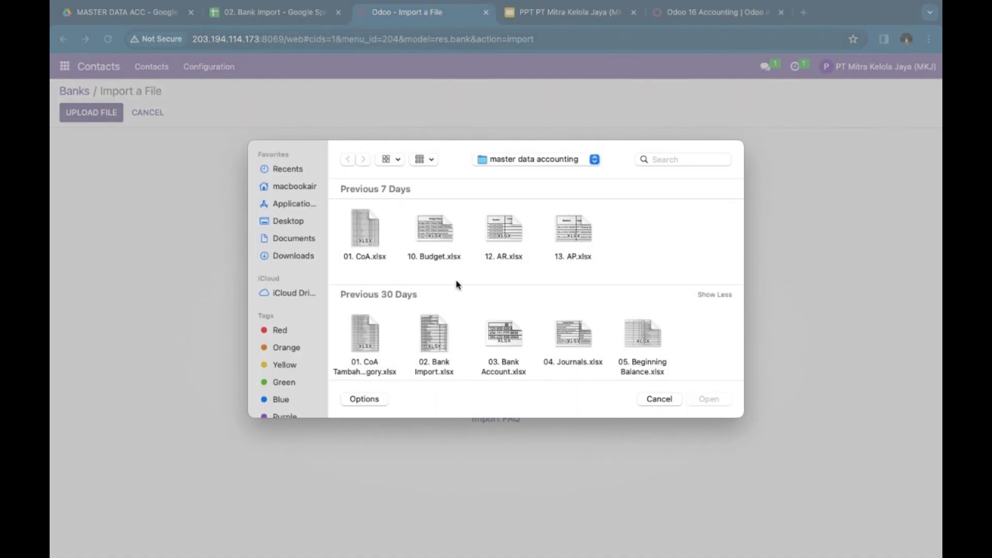
{"action": "scroll", "coordinate": [525, 305], "scroll_direction": "down", "scroll_amount": 3}
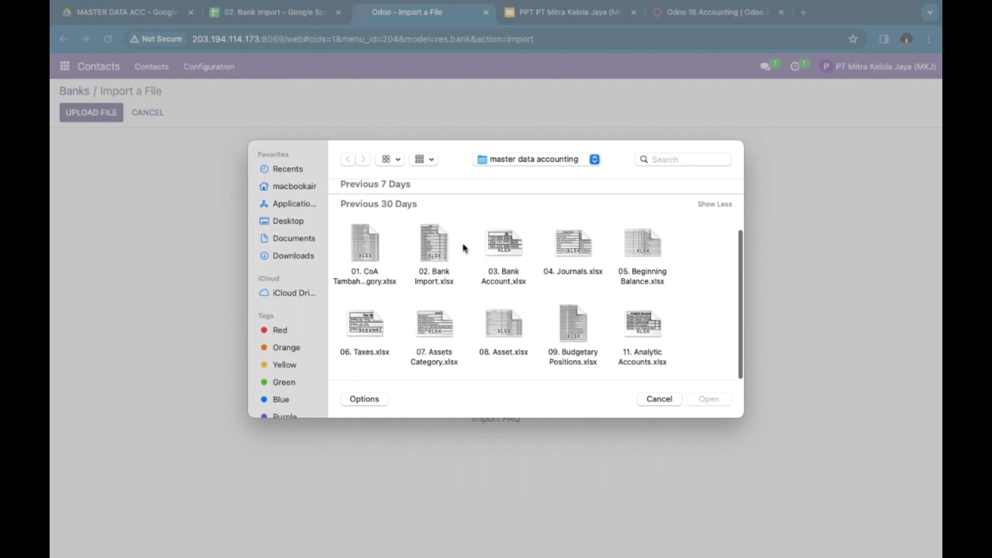
{"action": "double_click", "coordinate": [432, 242]}
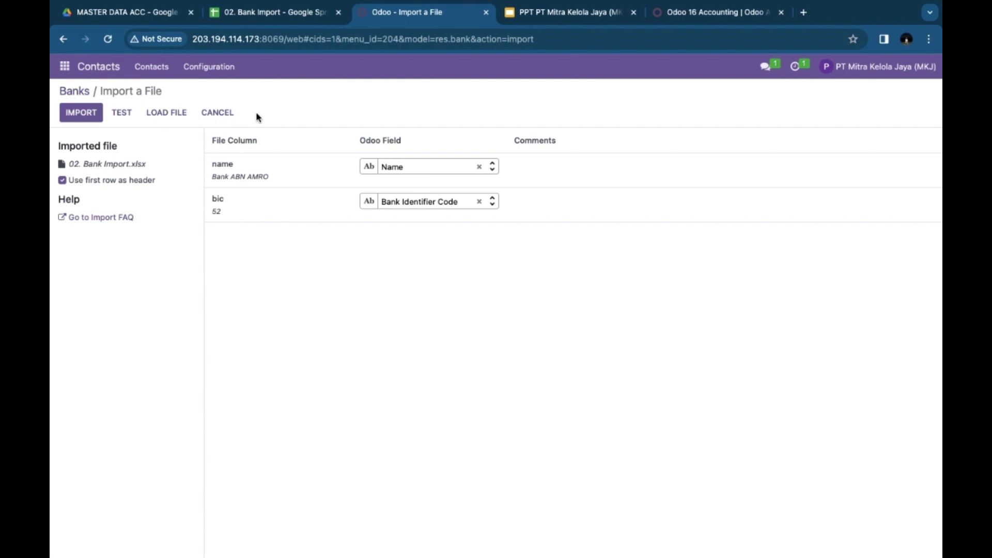
{"action": "left_click", "coordinate": [216, 113]}
Step: Scroll the unchanged 71-bank list, then return to the MASTER DATA ACC Drive folder
{"action": "scroll", "coordinate": [264, 389], "scroll_direction": "down", "scroll_amount": 4}
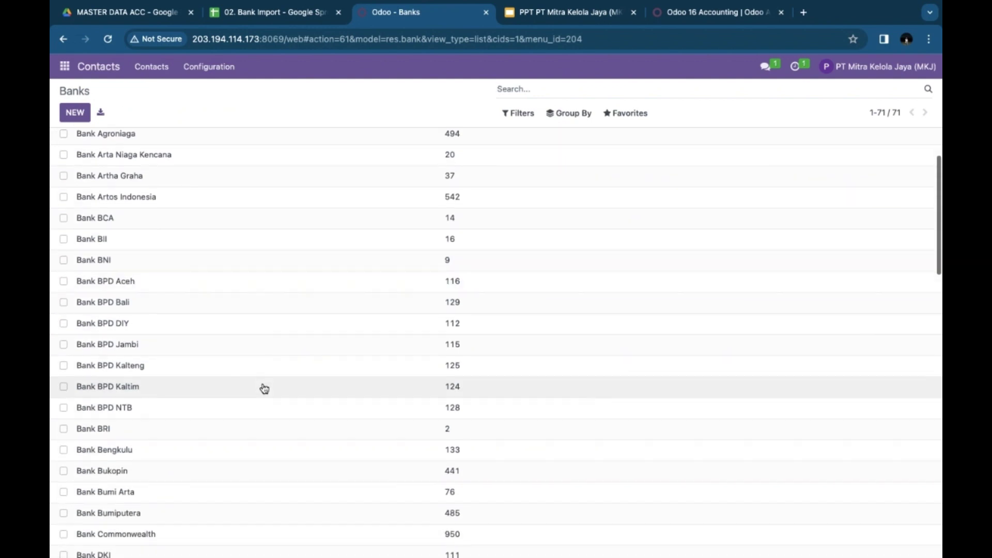
{"action": "scroll", "coordinate": [264, 389], "scroll_direction": "down", "scroll_amount": 8}
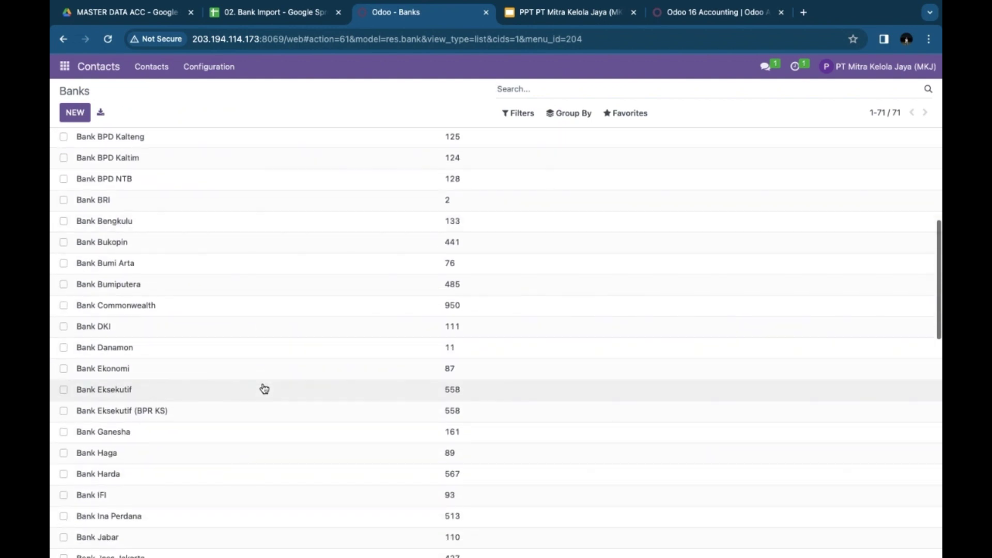
{"action": "scroll", "coordinate": [264, 388], "scroll_direction": "down", "scroll_amount": 12}
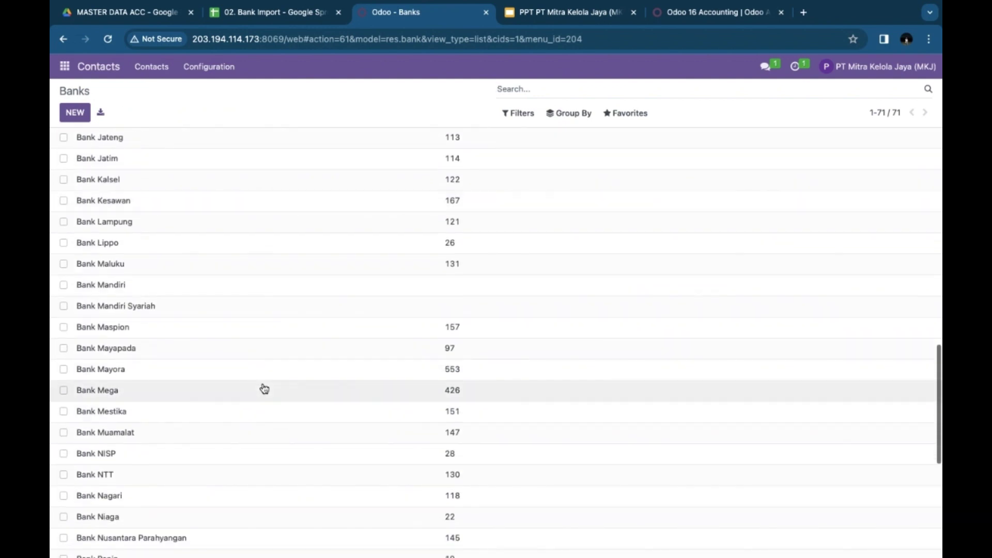
{"action": "scroll", "coordinate": [265, 389], "scroll_direction": "up", "scroll_amount": 20}
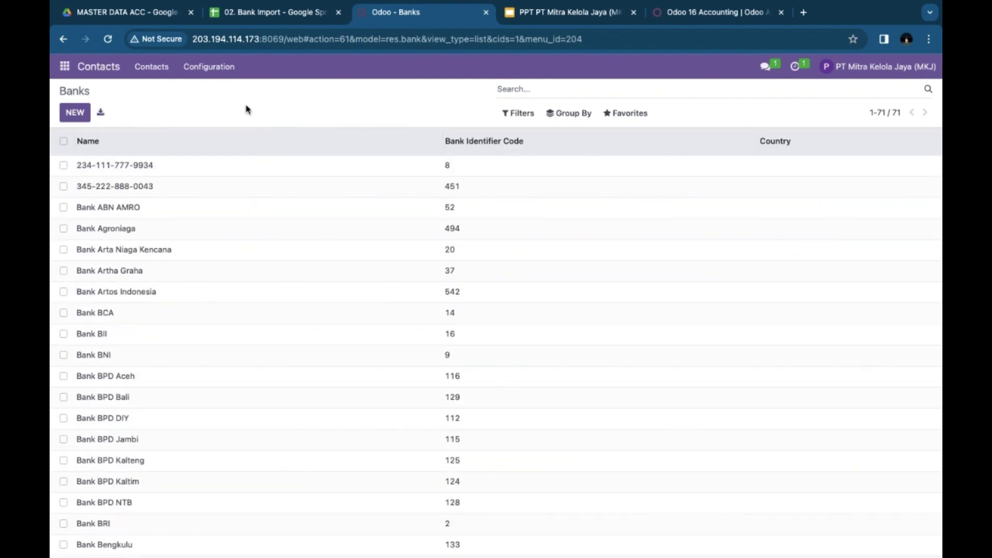
{"action": "left_click", "coordinate": [138, 17]}
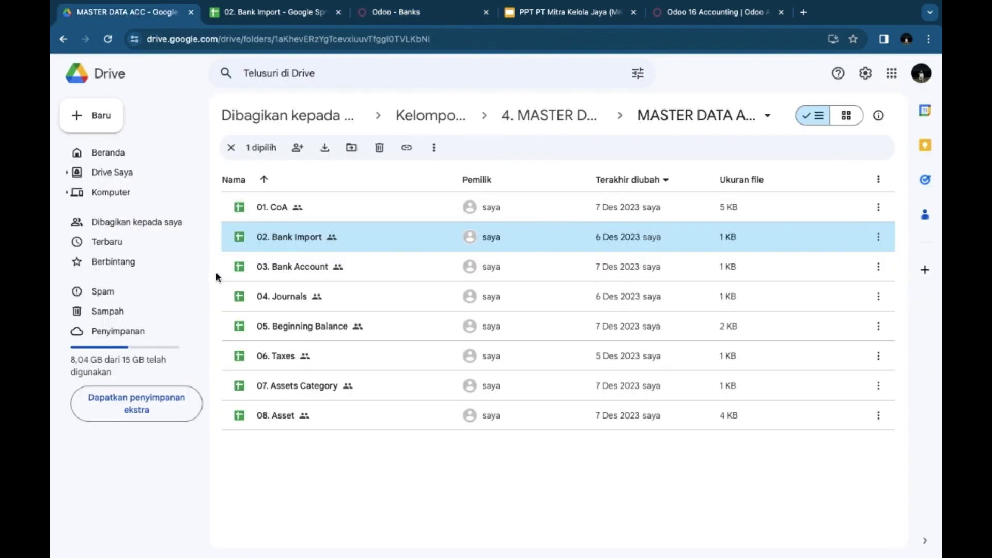
Step: Review the three company accounts in 03. Bank Account, then return to Odoo's Banks list
{"action": "double_click", "coordinate": [289, 267]}
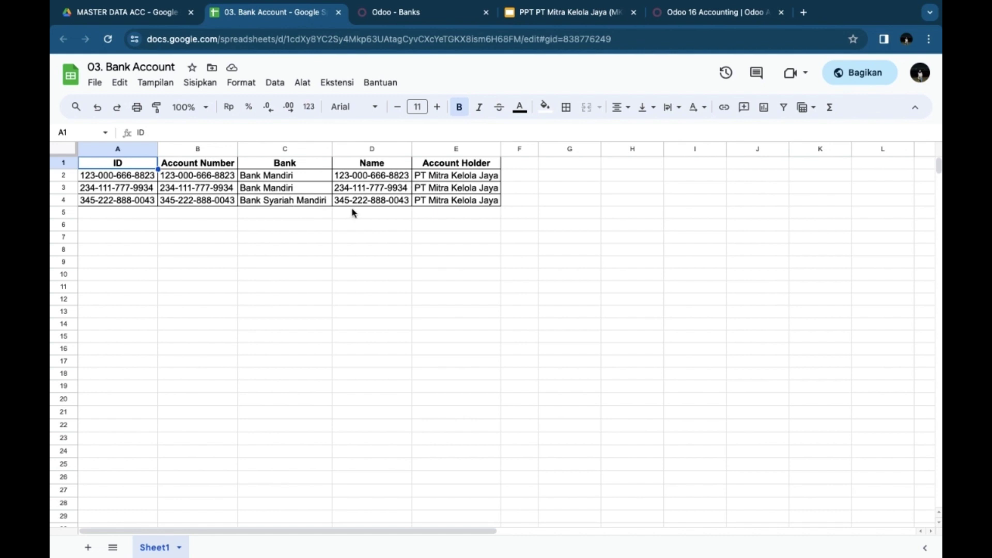
{"action": "left_click", "coordinate": [402, 13]}
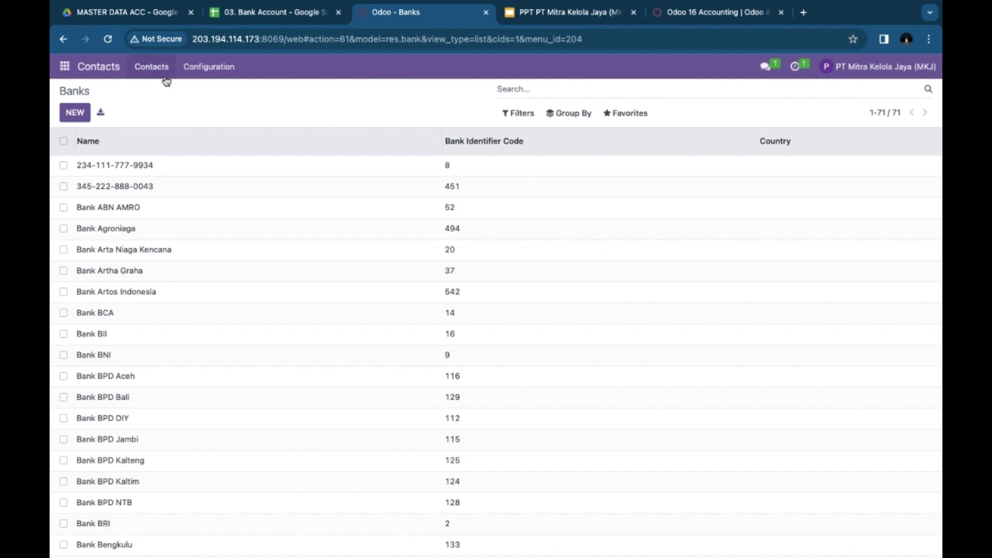
Step: Open the four-account Bank Accounts list, preview importing 03. Bank Account.xlsx, then cancel
{"action": "left_click", "coordinate": [214, 69]}
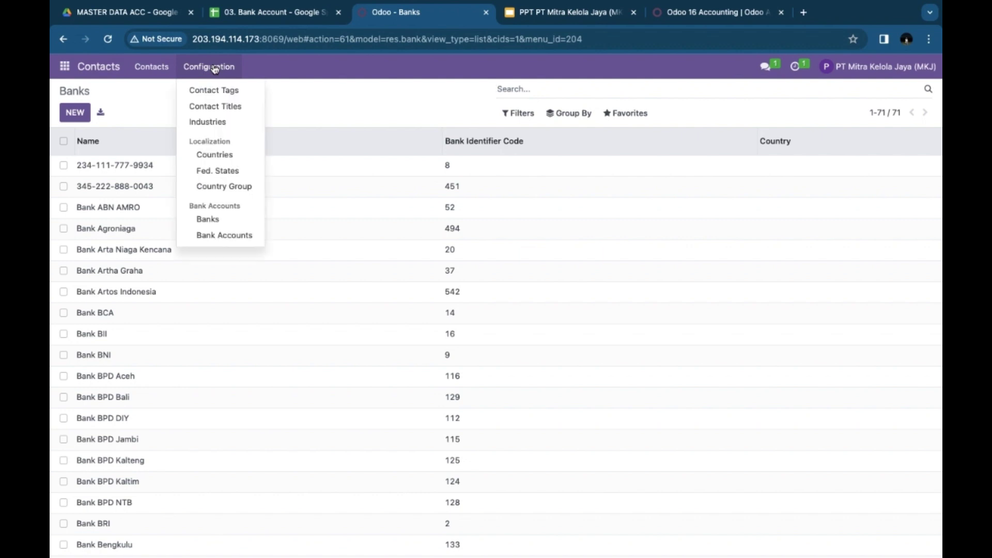
{"action": "left_click", "coordinate": [215, 235]}
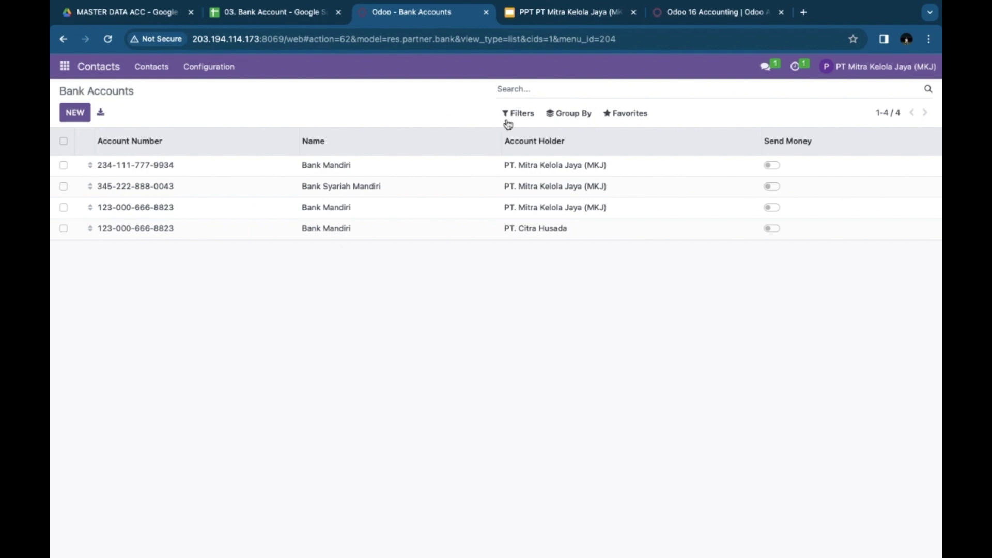
{"action": "left_click", "coordinate": [637, 115]}
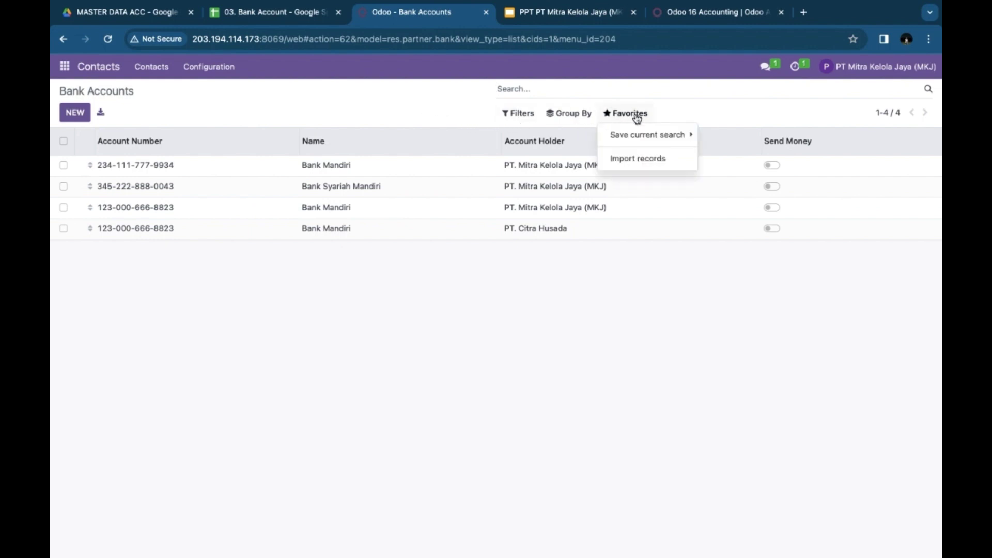
{"action": "left_click", "coordinate": [628, 159]}
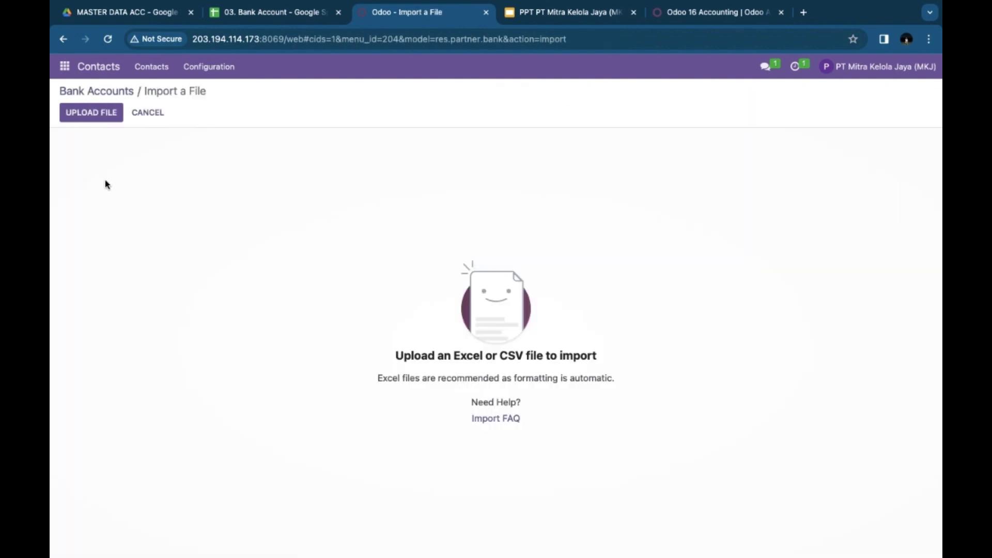
{"action": "left_click", "coordinate": [89, 114]}
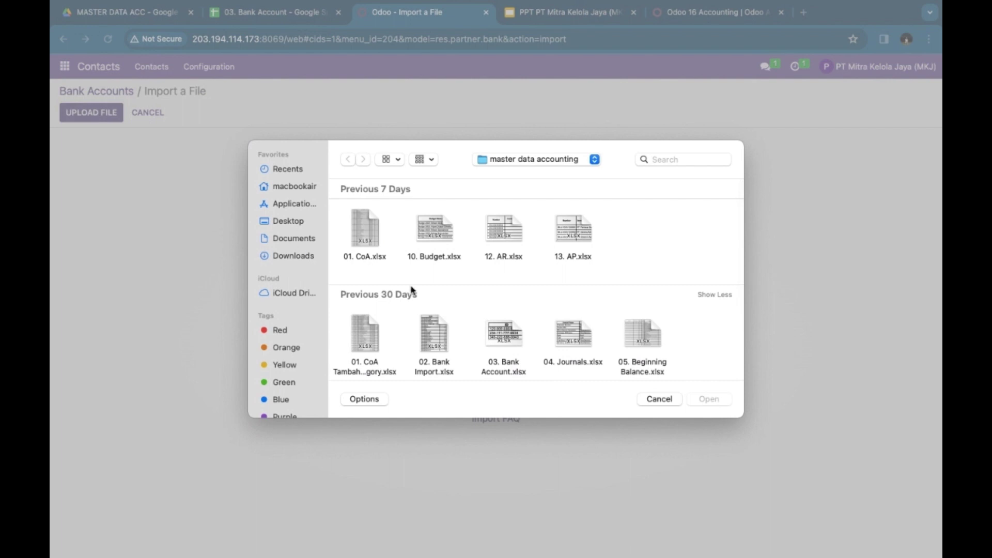
{"action": "scroll", "coordinate": [514, 312], "scroll_direction": "down", "scroll_amount": 5}
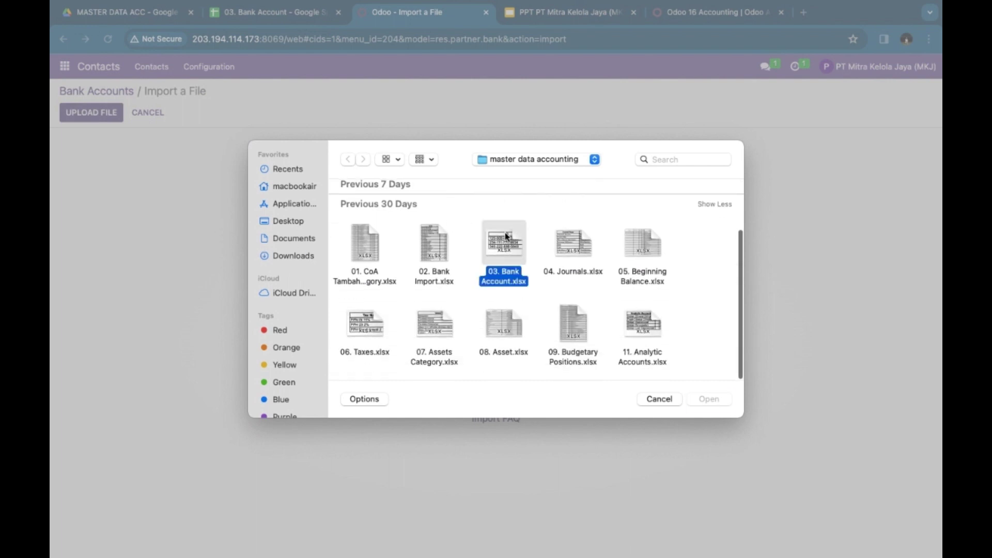
{"action": "double_click", "coordinate": [507, 238]}
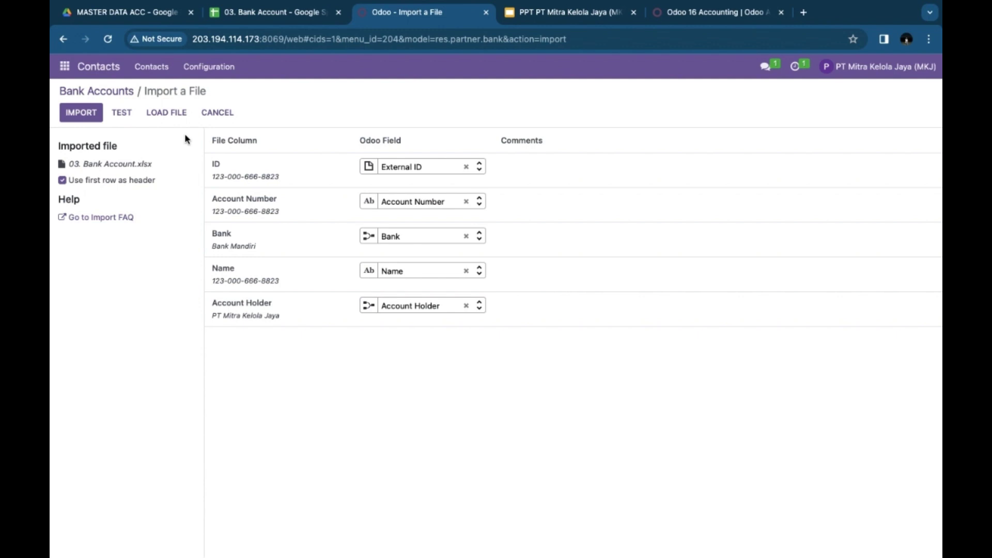
{"action": "left_click", "coordinate": [222, 114]}
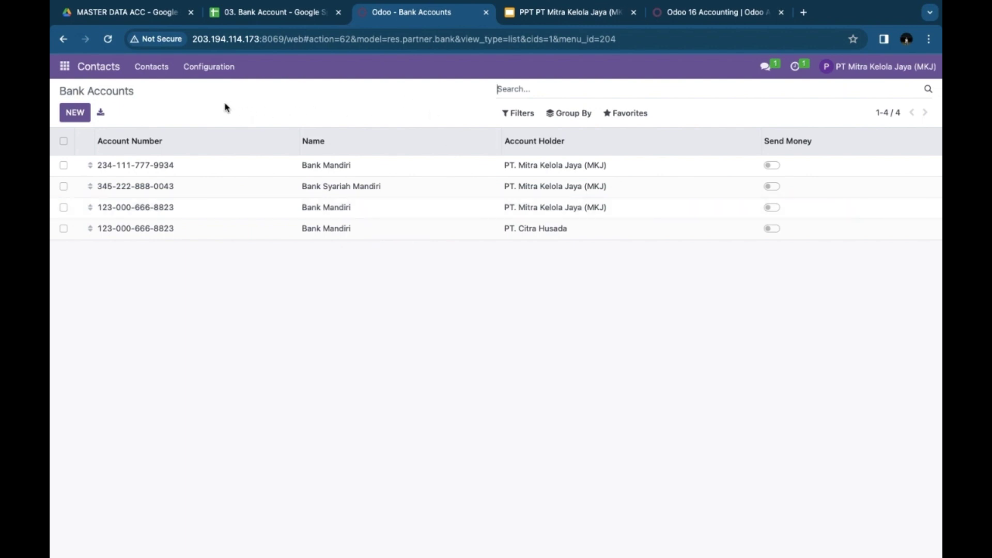
Step: Review the 04. Journals sheet of eight journals with types and short codes, then return to Odoo Bank Accounts
{"action": "left_click", "coordinate": [128, 14]}
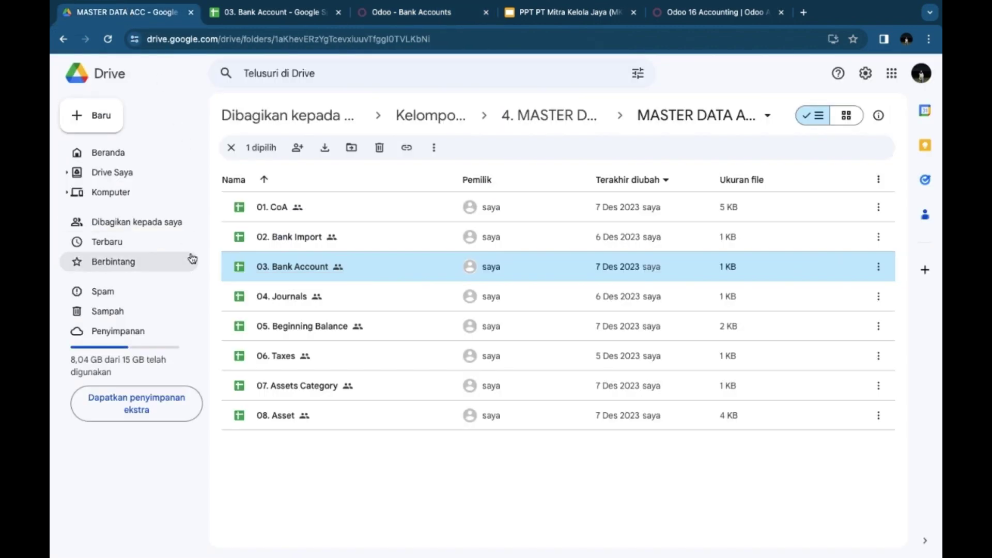
{"action": "double_click", "coordinate": [286, 296]}
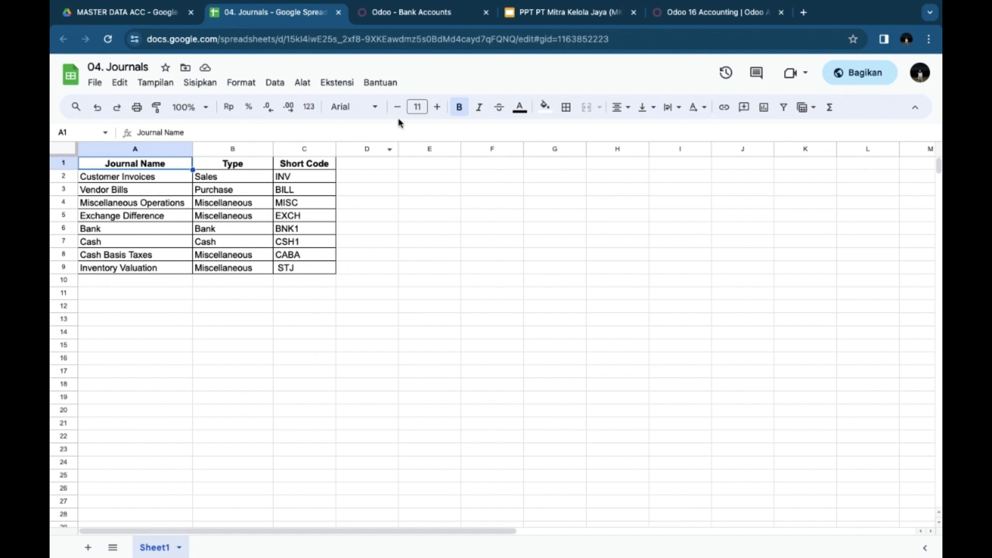
{"action": "left_click", "coordinate": [408, 7]}
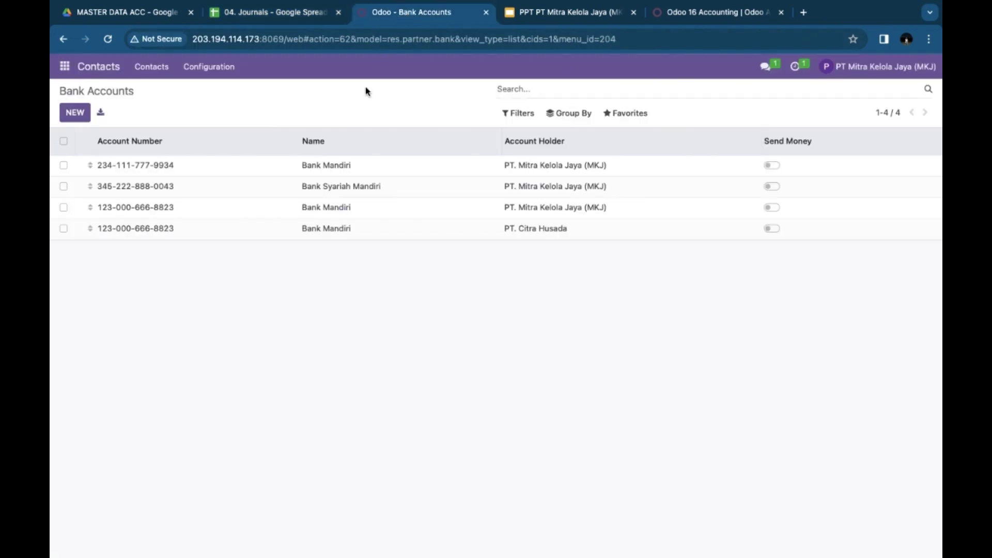
Step: From Accounting's Journals list, check the Cash Basis Taxes journal (Miscellaneous, code CABA), then return to Drive
{"action": "left_click", "coordinate": [65, 66]}
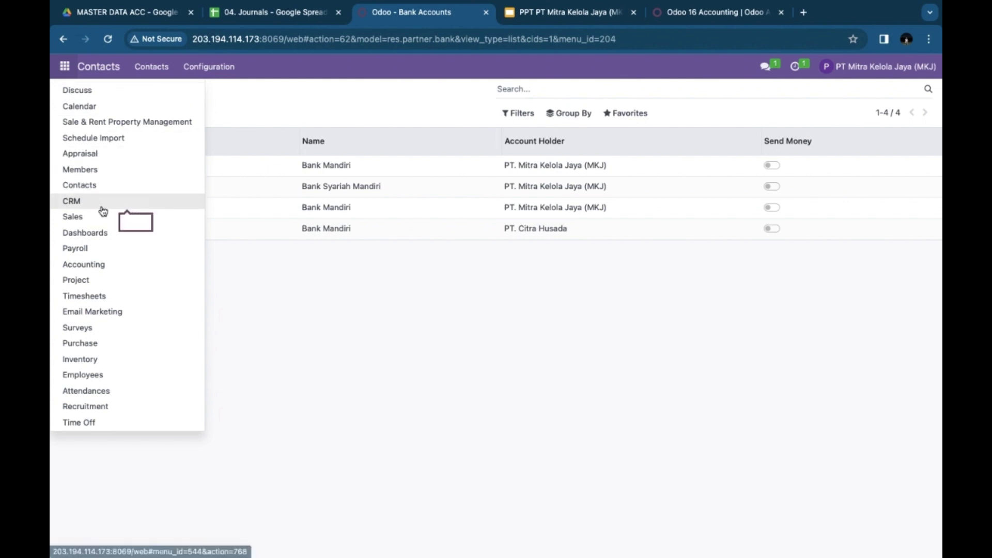
{"action": "left_click", "coordinate": [75, 264]}
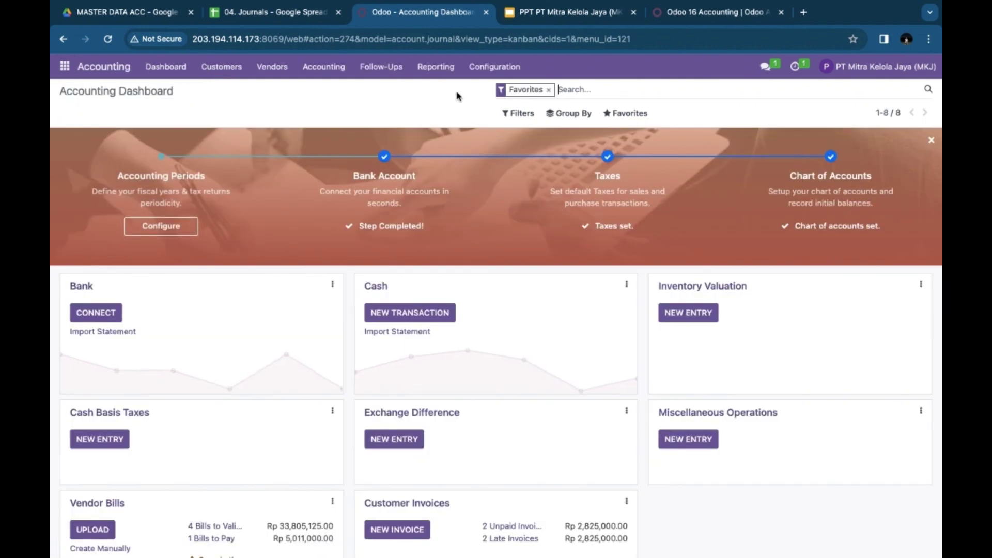
{"action": "left_click", "coordinate": [486, 68]}
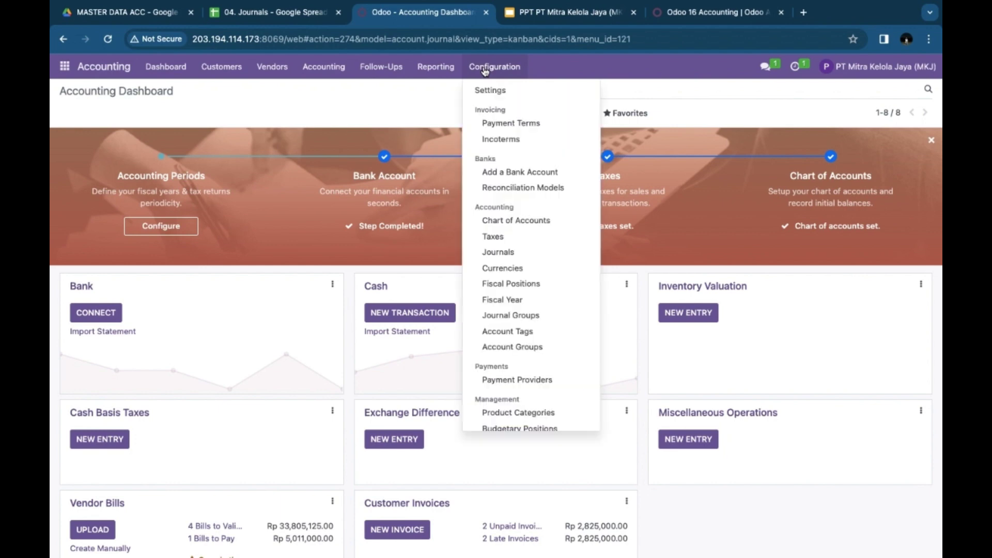
{"action": "left_click", "coordinate": [496, 253]}
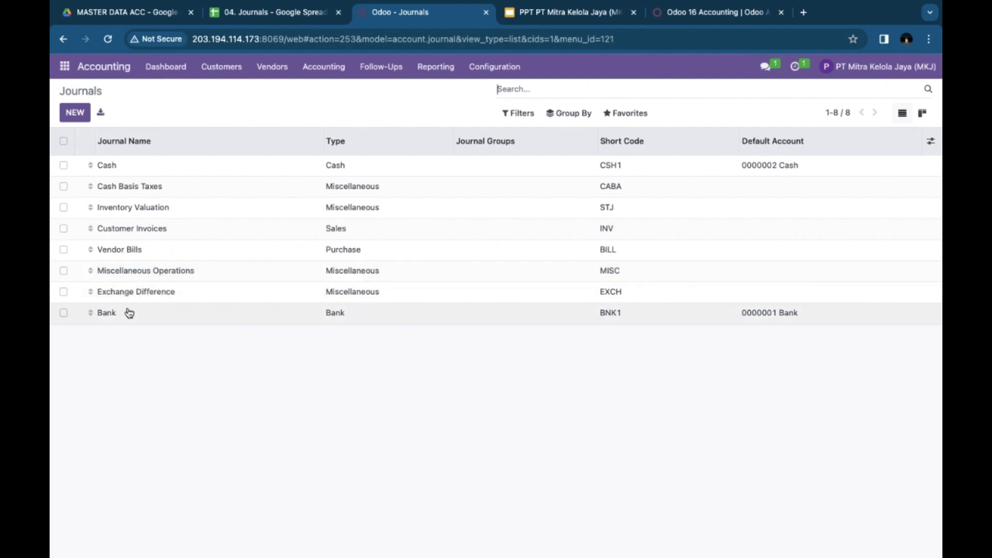
{"action": "left_click", "coordinate": [130, 187]}
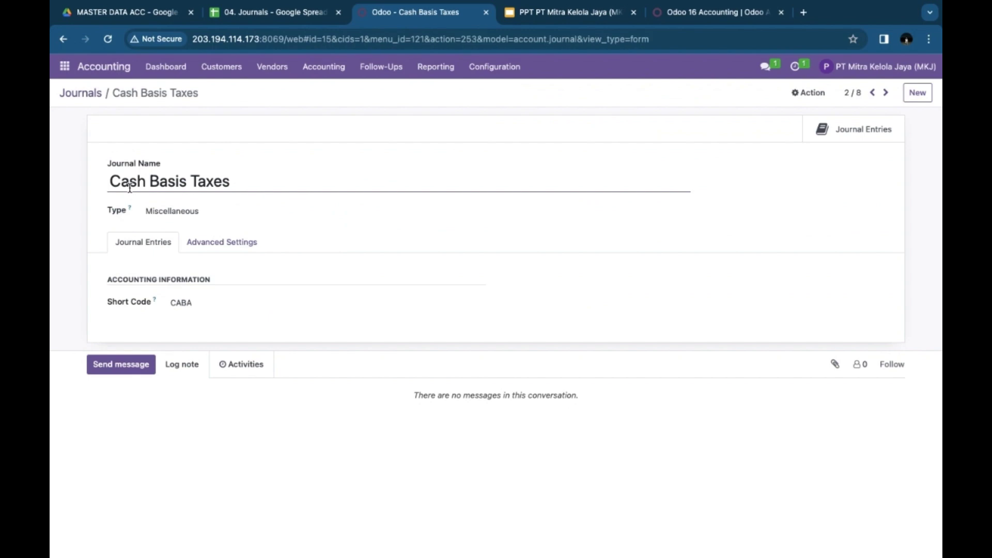
{"action": "key", "text": "super+1"}
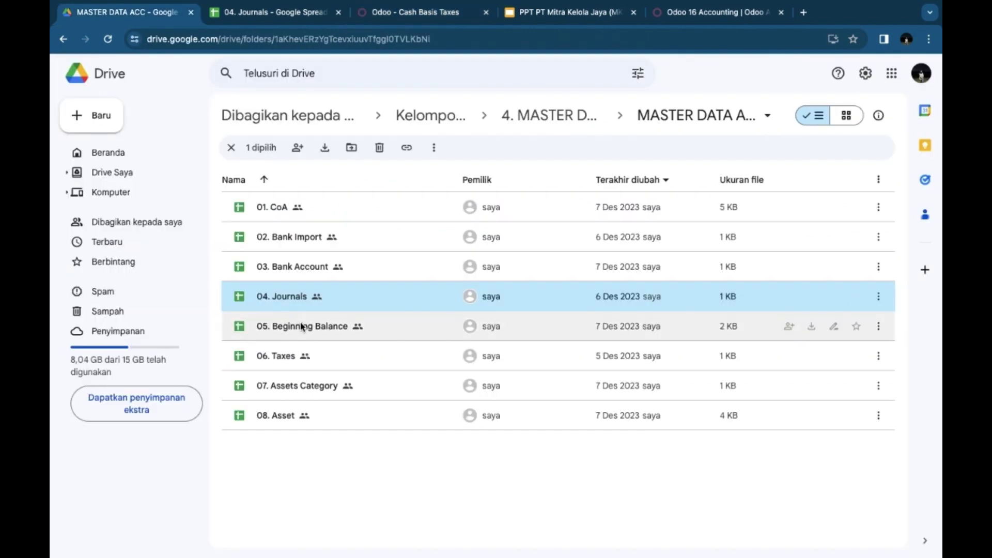
Step: Look through the 05. Beginning Balance sheet's 1/1/2023 opening debits and credits, then return to Odoo
{"action": "double_click", "coordinate": [272, 326]}
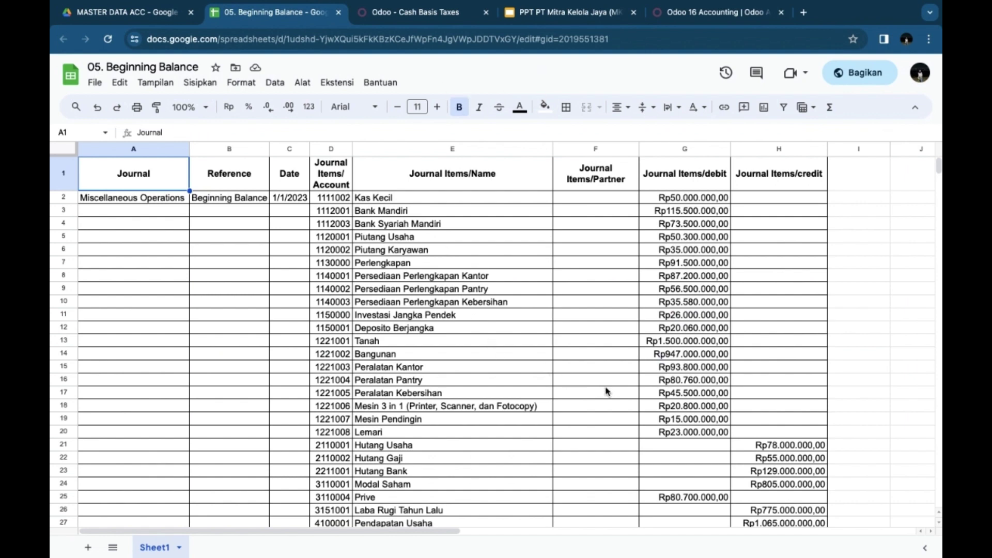
{"action": "scroll", "coordinate": [608, 391], "scroll_direction": "down", "scroll_amount": 3}
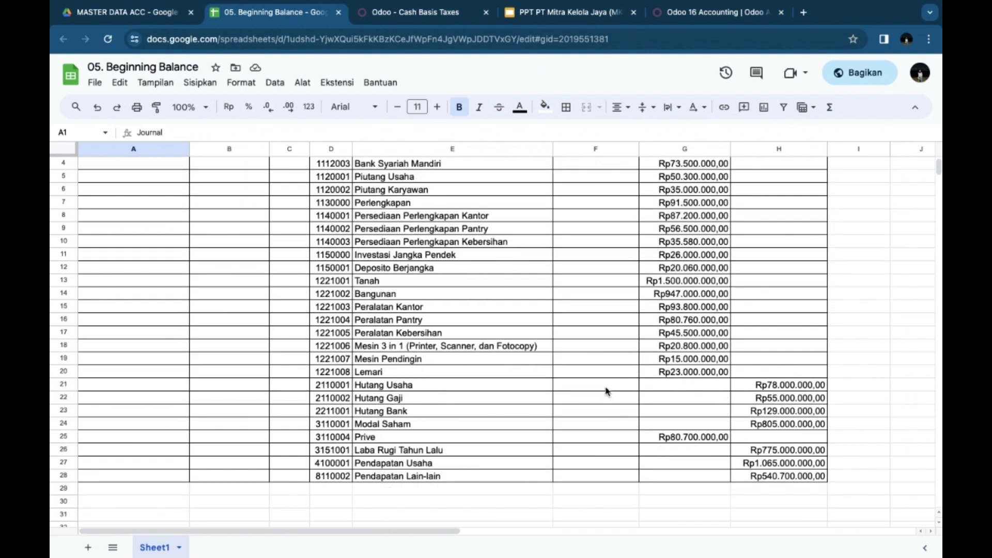
{"action": "scroll", "coordinate": [607, 392], "scroll_direction": "up", "scroll_amount": 3}
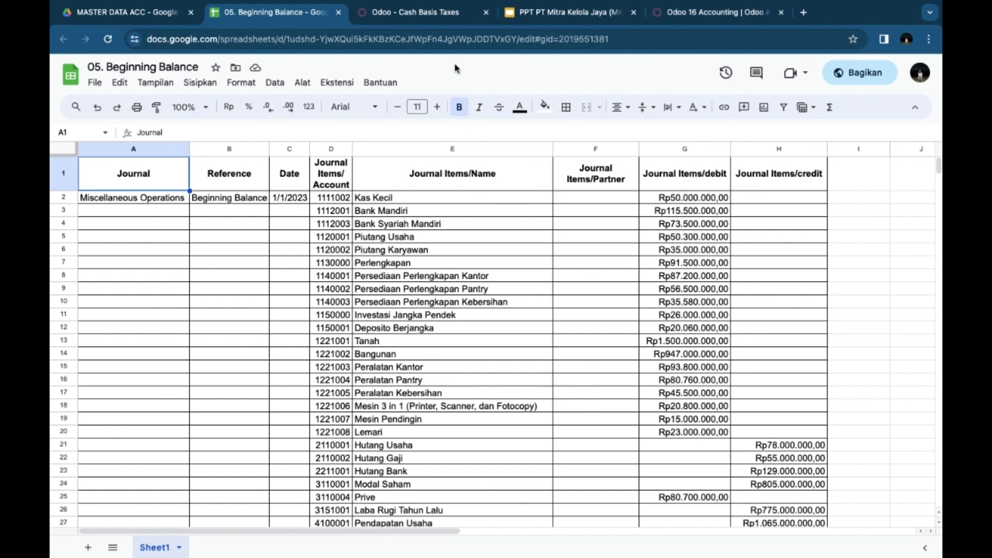
{"action": "left_click", "coordinate": [421, 15]}
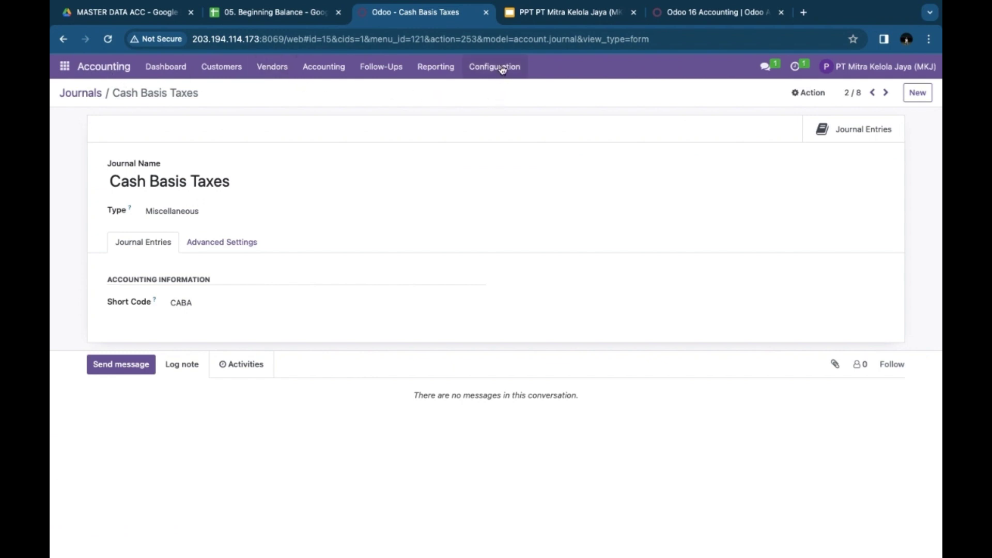
Step: Show all Accounting journal entries by removing the Posted filter
{"action": "left_click", "coordinate": [329, 72]}
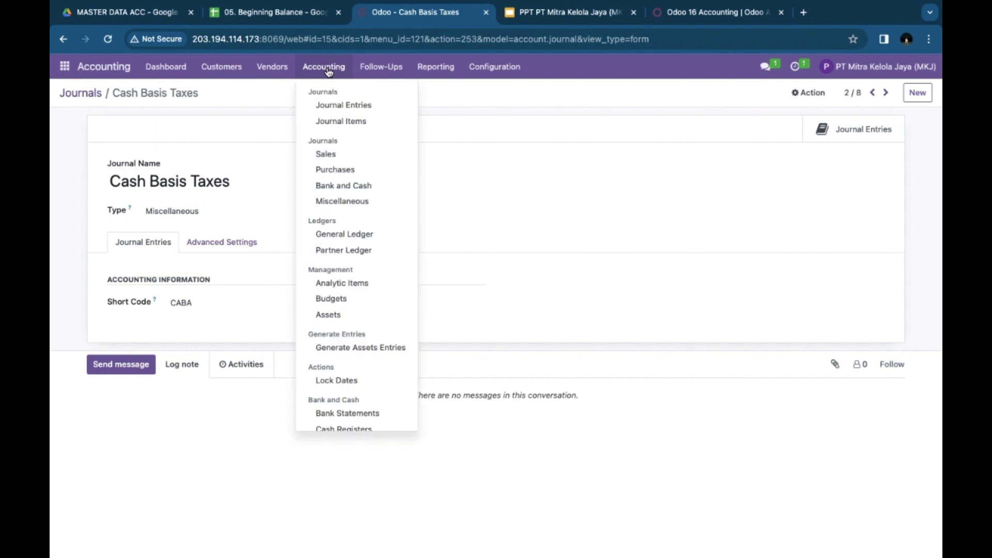
{"action": "left_click", "coordinate": [340, 106]}
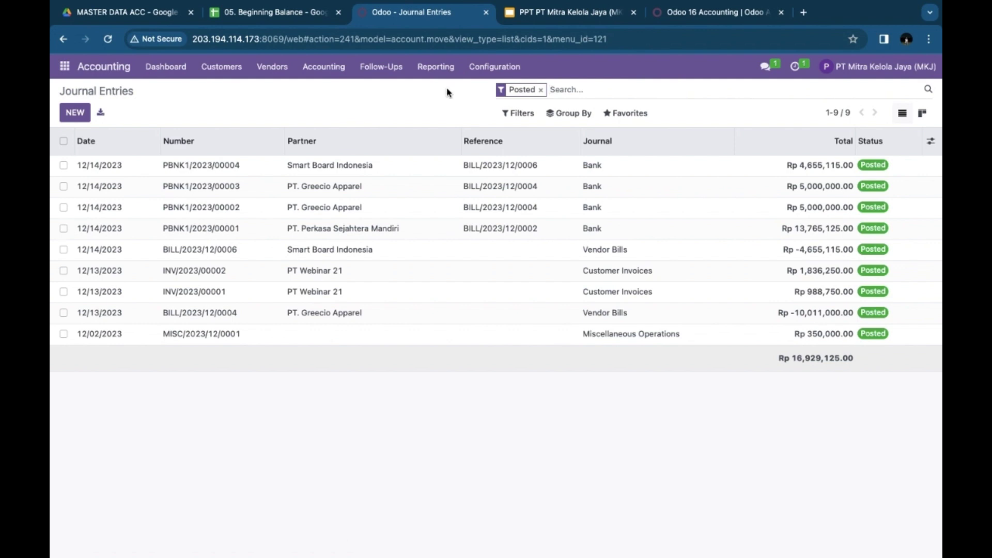
{"action": "left_click", "coordinate": [541, 90]}
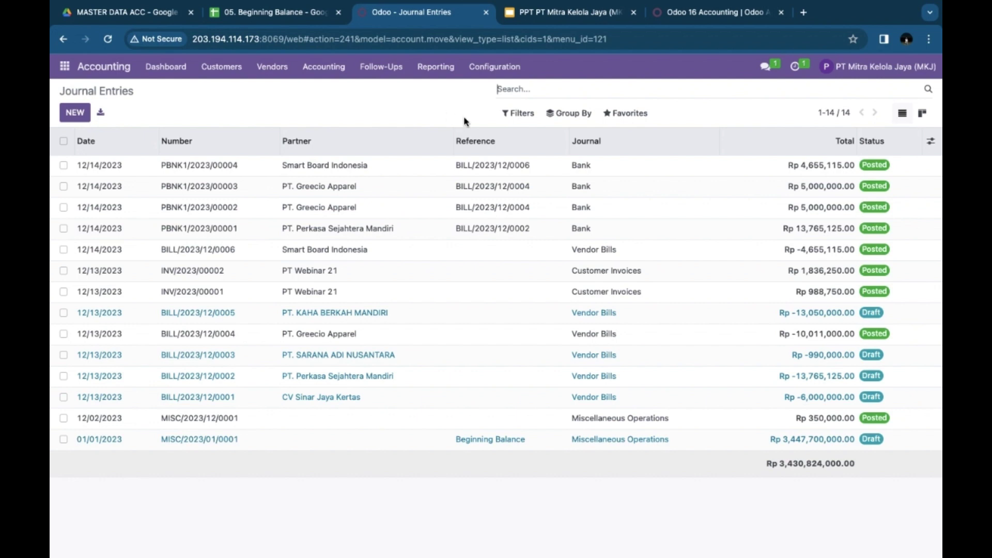
Step: Load 05. Beginning Balance.xlsx into the journal entry import screen, review the mapping, then cancel
{"action": "left_click", "coordinate": [633, 114]}
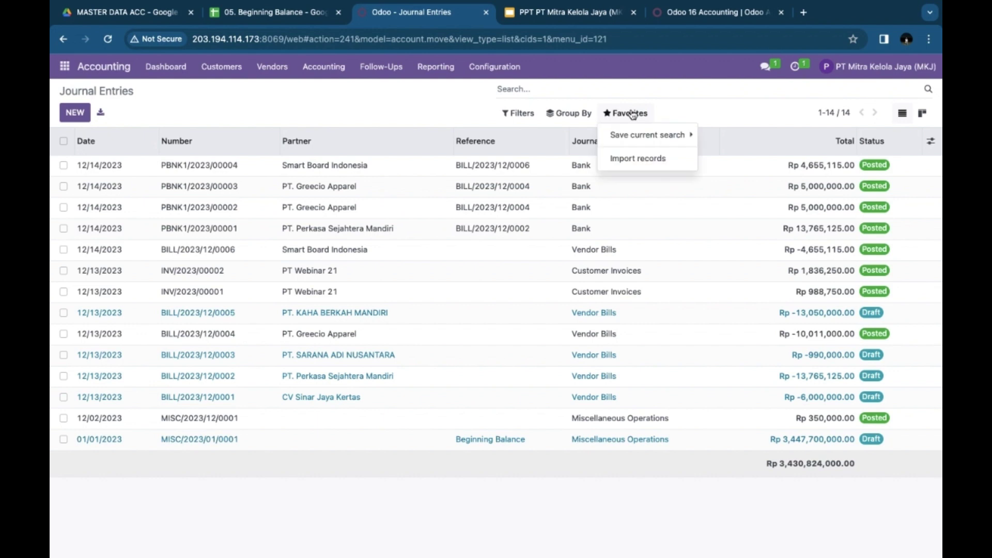
{"action": "left_click", "coordinate": [633, 158]}
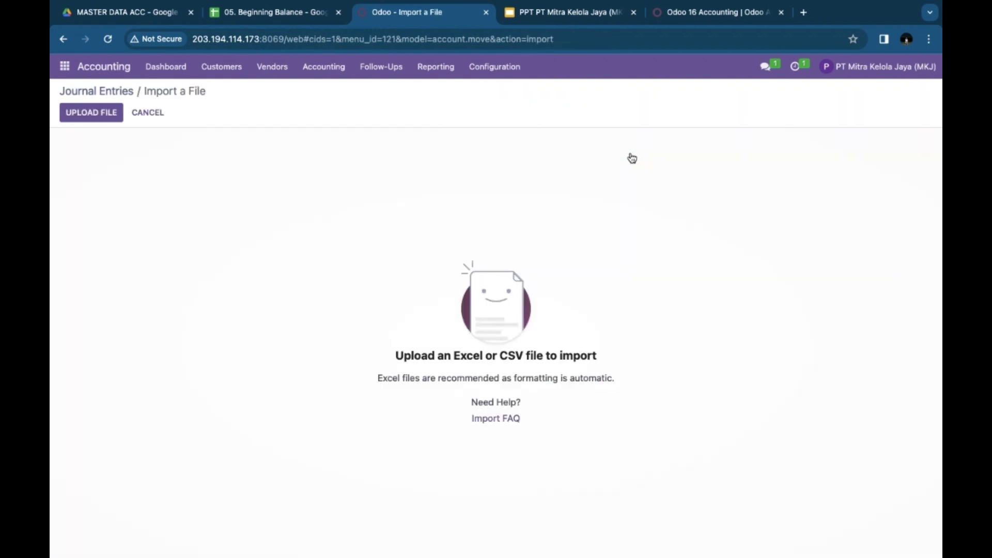
{"action": "left_click", "coordinate": [89, 115]}
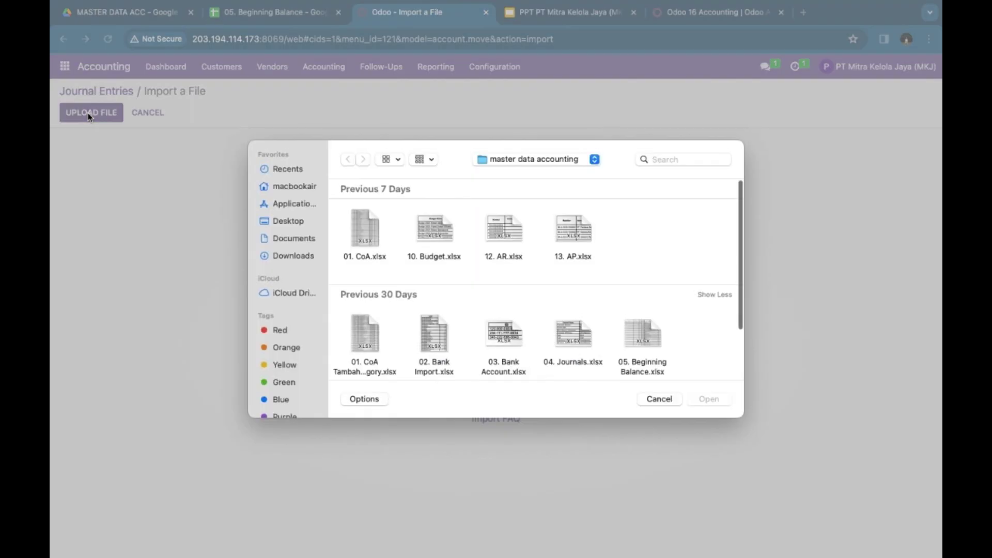
{"action": "scroll", "coordinate": [419, 322], "scroll_direction": "down", "scroll_amount": 5}
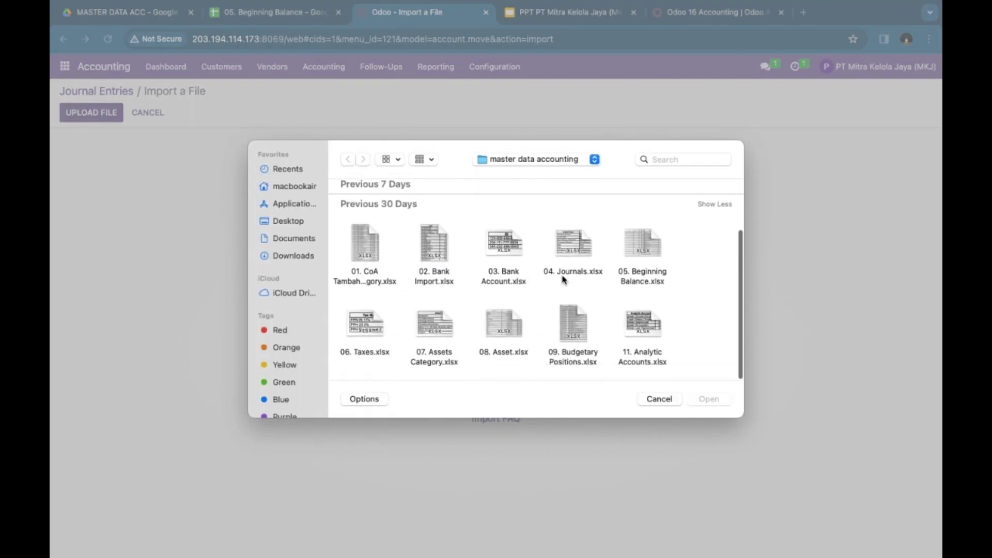
{"action": "double_click", "coordinate": [646, 244]}
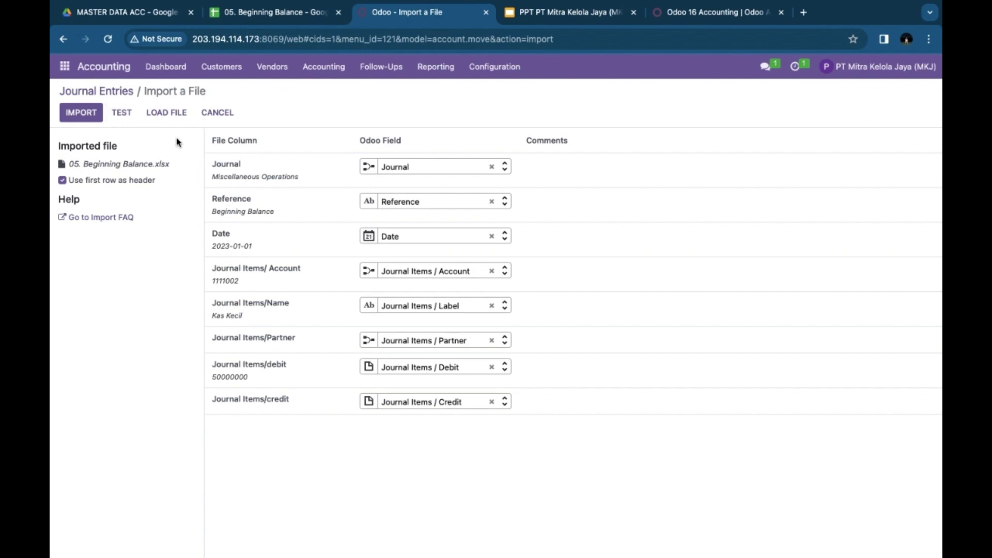
{"action": "left_click", "coordinate": [216, 112]}
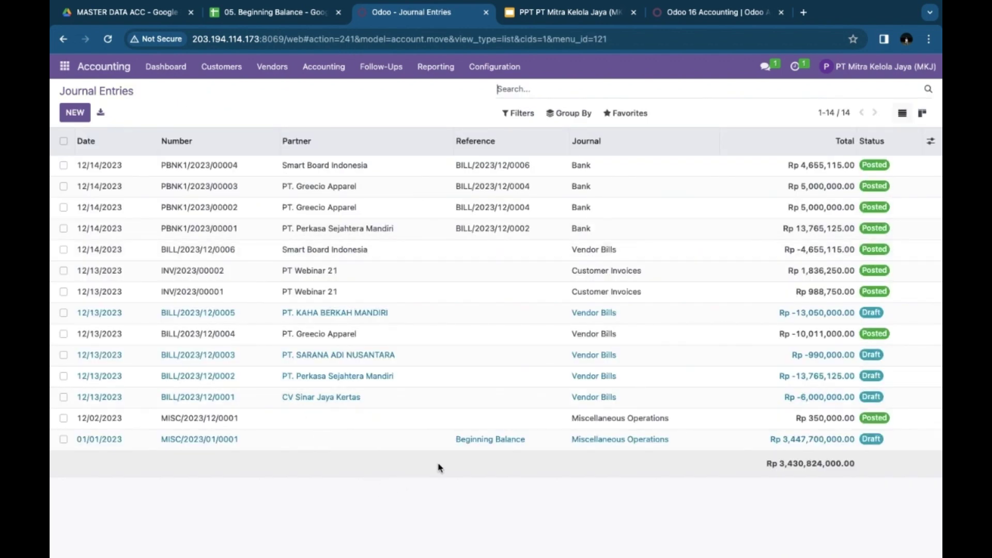
Step: Check draft entry MISC/2023/01/0001's lines balance at Rp 3,447,700,000.00, then return to Drive
{"action": "left_click", "coordinate": [492, 443]}
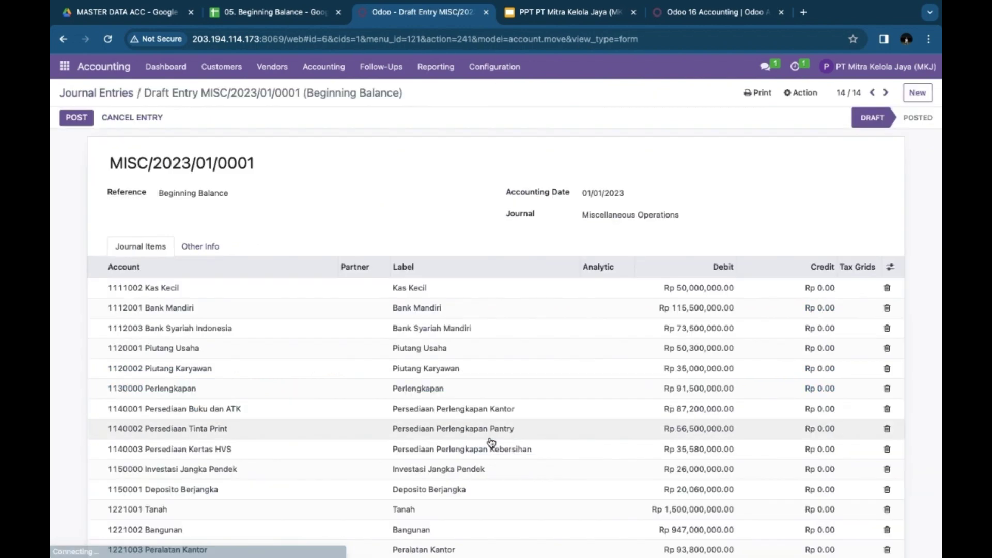
{"action": "scroll", "coordinate": [529, 385], "scroll_direction": "down", "scroll_amount": 3}
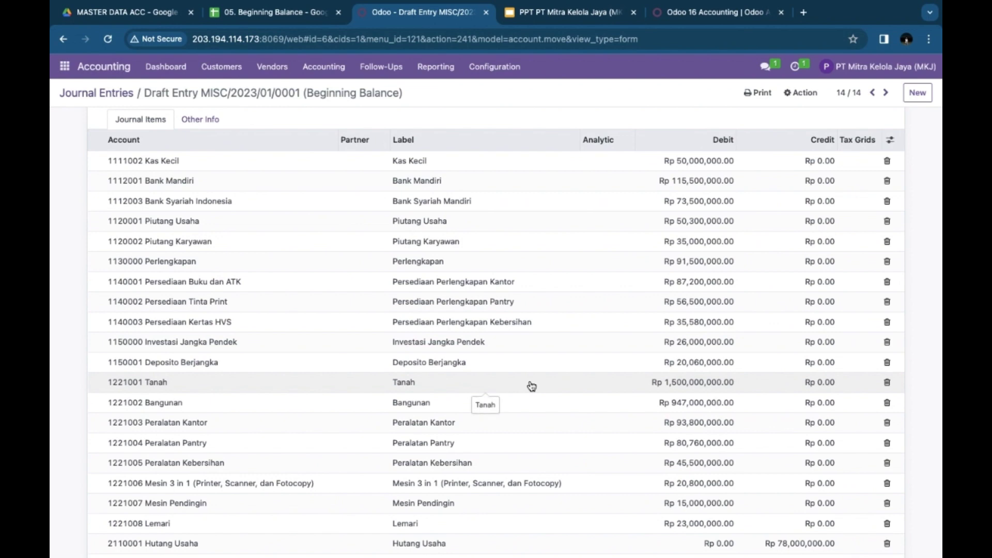
{"action": "scroll", "coordinate": [532, 386], "scroll_direction": "down", "scroll_amount": 2}
{"action": "scroll", "coordinate": [532, 386], "scroll_direction": "up", "scroll_amount": 3}
{"action": "scroll", "coordinate": [532, 387], "scroll_direction": "up", "scroll_amount": 2}
{"action": "scroll", "coordinate": [568, 408], "scroll_direction": "down", "scroll_amount": 10}
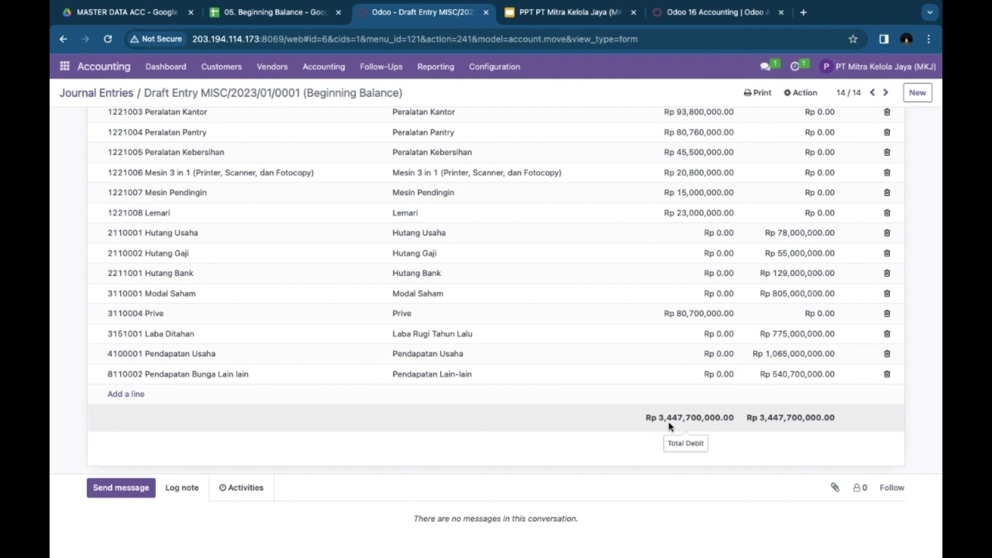
{"action": "scroll", "coordinate": [644, 433], "scroll_direction": "up", "scroll_amount": 1}
{"action": "scroll", "coordinate": [644, 433], "scroll_direction": "down", "scroll_amount": 1}
{"action": "scroll", "coordinate": [644, 433], "scroll_direction": "up", "scroll_amount": 10}
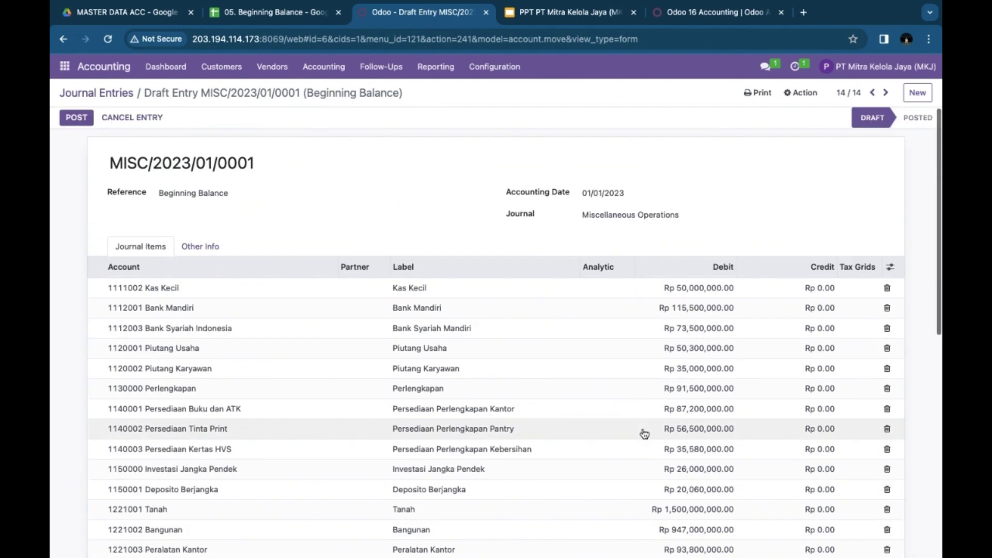
{"action": "left_click", "coordinate": [124, 18]}
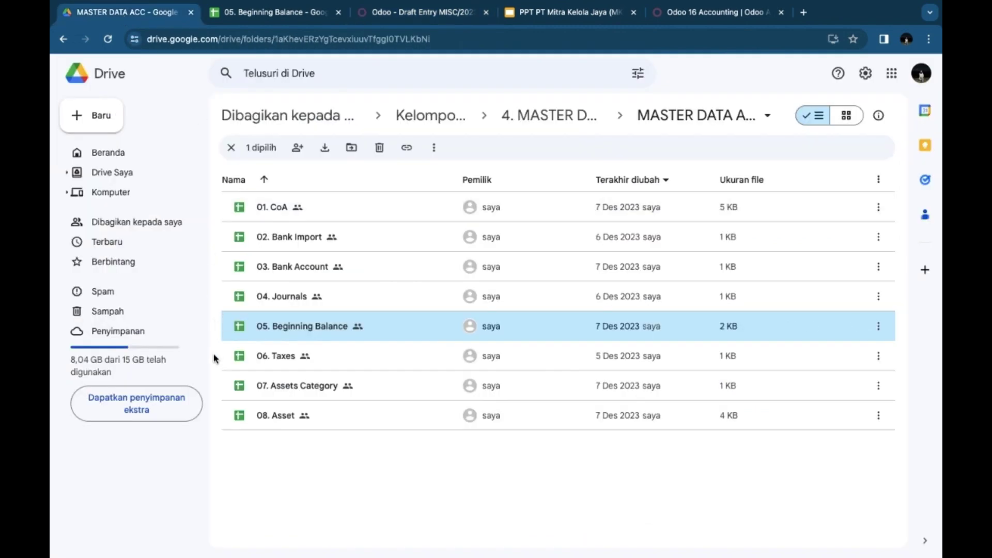
Step: Review the three taxes in the 06. Taxes sheet, then return to Odoo
{"action": "double_click", "coordinate": [287, 356]}
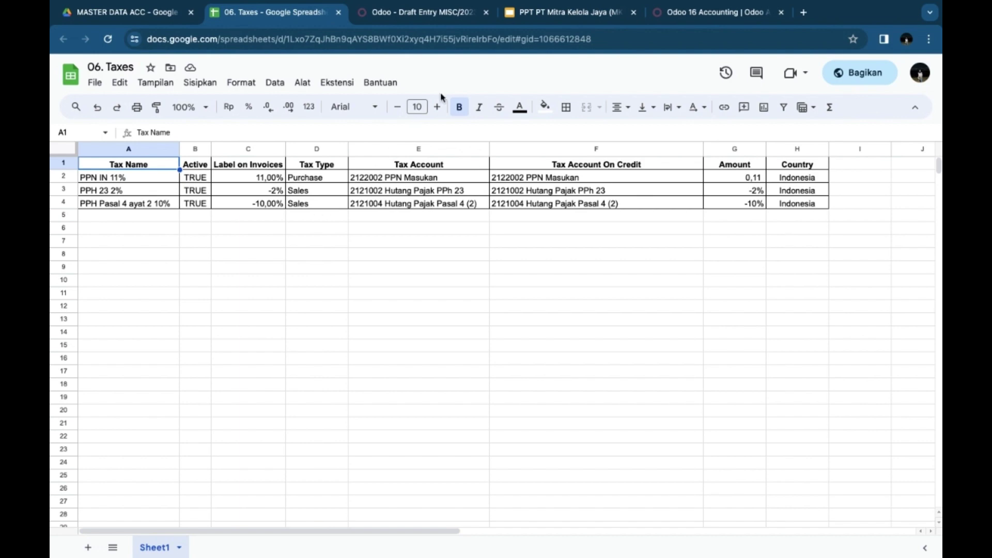
{"action": "left_click", "coordinate": [420, 16]}
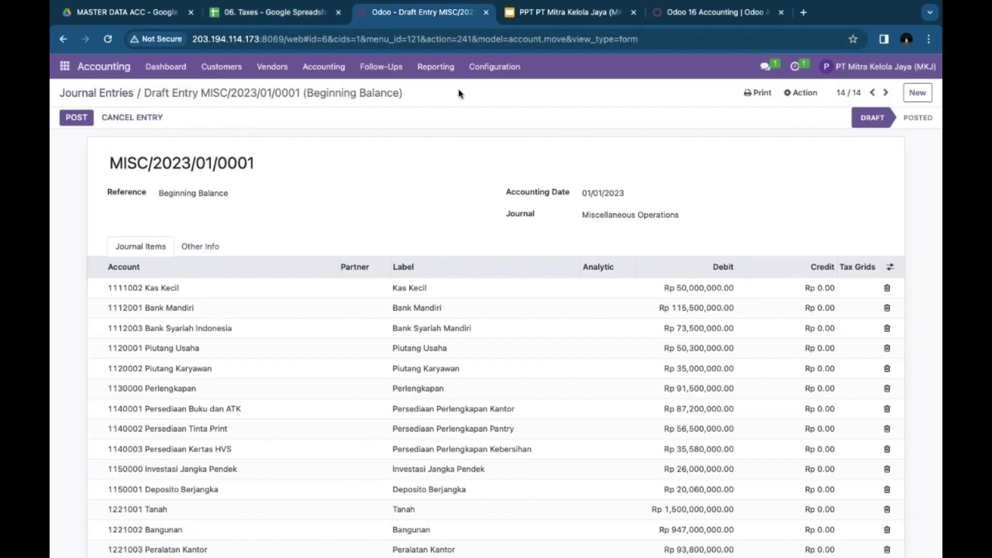
Step: Load 06. Taxes.xlsx into the Taxes import screen to preview the mapping
{"action": "left_click", "coordinate": [492, 67]}
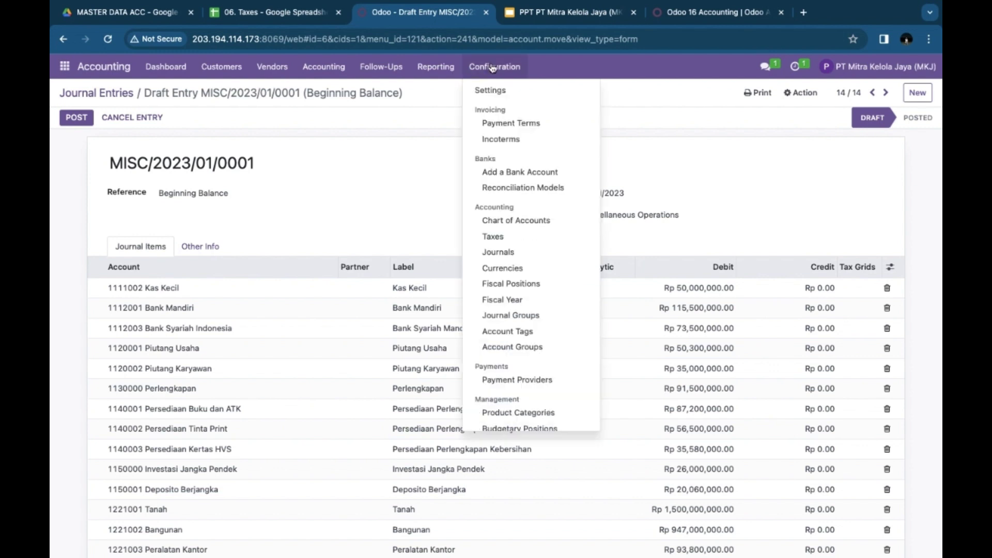
{"action": "left_click", "coordinate": [501, 239]}
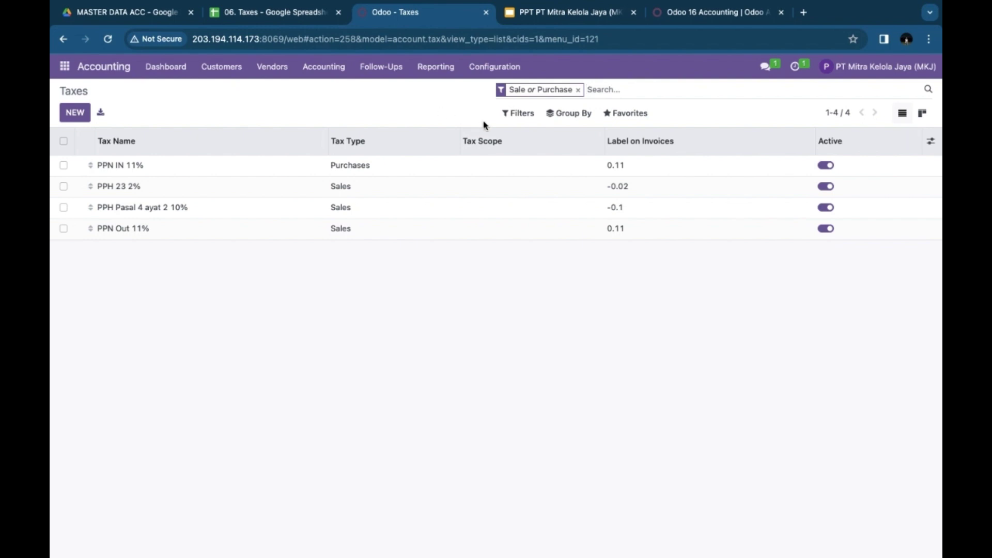
{"action": "left_click", "coordinate": [629, 117]}
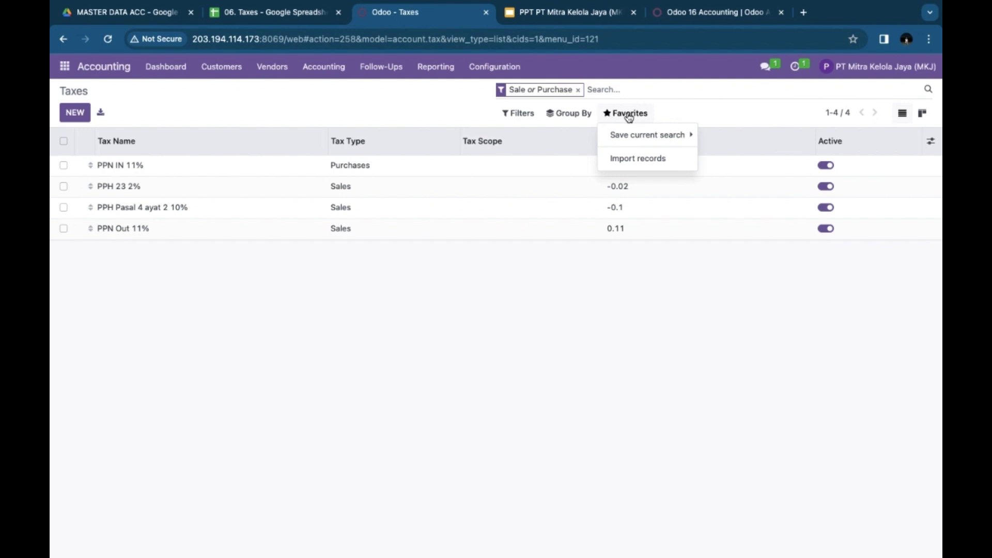
{"action": "left_click", "coordinate": [634, 159]}
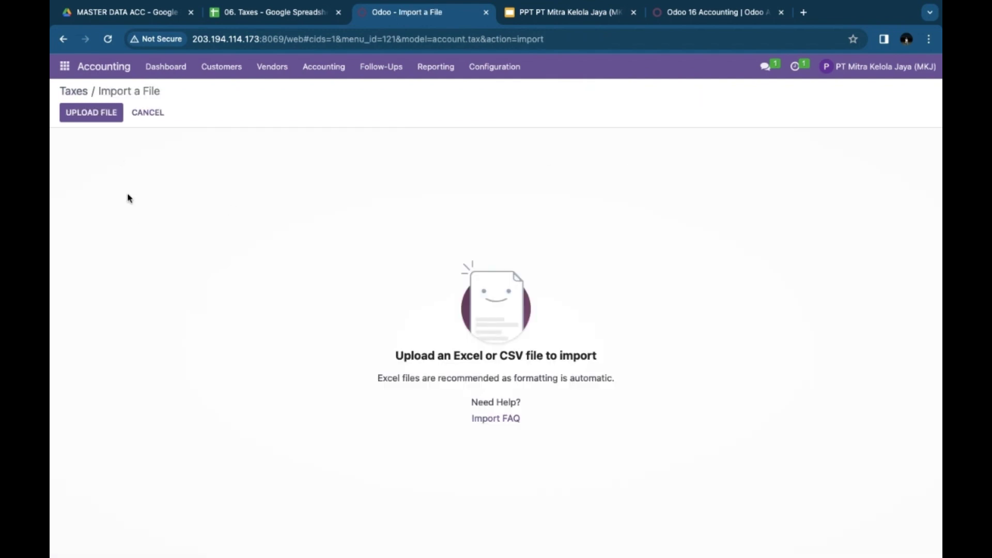
{"action": "left_click", "coordinate": [79, 115]}
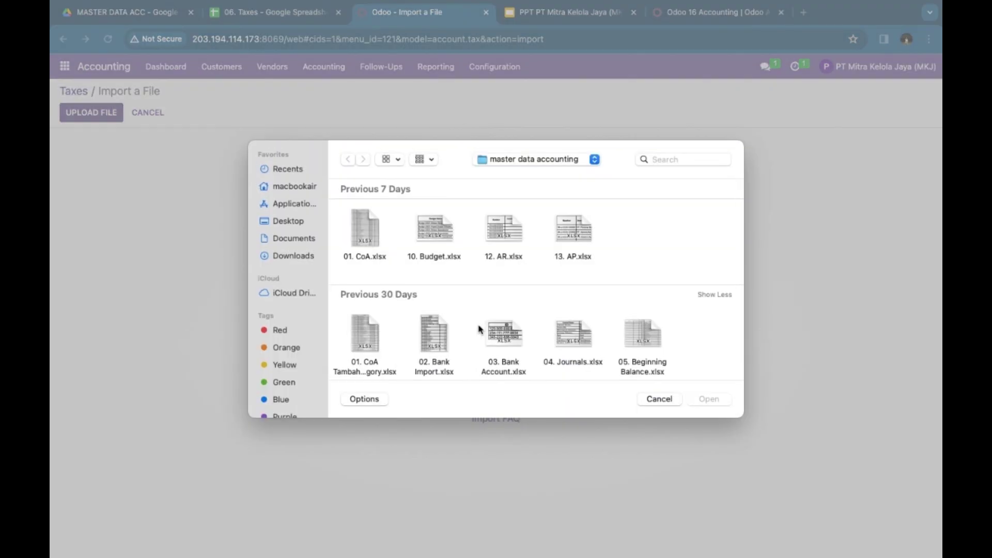
{"action": "scroll", "coordinate": [478, 328], "scroll_direction": "down", "scroll_amount": 5}
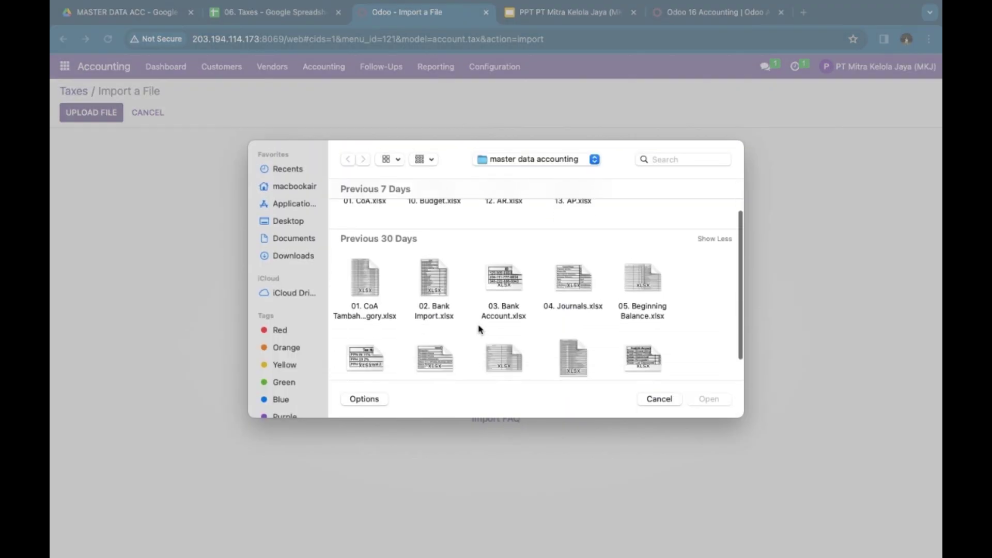
{"action": "double_click", "coordinate": [372, 326]}
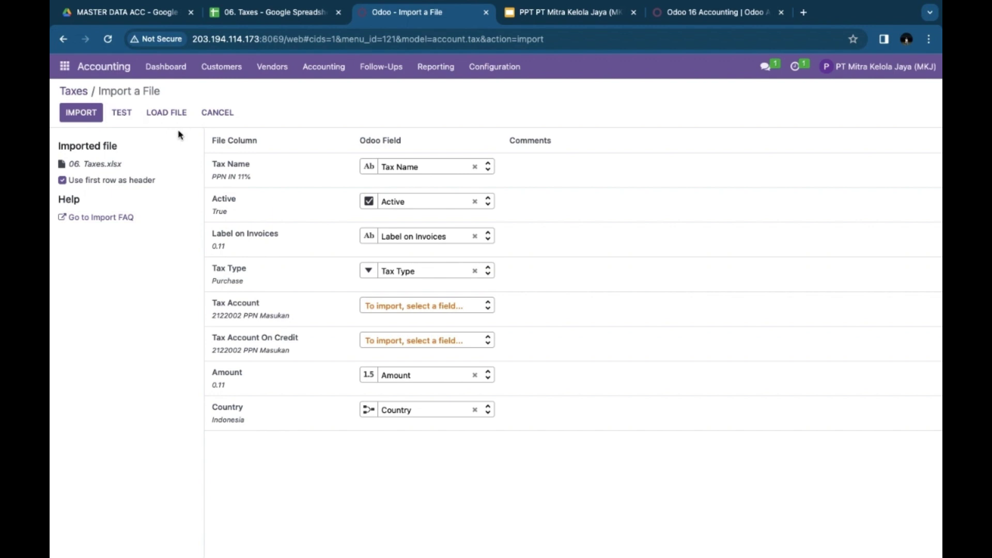
Step: Cancel the import and check the PPN IN 11% purchase tax at 0.1100%
{"action": "left_click", "coordinate": [206, 119]}
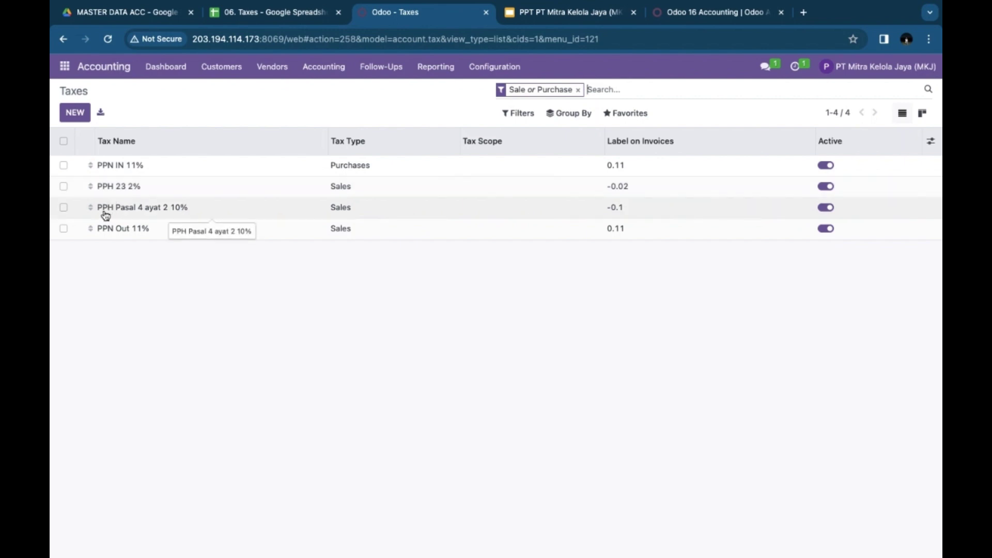
{"action": "left_click", "coordinate": [120, 166]}
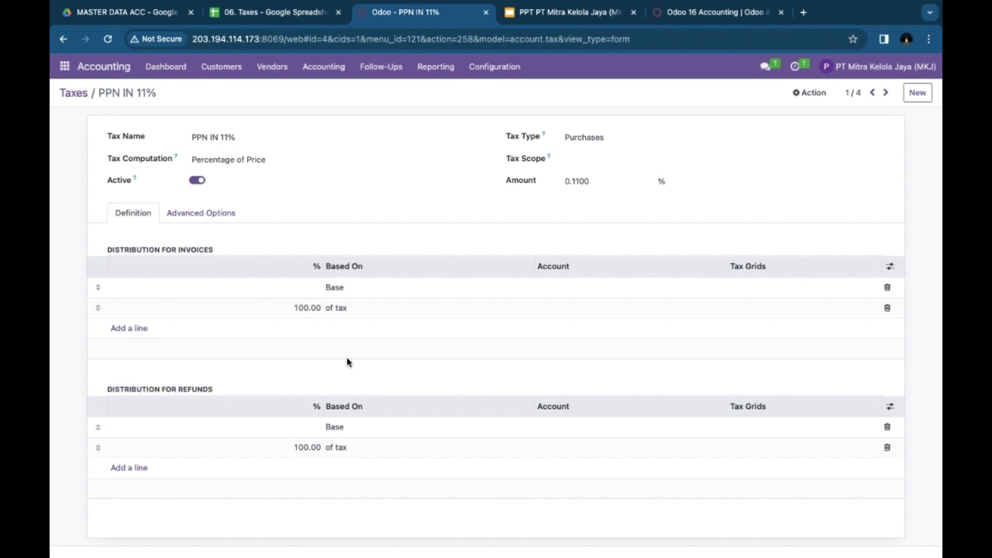
{"action": "left_click", "coordinate": [129, 13]}
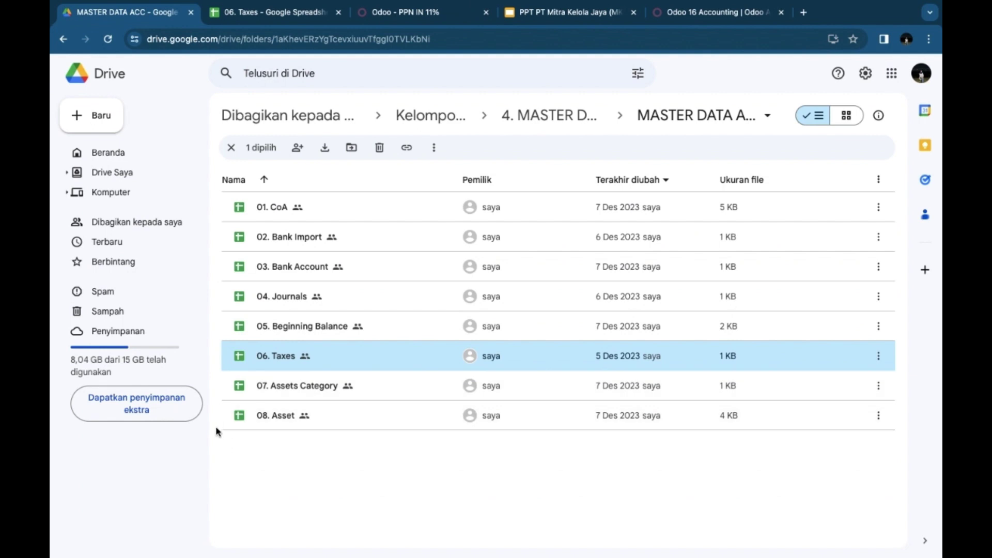
Step: Inspect the 07. Assets Category sheet's seven Linear asset types, from Assets Account to Company
{"action": "double_click", "coordinate": [287, 389]}
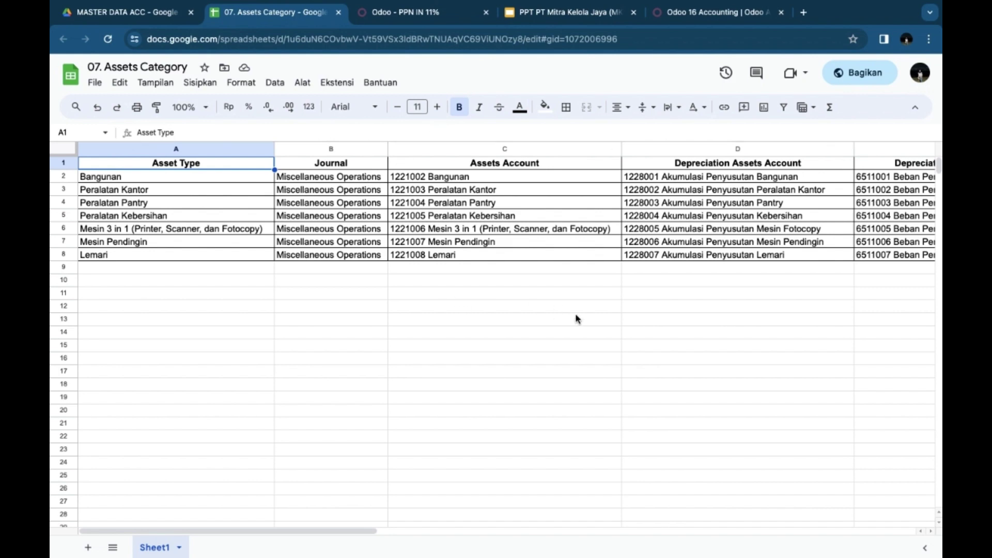
{"action": "left_click", "coordinate": [561, 164]}
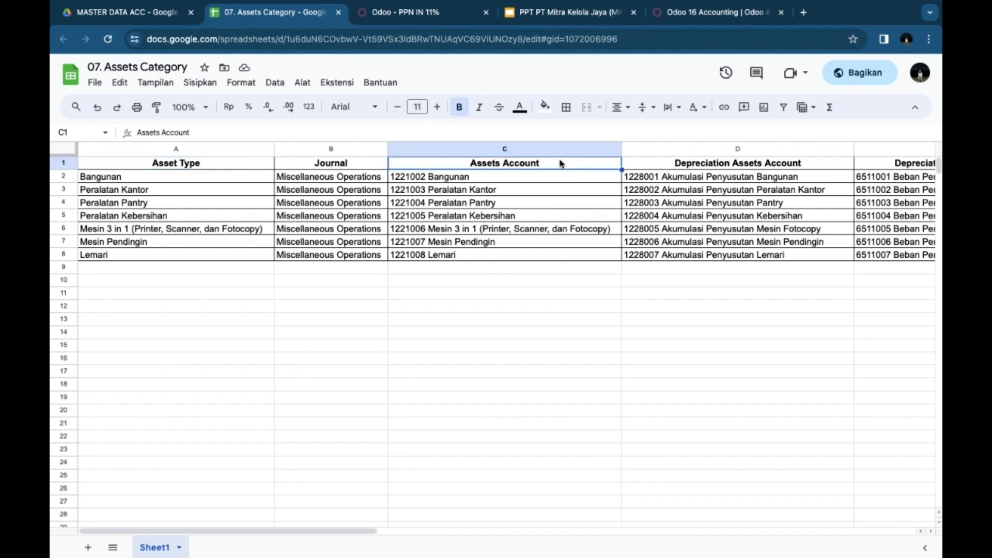
{"action": "key", "text": "Right"}
{"action": "key", "text": "Right"}
{"action": "key", "text": "Right"}
{"action": "key", "text": "Right"}
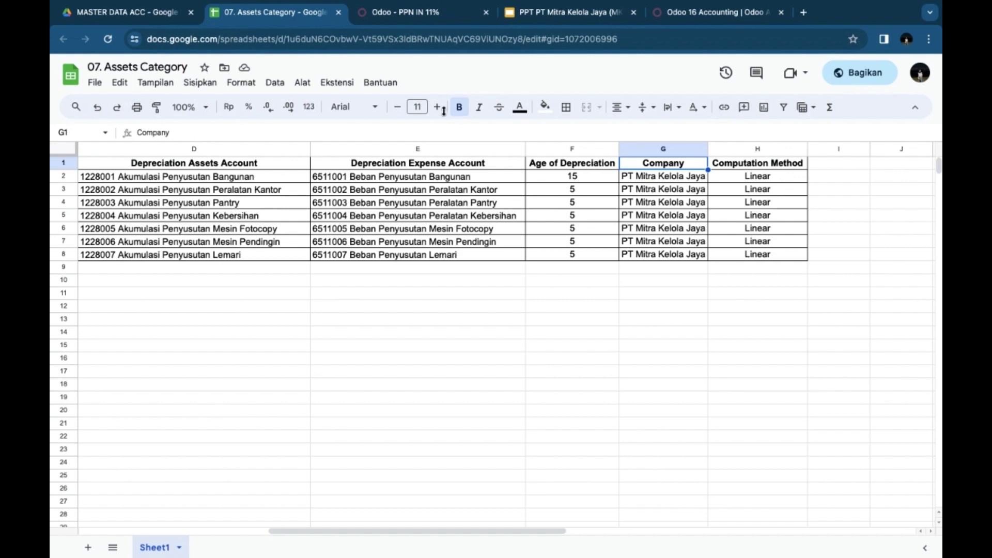
{"action": "left_click", "coordinate": [402, 17]}
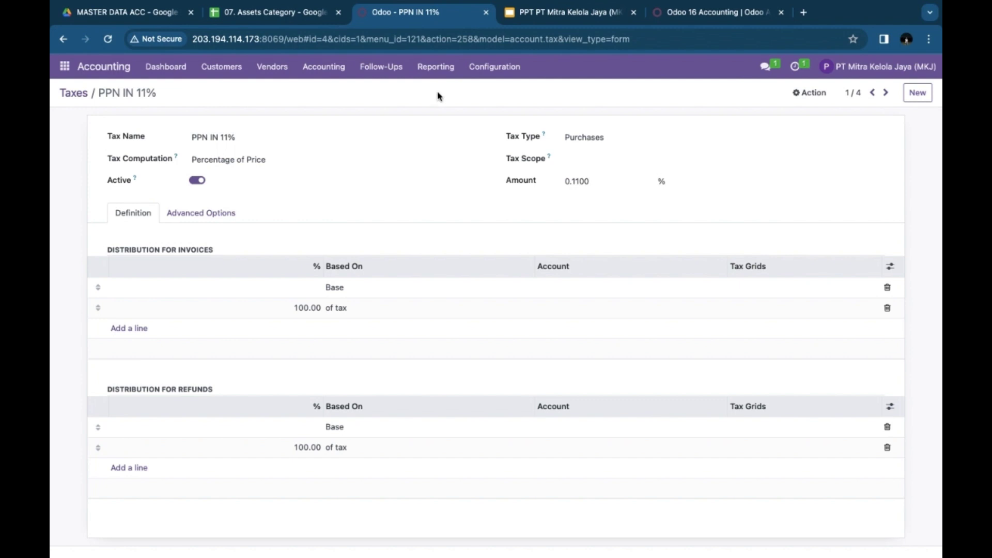
Step: Load 07. Assets Category.xlsx into the Asset Category import screen
{"action": "left_click", "coordinate": [489, 72]}
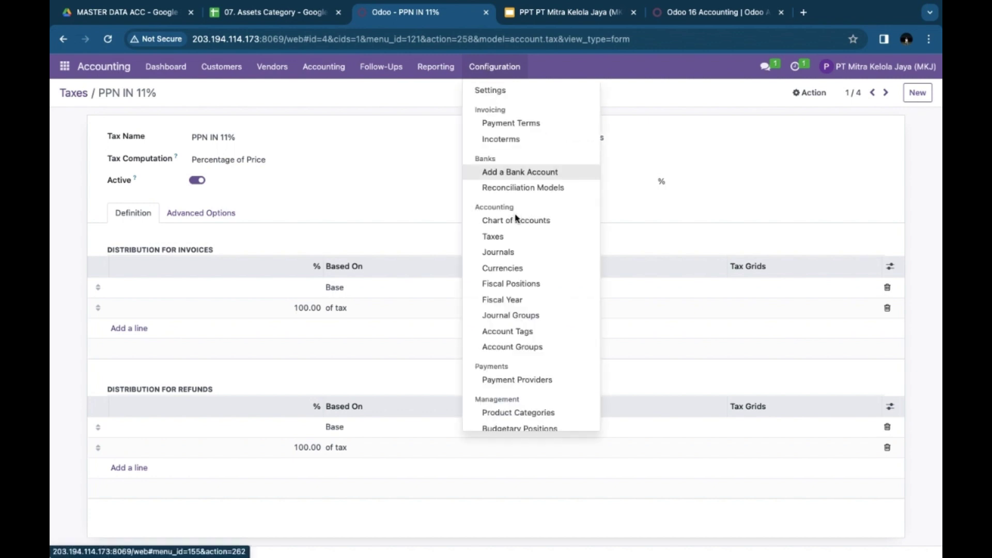
{"action": "scroll", "coordinate": [523, 313], "scroll_direction": "down", "scroll_amount": 2}
{"action": "scroll", "coordinate": [522, 314], "scroll_direction": "down", "scroll_amount": 3}
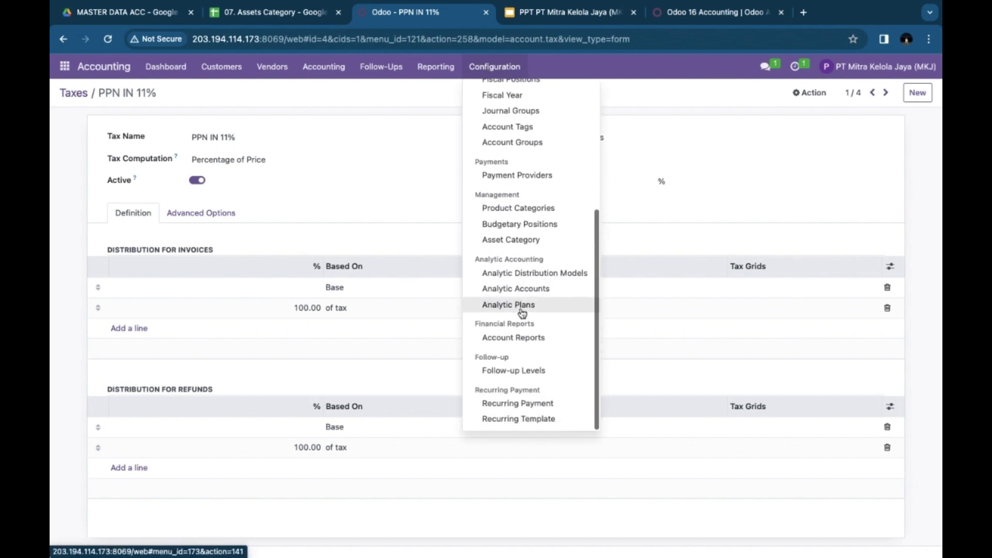
{"action": "left_click", "coordinate": [507, 241]}
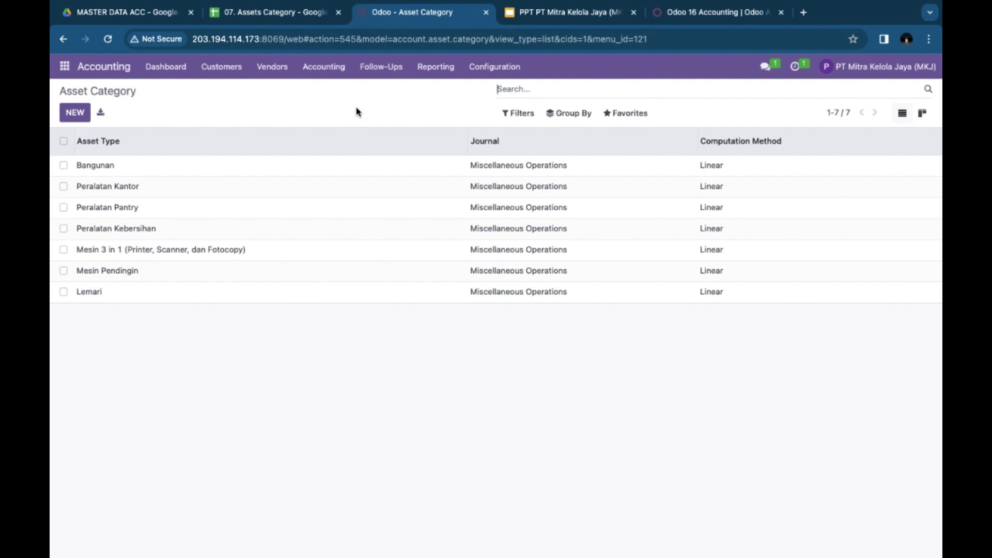
{"action": "left_click", "coordinate": [629, 114]}
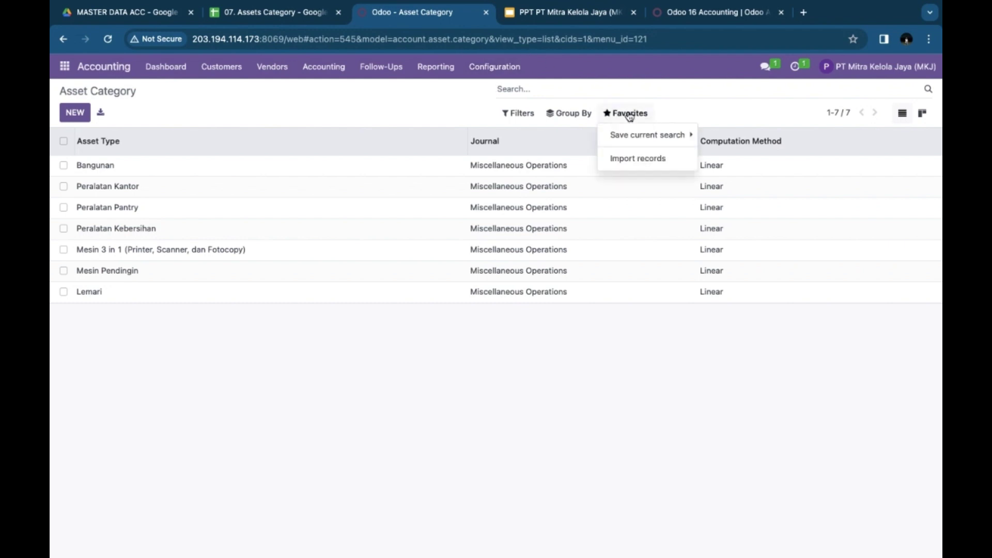
{"action": "left_click", "coordinate": [634, 158]}
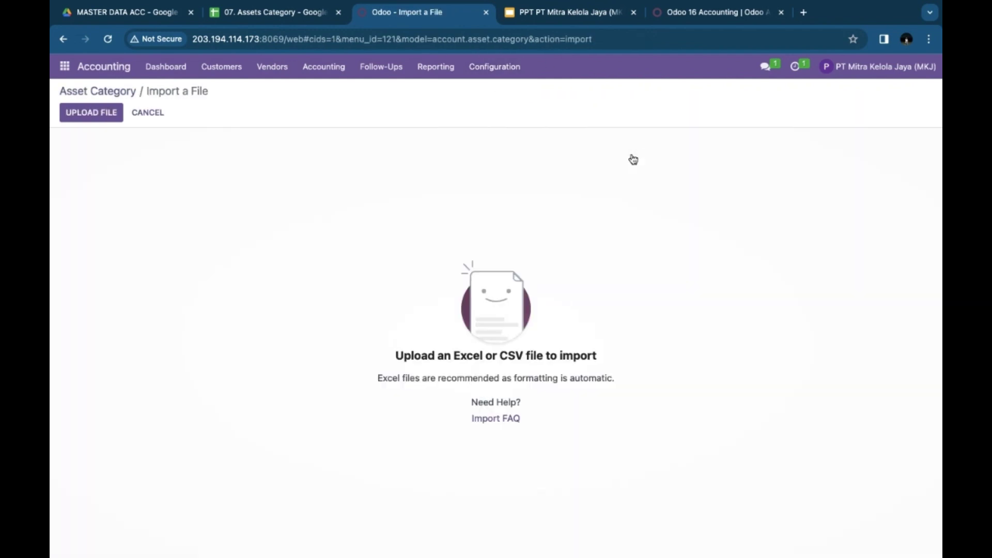
{"action": "left_click", "coordinate": [91, 115]}
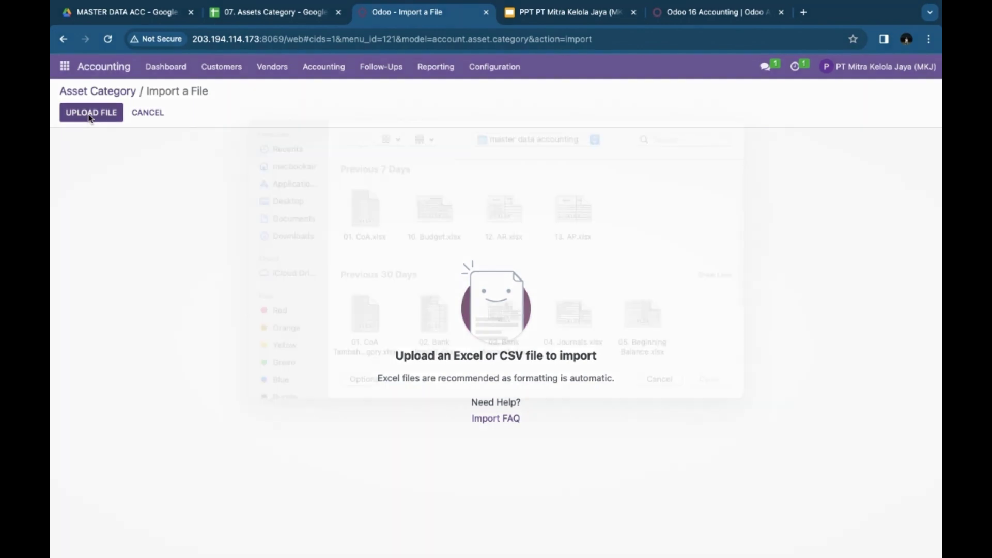
{"action": "scroll", "coordinate": [481, 299], "scroll_direction": "down", "scroll_amount": 4}
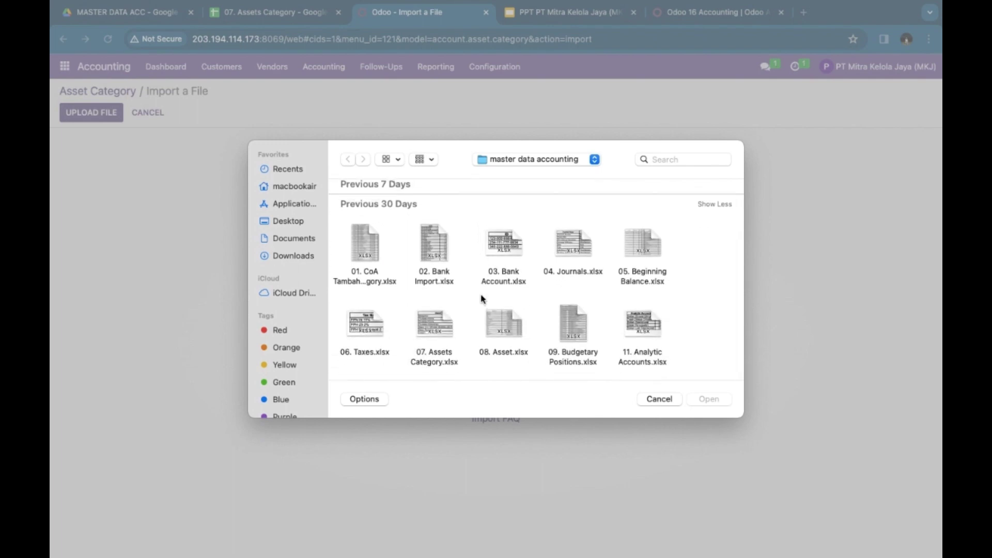
{"action": "double_click", "coordinate": [441, 326]}
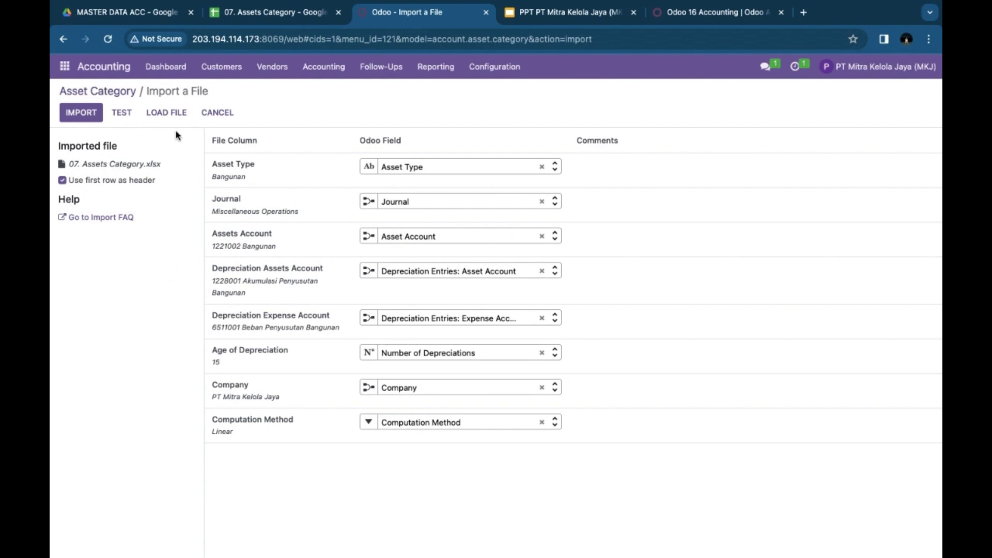
Step: Cancel the import and review Bangunan: 15 monthly Linear entries, account 1221002 Bangunan
{"action": "left_click", "coordinate": [217, 112]}
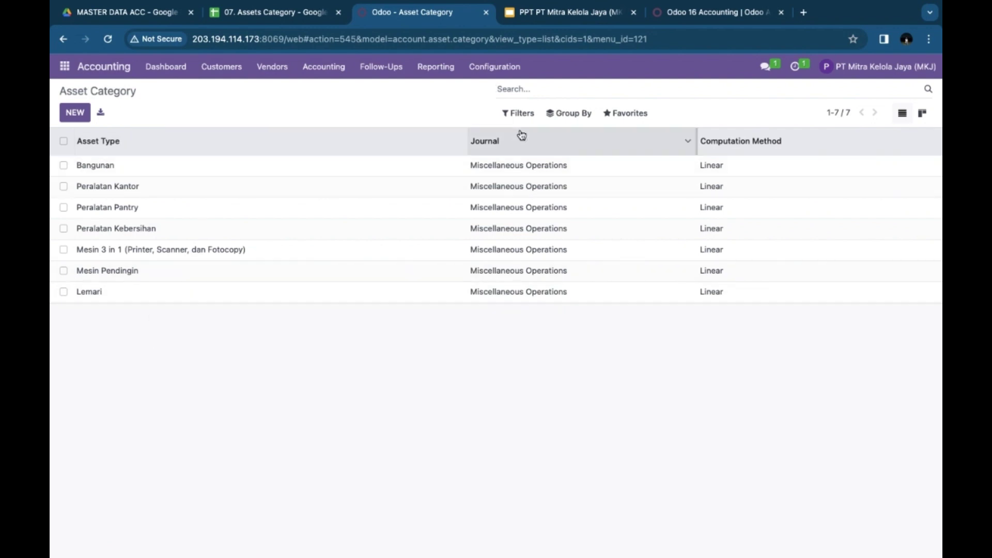
{"action": "left_click", "coordinate": [108, 173]}
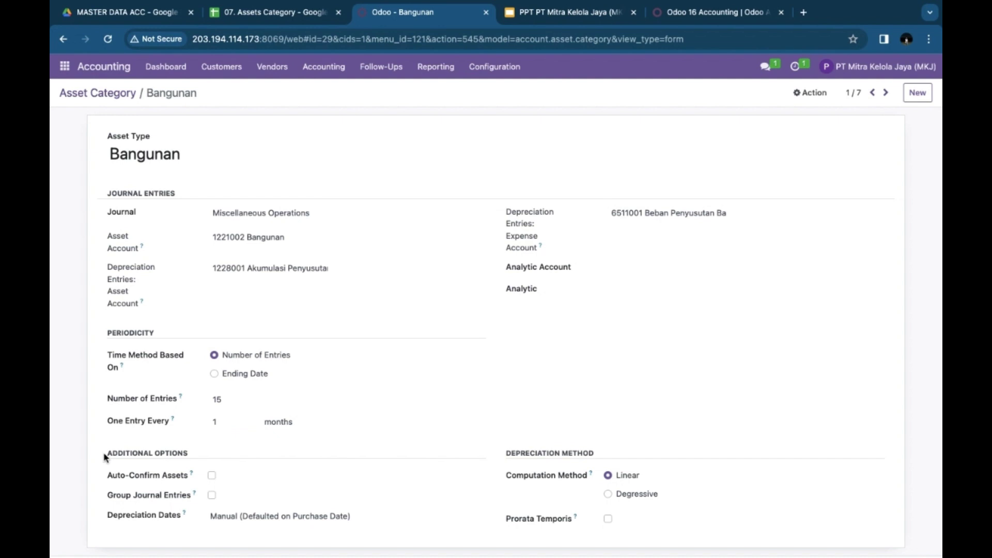
{"action": "left_click", "coordinate": [121, 14]}
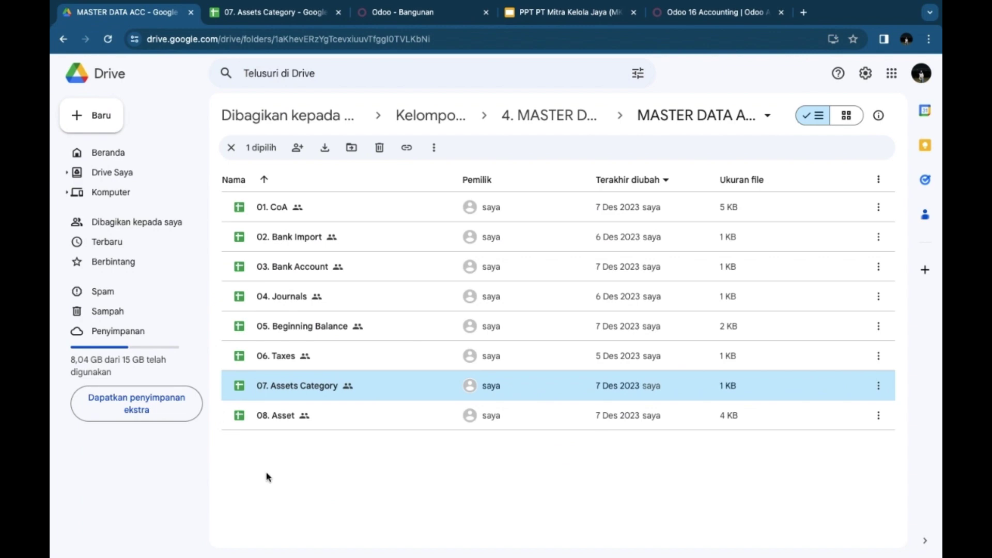
Step: Open 08. Asset and scroll through its 25 Running assets dated 2023-11-01
{"action": "double_click", "coordinate": [274, 416]}
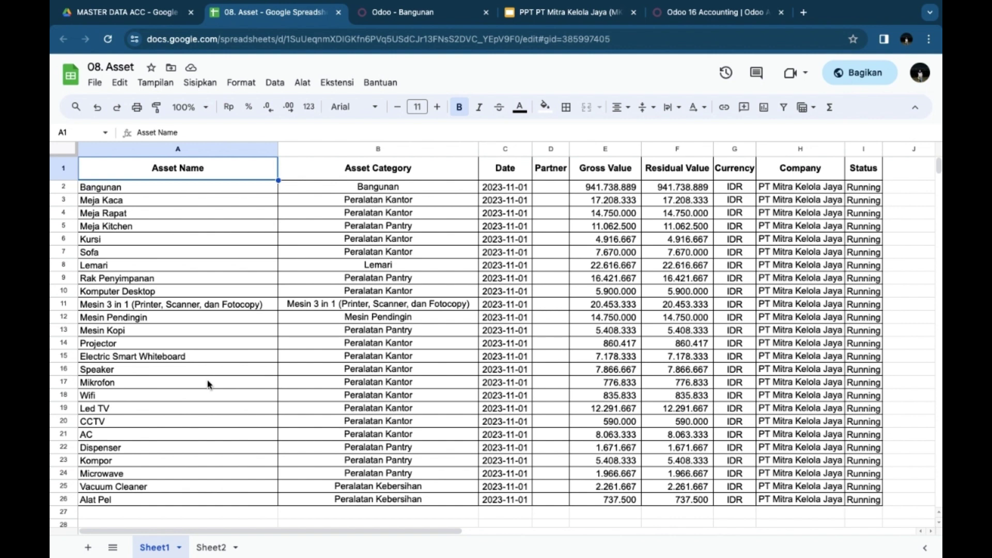
{"action": "scroll", "coordinate": [209, 384], "scroll_direction": "down", "scroll_amount": 1}
{"action": "scroll", "coordinate": [208, 384], "scroll_direction": "up", "scroll_amount": 1}
Step: Back in Odoo, open the Accounting Assets list of fixed assets
{"action": "left_click", "coordinate": [412, 12]}
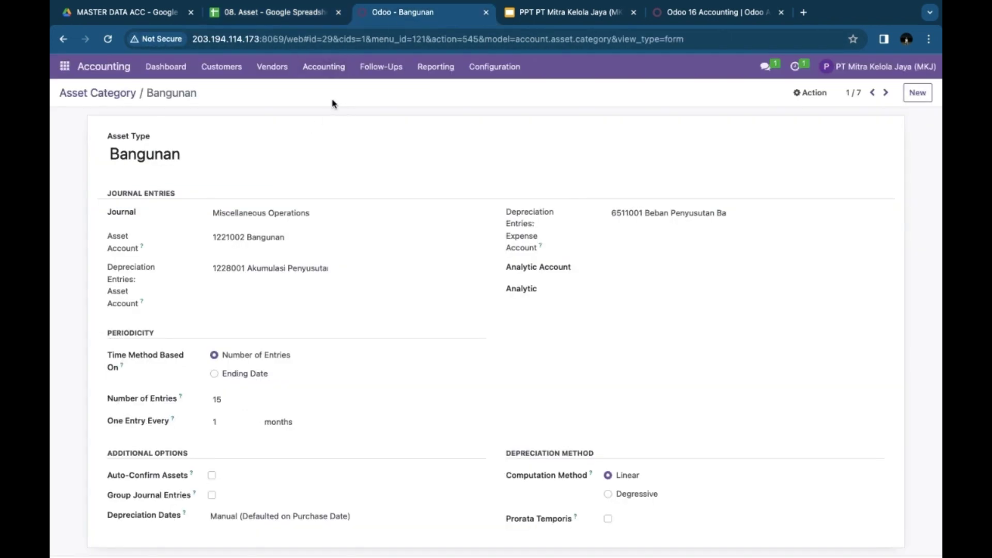
{"action": "left_click", "coordinate": [320, 76]}
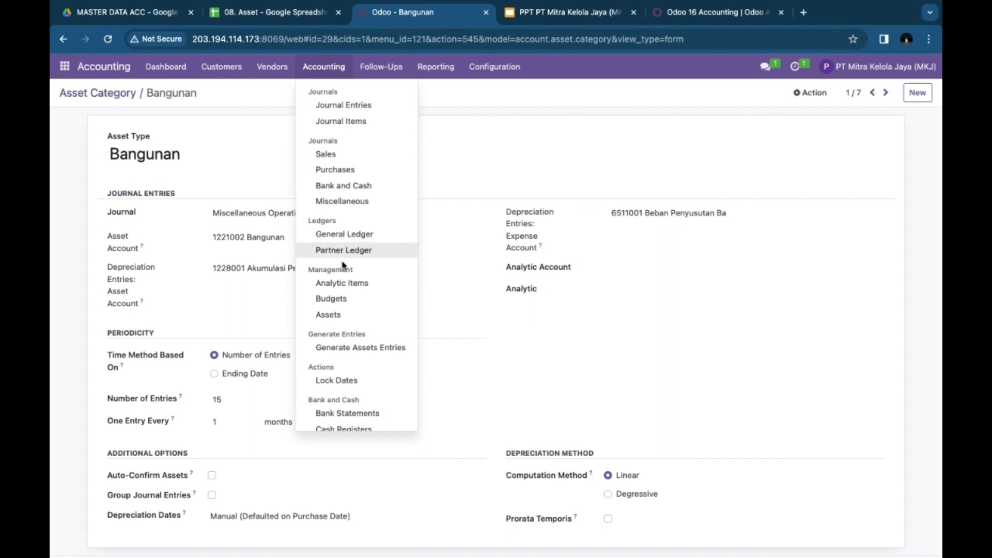
{"action": "left_click", "coordinate": [325, 314]}
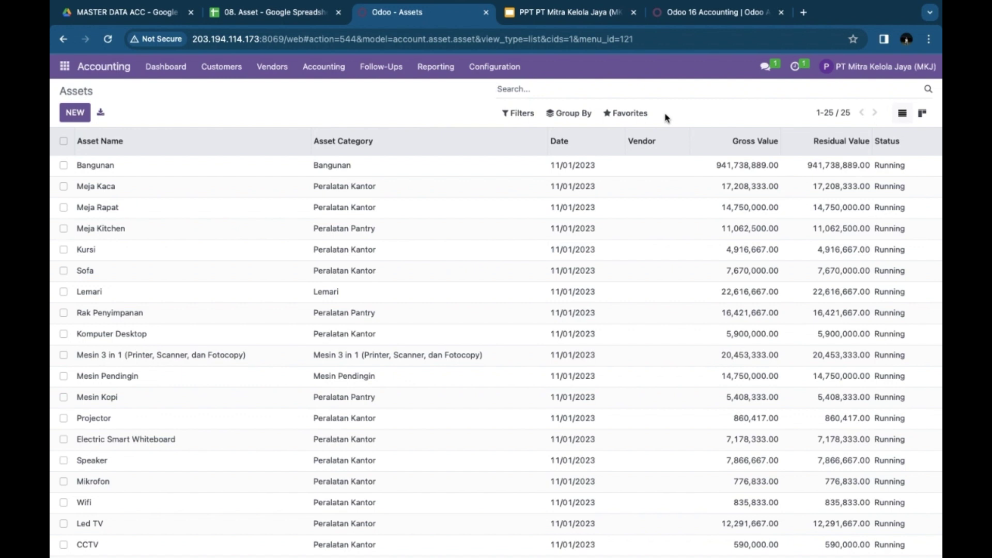
Step: Start an asset import from Favorites, upload 08. Asset.xlsx, then cancel back to the list
{"action": "left_click", "coordinate": [632, 116]}
{"action": "left_click", "coordinate": [632, 158]}
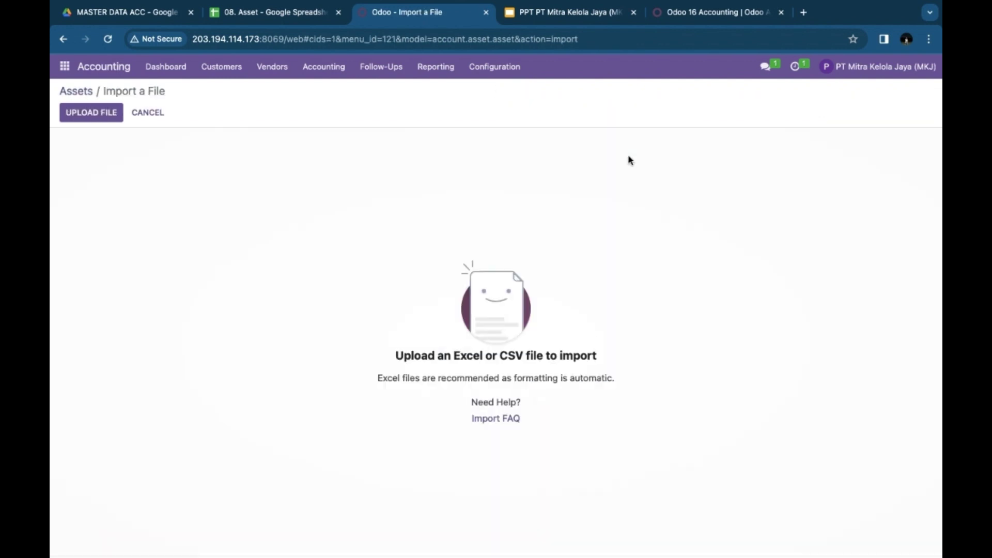
{"action": "left_click", "coordinate": [116, 124]}
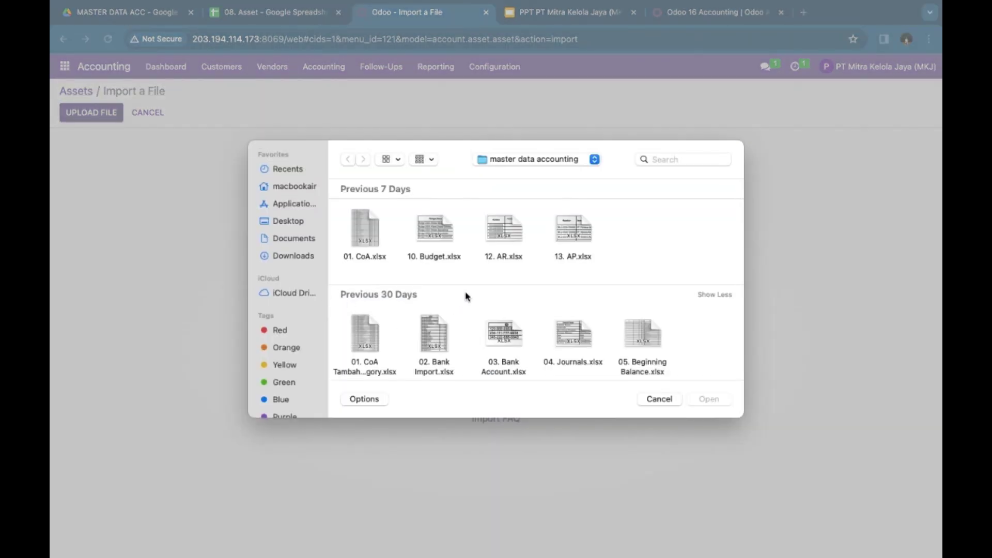
{"action": "scroll", "coordinate": [466, 297], "scroll_direction": "down", "scroll_amount": 1}
{"action": "scroll", "coordinate": [466, 297], "scroll_direction": "up", "scroll_amount": 1}
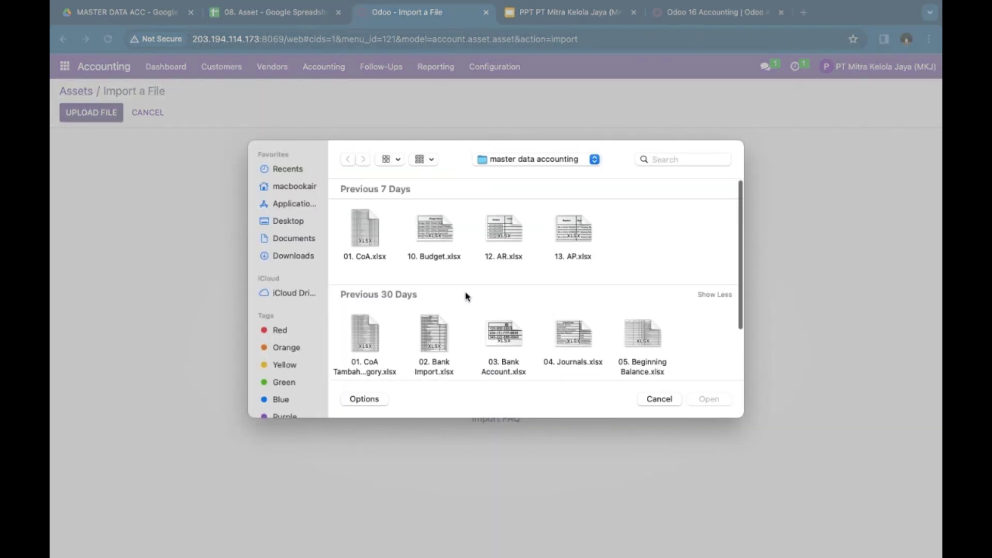
{"action": "scroll", "coordinate": [466, 297], "scroll_direction": "down", "scroll_amount": 4}
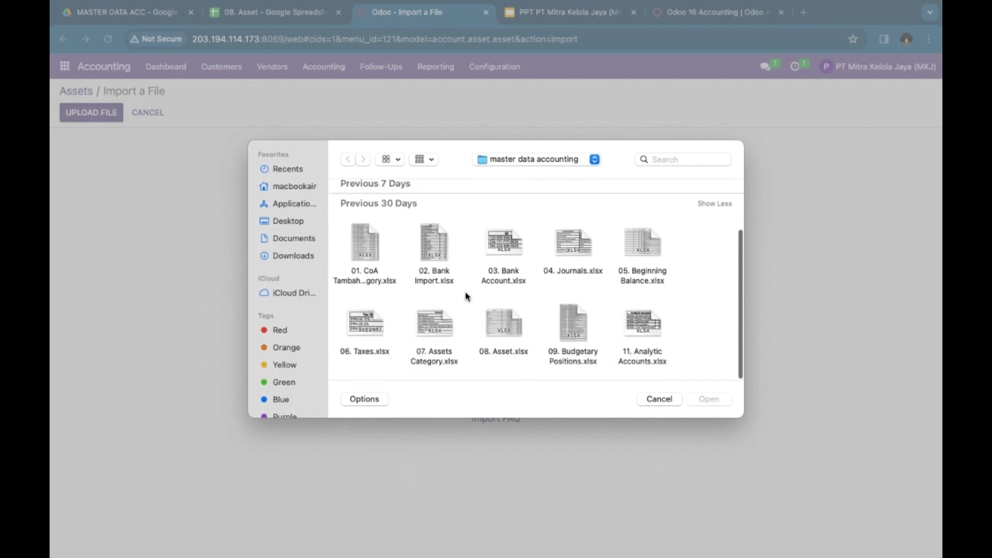
{"action": "double_click", "coordinate": [503, 320]}
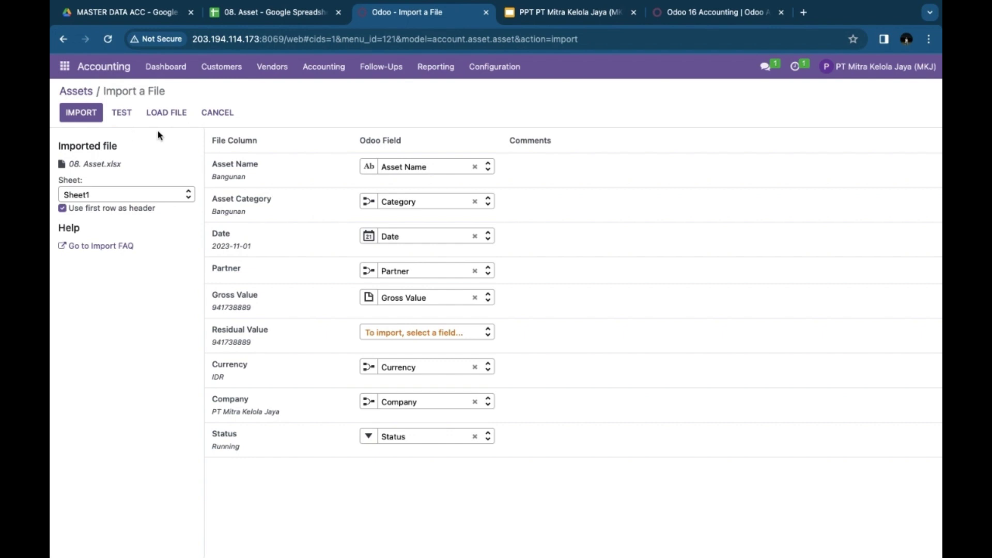
{"action": "left_click", "coordinate": [214, 115]}
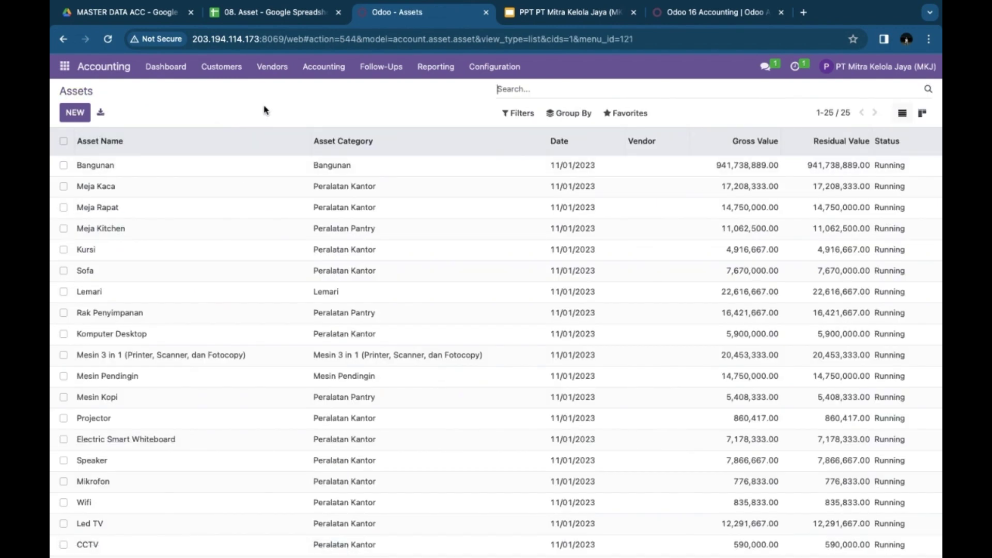
Step: Open the Meja Rapat asset, showing five yearly 2,950,000.00 depreciation lines ending 11/01/2027
{"action": "scroll", "coordinate": [196, 345], "scroll_direction": "down", "scroll_amount": 1}
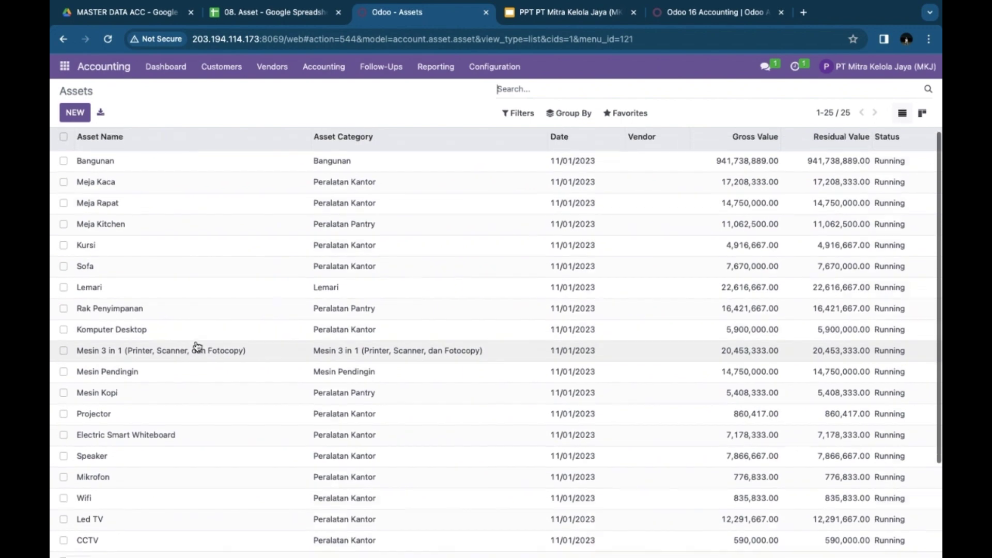
{"action": "scroll", "coordinate": [197, 347], "scroll_direction": "down", "scroll_amount": 1}
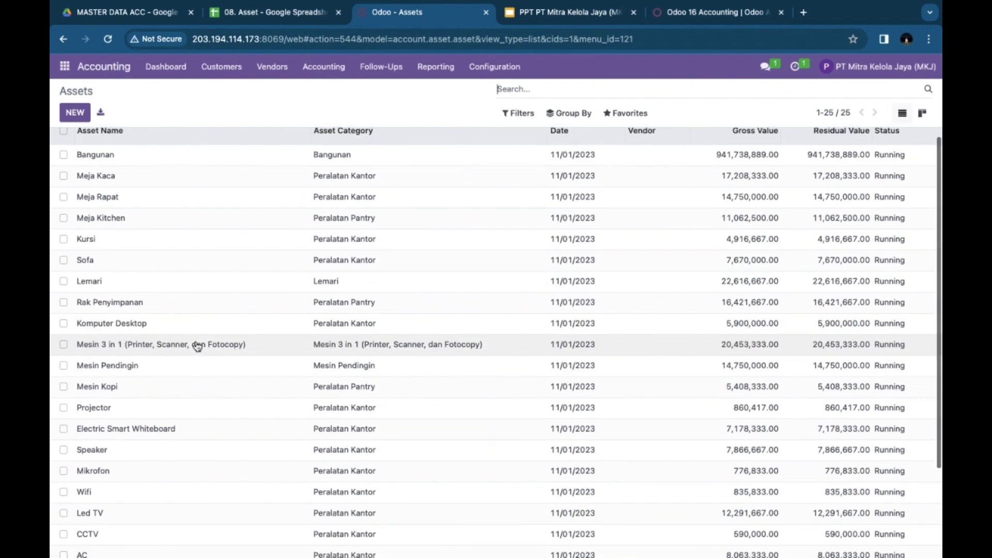
{"action": "scroll", "coordinate": [197, 347], "scroll_direction": "down", "scroll_amount": 3}
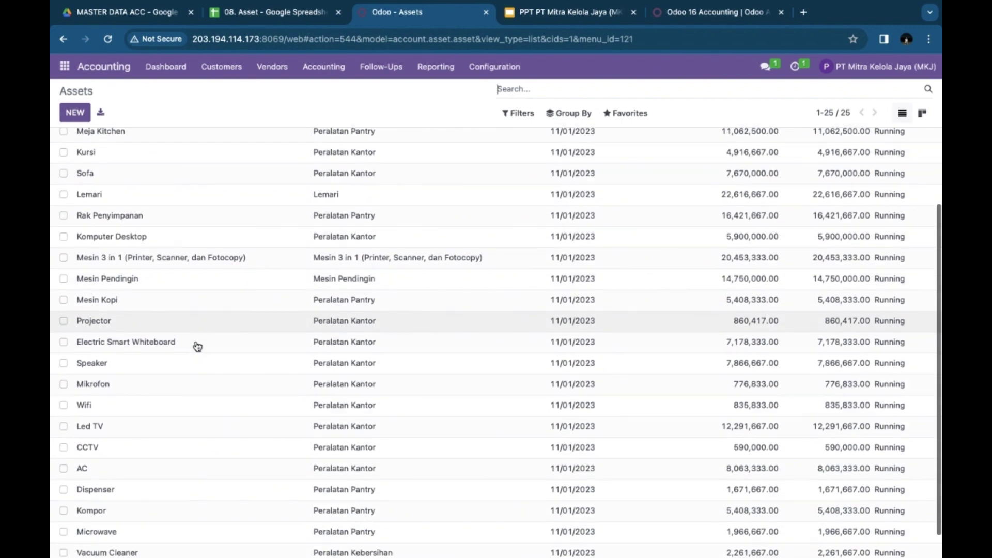
{"action": "scroll", "coordinate": [197, 346], "scroll_direction": "down", "scroll_amount": 2}
{"action": "scroll", "coordinate": [196, 346], "scroll_direction": "up", "scroll_amount": 5}
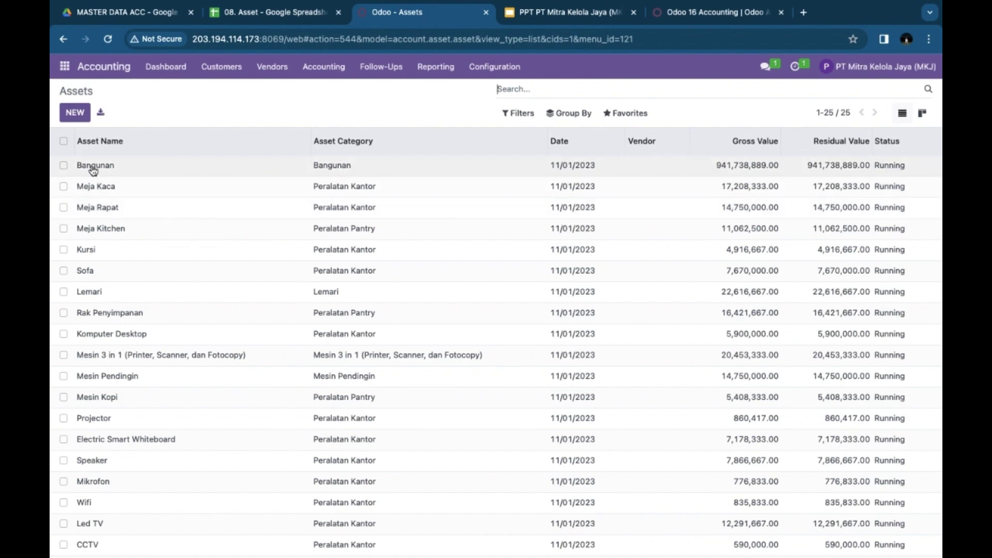
{"action": "left_click", "coordinate": [92, 206]}
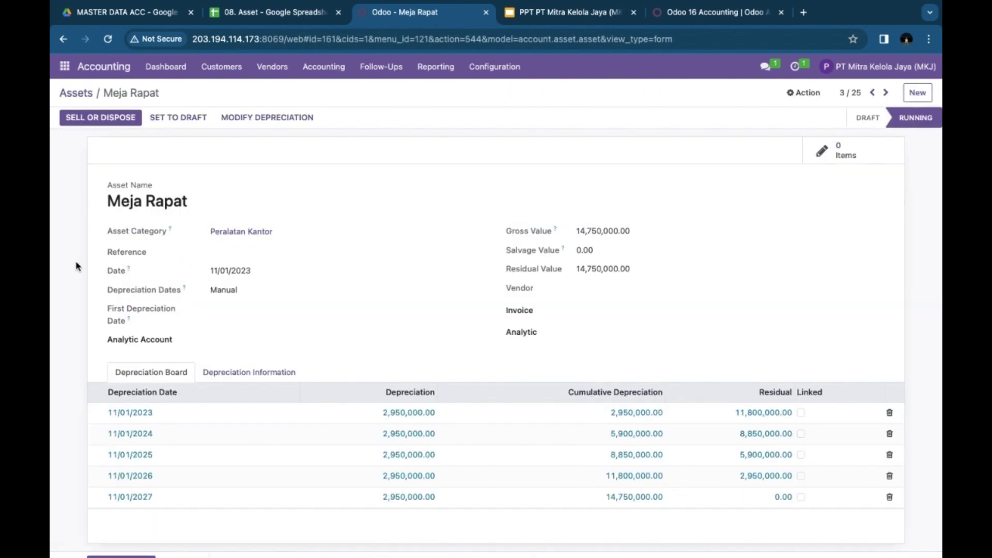
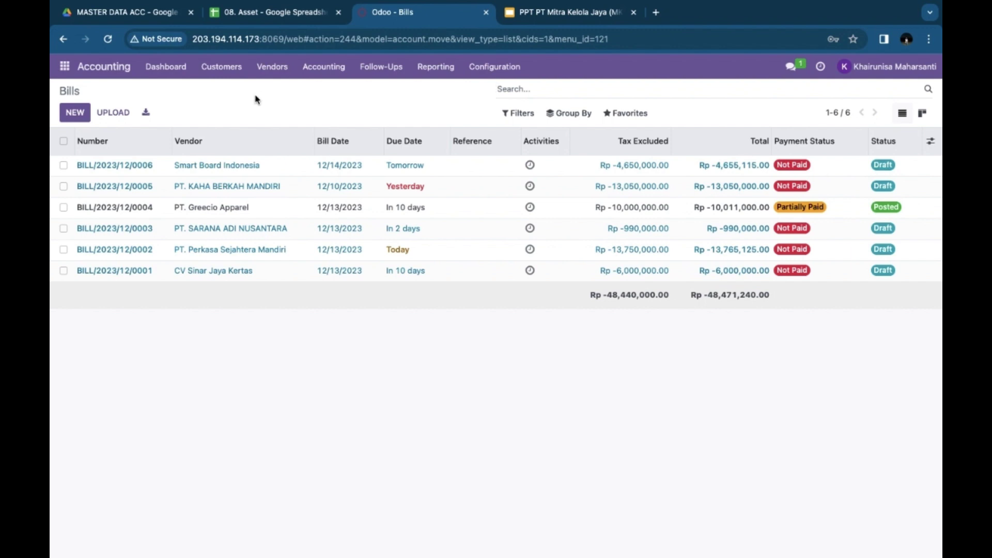
Step: Open draft bill BILL/2023/12/0006 for Rp 4,655,115.00 from the Bills list
{"action": "left_click", "coordinate": [205, 166]}
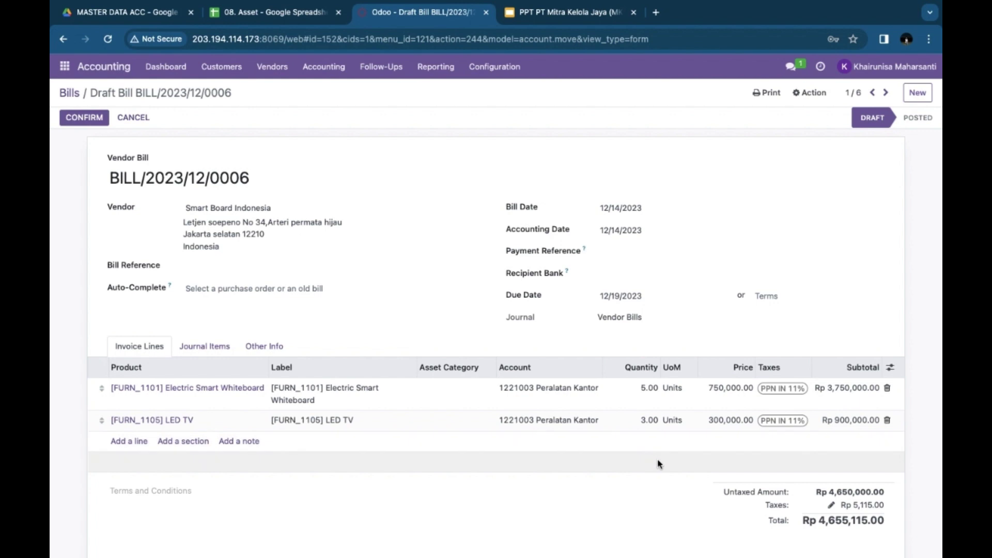
Step: Review the whiteboard and LED TV lines on BILL/2023/12/0006, then confirm and post it
{"action": "scroll", "coordinate": [658, 463], "scroll_direction": "down", "scroll_amount": 2}
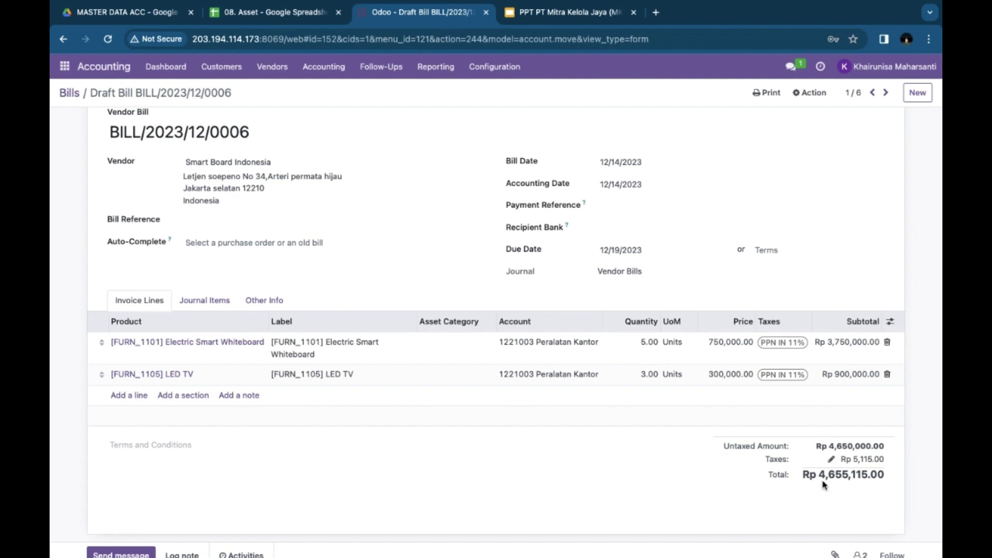
{"action": "scroll", "coordinate": [740, 473], "scroll_direction": "up", "scroll_amount": 1}
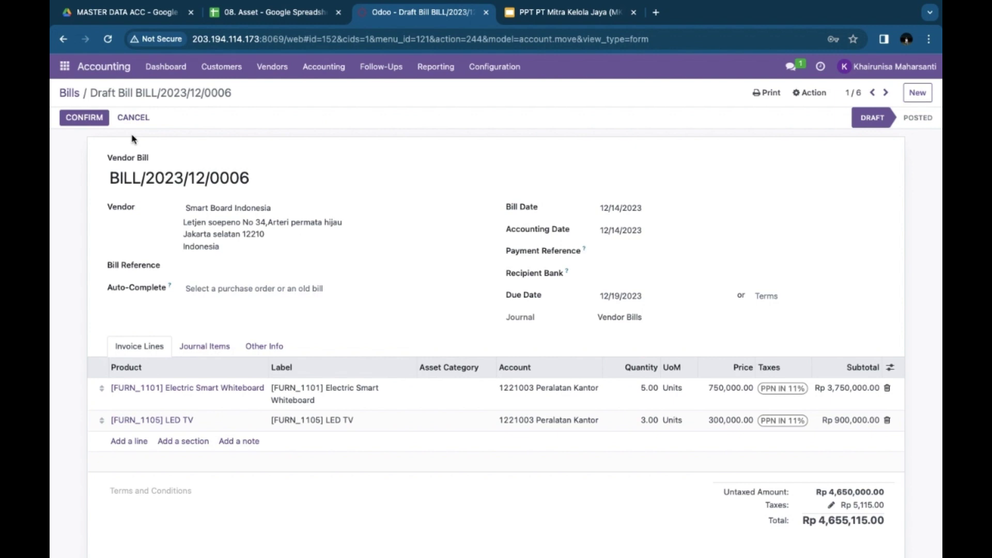
{"action": "left_click", "coordinate": [83, 118]}
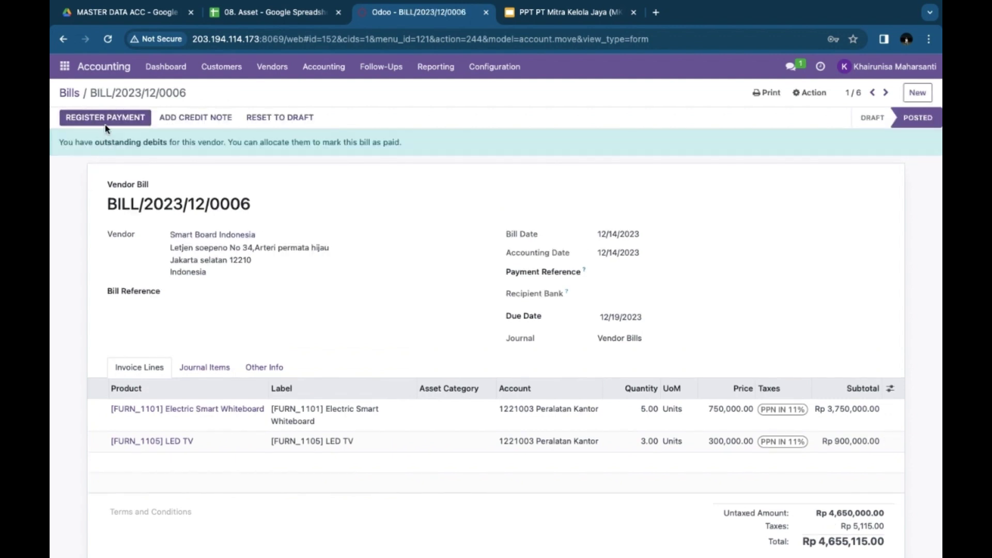
Step: Pay the full Rp 4,655,115.00 from the Bank journal with Manual method, then switch to the slides
{"action": "left_click", "coordinate": [102, 119]}
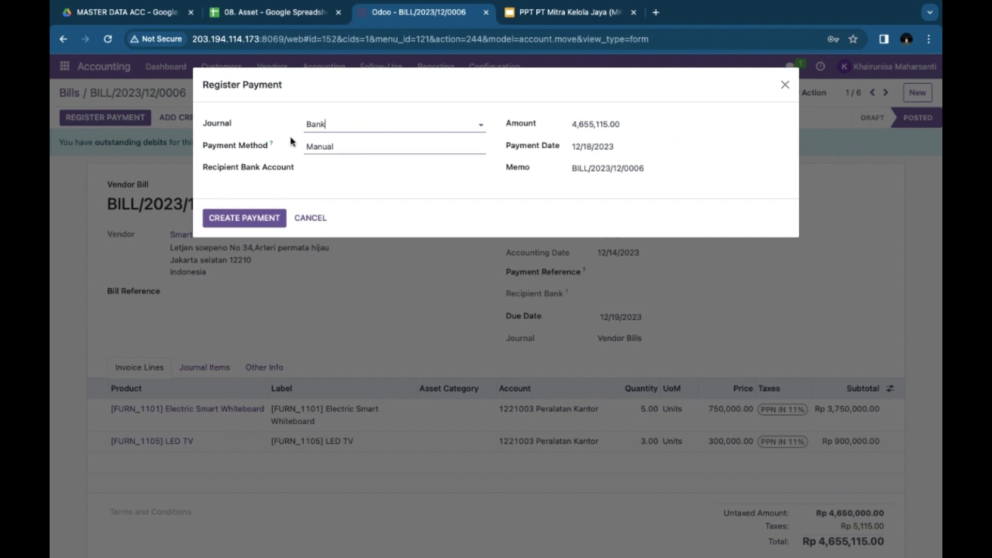
{"action": "left_click", "coordinate": [355, 126]}
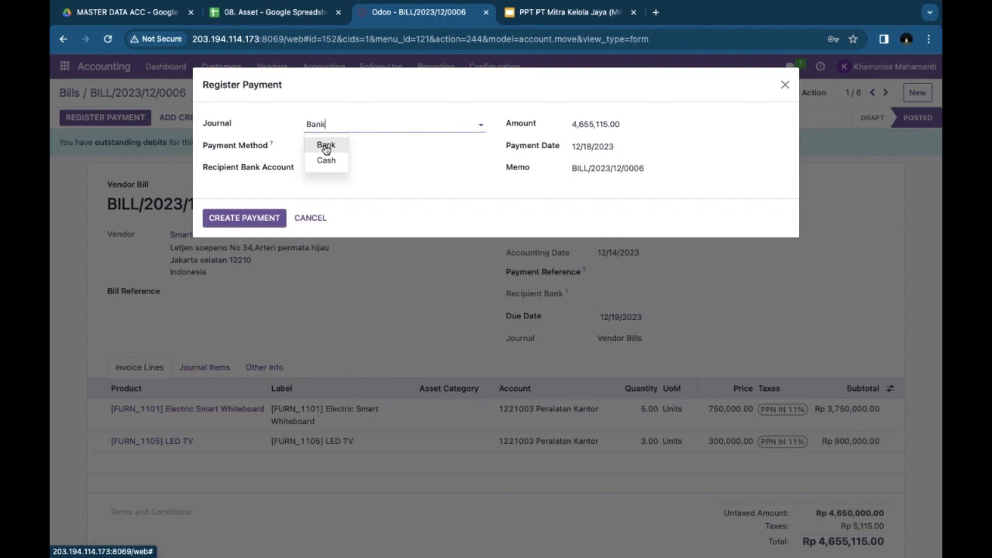
{"action": "left_click", "coordinate": [326, 146]}
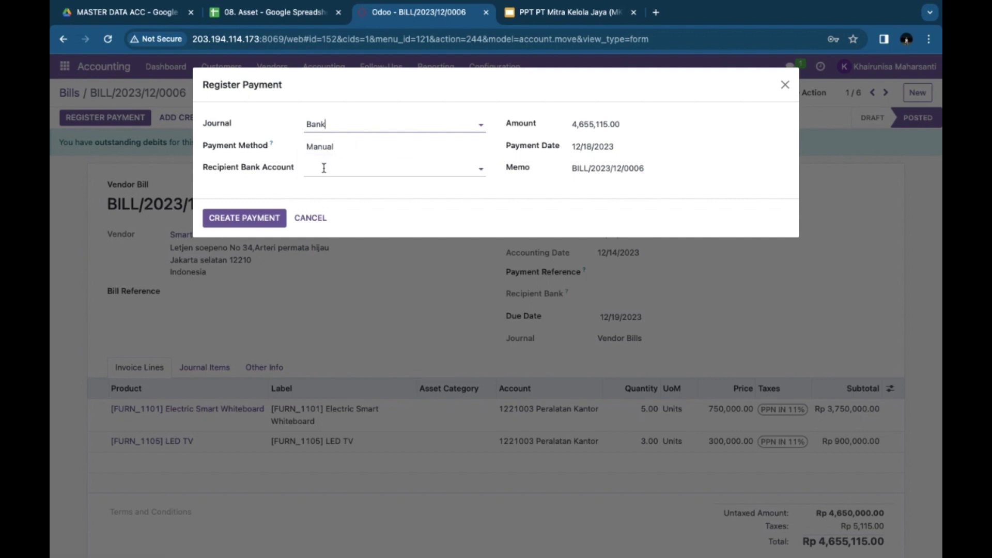
{"action": "left_click", "coordinate": [324, 165]}
{"action": "left_click", "coordinate": [269, 180]}
{"action": "left_click", "coordinate": [335, 147]}
{"action": "left_click", "coordinate": [271, 185]}
{"action": "left_click", "coordinate": [229, 218]}
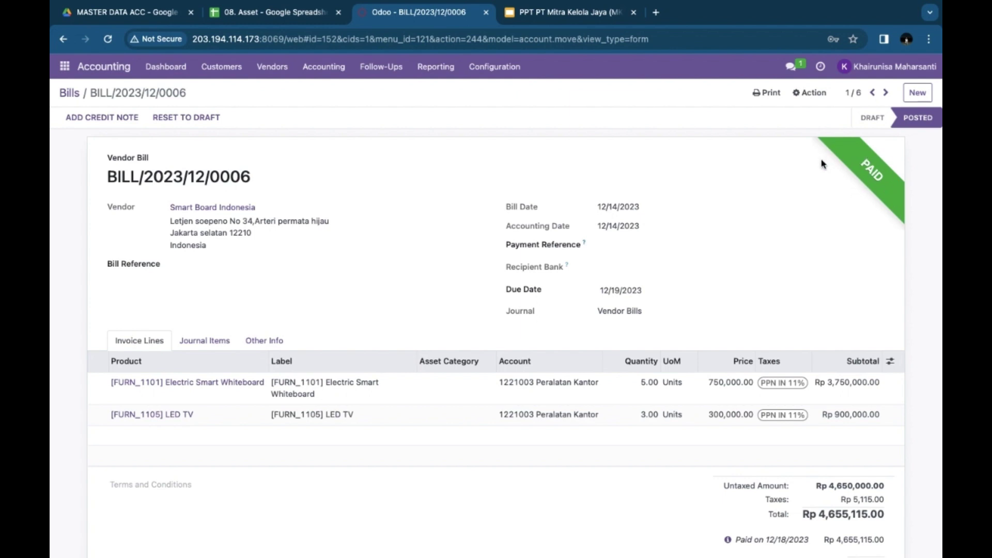
{"action": "key", "text": "ctrl+Tab"}
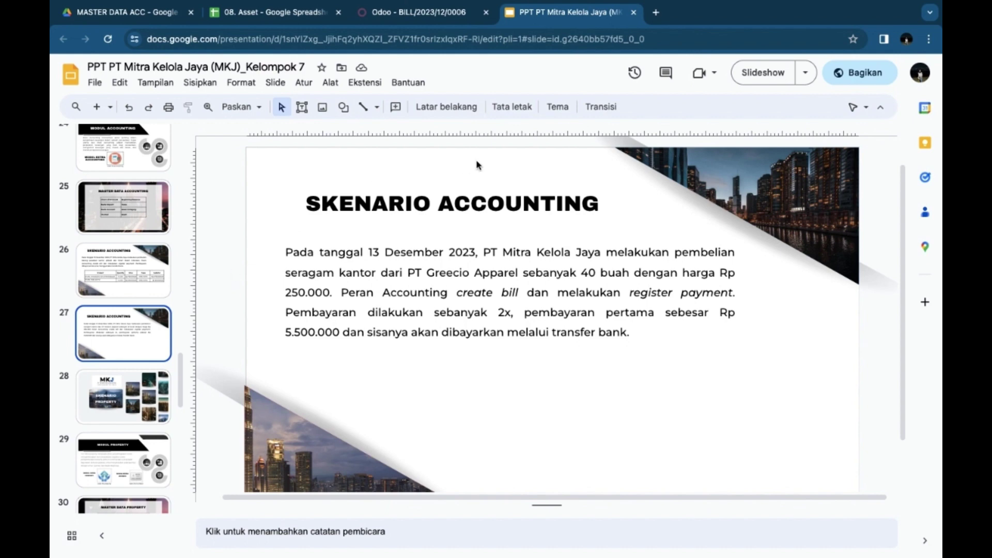
Step: Return from the PT Greecio Apparel uniform scenario slide to the paid Odoo bill
{"action": "left_click", "coordinate": [404, 18]}
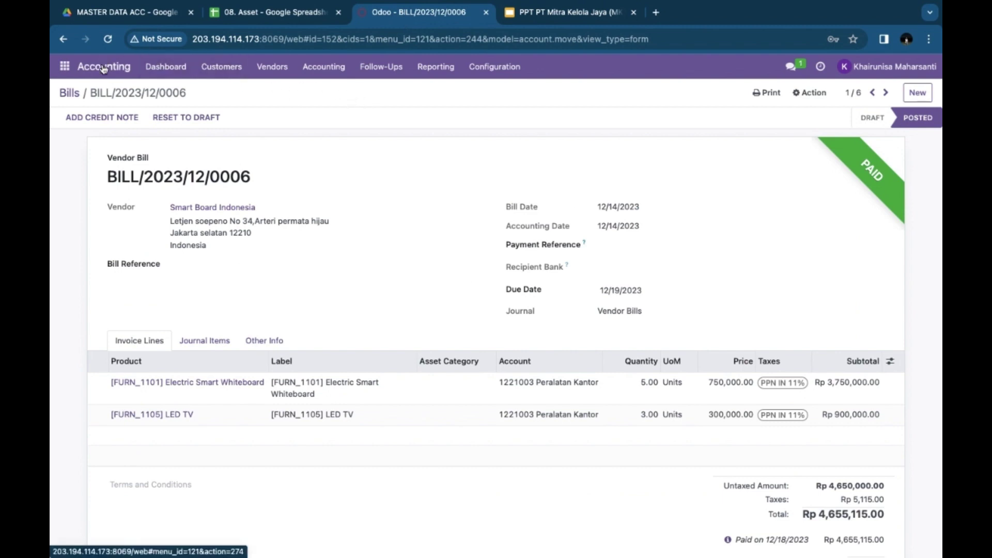
Step: Go to Vendors > Bills and open BILL/2023/12/0004 for 40 uniforms, partially paid Rp 5,000,000.00
{"action": "left_click", "coordinate": [272, 70]}
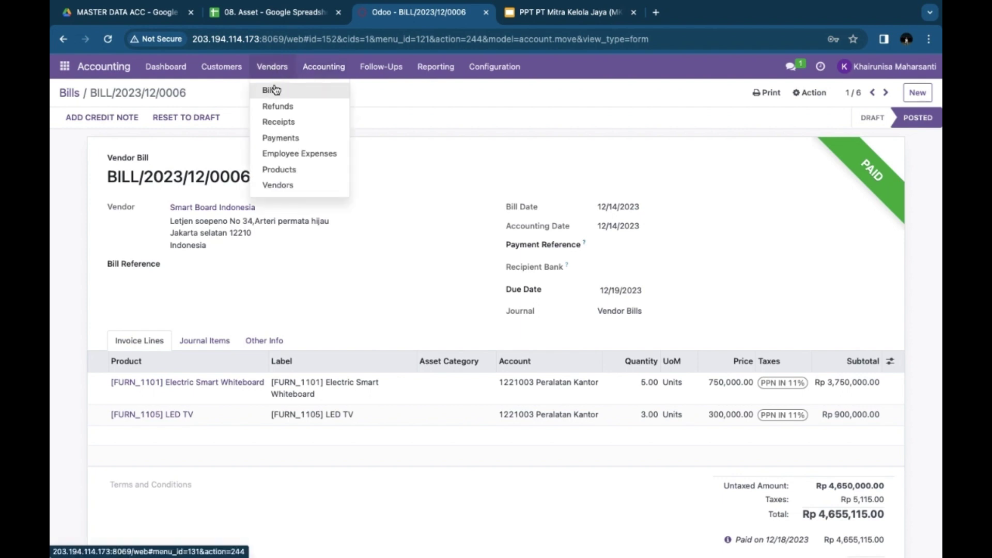
{"action": "left_click", "coordinate": [276, 90]}
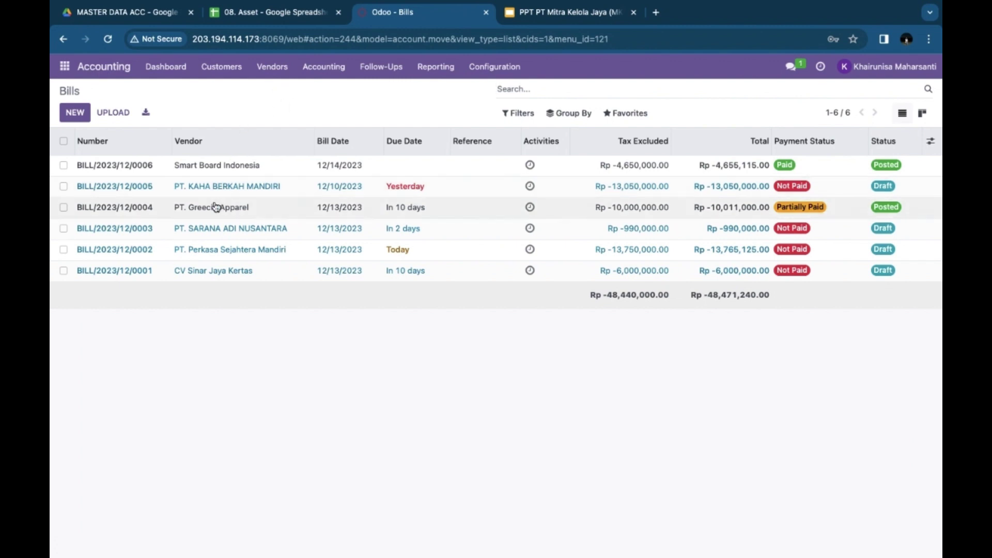
{"action": "left_click", "coordinate": [193, 208]}
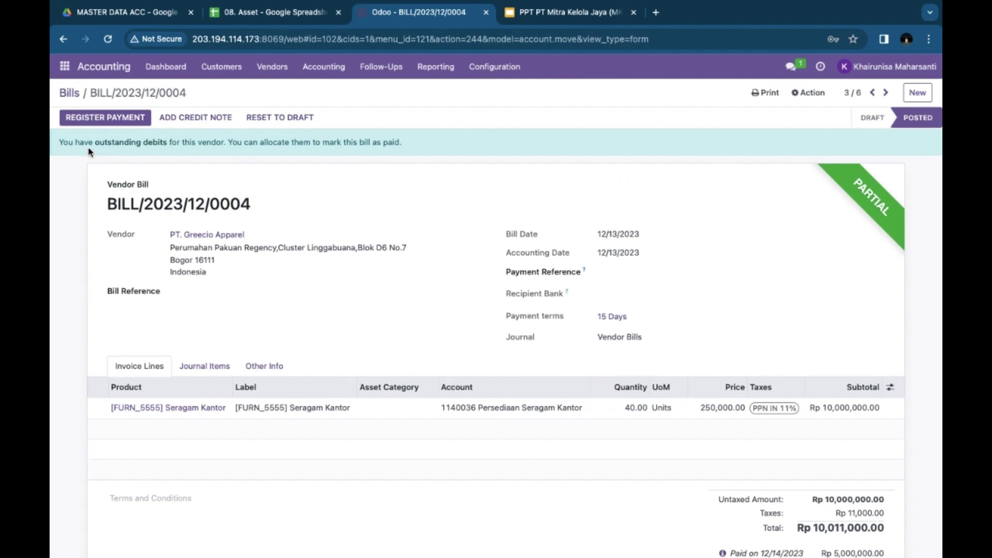
Step: Pay the remaining 5,011,000.00 through Bank, check the Journal Items, and return to the slides
{"action": "left_click", "coordinate": [97, 120]}
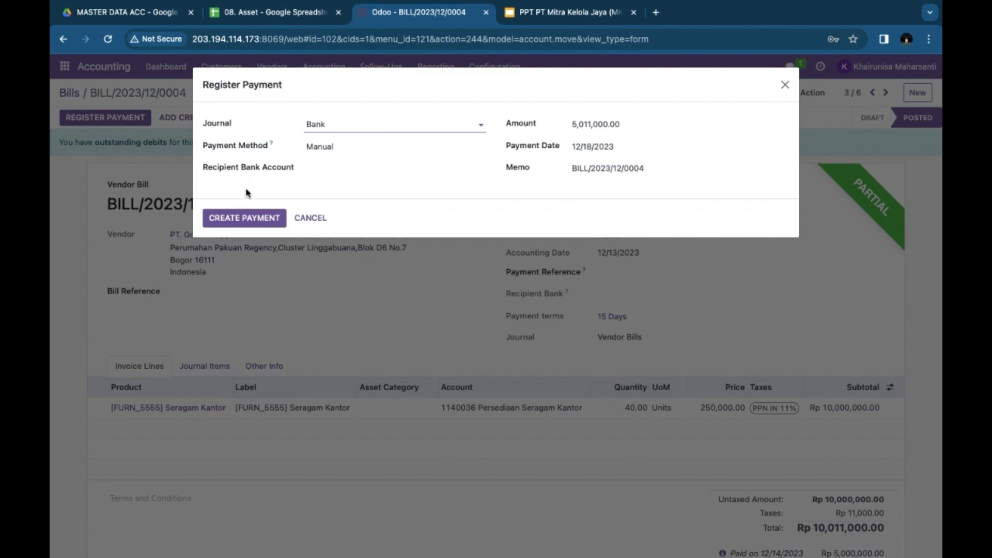
{"action": "left_click", "coordinate": [243, 219]}
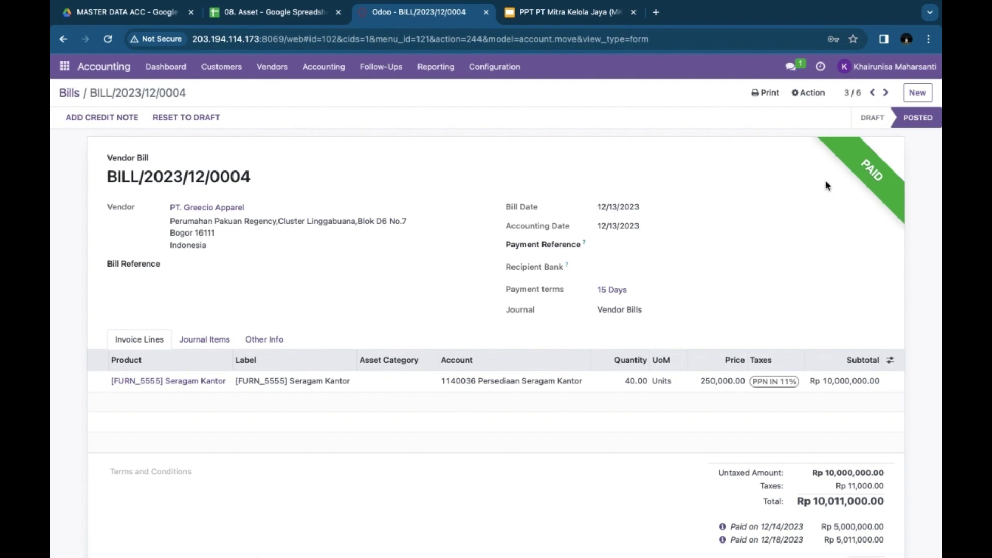
{"action": "left_click", "coordinate": [203, 337]}
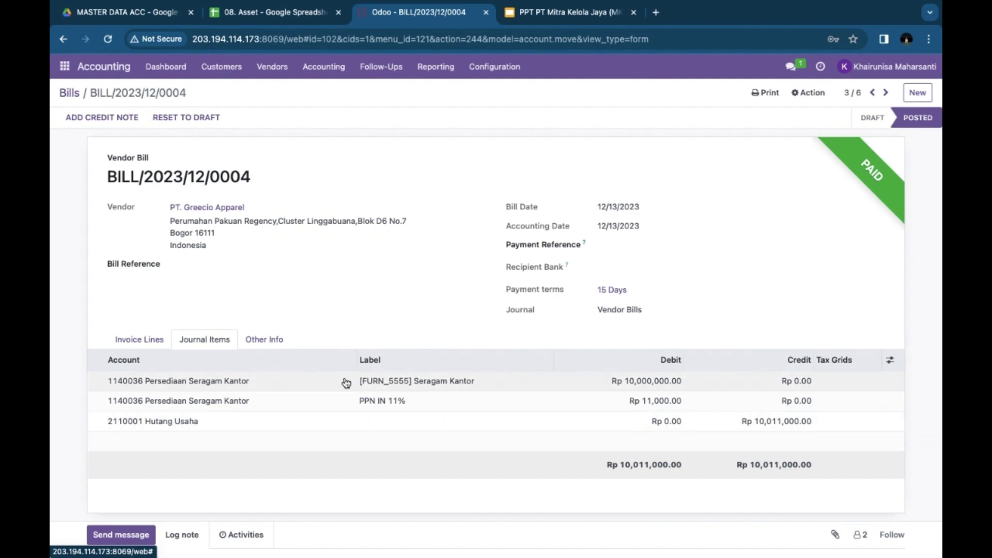
{"action": "left_click", "coordinate": [533, 12]}
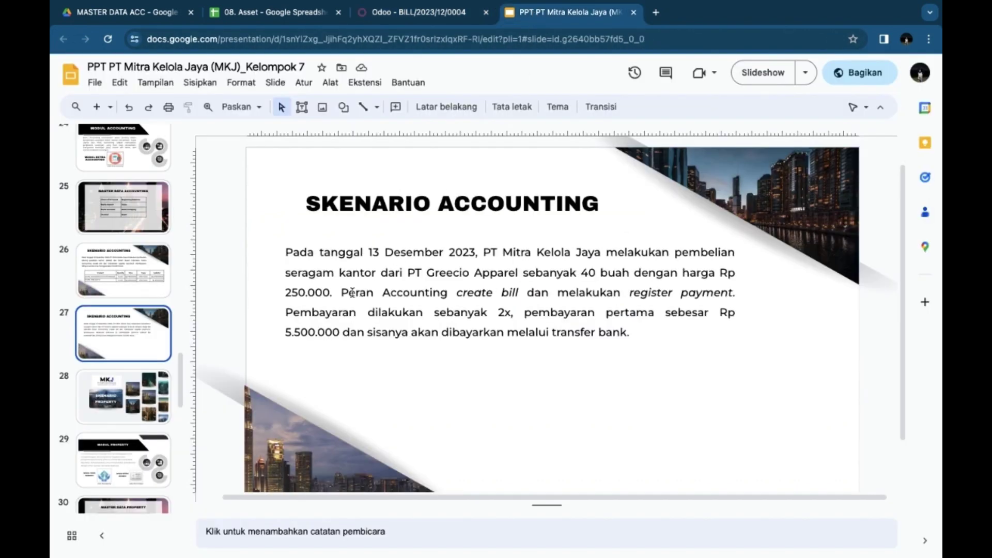
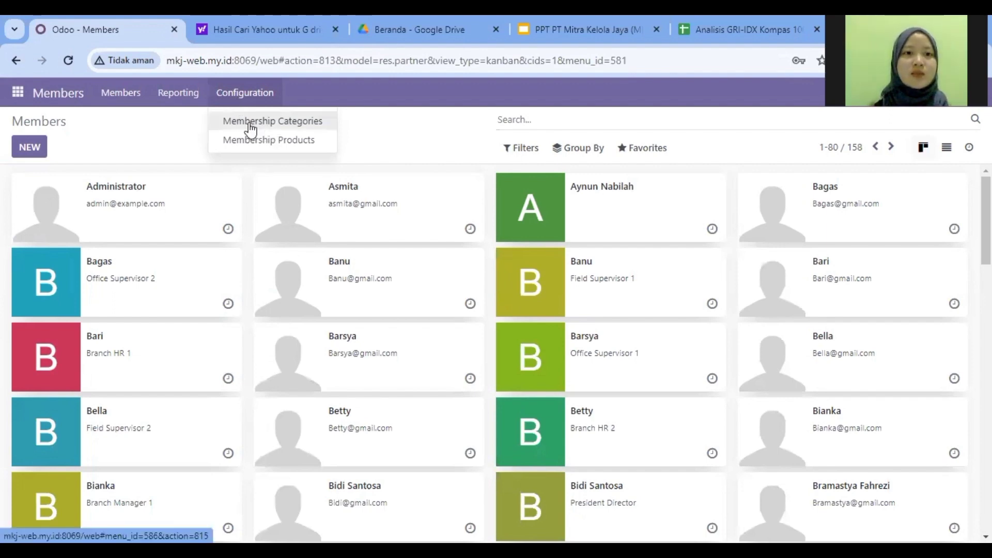
Step: Check that the Membership Categories list holds only 'Member', trying a new row without saving
{"action": "left_click", "coordinate": [251, 126]}
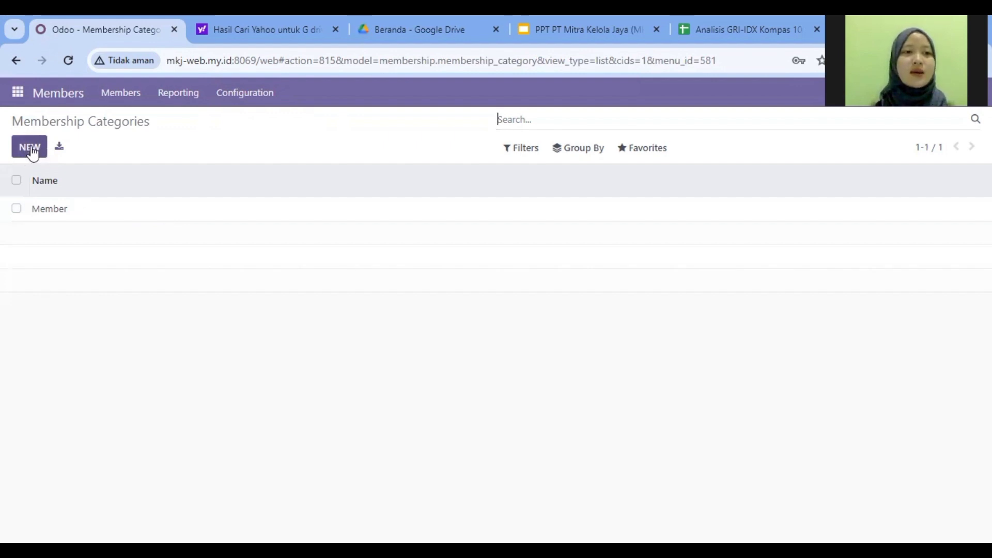
{"action": "left_click", "coordinate": [30, 149]}
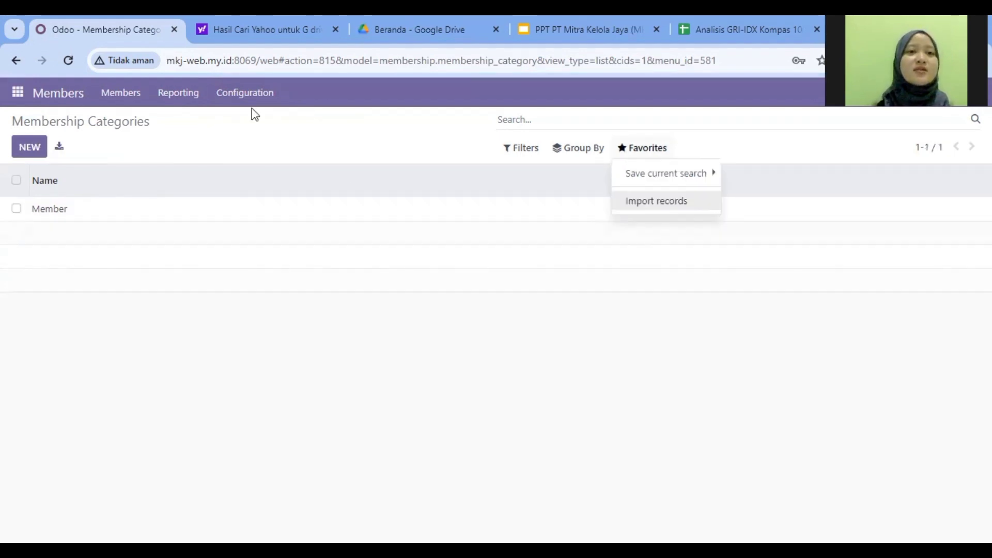
{"action": "left_click", "coordinate": [247, 99]}
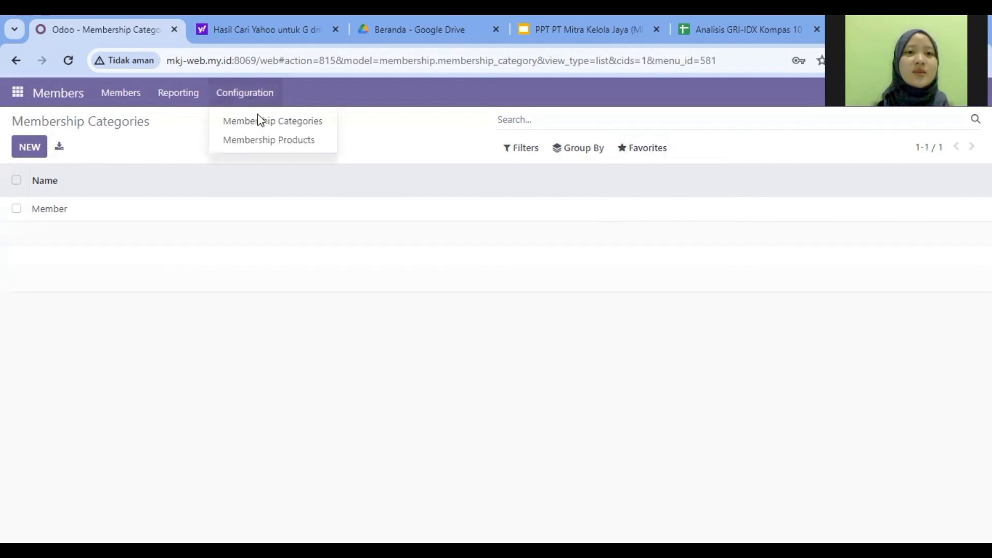
Step: Review the Gold, Silver and Starter products (75,000.00, 50,000.00, 25,000.00 fees) and open Starter
{"action": "left_click", "coordinate": [265, 150]}
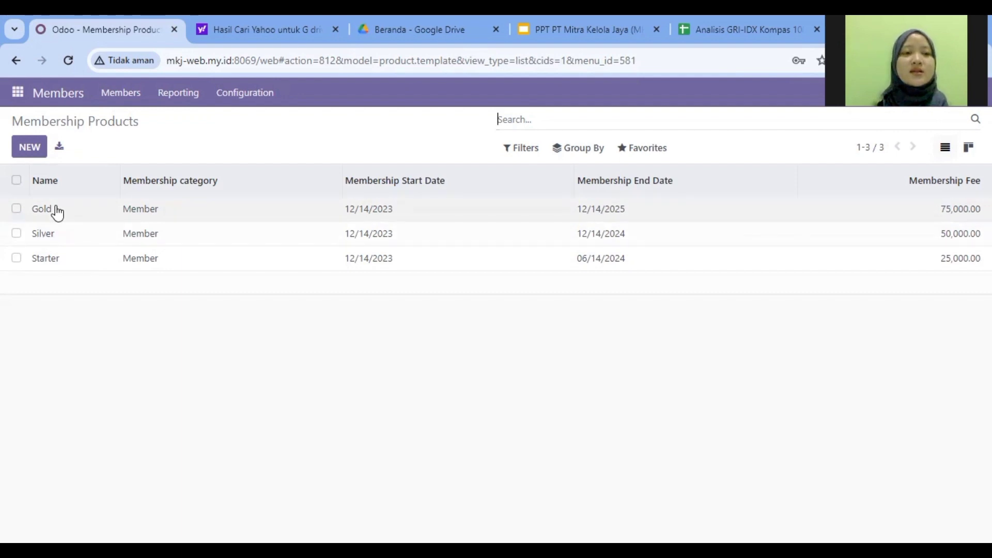
{"action": "left_click", "coordinate": [64, 265]}
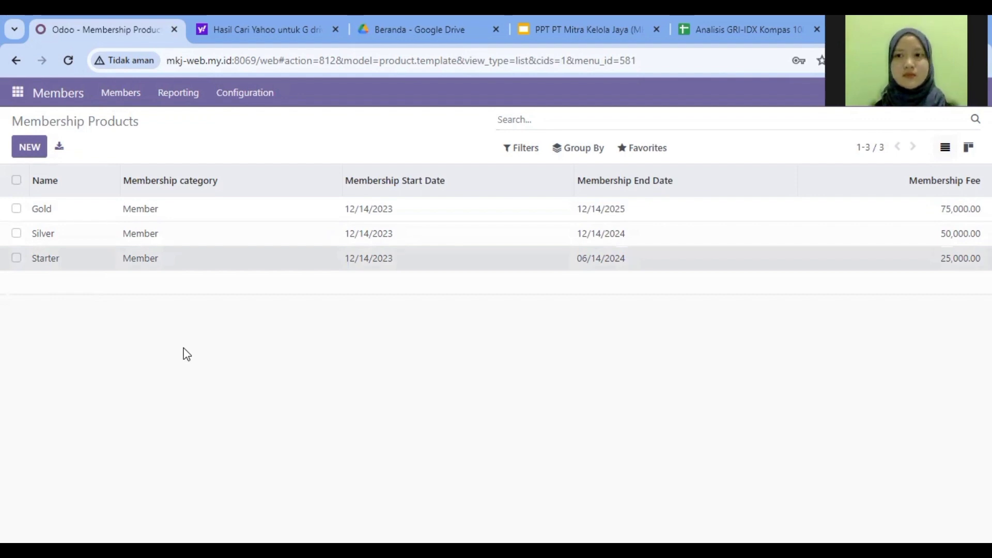
{"action": "left_click", "coordinate": [77, 267]}
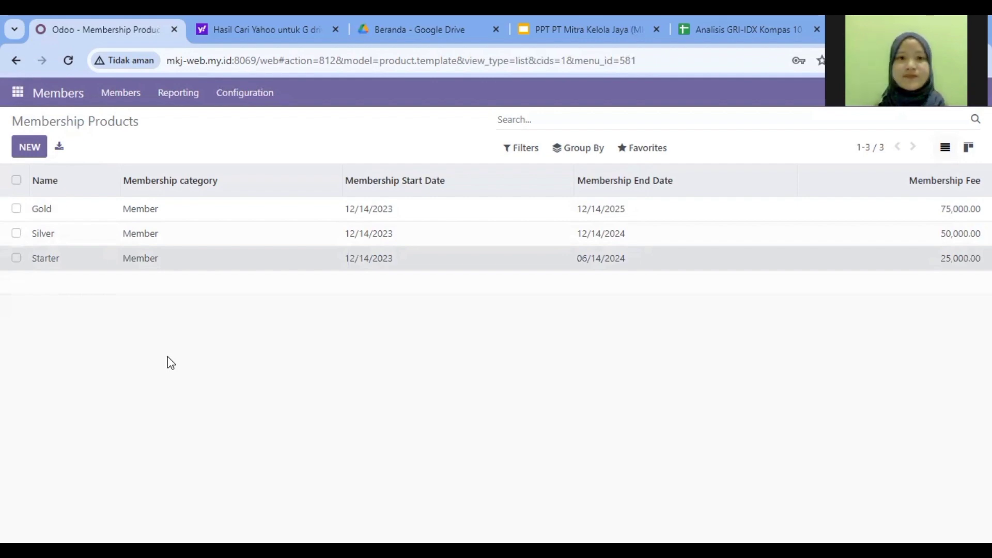
{"action": "left_click", "coordinate": [172, 265]}
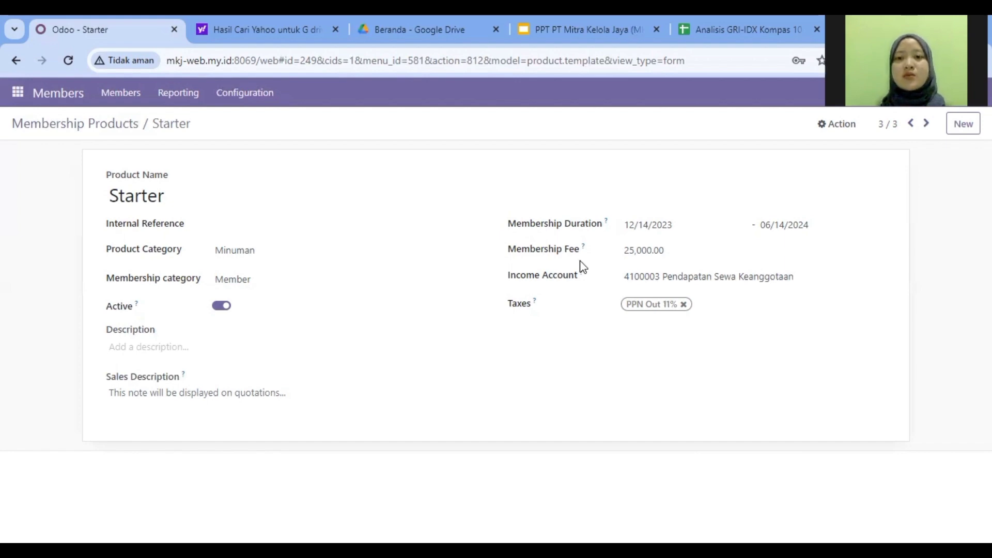
{"action": "left_click", "coordinate": [650, 248]}
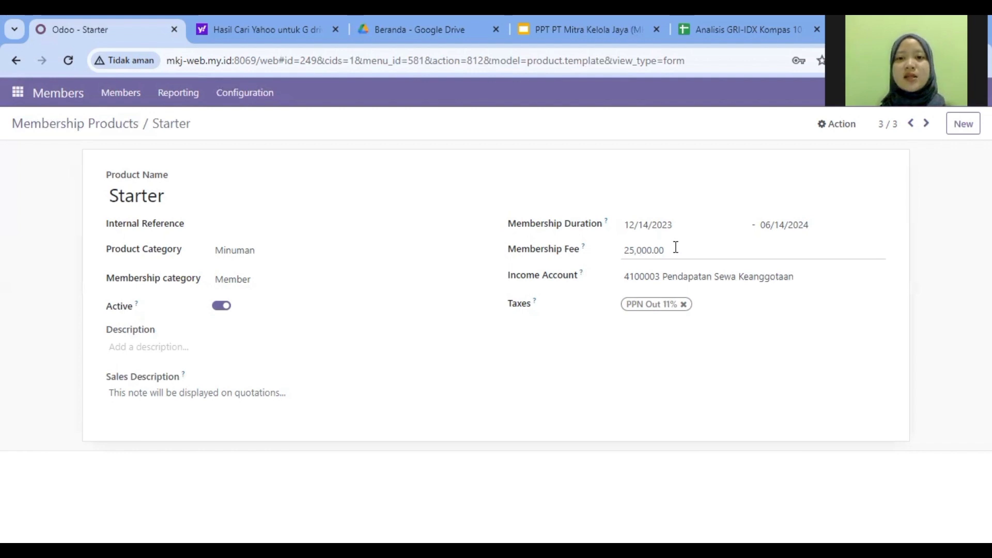
{"action": "left_click", "coordinate": [565, 280]}
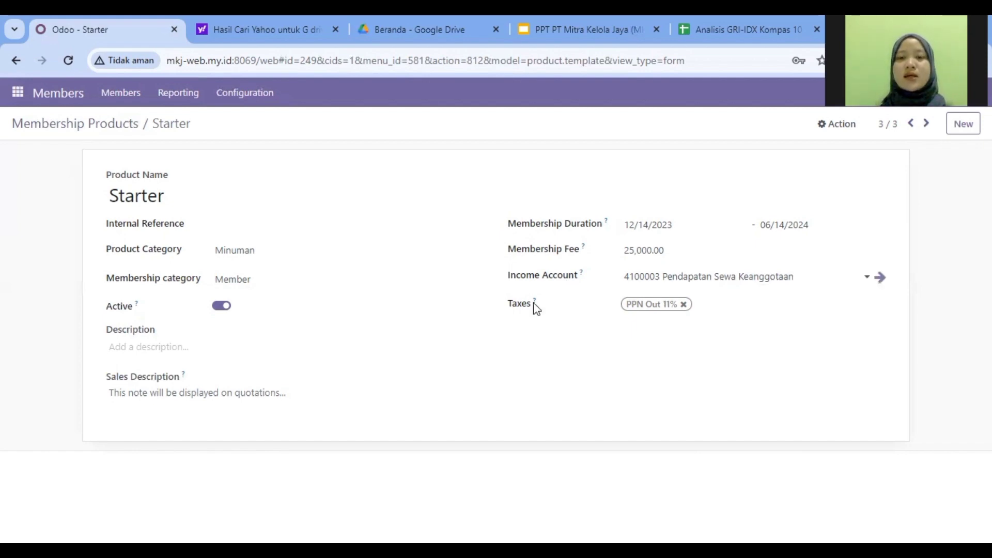
{"action": "mouse_move", "coordinate": [533, 305]}
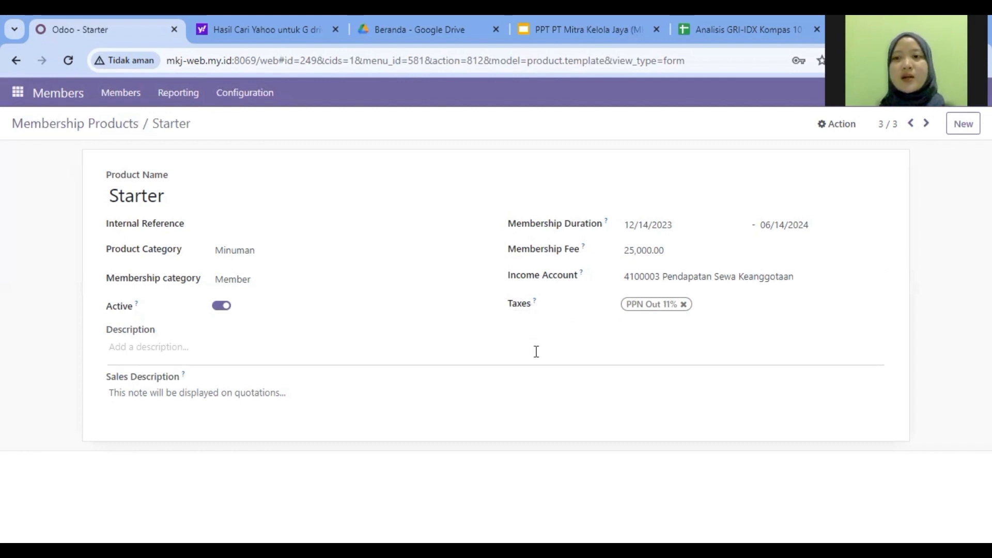
{"action": "key", "text": "alt+Left"}
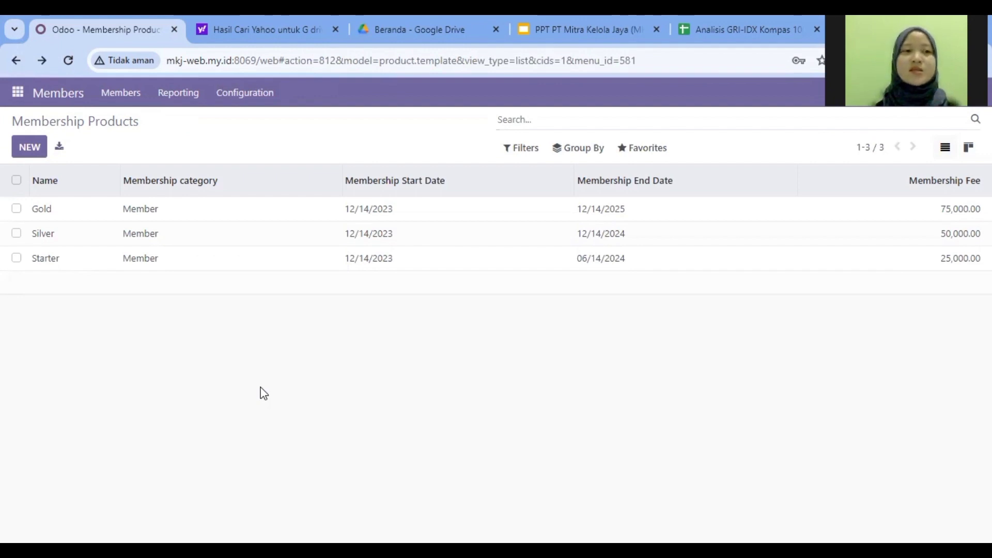
{"action": "left_click", "coordinate": [30, 148]}
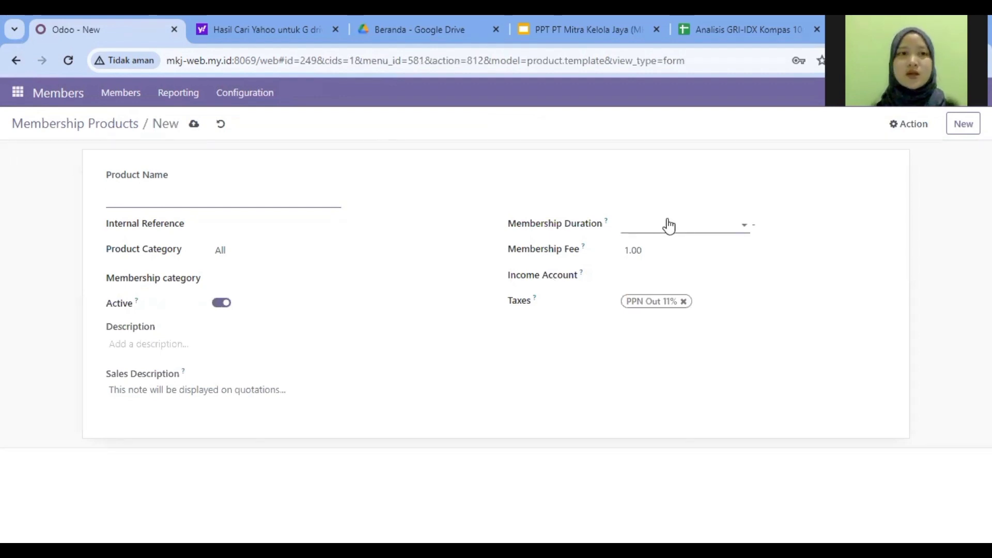
{"action": "left_click", "coordinate": [17, 63]}
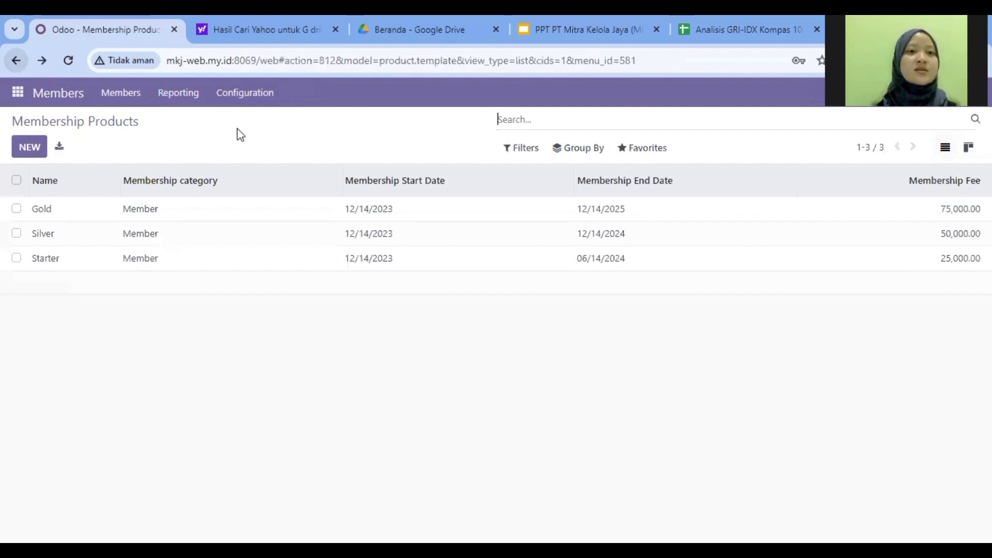
Step: View membership reporting, then switch to the 'PPT PT Mitra Kelola Jaya' Google Slides tab
{"action": "left_click", "coordinate": [175, 101]}
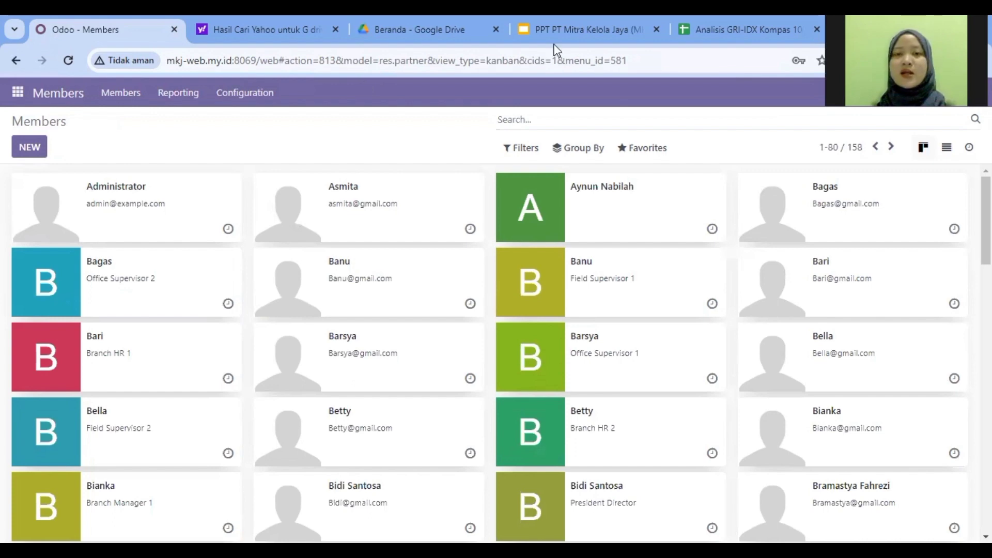
{"action": "left_click", "coordinate": [557, 28]}
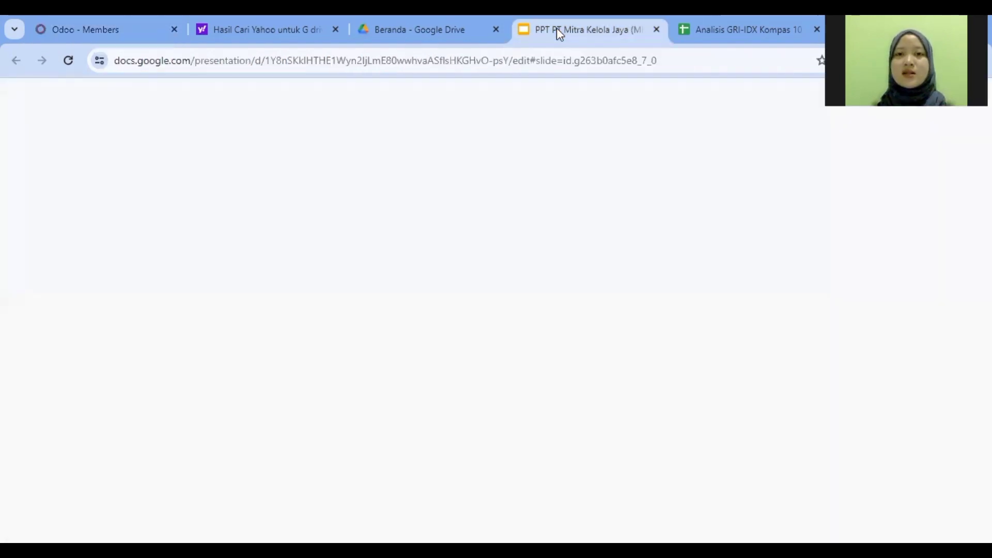
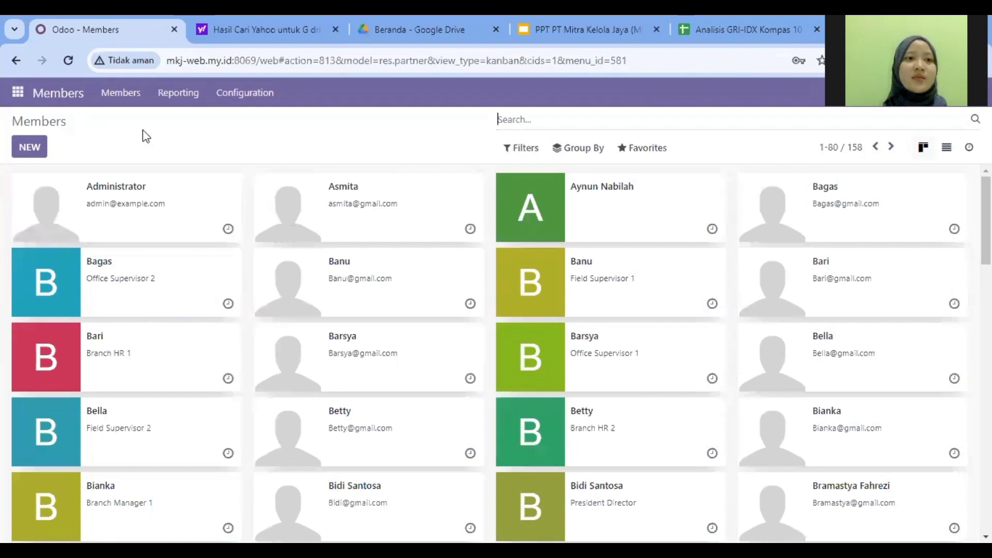
Step: Filter the list to members only, then remove the filter and browse all contacts
{"action": "left_click", "coordinate": [116, 98]}
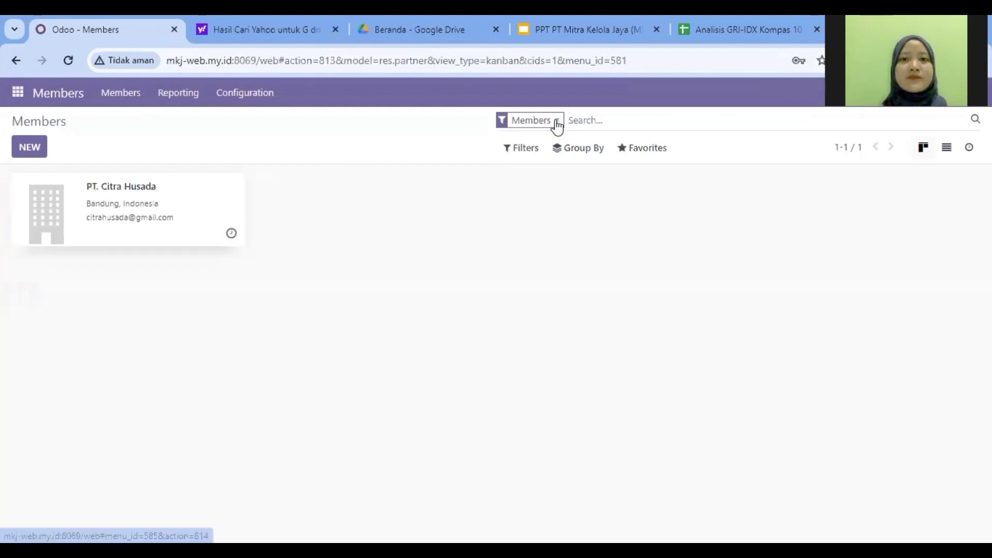
{"action": "left_click", "coordinate": [557, 123]}
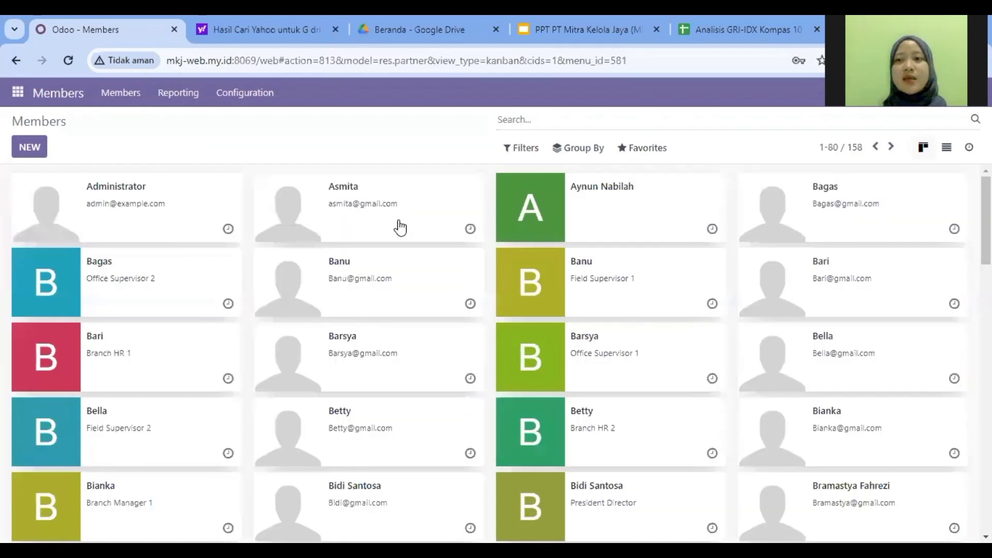
{"action": "scroll", "coordinate": [955, 305], "scroll_direction": "down", "scroll_amount": 4}
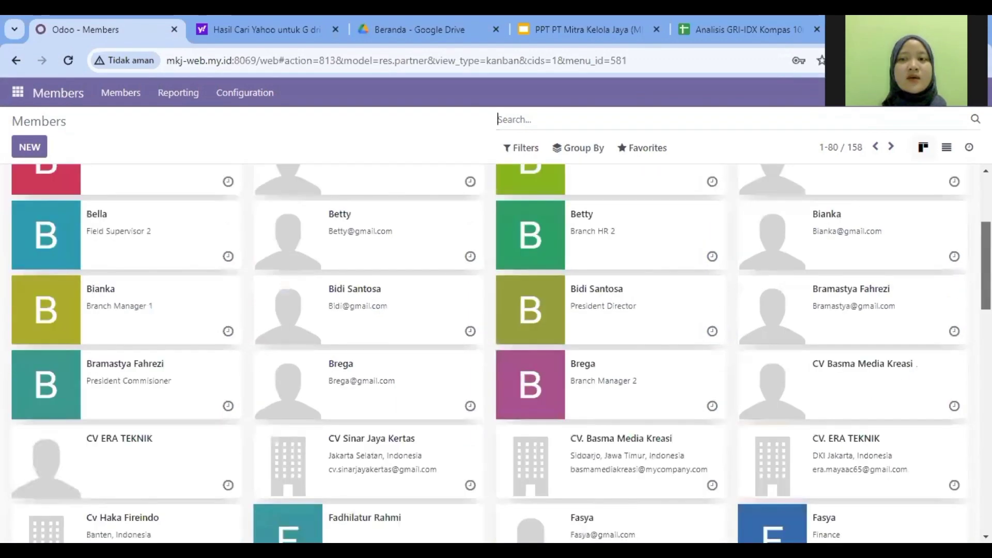
{"action": "scroll", "coordinate": [758, 216], "scroll_direction": "up", "scroll_amount": 4}
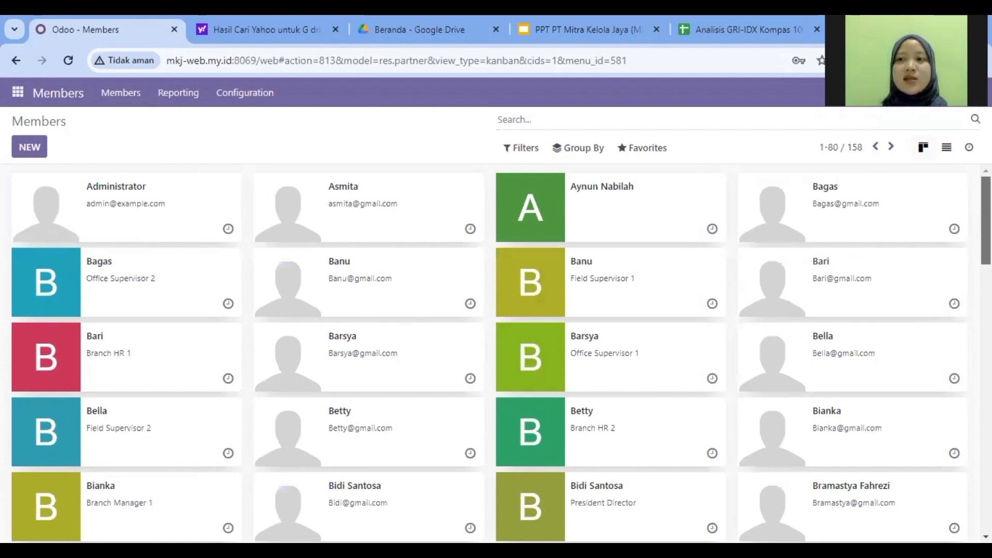
{"action": "scroll", "coordinate": [496, 352], "scroll_direction": "down", "scroll_amount": 2}
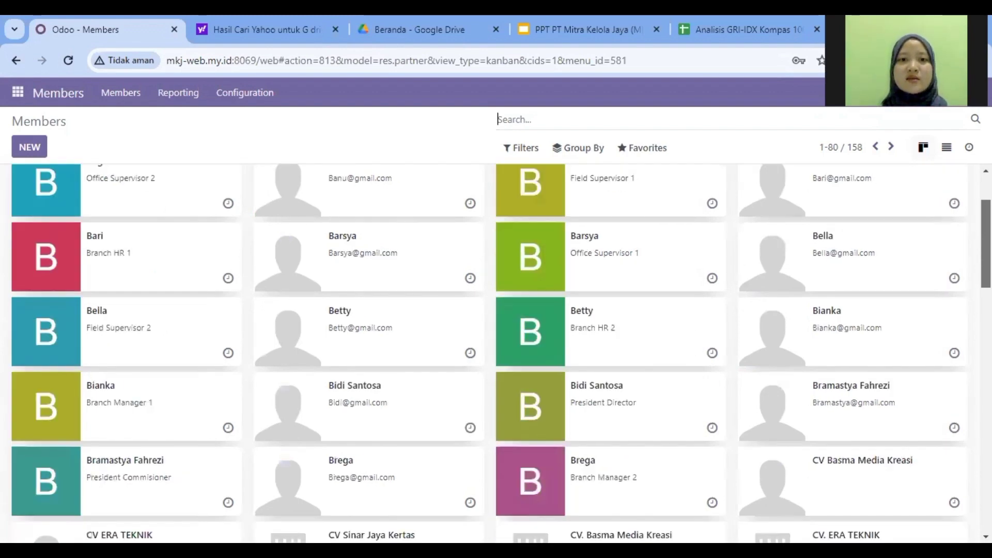
{"action": "scroll", "coordinate": [496, 352], "scroll_direction": "down", "scroll_amount": 1}
{"action": "scroll", "coordinate": [496, 352], "scroll_direction": "down", "scroll_amount": 10}
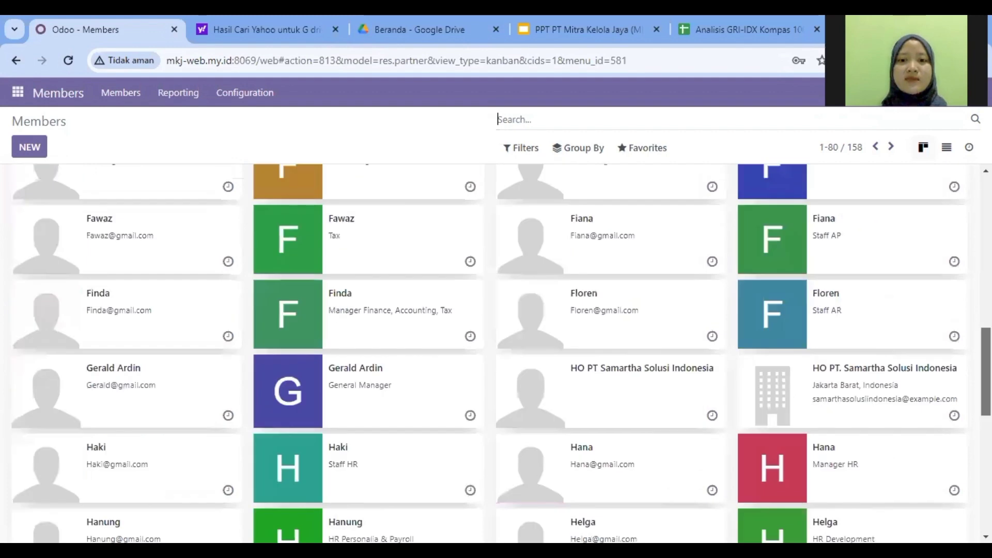
{"action": "scroll", "coordinate": [496, 351], "scroll_direction": "down", "scroll_amount": 2}
{"action": "scroll", "coordinate": [496, 351], "scroll_direction": "up", "scroll_amount": 15}
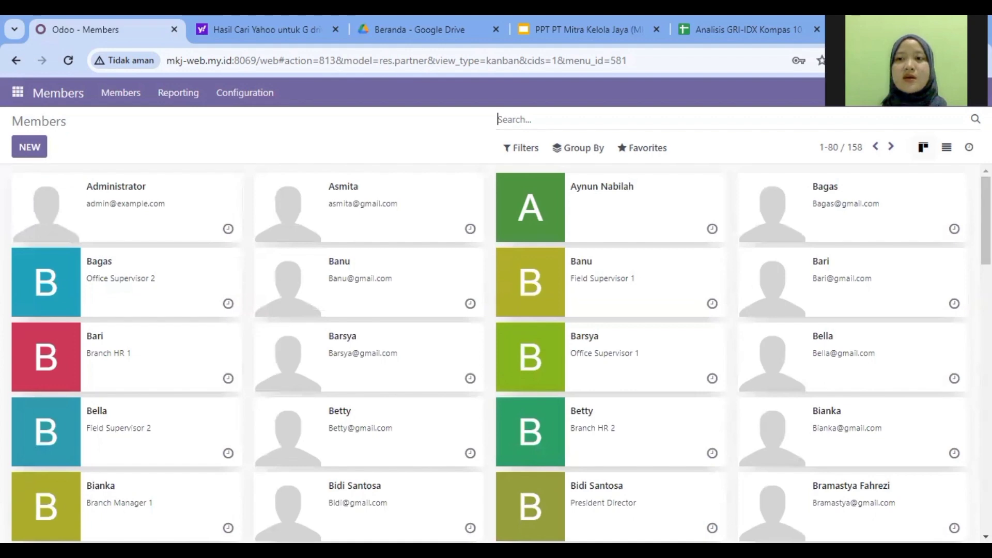
Step: On the second page of contacts, open the PT. Citra Husada record
{"action": "left_click", "coordinate": [891, 148]}
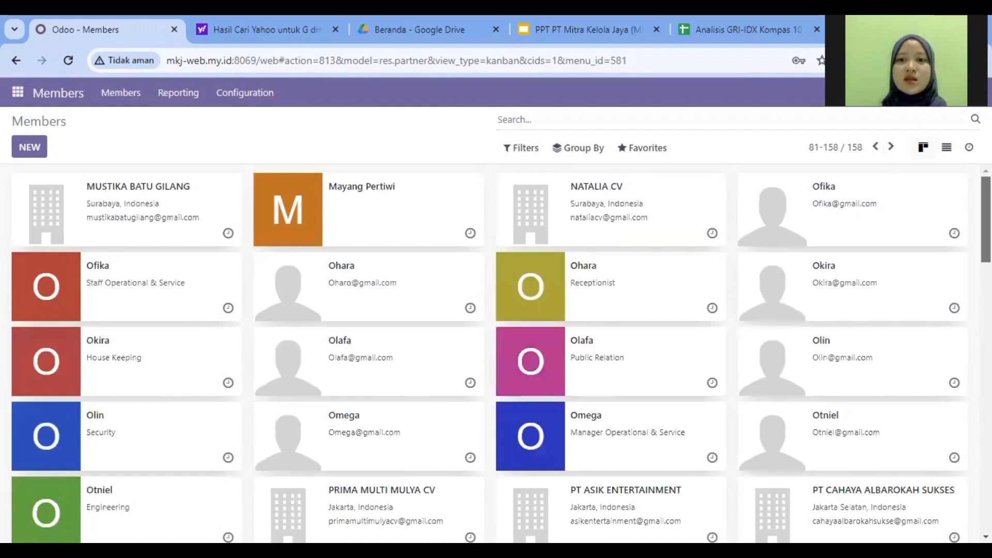
{"action": "scroll", "coordinate": [490, 352], "scroll_direction": "down", "scroll_amount": 3}
{"action": "scroll", "coordinate": [490, 351], "scroll_direction": "down", "scroll_amount": 1}
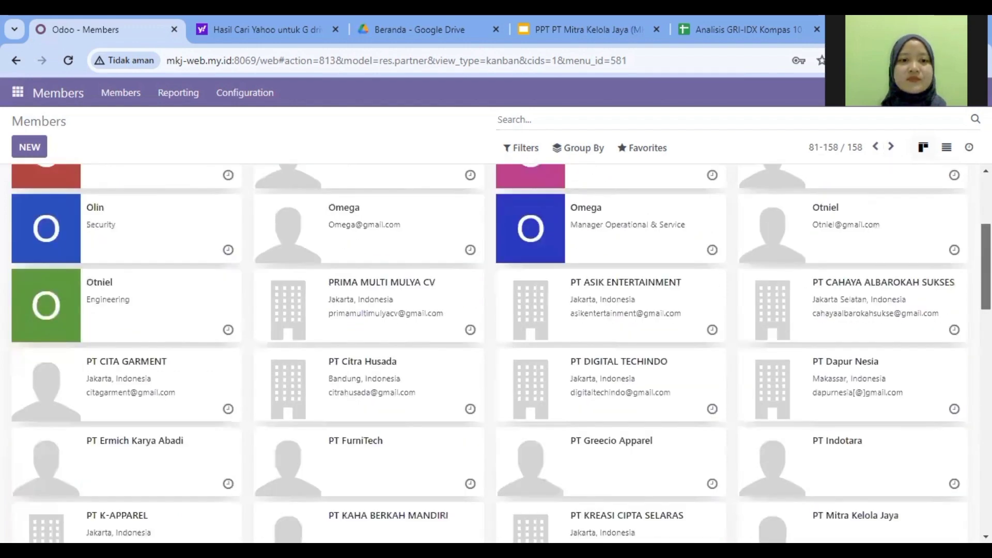
{"action": "scroll", "coordinate": [489, 352], "scroll_direction": "down", "scroll_amount": 1}
{"action": "scroll", "coordinate": [489, 351], "scroll_direction": "down", "scroll_amount": 2}
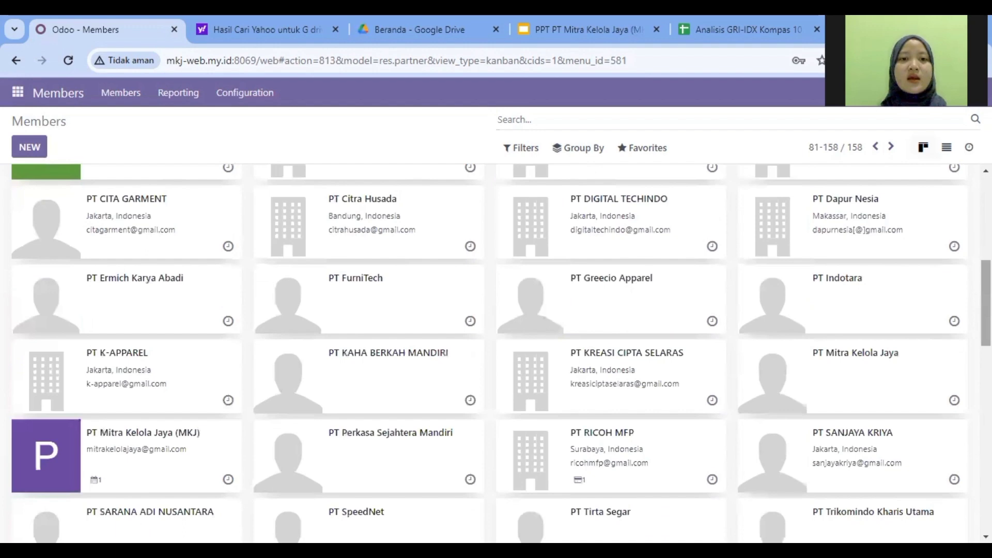
{"action": "left_click", "coordinate": [407, 218]}
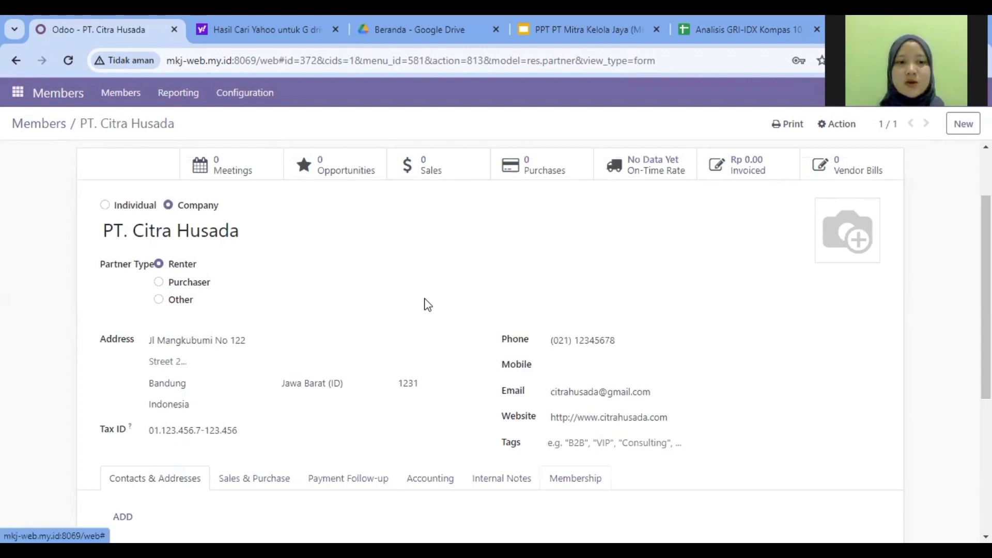
Step: Show PT. Citra Husada's membership details and open its paid Starter membership line for editing
{"action": "left_click", "coordinate": [575, 479]}
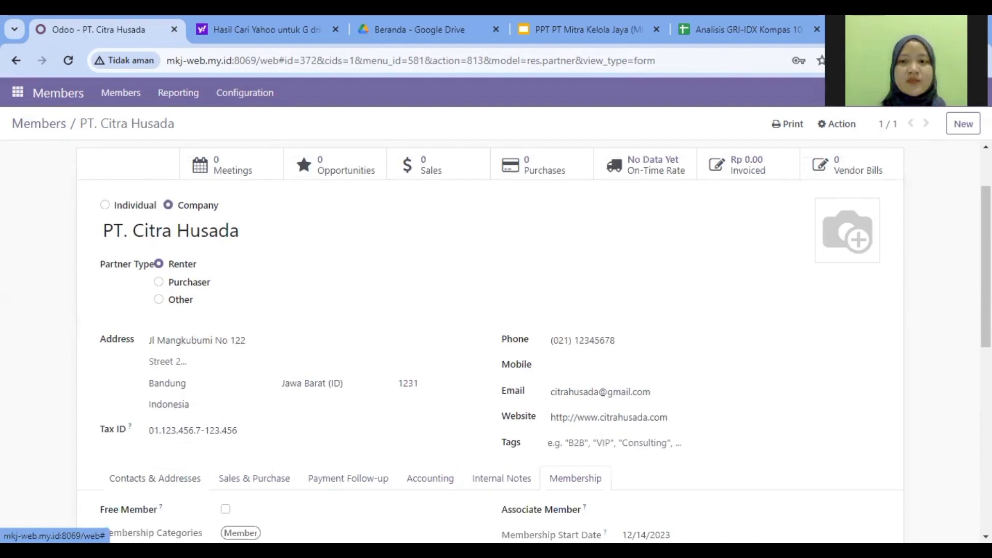
{"action": "scroll", "coordinate": [575, 478], "scroll_direction": "down", "scroll_amount": 3}
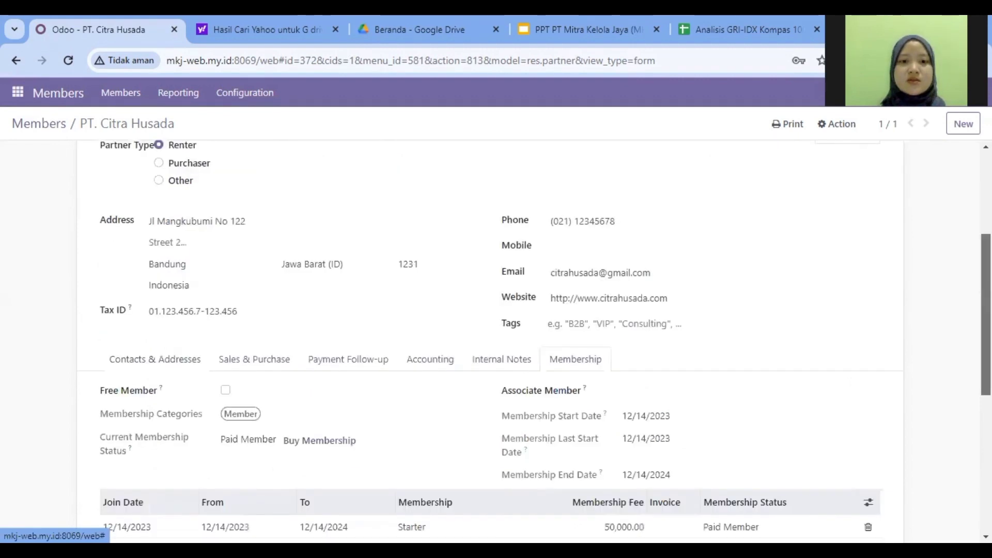
{"action": "left_click", "coordinate": [330, 422]}
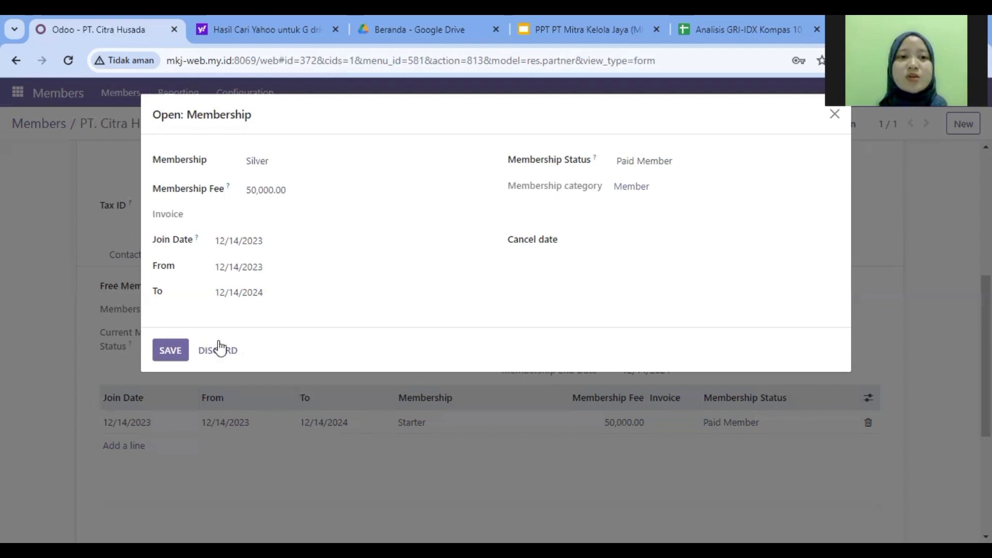
Step: Save the membership line with Silver as its membership
{"action": "left_click", "coordinate": [176, 352]}
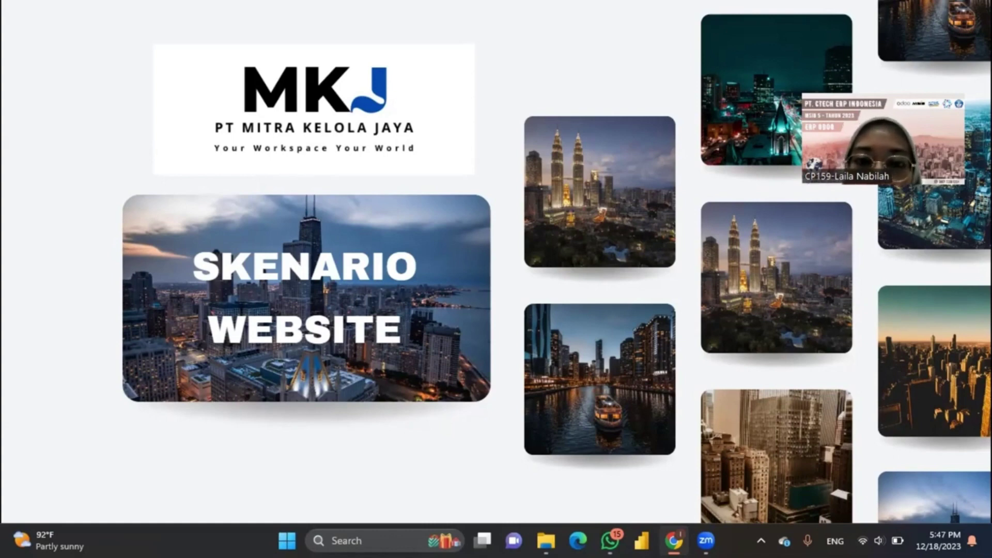
Step: Advance the slideshow to the MODUL WEBSITE slide
{"action": "key", "text": "Right"}
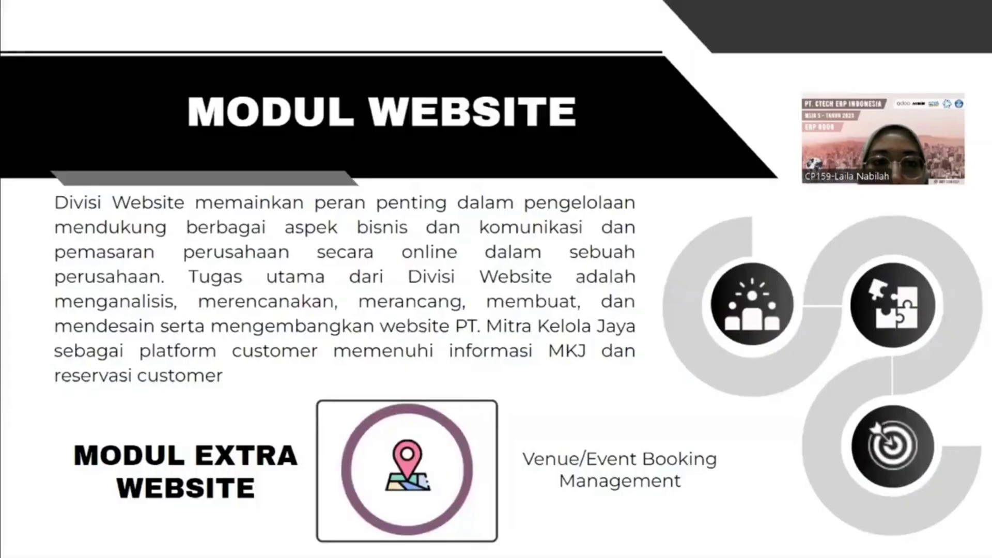
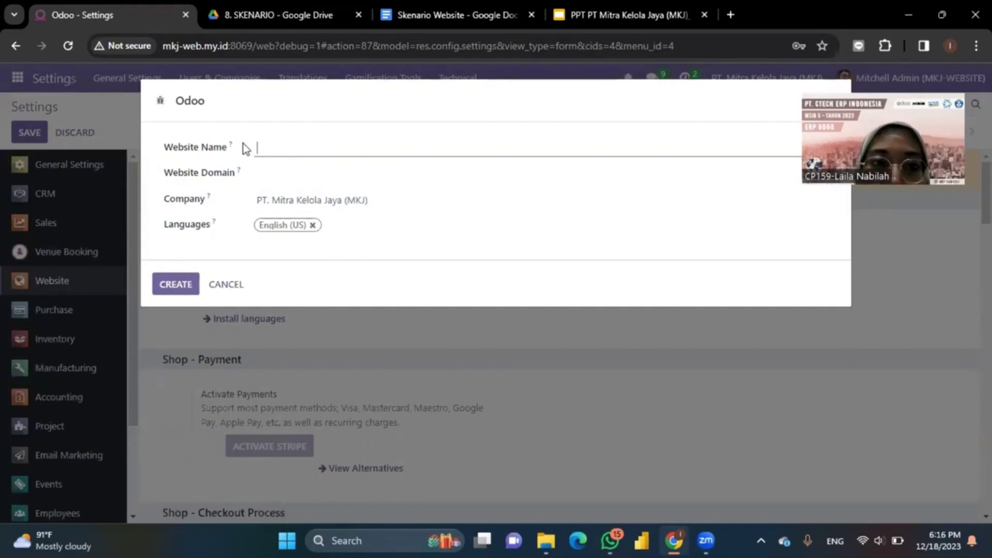
Step: Enter website name 'PT Mitra Kelola Jaya' with company PT. Mitra Kelola Jaya (MKJ), then cancel the form
{"action": "key", "text": "Caps_Lock"}
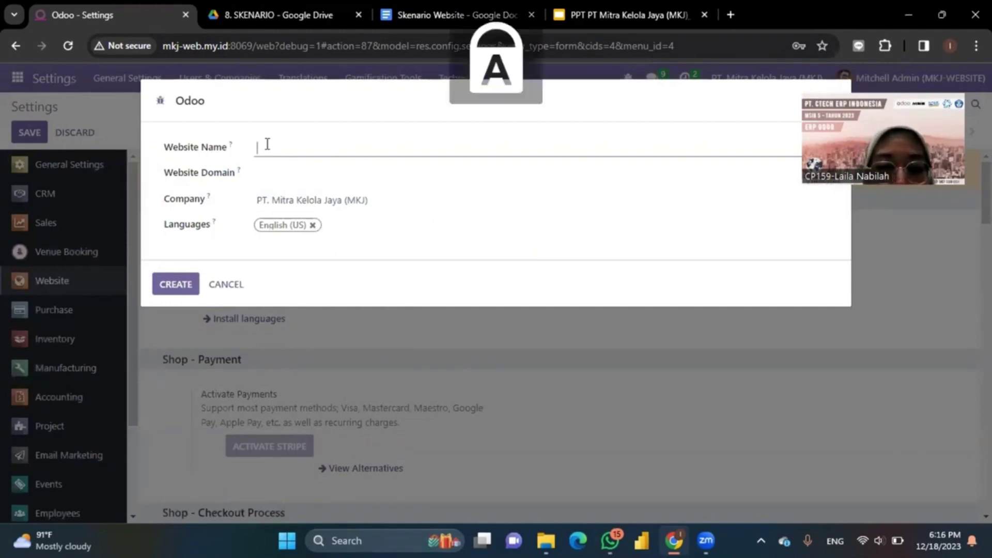
{"action": "type", "text": "M"}
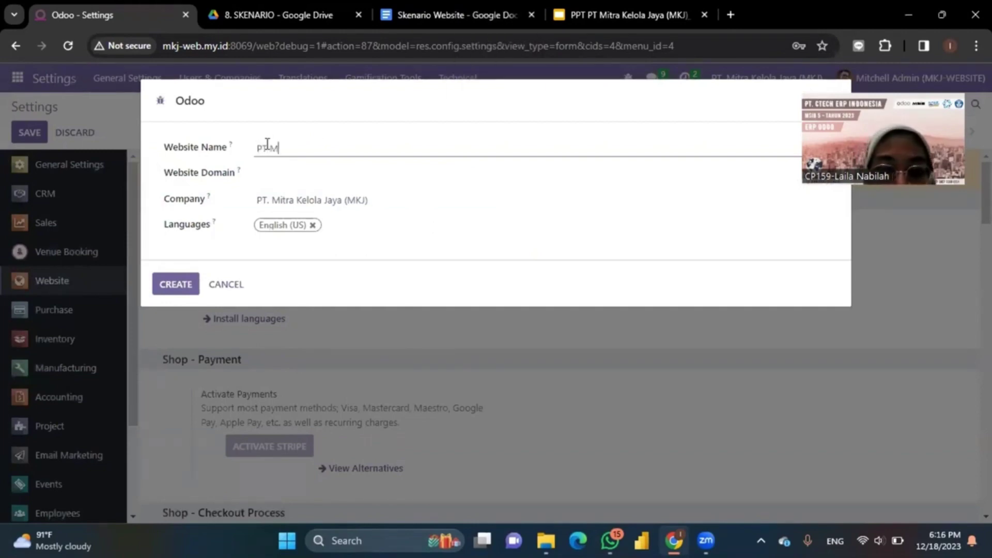
{"action": "key", "text": "Caps_Lock"}
{"action": "type", "text": "itra Kelola"}
{"action": "key", "text": "Caps_Lock"}
{"action": "type", "text": "J"}
{"action": "key", "text": "Caps_Lock"}
{"action": "type", "text": "aya"}
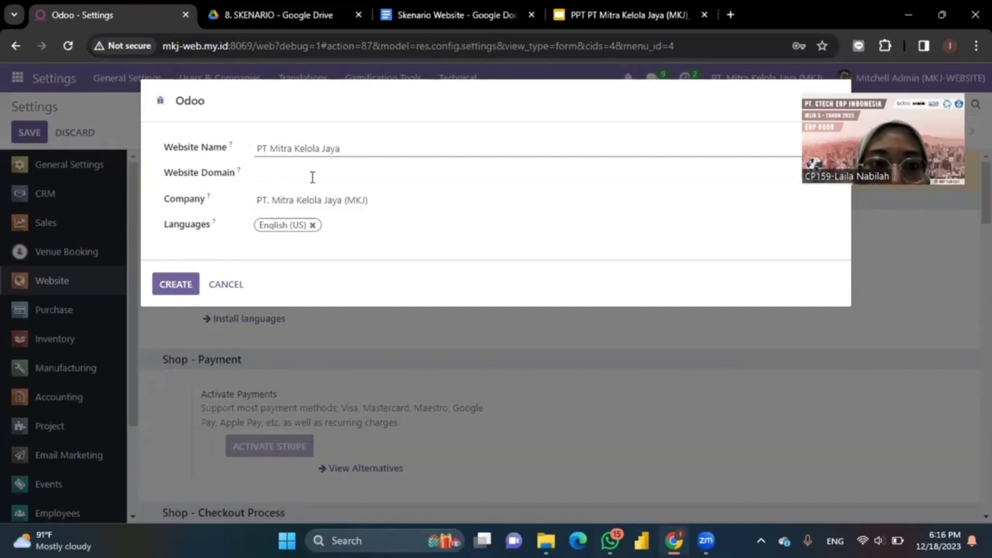
{"action": "left_click", "coordinate": [377, 201]}
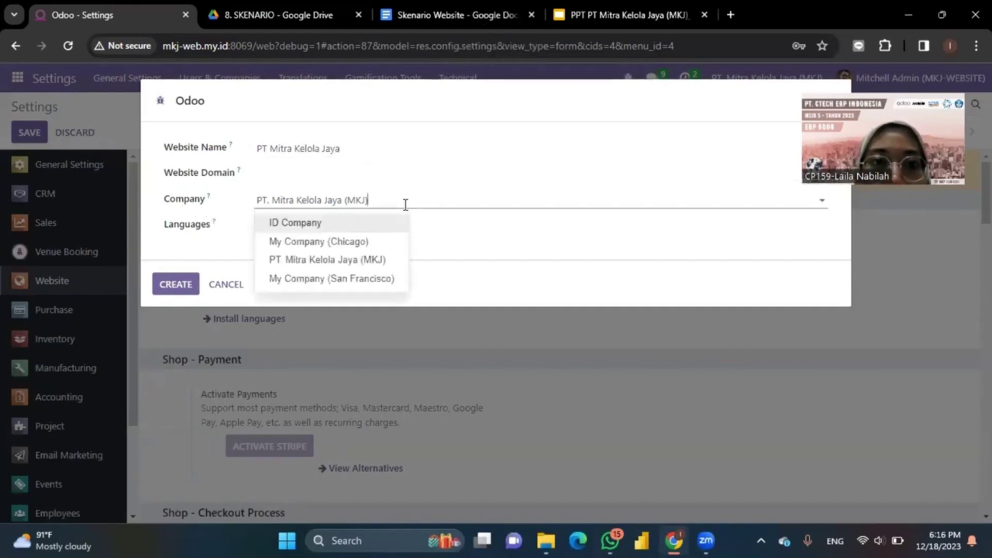
{"action": "left_click", "coordinate": [357, 265]}
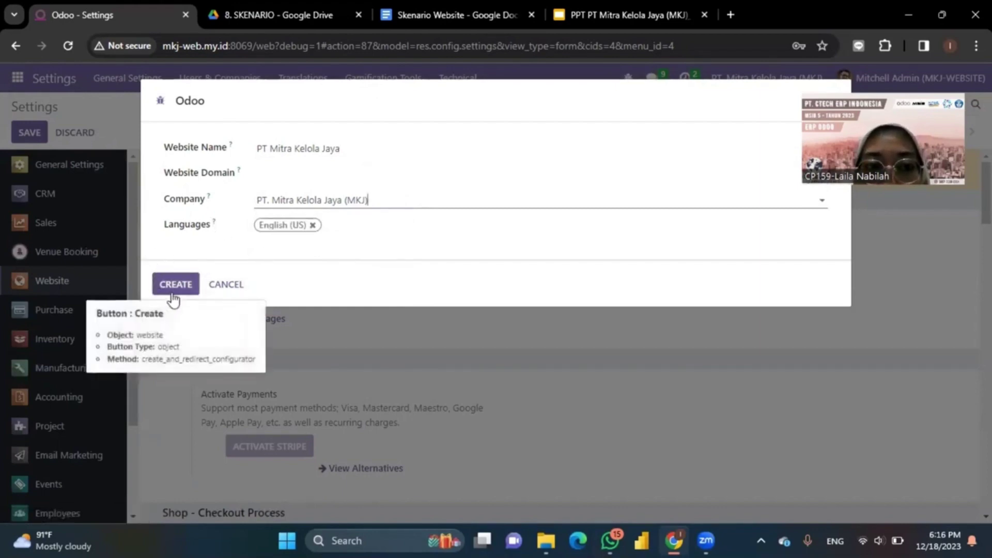
{"action": "left_click", "coordinate": [228, 286]}
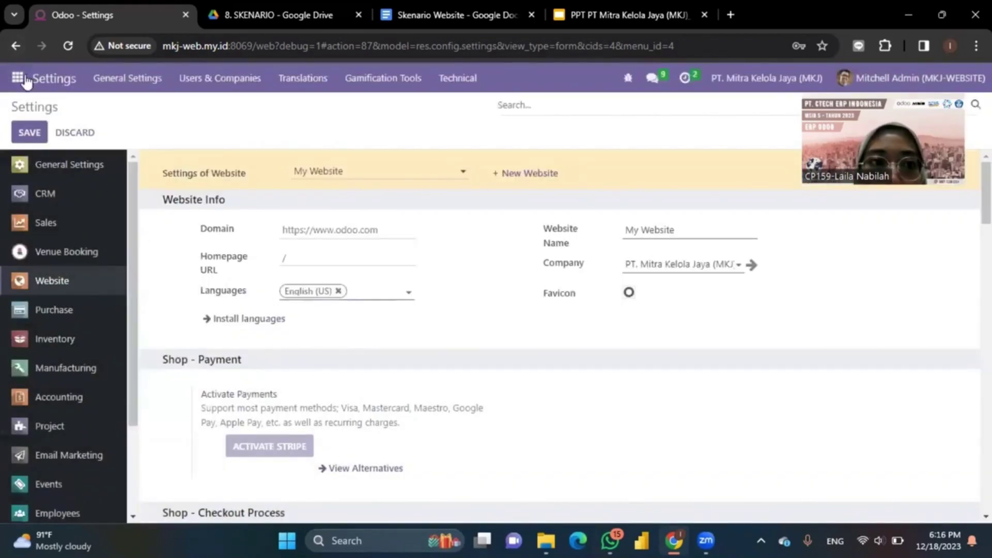
Step: Open the Website app and put the homepage into edit mode
{"action": "left_click", "coordinate": [22, 79]}
{"action": "scroll", "coordinate": [49, 320], "scroll_direction": "down", "scroll_amount": 3}
{"action": "scroll", "coordinate": [49, 320], "scroll_direction": "up", "scroll_amount": 3}
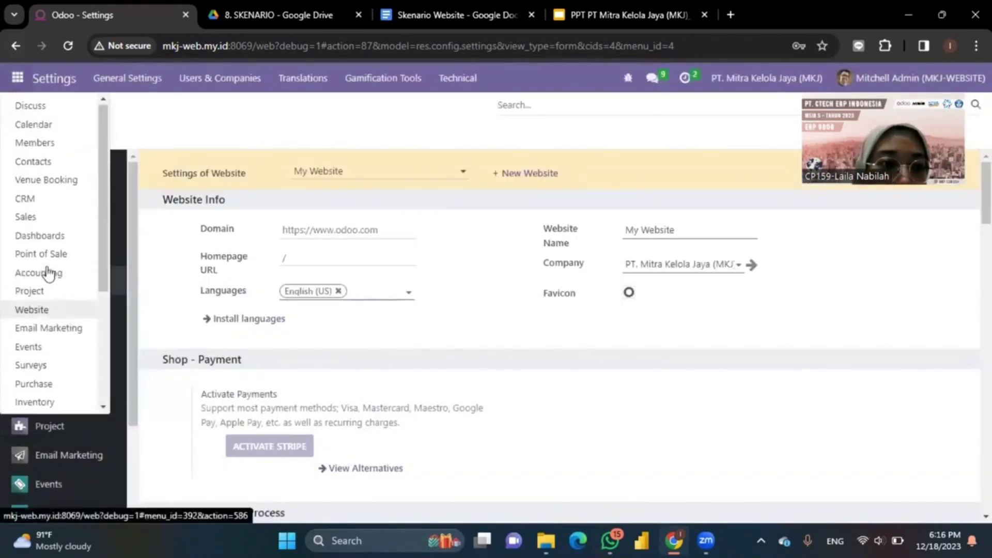
{"action": "left_click", "coordinate": [31, 309]}
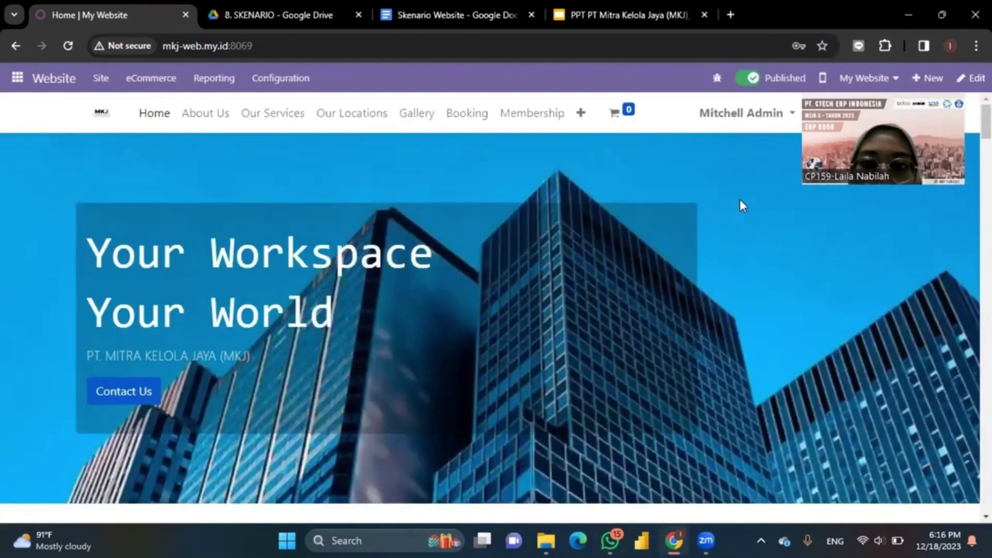
{"action": "left_click", "coordinate": [972, 78]}
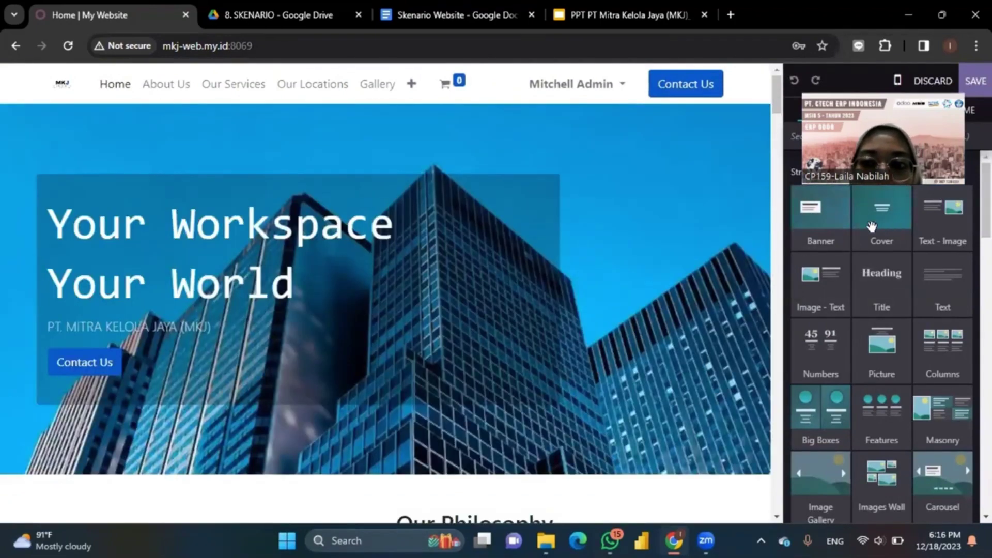
Step: Drop a Banner block onto the homepage and select the hero section to show its background options
{"action": "left_click", "coordinate": [459, 257]}
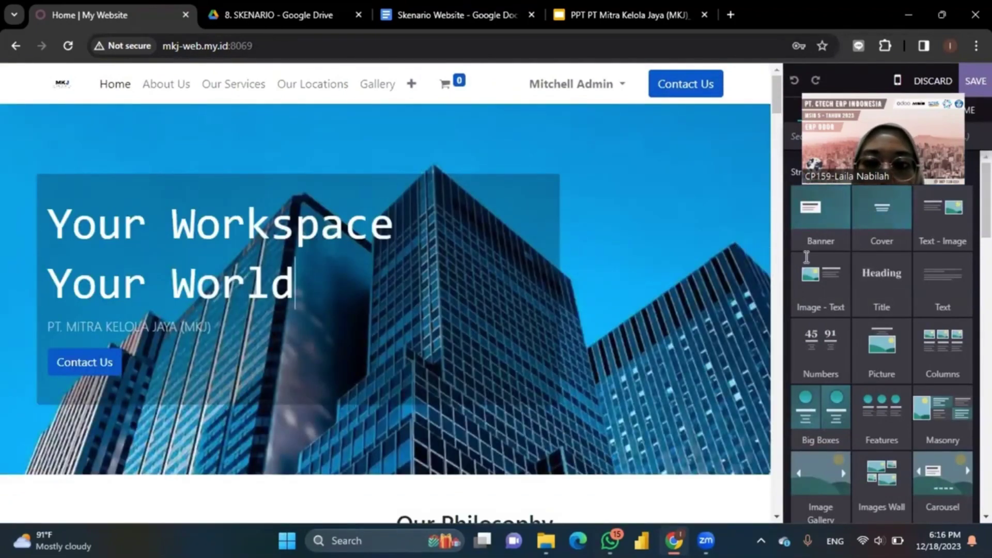
{"action": "left_click_drag", "start_coordinate": [824, 225], "coordinate": [458, 370]}
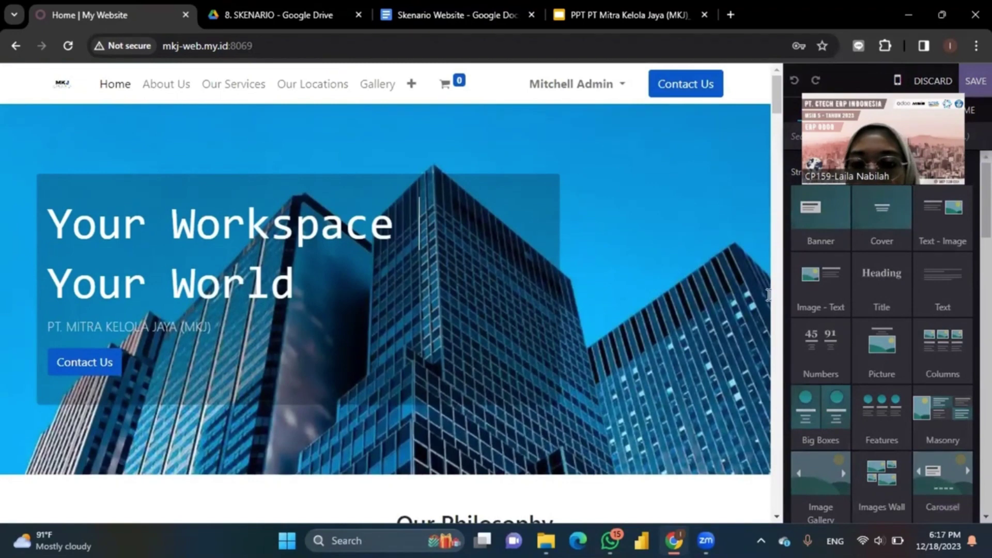
{"action": "left_click", "coordinate": [712, 269]}
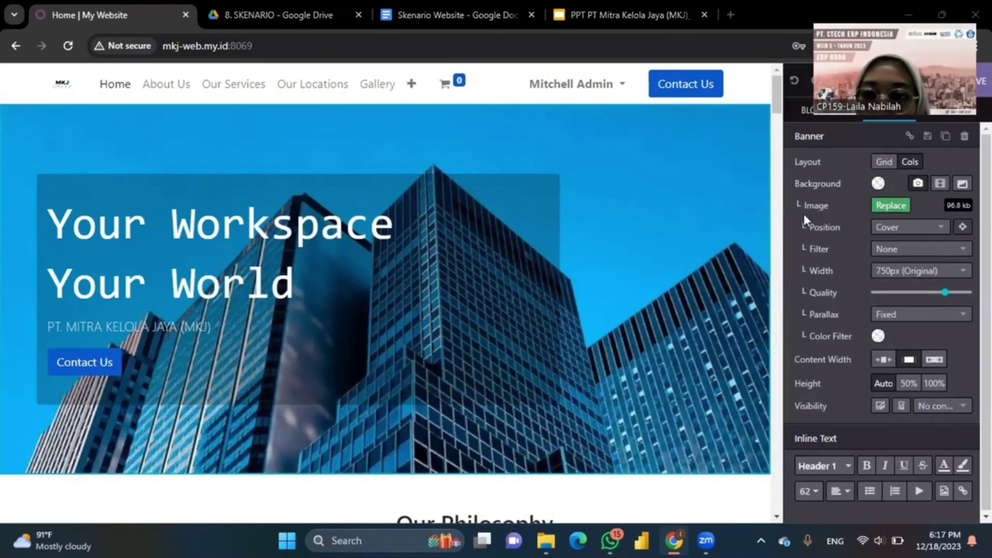
Step: Set the banner background to the meeting-room photo with the glowing network display wall, loading more media images
{"action": "left_click", "coordinate": [898, 208]}
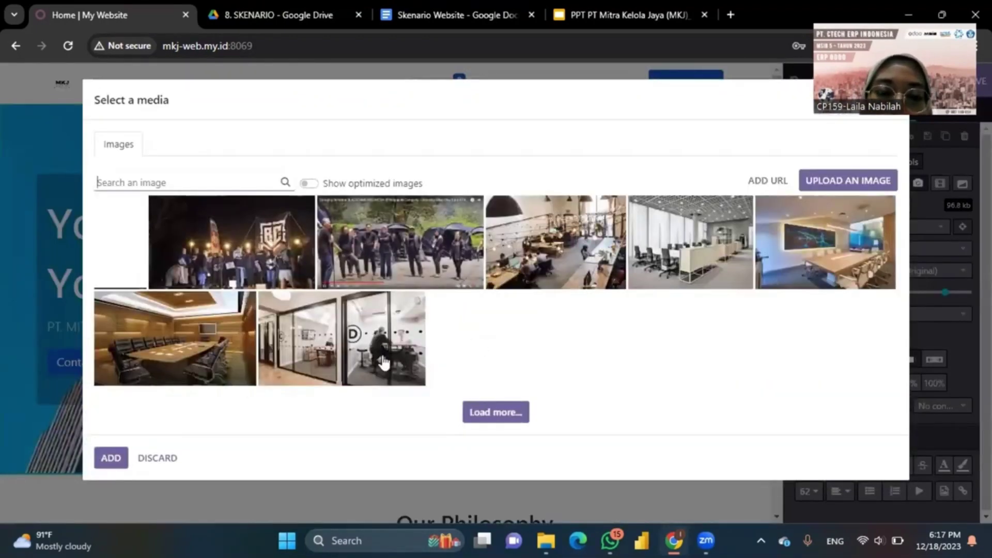
{"action": "left_click", "coordinate": [514, 417]}
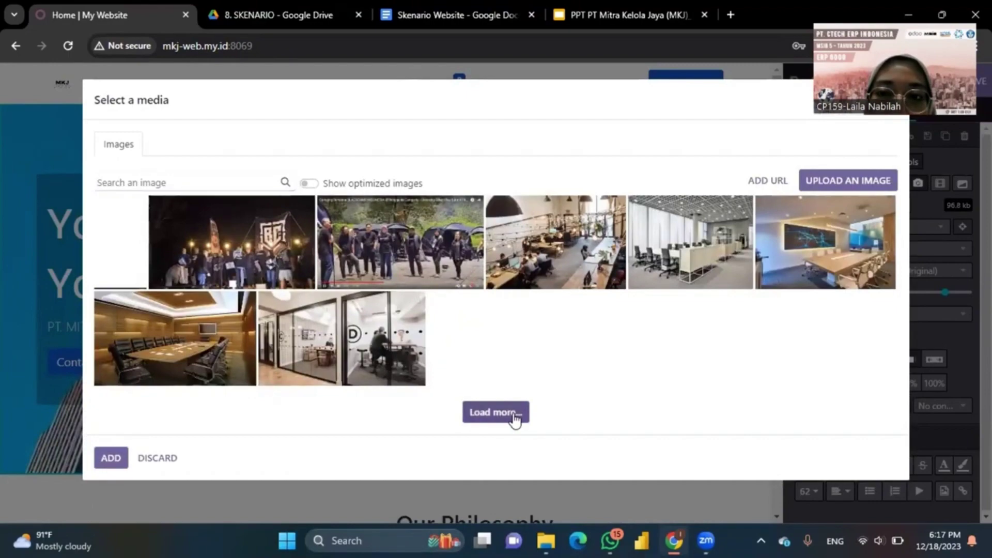
{"action": "scroll", "coordinate": [343, 377], "scroll_direction": "down", "scroll_amount": 2}
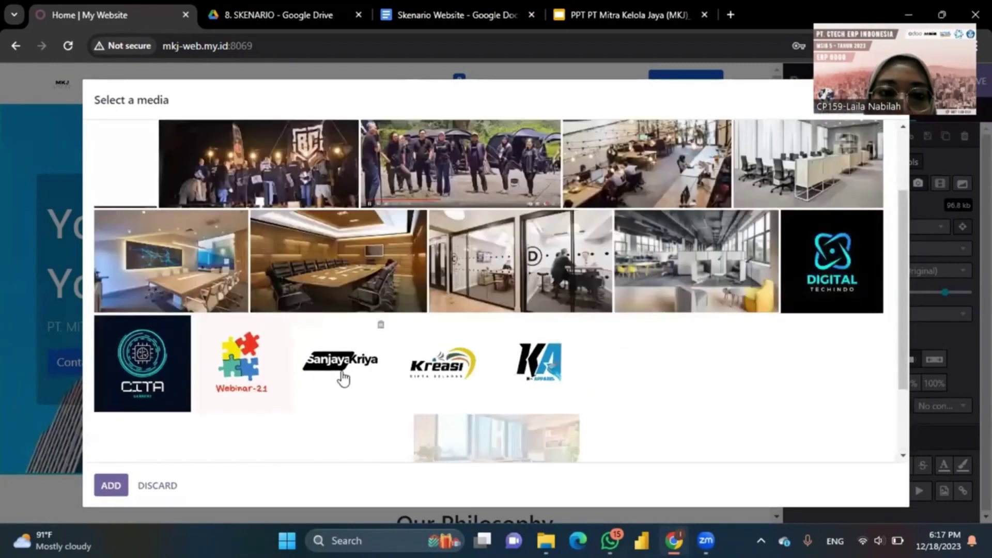
{"action": "scroll", "coordinate": [343, 379], "scroll_direction": "down", "scroll_amount": 2}
{"action": "scroll", "coordinate": [571, 321], "scroll_direction": "up", "scroll_amount": 4}
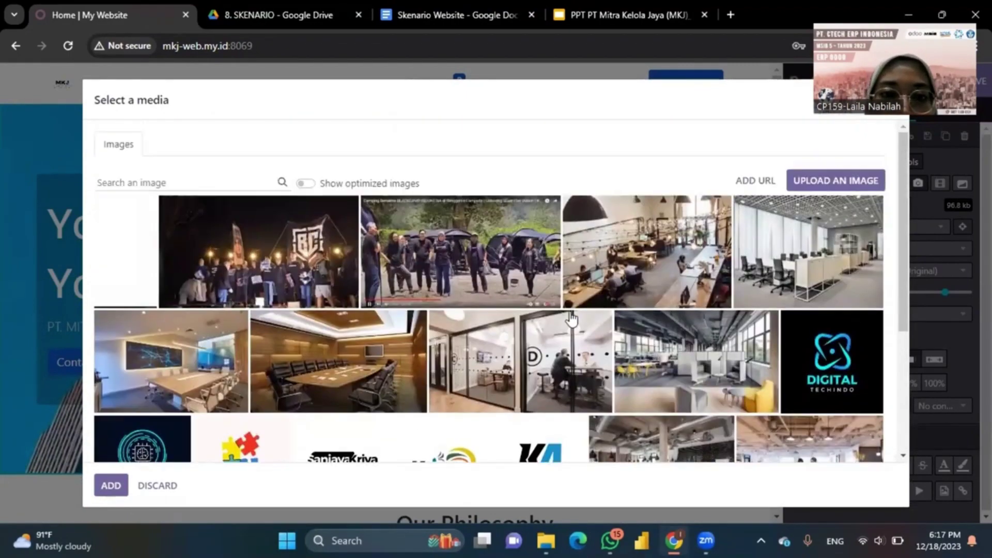
{"action": "scroll", "coordinate": [571, 321], "scroll_direction": "down", "scroll_amount": 4}
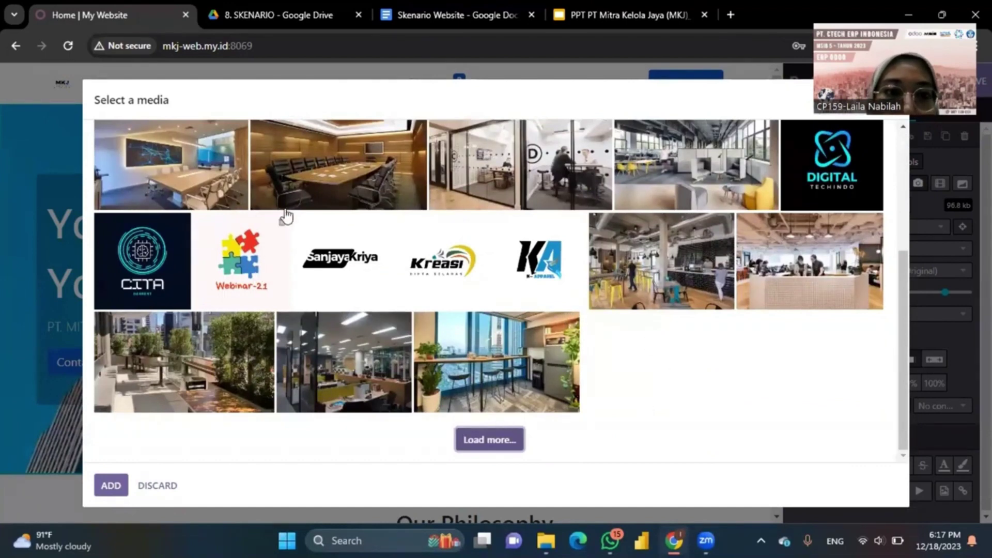
{"action": "left_click", "coordinate": [210, 183]}
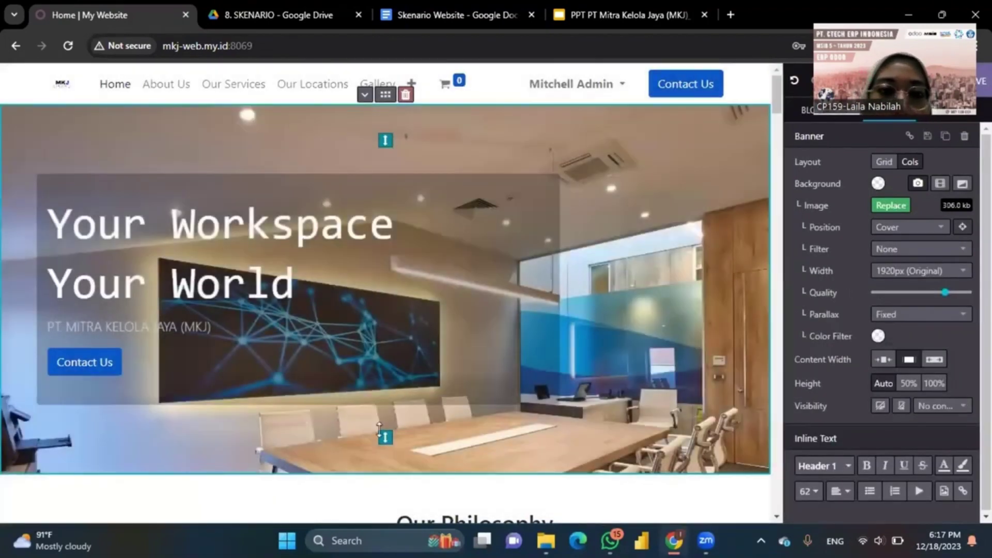
Step: Review the Outdoor Area, Centre Office, Pantry, Testimonial and Our References sections, then save the homepage
{"action": "scroll", "coordinate": [539, 329], "scroll_direction": "down", "scroll_amount": 7}
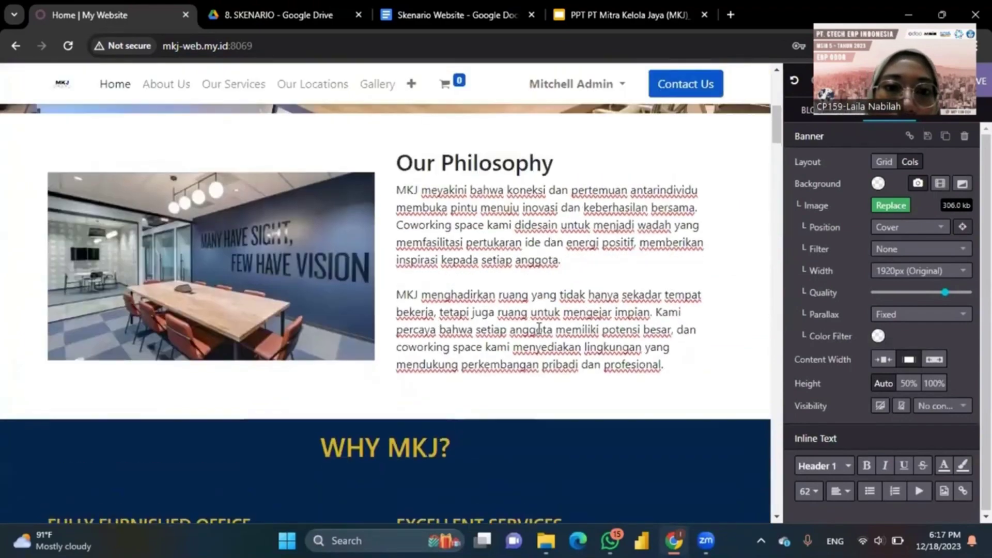
{"action": "scroll", "coordinate": [481, 297], "scroll_direction": "up", "scroll_amount": 2}
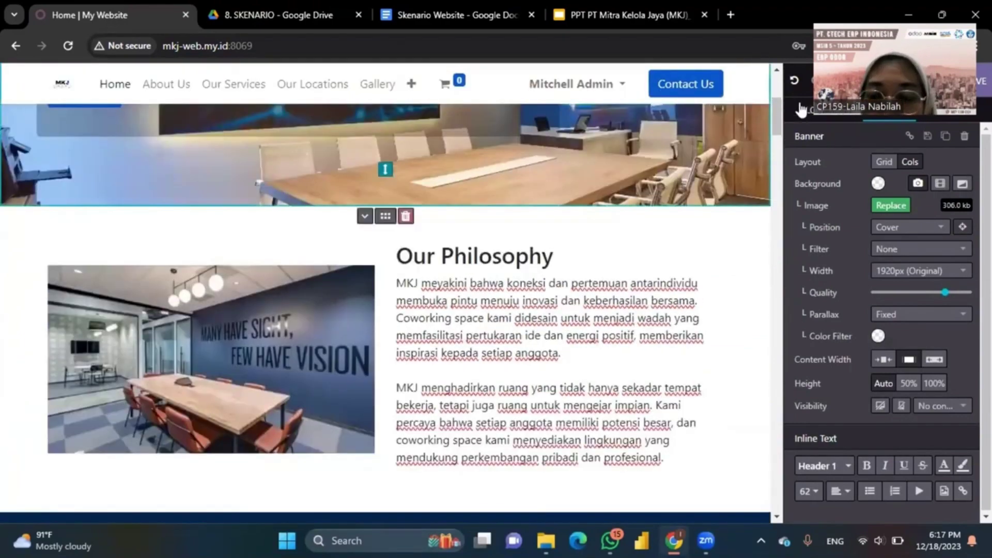
{"action": "left_click", "coordinate": [802, 109]}
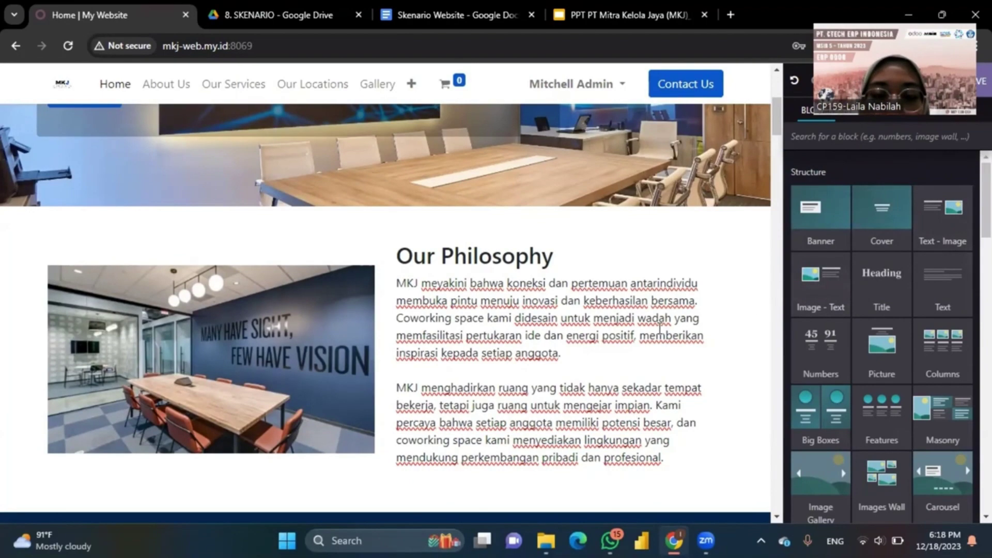
{"action": "scroll", "coordinate": [659, 328], "scroll_direction": "down", "scroll_amount": 6}
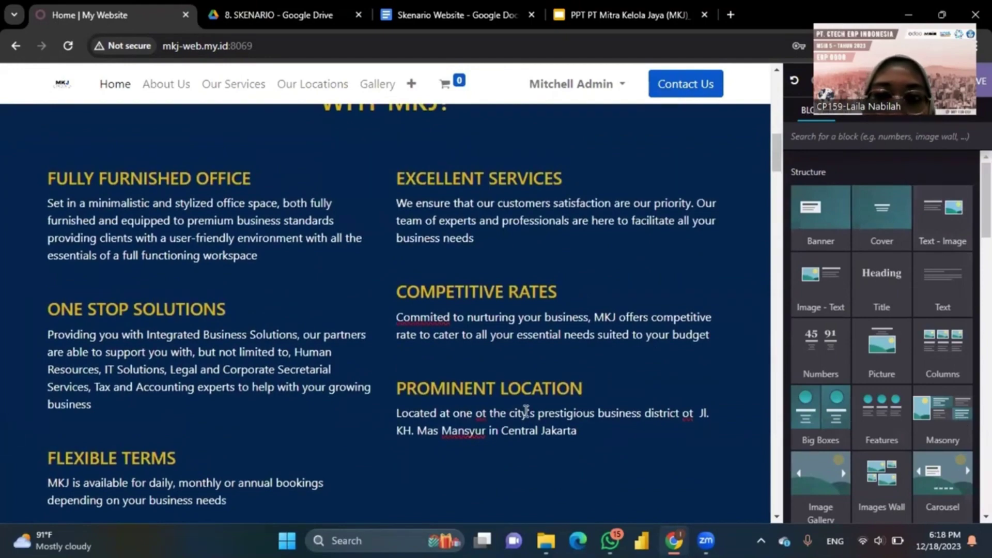
{"action": "scroll", "coordinate": [526, 412], "scroll_direction": "down", "scroll_amount": 10}
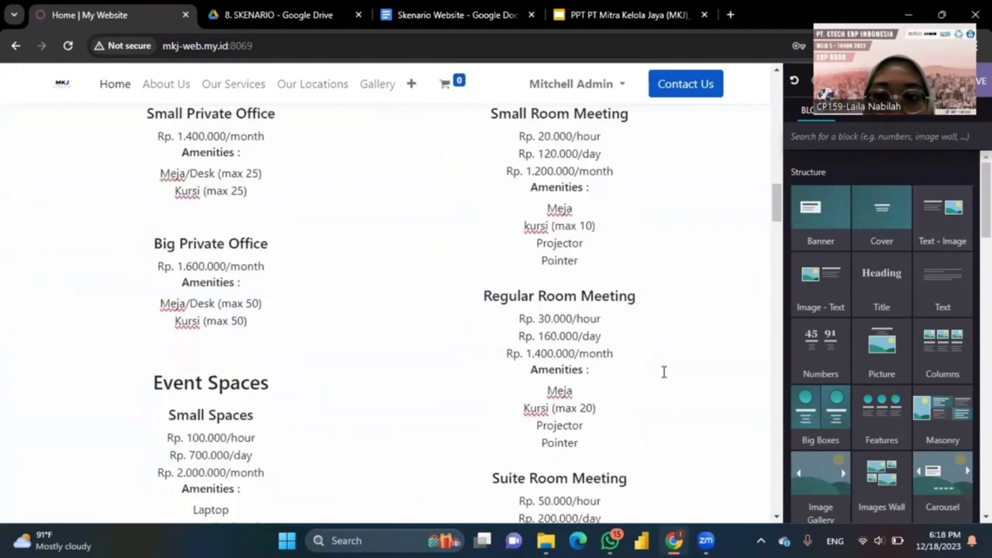
{"action": "scroll", "coordinate": [925, 400], "scroll_direction": "down", "scroll_amount": 4}
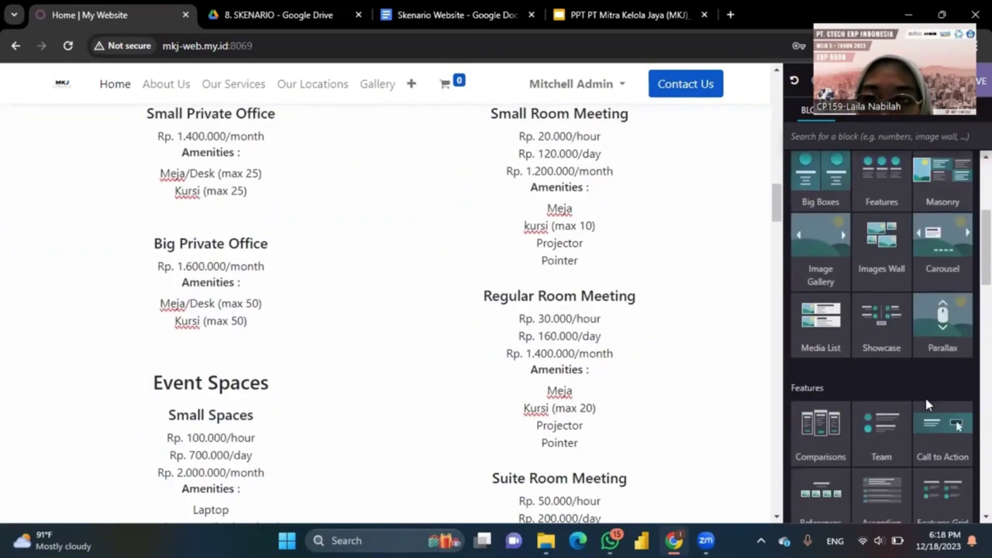
{"action": "scroll", "coordinate": [925, 396], "scroll_direction": "down", "scroll_amount": 3}
{"action": "scroll", "coordinate": [616, 385], "scroll_direction": "up", "scroll_amount": 10}
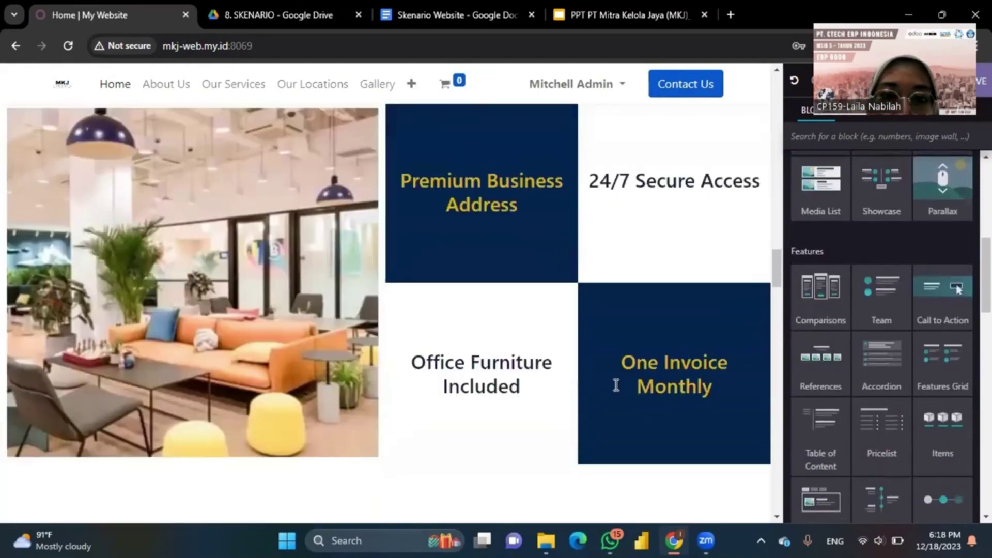
{"action": "scroll", "coordinate": [616, 385], "scroll_direction": "down", "scroll_amount": 14}
{"action": "scroll", "coordinate": [616, 385], "scroll_direction": "down", "scroll_amount": 15}
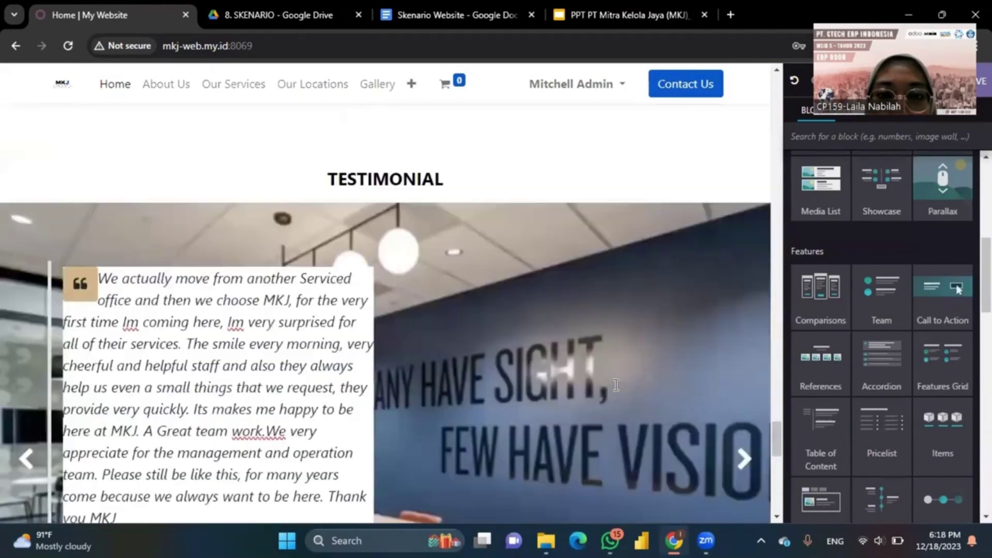
{"action": "scroll", "coordinate": [616, 385], "scroll_direction": "up", "scroll_amount": 1}
{"action": "scroll", "coordinate": [614, 237], "scroll_direction": "down", "scroll_amount": 3}
{"action": "scroll", "coordinate": [528, 186], "scroll_direction": "up", "scroll_amount": 3}
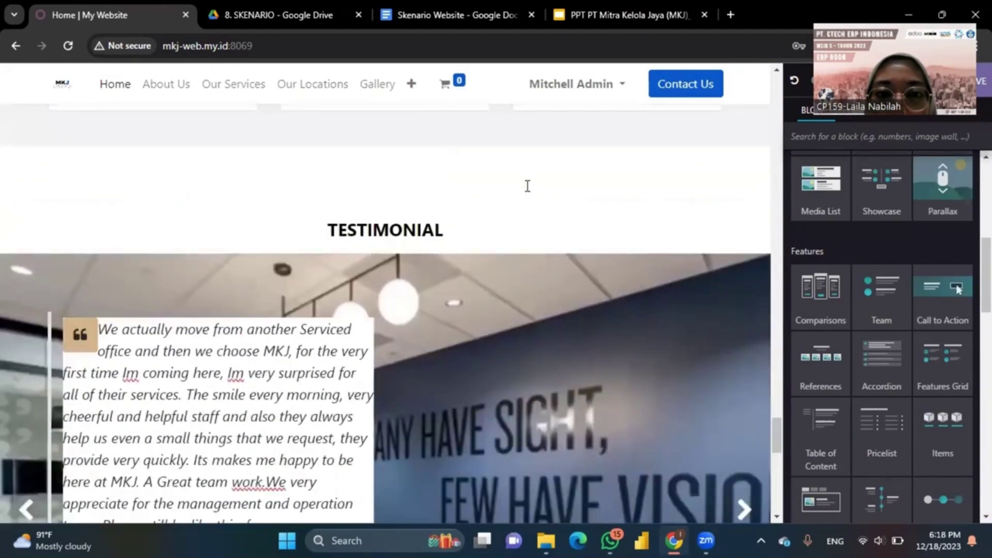
{"action": "scroll", "coordinate": [378, 280], "scroll_direction": "down", "scroll_amount": 8}
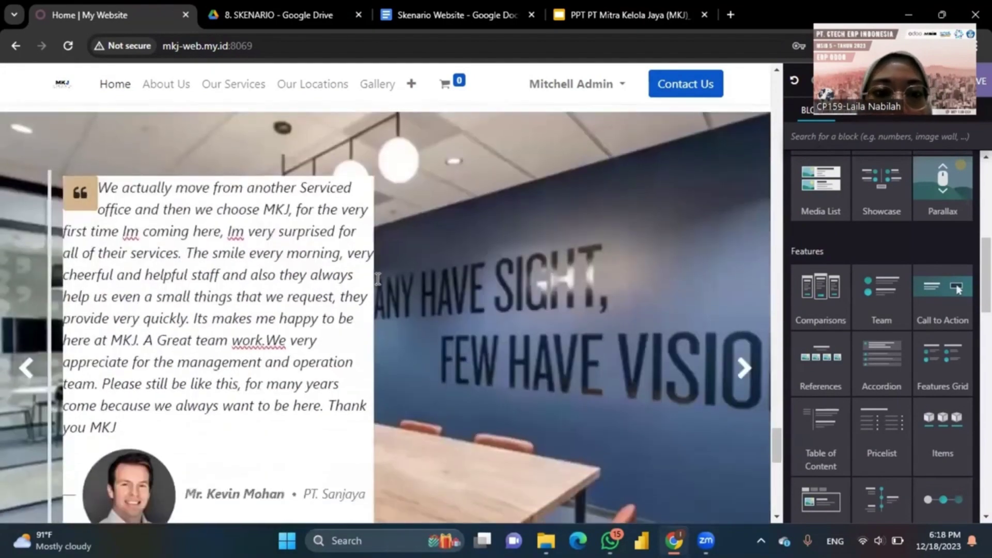
{"action": "scroll", "coordinate": [378, 279], "scroll_direction": "up", "scroll_amount": 3}
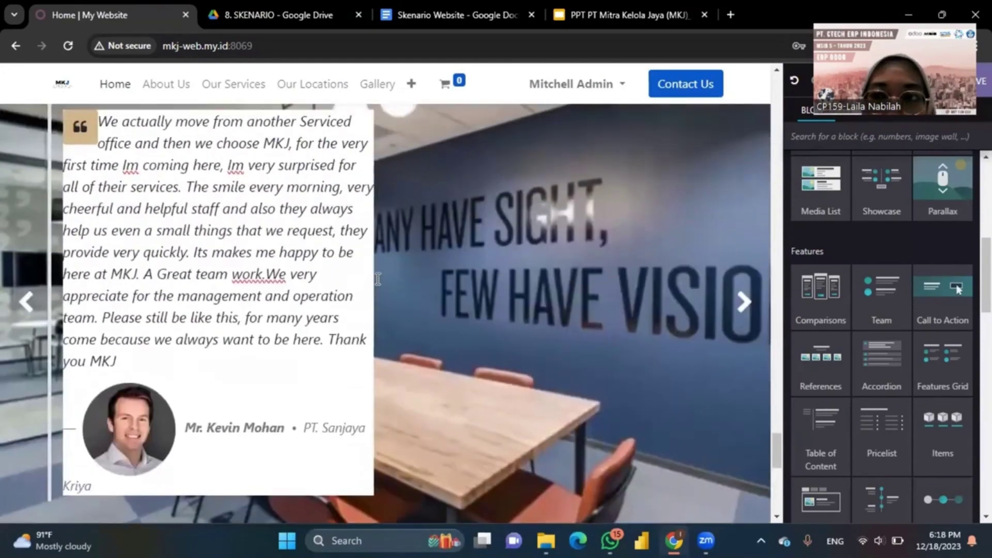
{"action": "scroll", "coordinate": [381, 313], "scroll_direction": "up", "scroll_amount": 1}
{"action": "scroll", "coordinate": [381, 313], "scroll_direction": "down", "scroll_amount": 1}
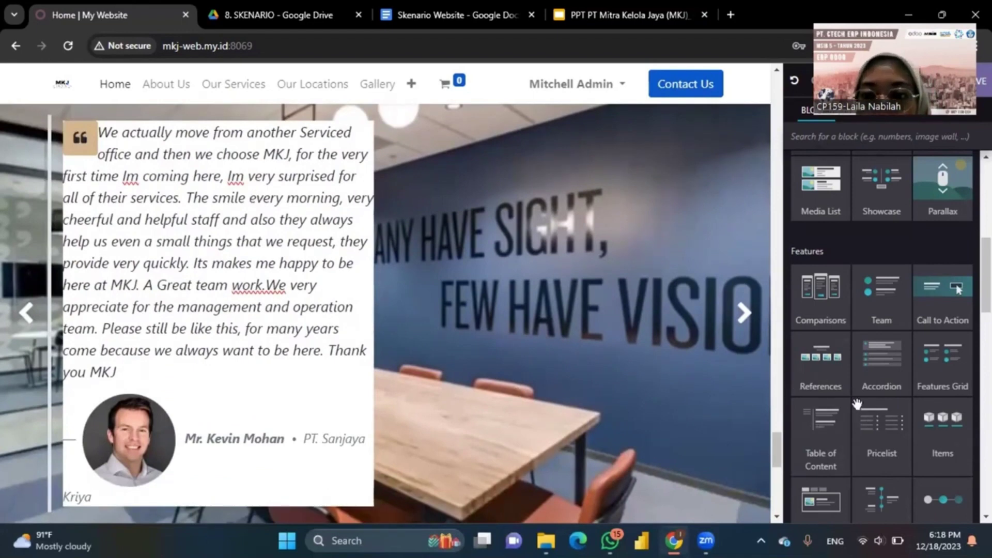
{"action": "scroll", "coordinate": [857, 405], "scroll_direction": "down", "scroll_amount": 6}
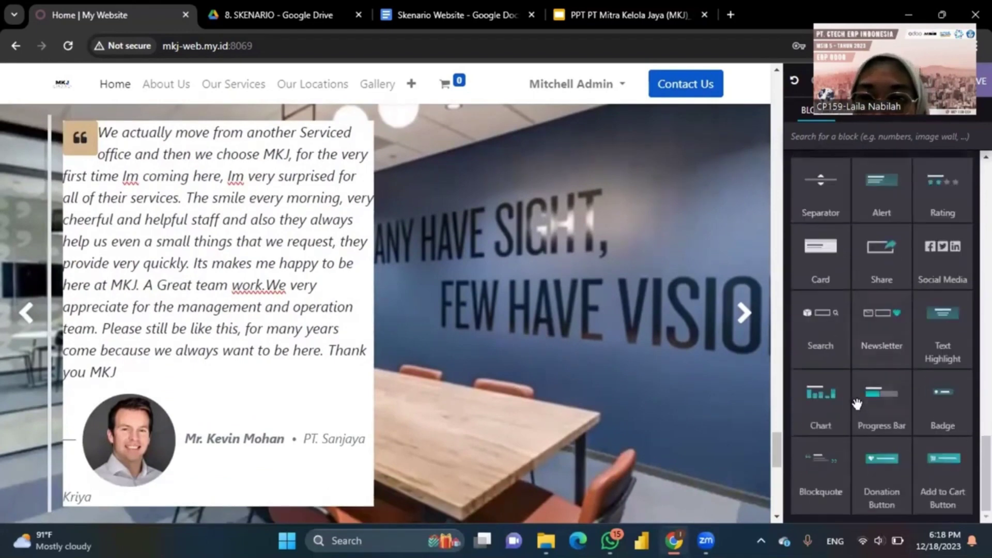
{"action": "scroll", "coordinate": [857, 405], "scroll_direction": "up", "scroll_amount": 5}
{"action": "scroll", "coordinate": [857, 405], "scroll_direction": "up", "scroll_amount": 2}
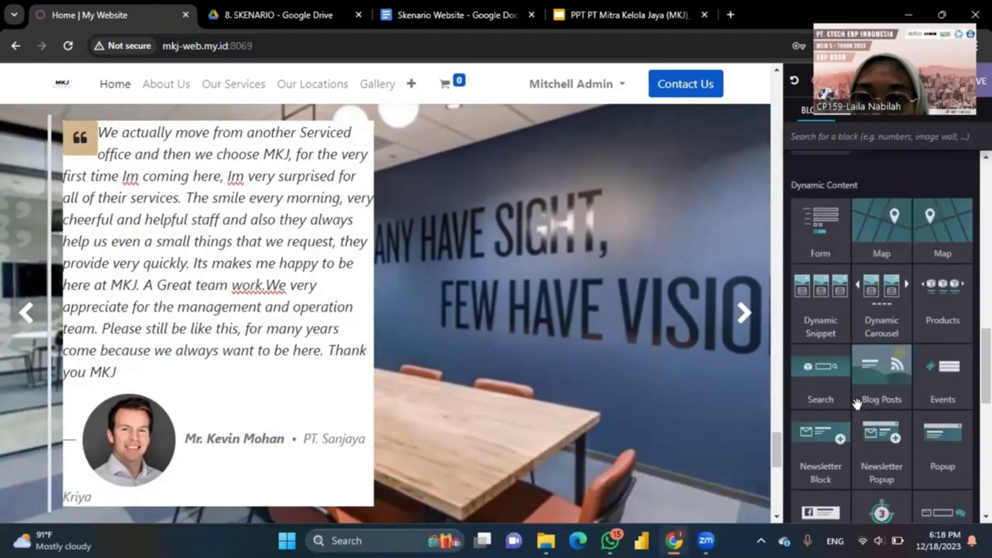
{"action": "scroll", "coordinate": [898, 465], "scroll_direction": "down", "scroll_amount": 5}
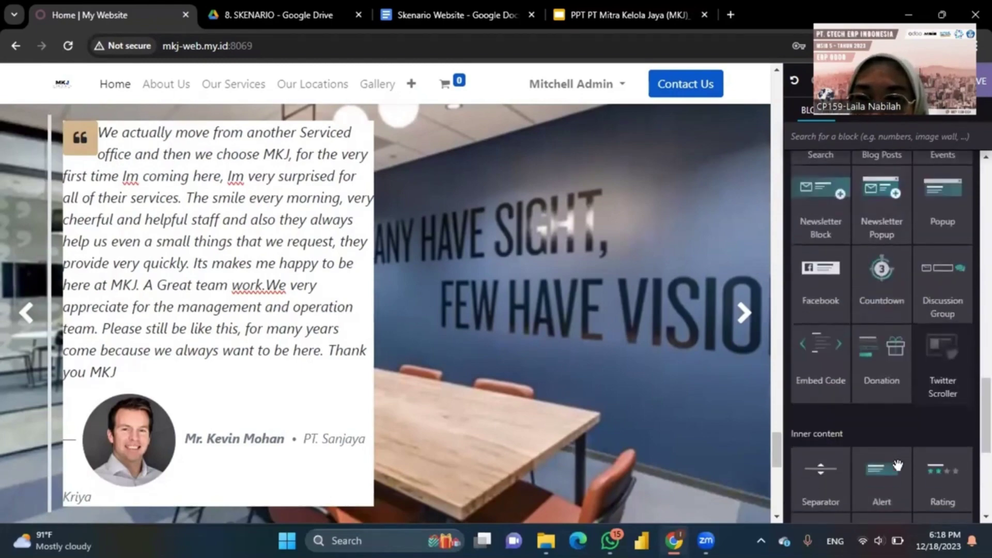
{"action": "scroll", "coordinate": [830, 305], "scroll_direction": "up", "scroll_amount": 6}
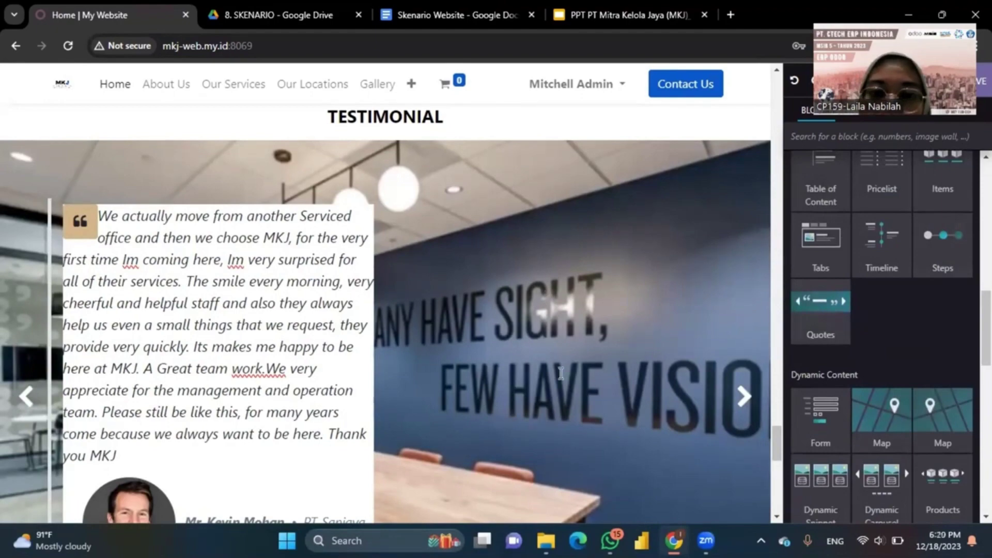
{"action": "scroll", "coordinate": [262, 255], "scroll_direction": "down", "scroll_amount": 2}
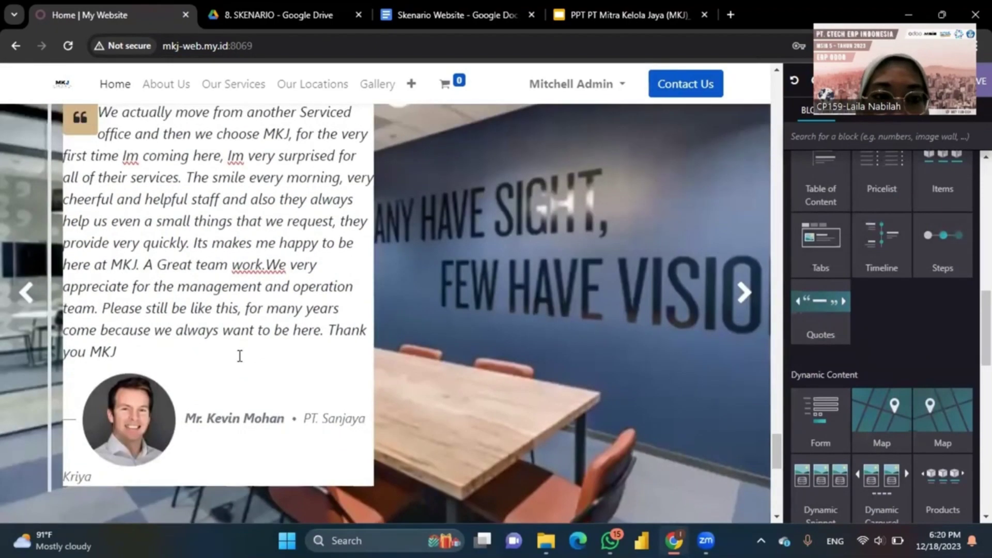
{"action": "scroll", "coordinate": [239, 355], "scroll_direction": "down", "scroll_amount": 2}
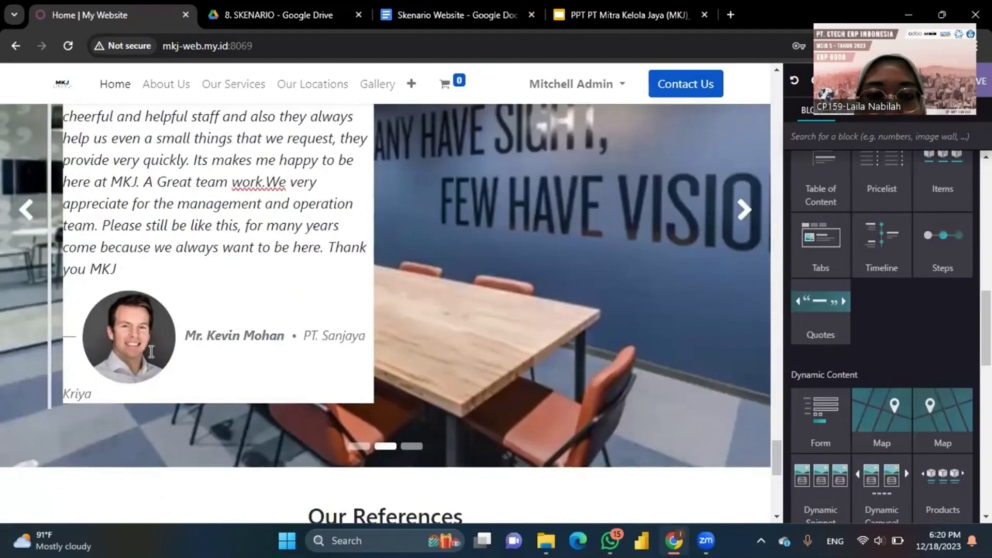
{"action": "scroll", "coordinate": [249, 378], "scroll_direction": "down", "scroll_amount": 9}
{"action": "scroll", "coordinate": [259, 372], "scroll_direction": "up", "scroll_amount": 3}
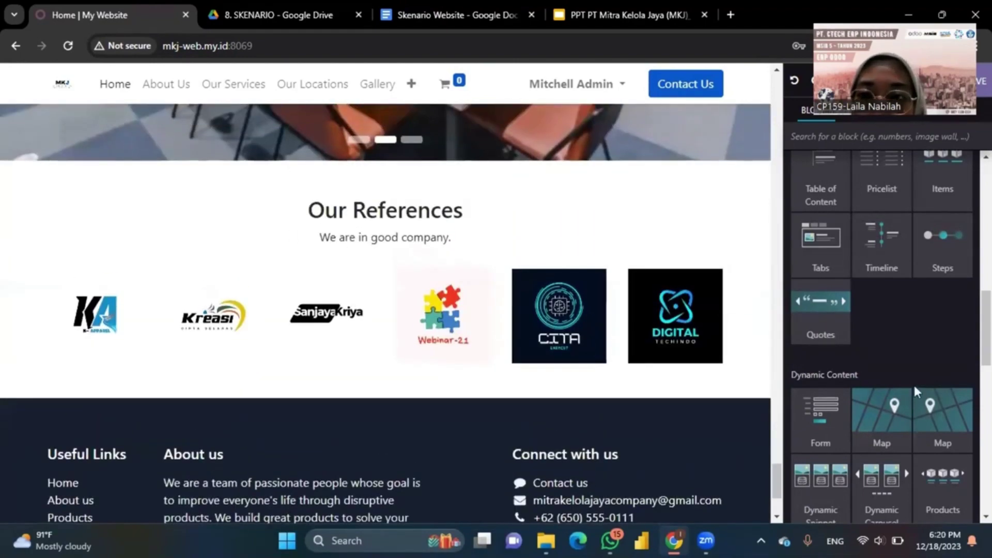
{"action": "scroll", "coordinate": [913, 382], "scroll_direction": "down", "scroll_amount": 5}
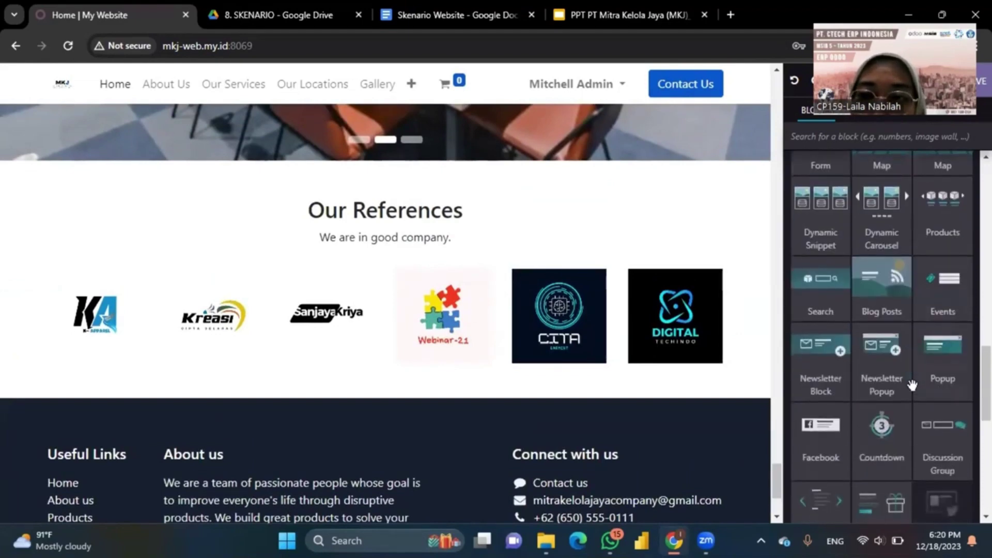
{"action": "scroll", "coordinate": [913, 385], "scroll_direction": "up", "scroll_amount": 1}
{"action": "scroll", "coordinate": [879, 362], "scroll_direction": "up", "scroll_amount": 6}
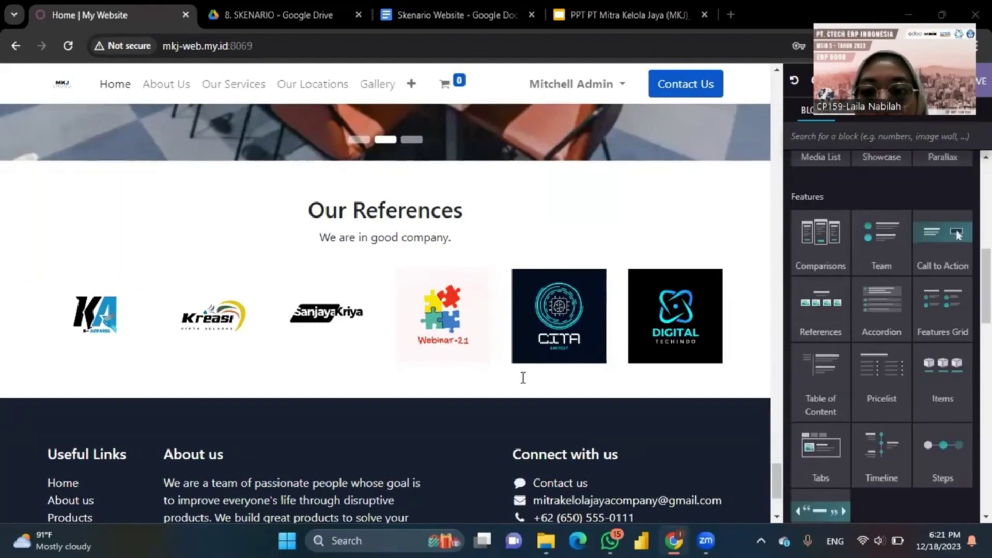
{"action": "scroll", "coordinate": [523, 378], "scroll_direction": "up", "scroll_amount": 10}
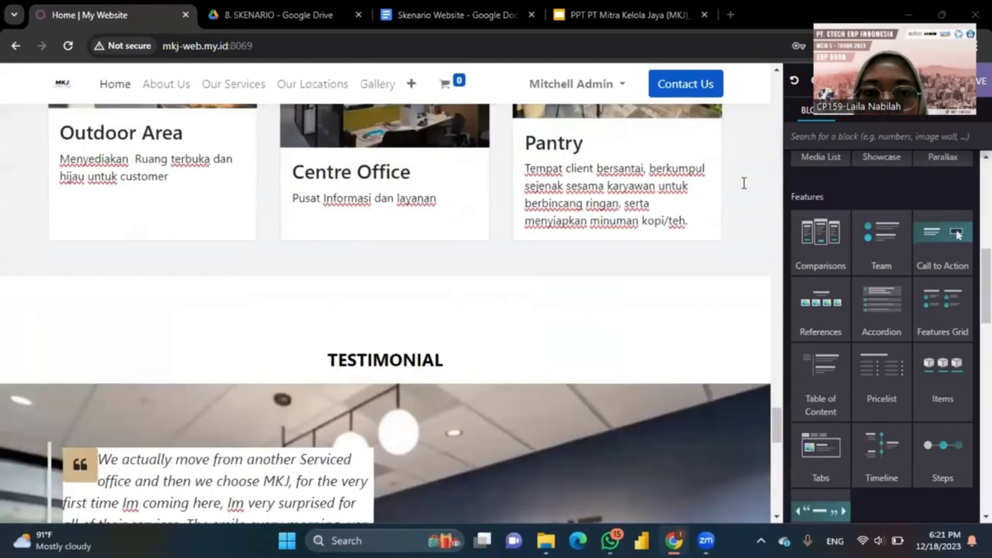
{"action": "scroll", "coordinate": [900, 156], "scroll_direction": "up", "scroll_amount": 1}
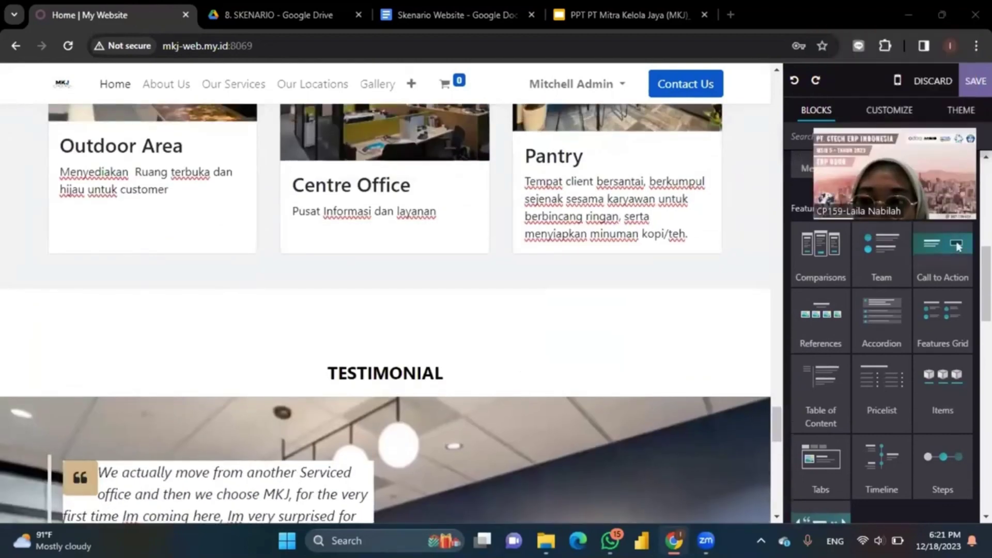
{"action": "left_click", "coordinate": [975, 81]}
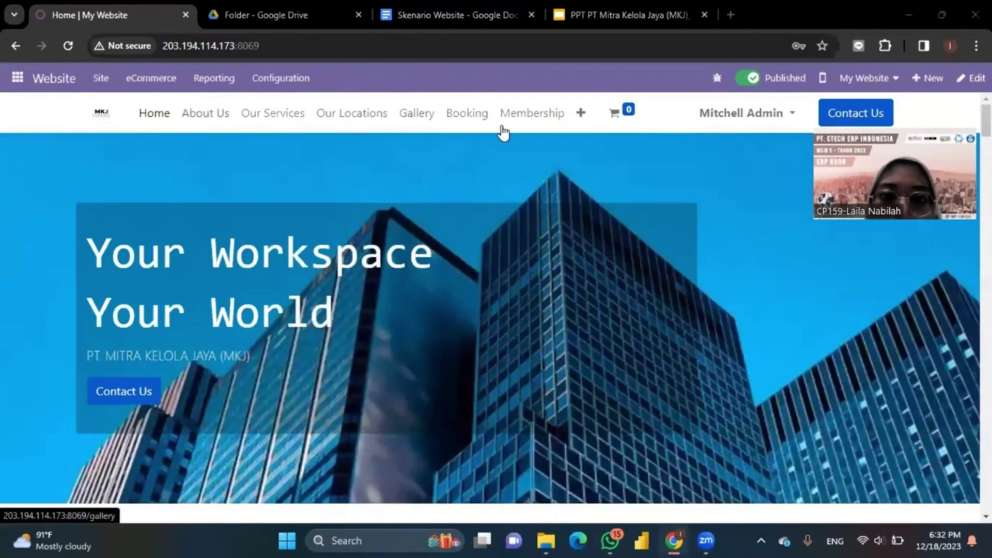
Step: Browse the website's About Us page
{"action": "left_click", "coordinate": [582, 115]}
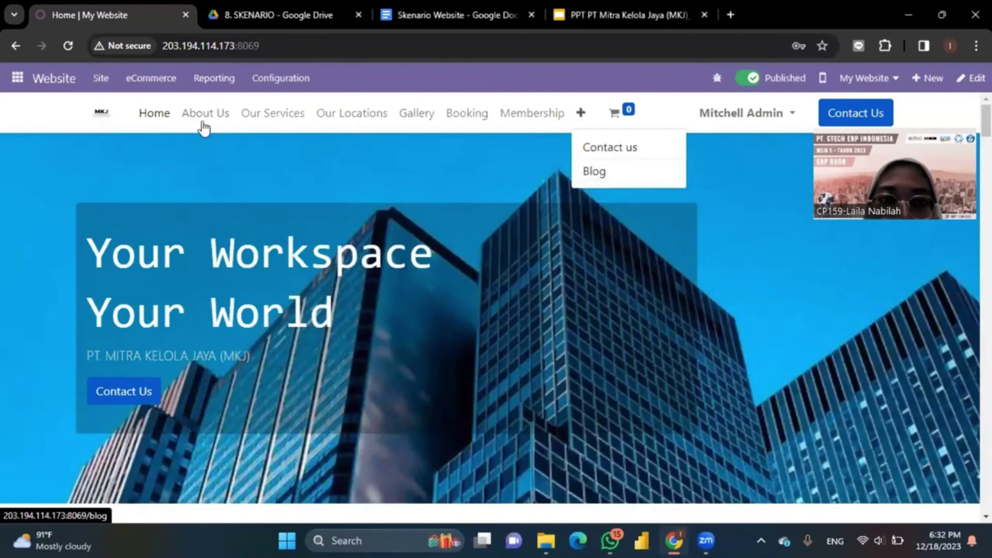
{"action": "left_click", "coordinate": [202, 117]}
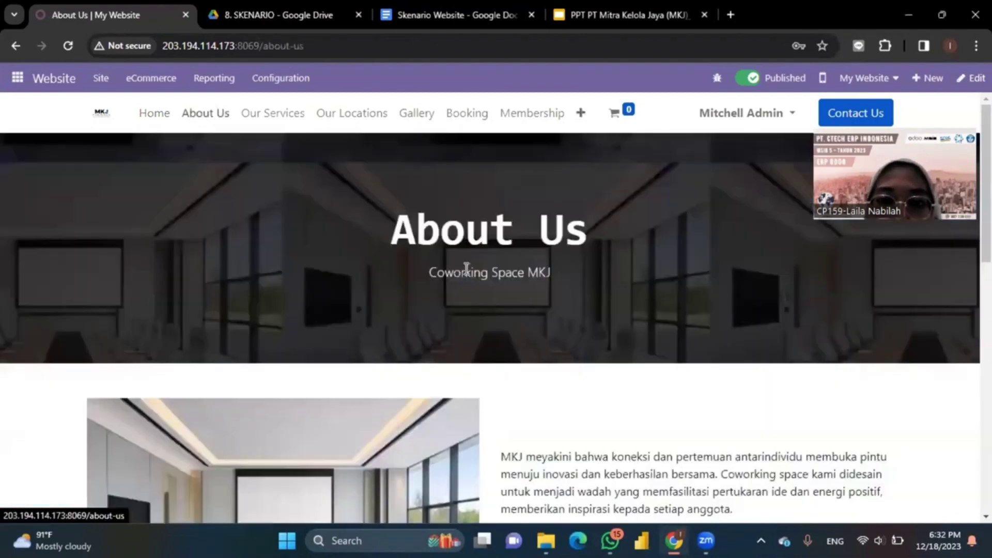
{"action": "scroll", "coordinate": [465, 272], "scroll_direction": "down", "scroll_amount": 4}
{"action": "scroll", "coordinate": [467, 274], "scroll_direction": "down", "scroll_amount": 5}
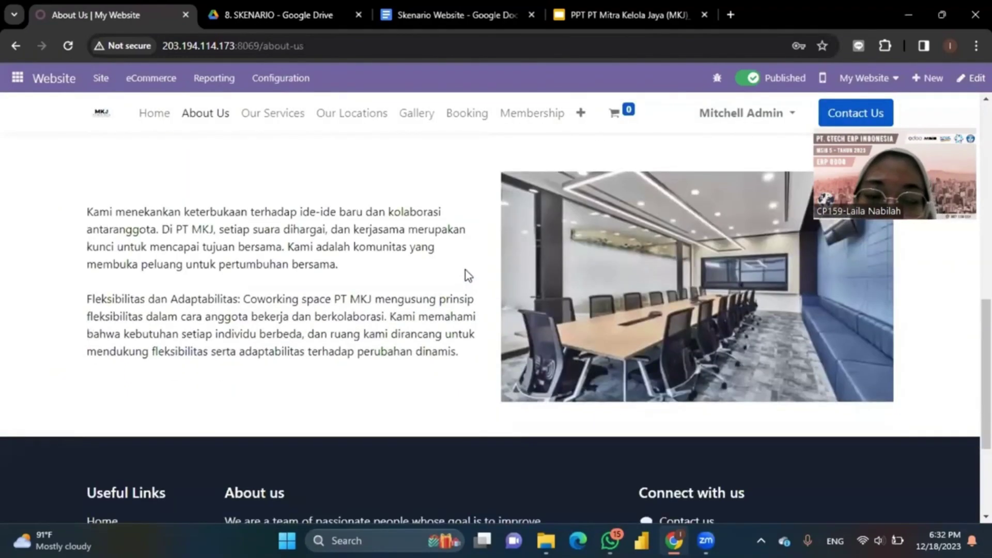
{"action": "scroll", "coordinate": [467, 274], "scroll_direction": "up", "scroll_amount": 2}
{"action": "scroll", "coordinate": [466, 271], "scroll_direction": "up", "scroll_amount": 6}
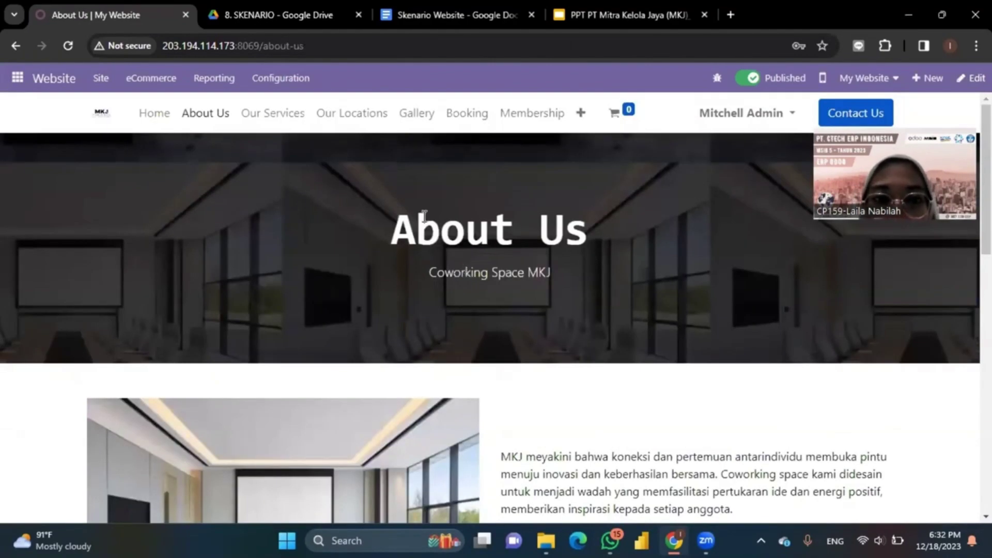
Step: Scroll the Our Services page through Meeting Room, Coworking Space Area, Event Space and the facility cards
{"action": "left_click", "coordinate": [289, 115]}
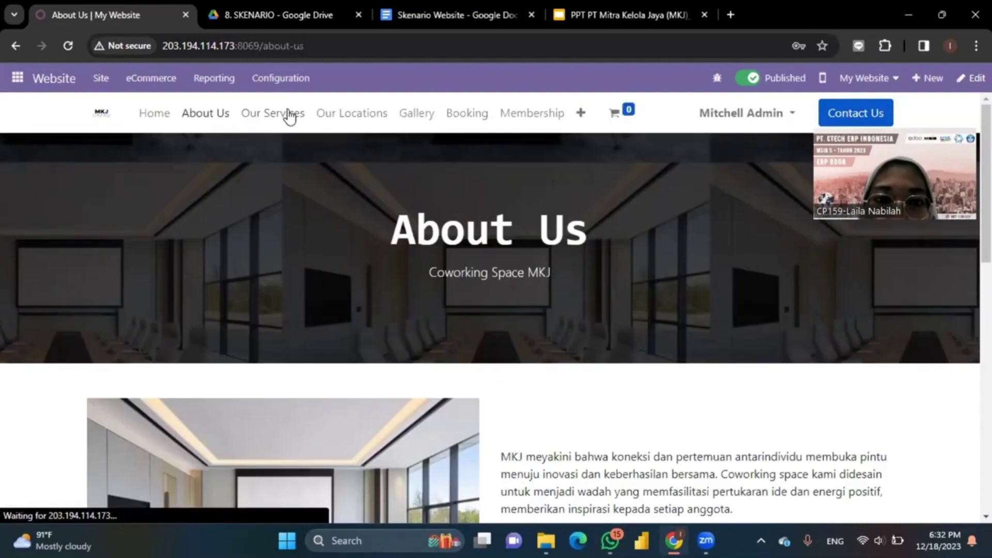
{"action": "scroll", "coordinate": [433, 308], "scroll_direction": "down", "scroll_amount": 3}
{"action": "scroll", "coordinate": [433, 308], "scroll_direction": "down", "scroll_amount": 2}
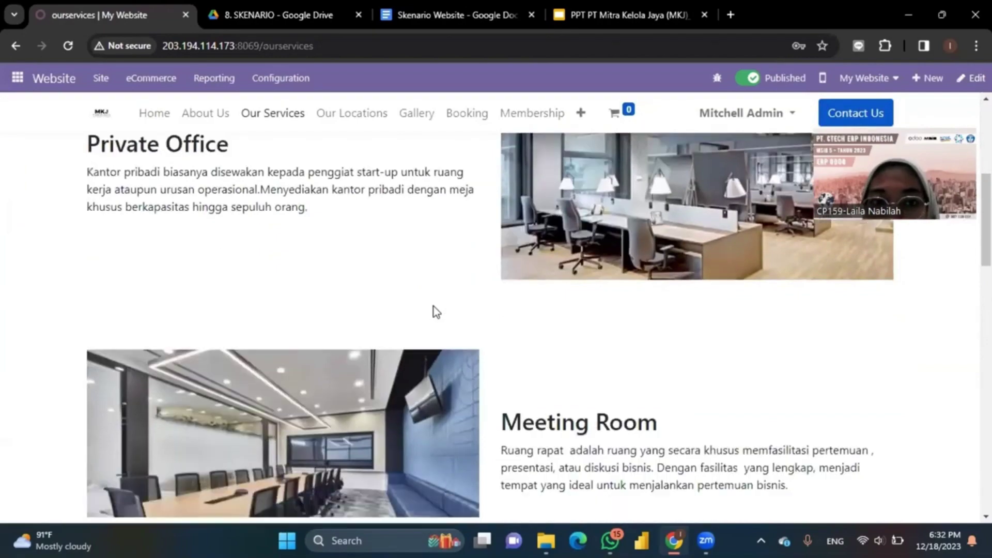
{"action": "scroll", "coordinate": [433, 306], "scroll_direction": "down", "scroll_amount": 2}
{"action": "scroll", "coordinate": [434, 306], "scroll_direction": "up", "scroll_amount": 3}
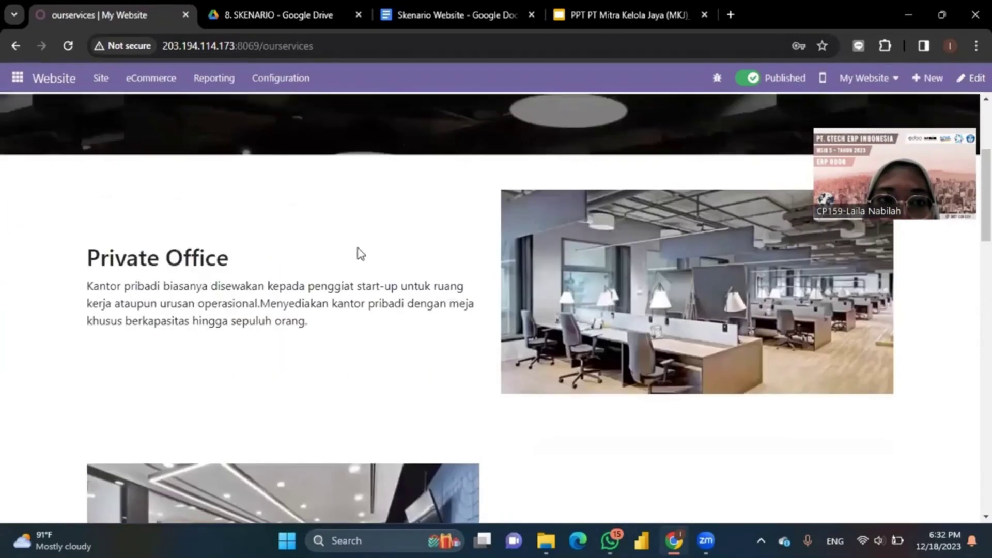
{"action": "scroll", "coordinate": [469, 386], "scroll_direction": "down", "scroll_amount": 4}
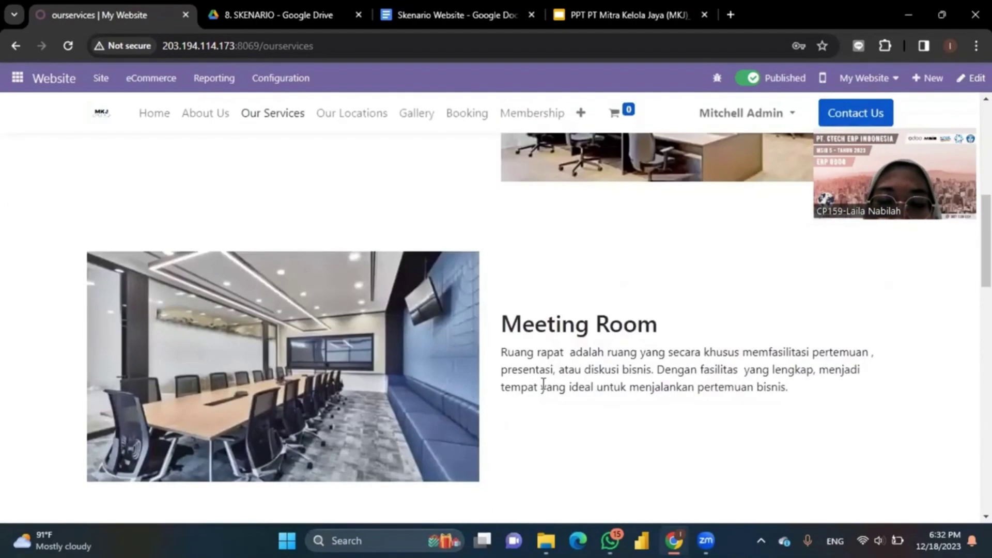
{"action": "scroll", "coordinate": [542, 388], "scroll_direction": "down", "scroll_amount": 6}
{"action": "scroll", "coordinate": [542, 384], "scroll_direction": "down", "scroll_amount": 5}
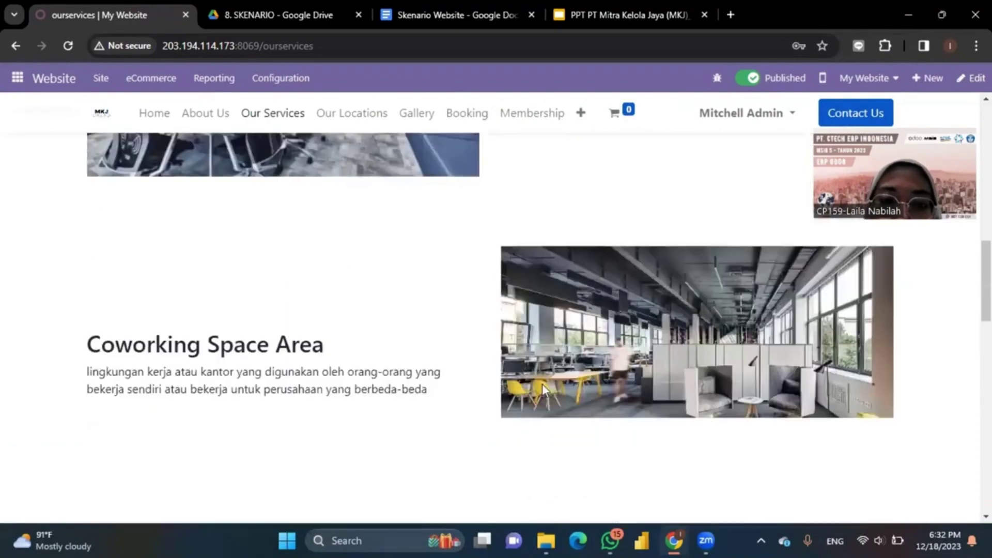
{"action": "scroll", "coordinate": [543, 385], "scroll_direction": "down", "scroll_amount": 4}
{"action": "scroll", "coordinate": [543, 386], "scroll_direction": "up", "scroll_amount": 4}
{"action": "scroll", "coordinate": [544, 385], "scroll_direction": "down", "scroll_amount": 4}
{"action": "scroll", "coordinate": [542, 384], "scroll_direction": "down", "scroll_amount": 8}
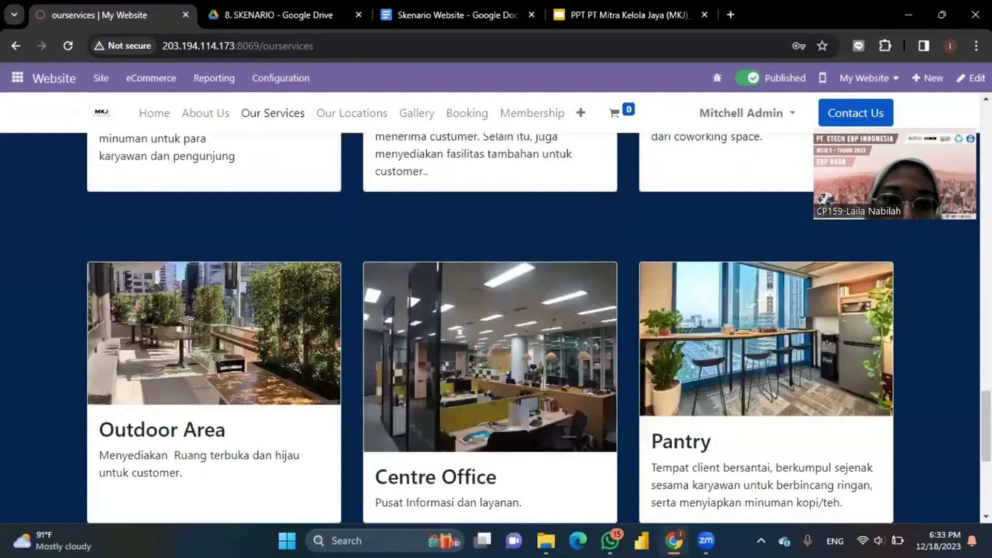
{"action": "scroll", "coordinate": [543, 385], "scroll_direction": "up", "scroll_amount": 3}
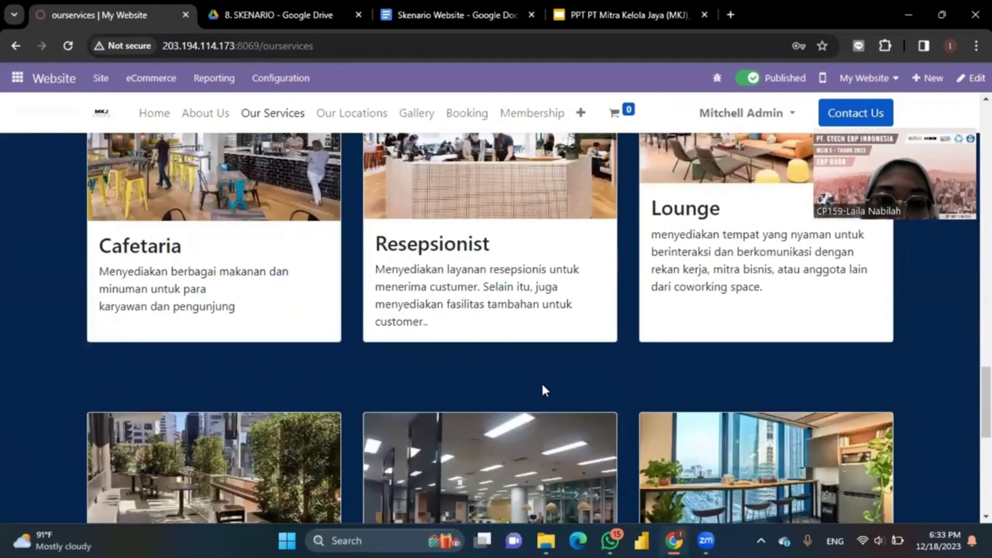
{"action": "scroll", "coordinate": [542, 390], "scroll_direction": "down", "scroll_amount": 4}
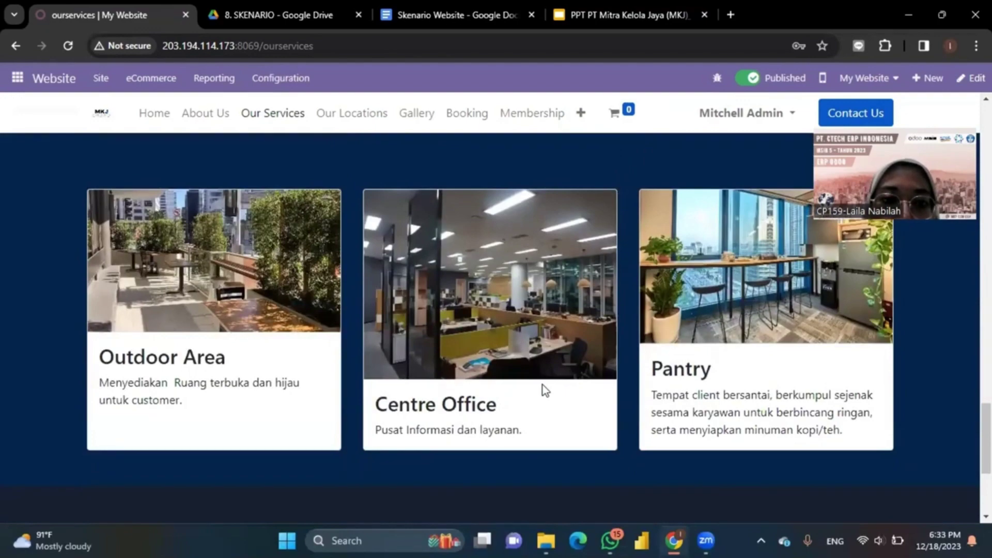
{"action": "scroll", "coordinate": [543, 390], "scroll_direction": "down", "scroll_amount": 3}
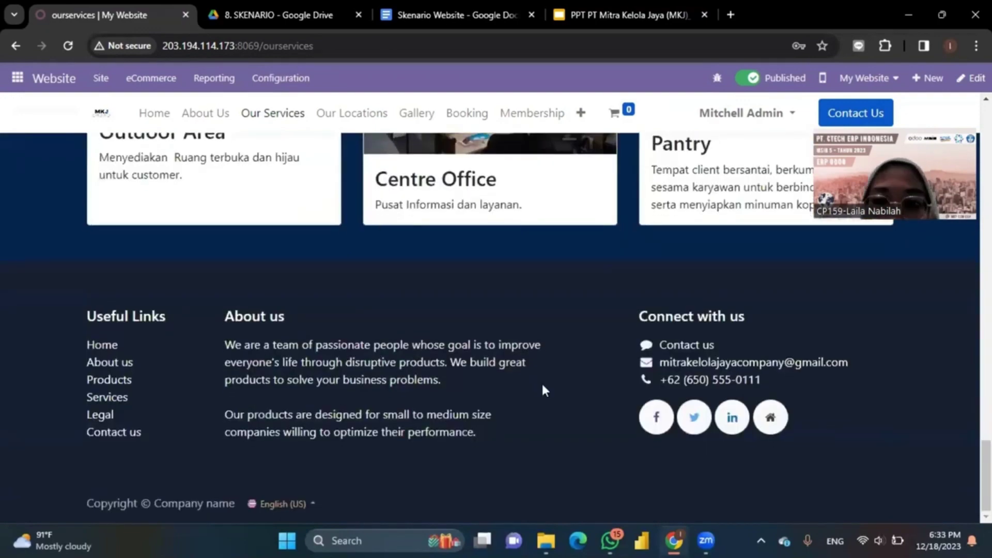
{"action": "scroll", "coordinate": [543, 389], "scroll_direction": "up", "scroll_amount": 10}
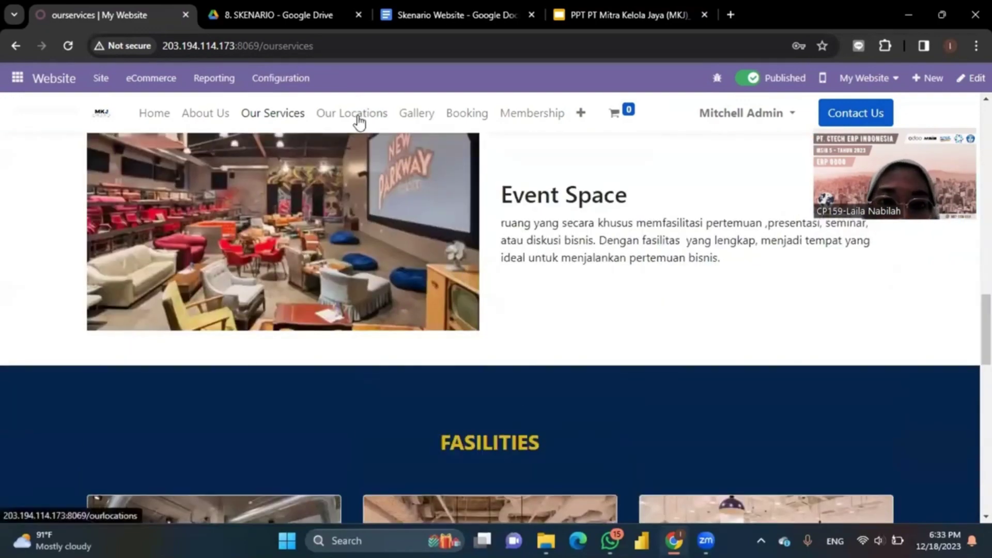
Step: View the Our Locations page and its Sudirman Building address
{"action": "left_click", "coordinate": [372, 126]}
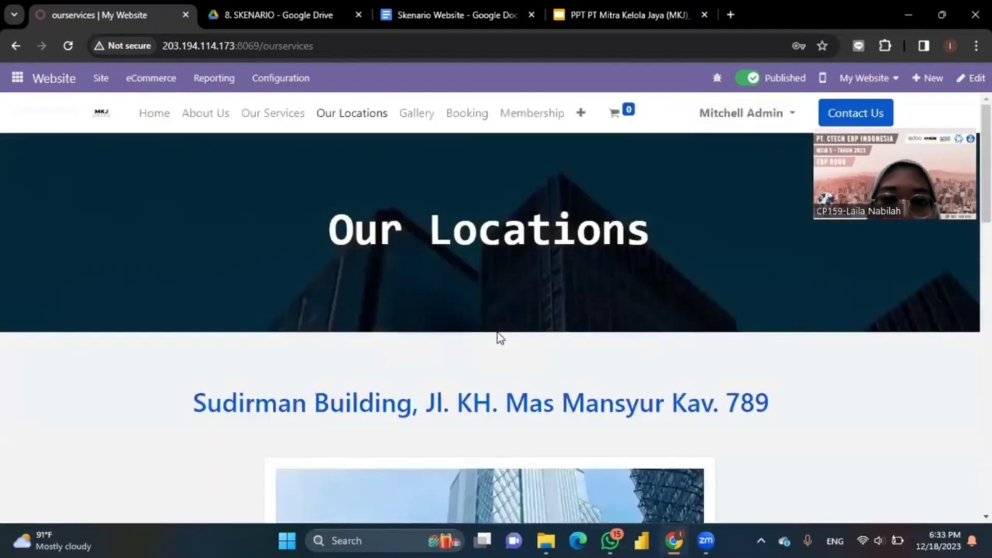
{"action": "scroll", "coordinate": [499, 338], "scroll_direction": "down", "scroll_amount": 5}
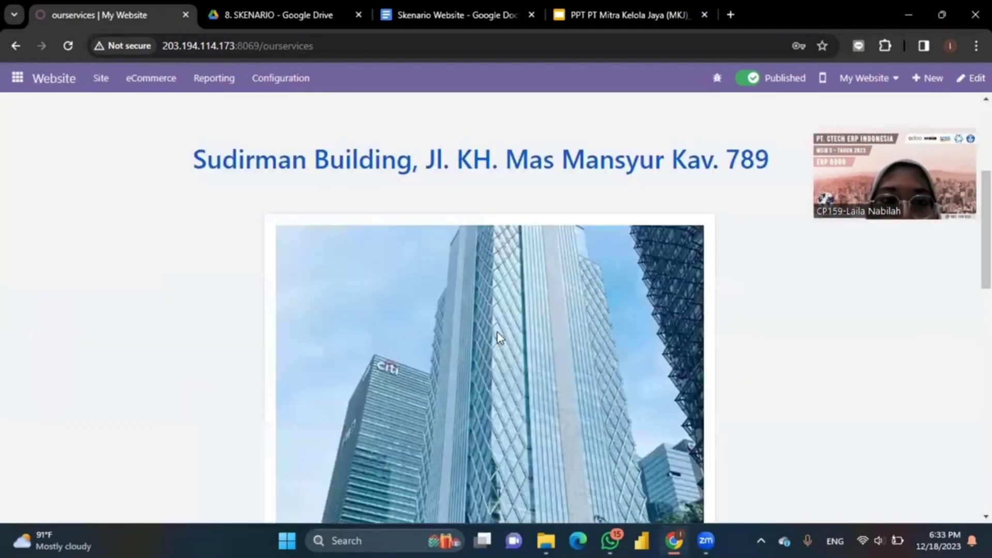
{"action": "scroll", "coordinate": [497, 337], "scroll_direction": "down", "scroll_amount": 5}
{"action": "scroll", "coordinate": [497, 337], "scroll_direction": "up", "scroll_amount": 6}
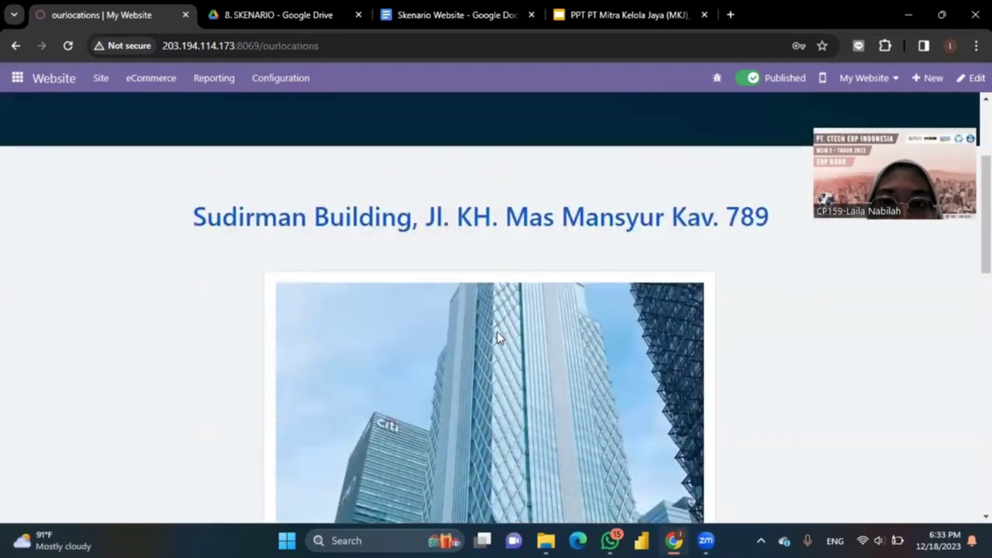
{"action": "scroll", "coordinate": [497, 333], "scroll_direction": "down", "scroll_amount": 5}
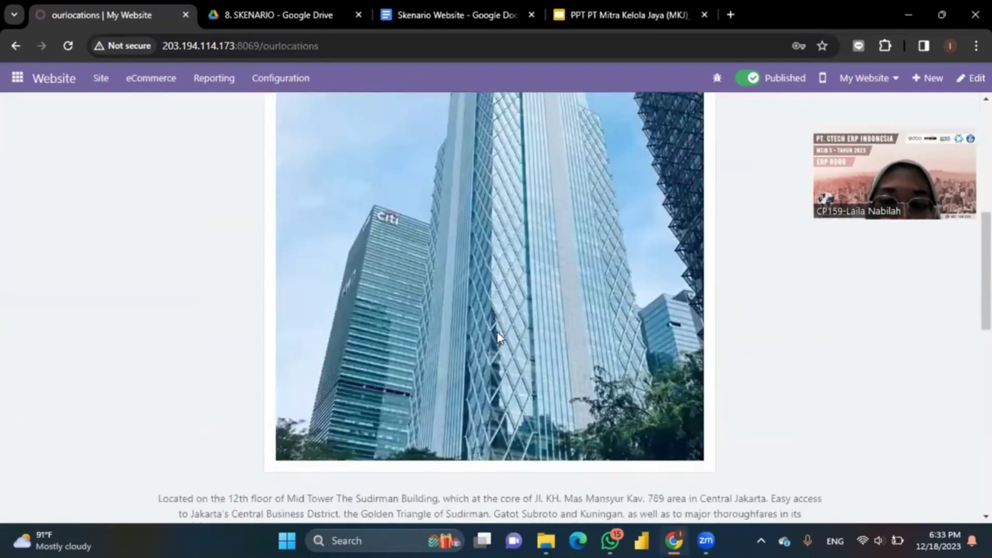
{"action": "scroll", "coordinate": [497, 331], "scroll_direction": "down", "scroll_amount": 4}
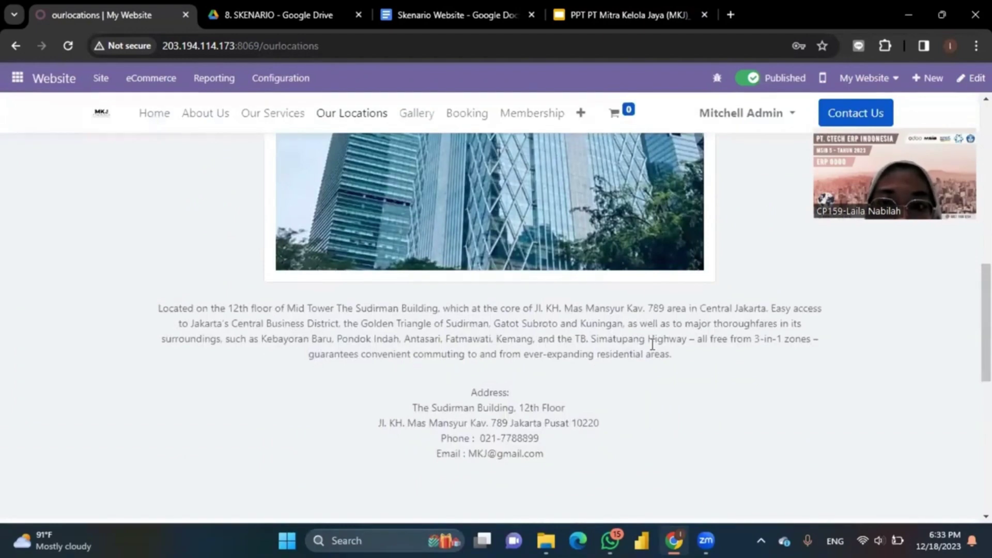
{"action": "scroll", "coordinate": [652, 345], "scroll_direction": "down", "scroll_amount": 5}
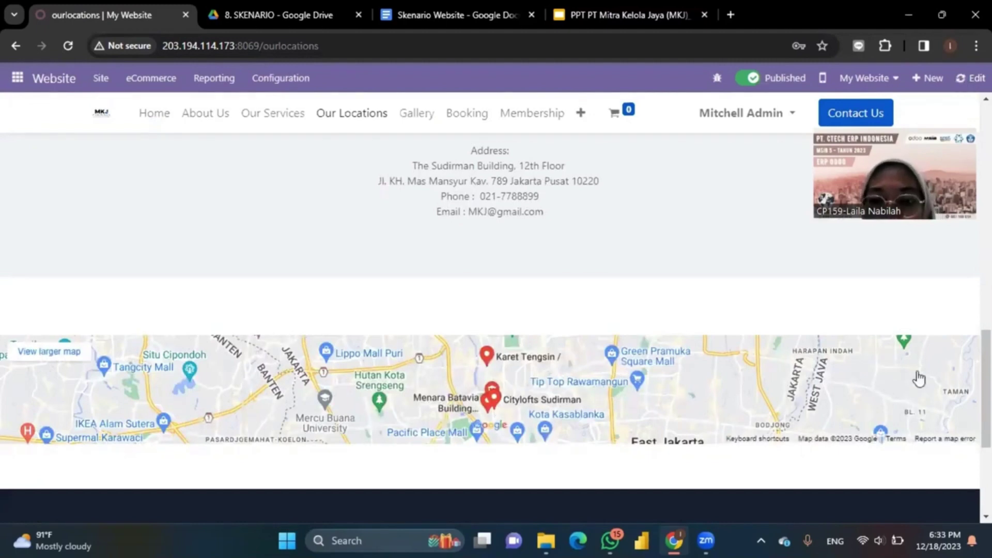
Step: Try adding a second Map block above the existing map, then discard the page edits
{"action": "scroll", "coordinate": [904, 403], "scroll_direction": "down", "scroll_amount": 5}
{"action": "scroll", "coordinate": [905, 405], "scroll_direction": "down", "scroll_amount": 3}
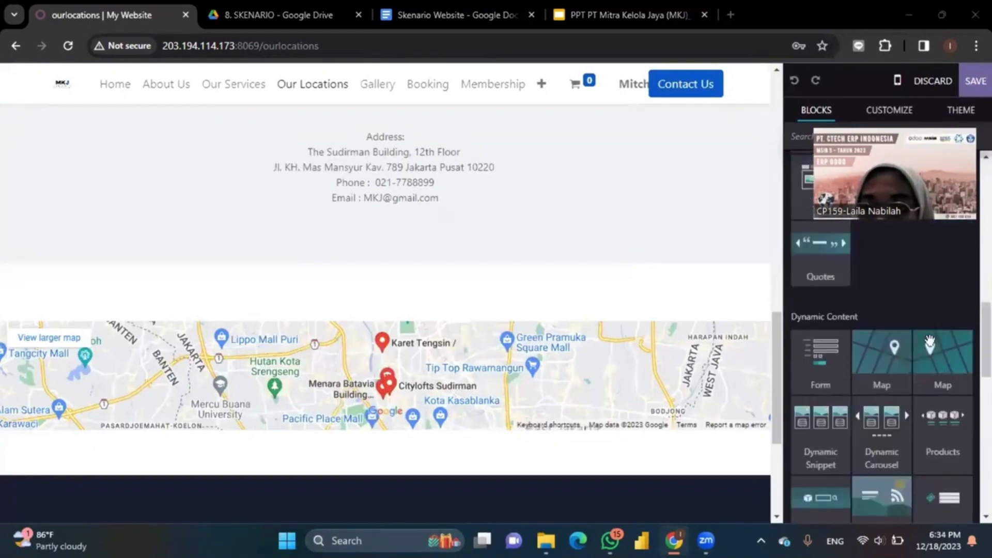
{"action": "left_click_drag", "start_coordinate": [690, 329], "coordinate": [877, 371]}
{"action": "scroll", "coordinate": [543, 280], "scroll_direction": "up", "scroll_amount": 3}
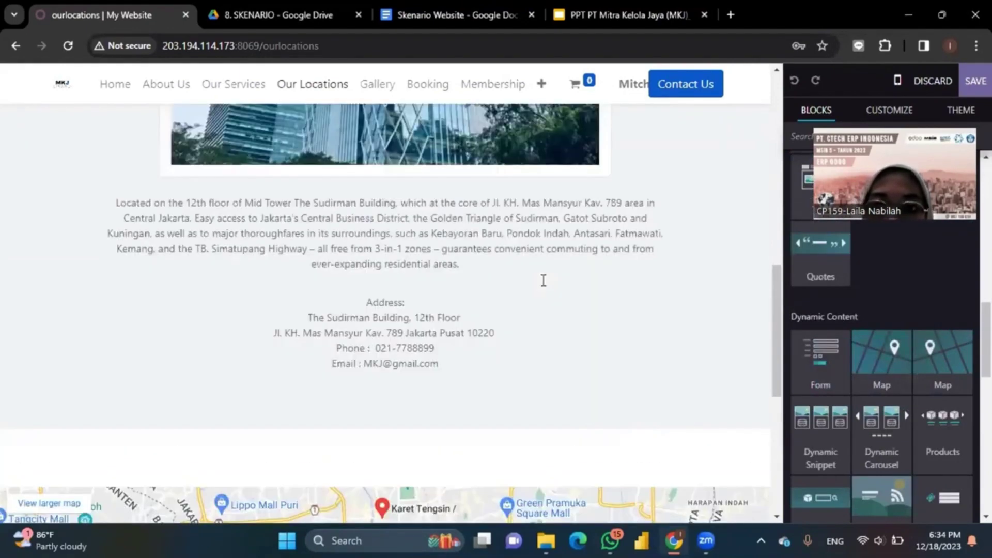
{"action": "scroll", "coordinate": [543, 281], "scroll_direction": "up", "scroll_amount": 2}
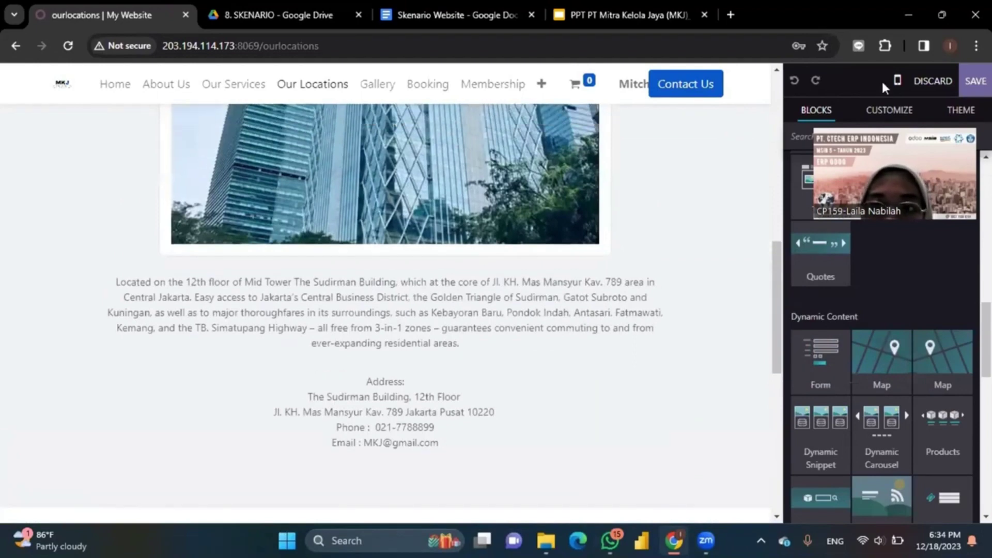
{"action": "left_click", "coordinate": [918, 81]}
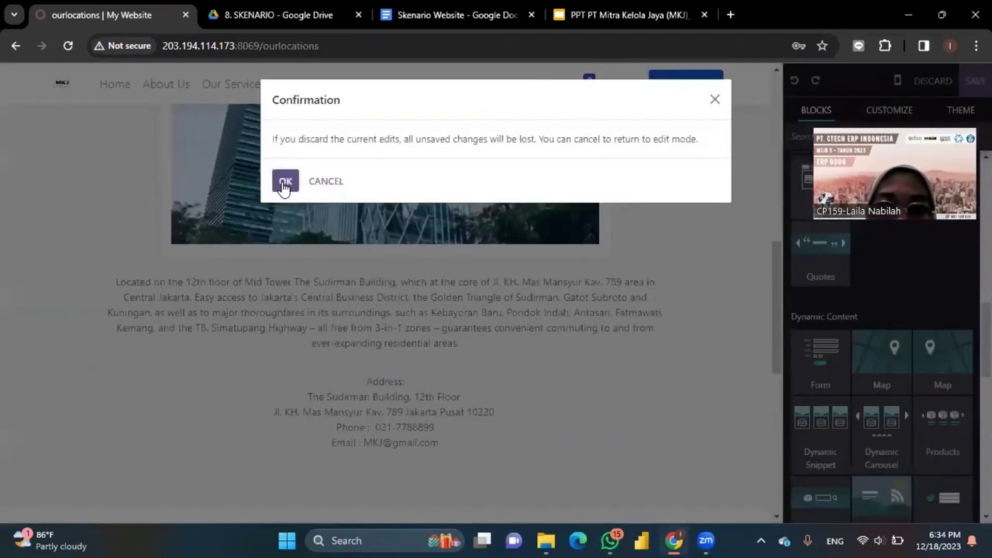
{"action": "left_click", "coordinate": [285, 182]}
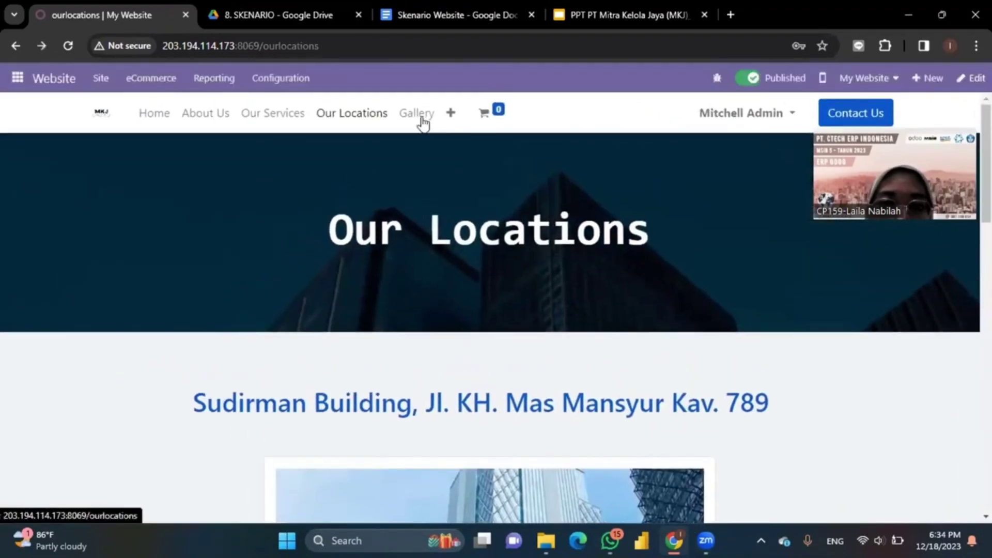
Step: Browse the Gallery page's grid of office, meeting-room, lounge and pantry photos
{"action": "left_click", "coordinate": [427, 118]}
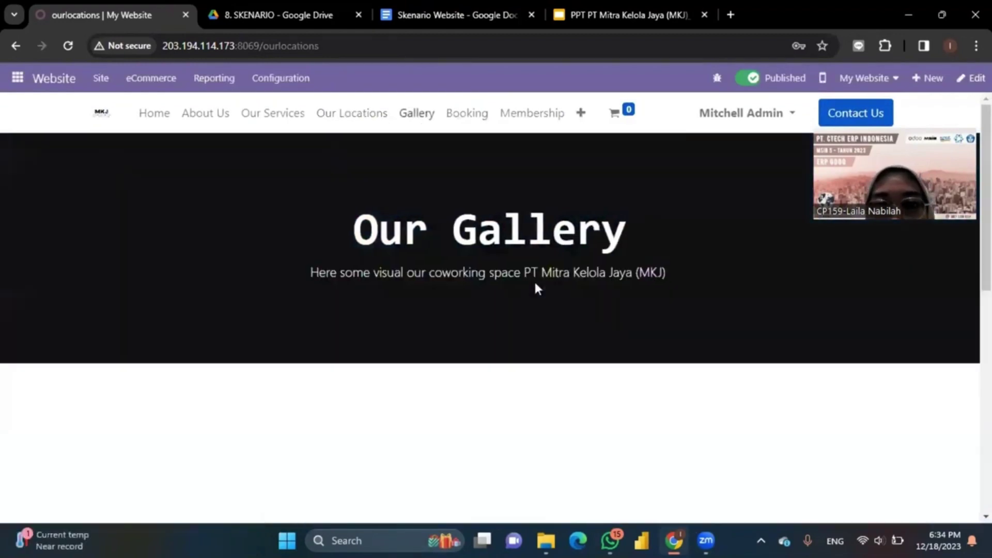
{"action": "scroll", "coordinate": [535, 284], "scroll_direction": "down", "scroll_amount": 2}
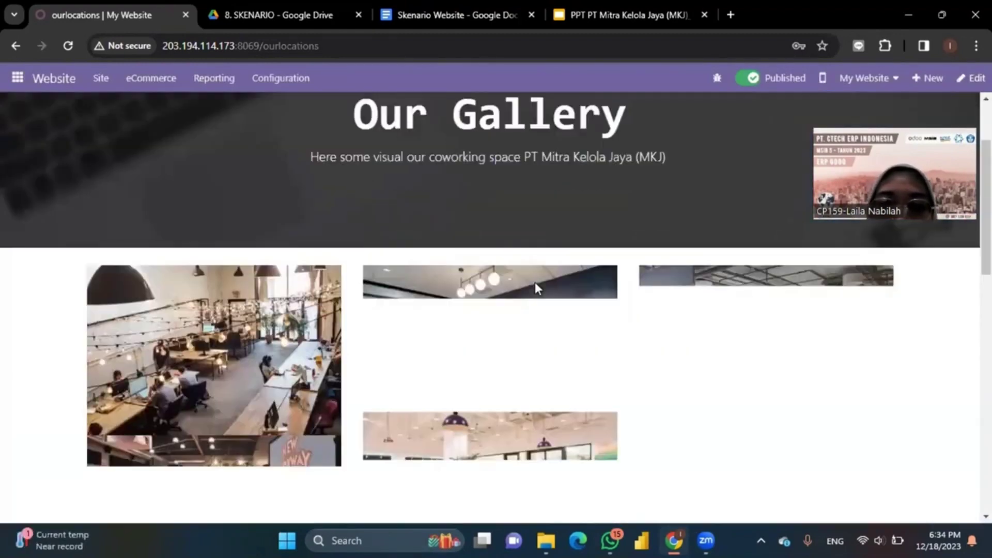
{"action": "scroll", "coordinate": [535, 282], "scroll_direction": "down", "scroll_amount": 1}
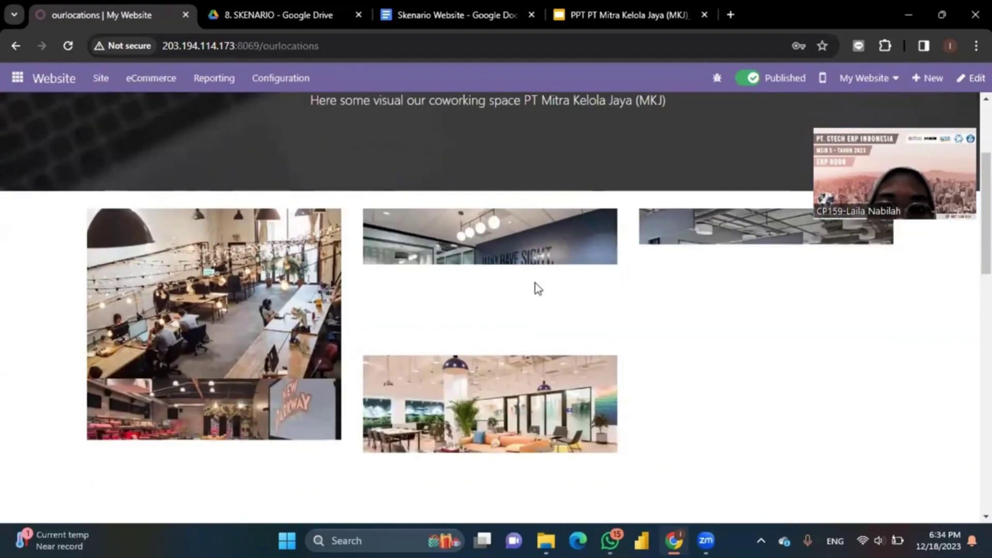
{"action": "scroll", "coordinate": [536, 283], "scroll_direction": "down", "scroll_amount": 1}
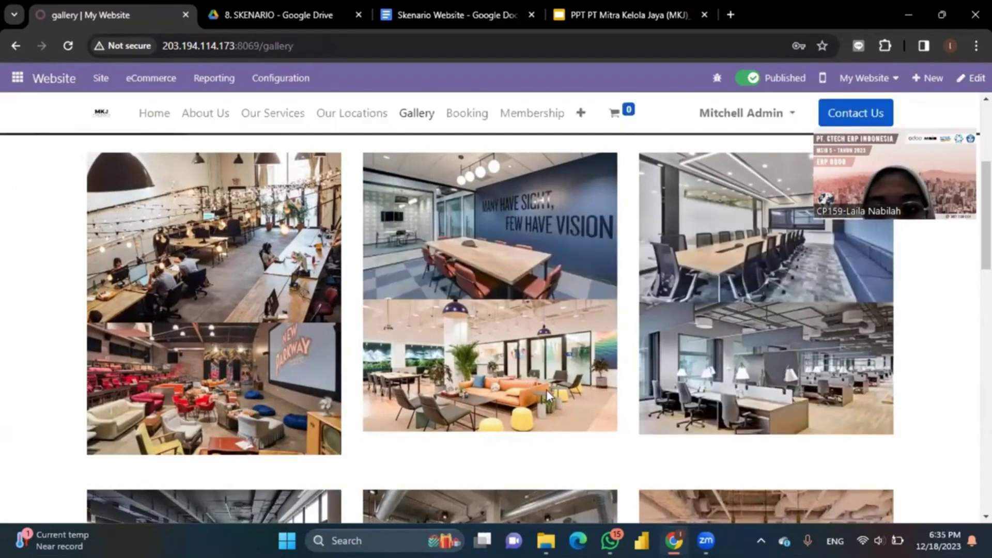
{"action": "scroll", "coordinate": [734, 395], "scroll_direction": "down", "scroll_amount": 8}
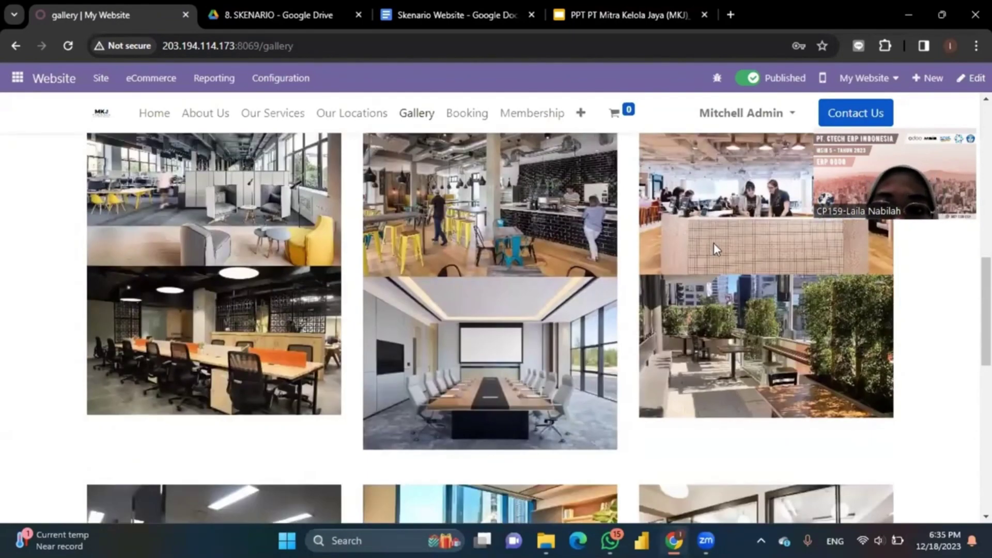
{"action": "scroll", "coordinate": [498, 410], "scroll_direction": "down", "scroll_amount": 5}
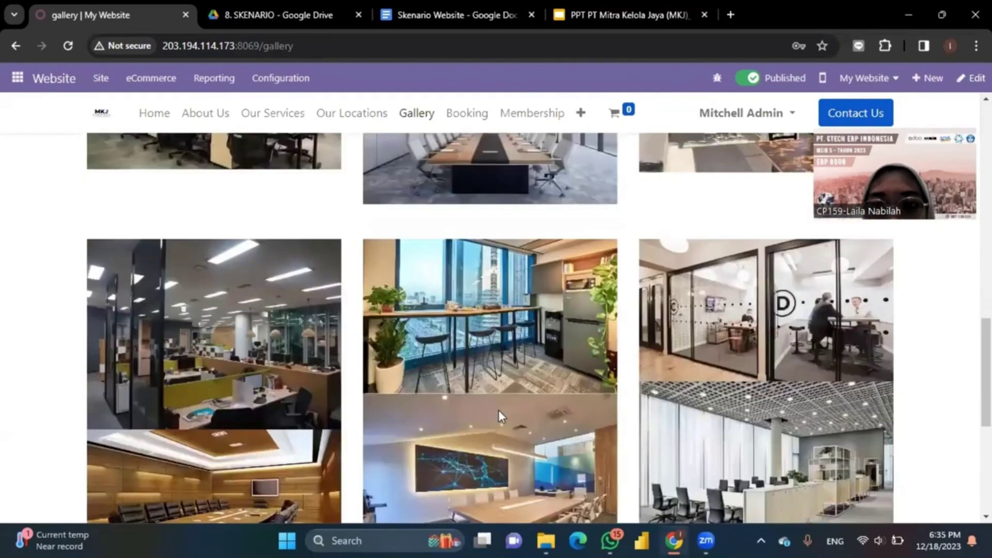
{"action": "scroll", "coordinate": [475, 329], "scroll_direction": "up", "scroll_amount": 10}
{"action": "scroll", "coordinate": [469, 122], "scroll_direction": "up", "scroll_amount": 5}
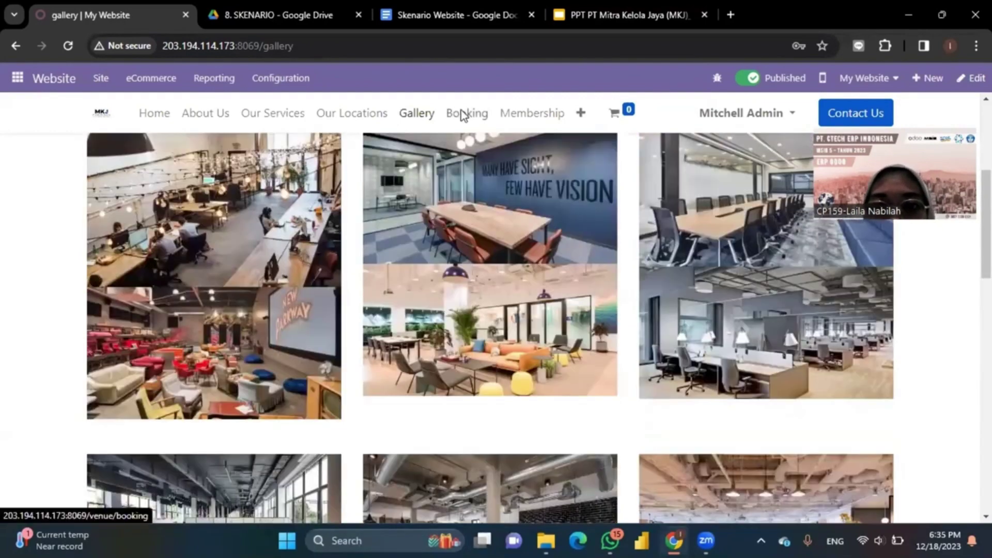
{"action": "left_click", "coordinate": [465, 114]}
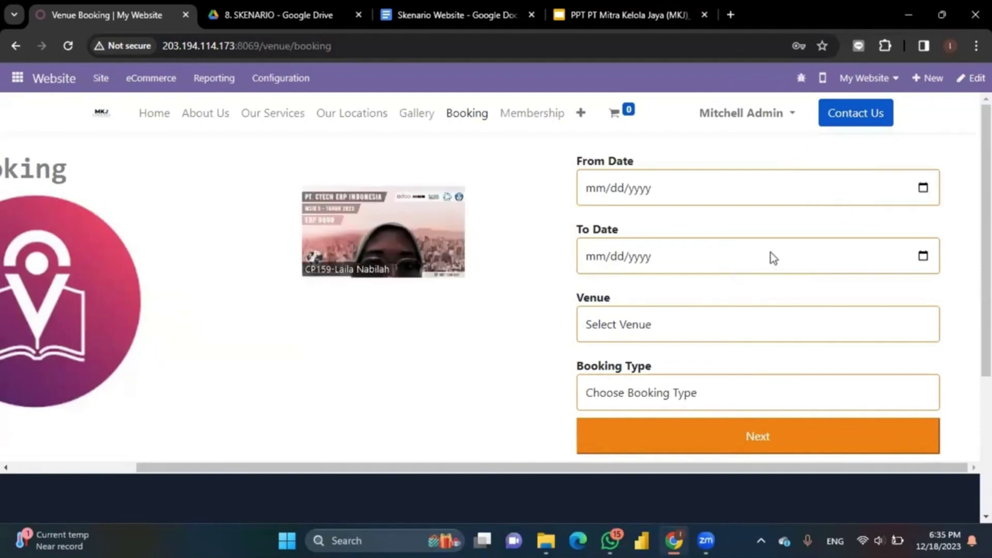
Step: Check the venues listed in the booking form's Venue dropdown without selecting one
{"action": "scroll", "coordinate": [760, 321], "scroll_direction": "down", "scroll_amount": 1}
{"action": "scroll", "coordinate": [763, 323], "scroll_direction": "up", "scroll_amount": 1}
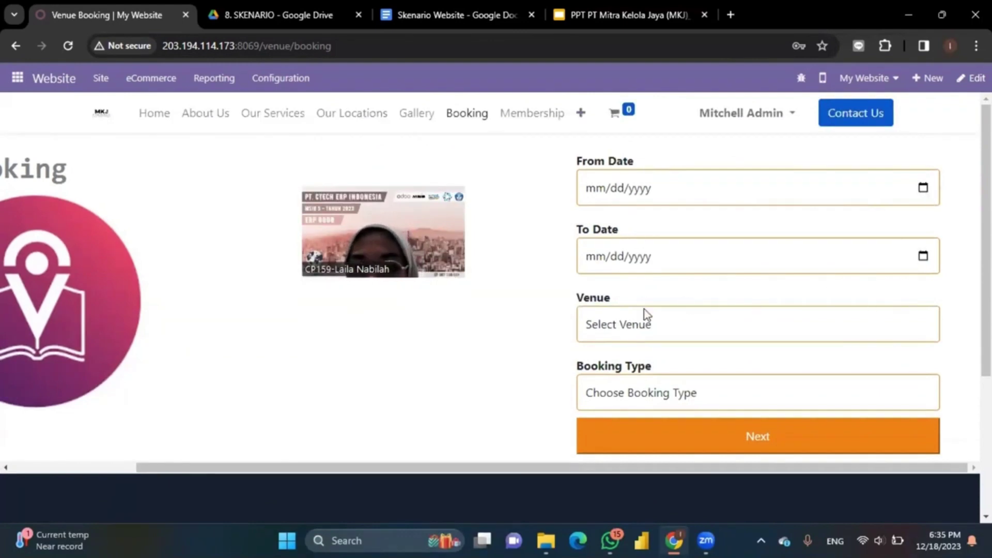
{"action": "left_click", "coordinate": [656, 337]}
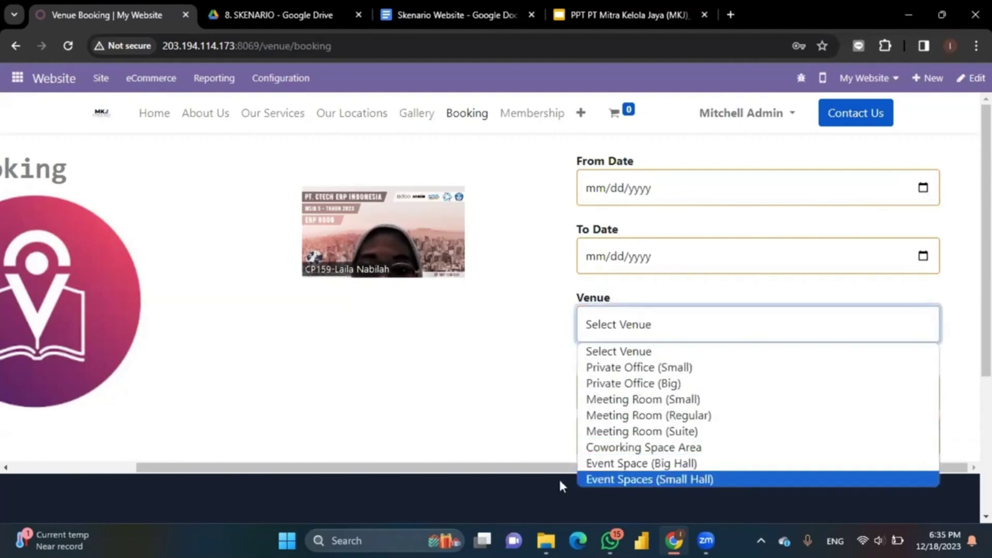
{"action": "left_click", "coordinate": [460, 433]}
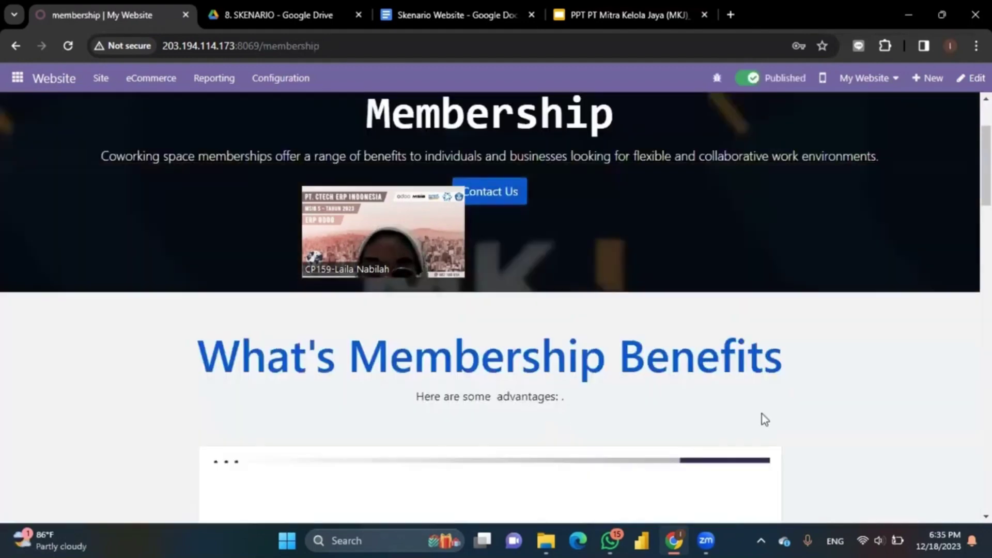
{"action": "scroll", "coordinate": [765, 420], "scroll_direction": "down", "scroll_amount": 3}
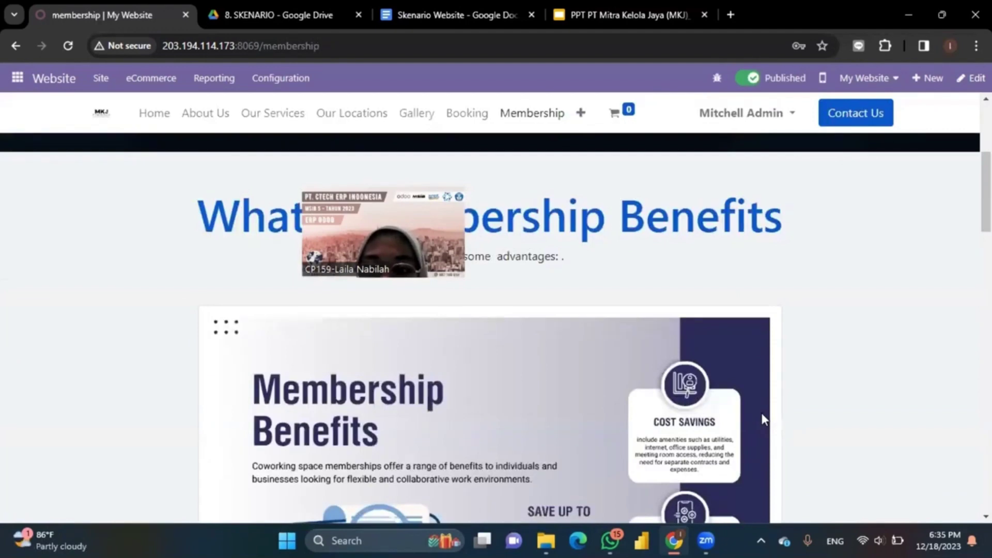
{"action": "scroll", "coordinate": [763, 416], "scroll_direction": "down", "scroll_amount": 3}
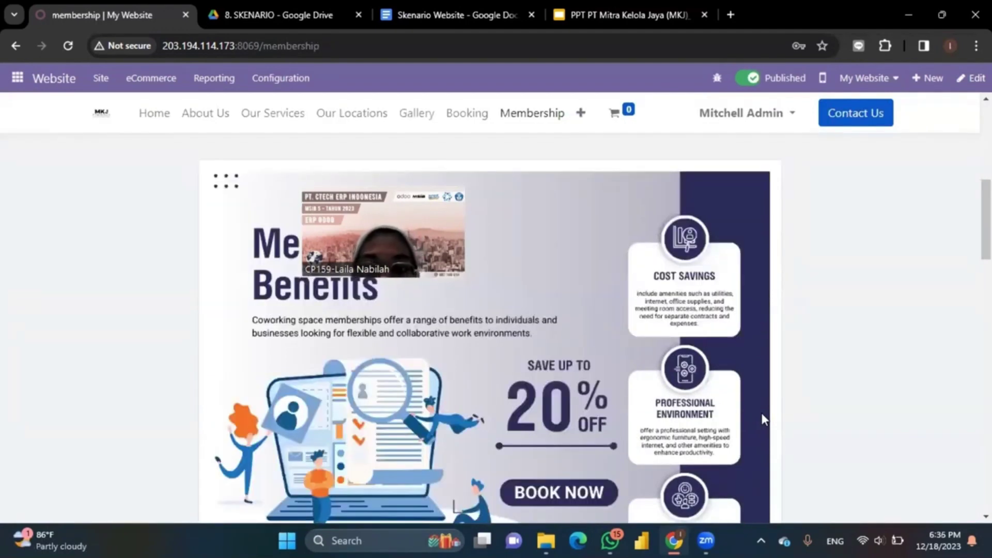
{"action": "scroll", "coordinate": [763, 416], "scroll_direction": "down", "scroll_amount": 4}
{"action": "scroll", "coordinate": [763, 414], "scroll_direction": "up", "scroll_amount": 7}
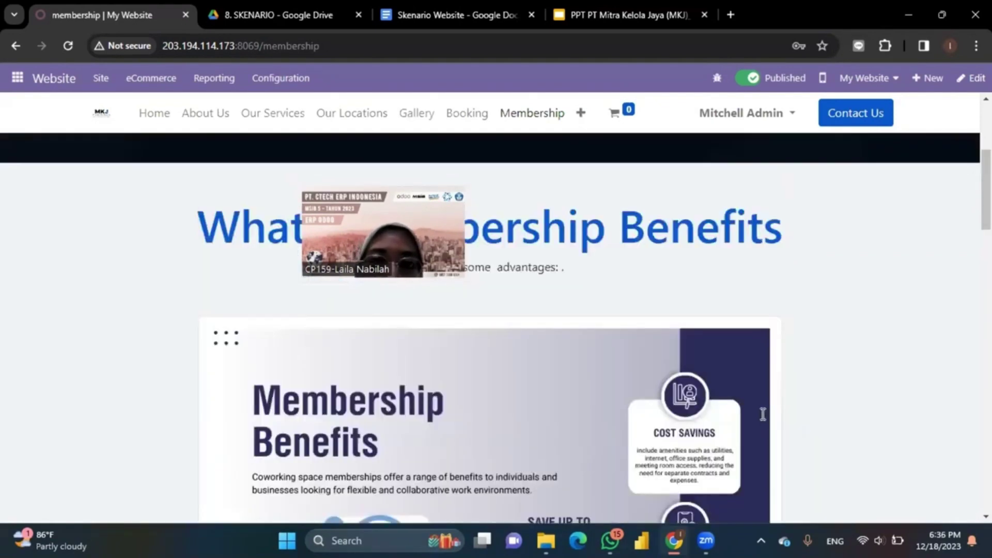
{"action": "scroll", "coordinate": [763, 413], "scroll_direction": "up", "scroll_amount": 5}
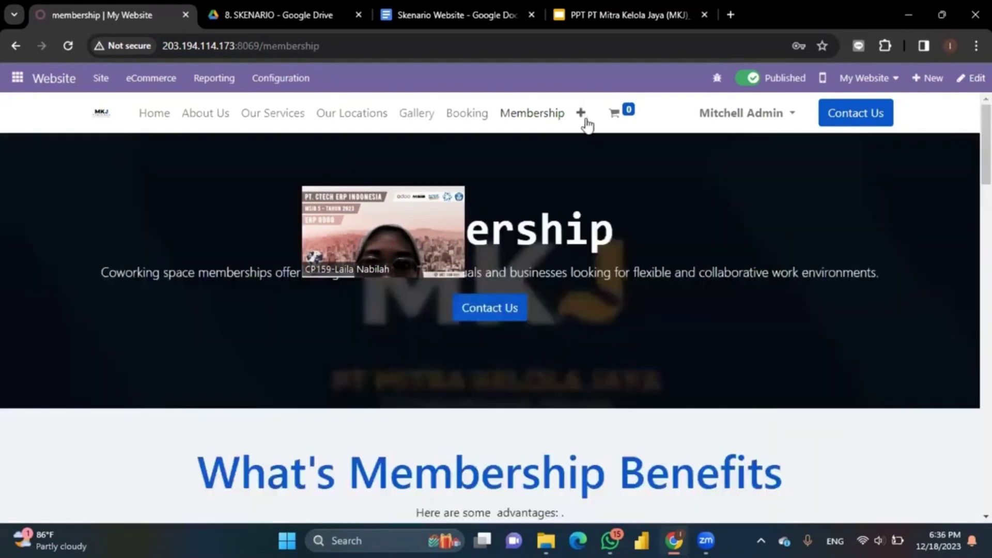
Step: Look over the Contact us form page, then return to the Membership page with Alt+Left
{"action": "left_click", "coordinate": [583, 118]}
{"action": "left_click", "coordinate": [597, 140]}
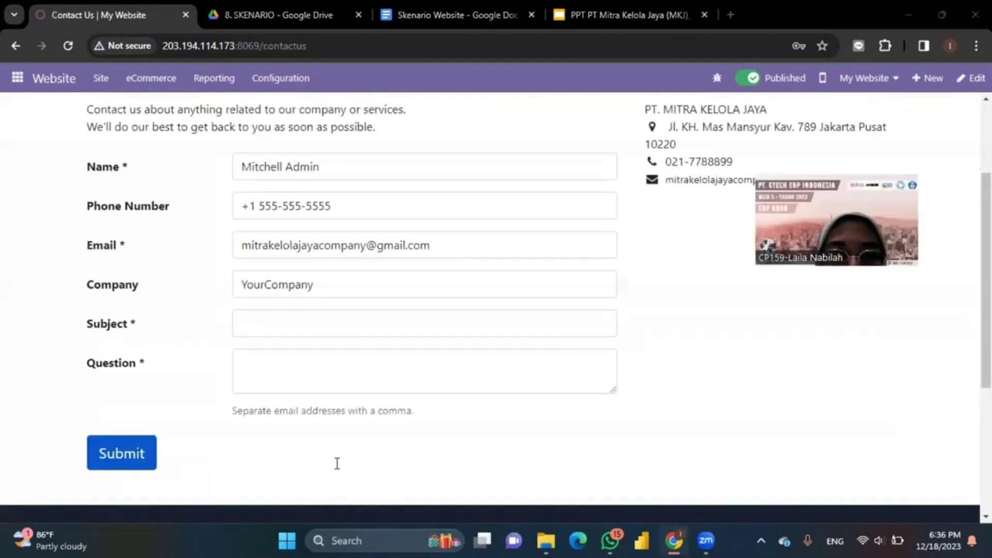
{"action": "scroll", "coordinate": [337, 463], "scroll_direction": "up", "scroll_amount": 3}
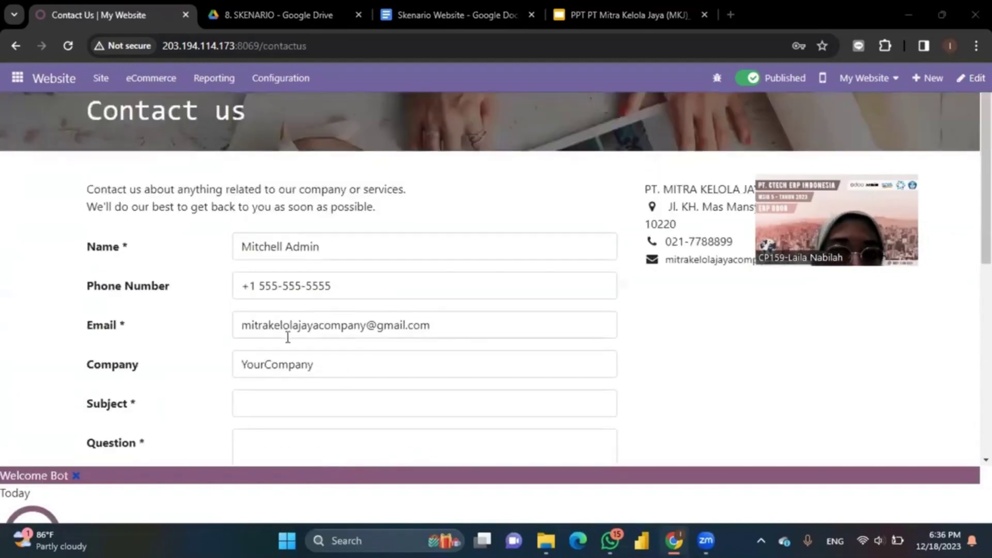
{"action": "scroll", "coordinate": [288, 337], "scroll_direction": "down", "scroll_amount": 2}
{"action": "scroll", "coordinate": [287, 337], "scroll_direction": "up", "scroll_amount": 1}
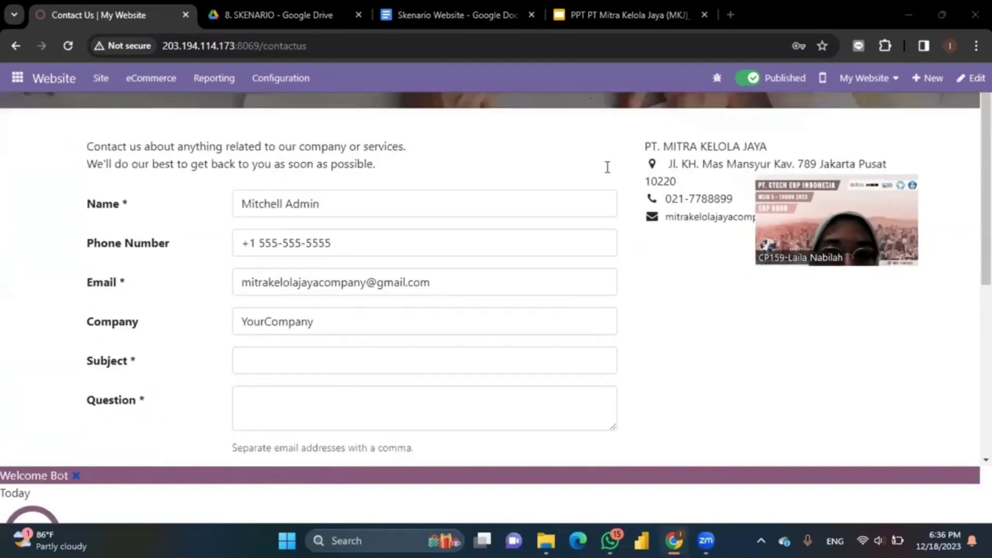
{"action": "scroll", "coordinate": [608, 167], "scroll_direction": "up", "scroll_amount": 1}
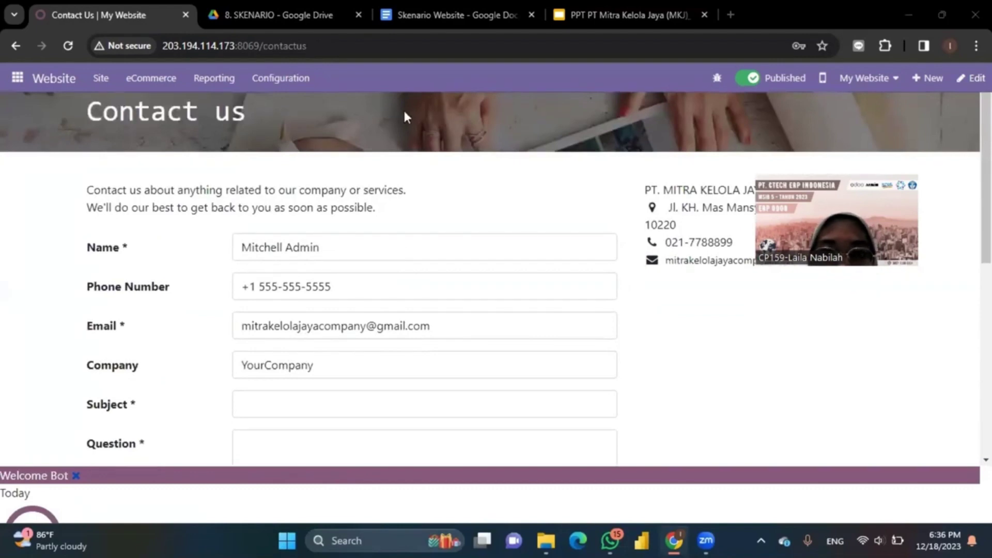
{"action": "key", "text": "alt+Left"}
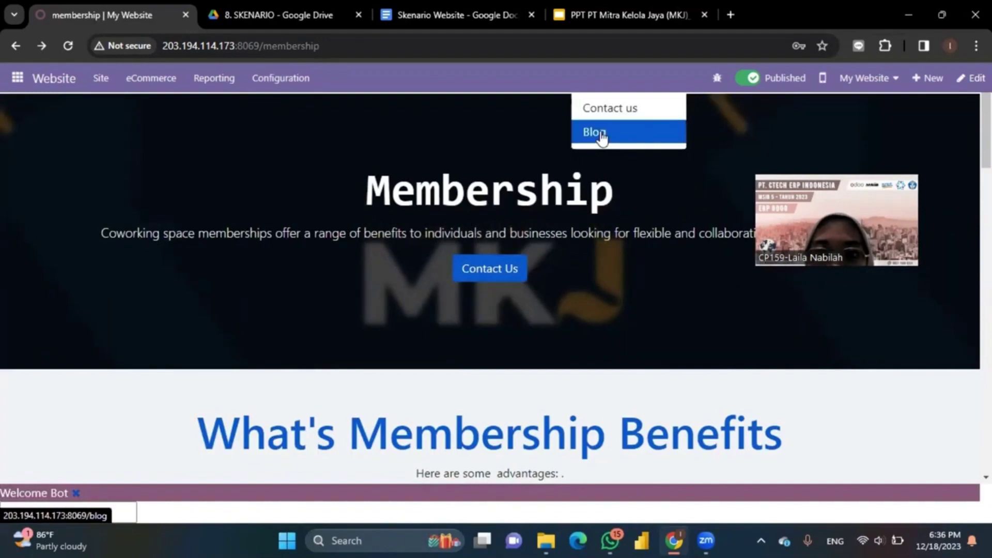
Step: Open the Blog and read the 'World Camping Day di Rengganis Ciwiday Bersama PT Sanjaya Kriya' post
{"action": "left_click", "coordinate": [601, 135]}
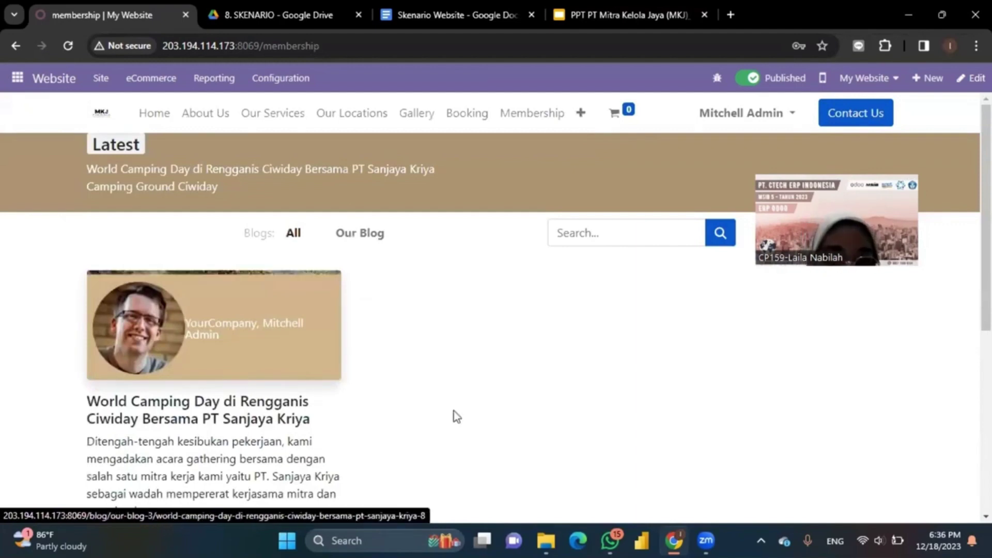
{"action": "left_click", "coordinate": [229, 372]}
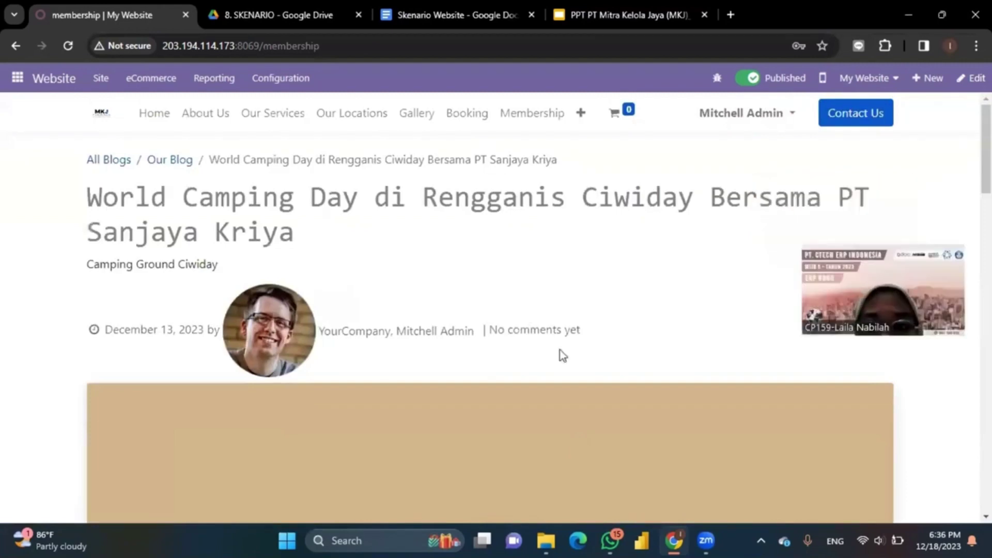
{"action": "scroll", "coordinate": [563, 355], "scroll_direction": "down", "scroll_amount": 8}
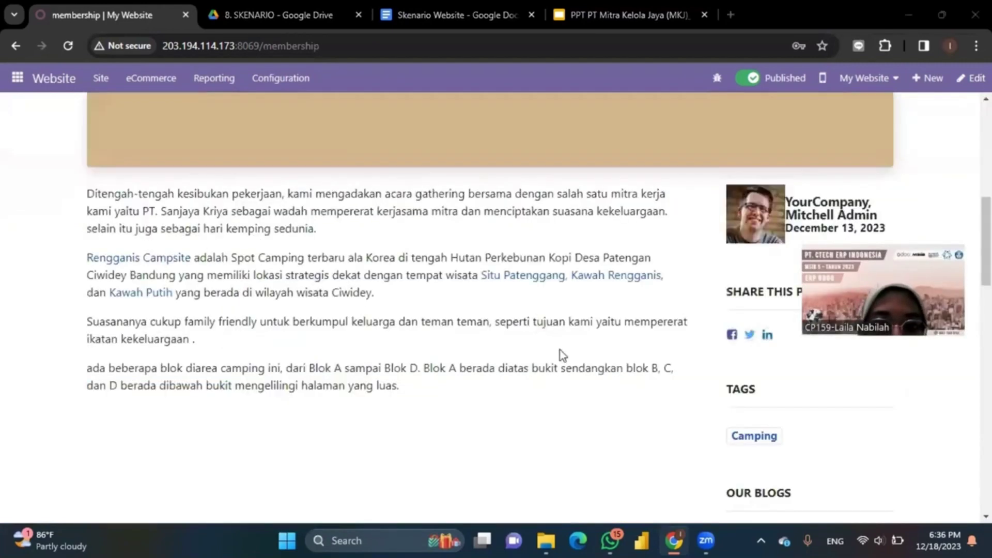
{"action": "scroll", "coordinate": [563, 355], "scroll_direction": "down", "scroll_amount": 7}
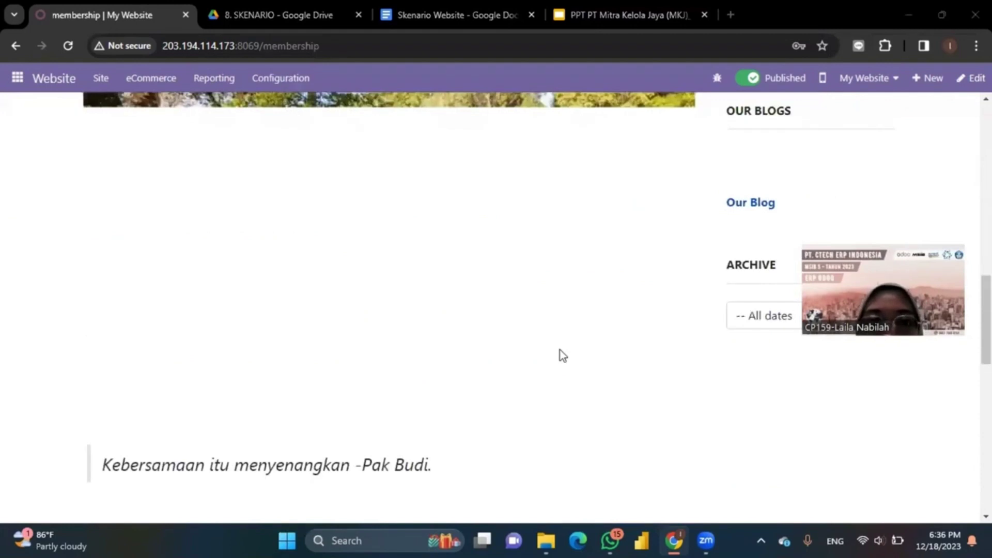
{"action": "scroll", "coordinate": [560, 349], "scroll_direction": "up", "scroll_amount": 15}
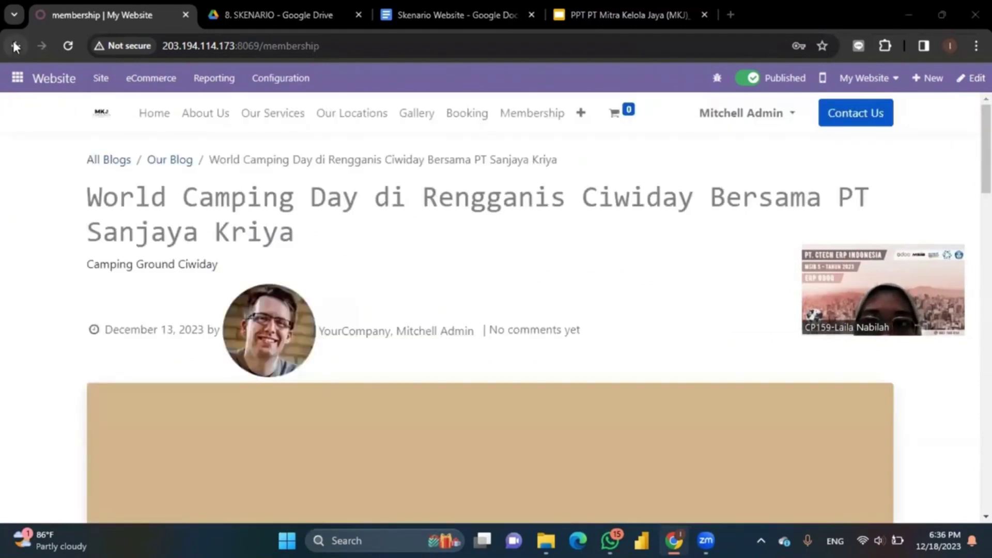
{"action": "left_click", "coordinate": [935, 79]}
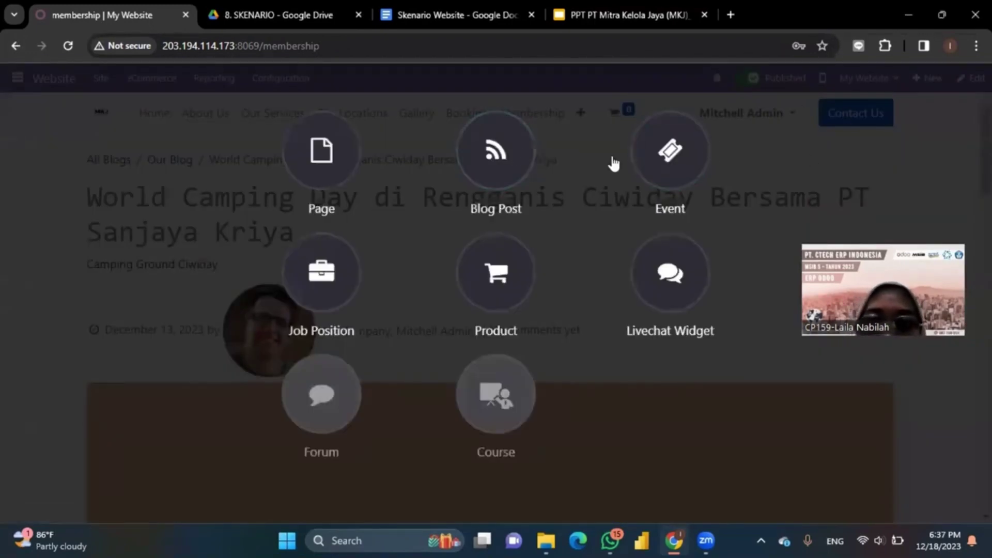
{"action": "left_click", "coordinate": [502, 165]}
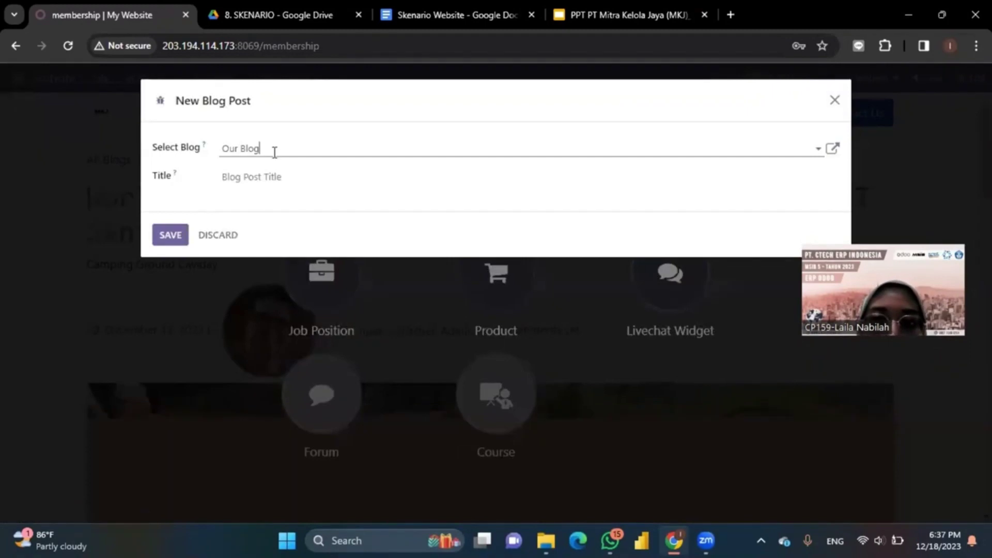
{"action": "left_click_drag", "start_coordinate": [269, 149], "coordinate": [196, 153]}
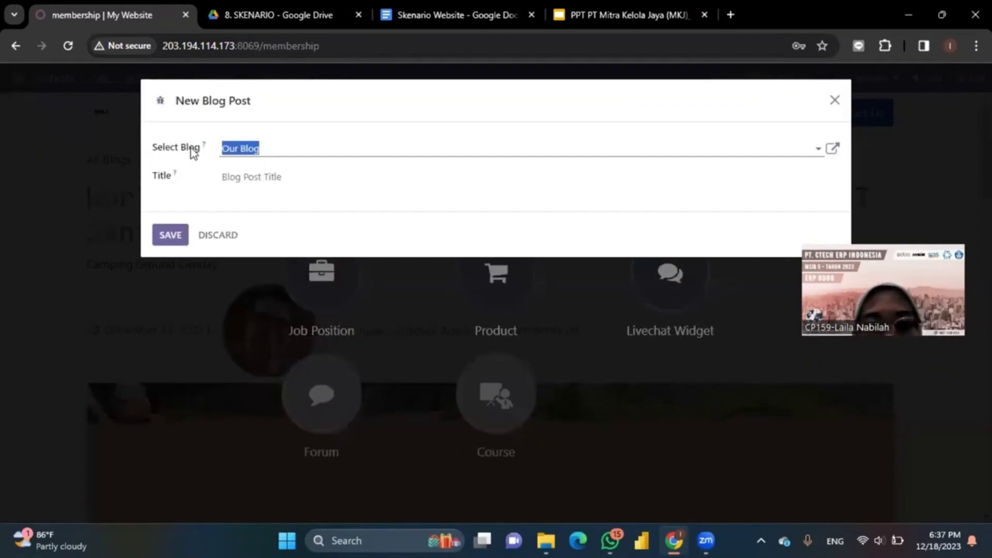
{"action": "left_click", "coordinate": [289, 176]}
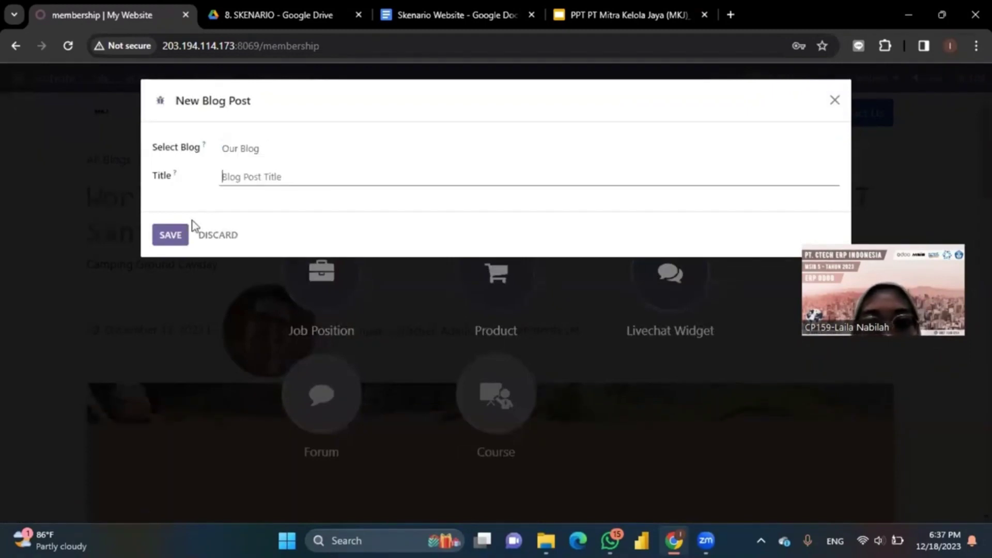
{"action": "left_click", "coordinate": [204, 234]}
{"action": "left_click", "coordinate": [170, 178]}
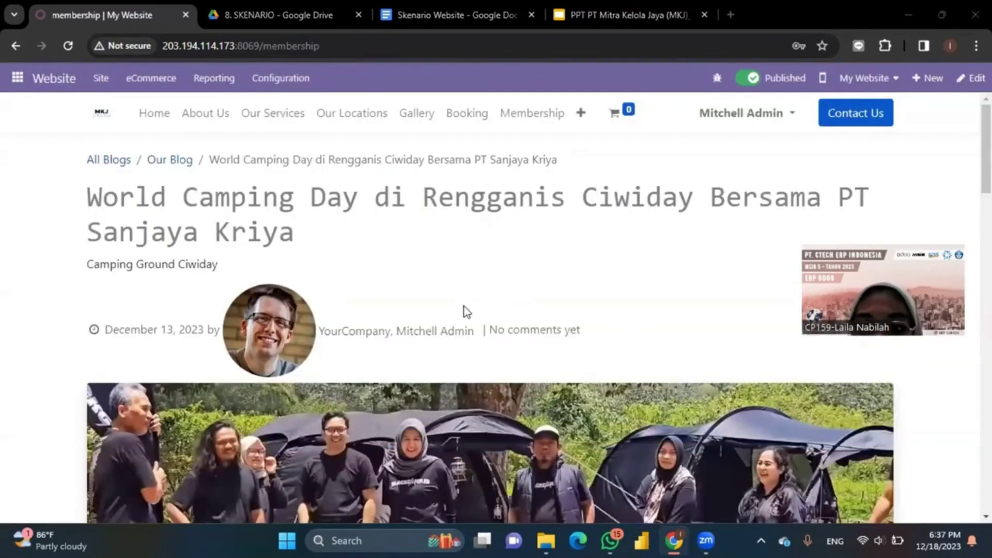
{"action": "scroll", "coordinate": [464, 306], "scroll_direction": "down", "scroll_amount": 1}
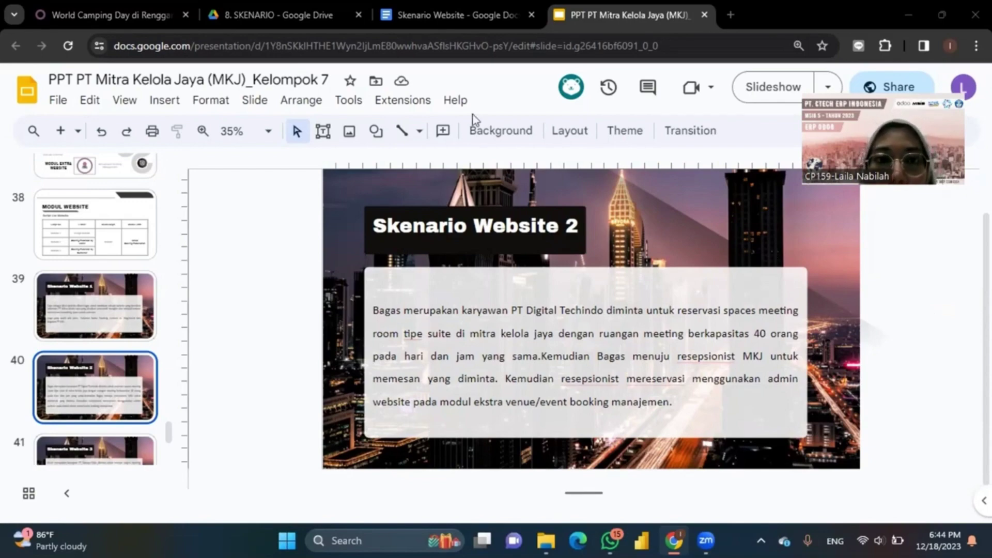
Step: Switch to Odoo's Venue Booking app, dismiss the chat window, and list all venue bookings
{"action": "left_click", "coordinate": [55, 5]}
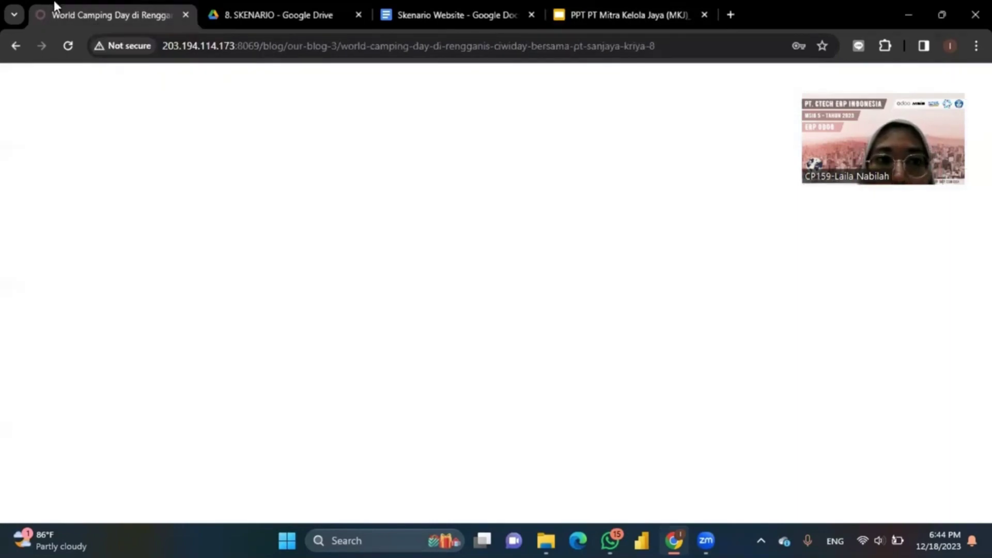
{"action": "left_click", "coordinate": [17, 78]}
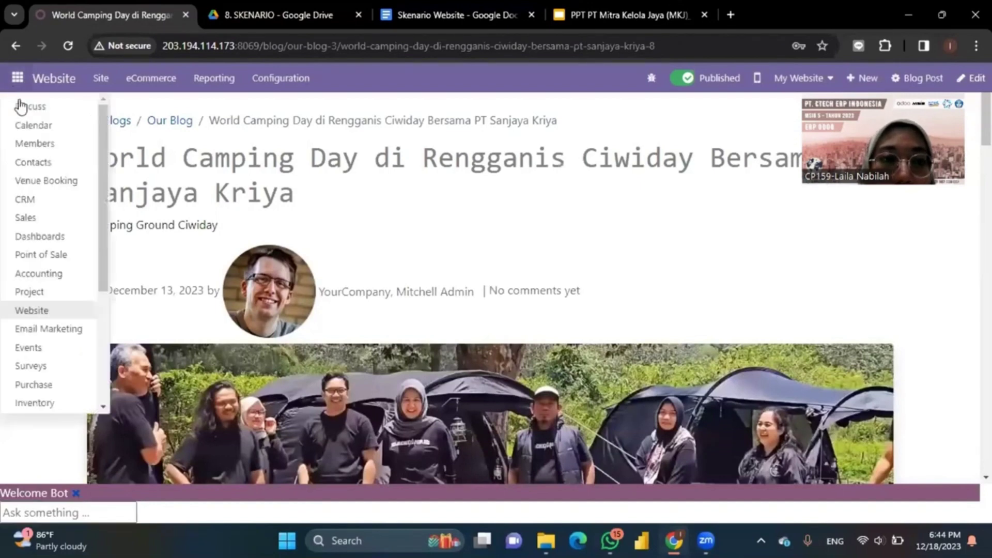
{"action": "left_click", "coordinate": [51, 182]}
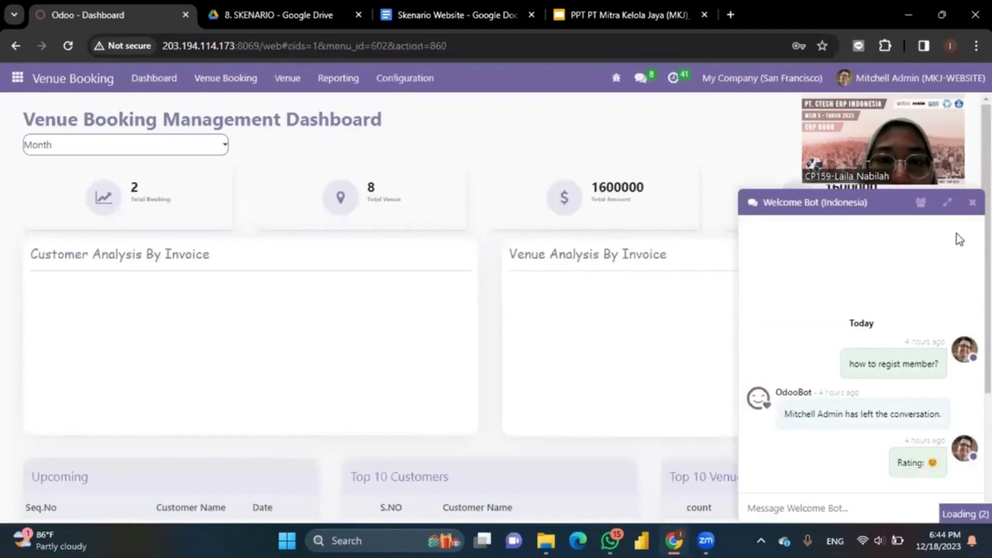
{"action": "left_click", "coordinate": [973, 202]}
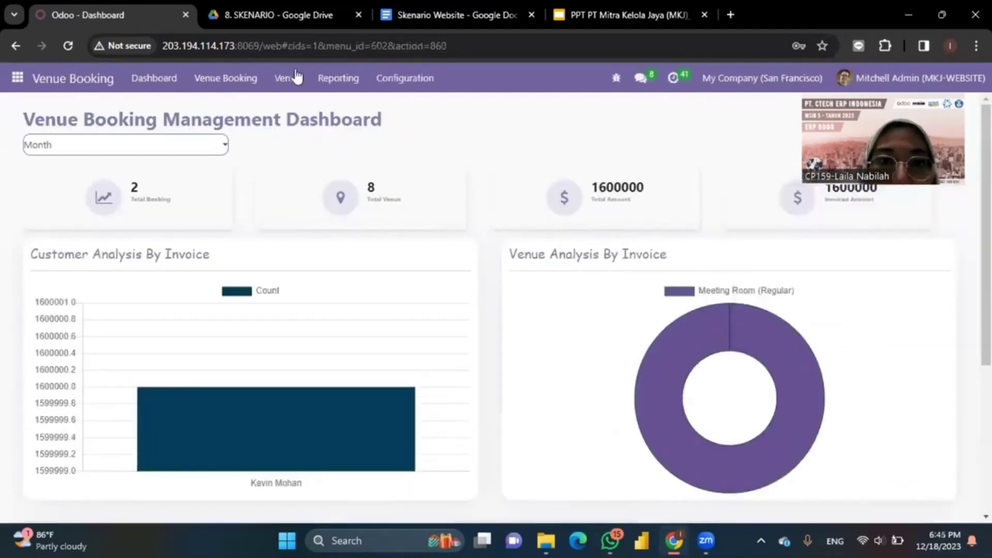
{"action": "left_click", "coordinate": [230, 83]}
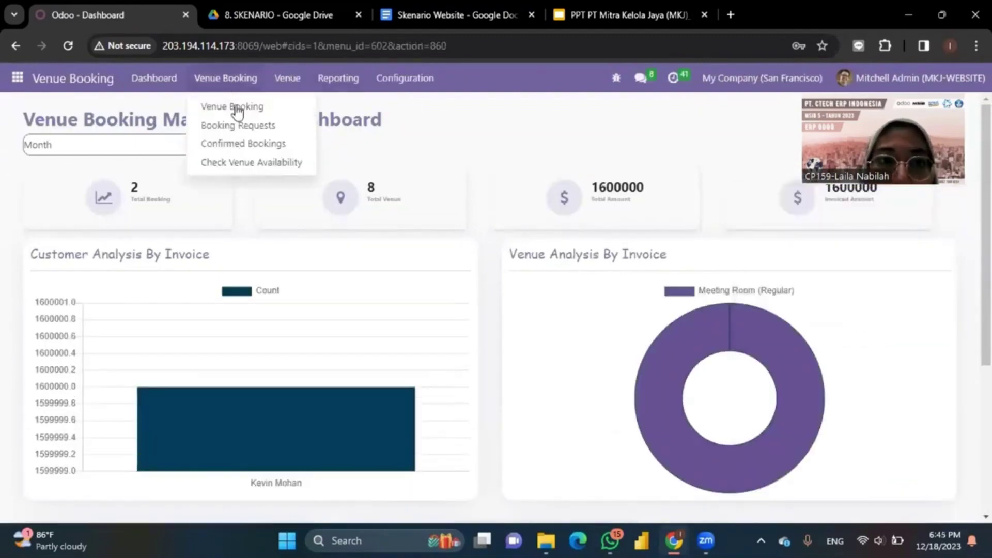
{"action": "left_click", "coordinate": [236, 108]}
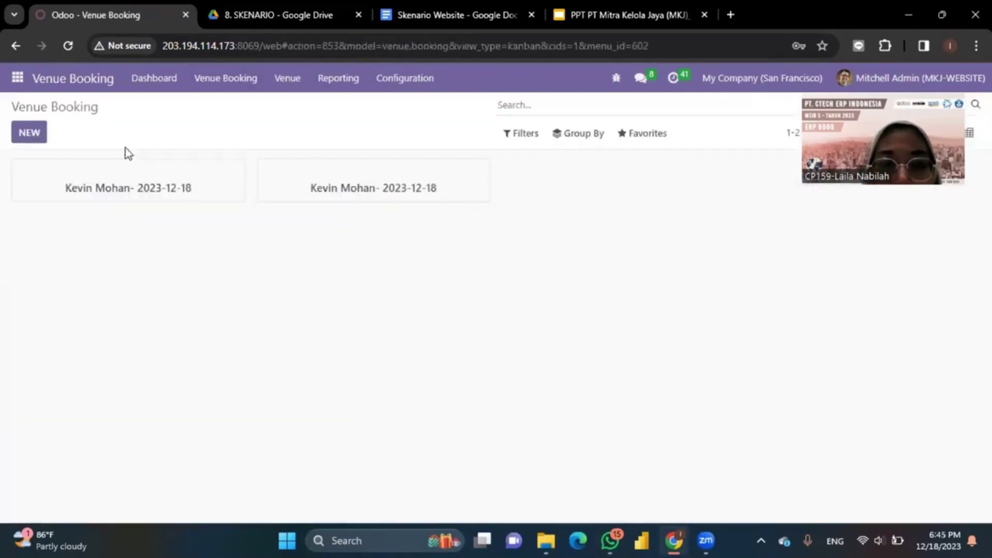
Step: Start a new venue booking for the customer with Meeting Room (Suite) as the venue
{"action": "left_click", "coordinate": [29, 133]}
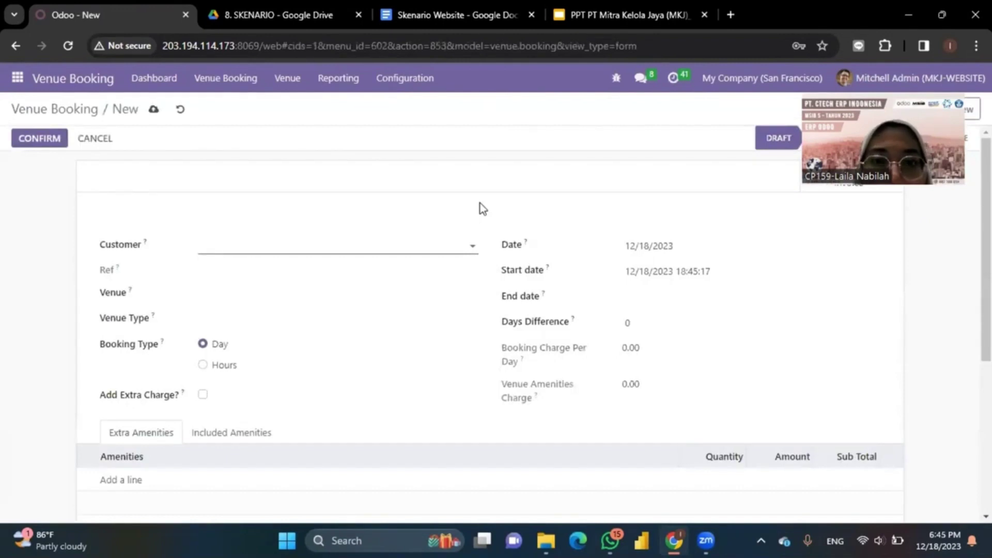
{"action": "left_click", "coordinate": [267, 245]}
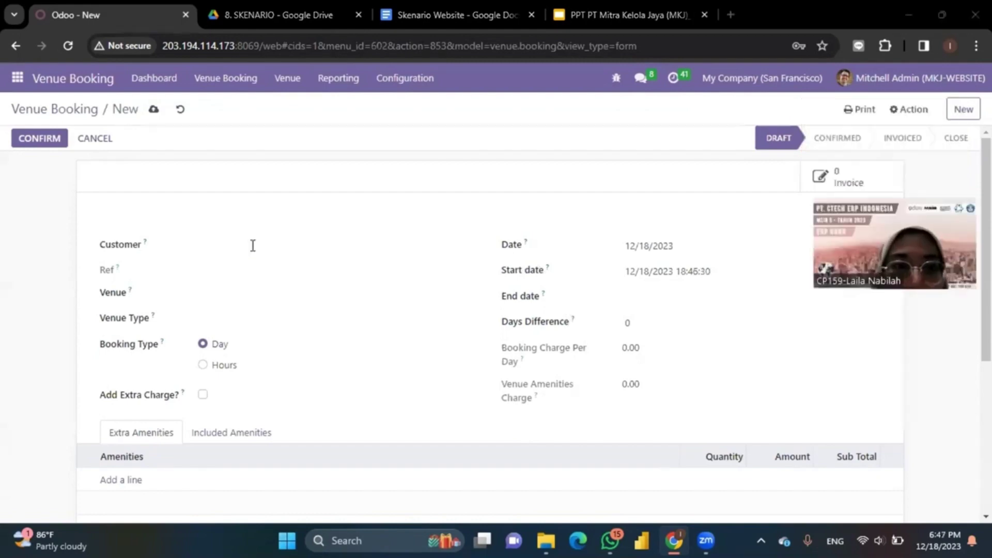
{"action": "left_click", "coordinate": [253, 245]}
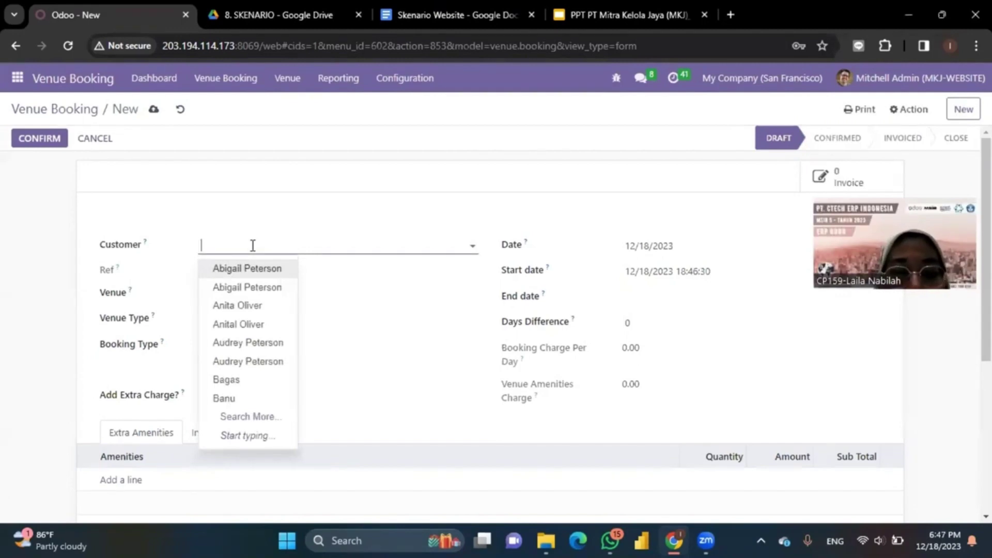
{"action": "type", "text": "bagas"}
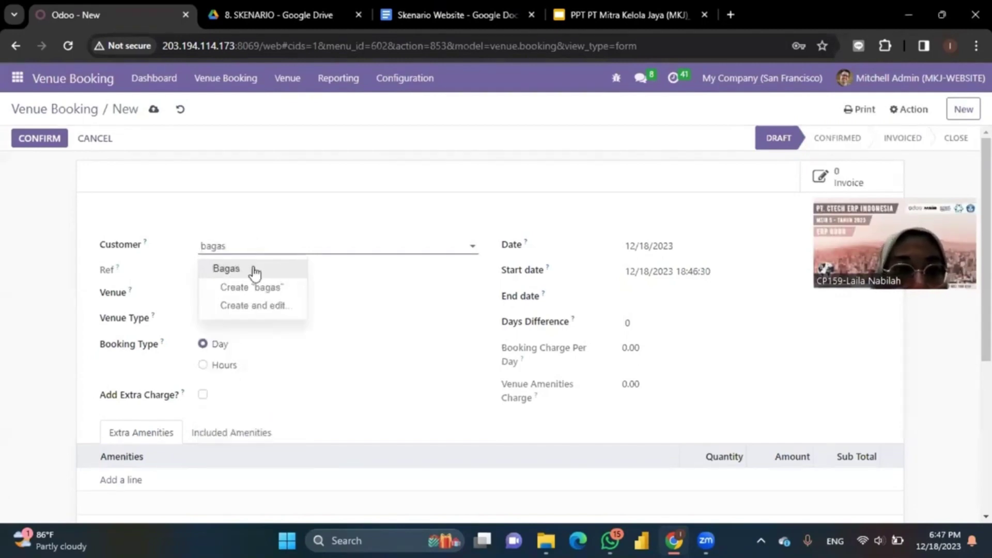
{"action": "left_click", "coordinate": [253, 268]}
{"action": "left_click", "coordinate": [257, 301]}
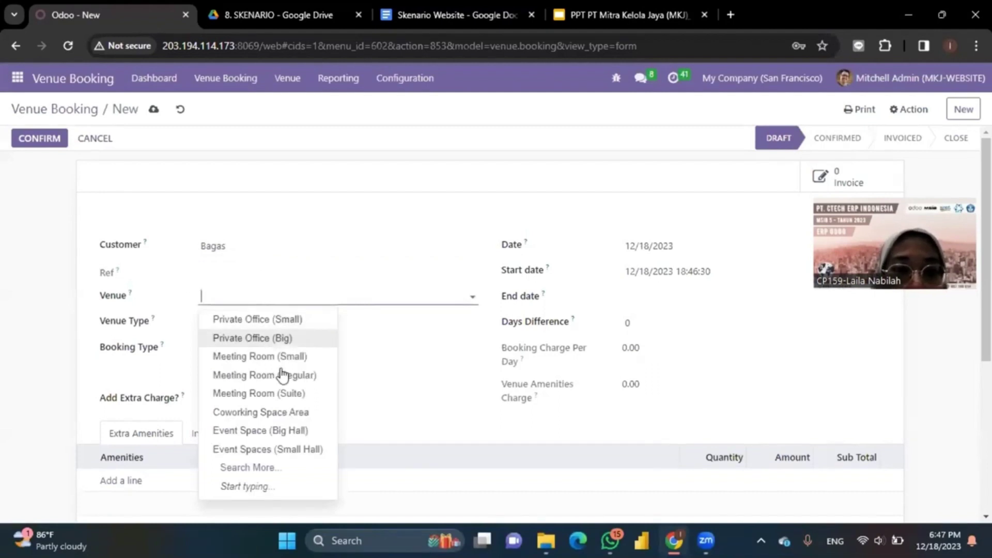
{"action": "left_click", "coordinate": [287, 394]}
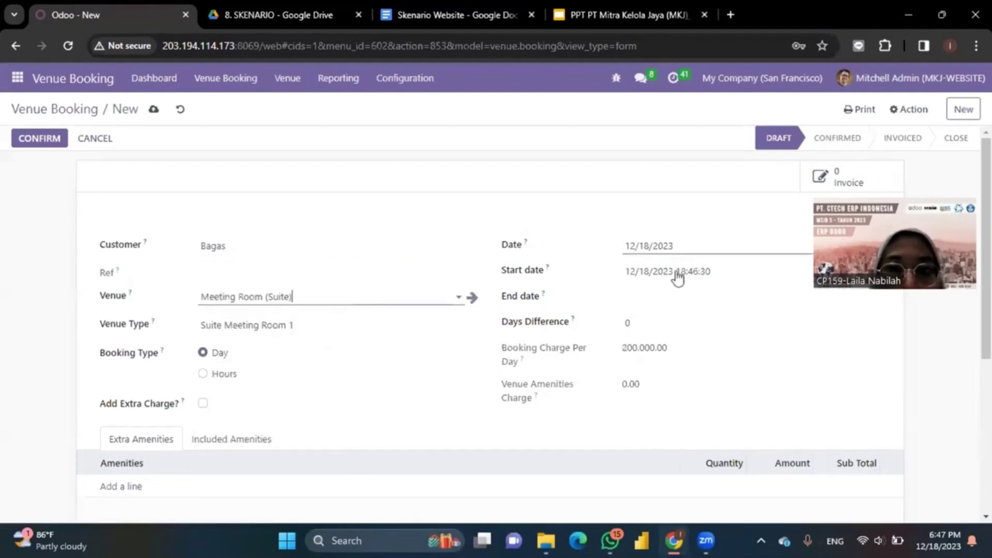
Step: Set the booking to run 12/18/2023 through 12/23/2023 and save the draft
{"action": "left_click", "coordinate": [639, 271]}
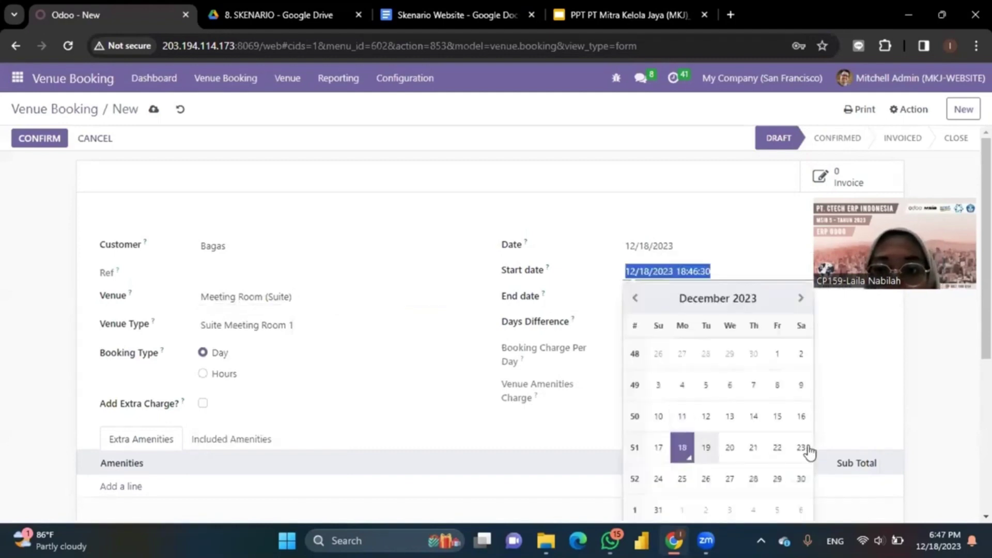
{"action": "left_click", "coordinate": [809, 448]}
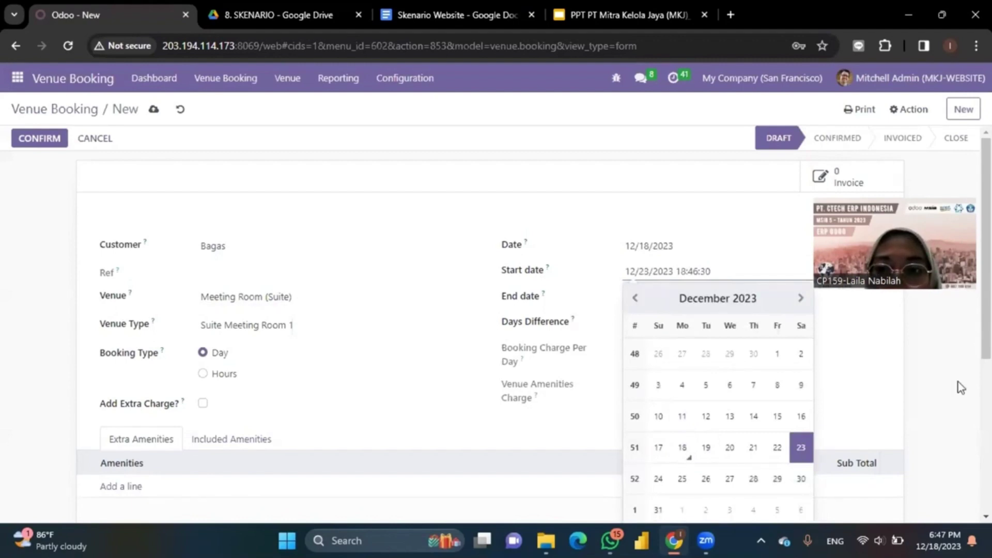
{"action": "left_click", "coordinate": [619, 384]}
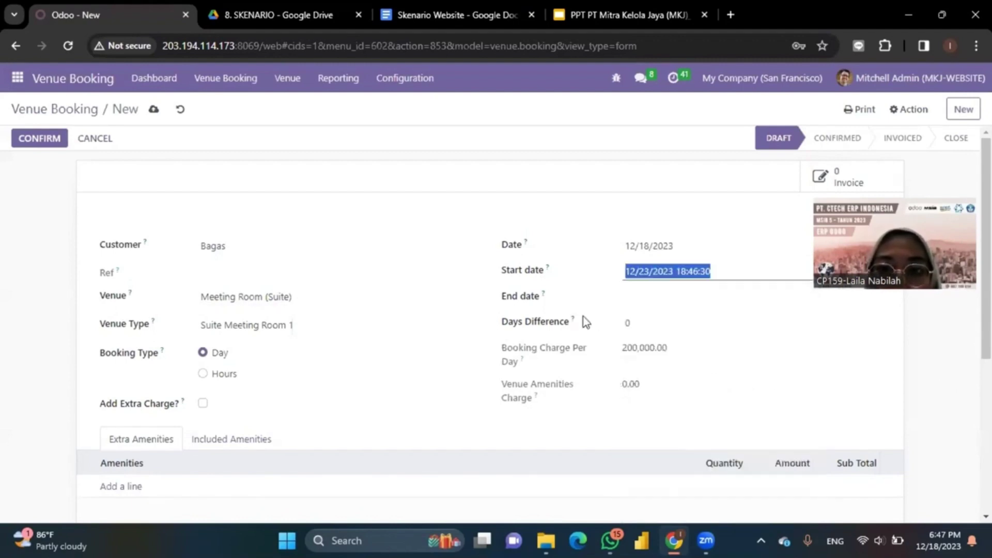
{"action": "left_click", "coordinate": [719, 277]}
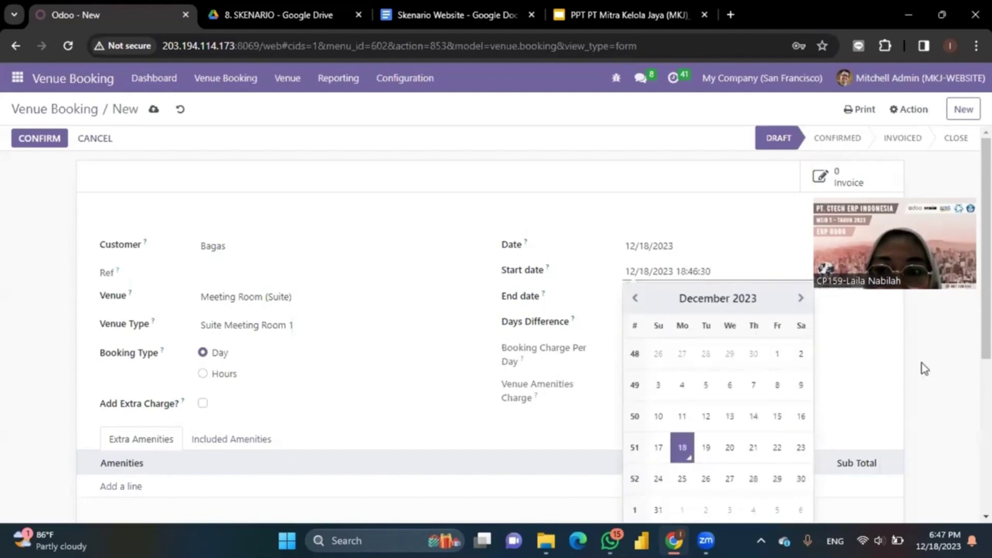
{"action": "left_click", "coordinate": [711, 296]}
{"action": "left_click", "coordinate": [800, 479]}
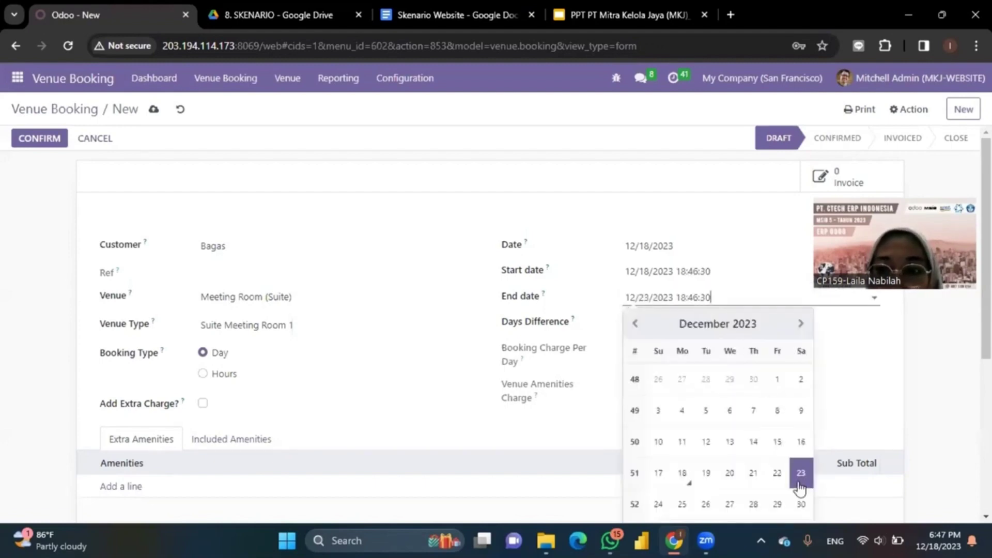
{"action": "left_click", "coordinate": [890, 280]}
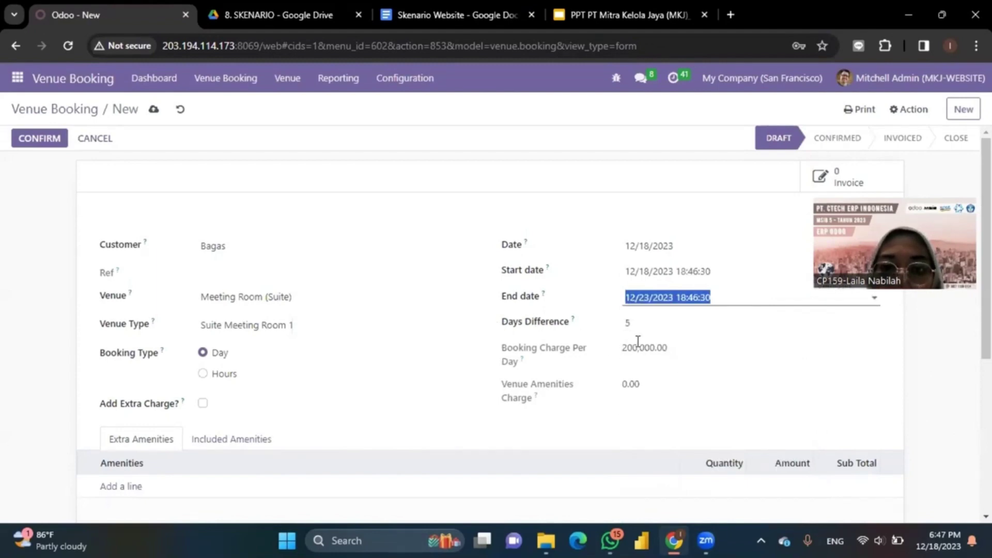
{"action": "scroll", "coordinate": [440, 351], "scroll_direction": "down", "scroll_amount": 5}
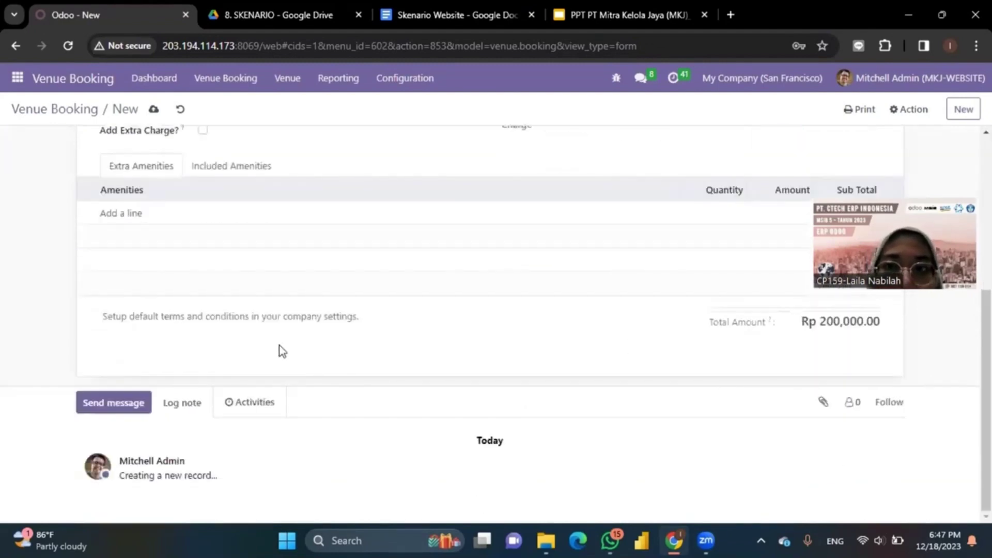
{"action": "scroll", "coordinate": [280, 346], "scroll_direction": "up", "scroll_amount": 5}
{"action": "scroll", "coordinate": [280, 345], "scroll_direction": "down", "scroll_amount": 2}
{"action": "scroll", "coordinate": [280, 353], "scroll_direction": "down", "scroll_amount": 1}
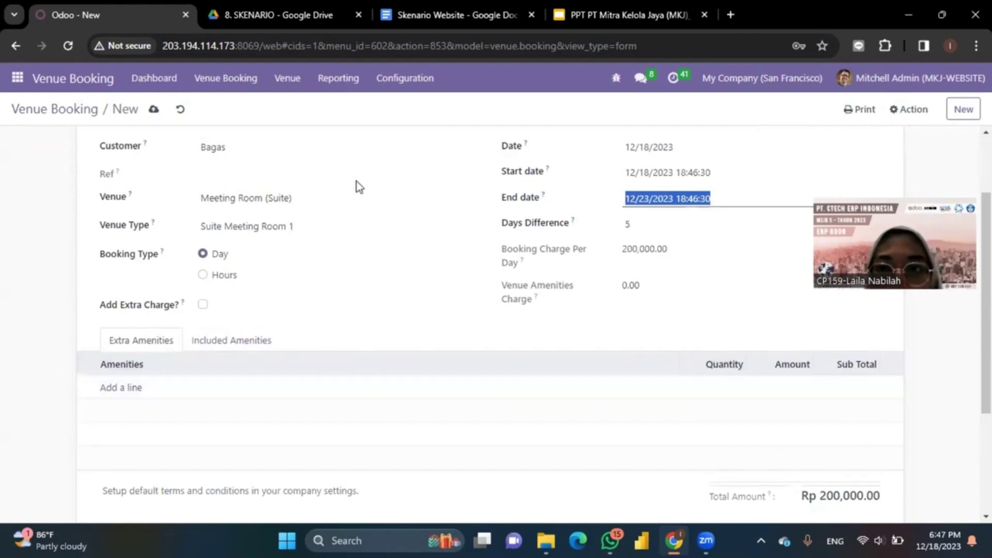
{"action": "left_click", "coordinate": [154, 111]}
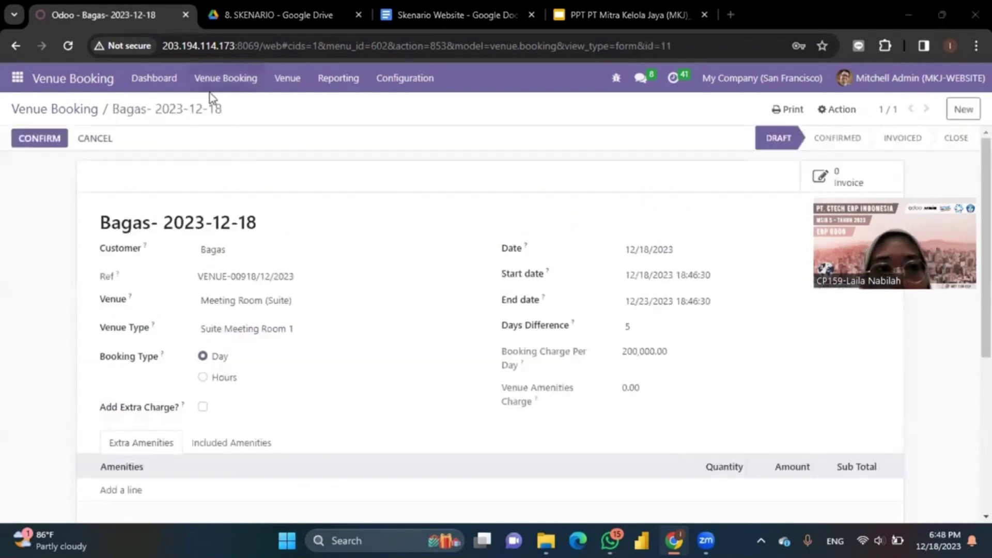
Step: Open the draft Meeting Room (Suite) booking from Booking Requests and trigger Confirm
{"action": "left_click", "coordinate": [221, 83]}
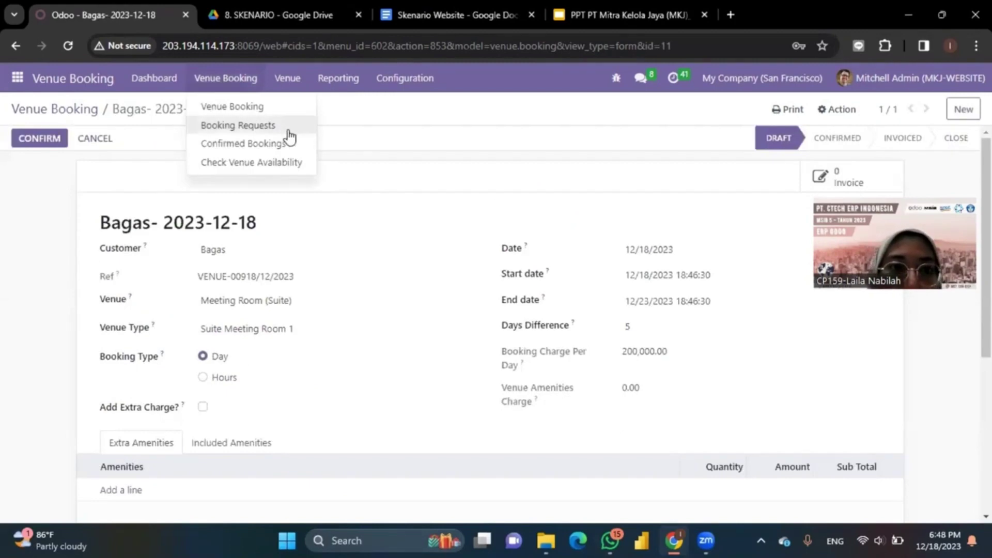
{"action": "left_click", "coordinate": [289, 131]}
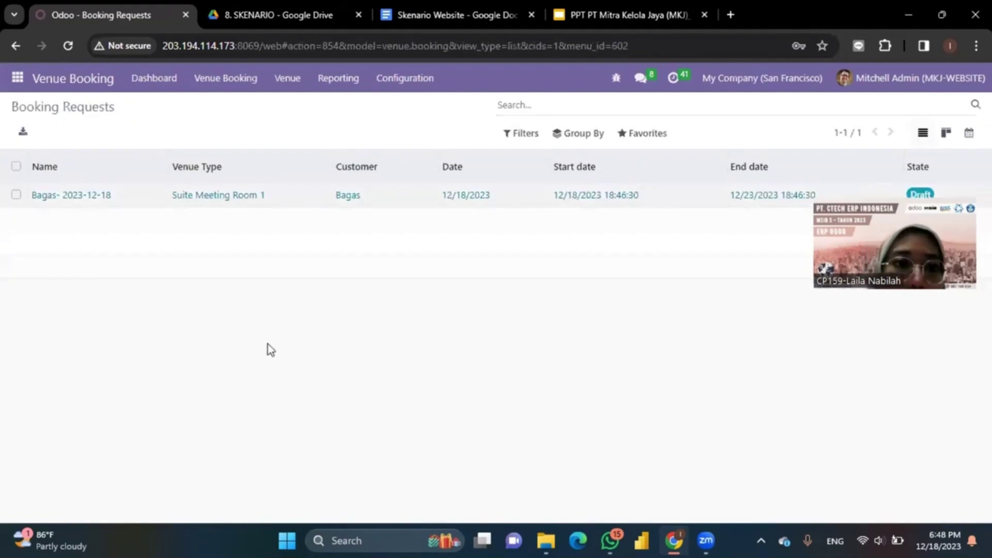
{"action": "left_click", "coordinate": [67, 202]}
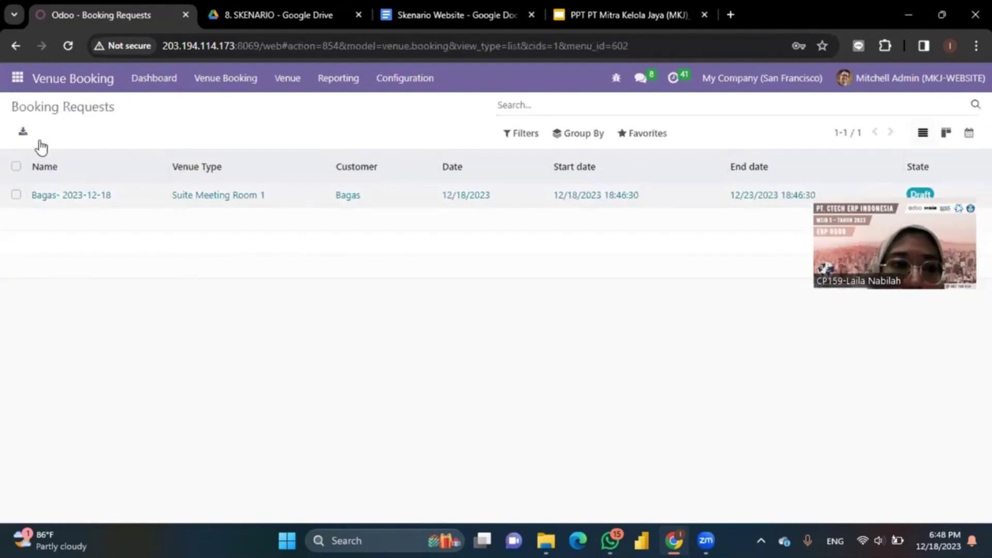
{"action": "left_click", "coordinate": [39, 140]}
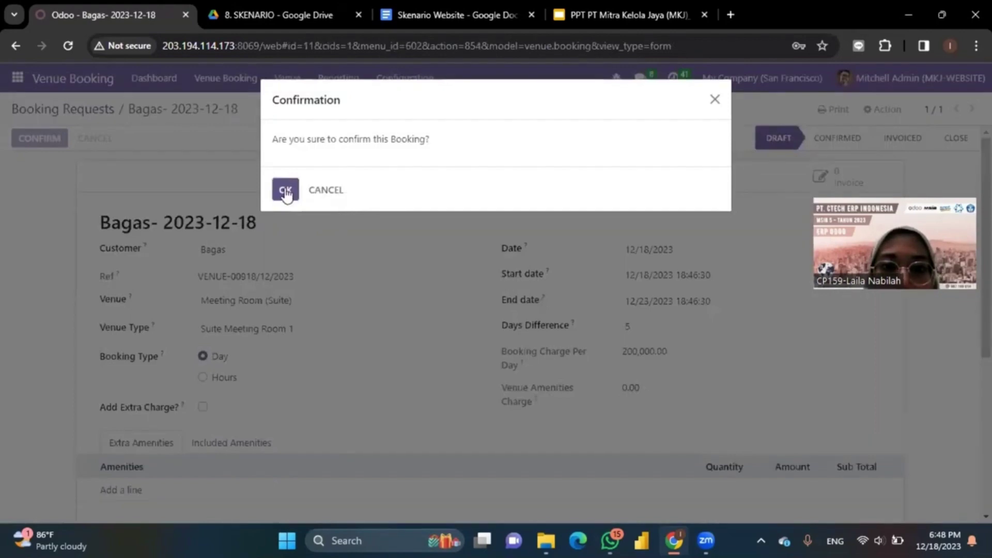
Step: Accept the confirmation and generate the booking's draft invoice with 400,000.00 booking charges
{"action": "key", "text": "Return"}
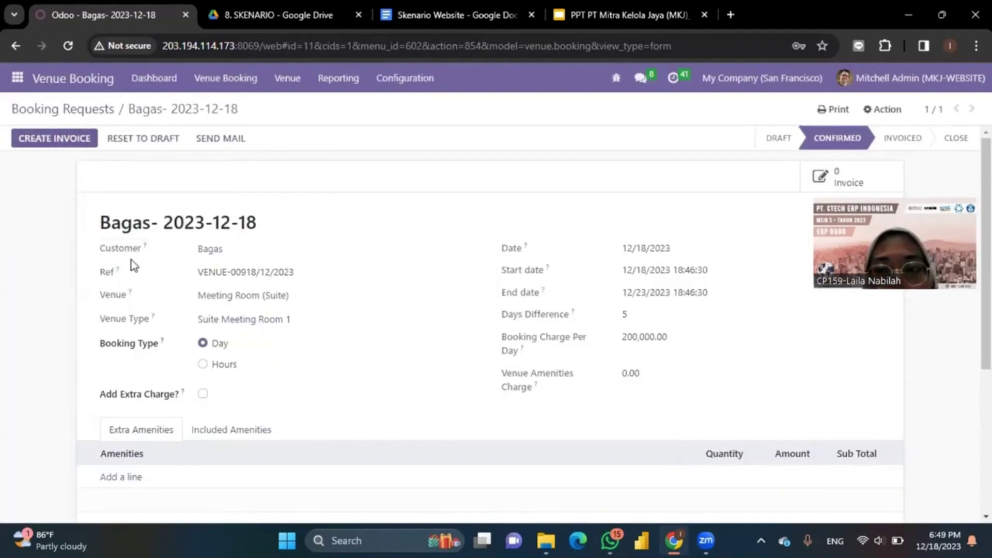
{"action": "left_click", "coordinate": [31, 139]}
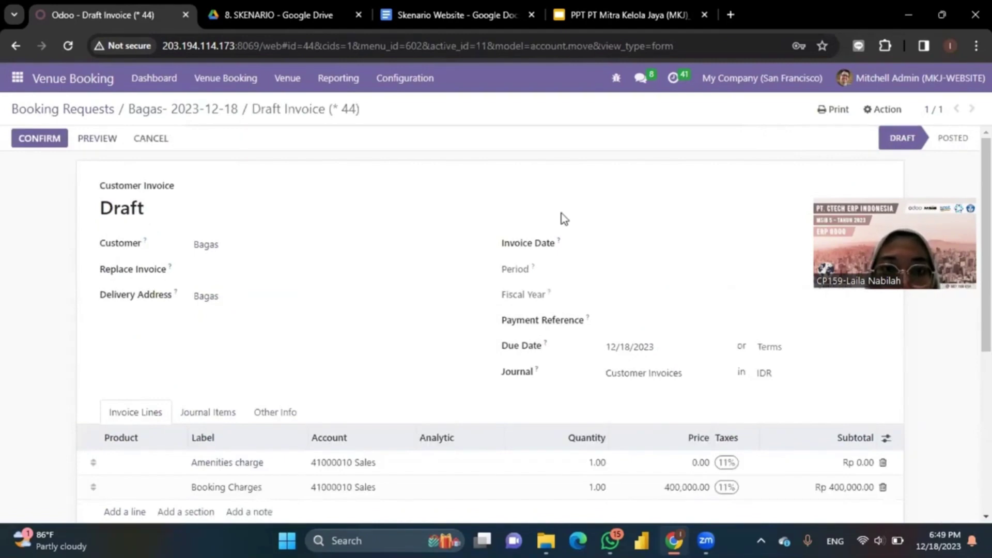
Step: Date the invoice 12/18/2023, post it as INV/2023/00011, and bring up Send & Print
{"action": "left_click", "coordinate": [623, 254]}
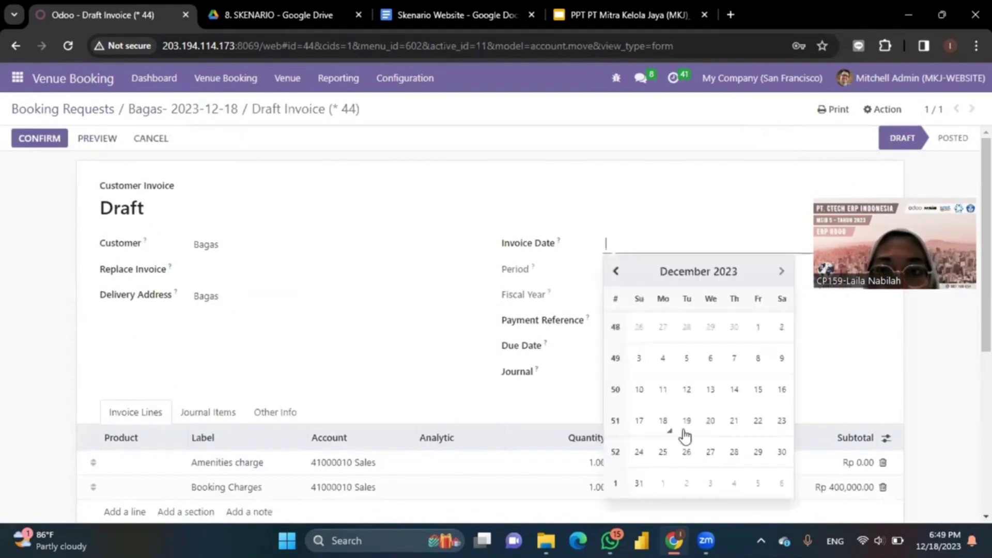
{"action": "left_click", "coordinate": [663, 421]}
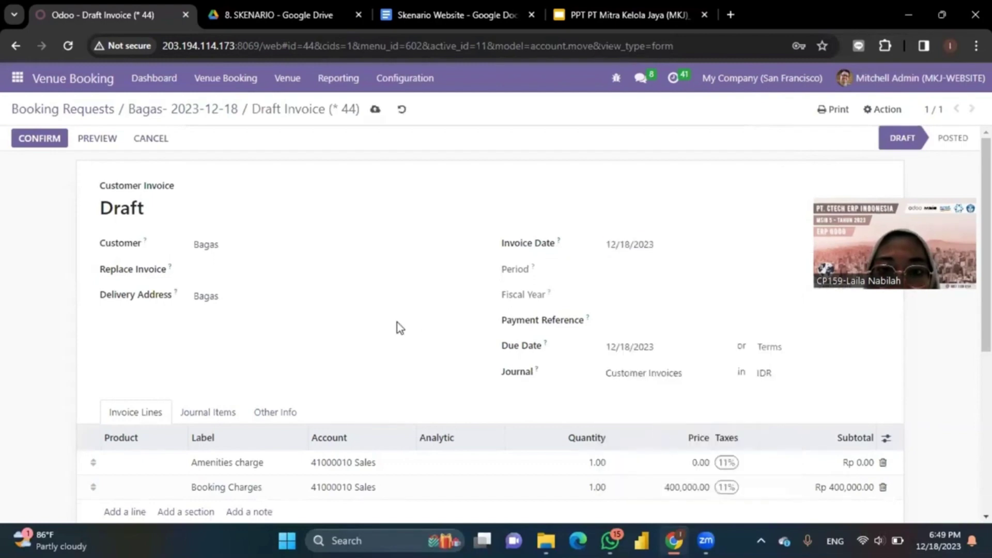
{"action": "scroll", "coordinate": [538, 396], "scroll_direction": "down", "scroll_amount": 3}
{"action": "scroll", "coordinate": [538, 396], "scroll_direction": "up", "scroll_amount": 3}
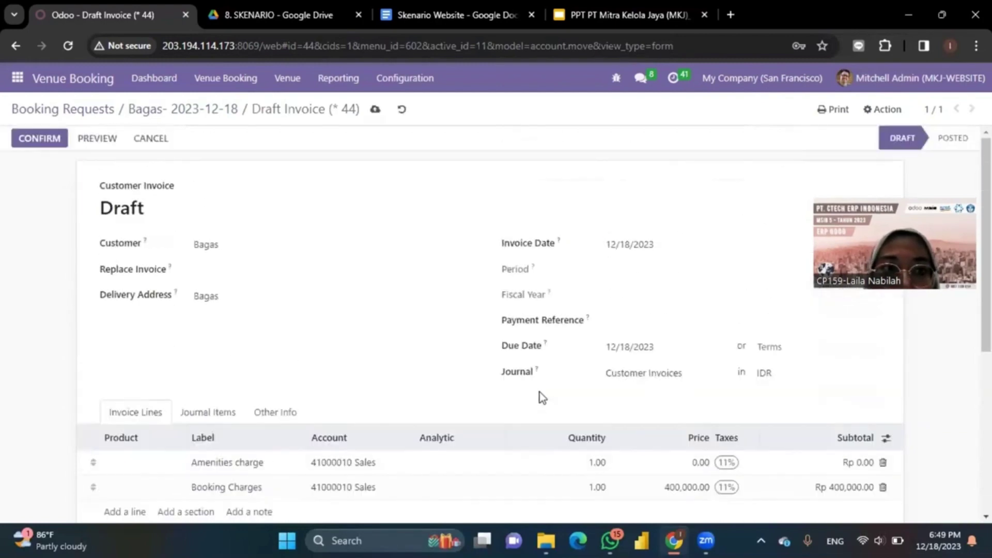
{"action": "left_click", "coordinate": [36, 144]}
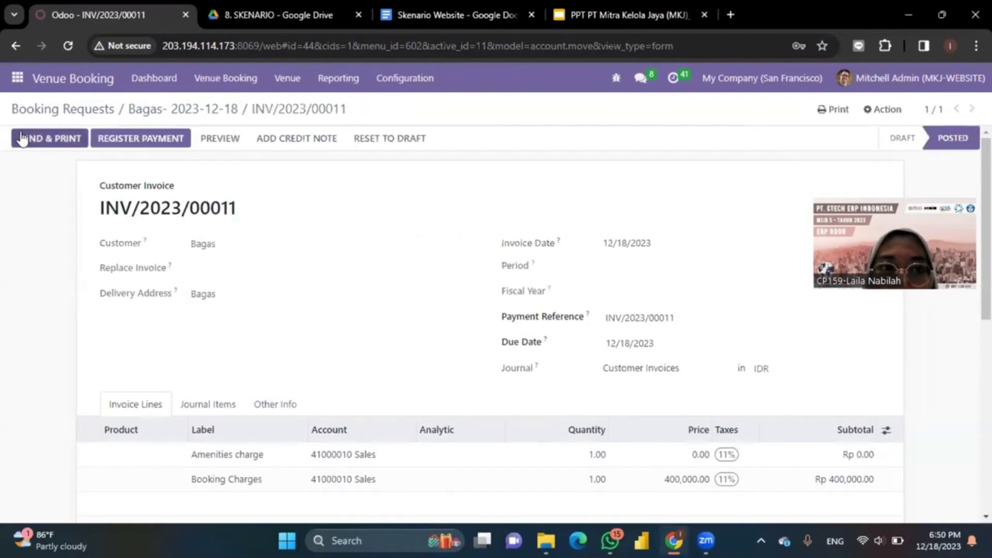
{"action": "left_click", "coordinate": [49, 144]}
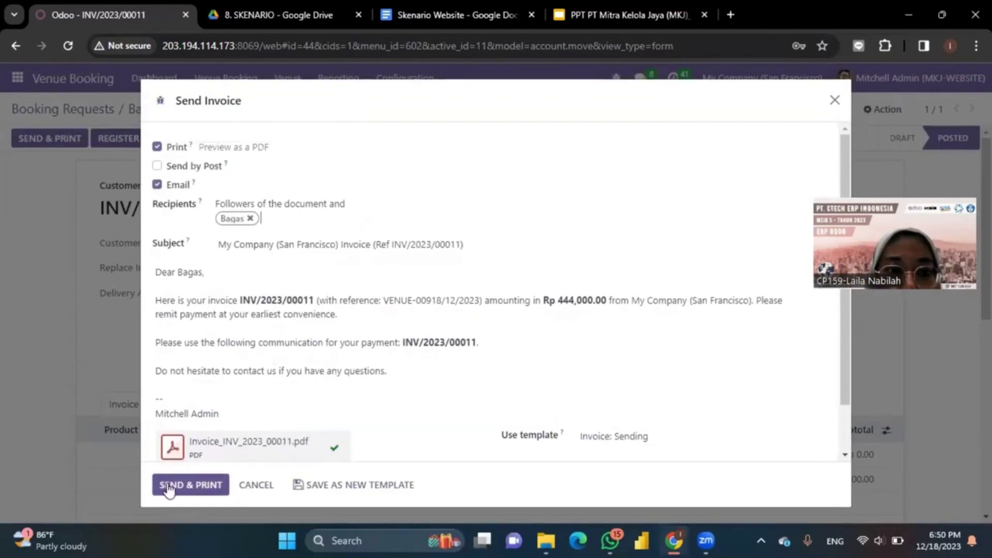
Step: Send INV/2023/00011 and keep the downloaded INV_2023_00011.pdf
{"action": "left_click", "coordinate": [193, 485]}
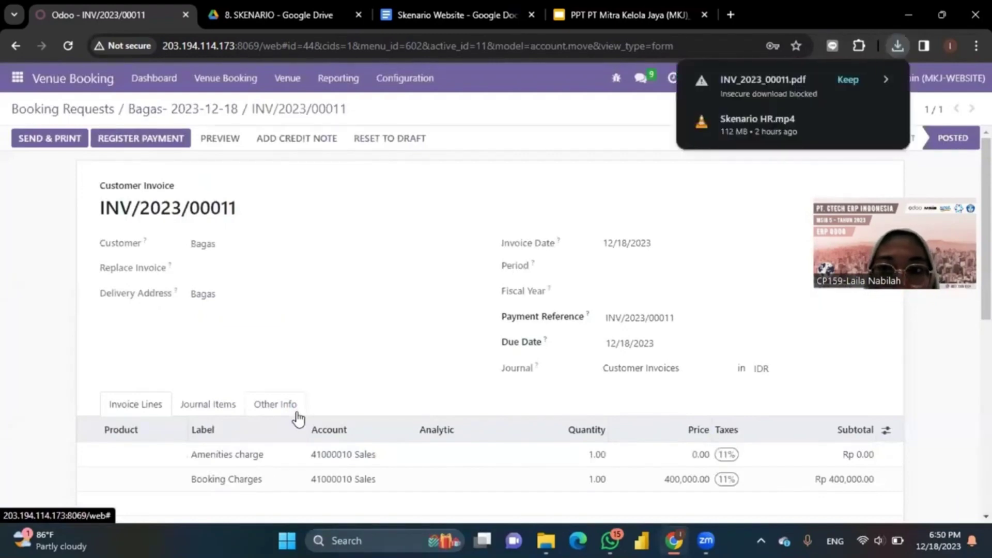
{"action": "left_click", "coordinate": [848, 80]}
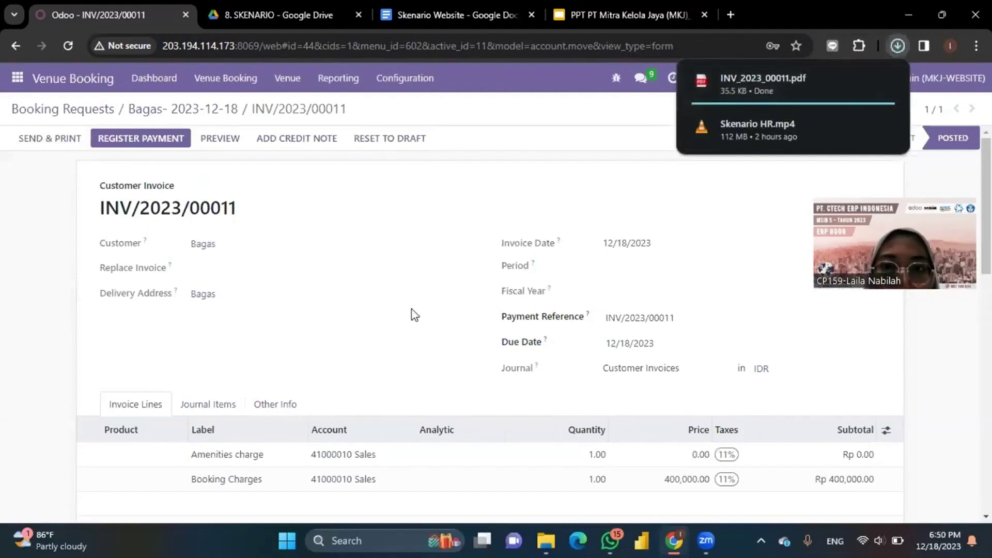
{"action": "scroll", "coordinate": [411, 309], "scroll_direction": "down", "scroll_amount": 3}
{"action": "scroll", "coordinate": [412, 309], "scroll_direction": "up", "scroll_amount": 3}
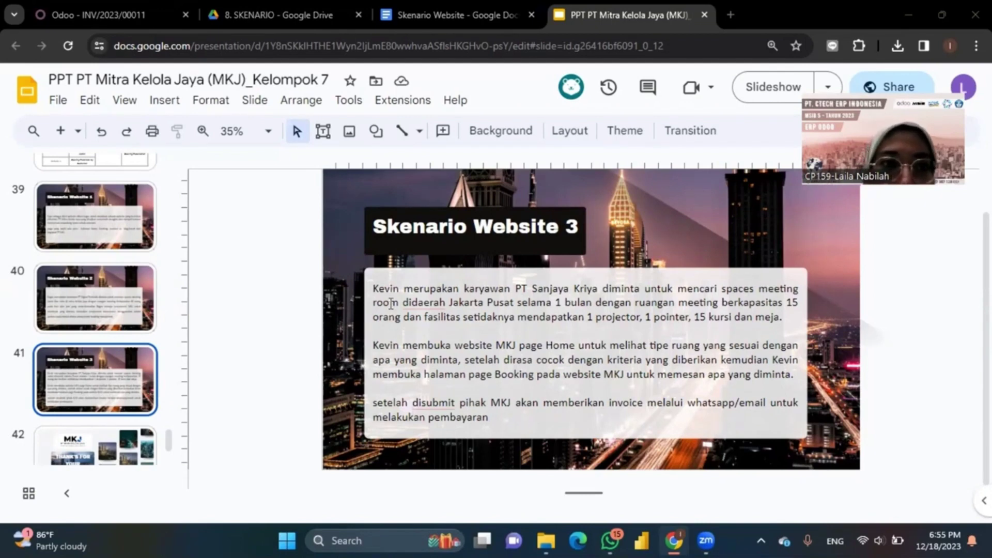
{"action": "left_click", "coordinate": [136, 7]}
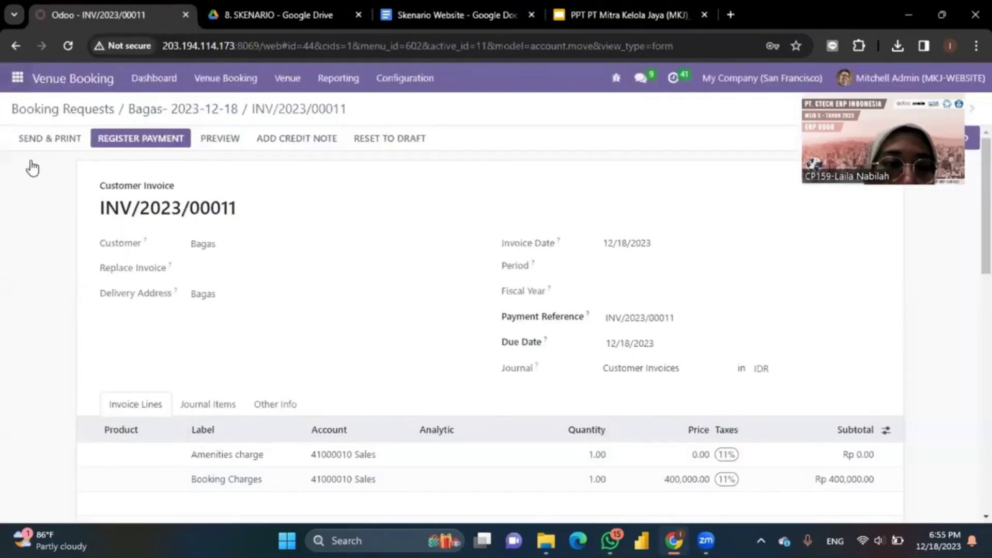
Step: Go to the Website app to show the My Website homepage
{"action": "left_click", "coordinate": [17, 78]}
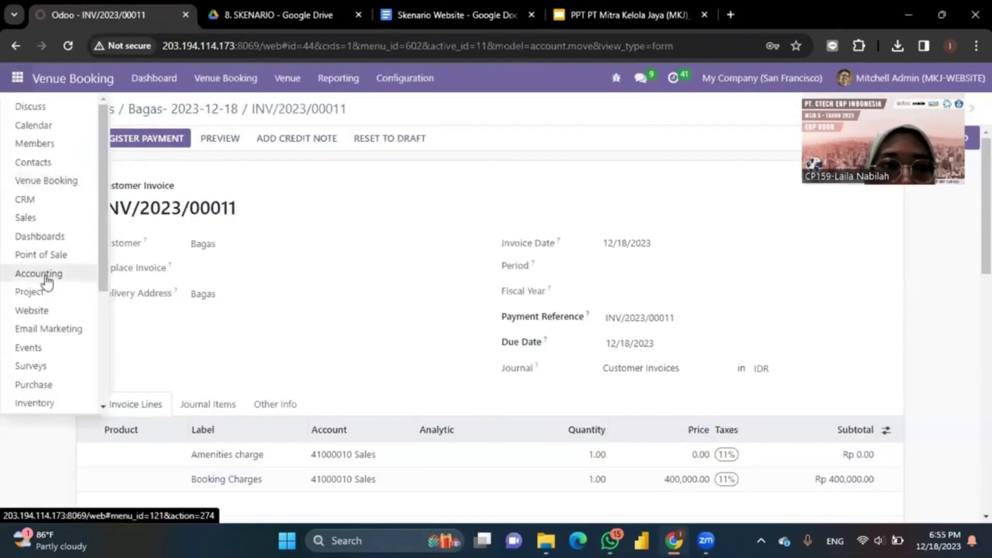
{"action": "left_click", "coordinate": [32, 311]}
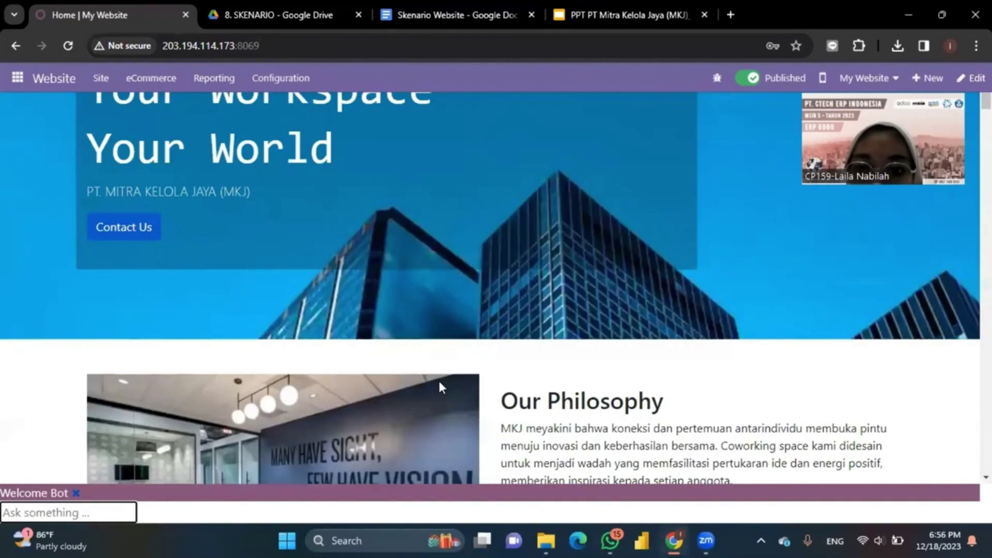
{"action": "scroll", "coordinate": [438, 379], "scroll_direction": "down", "scroll_amount": 10}
{"action": "scroll", "coordinate": [440, 385], "scroll_direction": "down", "scroll_amount": 6}
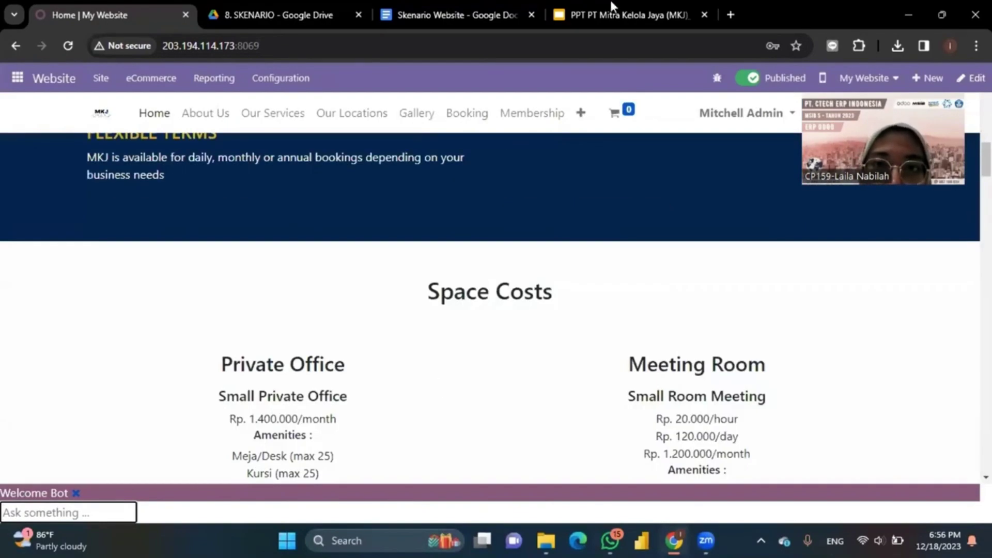
{"action": "left_click", "coordinate": [612, 13]}
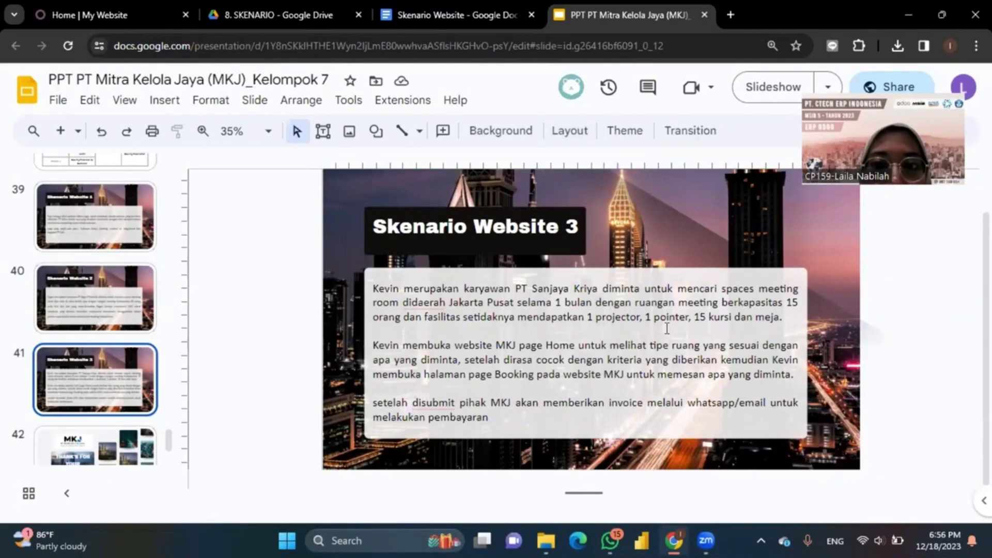
{"action": "left_click", "coordinate": [83, 8]}
{"action": "scroll", "coordinate": [615, 323], "scroll_direction": "down", "scroll_amount": 1}
{"action": "scroll", "coordinate": [615, 324], "scroll_direction": "up", "scroll_amount": 1}
{"action": "scroll", "coordinate": [615, 323], "scroll_direction": "down", "scroll_amount": 4}
{"action": "scroll", "coordinate": [615, 324], "scroll_direction": "up", "scroll_amount": 5}
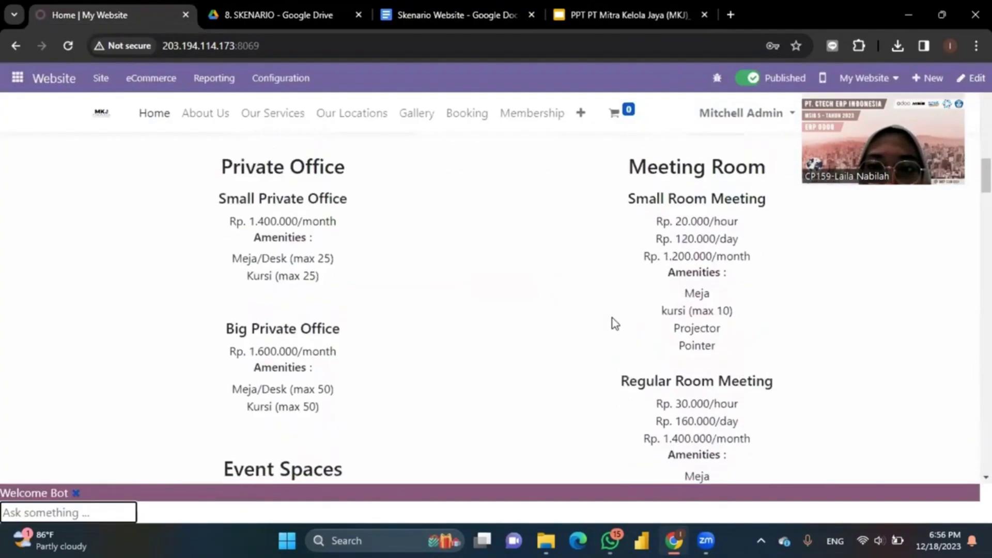
{"action": "scroll", "coordinate": [615, 324], "scroll_direction": "down", "scroll_amount": 1}
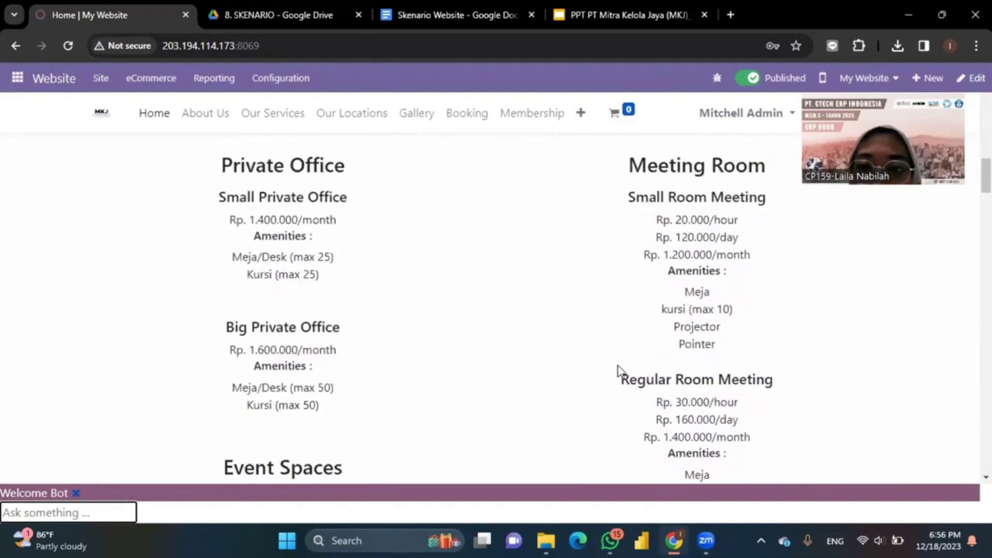
{"action": "scroll", "coordinate": [619, 371], "scroll_direction": "down", "scroll_amount": 5}
{"action": "scroll", "coordinate": [615, 402], "scroll_direction": "up", "scroll_amount": 3}
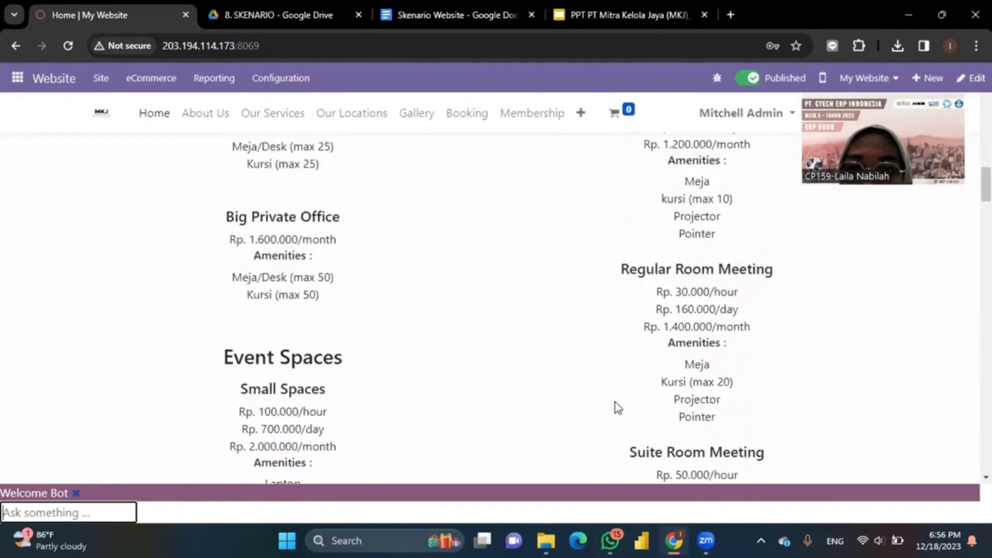
{"action": "scroll", "coordinate": [615, 402], "scroll_direction": "up", "scroll_amount": 1}
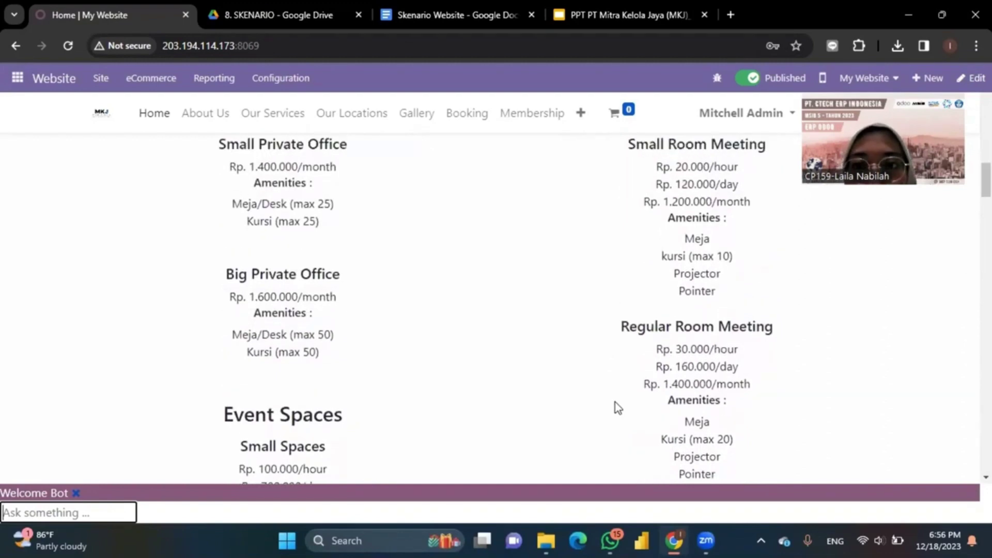
{"action": "scroll", "coordinate": [615, 402], "scroll_direction": "down", "scroll_amount": 2}
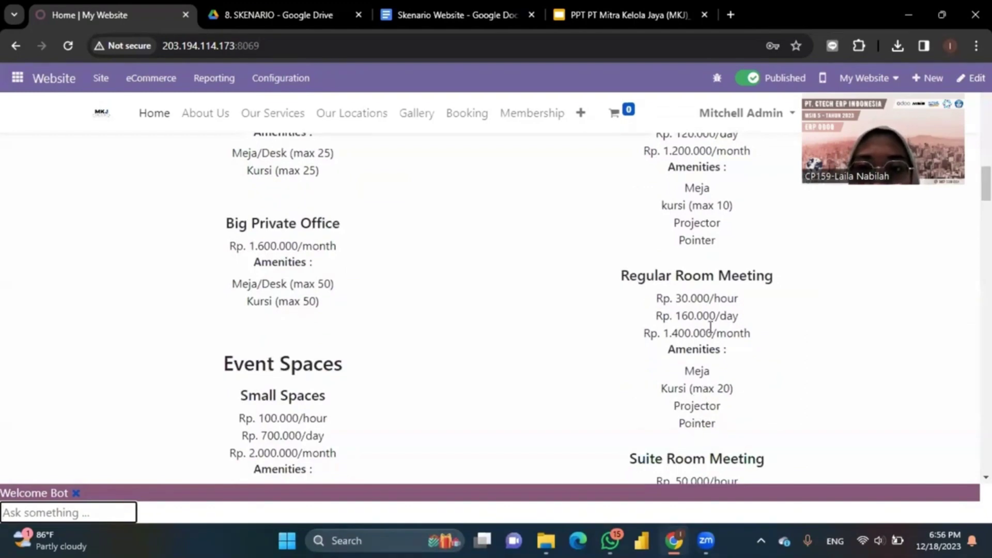
{"action": "scroll", "coordinate": [711, 326], "scroll_direction": "up", "scroll_amount": 1}
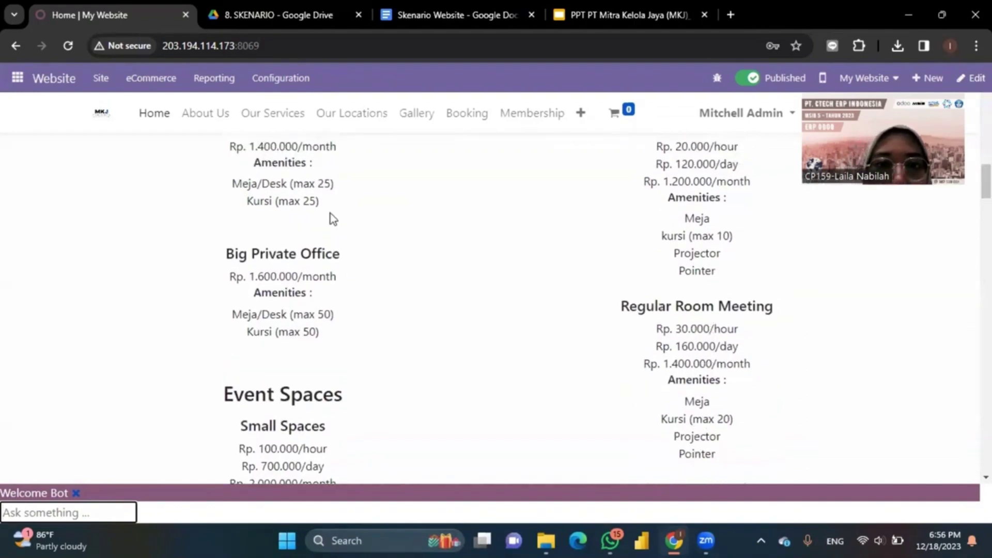
{"action": "left_click", "coordinate": [468, 114]}
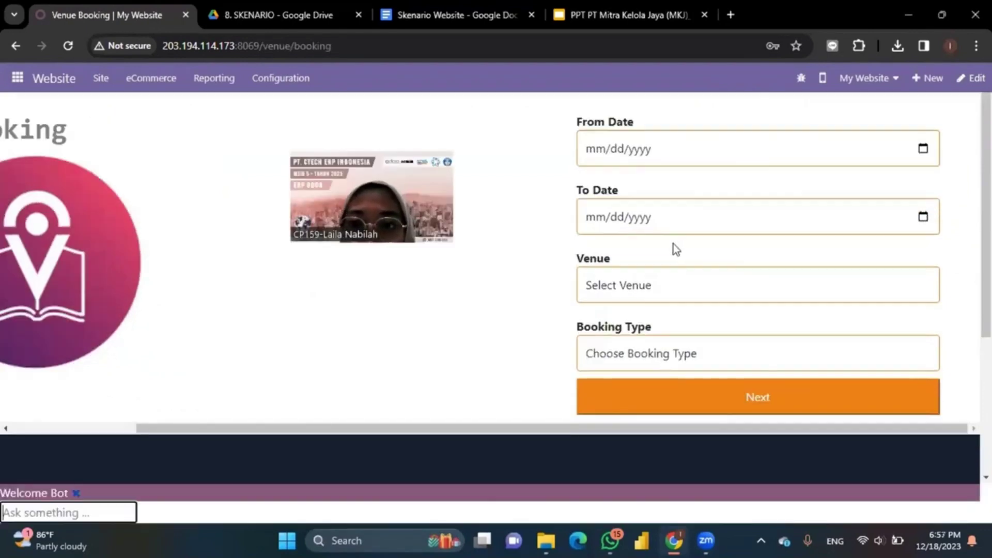
Step: Pick booking dates from 12/18/2023 to 01/18/2024 on the website booking form
{"action": "left_click", "coordinate": [924, 149]}
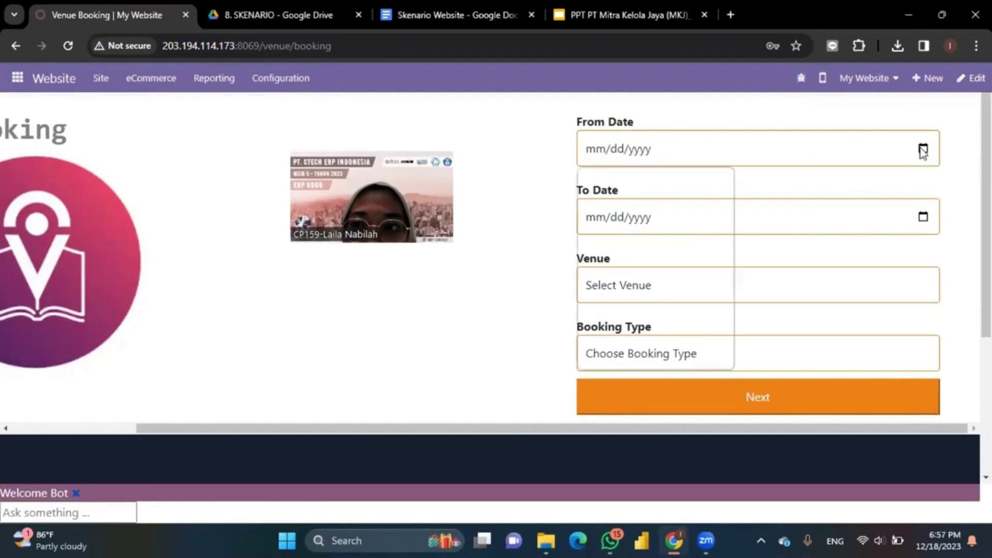
{"action": "left_click", "coordinate": [615, 291]}
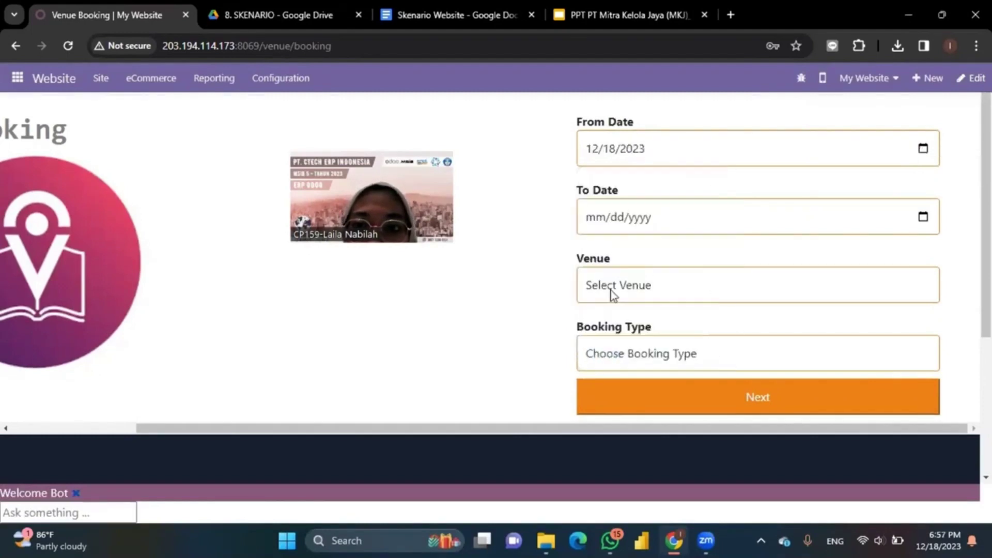
{"action": "left_click", "coordinate": [925, 218]}
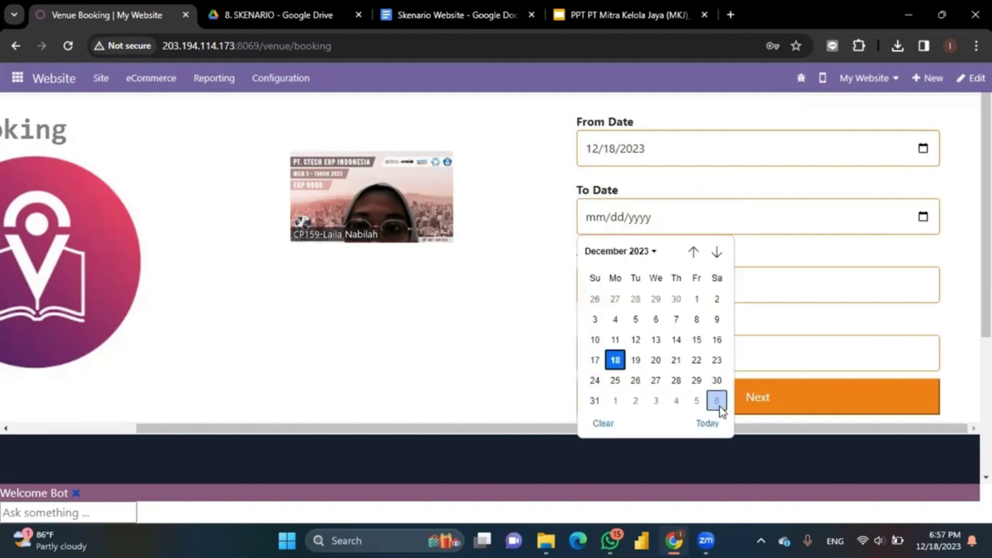
{"action": "left_click", "coordinate": [718, 252]}
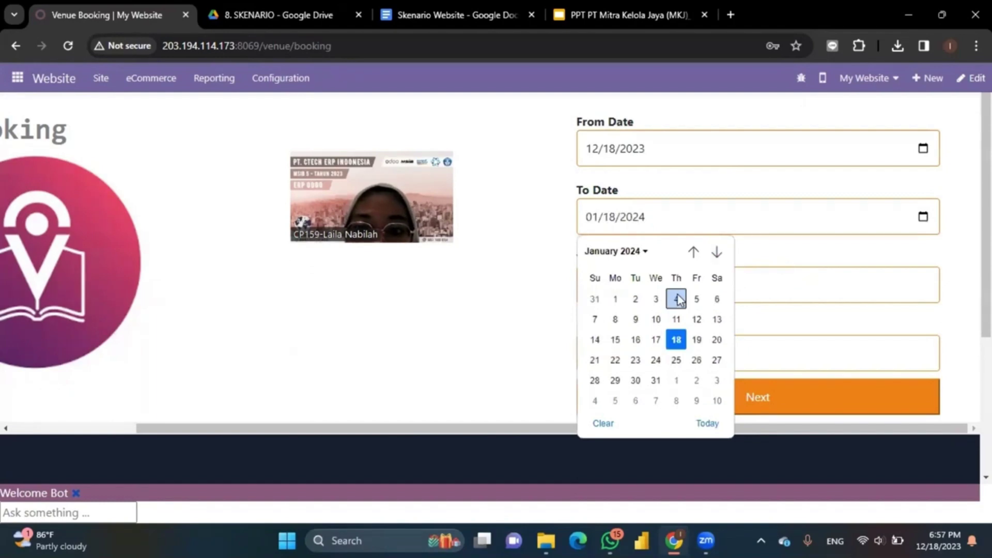
{"action": "left_click", "coordinate": [676, 340]}
Step: Choose Meeting Room (Regular) with booking type Day and continue to customer details
{"action": "left_click", "coordinate": [770, 295]}
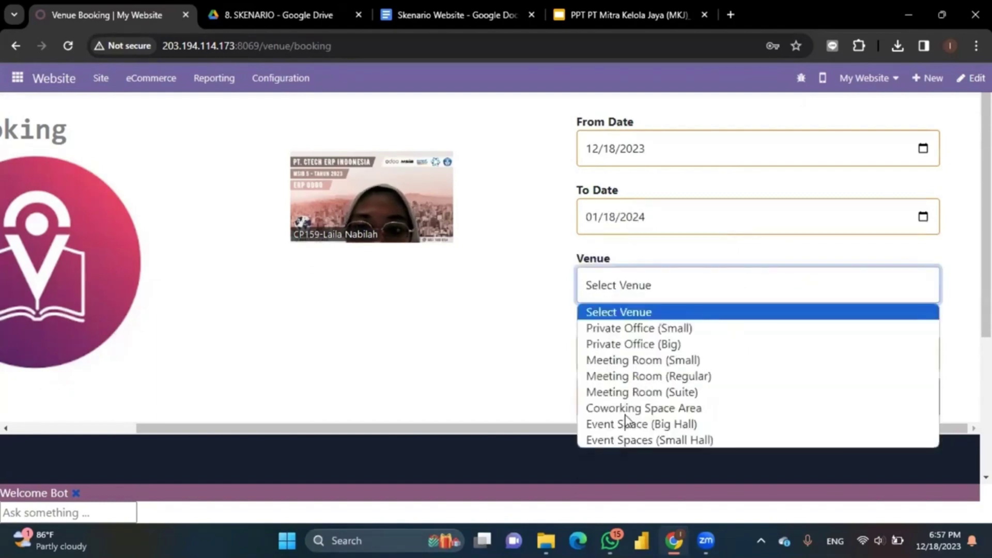
{"action": "left_click", "coordinate": [694, 377]}
{"action": "left_click", "coordinate": [681, 356]}
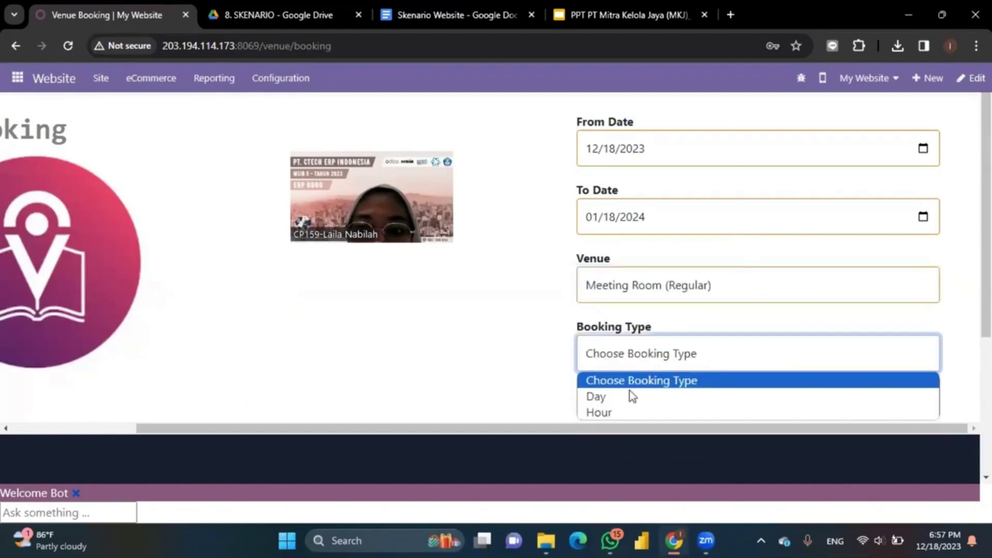
{"action": "left_click", "coordinate": [605, 399]}
{"action": "left_click", "coordinate": [606, 407]}
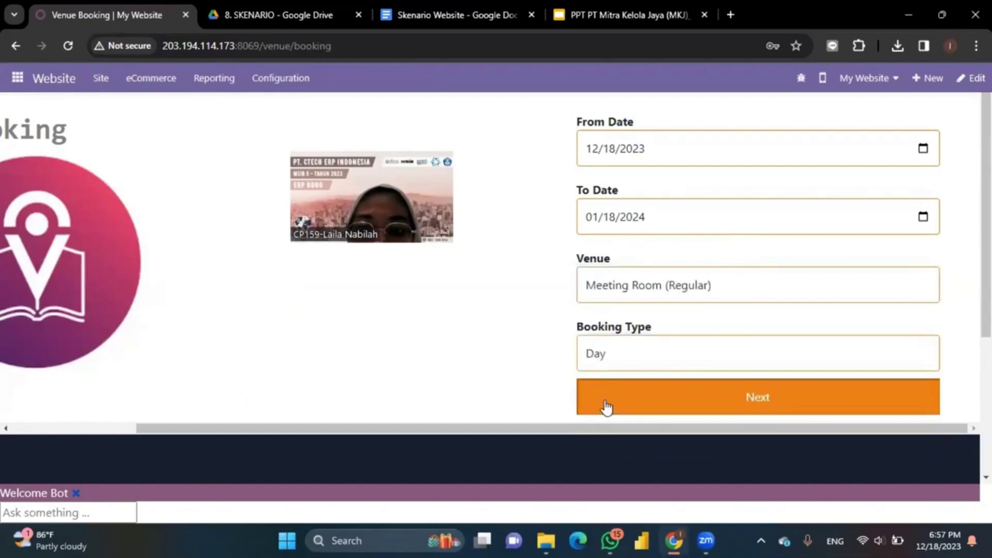
{"action": "left_click", "coordinate": [607, 408]}
Step: Autofill the customer's saved name and Jakarta city on the booking form
{"action": "scroll", "coordinate": [607, 403], "scroll_direction": "down", "scroll_amount": 1}
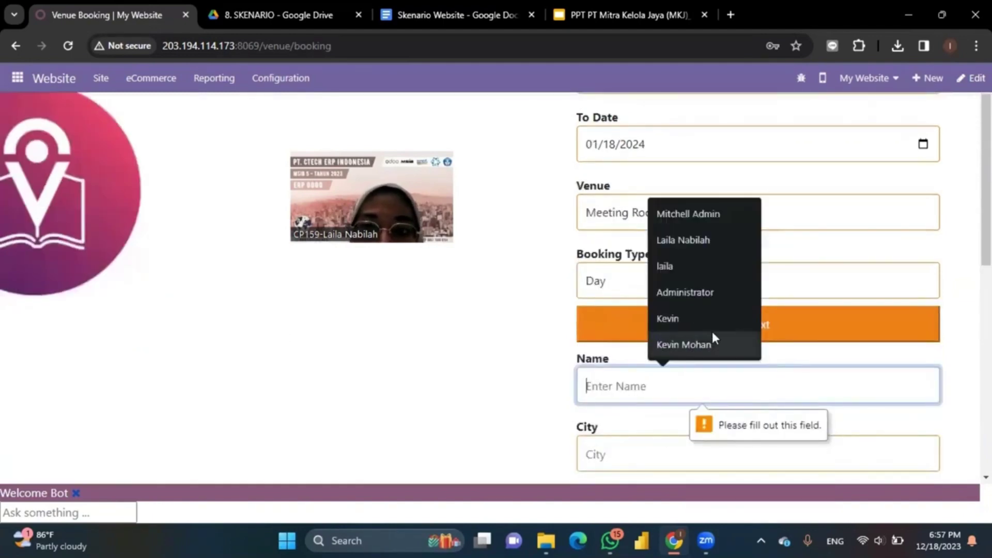
{"action": "left_click", "coordinate": [714, 343]}
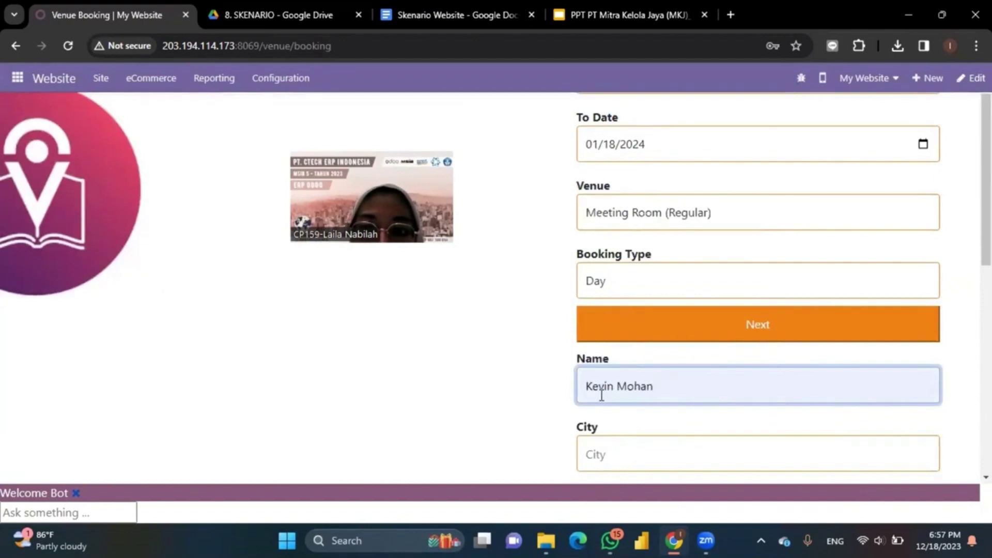
{"action": "left_click", "coordinate": [608, 461]}
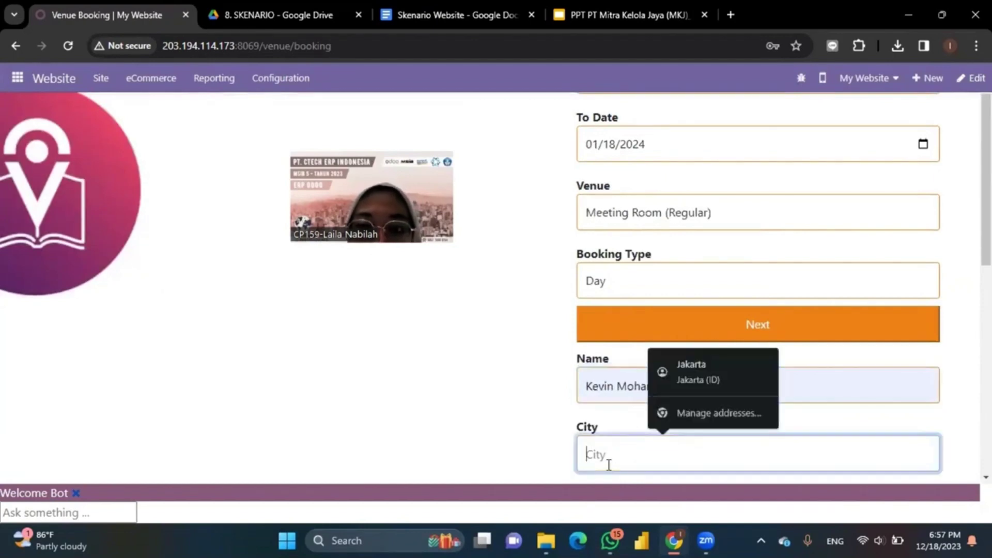
{"action": "left_click", "coordinate": [723, 362]}
Step: Set the region (Wilayah) to Jakarta and submit the booking
{"action": "scroll", "coordinate": [724, 362], "scroll_direction": "down", "scroll_amount": 3}
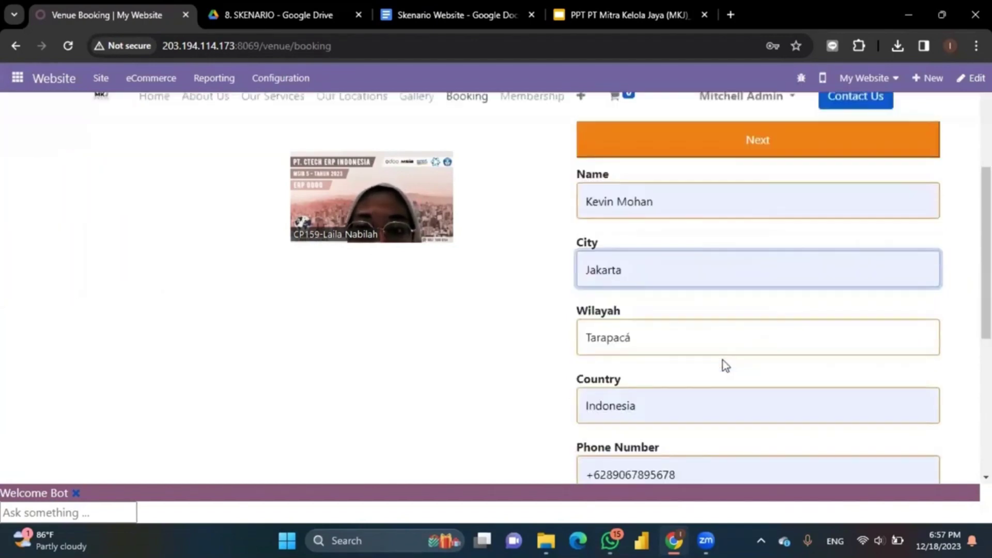
{"action": "left_click", "coordinate": [665, 342]}
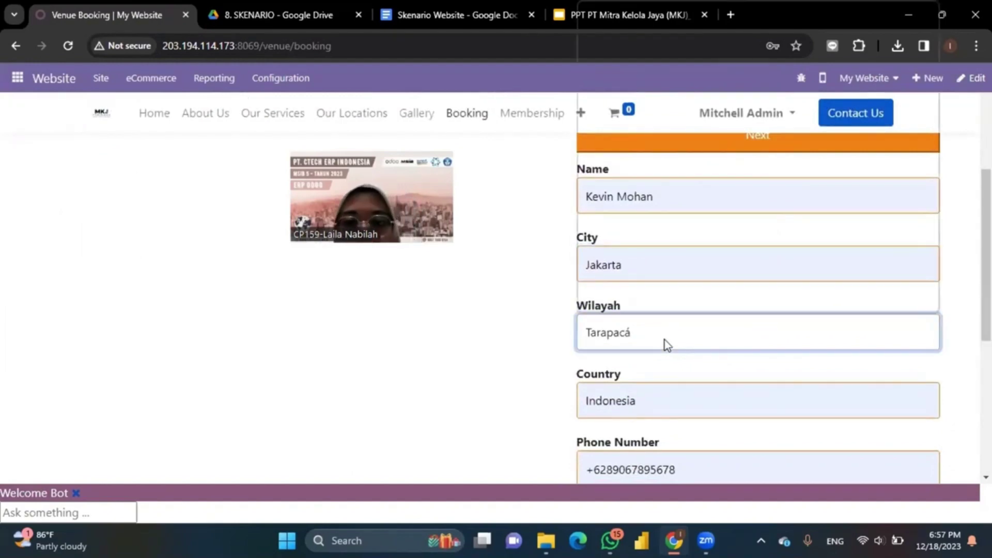
{"action": "left_click", "coordinate": [665, 342]}
{"action": "type", "text": "jakarta"}
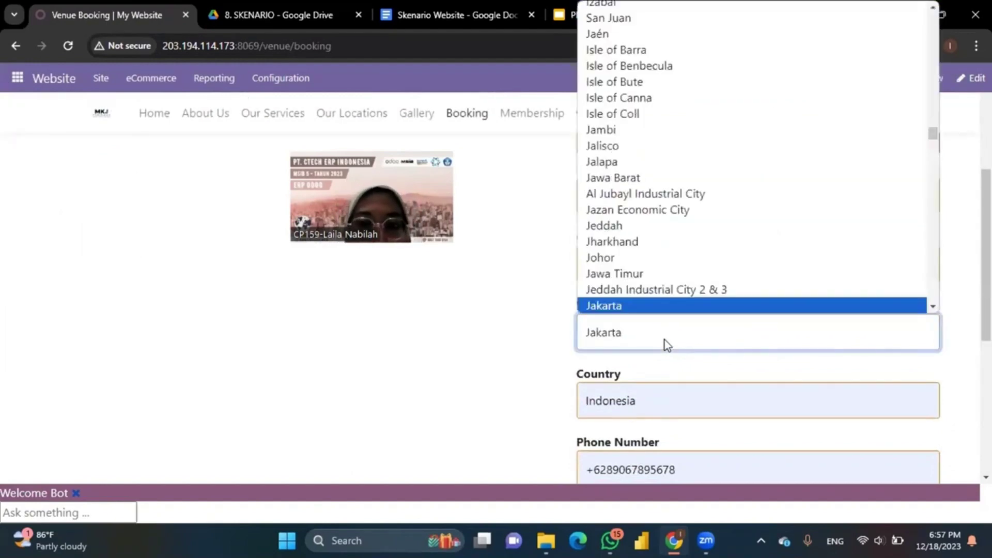
{"action": "left_click", "coordinate": [653, 301]}
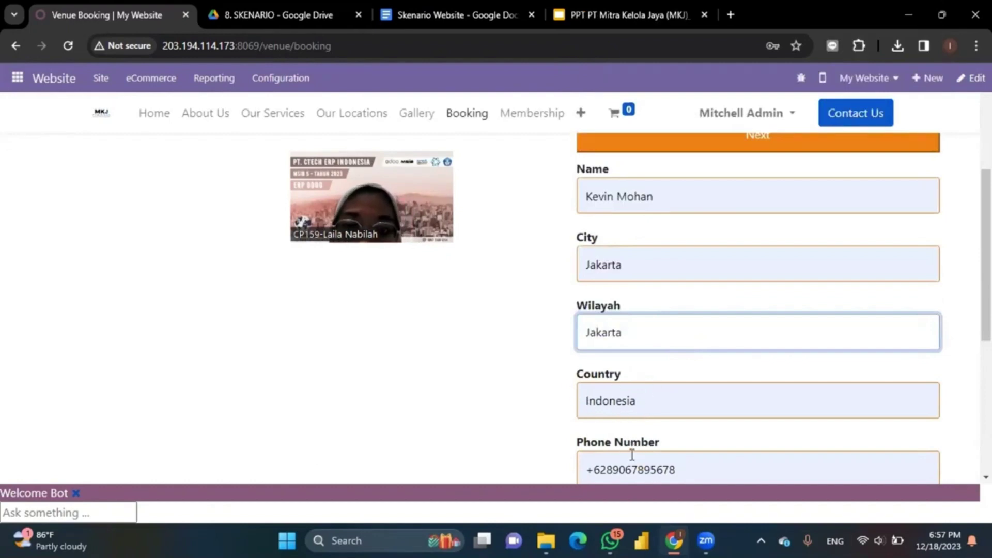
{"action": "scroll", "coordinate": [633, 457], "scroll_direction": "down", "scroll_amount": 2}
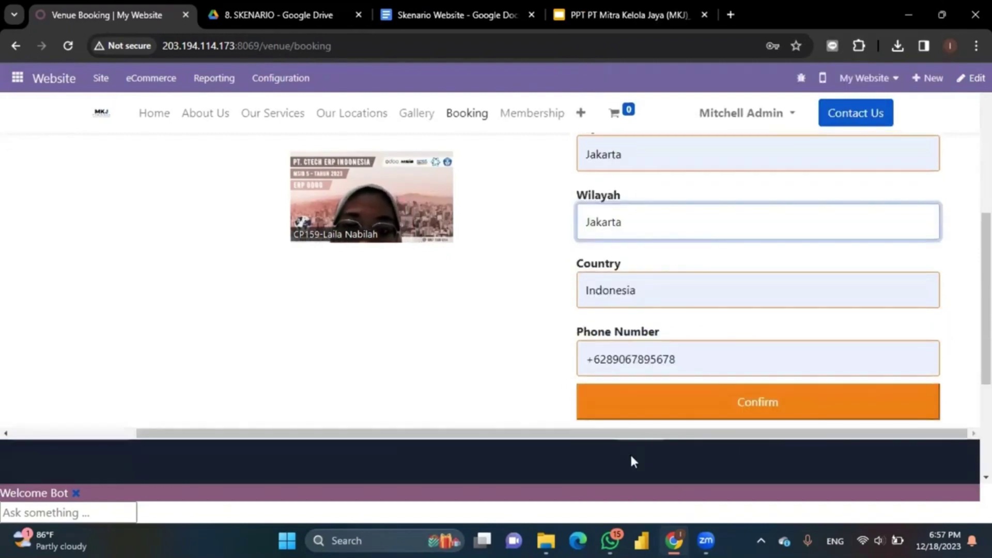
{"action": "left_click", "coordinate": [729, 407]}
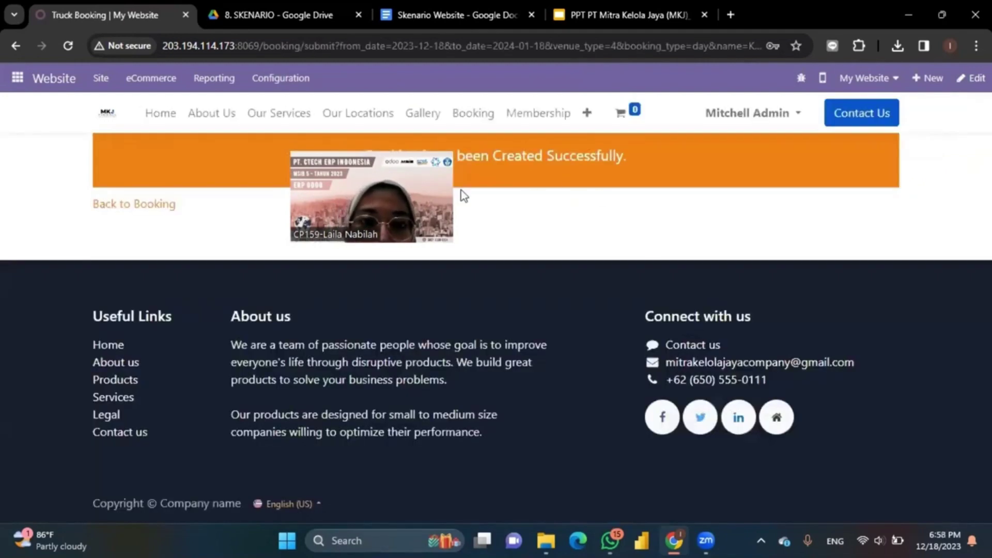
{"action": "left_click_drag", "start_coordinate": [301, 175], "coordinate": [812, 222]}
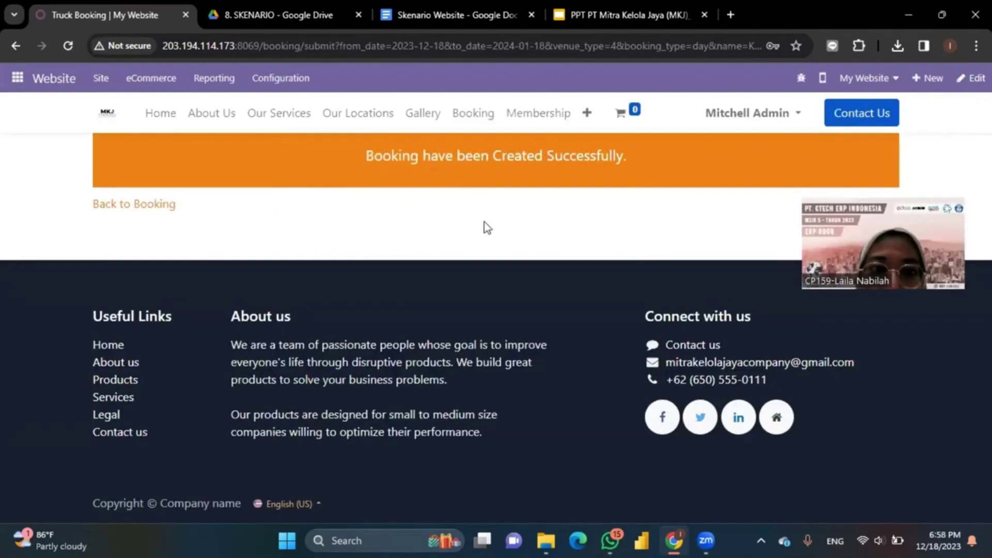